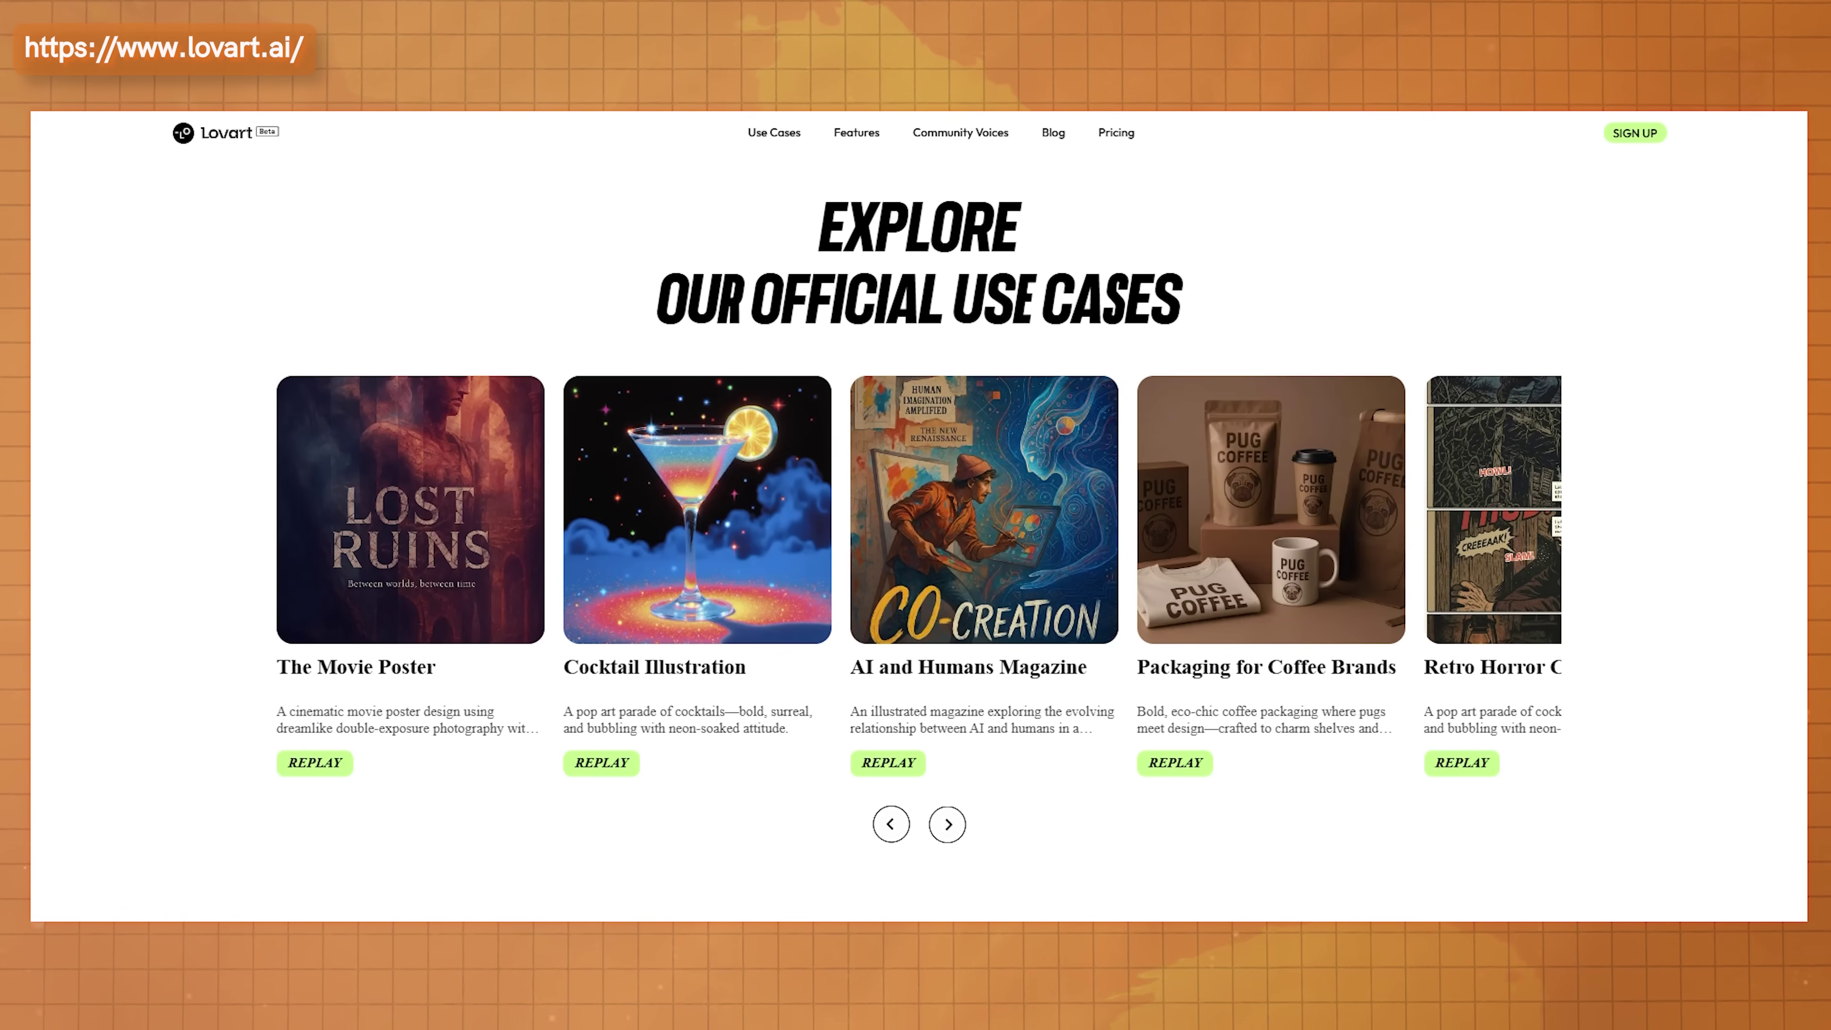
# Step: Scroll the lovart.ai homepage past Why Lovart to the What Lovarters Create brand-design gallery
pyautogui.scroll(-10, 915, 505)
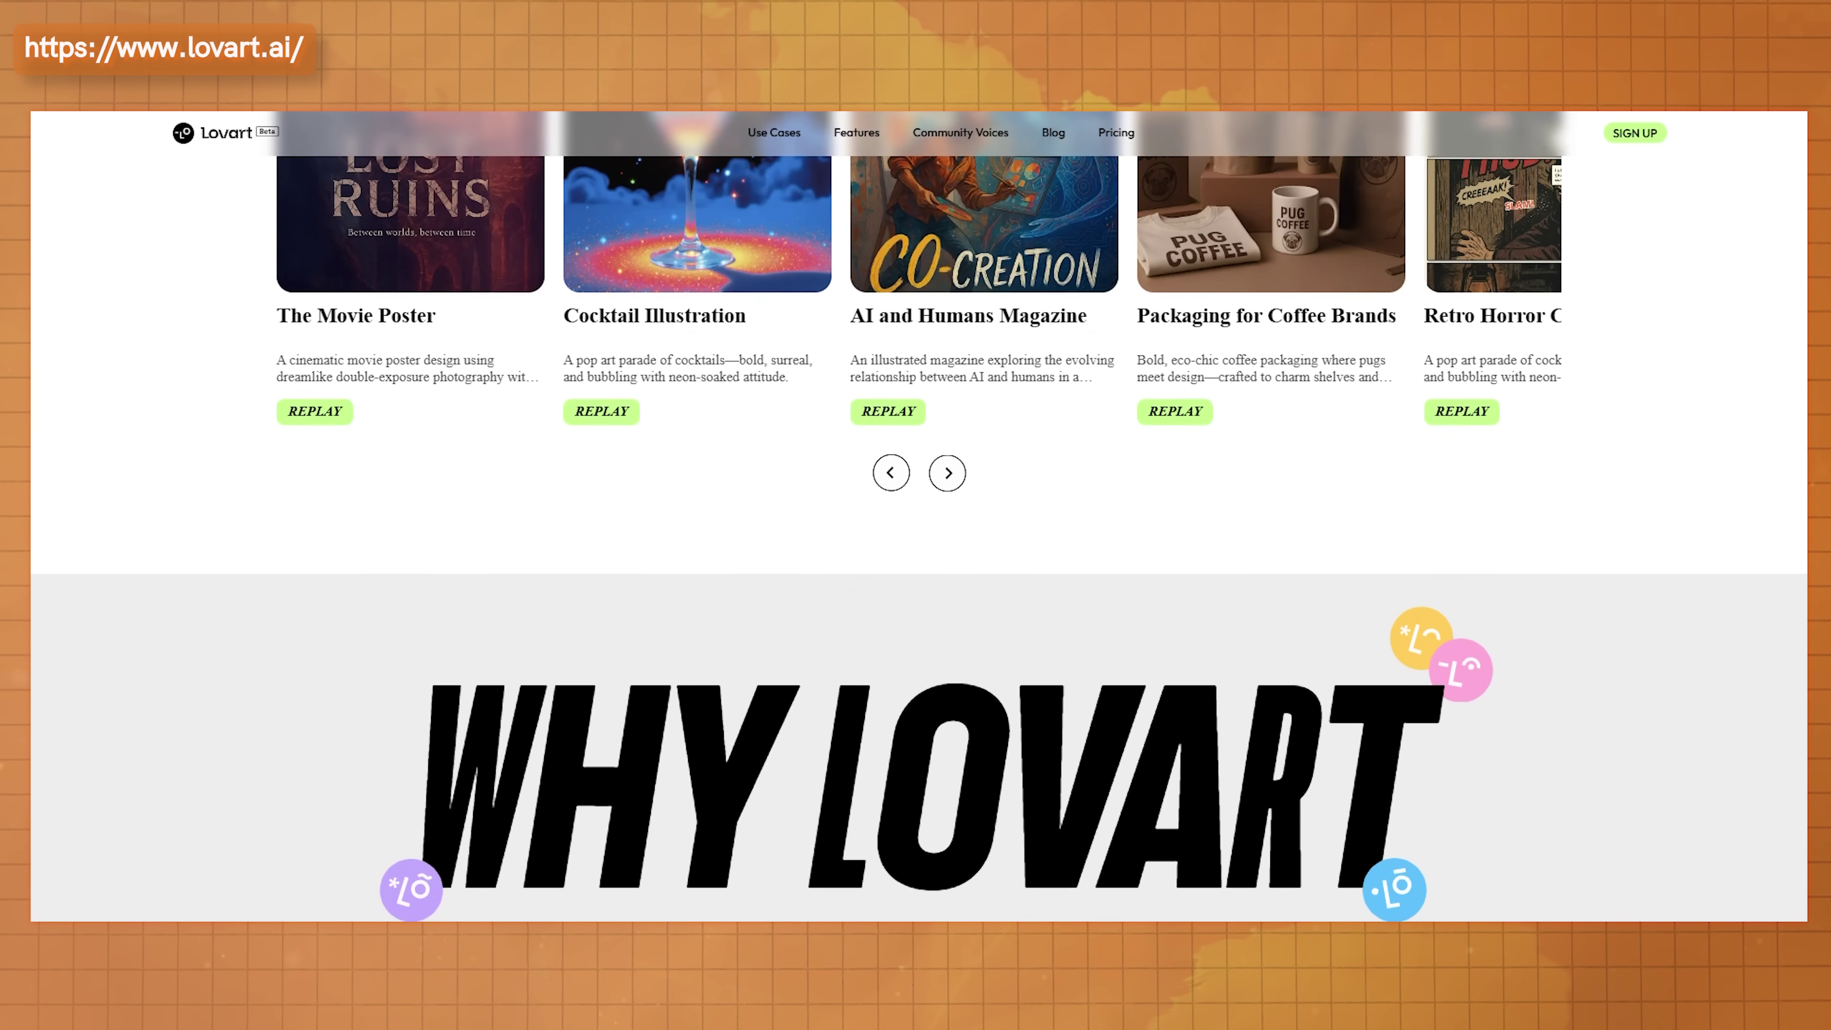
pyautogui.scroll(-15, 916, 505)
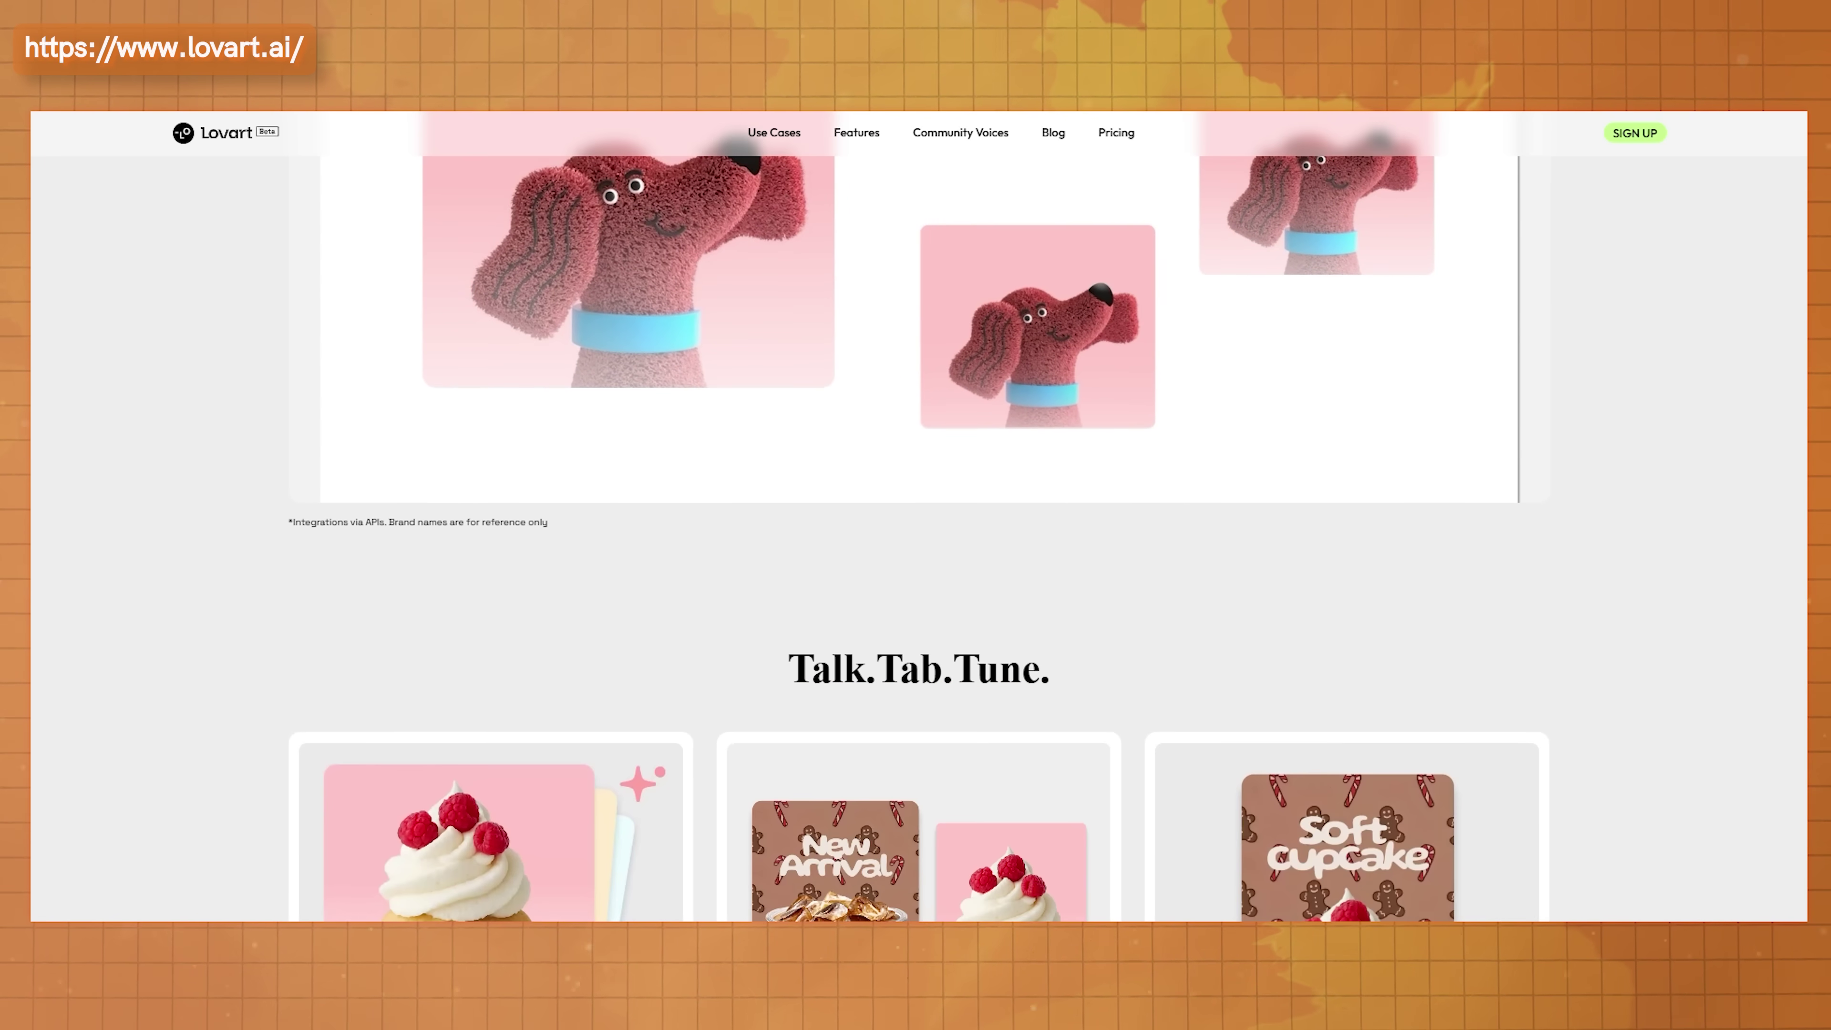
pyautogui.scroll(-15, 915, 505)
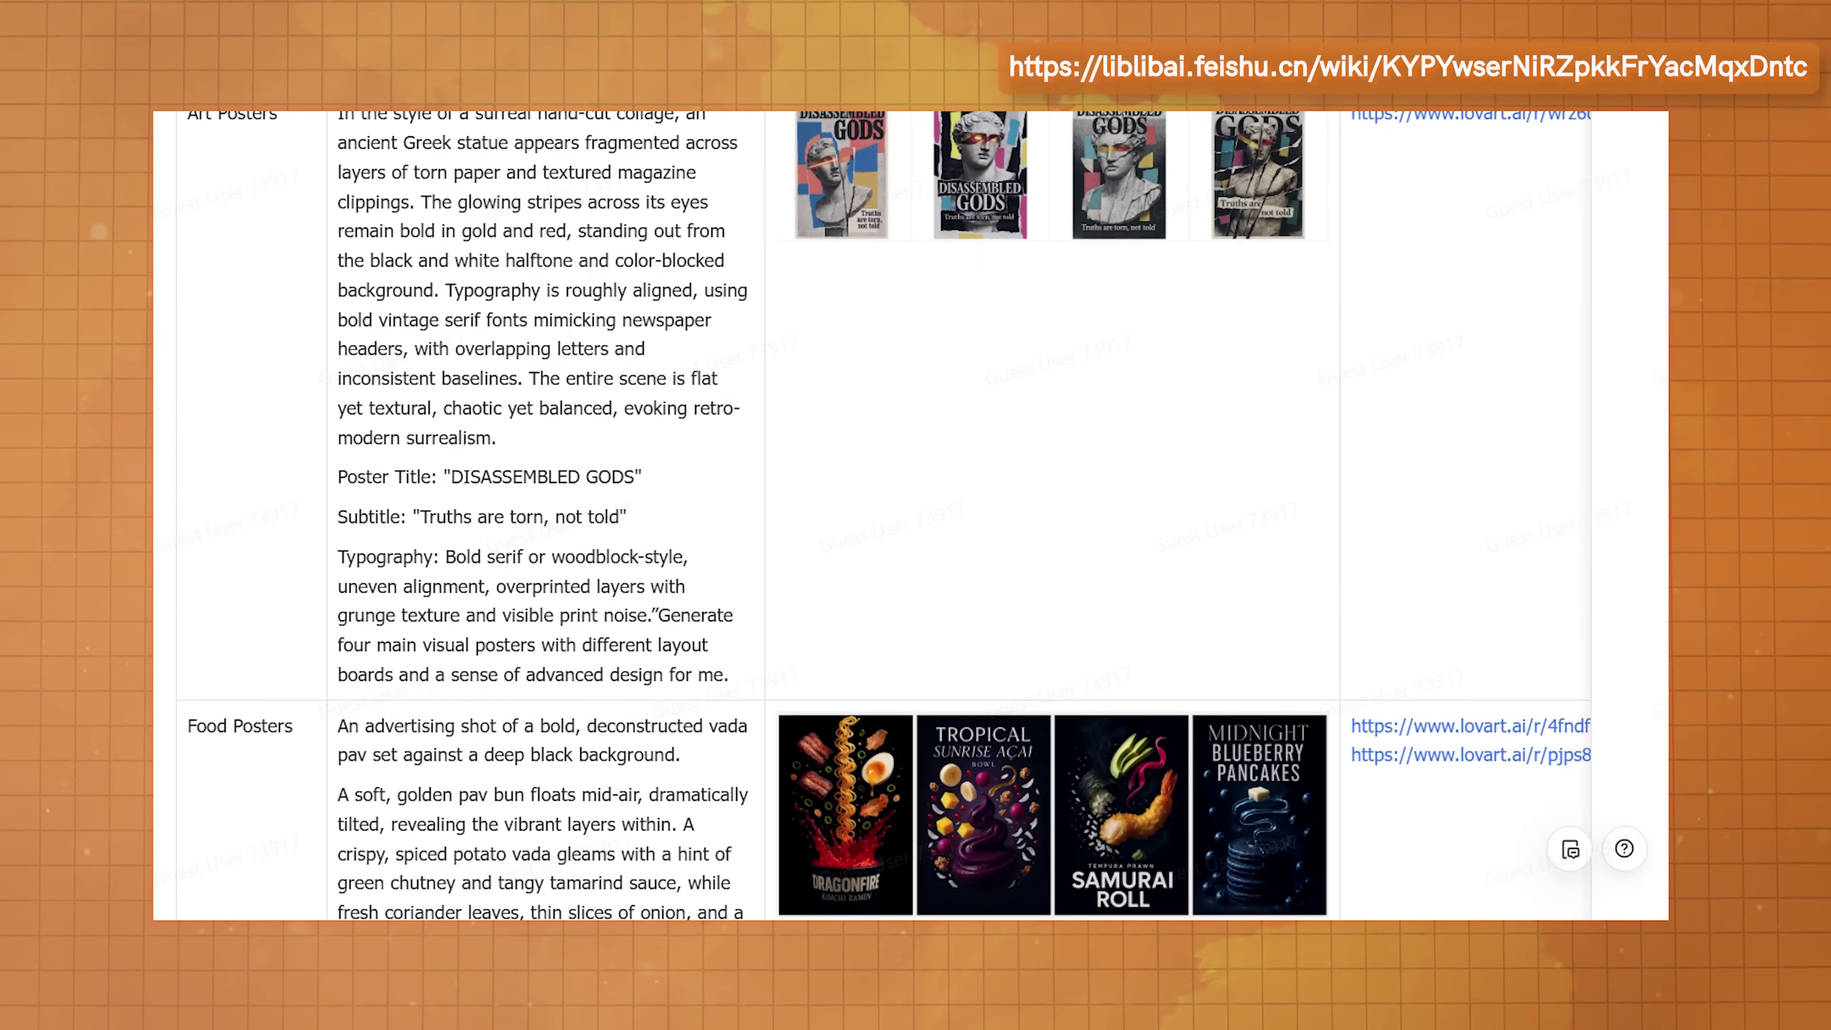
# Step: Scroll the Feishu wiki table past Food Posters to the Art Posters and Brand VI rows
pyautogui.scroll(-5, 910, 516)
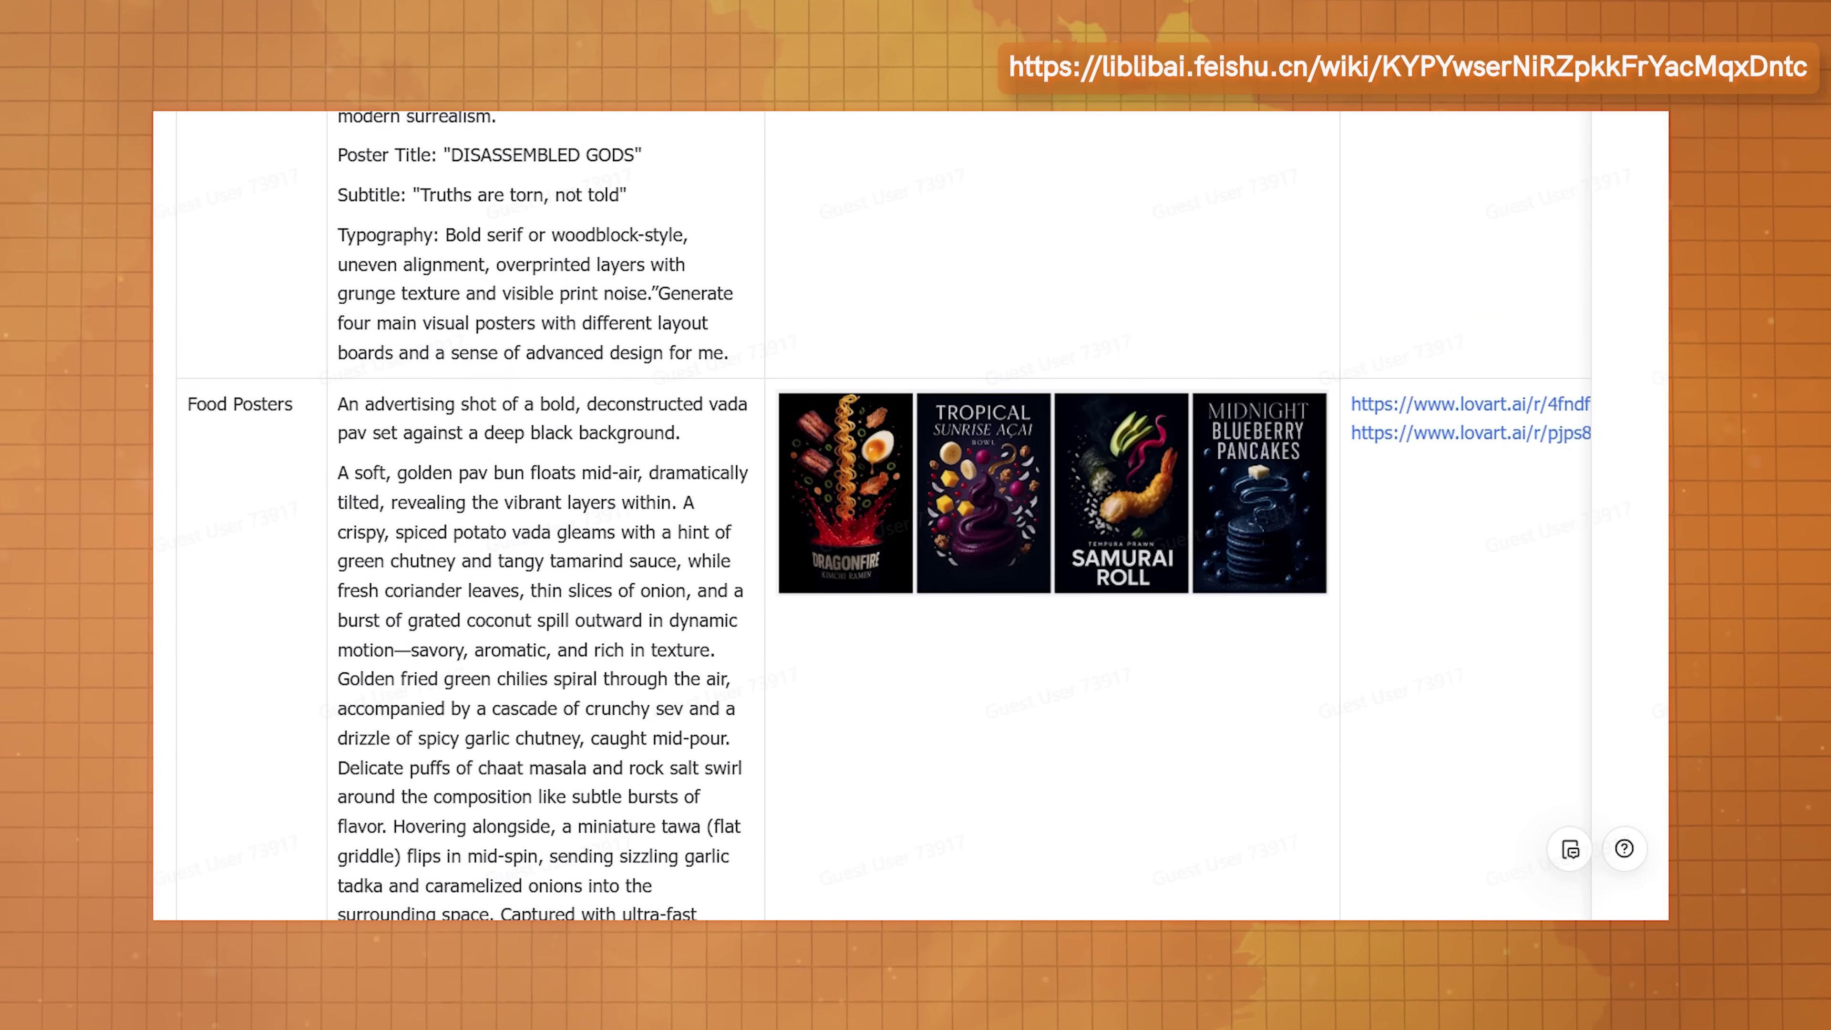
pyautogui.scroll(-10, 910, 516)
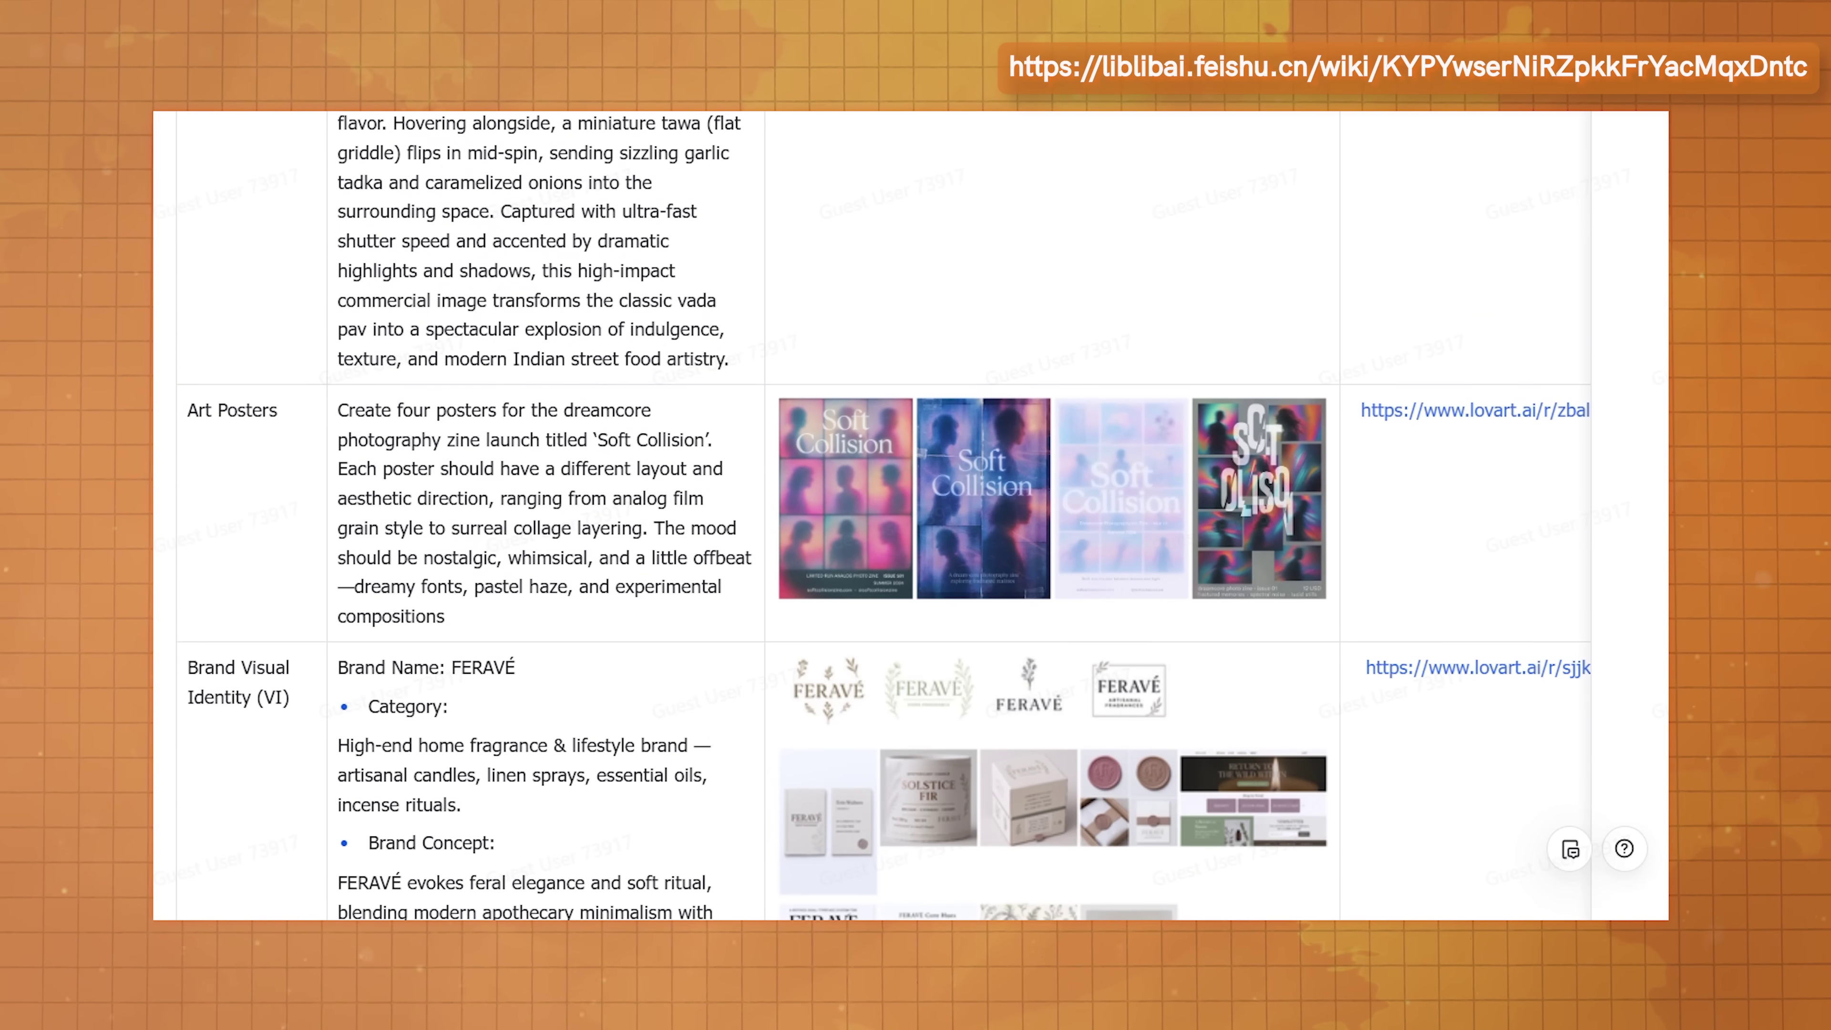
pyautogui.scroll(-10, 910, 516)
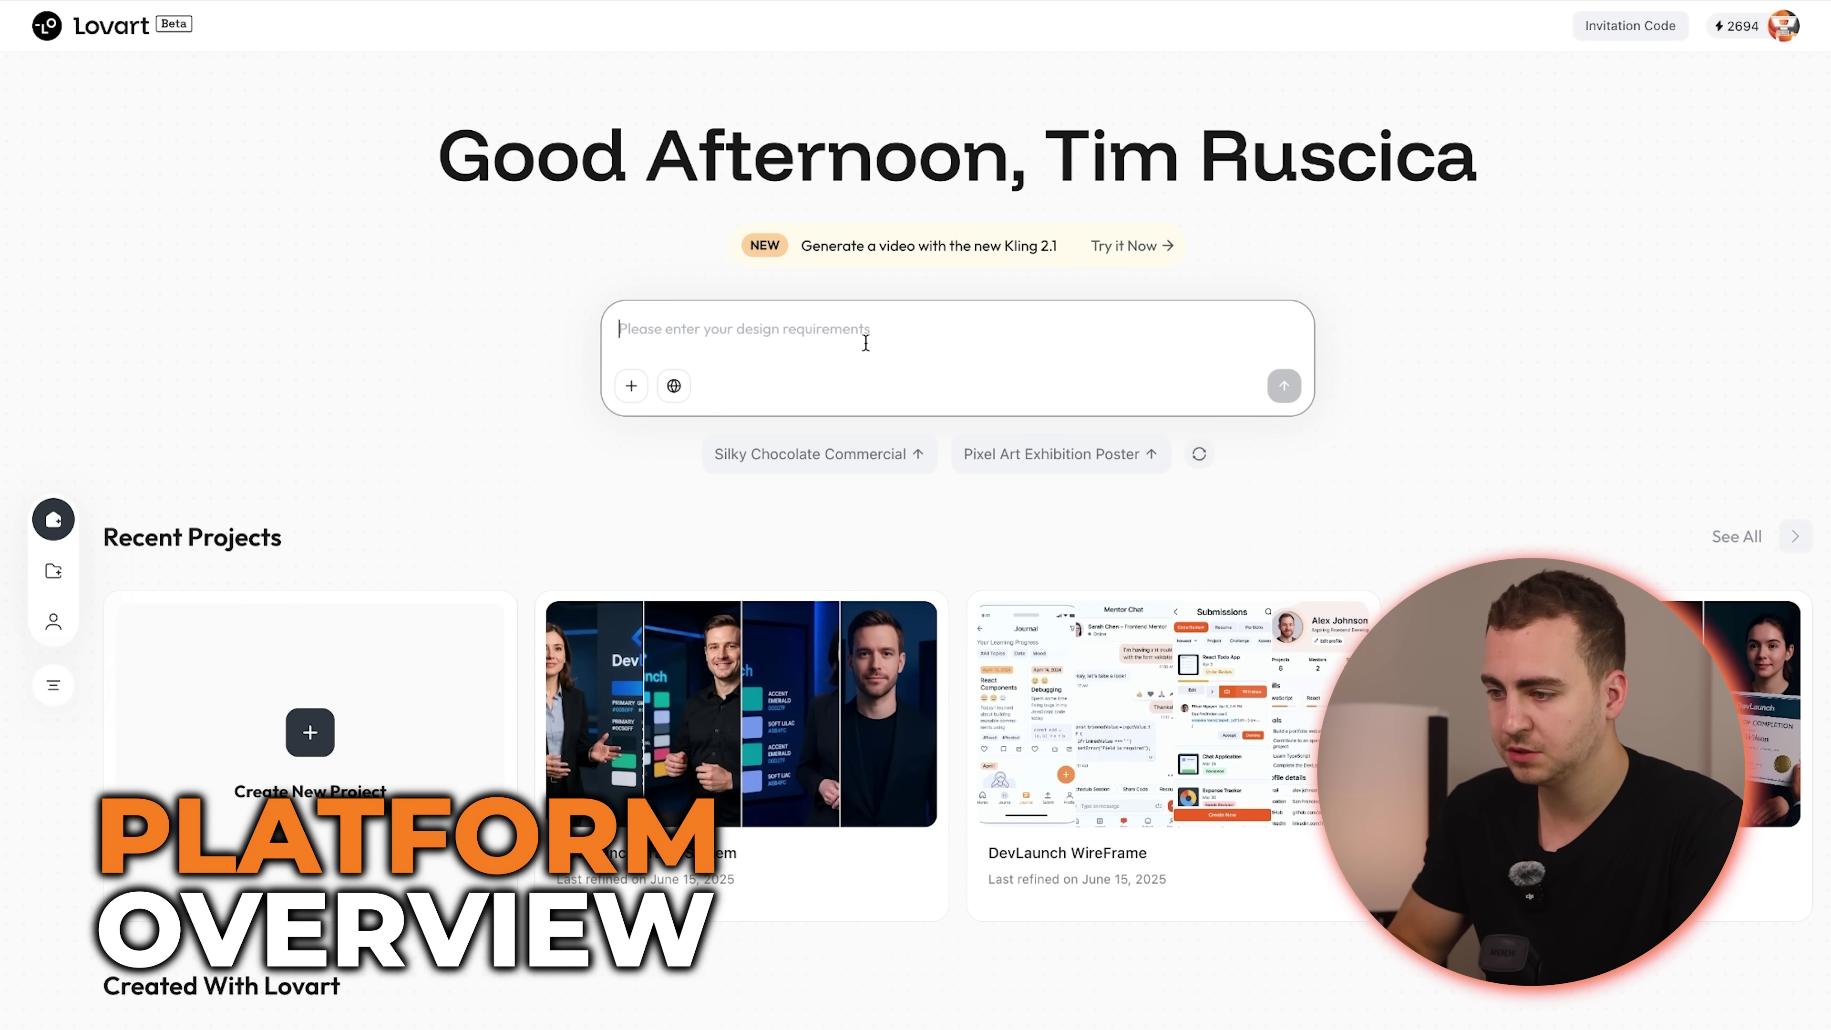
# Step: Paste the Stack Overflow comedy-night poster prompt into the home design box and review it
pyautogui.write('Design 4 playful posters for a tech-themed comedy night titled "Stack Overflow: A Night of Developer Fails." Each poster highlights one programming language caught in an absurd scenario (e.g., Java stuck in an endless meeting, JavaScript accidentally deleting undefined). Use vaporwave-inspired color palettes, pixel art elements, terminal-style overlays, and glitchy monospace fonts.')
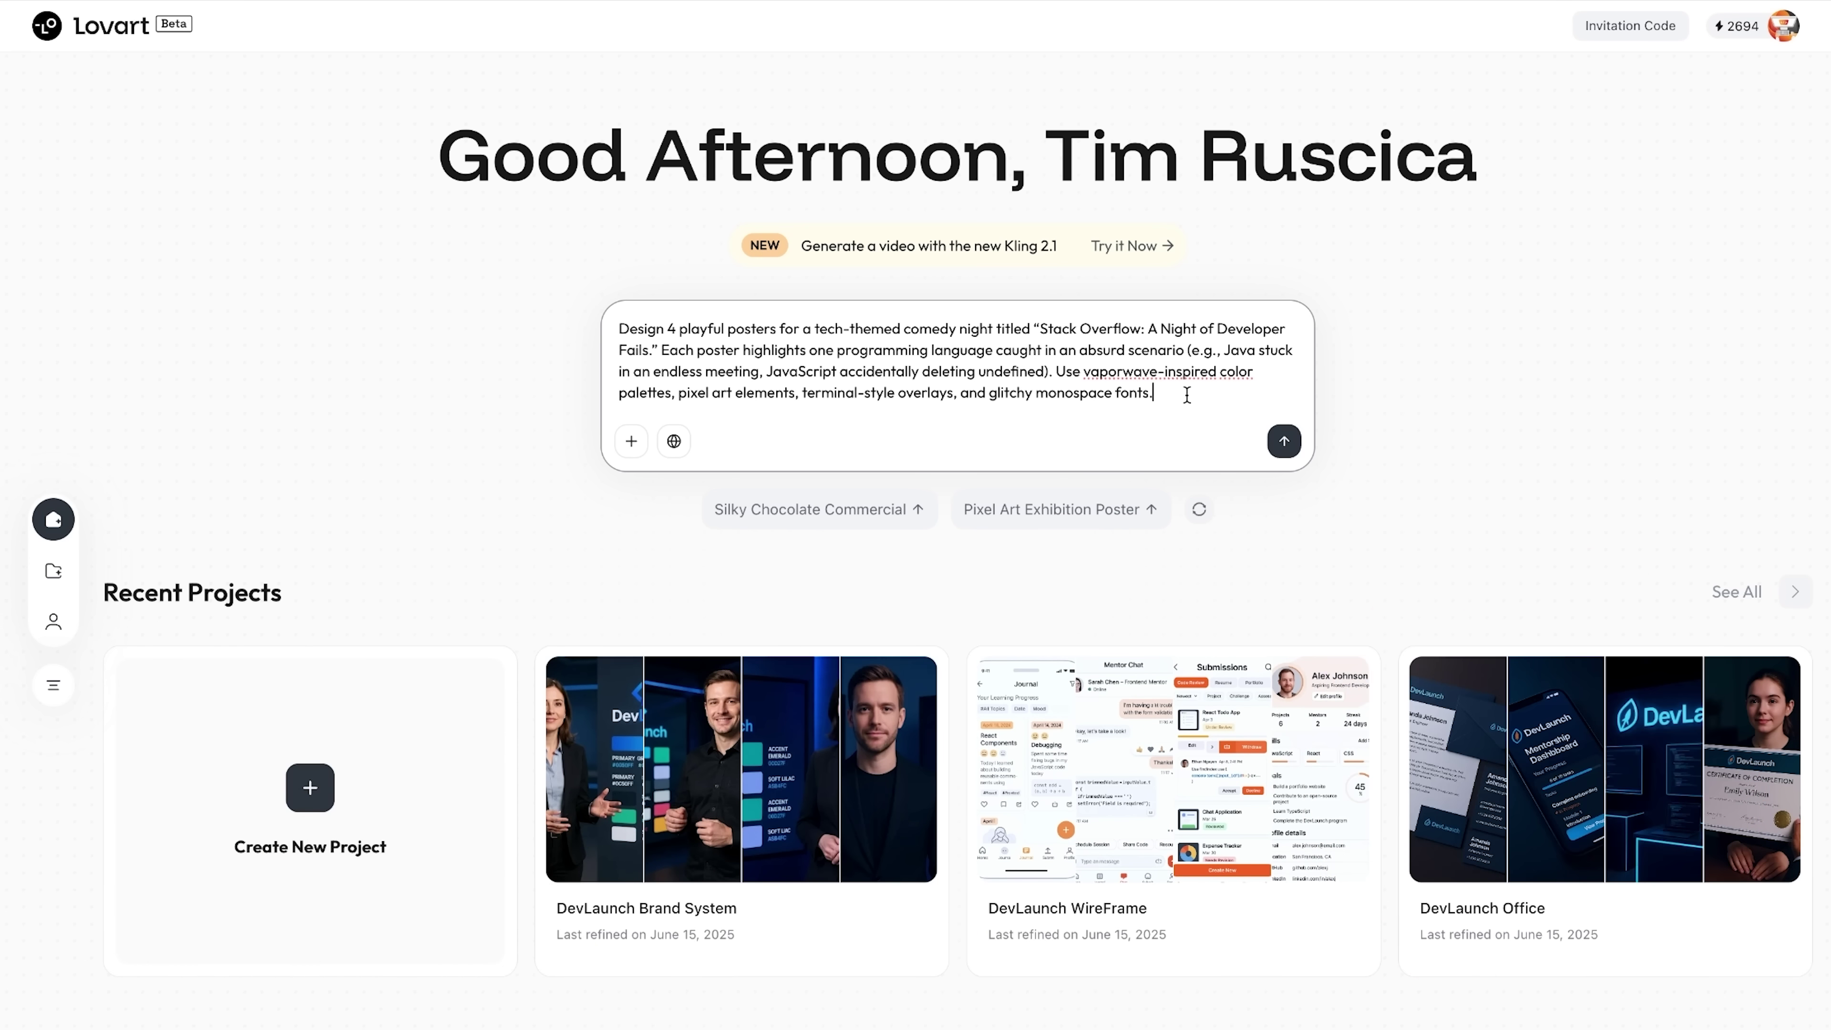
pyautogui.moveTo(1186, 395); pyautogui.dragTo(590, 335)
pyautogui.click(743, 331)
# Step: Toggle Internet Search and dismiss the reference-image file picker without attaching anything
pyautogui.click(673, 453)
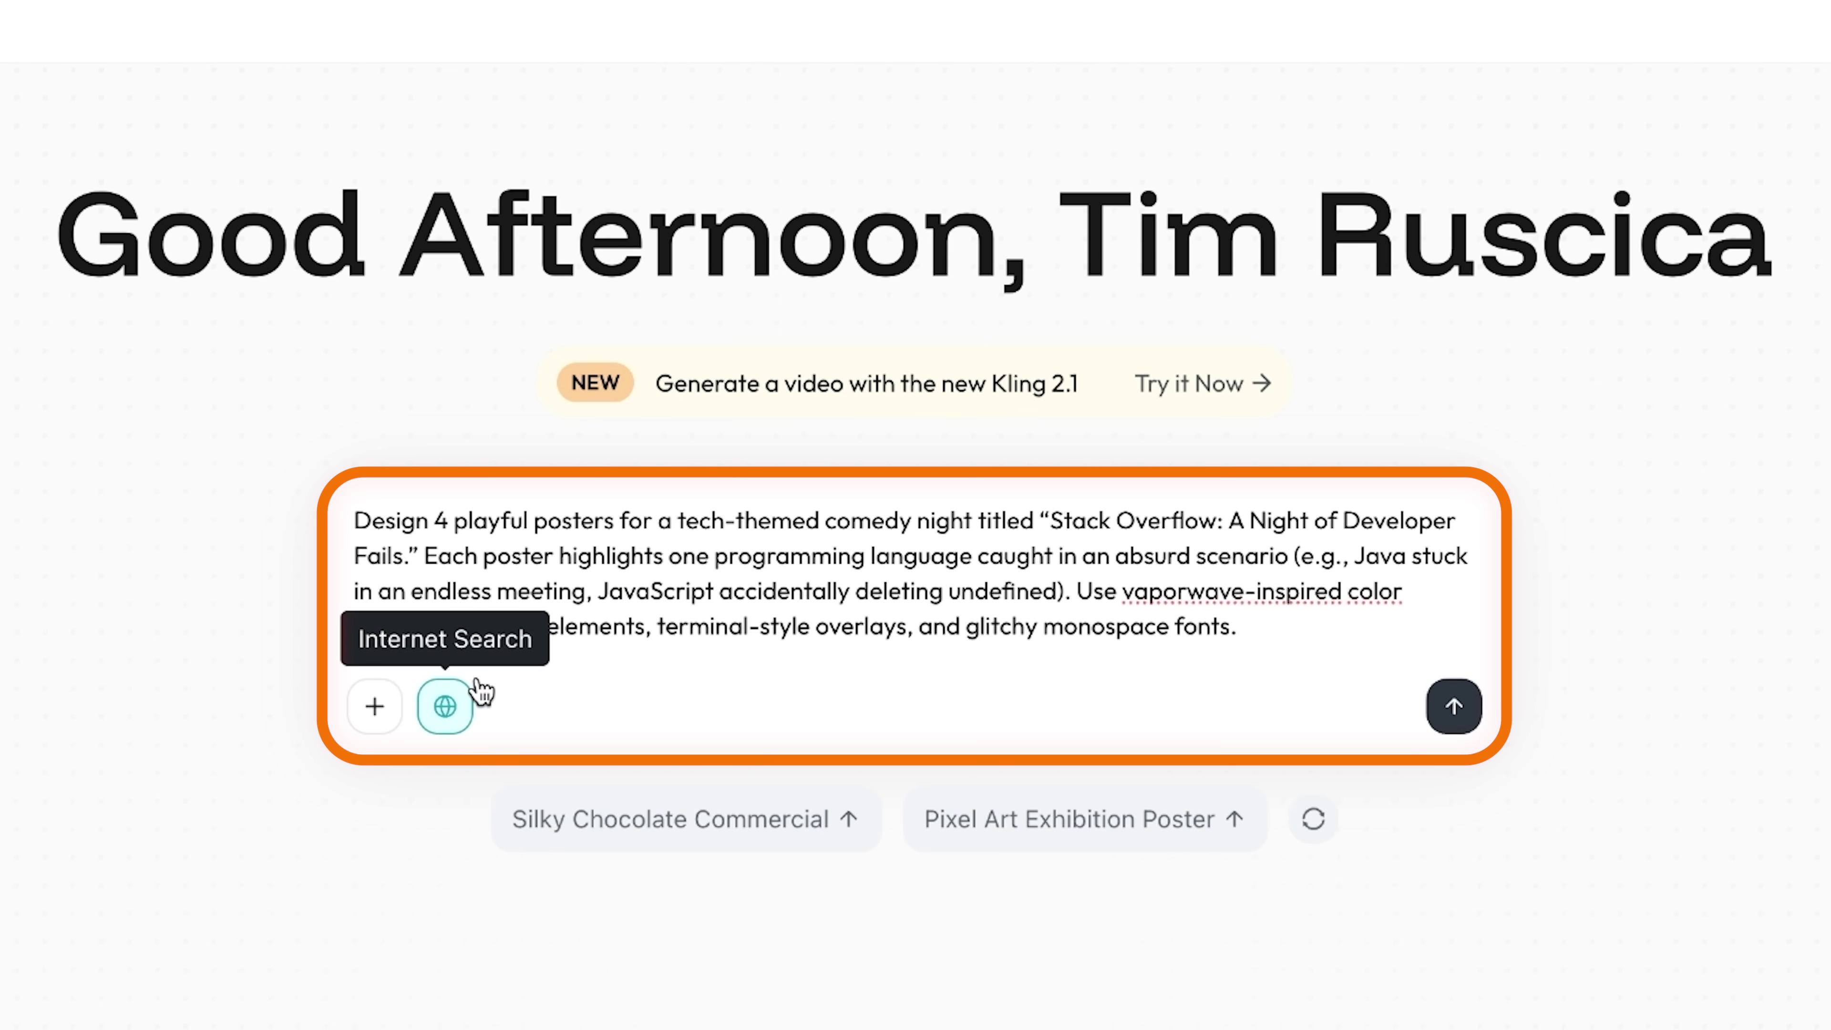
pyautogui.click(374, 711)
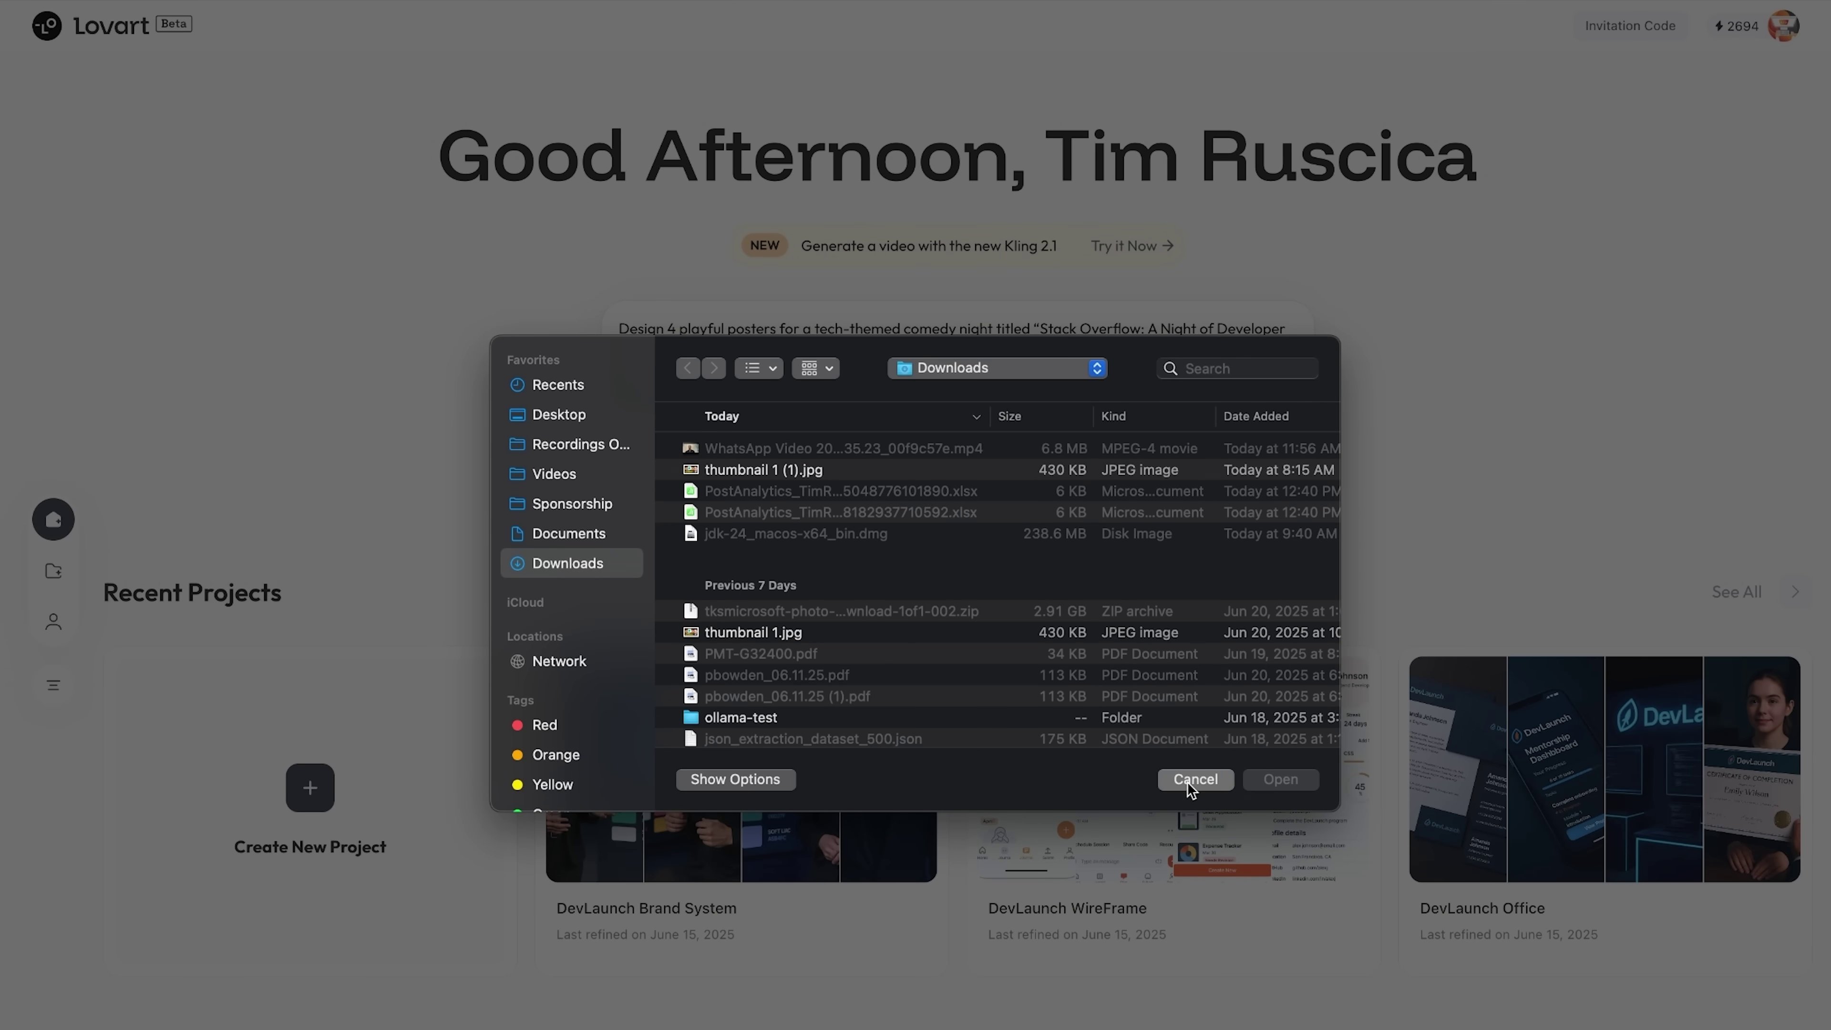
pyautogui.click(1187, 780)
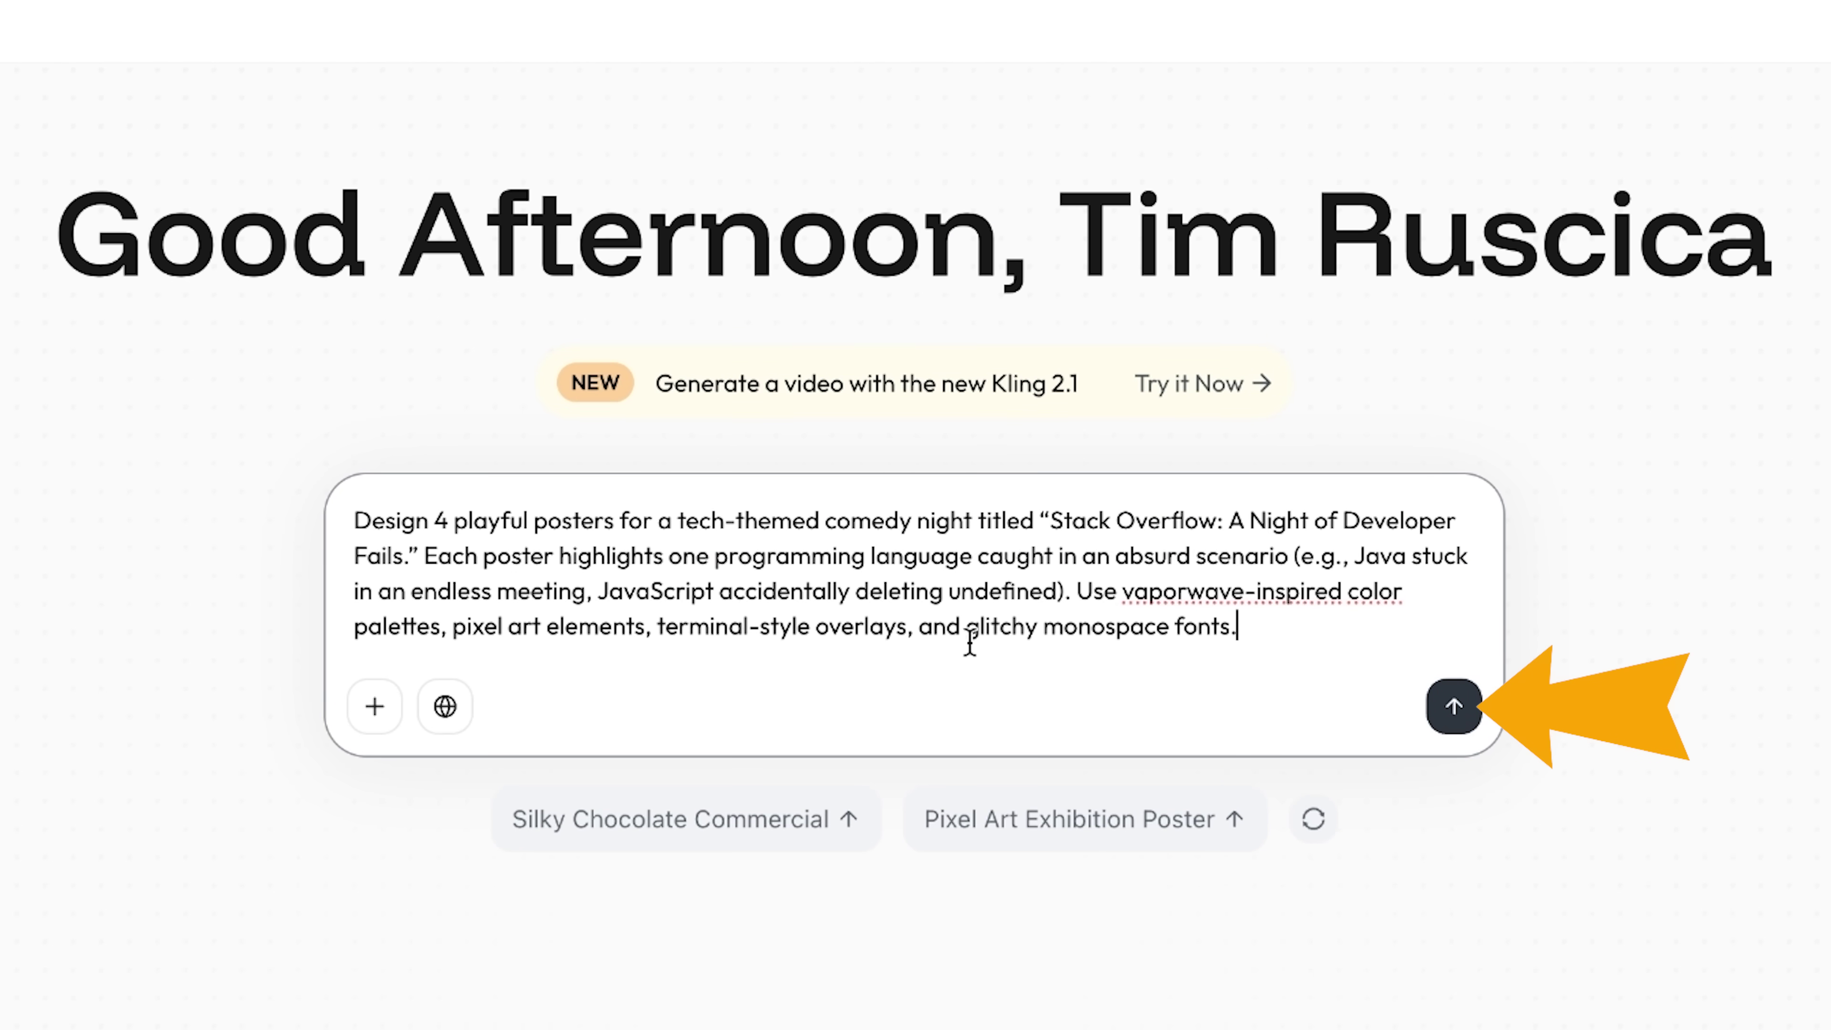
# Step: Review the prompt text, highlighting its tech-themed comedy night description
pyautogui.moveTo(1236, 625); pyautogui.dragTo(339, 530)
pyautogui.click(629, 558)
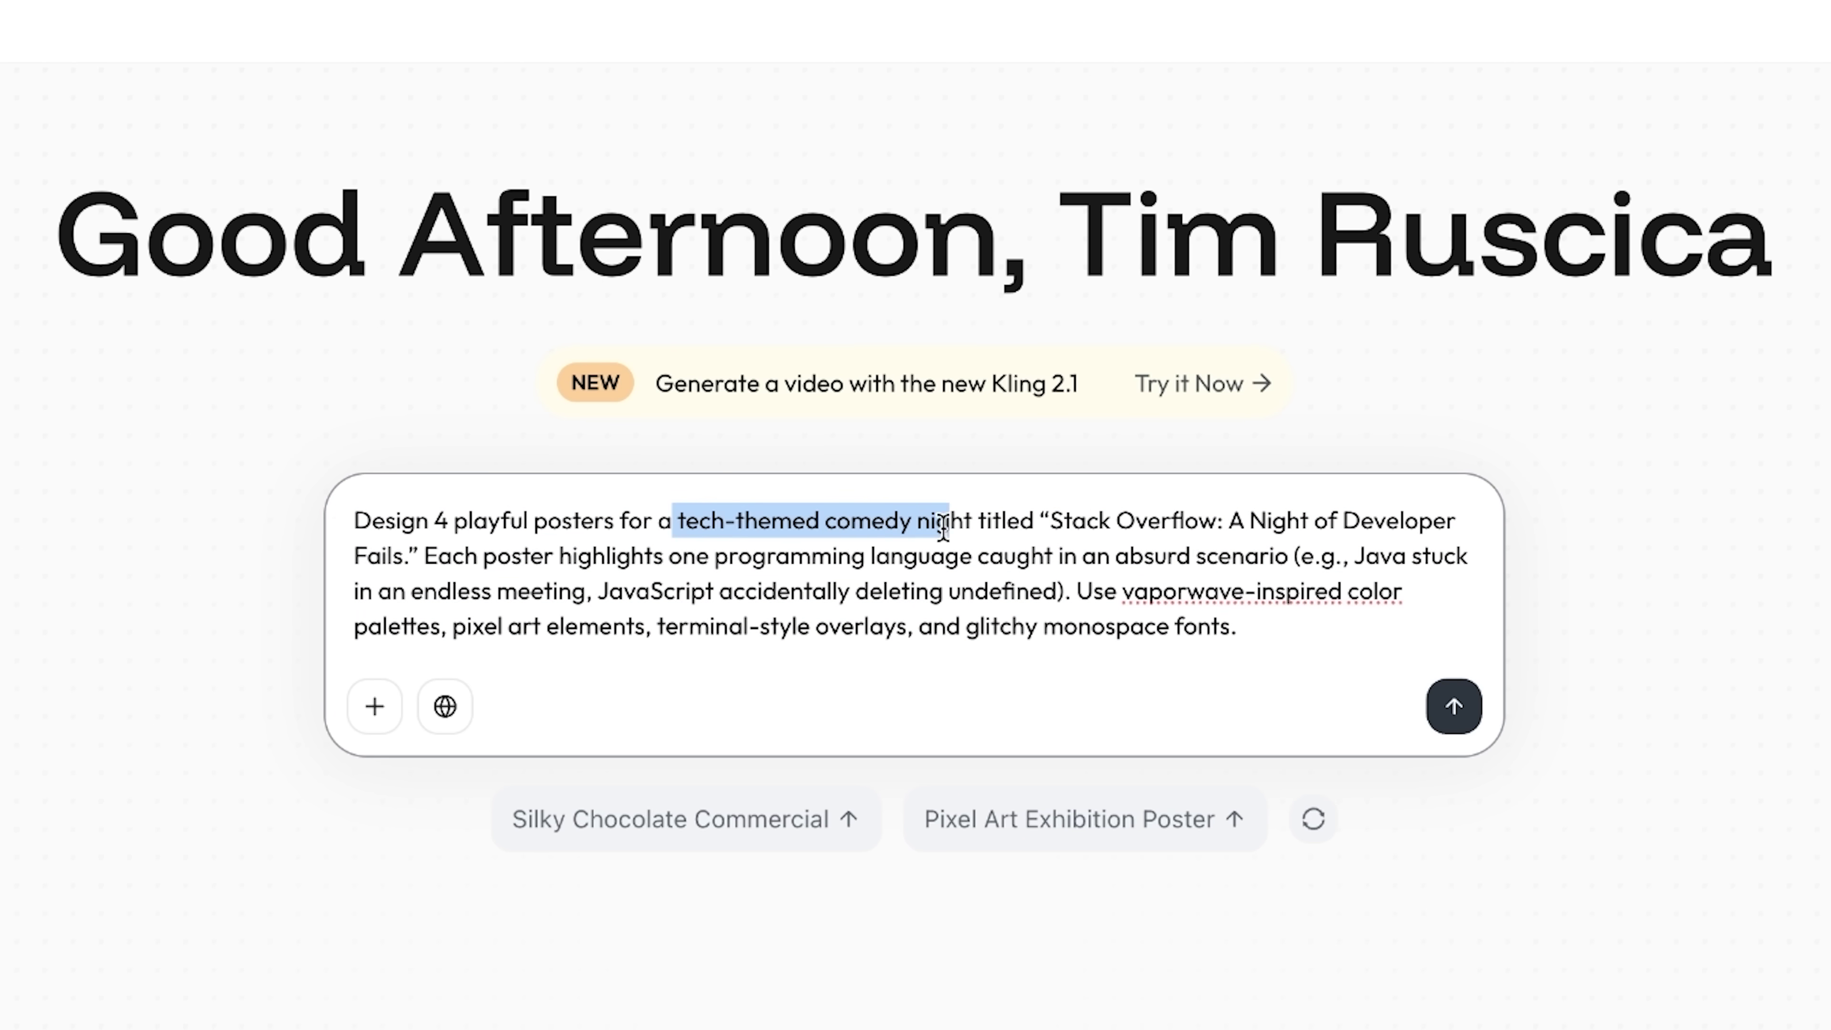
pyautogui.moveTo(942, 529); pyautogui.dragTo(1040, 541)
pyautogui.click(1227, 532)
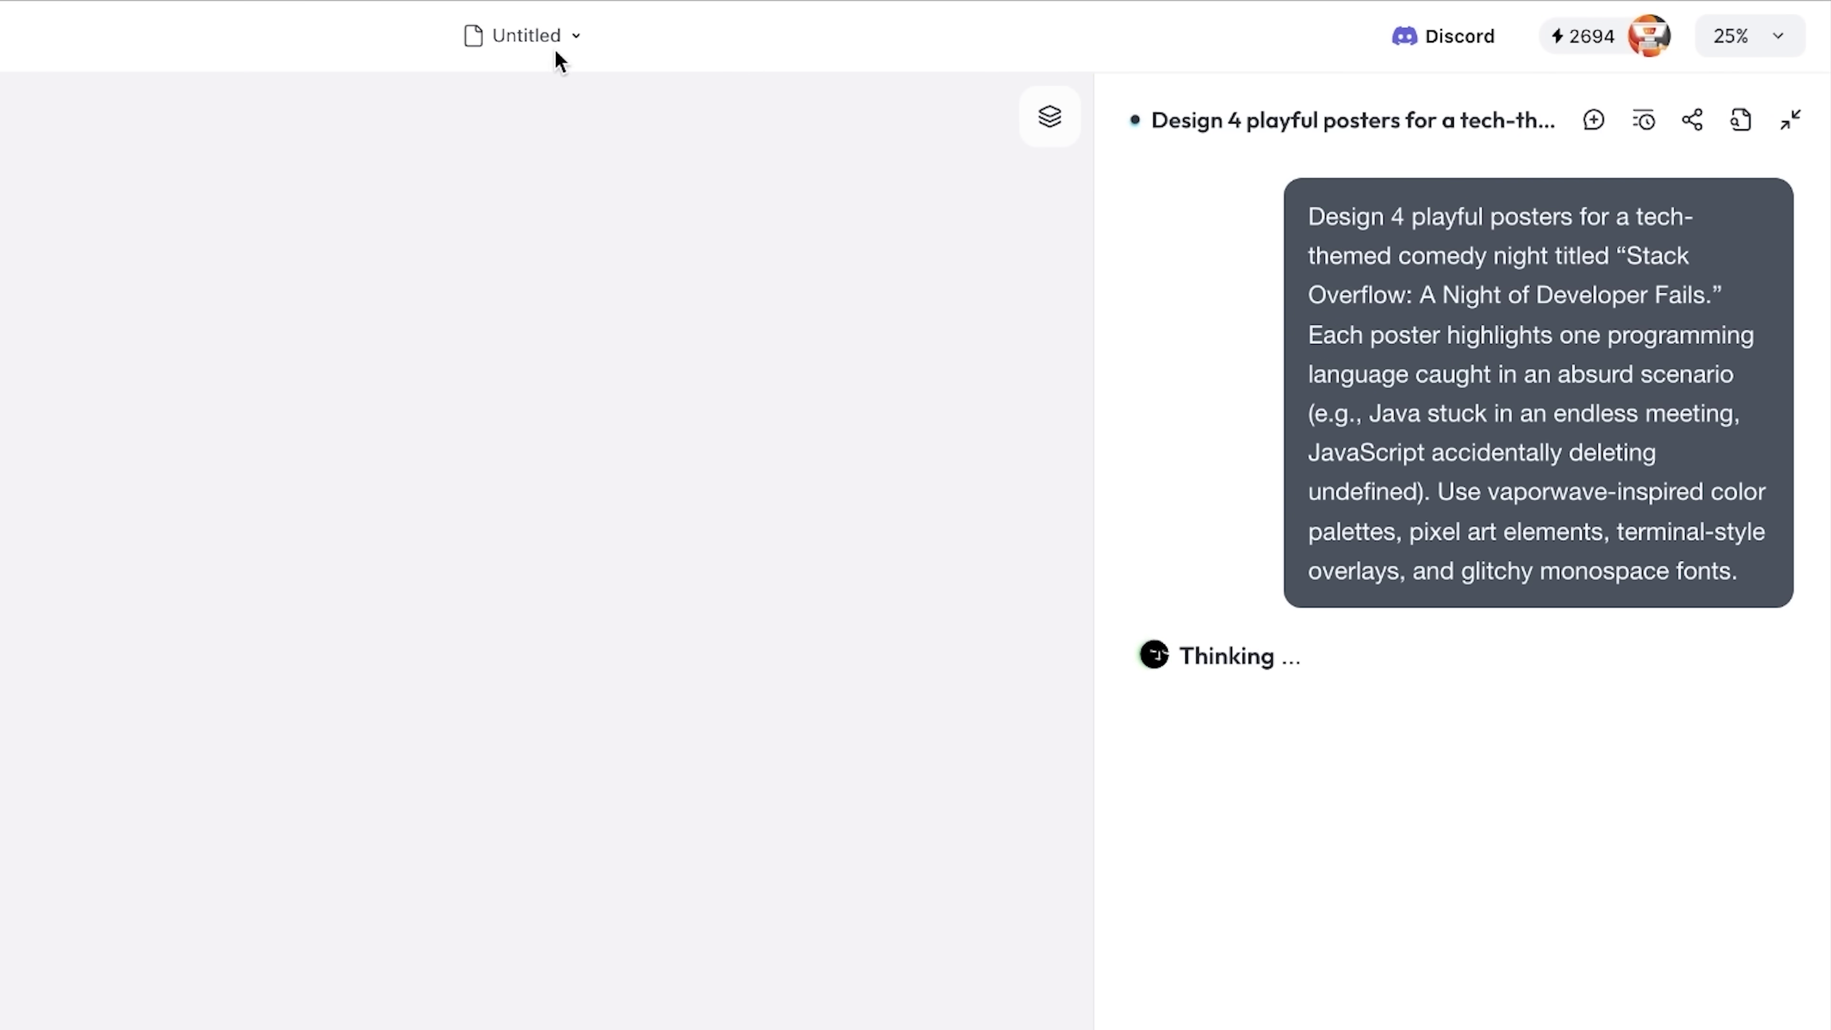
# Step: Open and close the Untitled project's file options while the four vaporwave posters generate
pyautogui.click(572, 41)
pyautogui.click(728, 441)
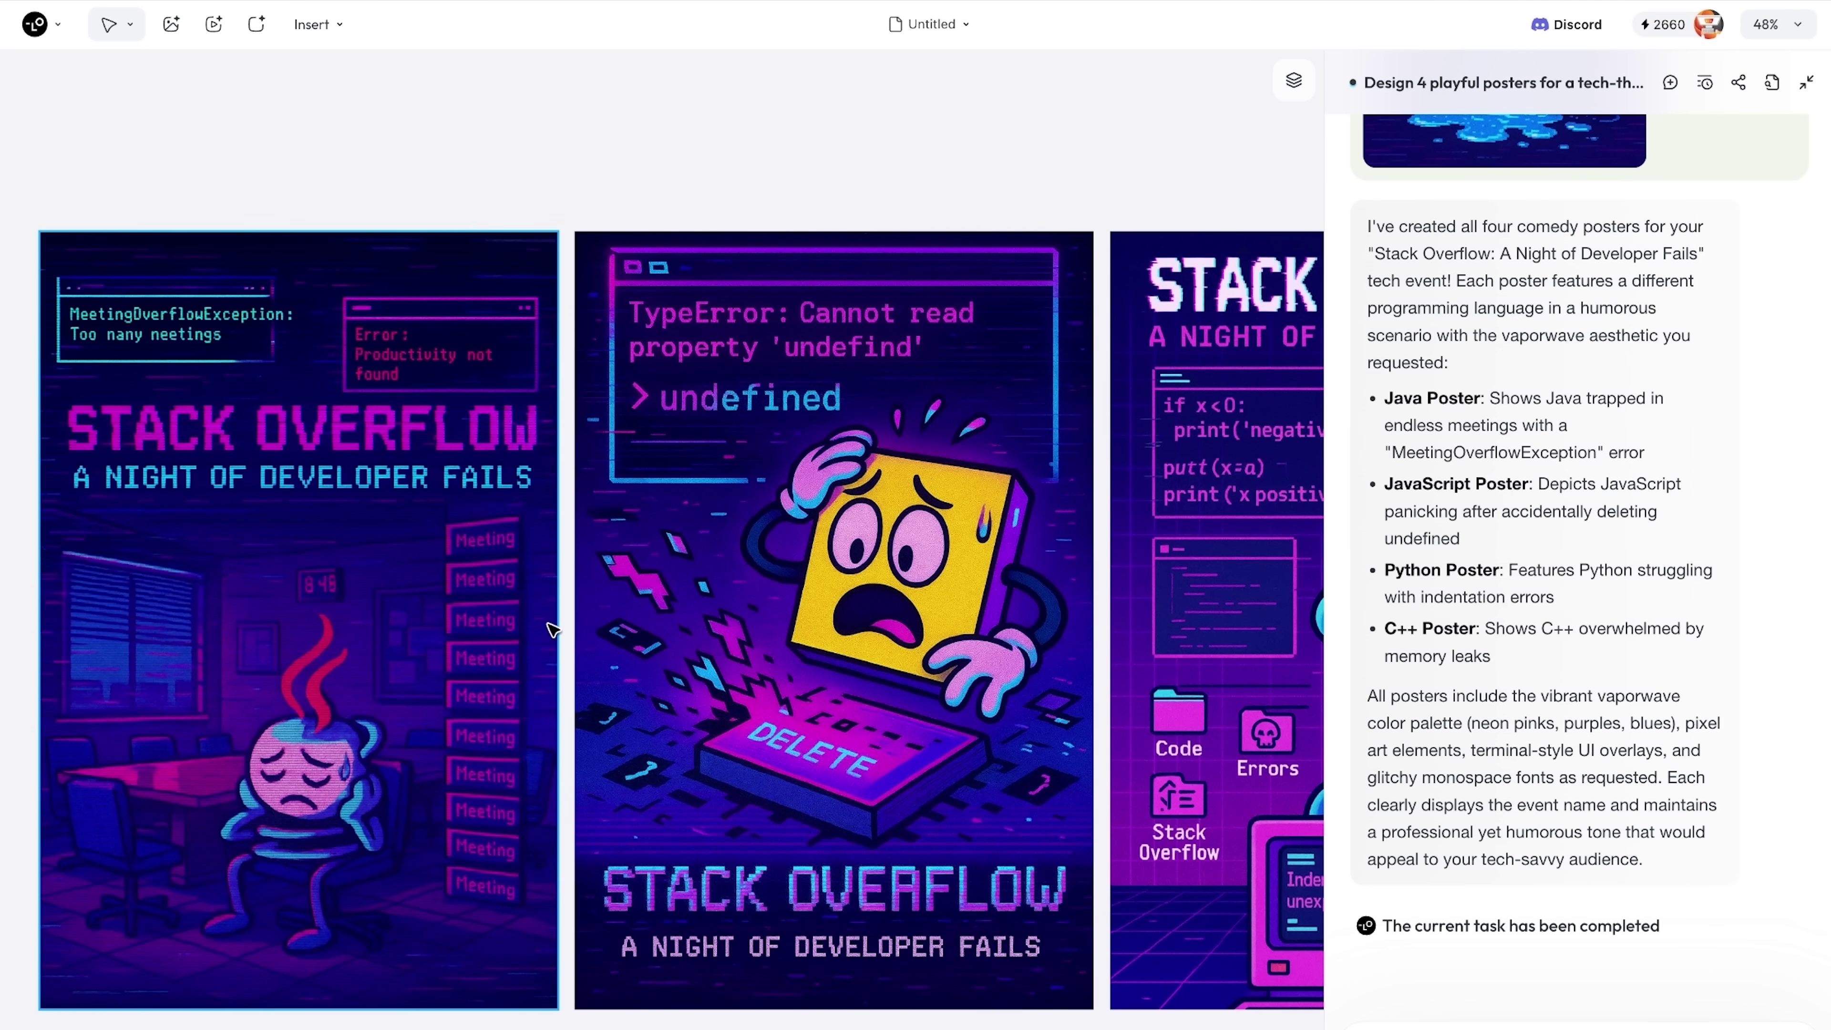
pyautogui.hscroll(10, 414, 589)
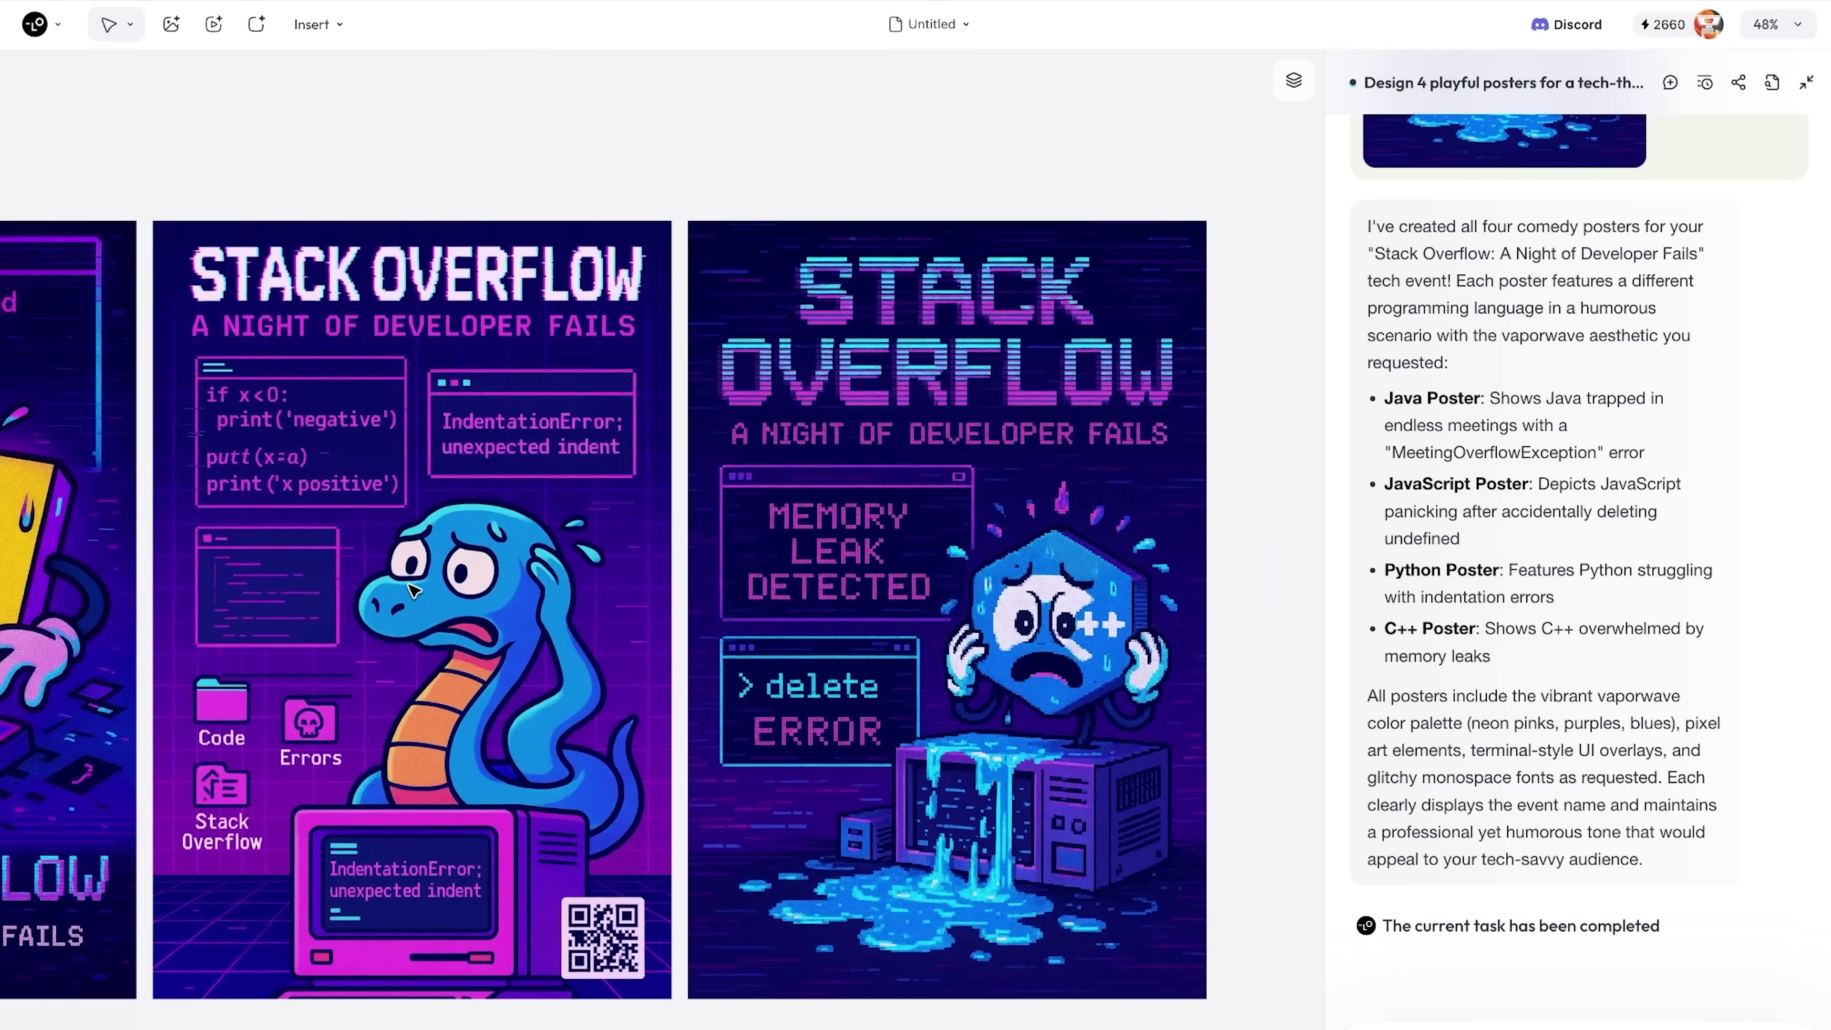
pyautogui.hscroll(-1, 414, 590)
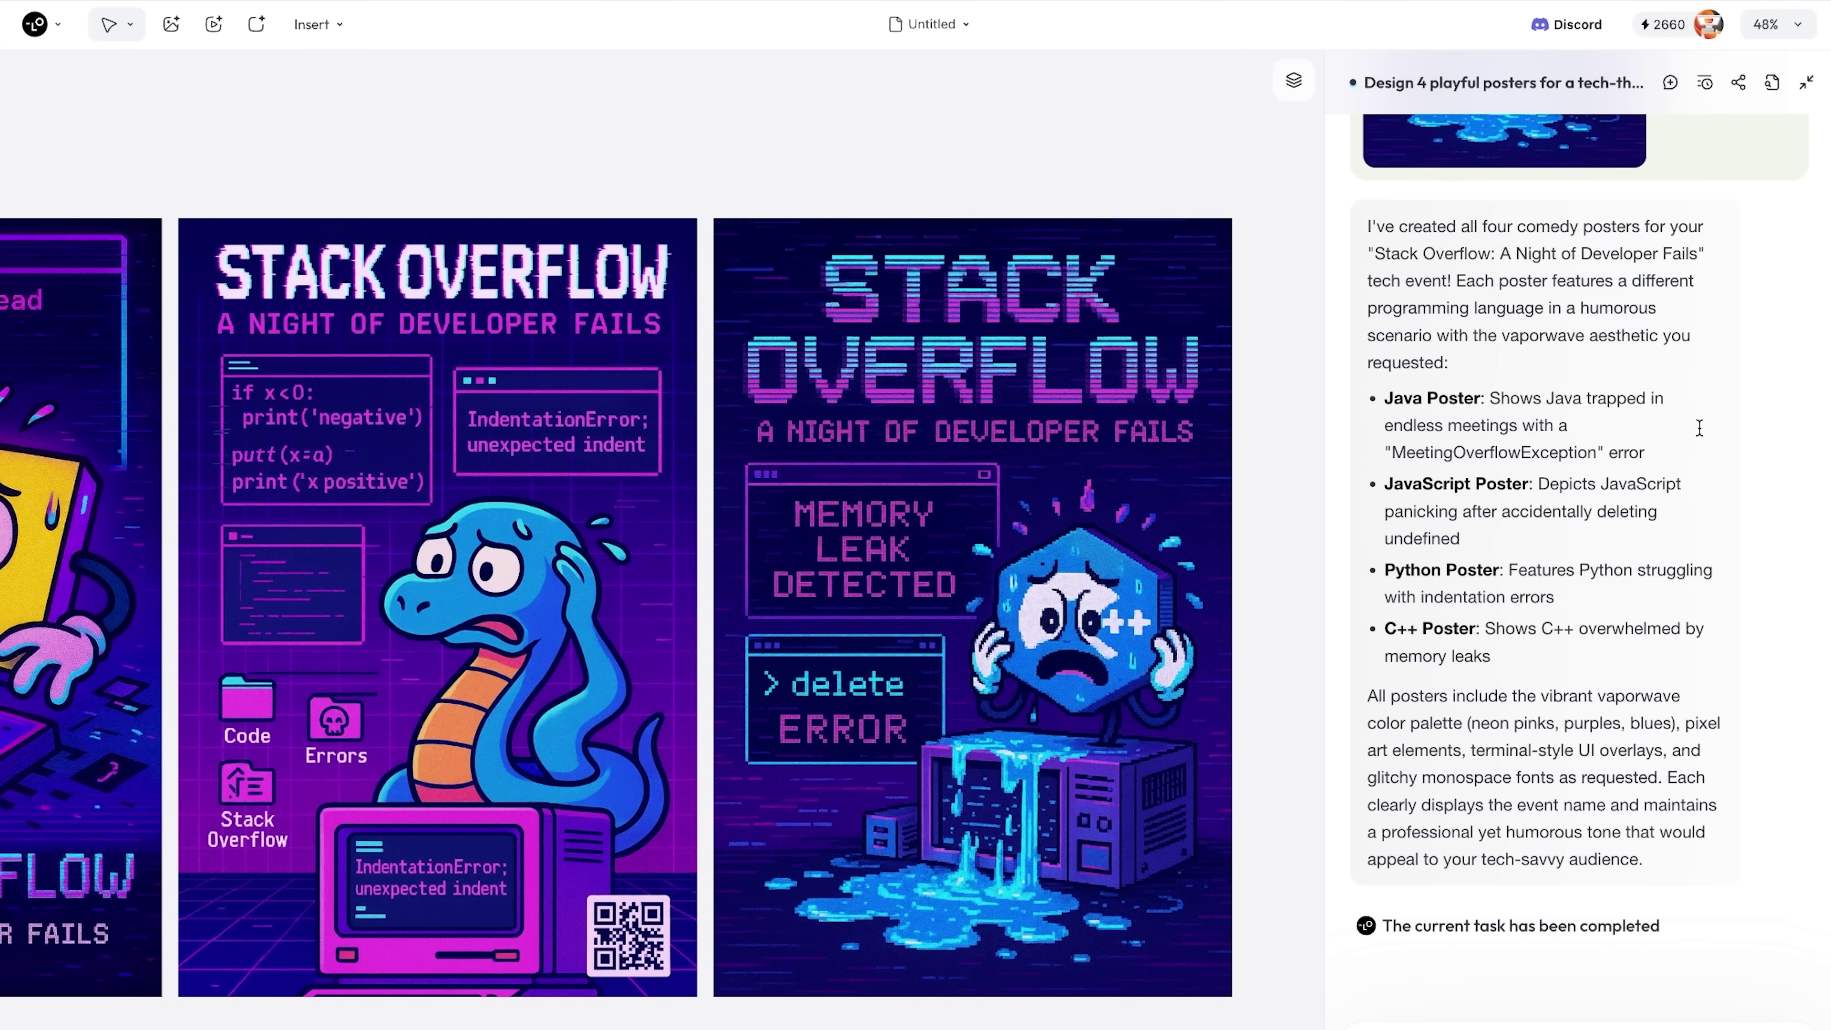
pyautogui.scroll(15, 1699, 428)
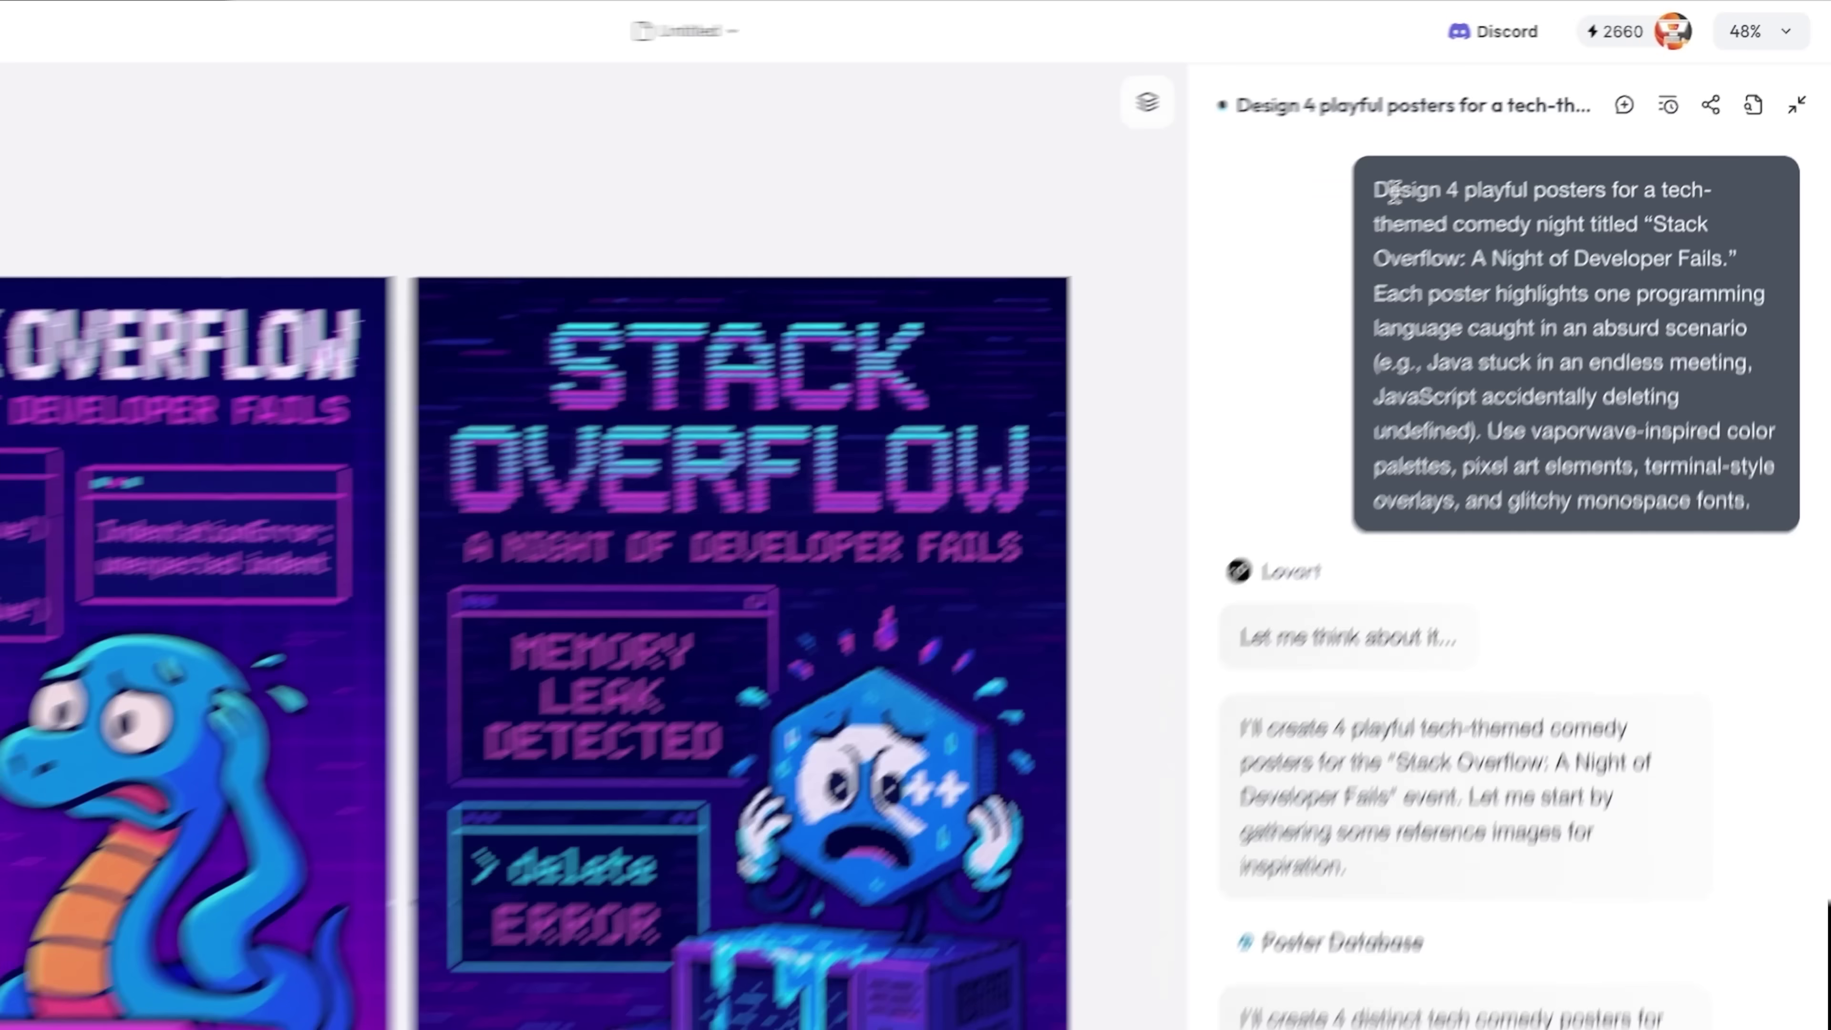
pyautogui.moveTo(1473, 149); pyautogui.dragTo(1622, 409)
pyautogui.click(1620, 299)
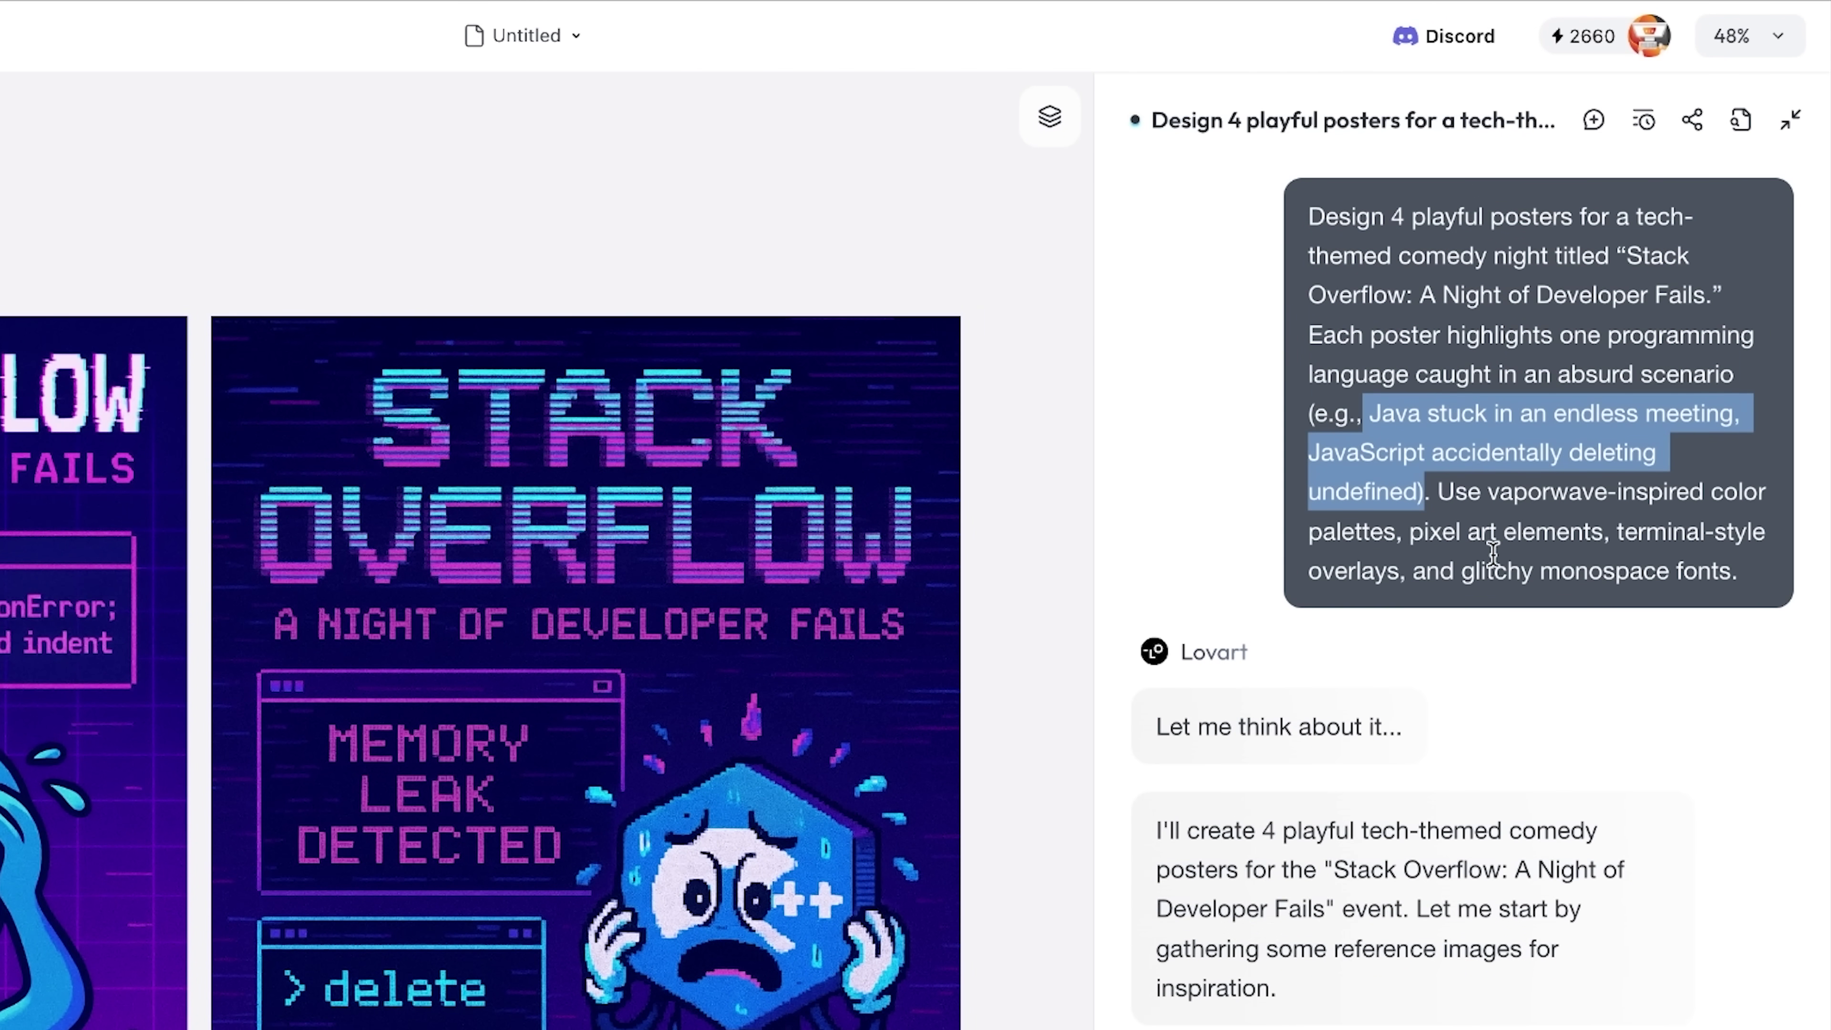
pyautogui.click(1563, 510)
pyautogui.moveTo(1463, 493); pyautogui.dragTo(1732, 567)
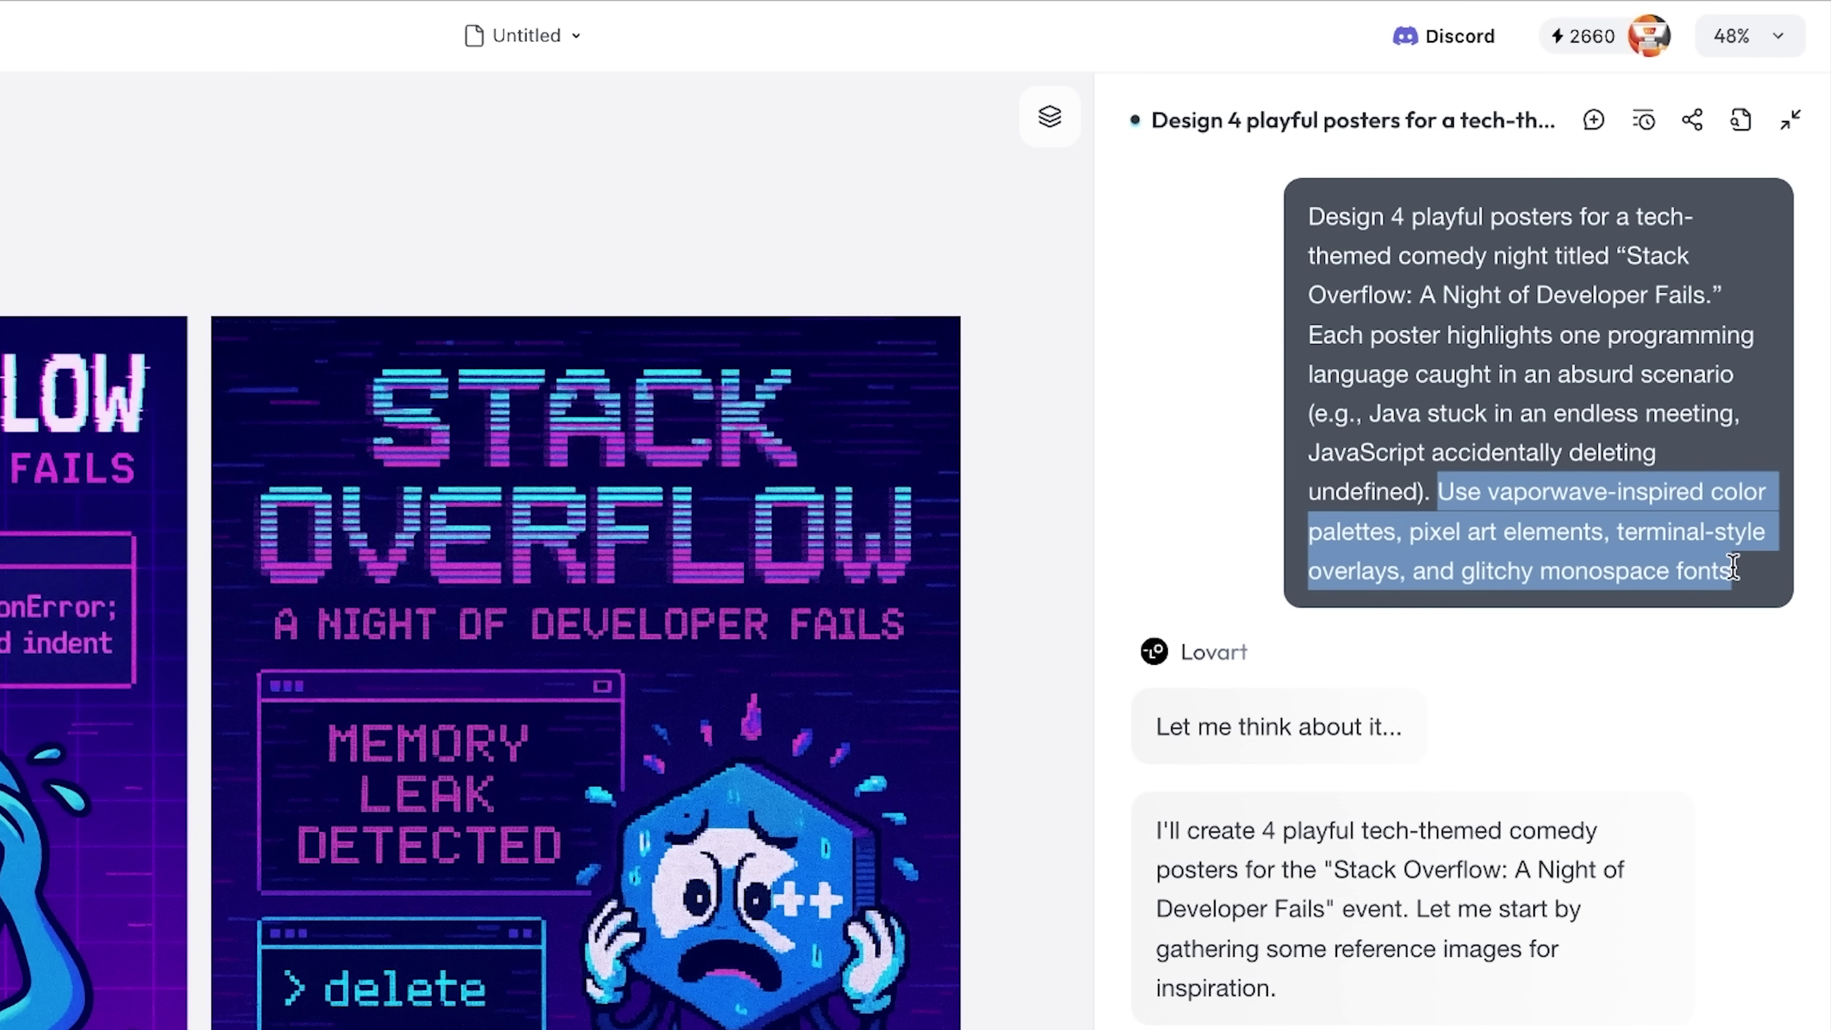
pyautogui.scroll(-5, 1460, 924)
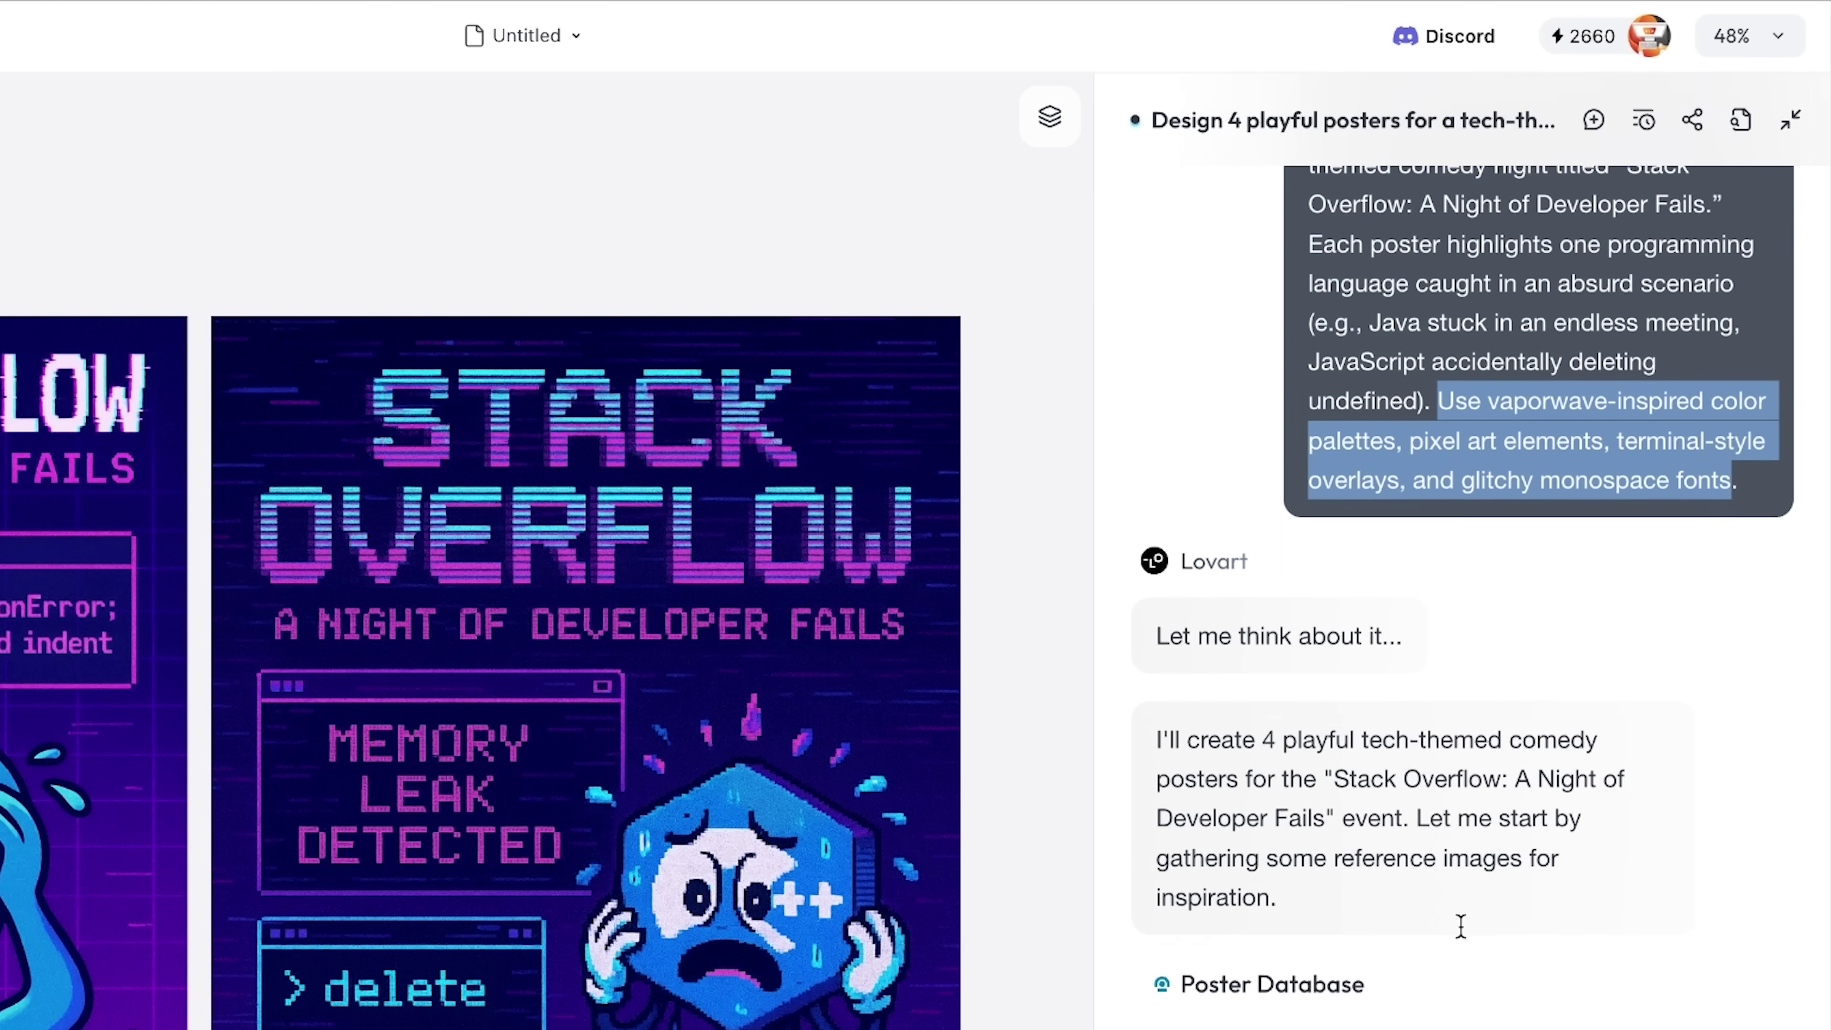
pyautogui.scroll(-2, 1280, 713)
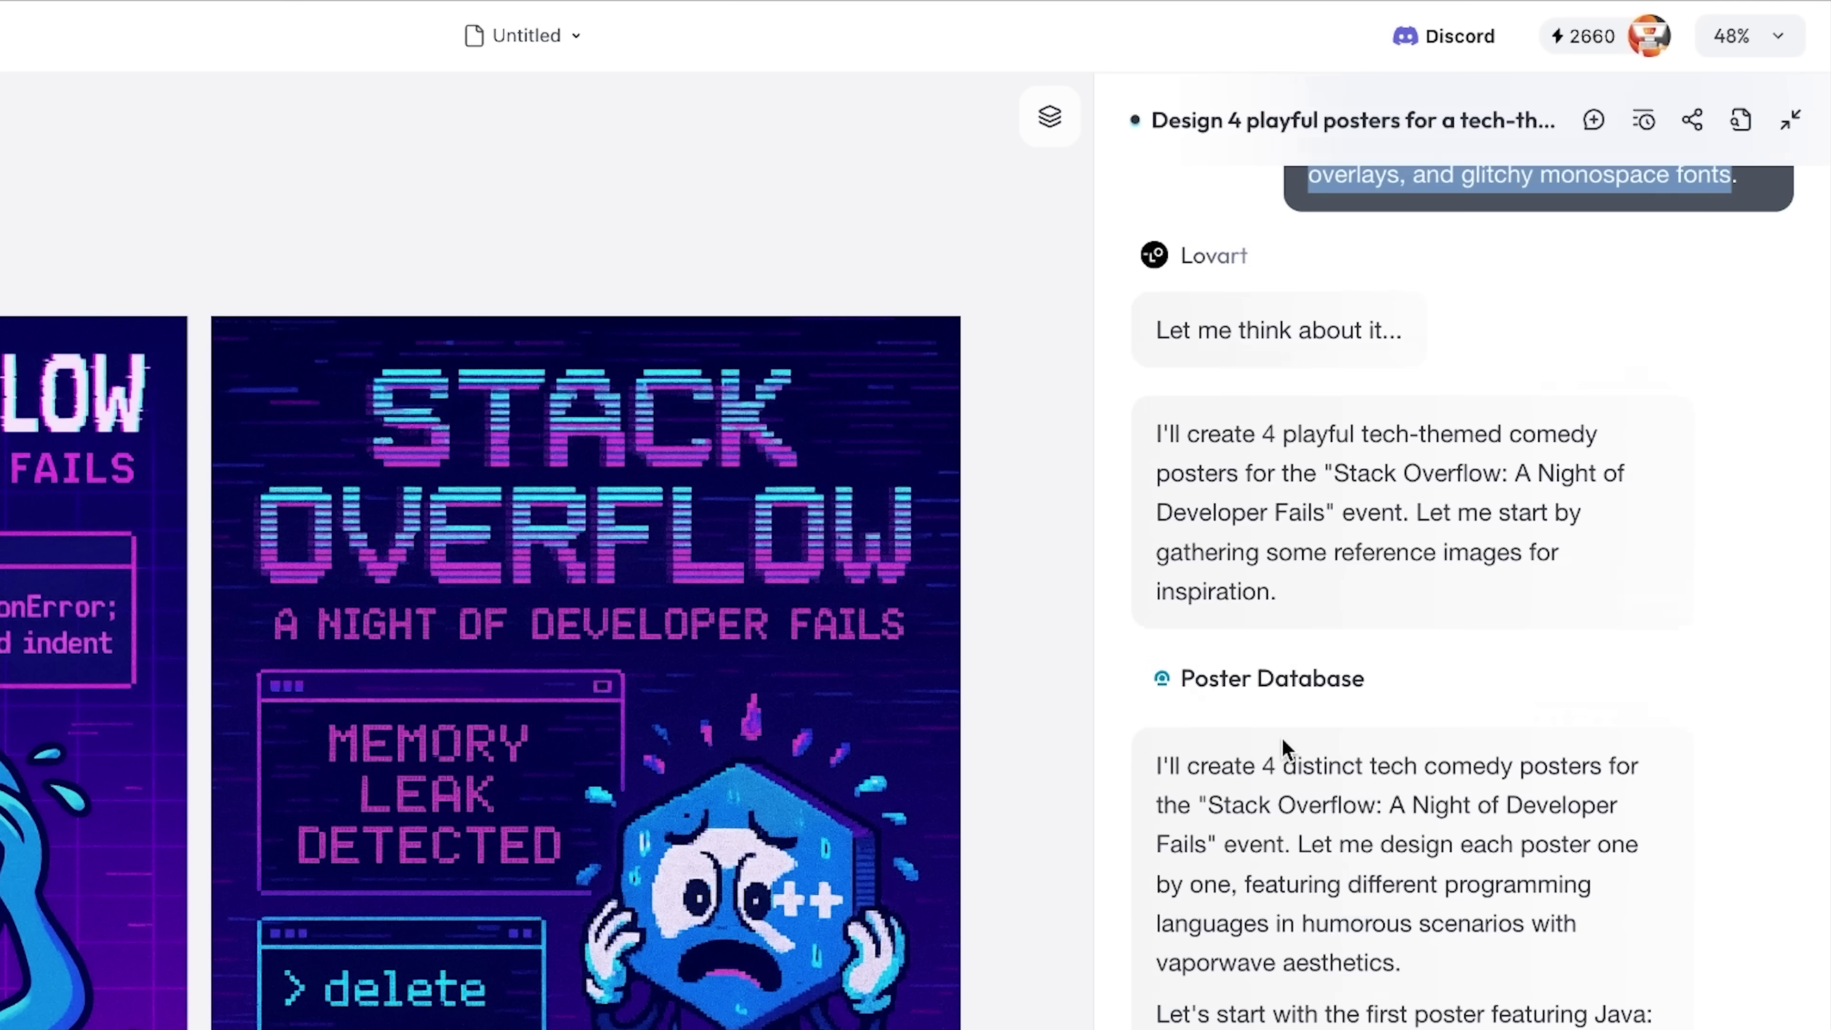
pyautogui.scroll(-10, 1183, 688)
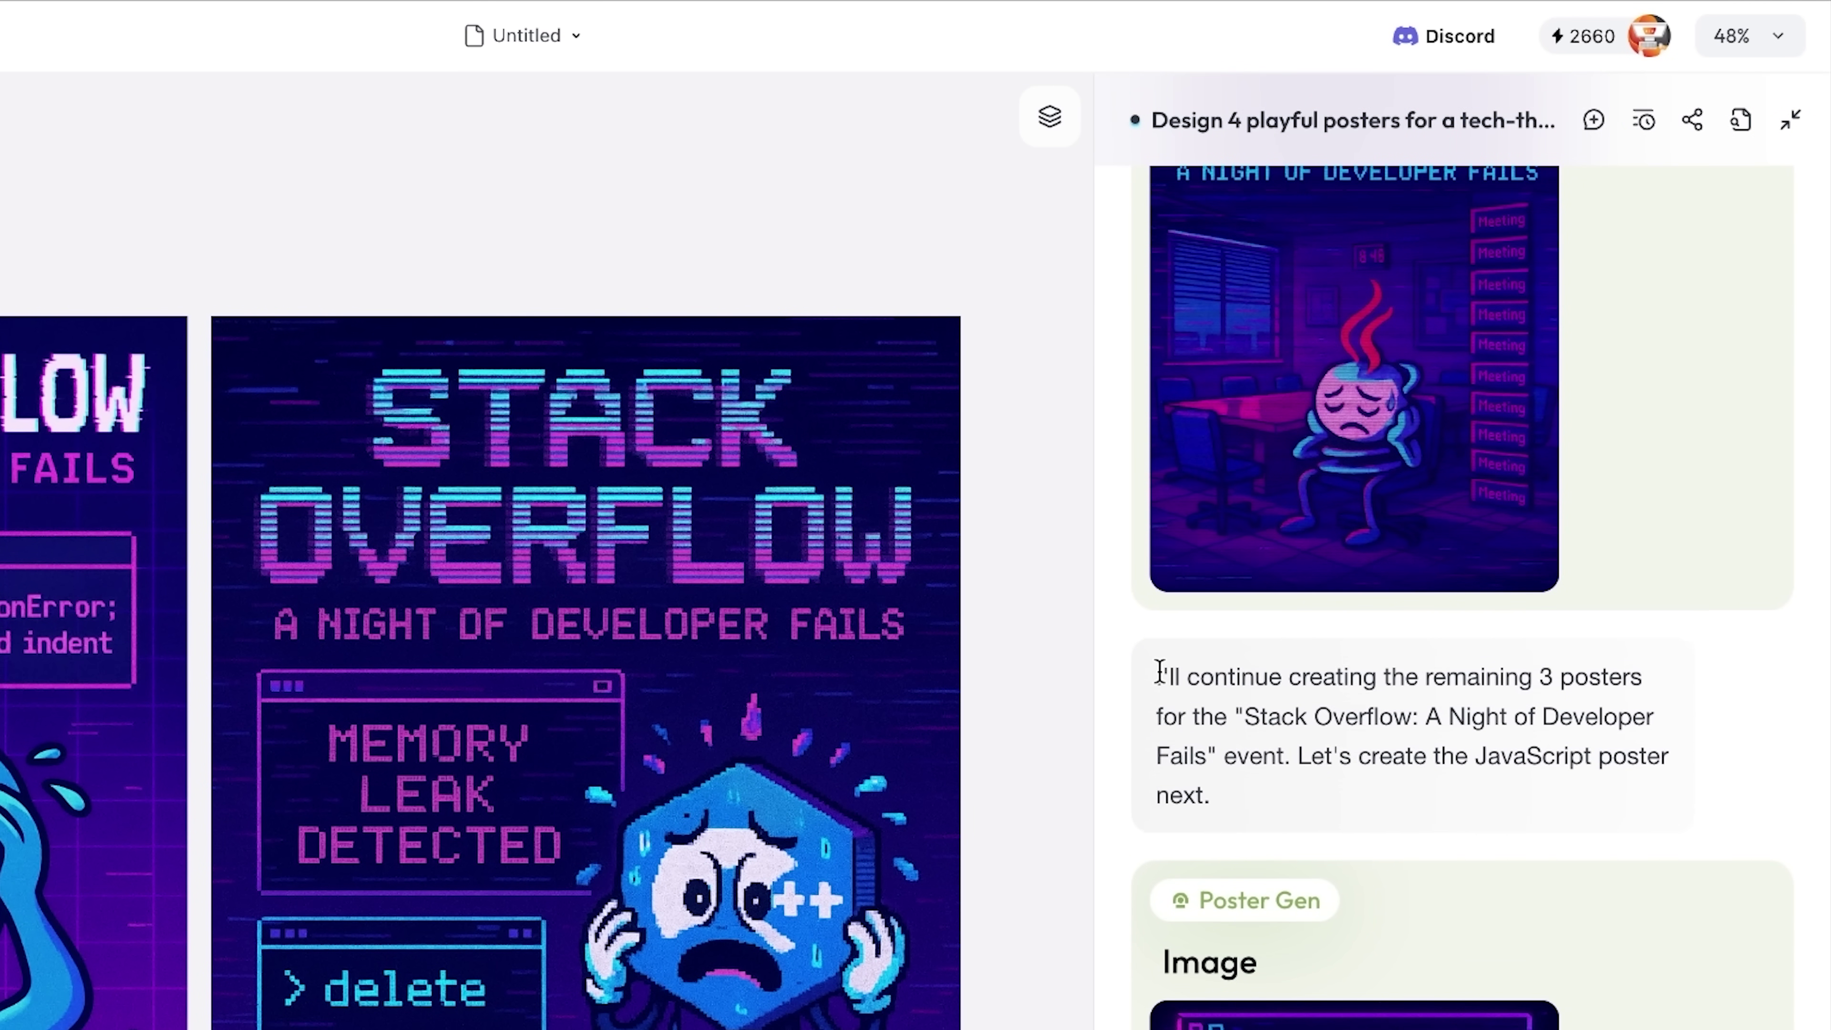
pyautogui.scroll(-6, 1167, 685)
pyautogui.scroll(10, 1320, 601)
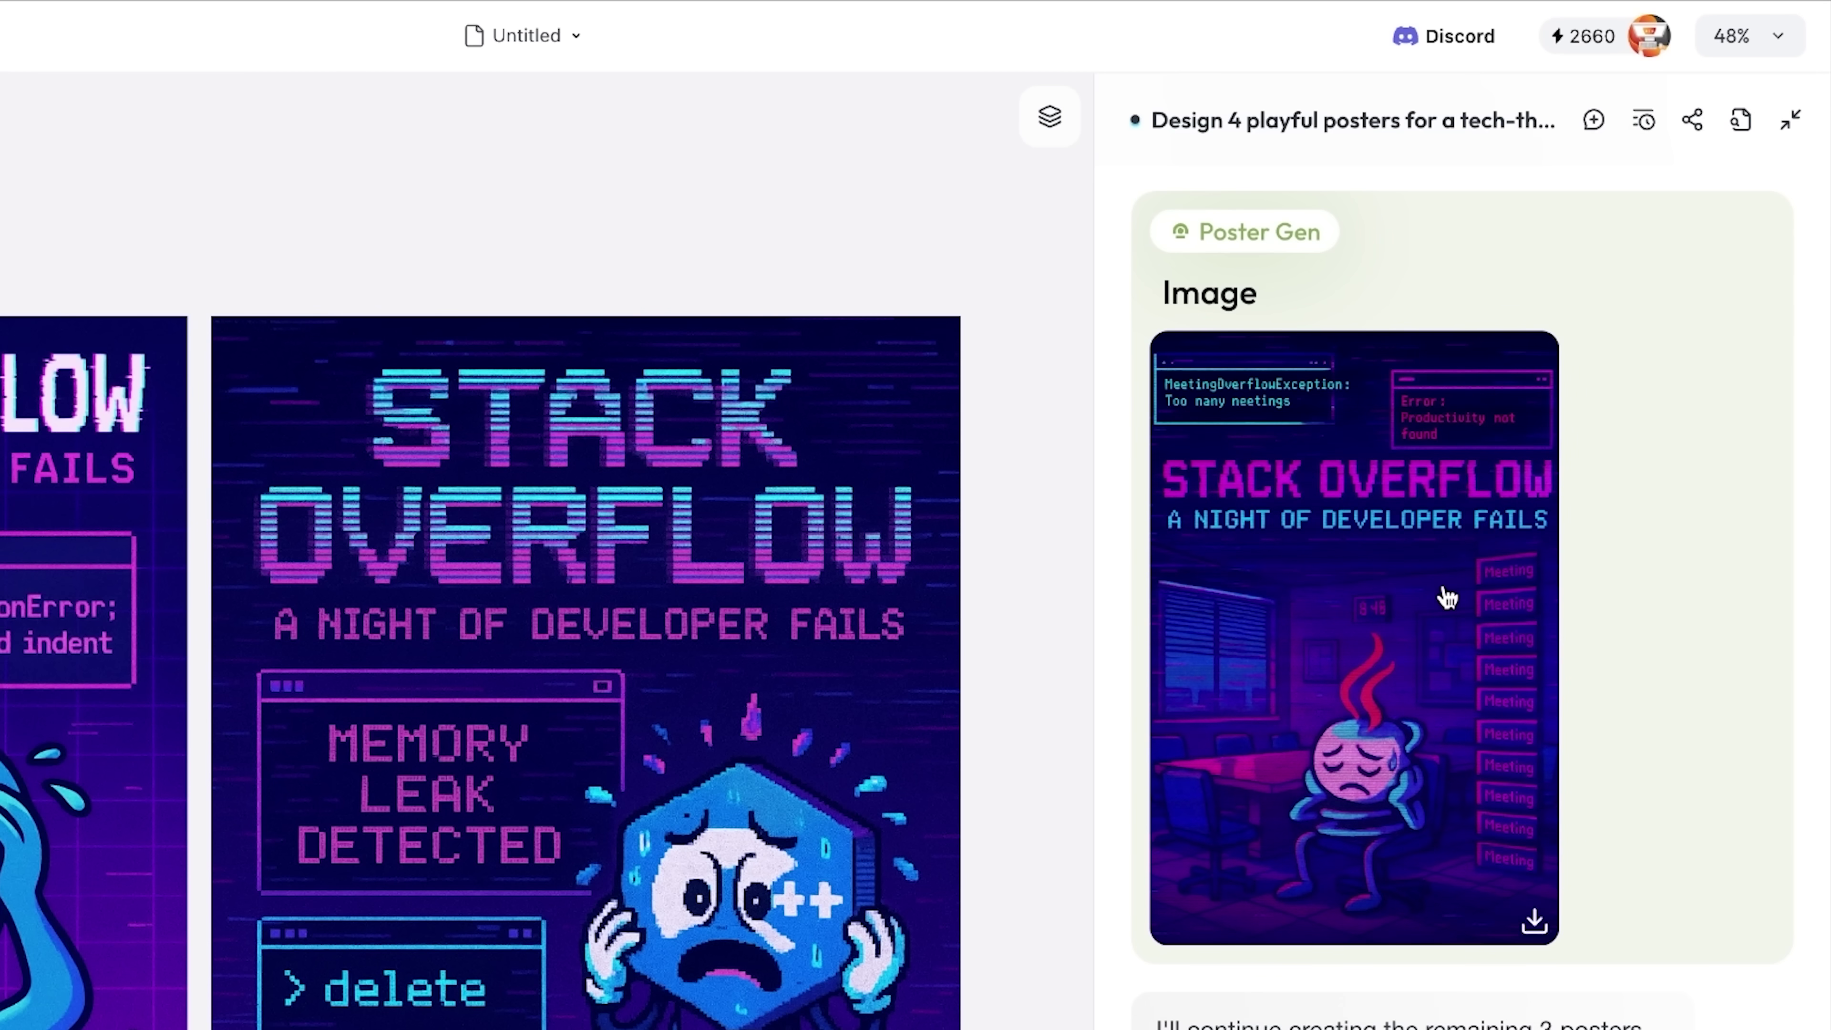
pyautogui.scroll(-8, 1444, 595)
pyautogui.scroll(-10, 1435, 721)
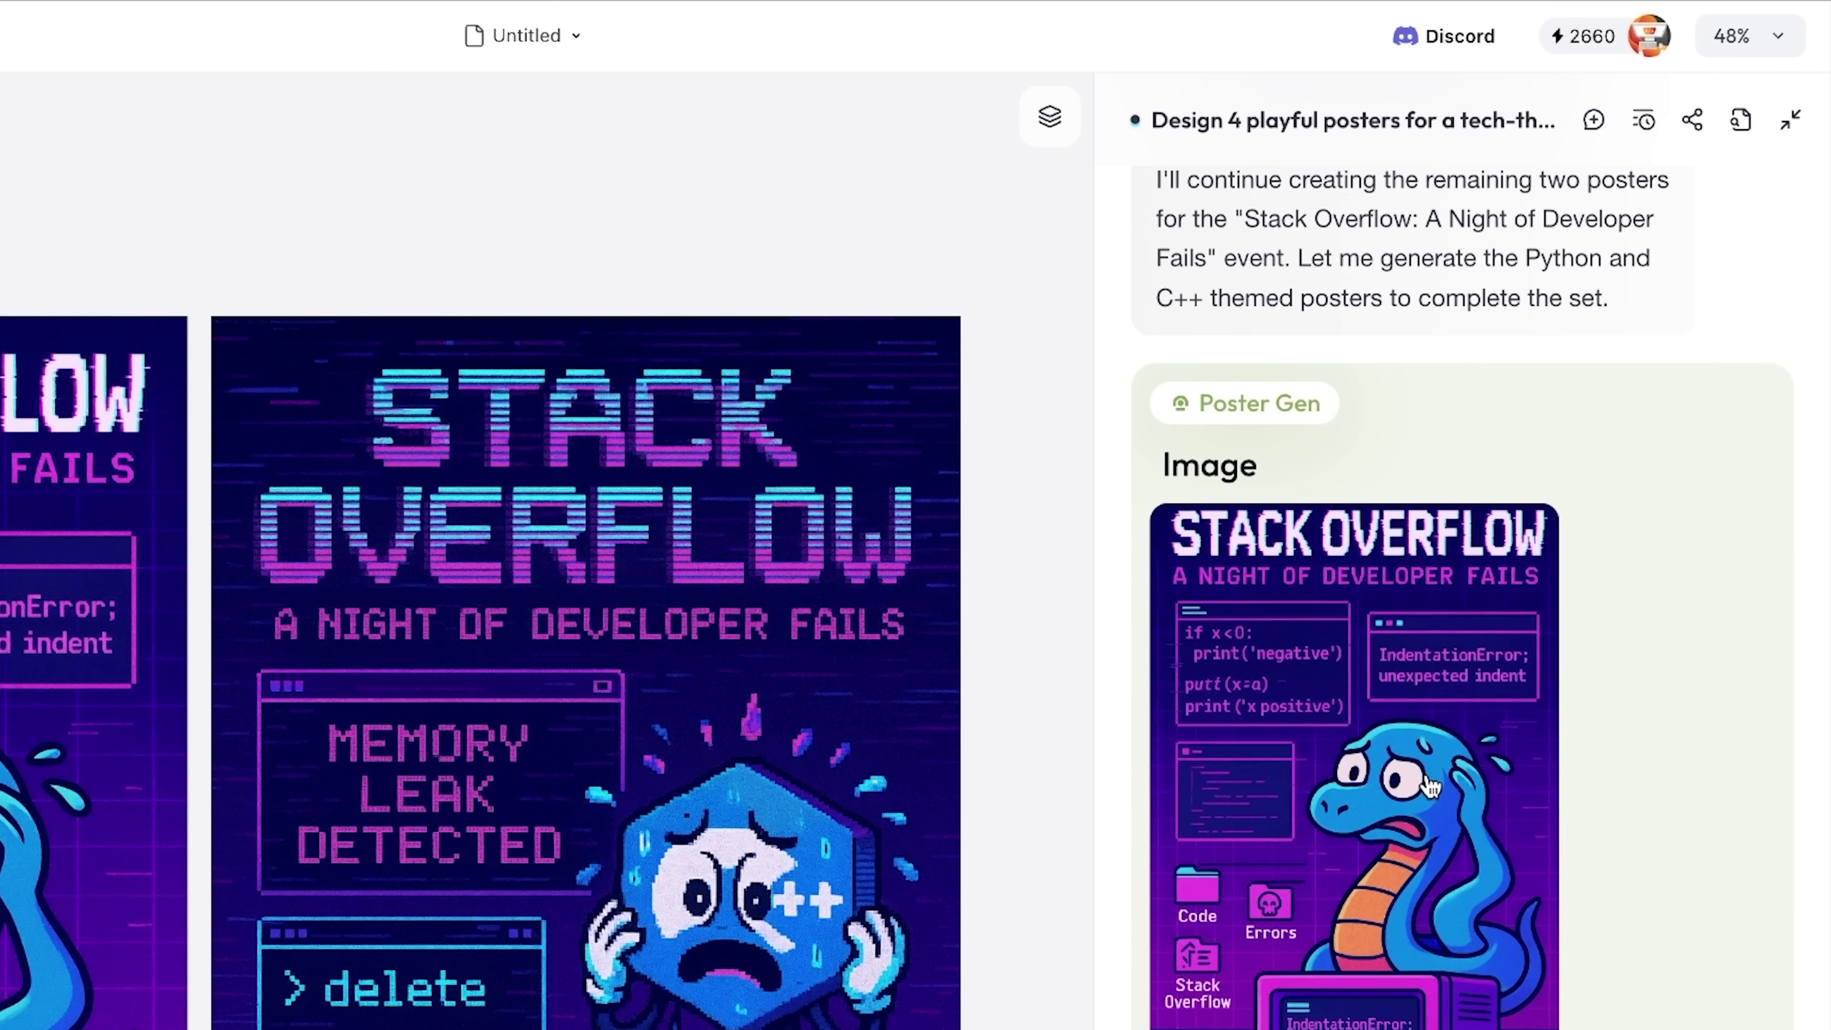
pyautogui.scroll(-6, 1430, 786)
pyautogui.scroll(-5, 1425, 576)
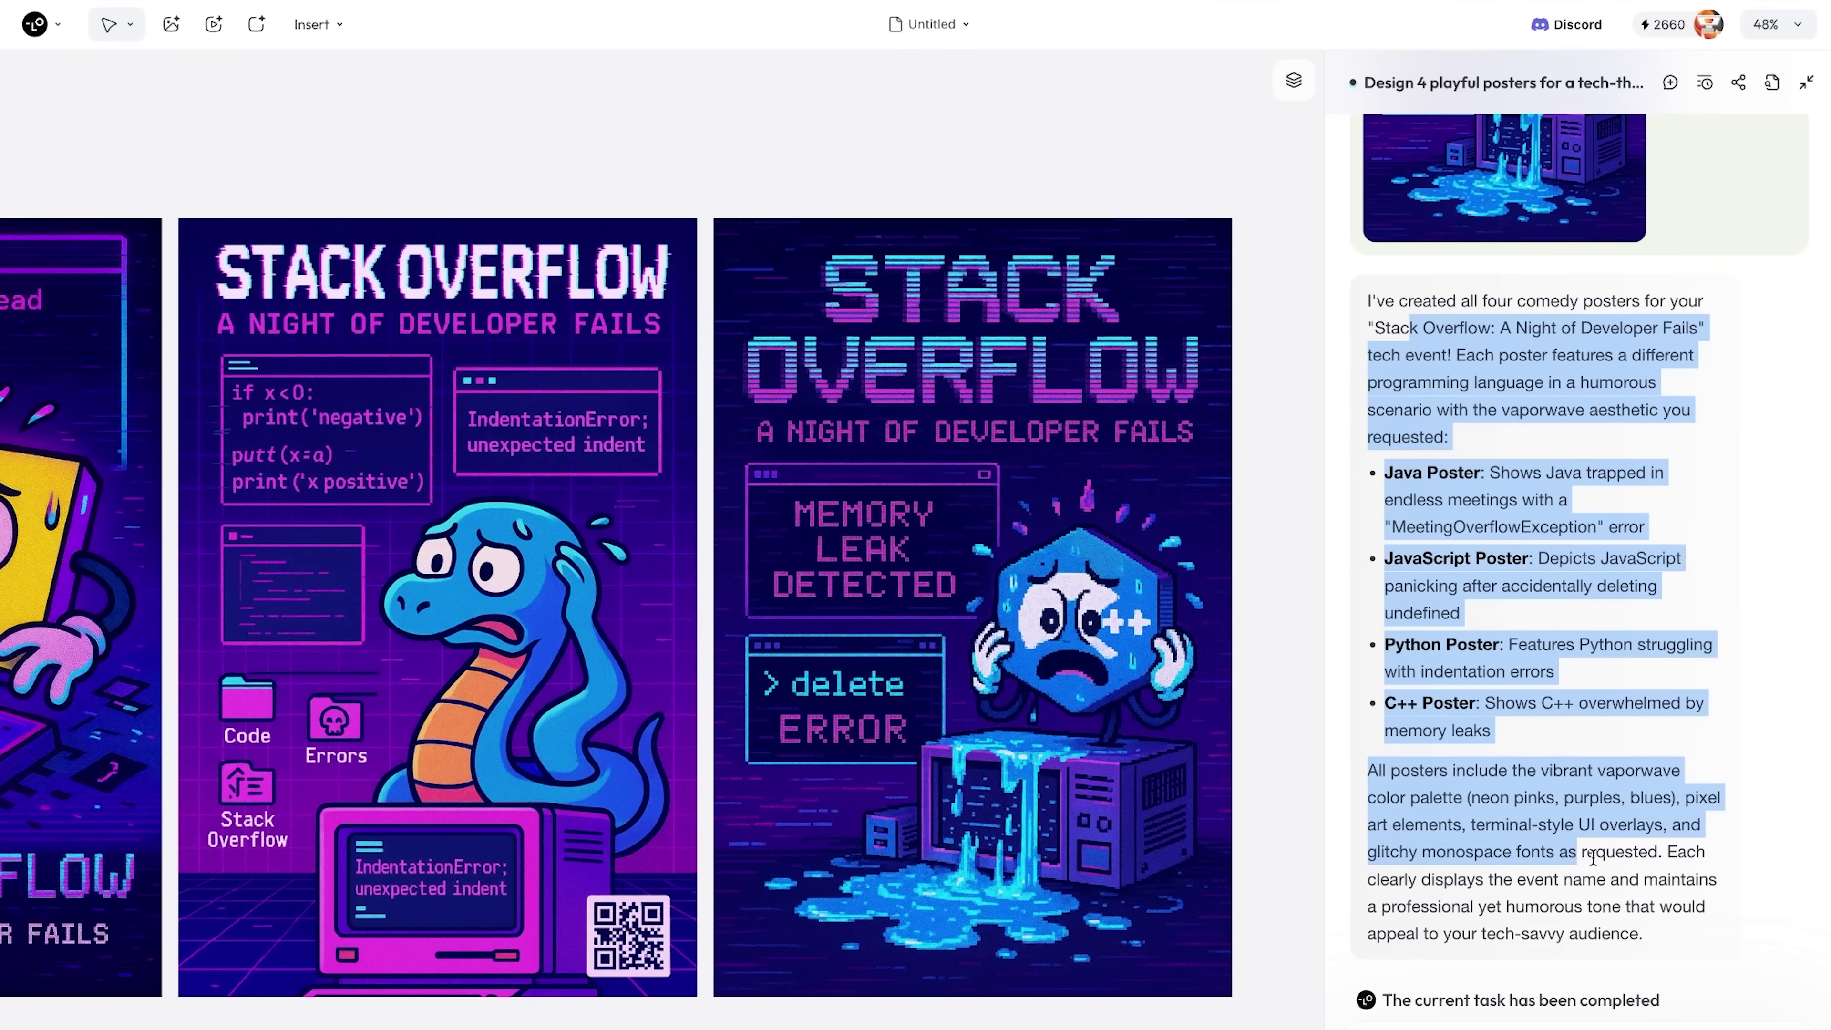
pyautogui.click(889, 970)
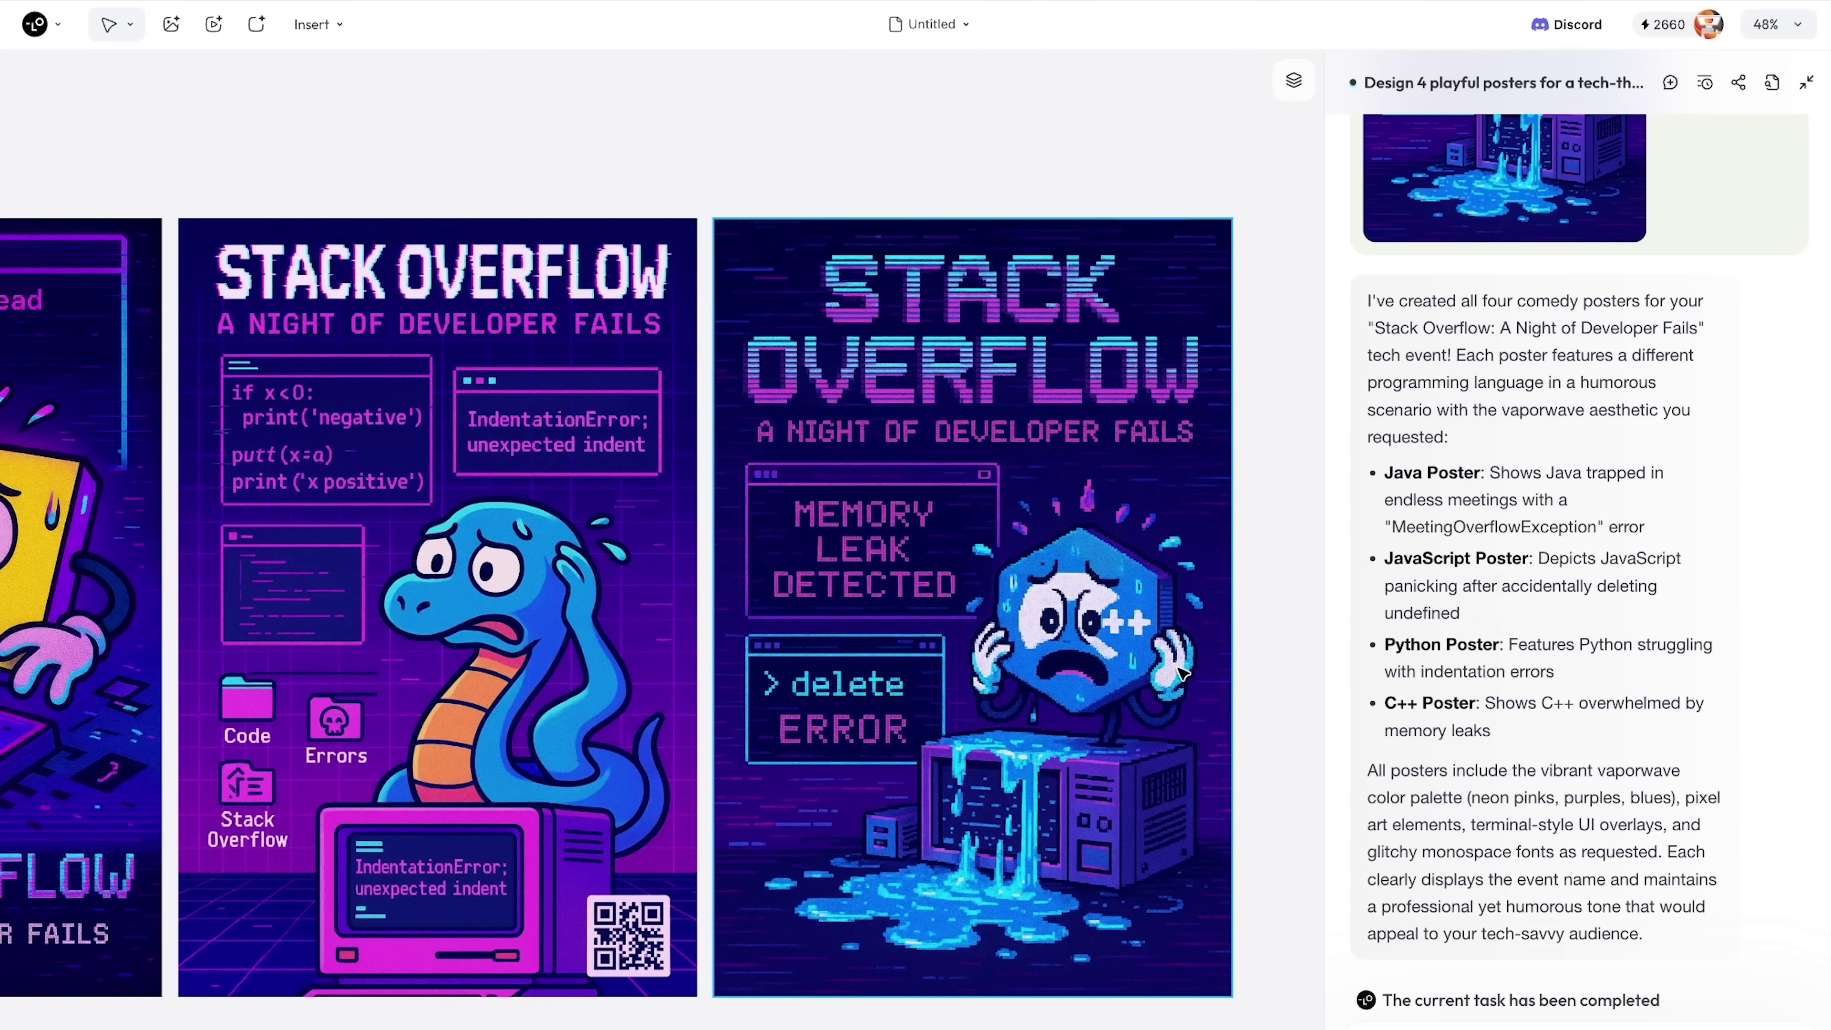
pyautogui.hscroll(-7, 1182, 674)
pyautogui.scroll(-4, 1182, 674)
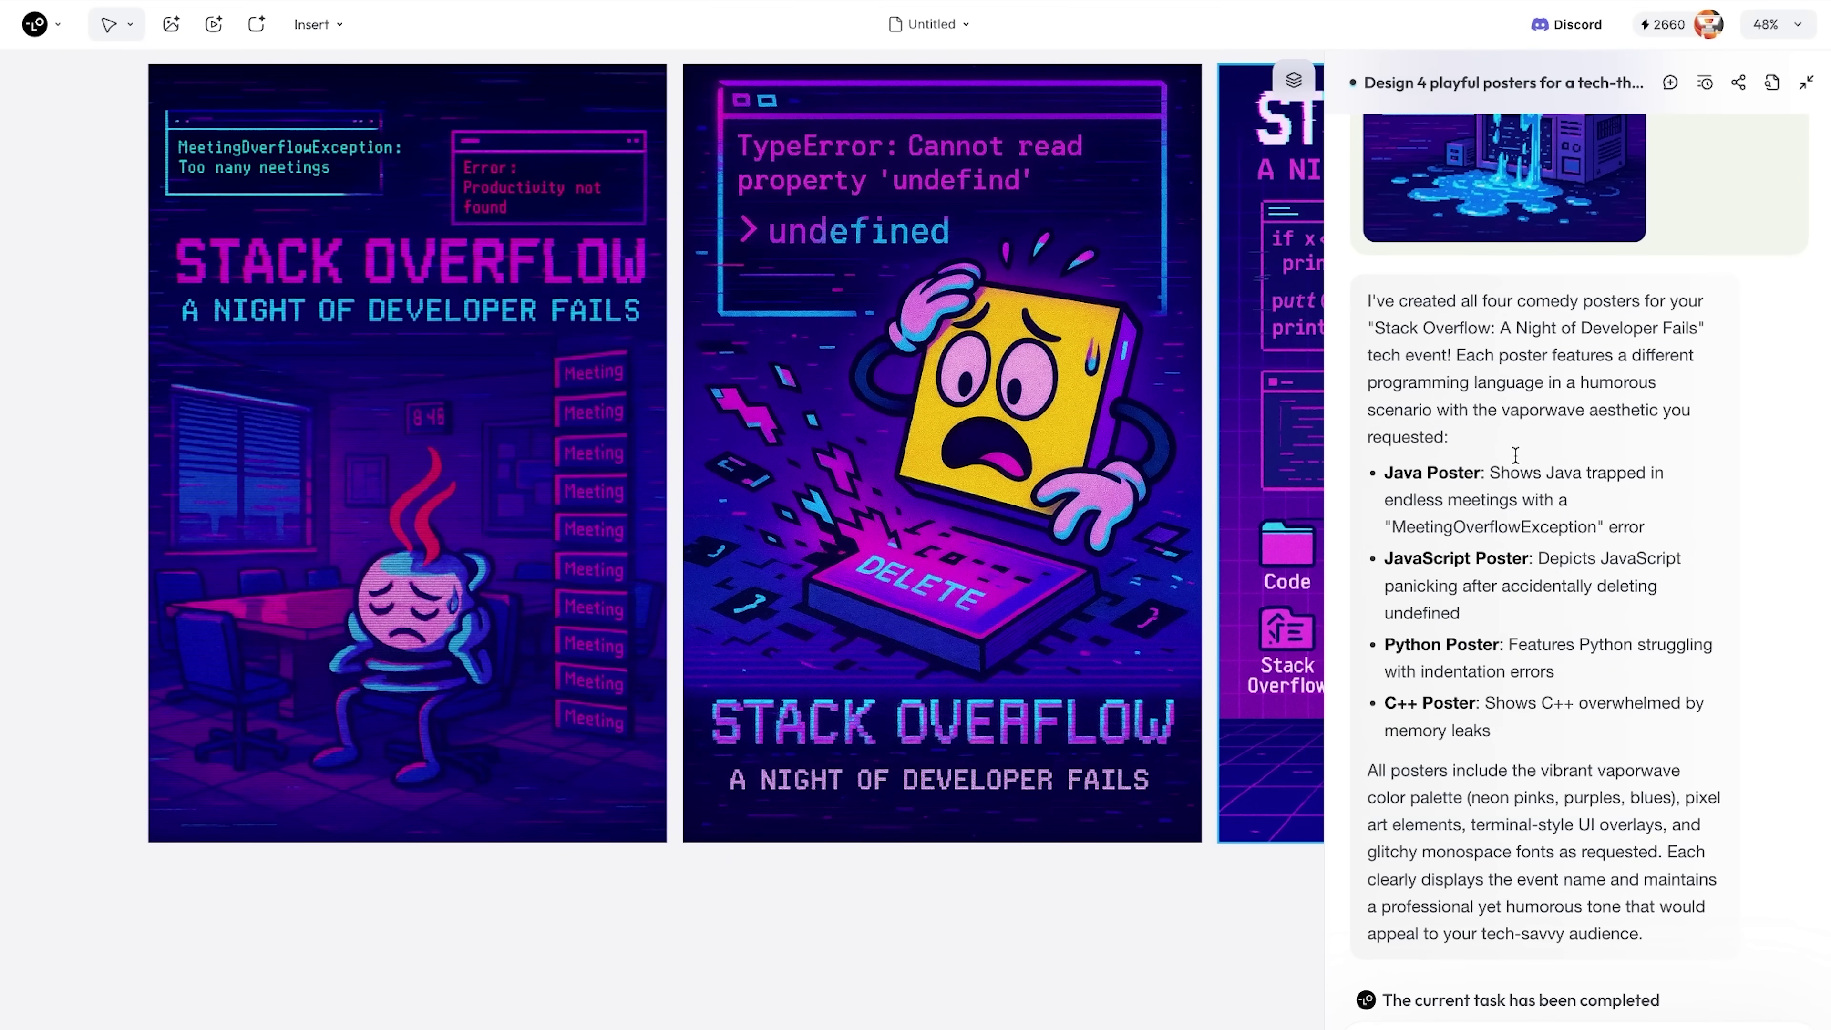
pyautogui.scroll(-1, 1613, 456)
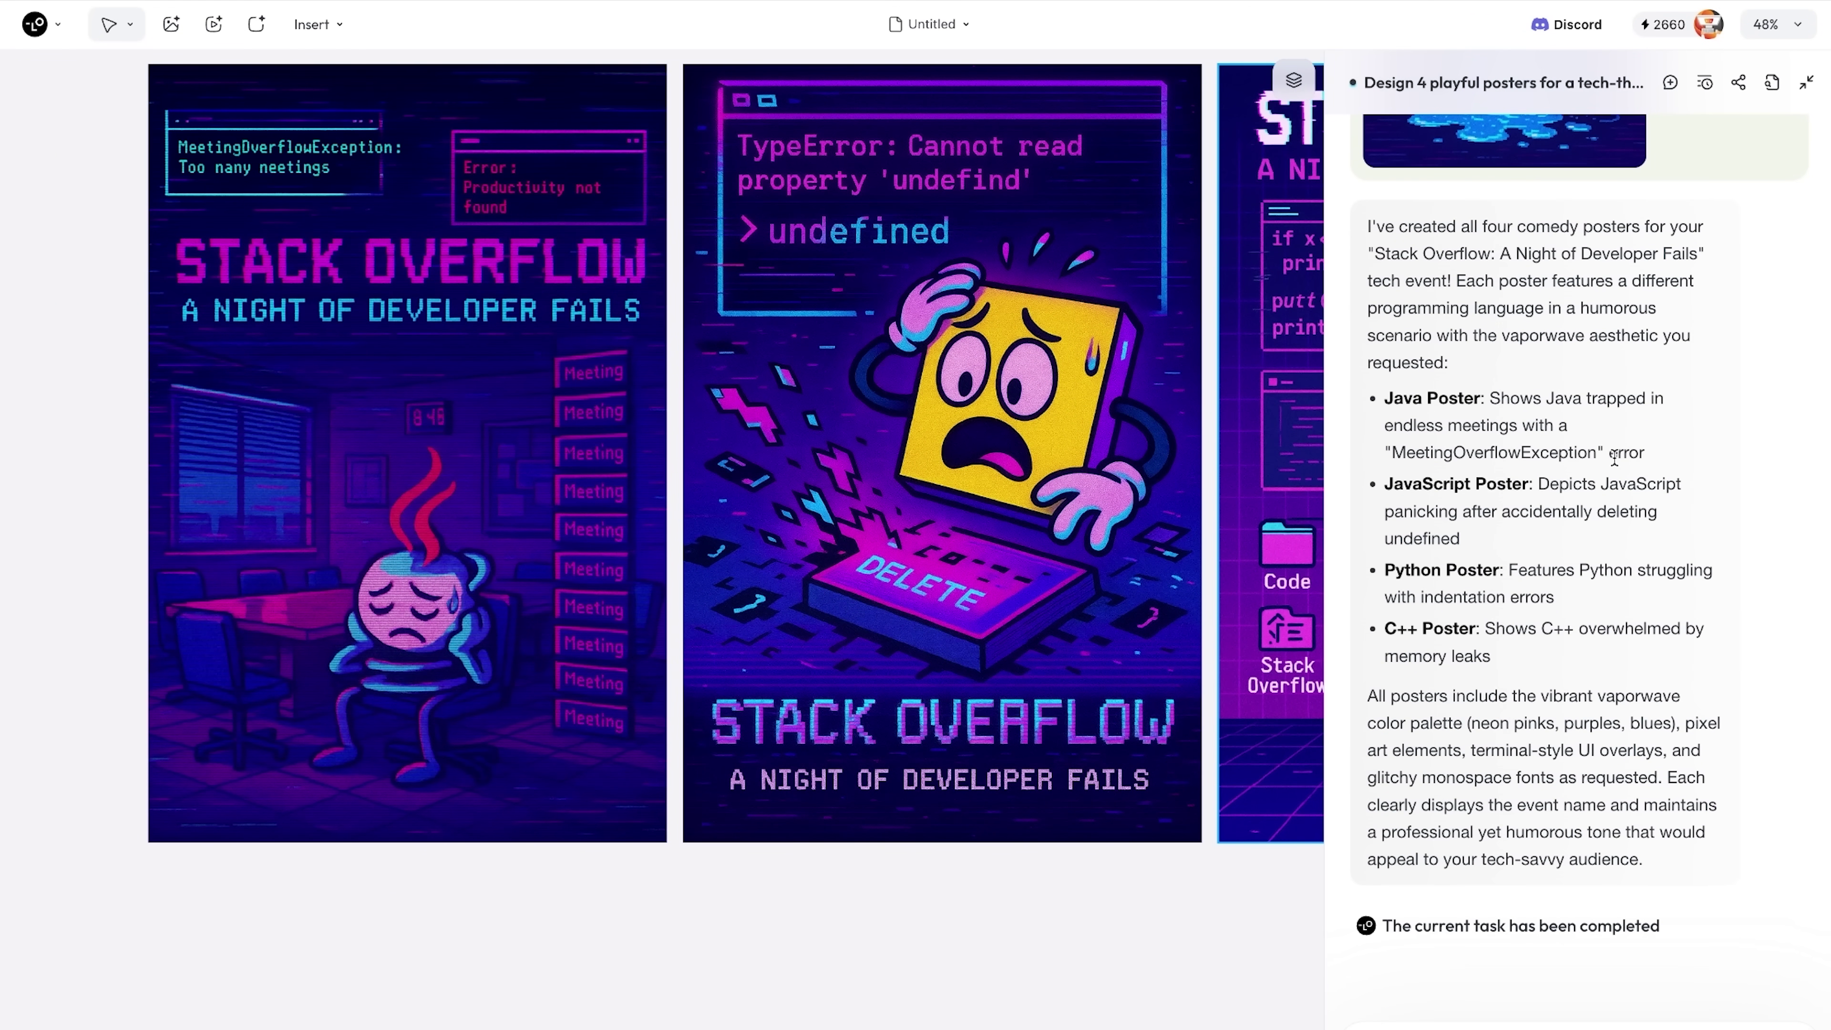
pyautogui.scroll(1, 1613, 457)
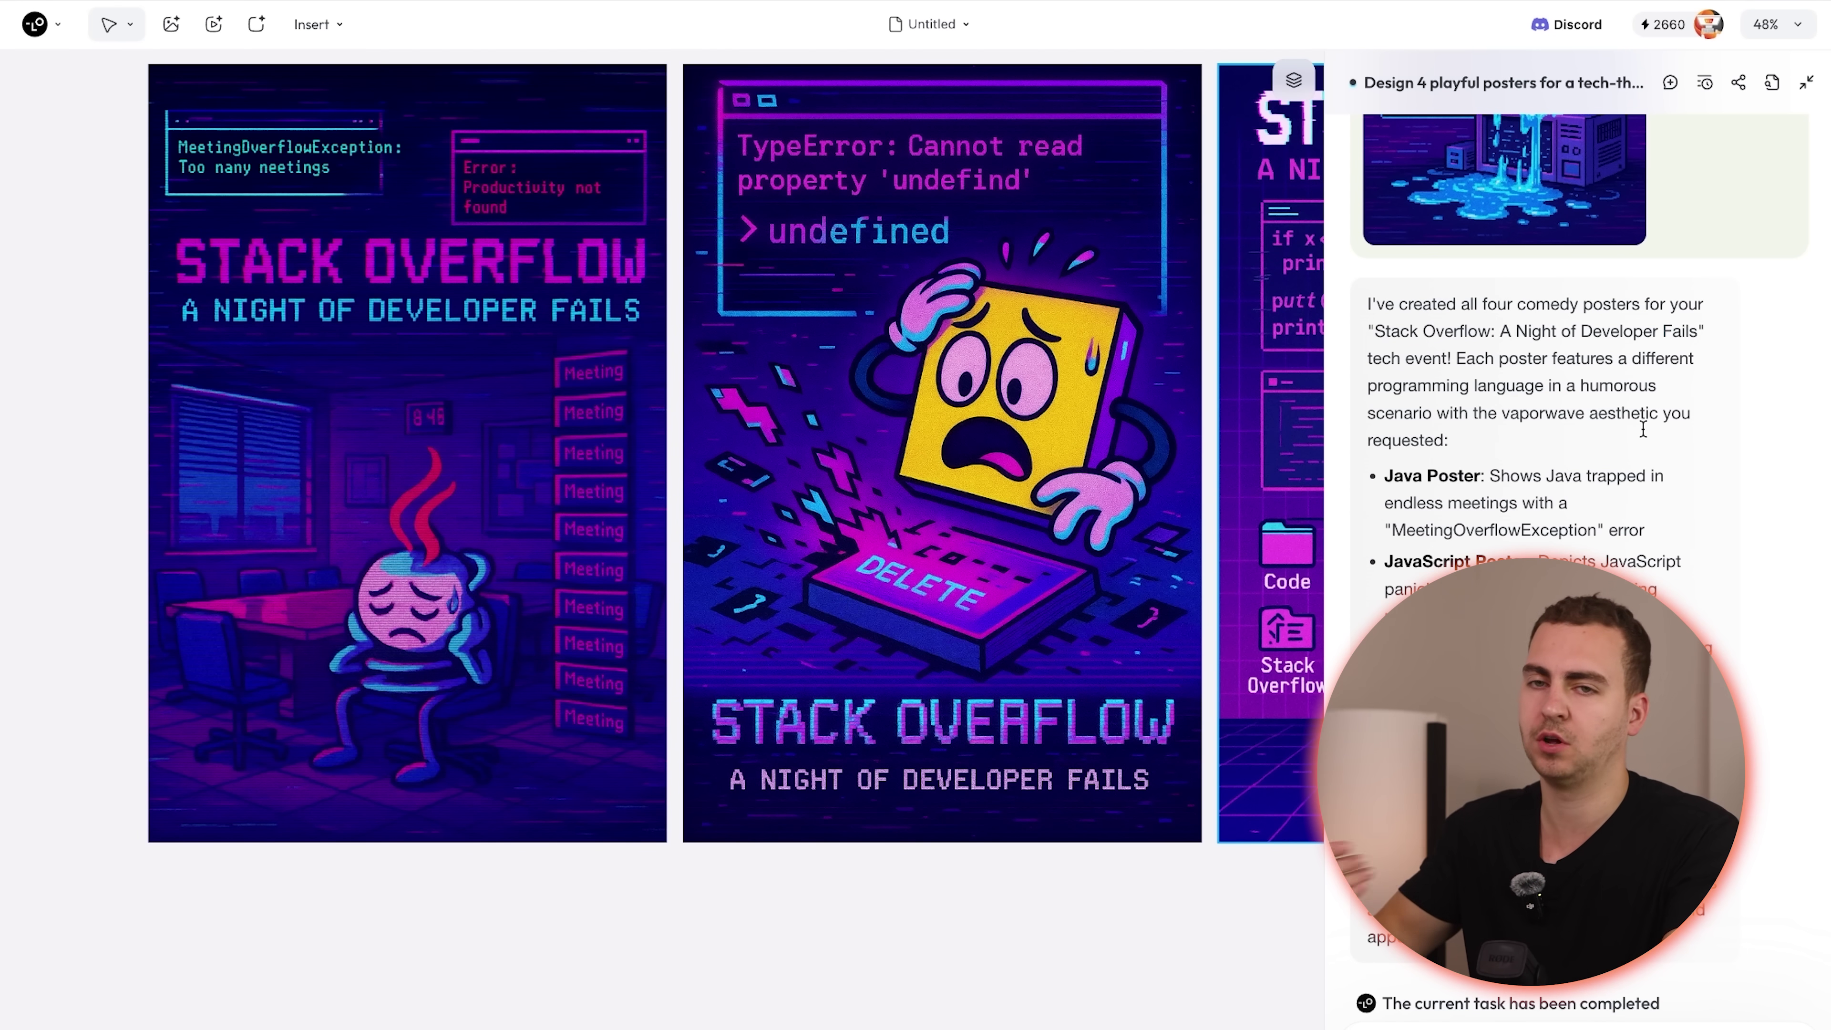
pyautogui.hscroll(10, 1018, 332)
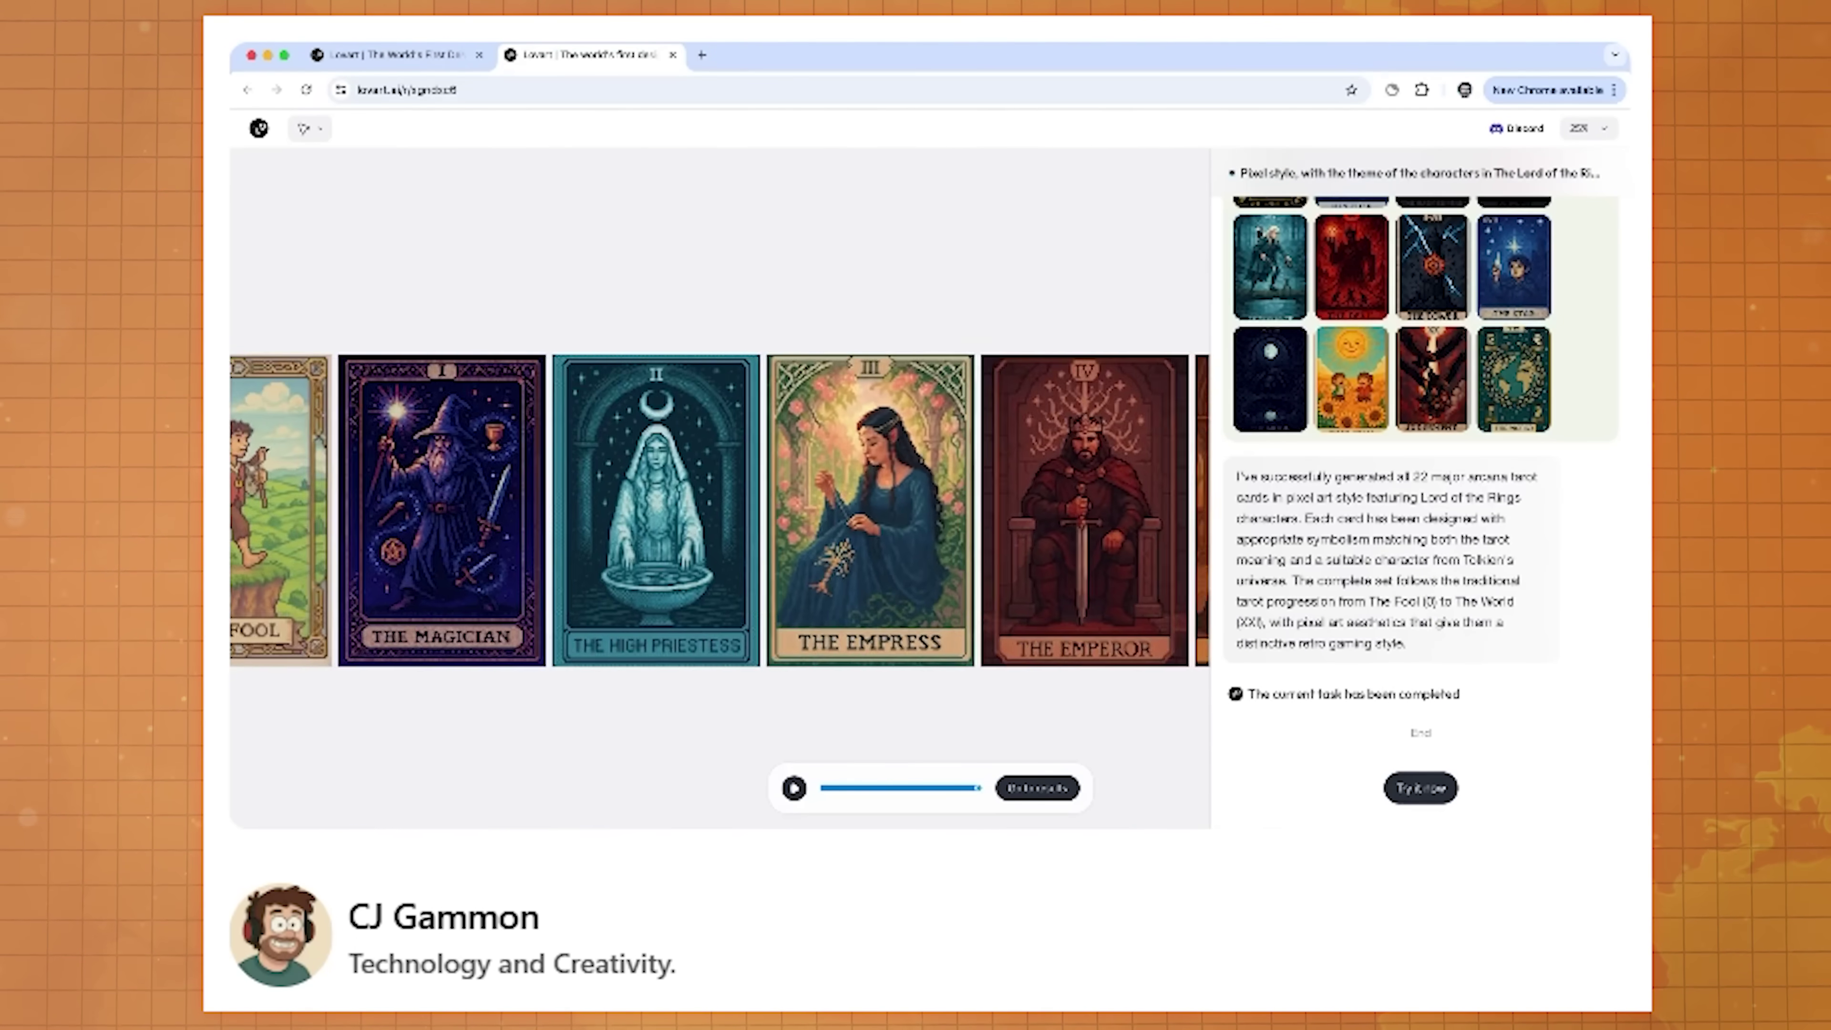
# Step: Switch to the first browser tab showing the Lovart Created With Lovart gallery
pyautogui.press('super+1')
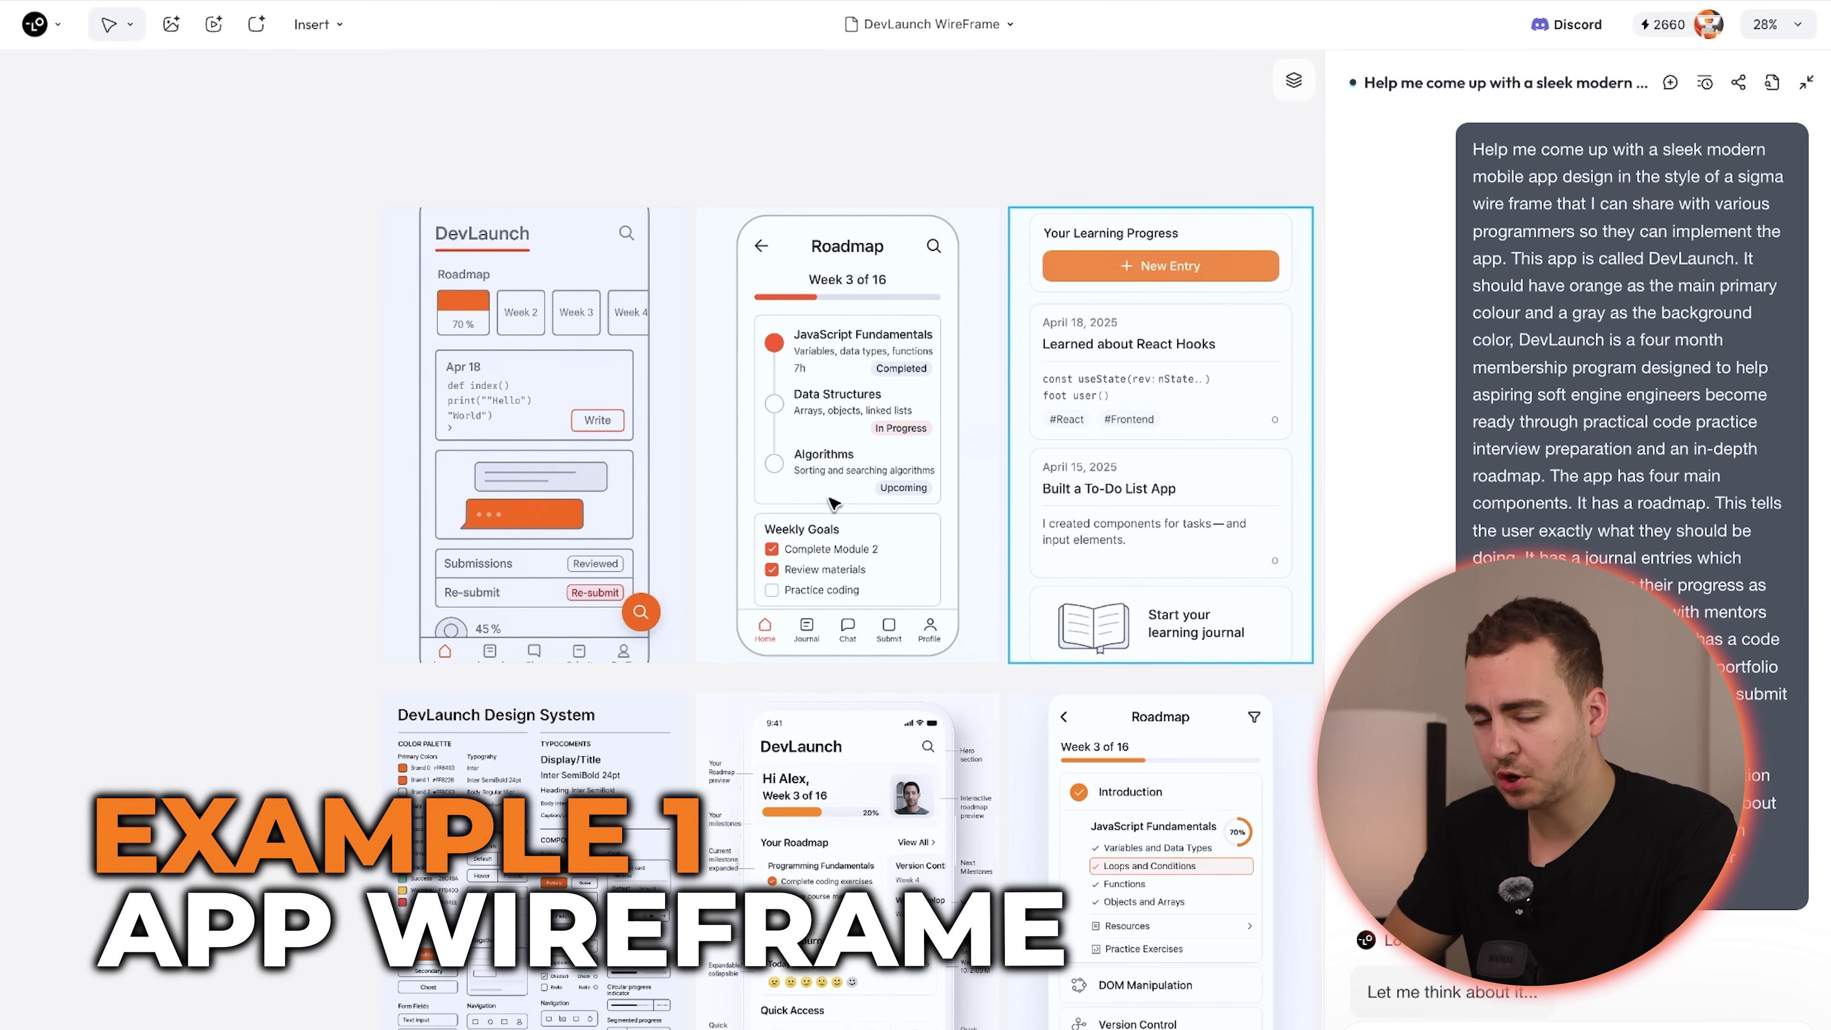
pyautogui.hscroll(5, 822, 500)
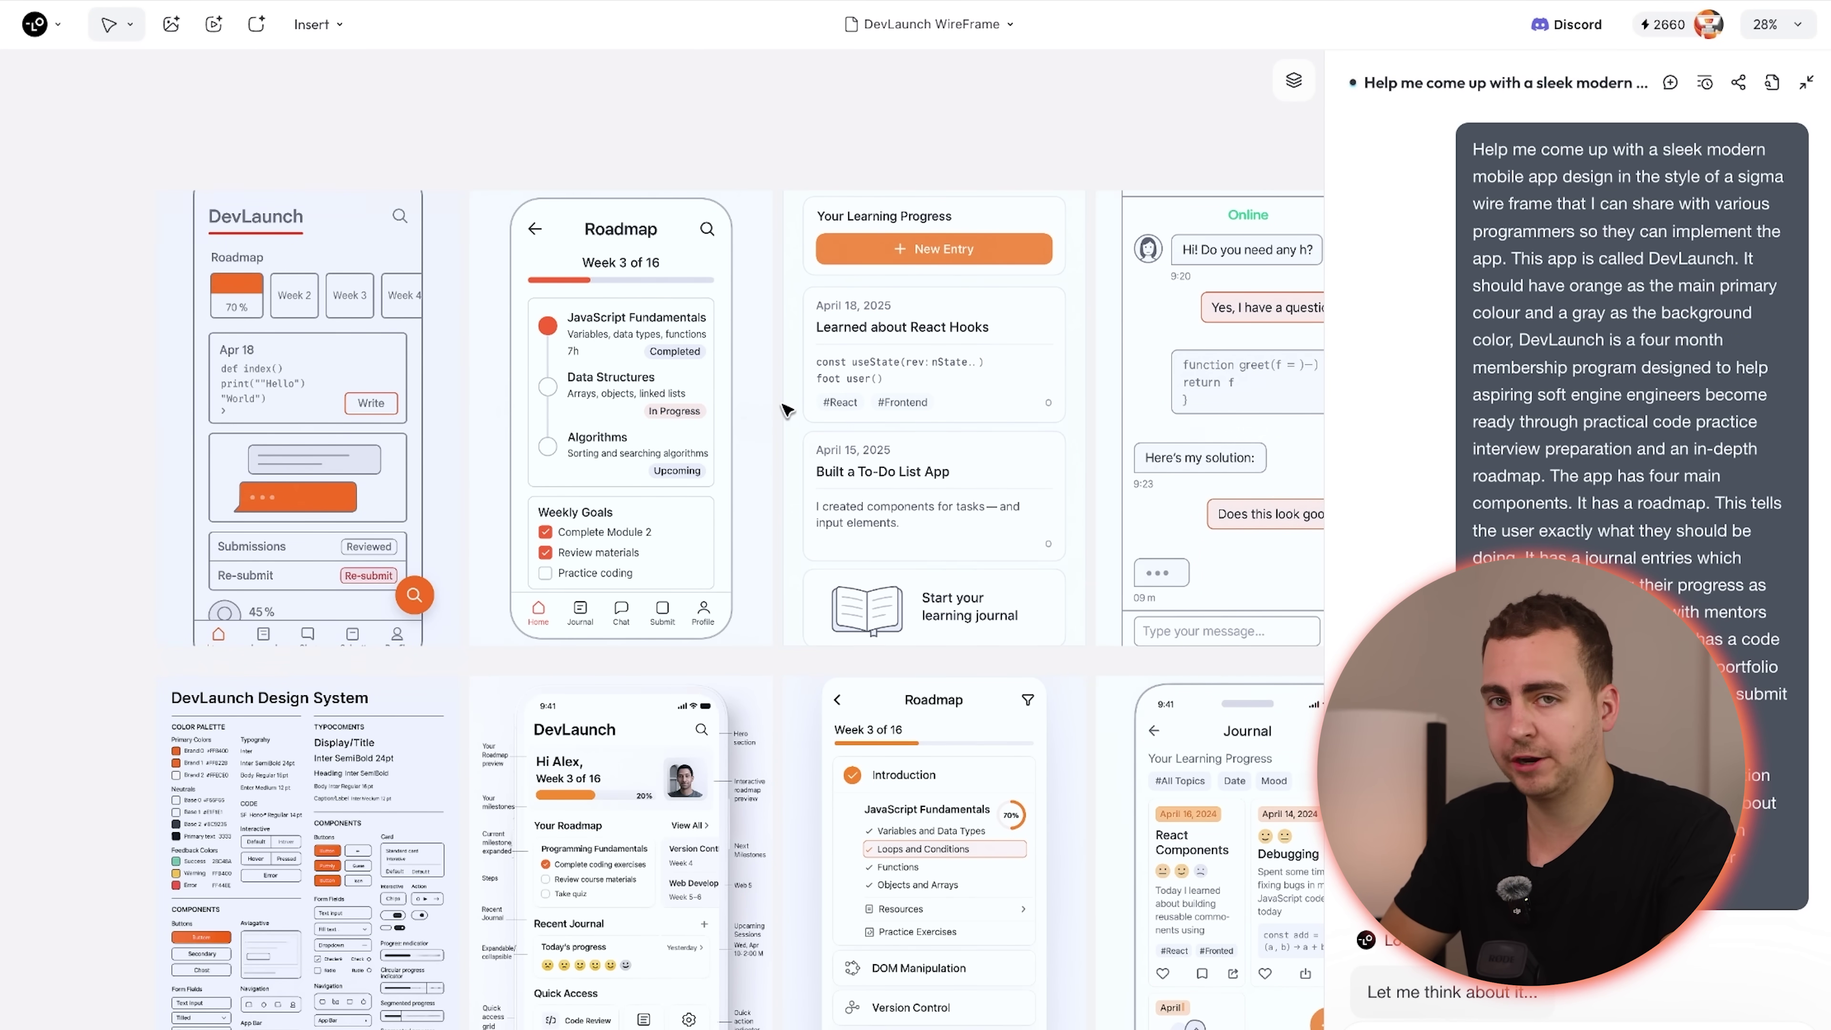
pyautogui.scroll(2, 785, 409)
pyautogui.hscroll(2, 785, 409)
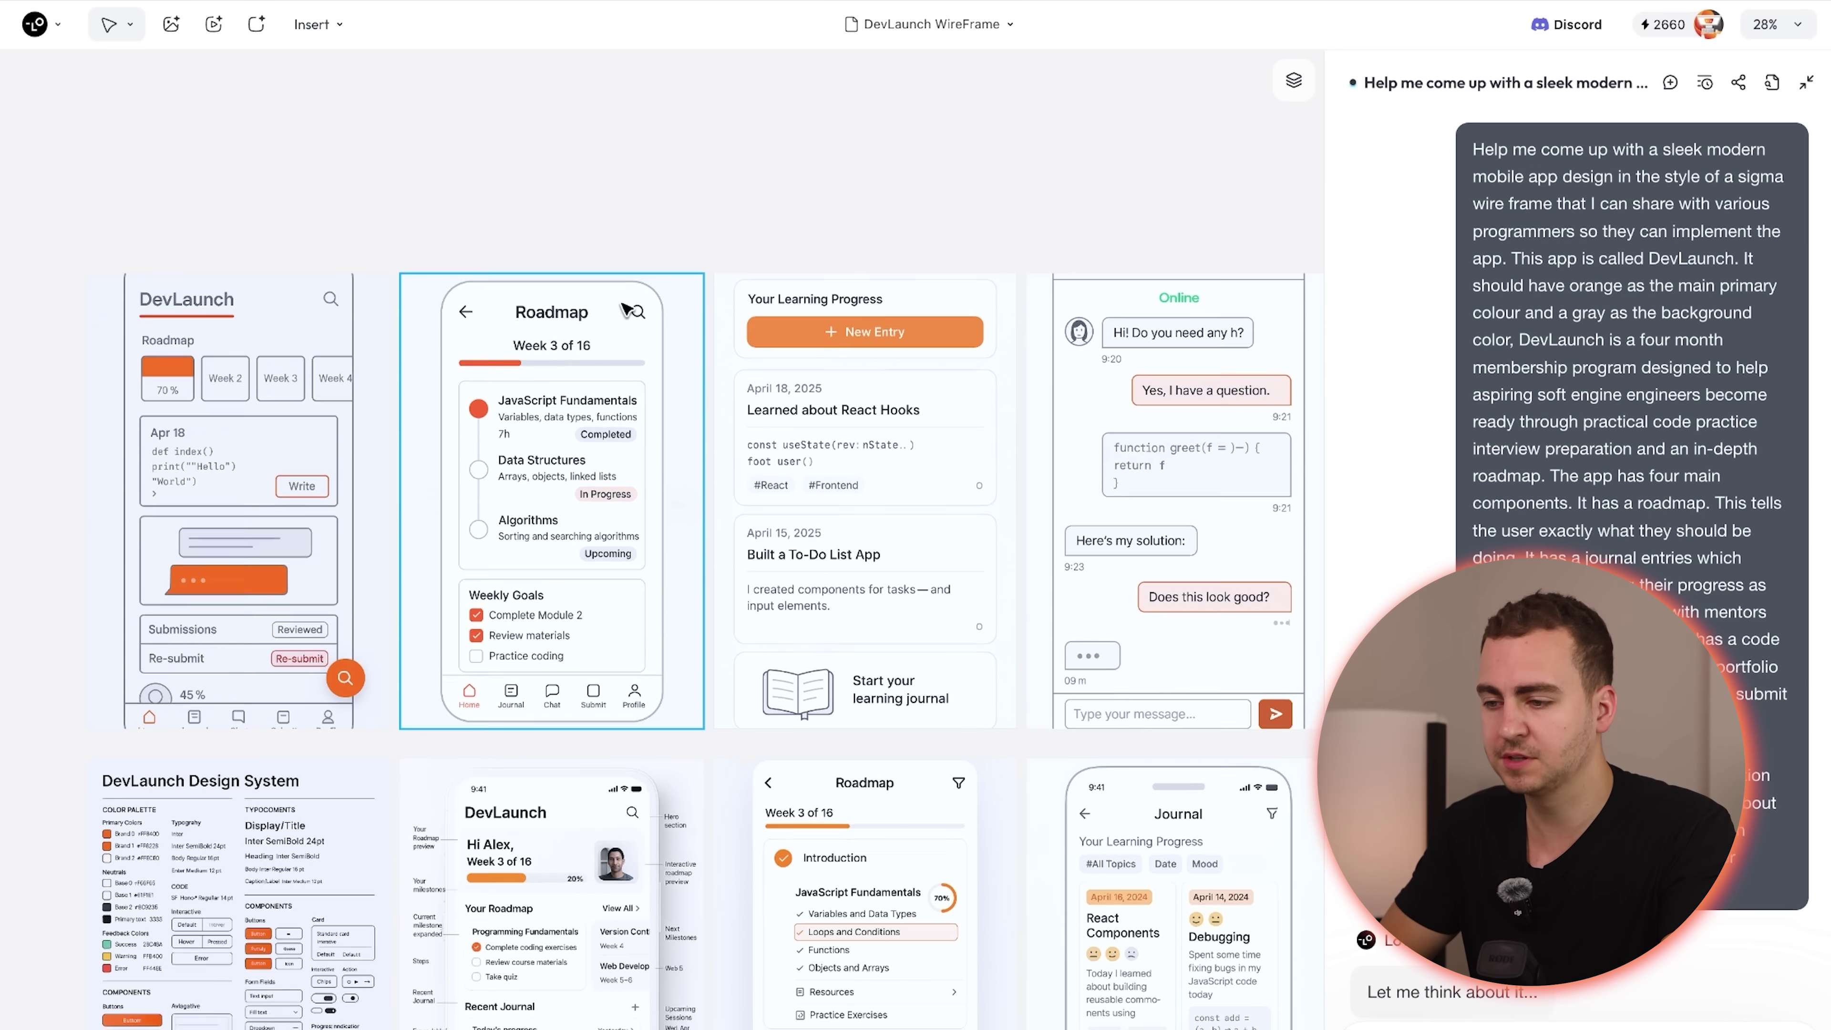
pyautogui.hscroll(3, 634, 301)
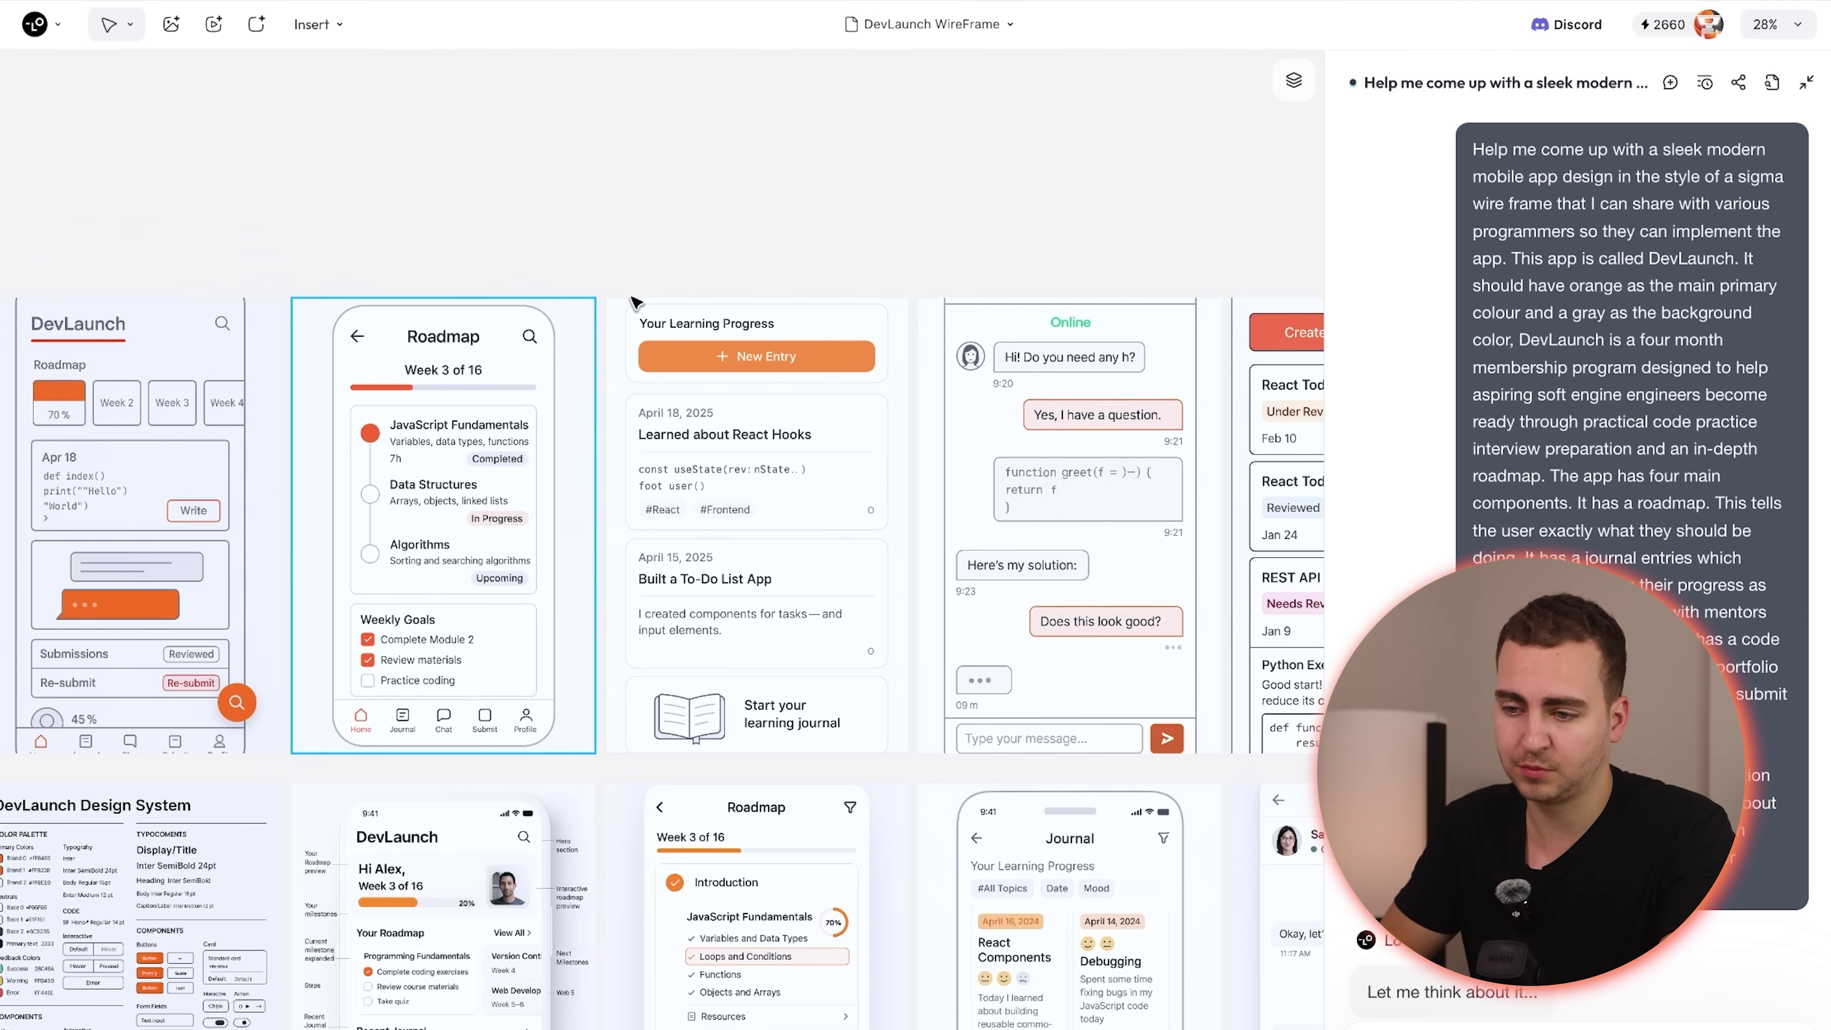
pyautogui.hscroll(-2, 634, 301)
pyautogui.hscroll(4, 634, 301)
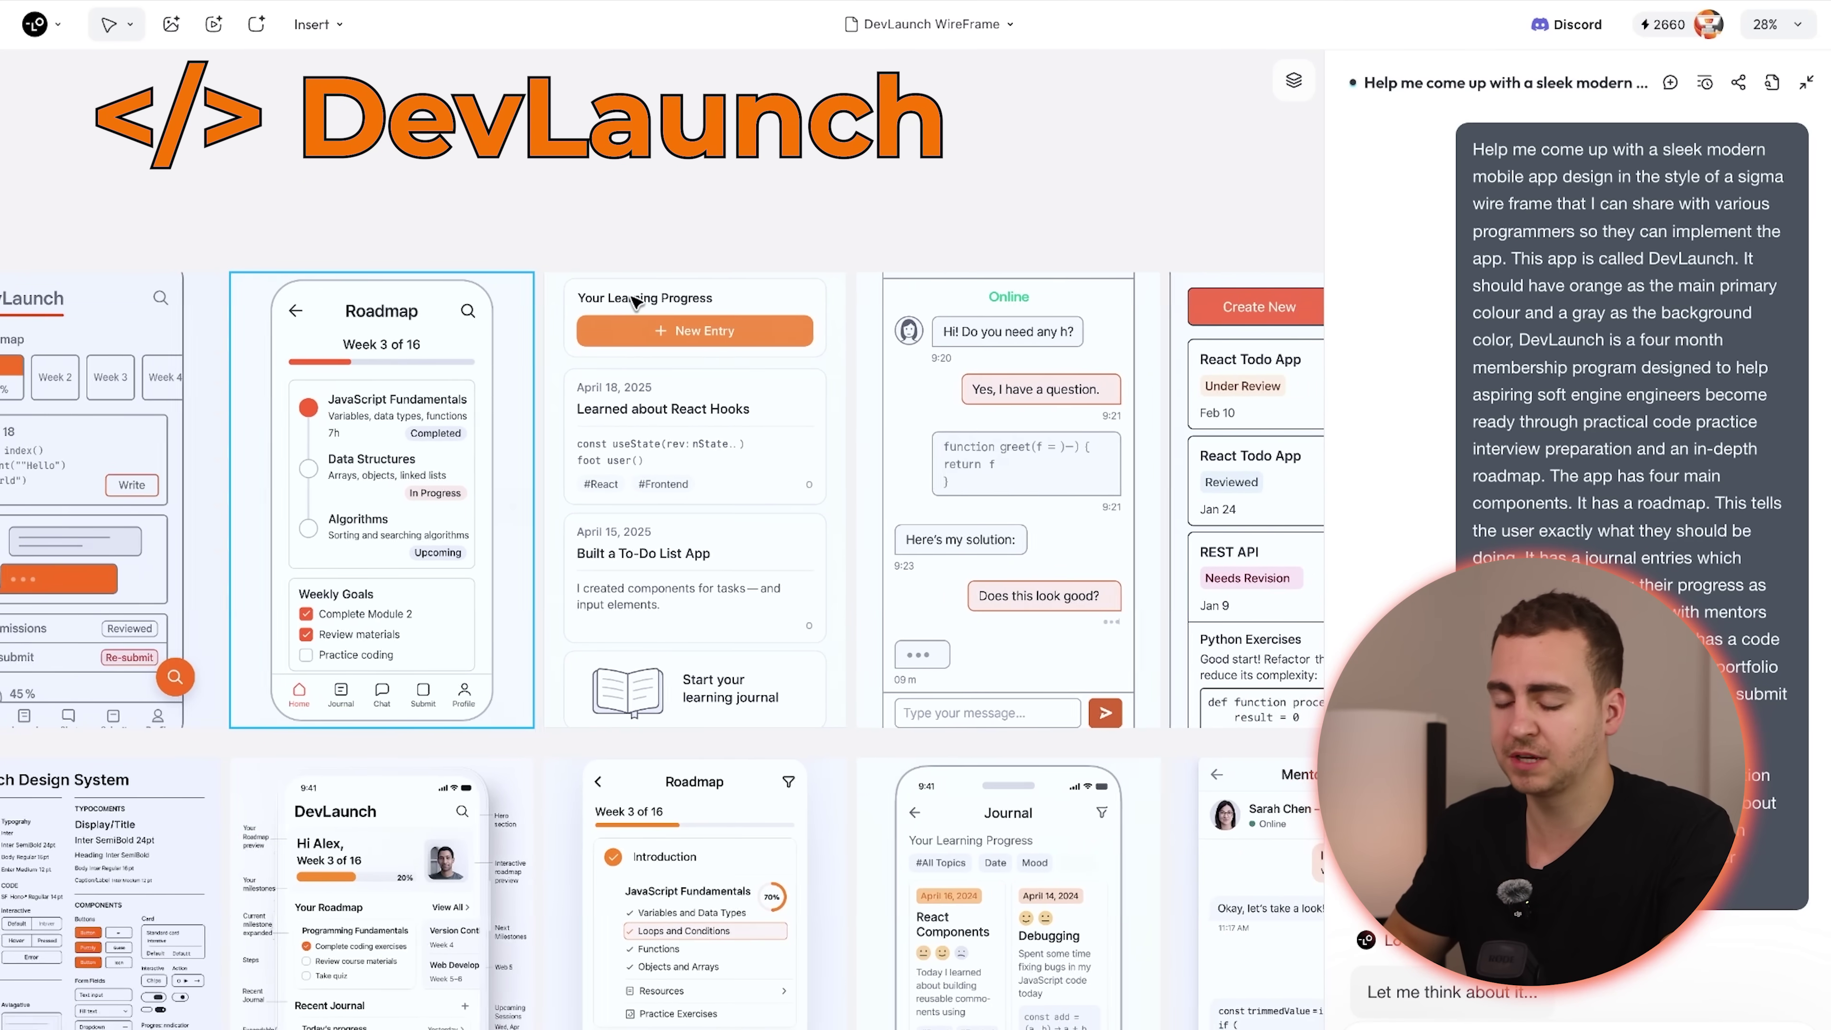
pyautogui.hscroll(-5, 634, 302)
pyautogui.scroll(-2, 634, 302)
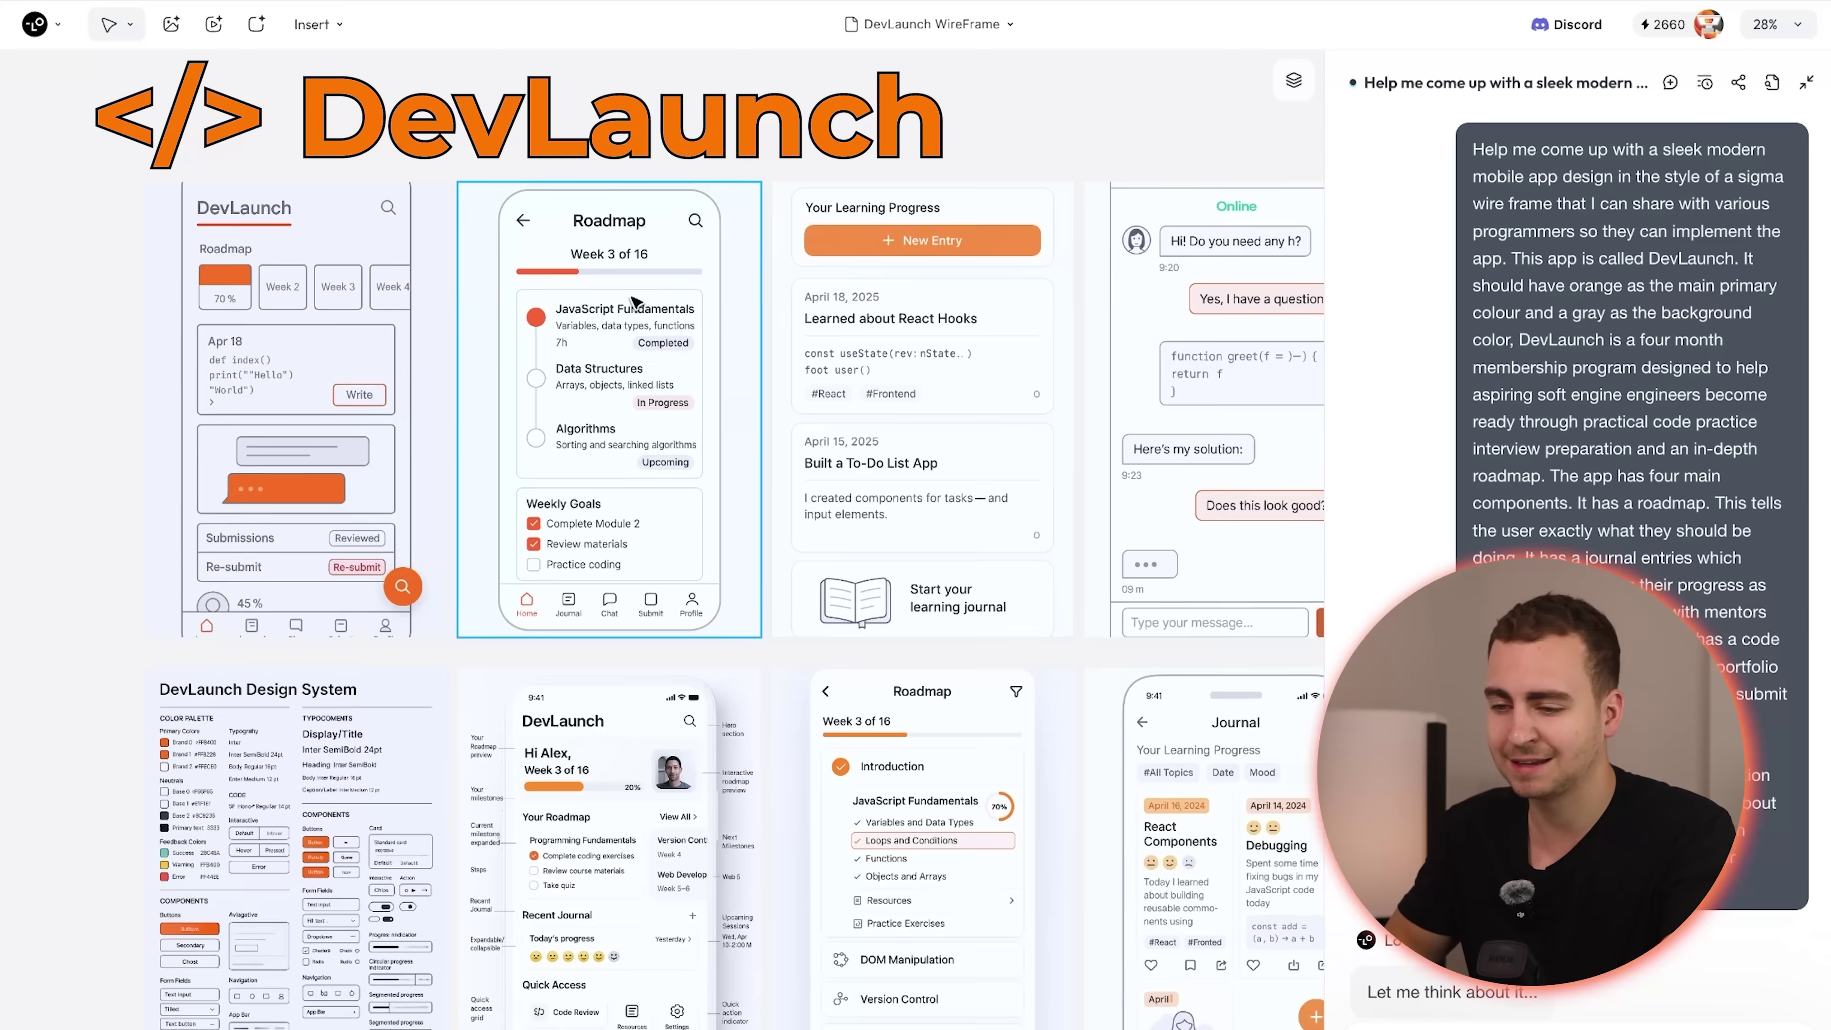
pyautogui.hscroll(-1, 633, 301)
pyautogui.scroll(-1, 633, 301)
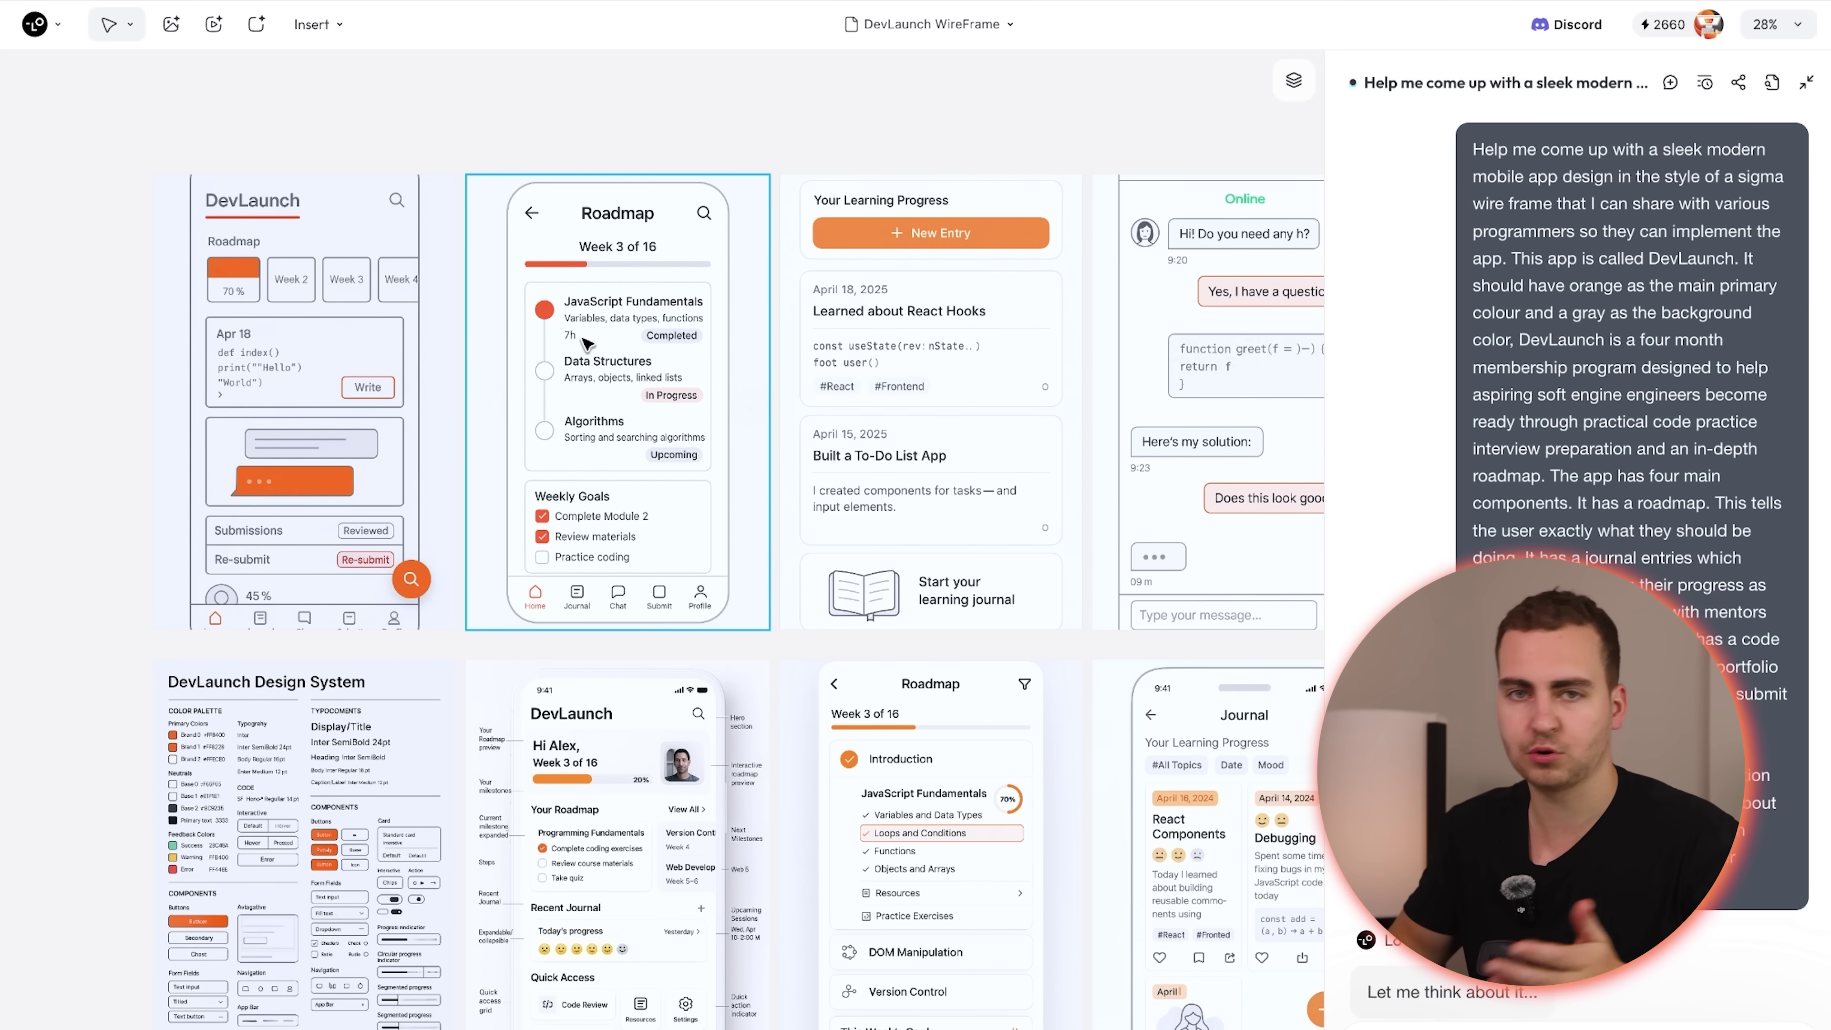
pyautogui.scroll(1, 470, 335)
pyautogui.hscroll(1, 470, 335)
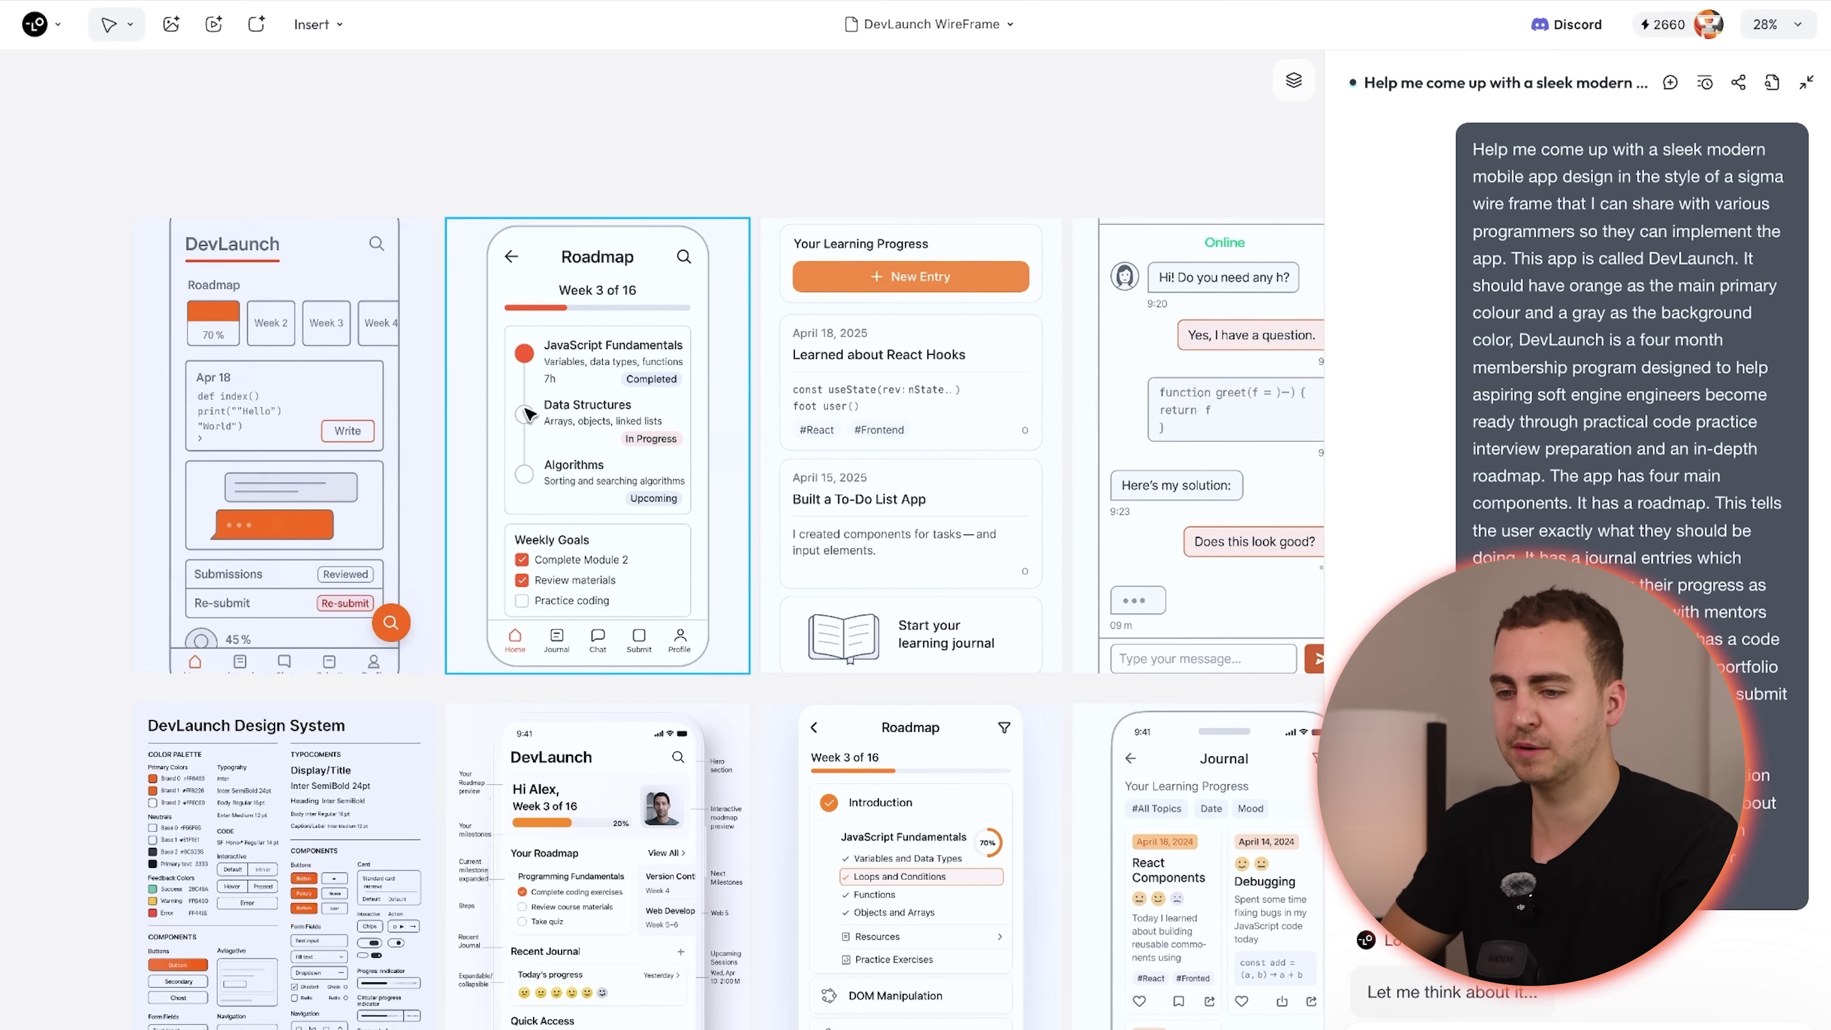
pyautogui.scroll(1, 511, 425)
pyautogui.hscroll(-1, 511, 426)
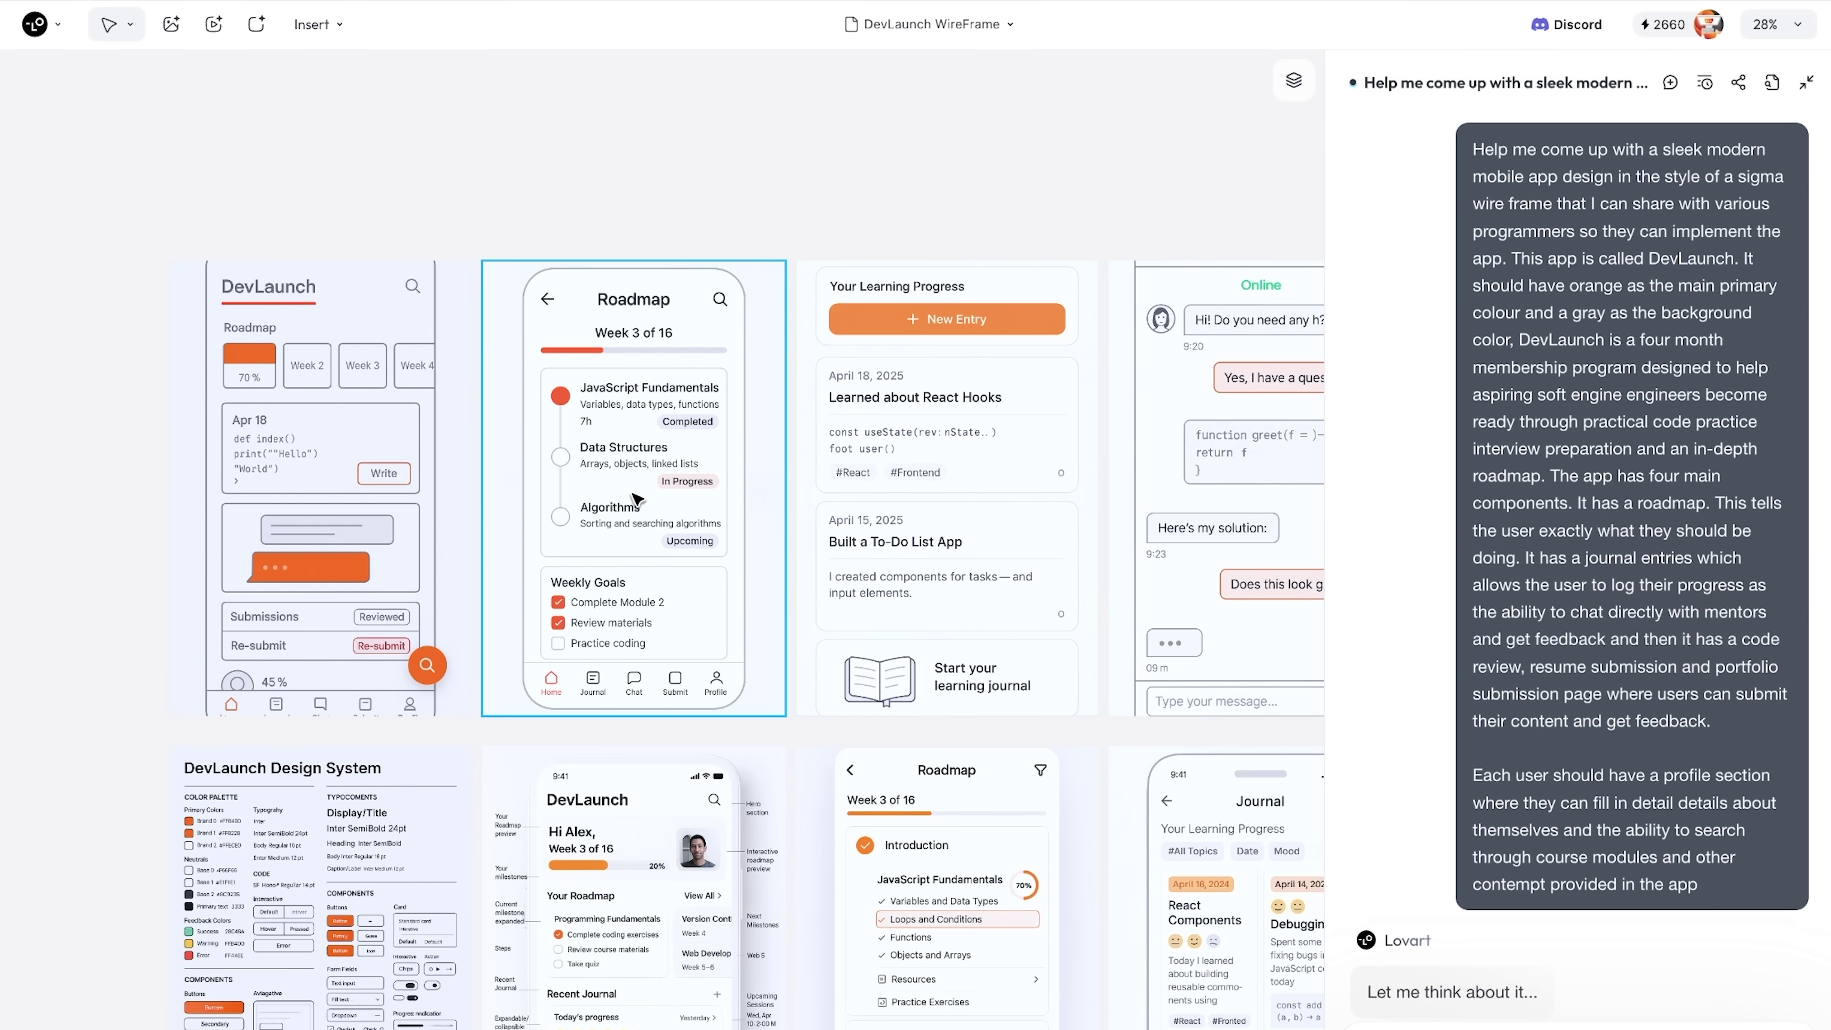
pyautogui.scroll(-1, 634, 496)
pyautogui.hscroll(15, 634, 497)
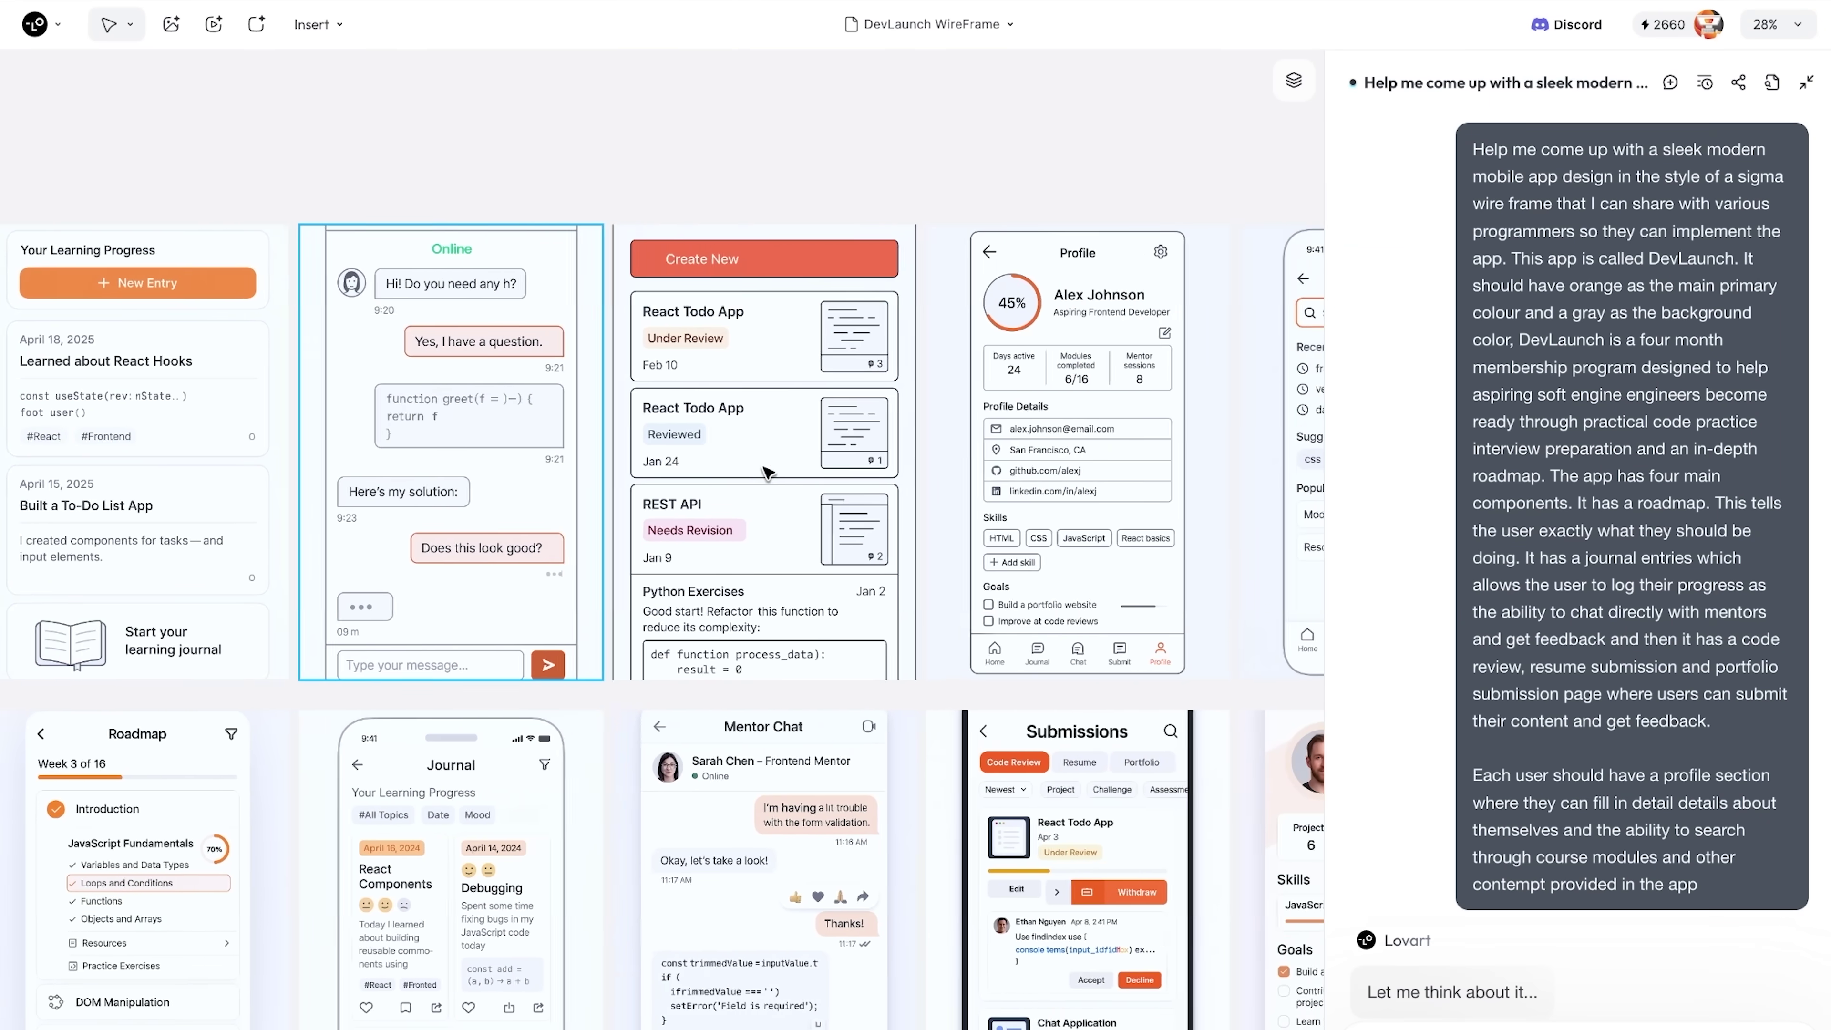
pyautogui.hscroll(5, 864, 480)
pyautogui.hscroll(-5, 937, 482)
pyautogui.click(966, 490)
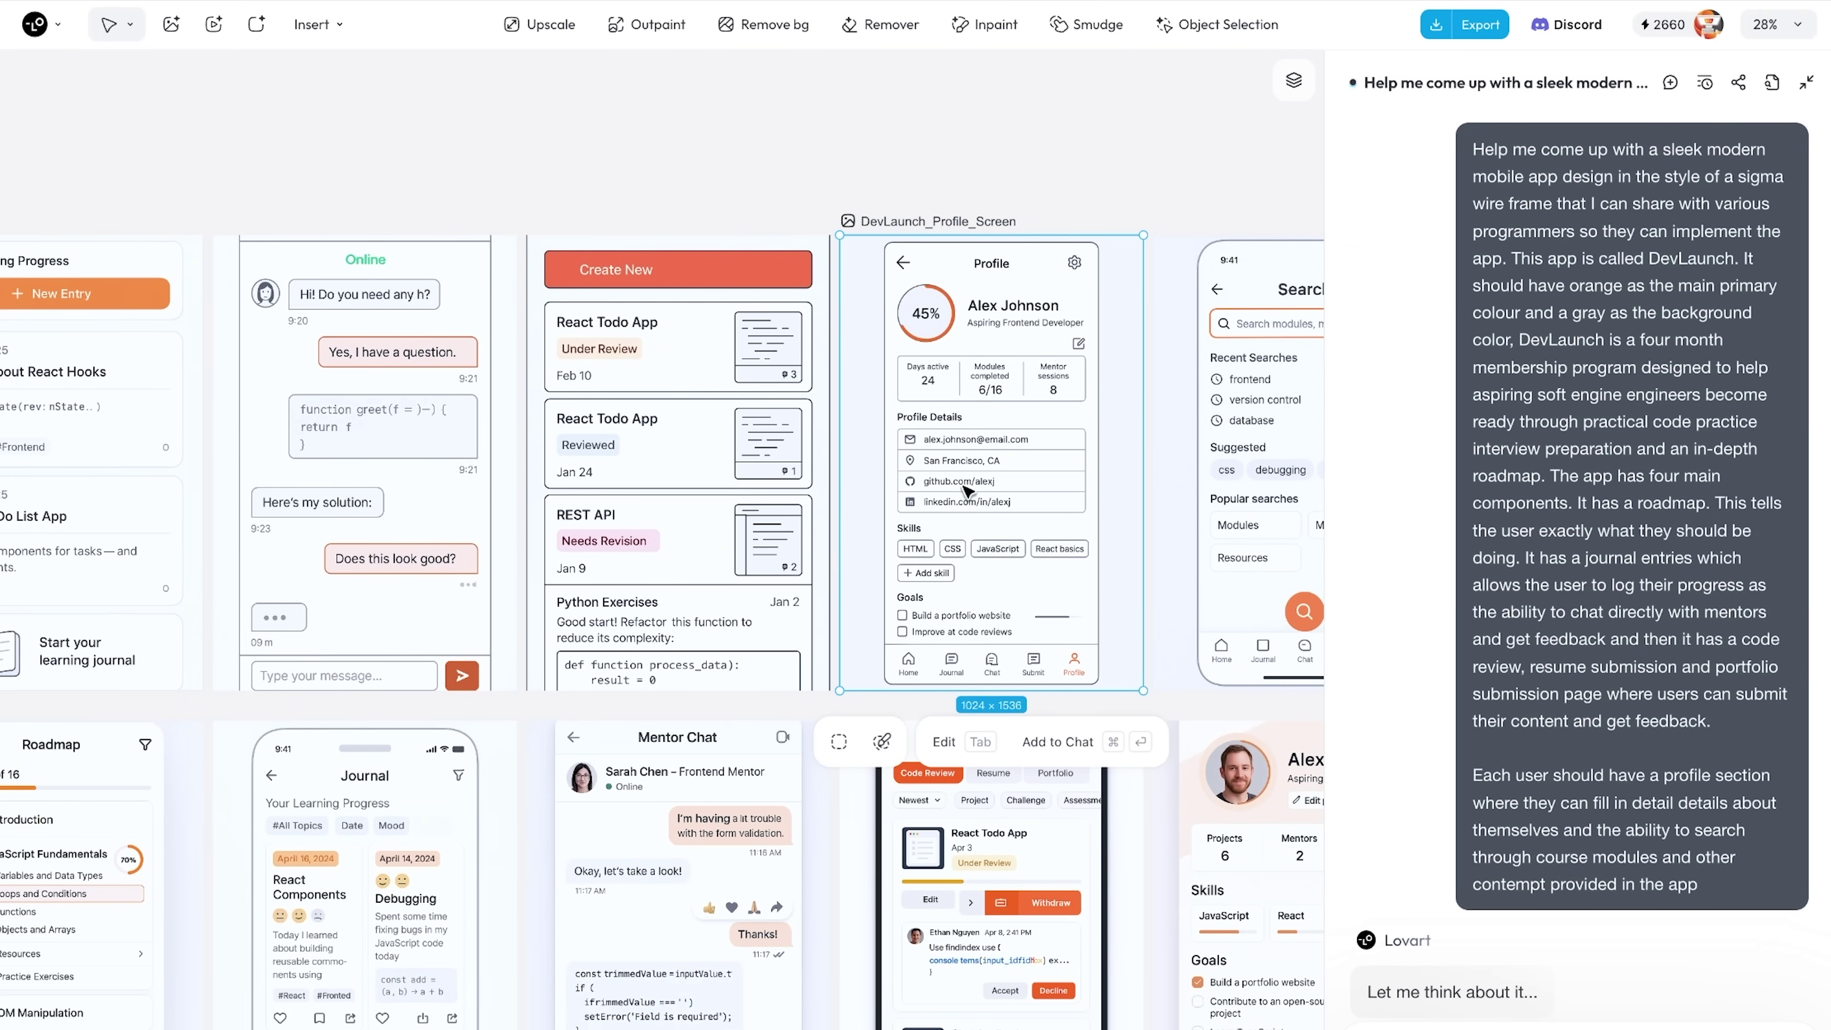
pyautogui.scroll(5, 736, 510)
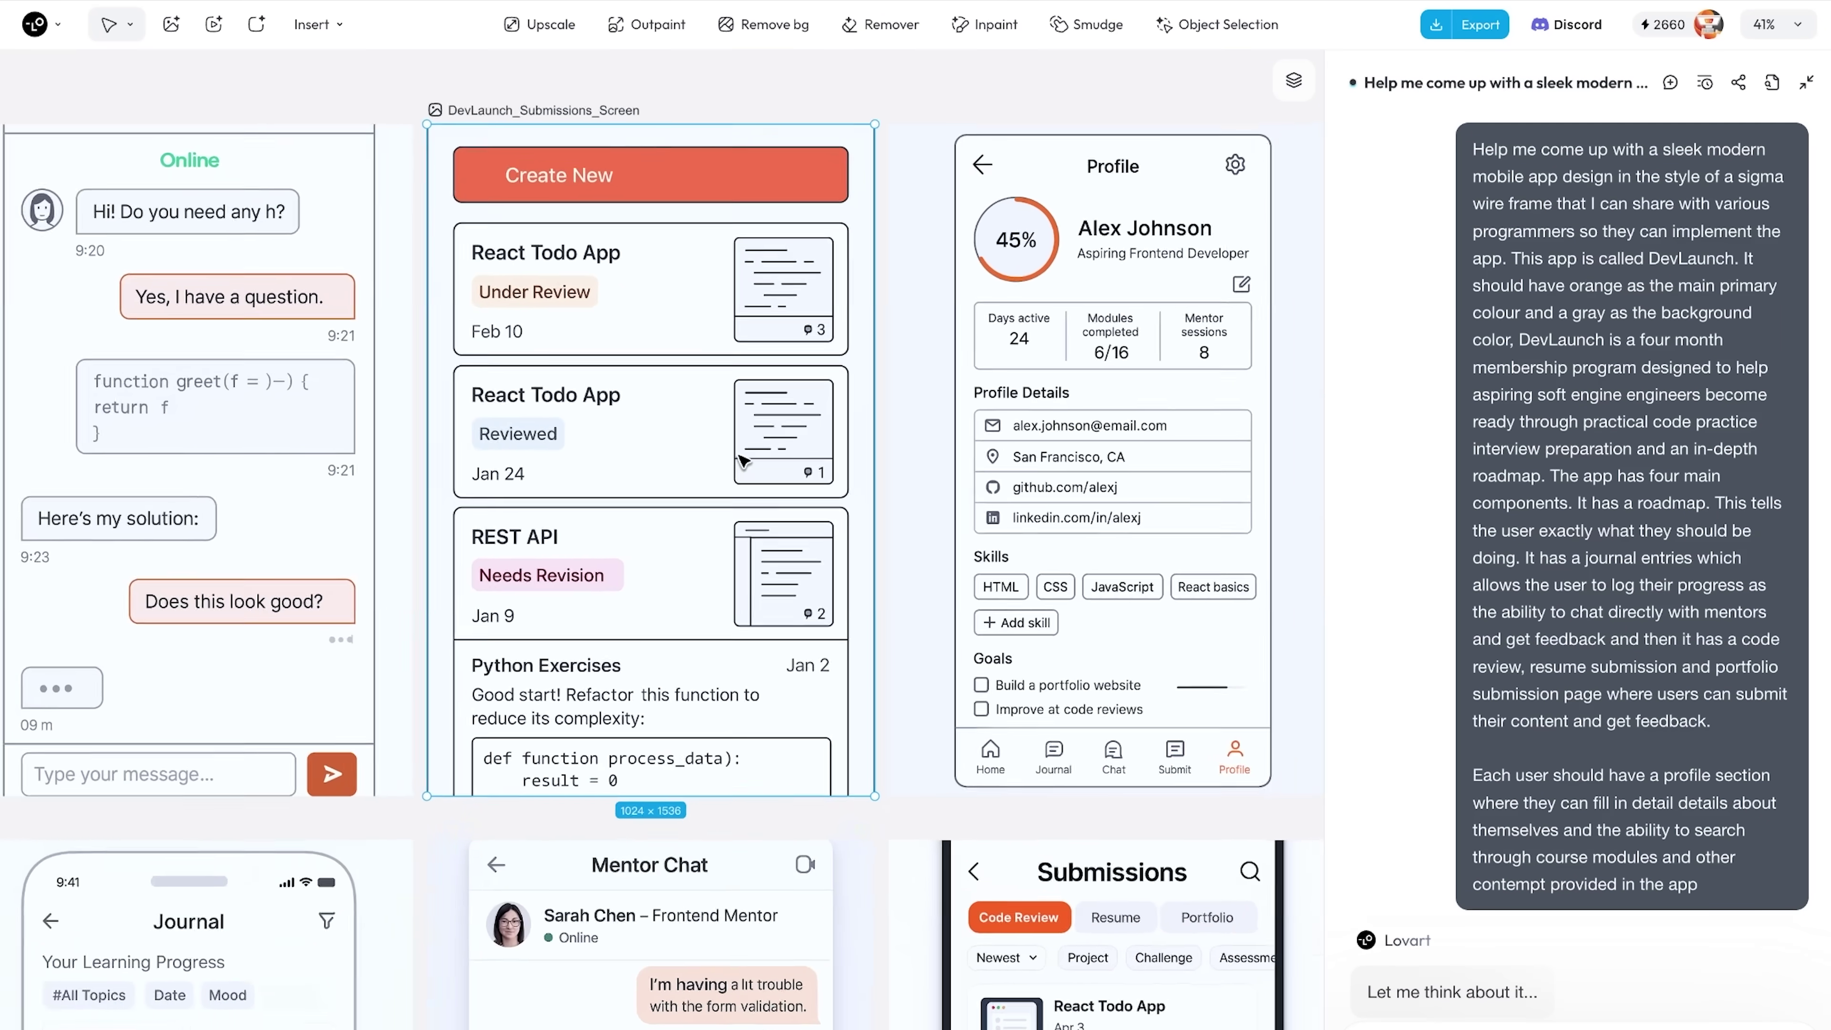
pyautogui.hscroll(-20, 742, 459)
pyautogui.scroll(1, 685, 476)
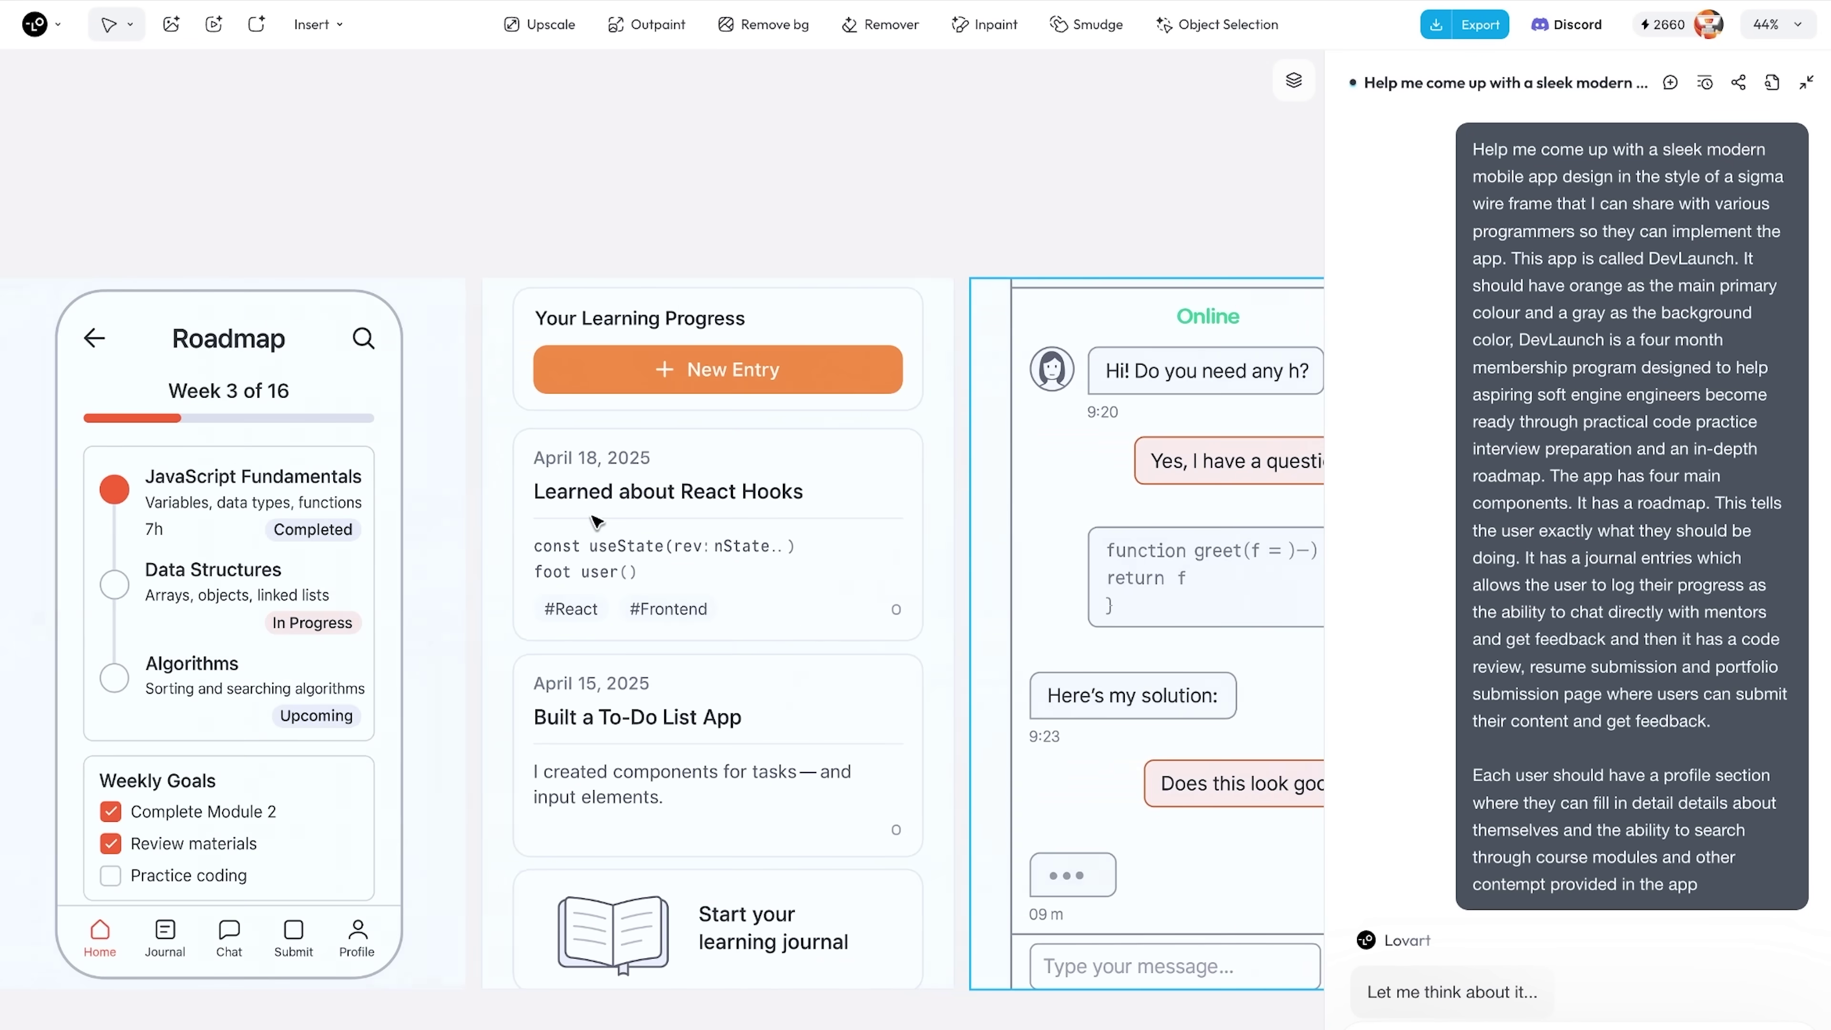
pyautogui.scroll(-5, 594, 521)
pyautogui.hscroll(-2, 595, 521)
pyautogui.scroll(1, 594, 520)
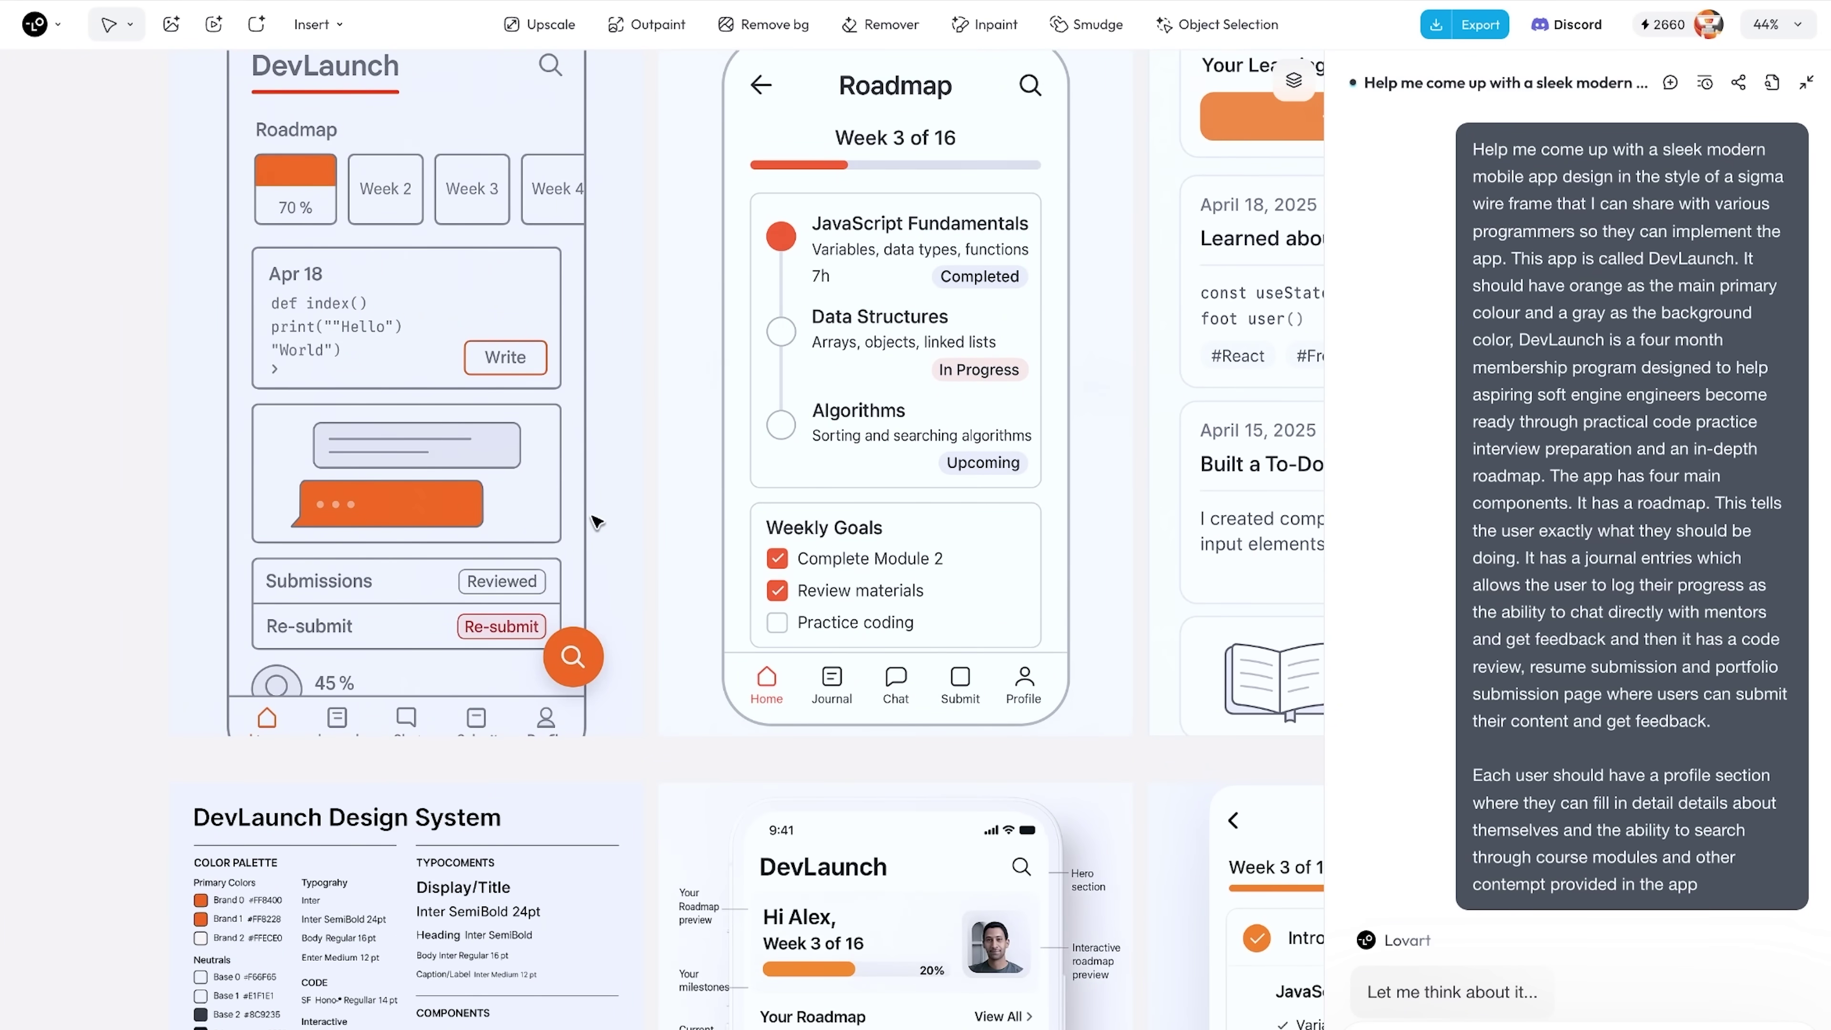
pyautogui.scroll(-10, 594, 521)
pyautogui.scroll(1, 593, 516)
pyautogui.scroll(4, 591, 515)
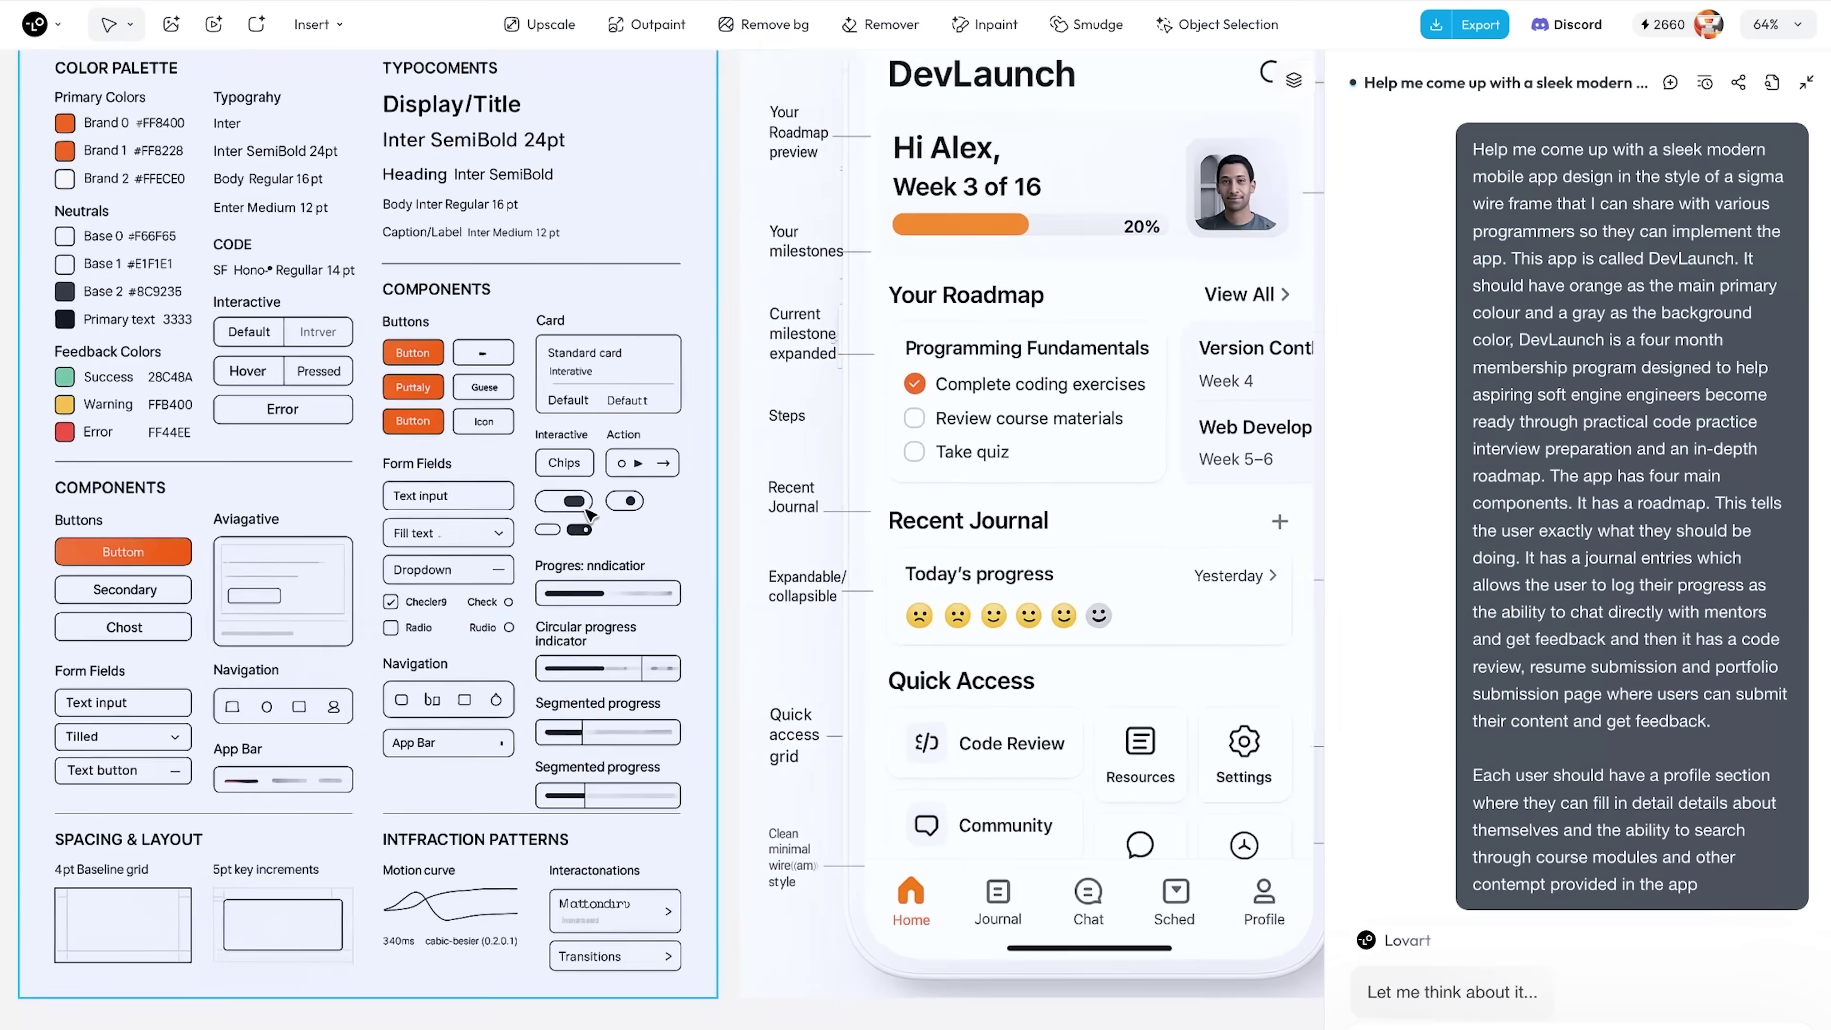
pyautogui.scroll(6, 589, 511)
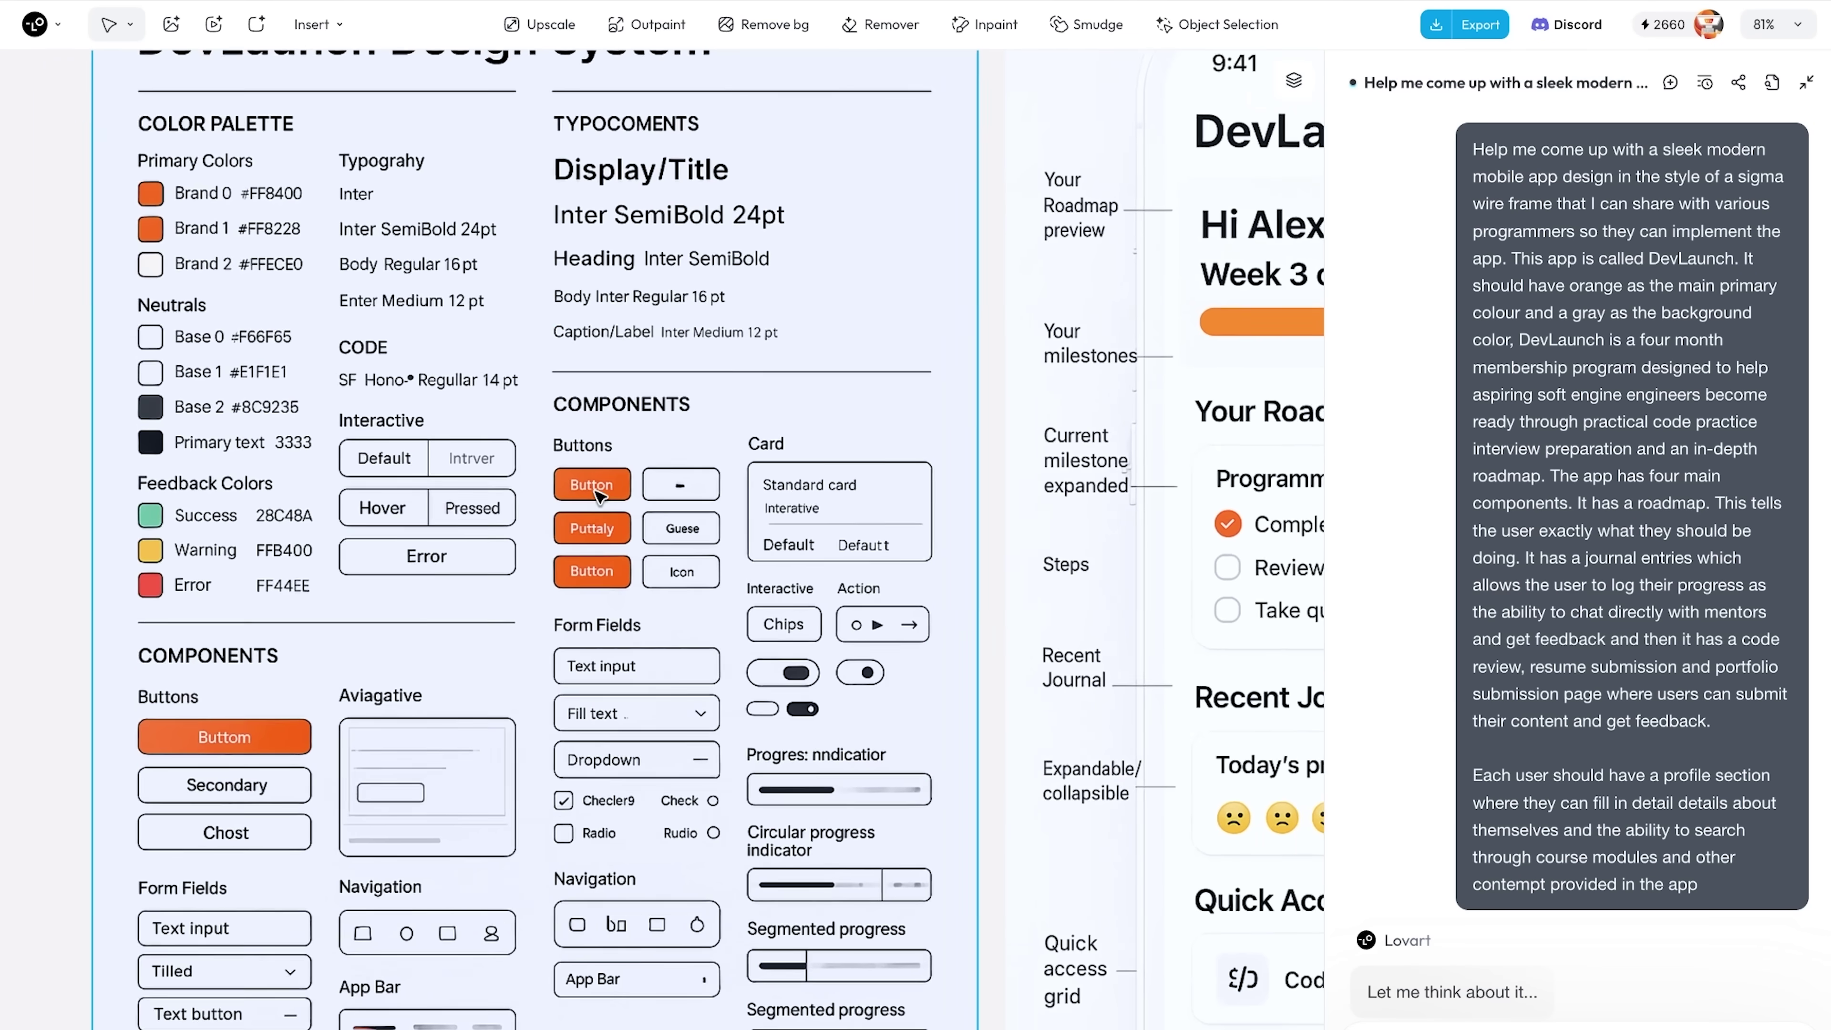
pyautogui.scroll(3, 596, 493)
pyautogui.hscroll(-2, 597, 493)
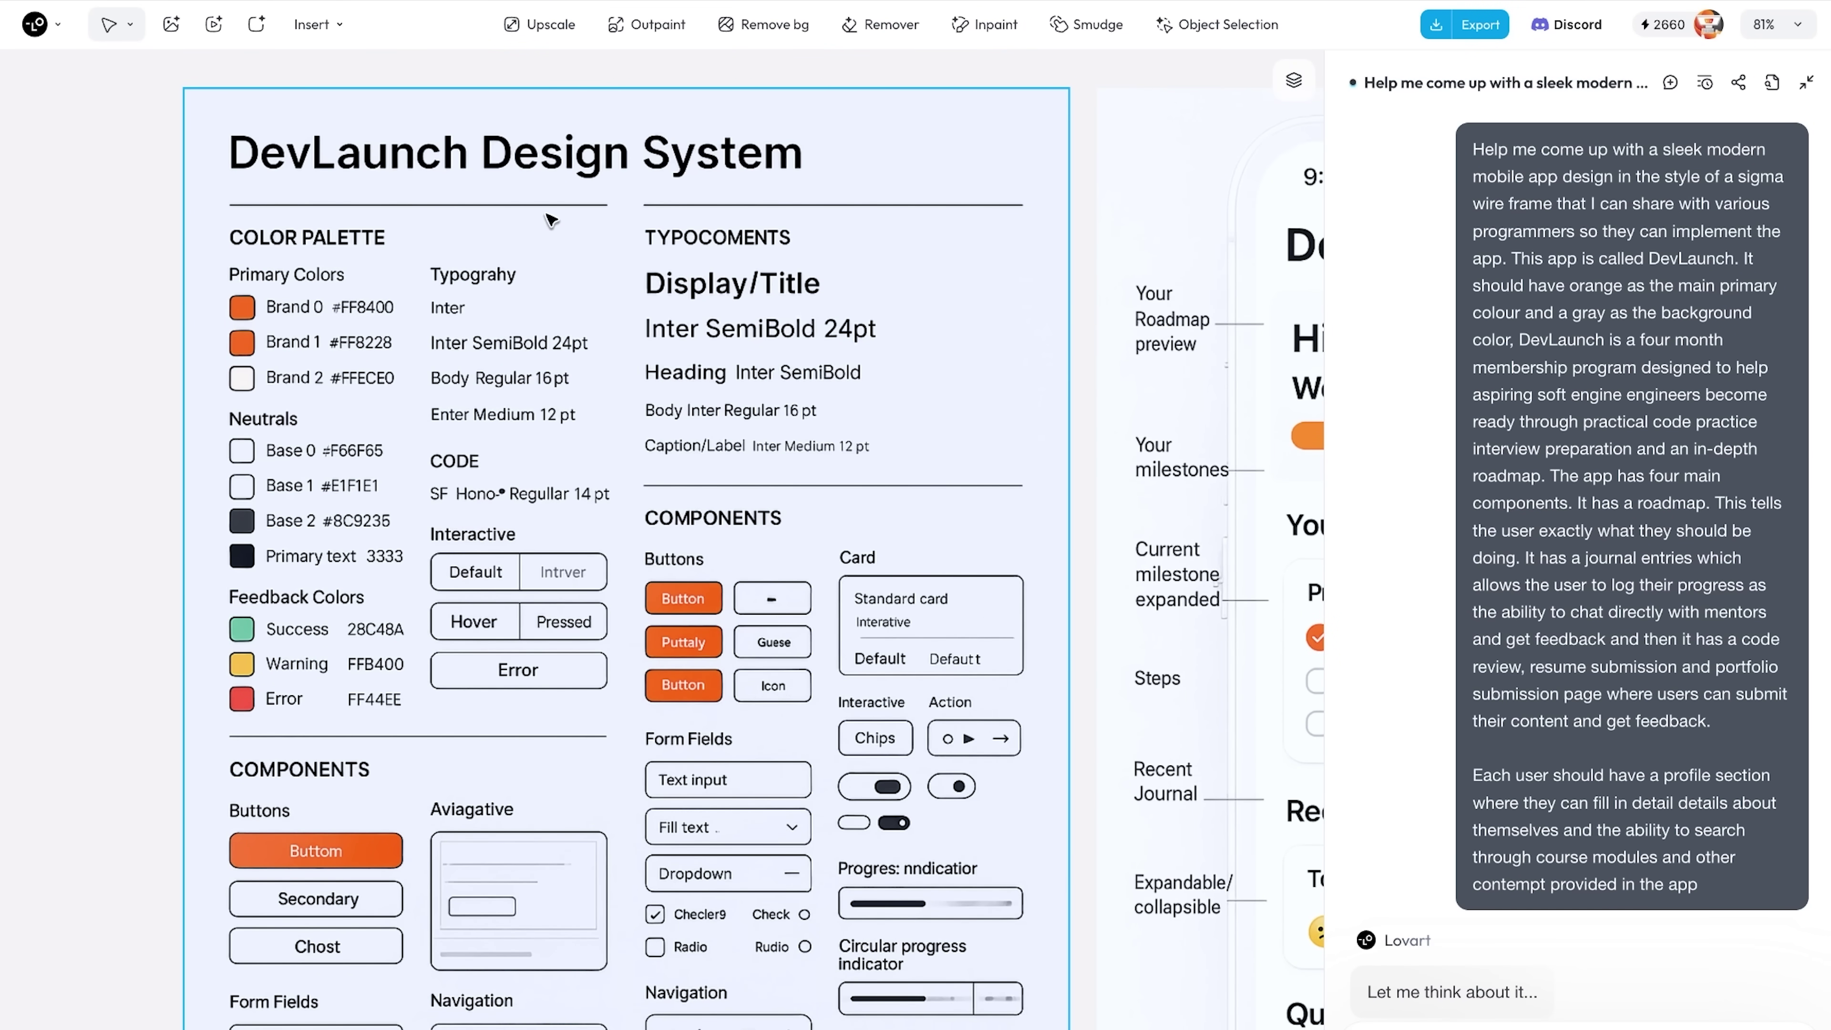
pyautogui.scroll(-1, 694, 263)
pyautogui.scroll(-5, 743, 222)
pyautogui.hscroll(-1, 742, 223)
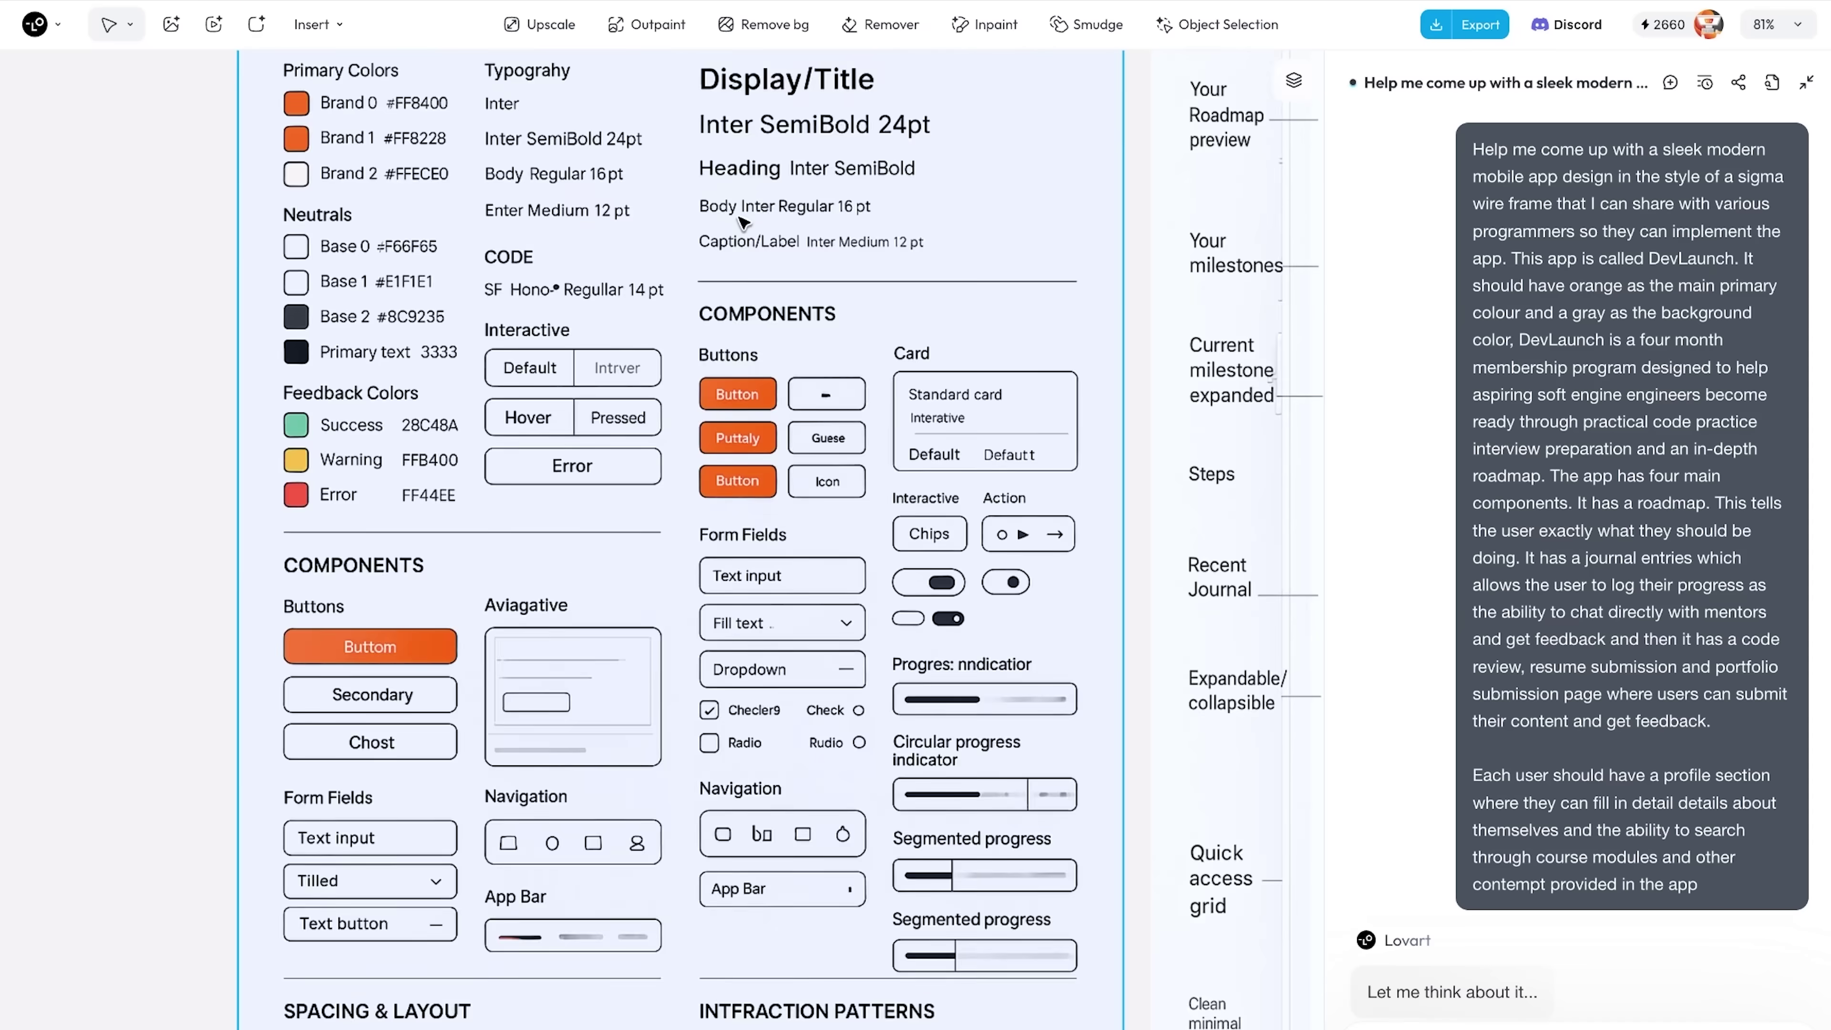
pyautogui.scroll(-3, 389, 696)
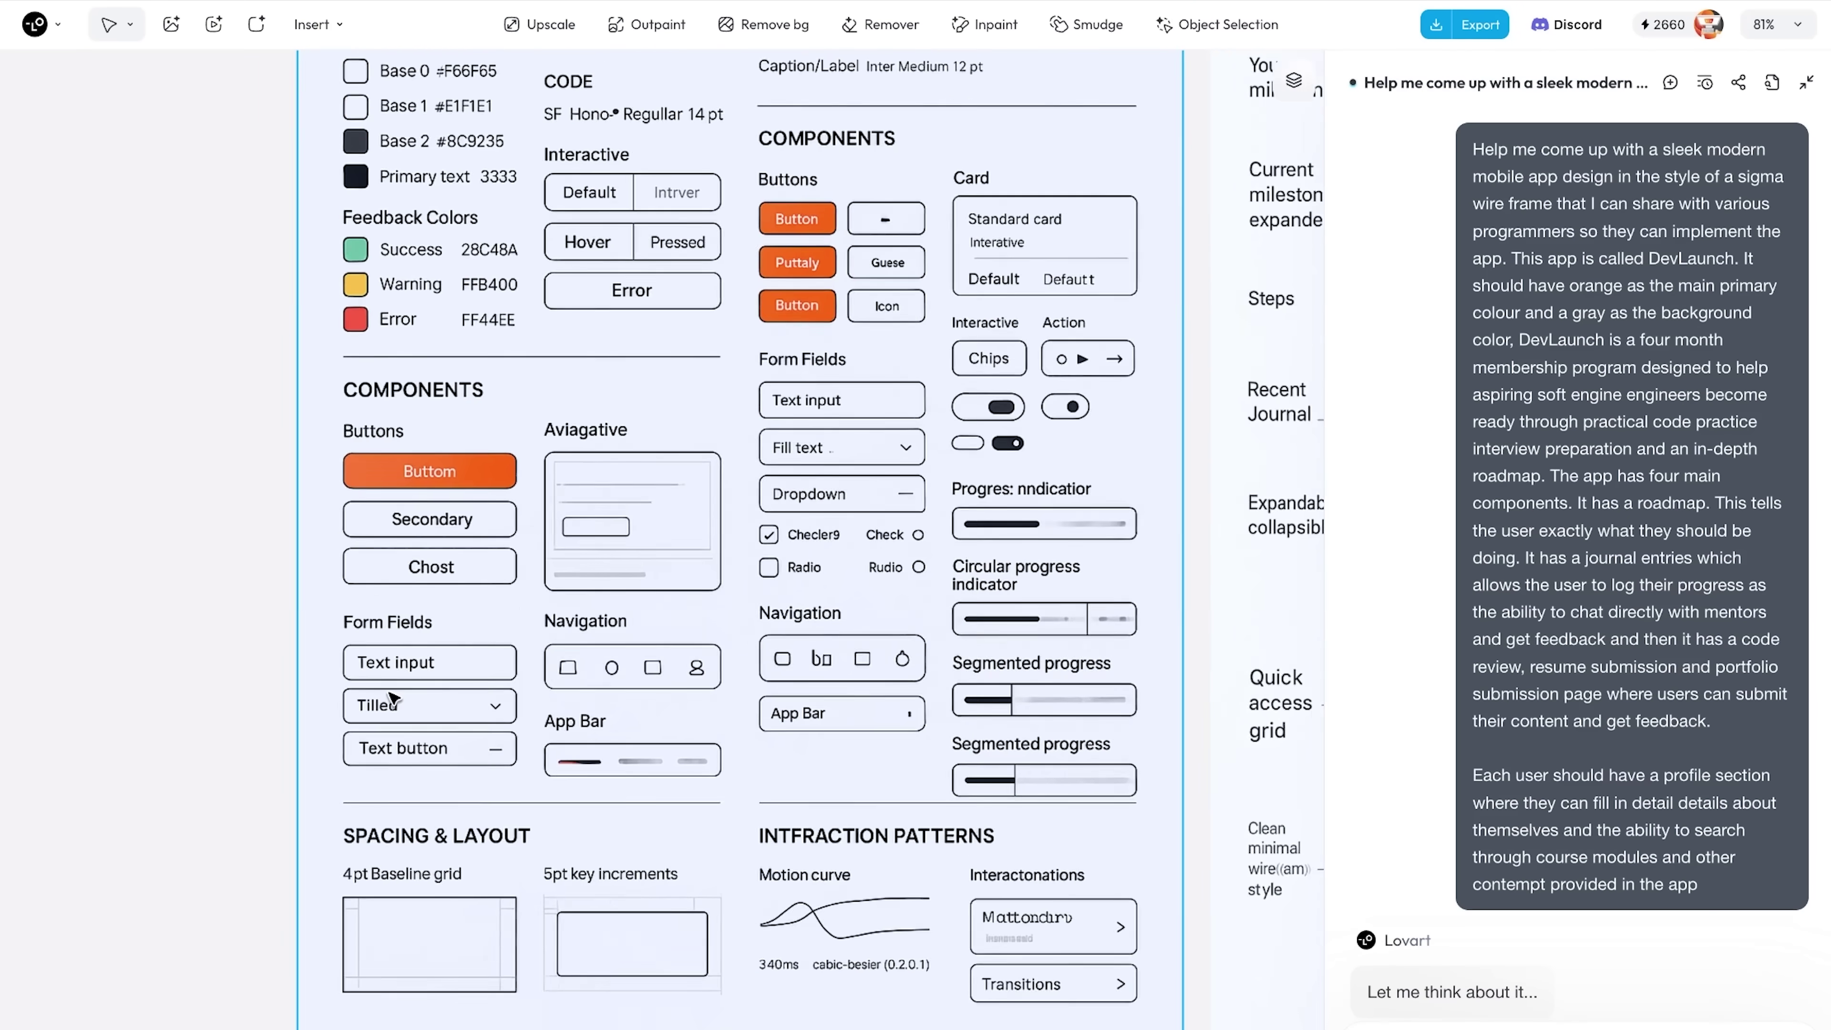
pyautogui.scroll(3, 389, 696)
pyautogui.hscroll(1, 389, 696)
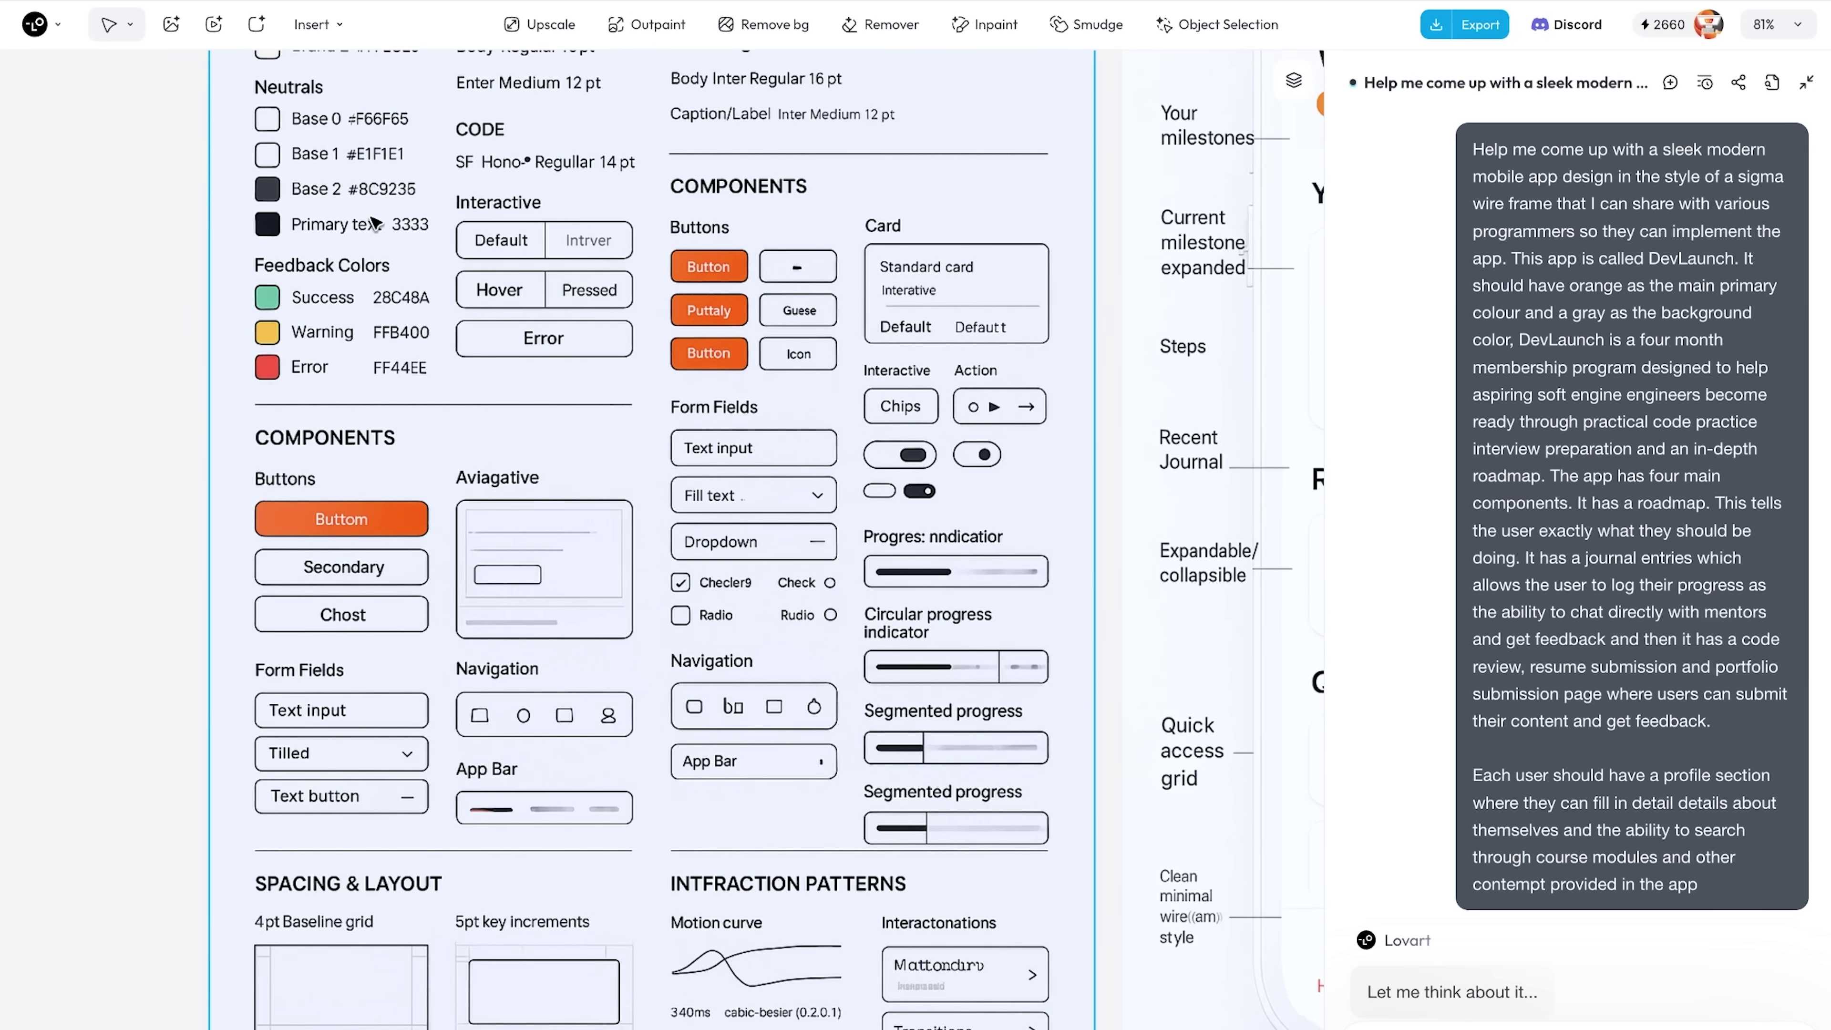
pyautogui.scroll(-2, 361, 546)
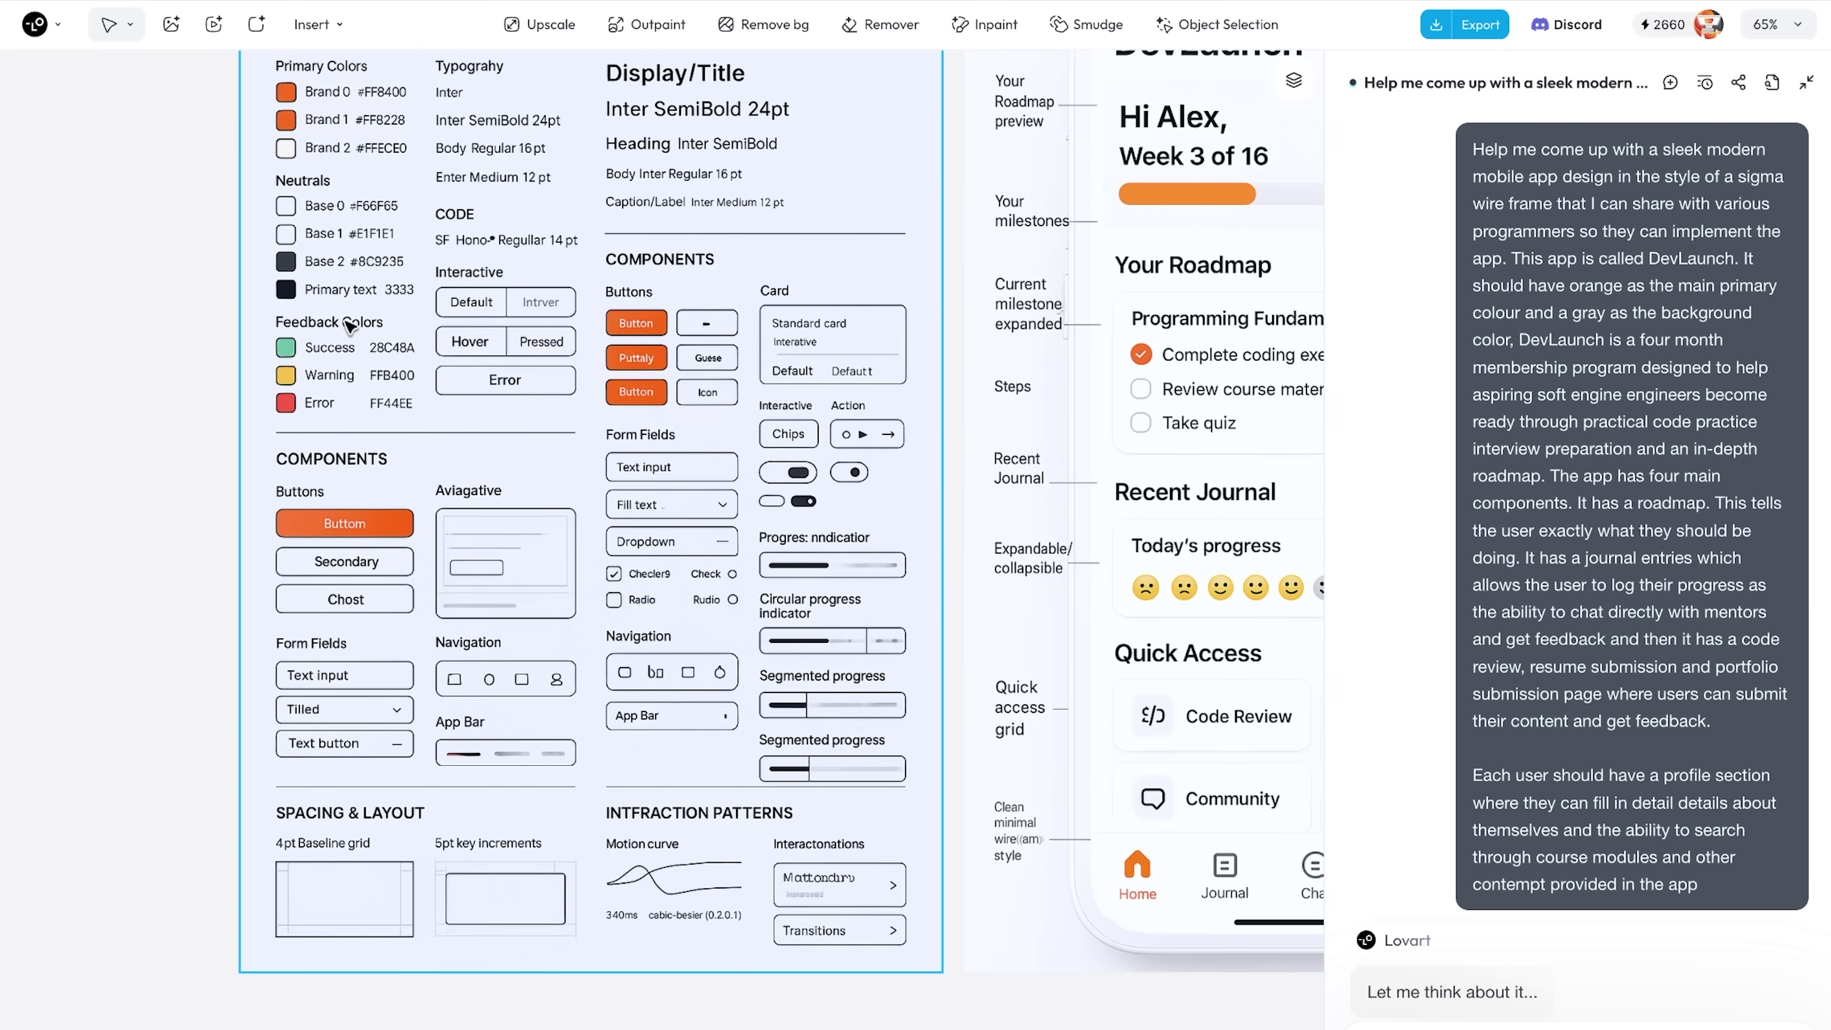
pyautogui.scroll(2, 349, 326)
pyautogui.hscroll(10, 349, 326)
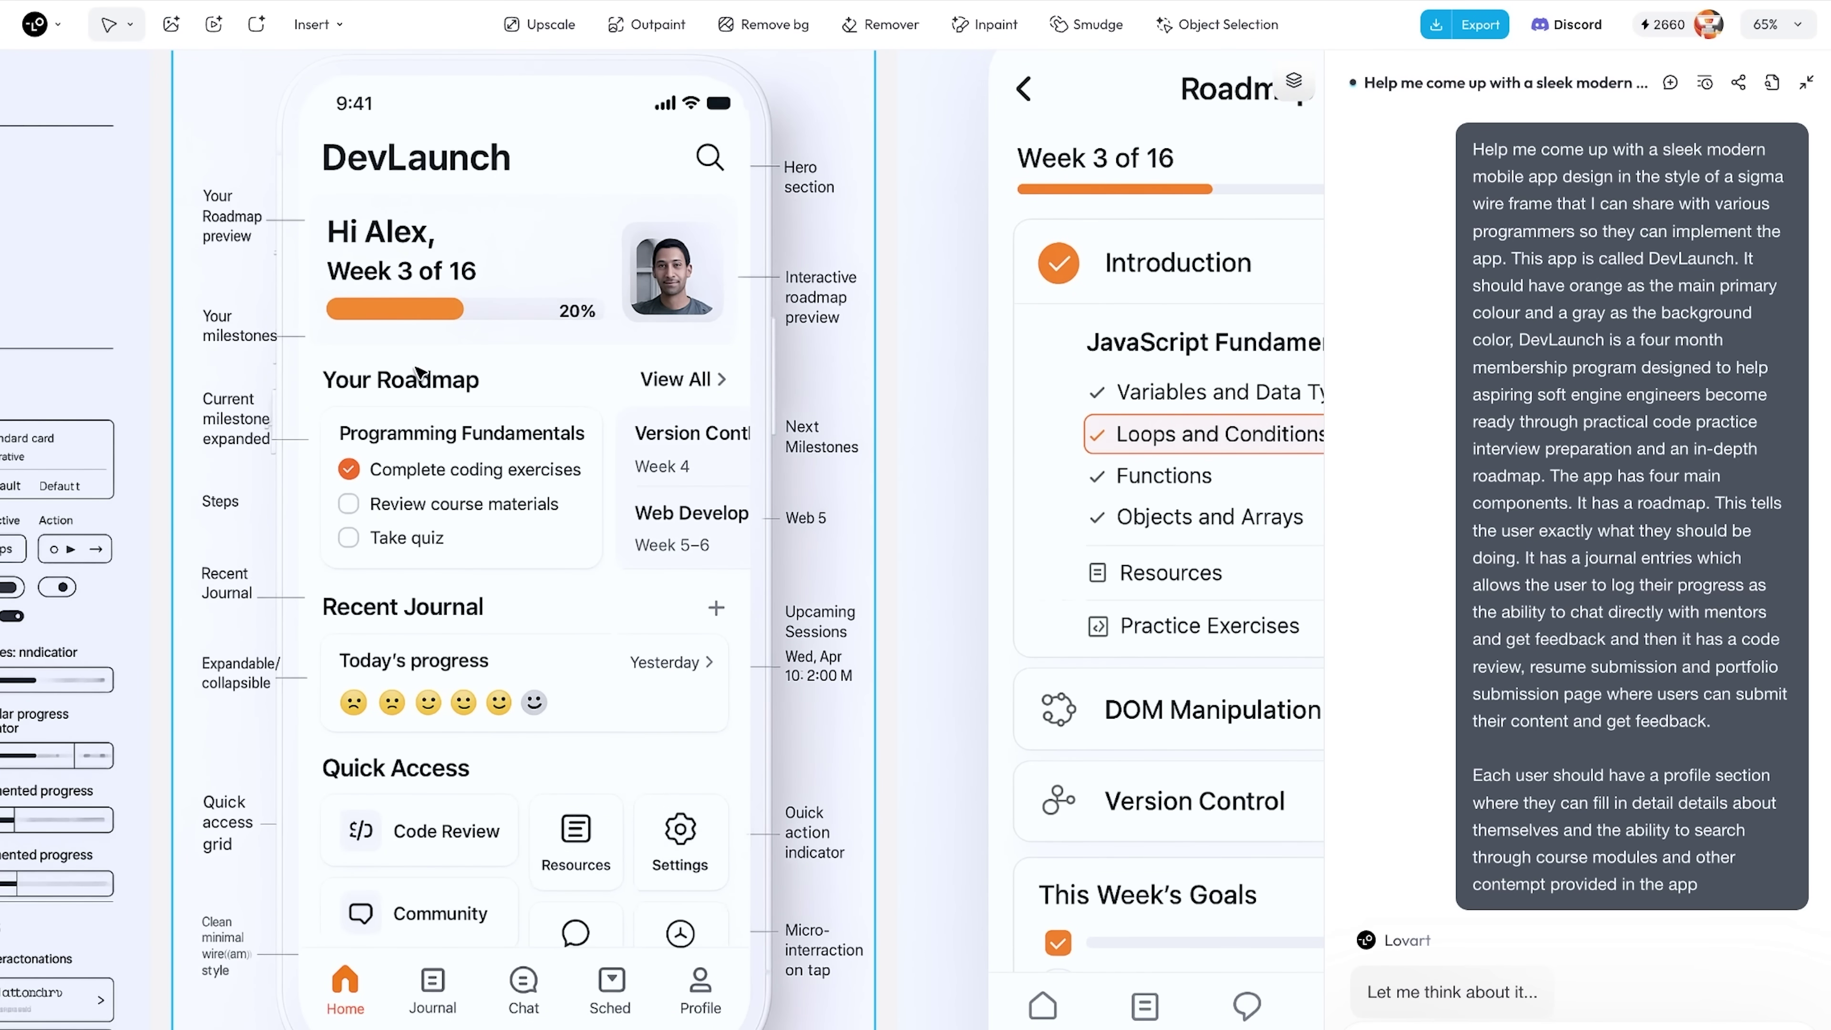
pyautogui.scroll(1, 591, 454)
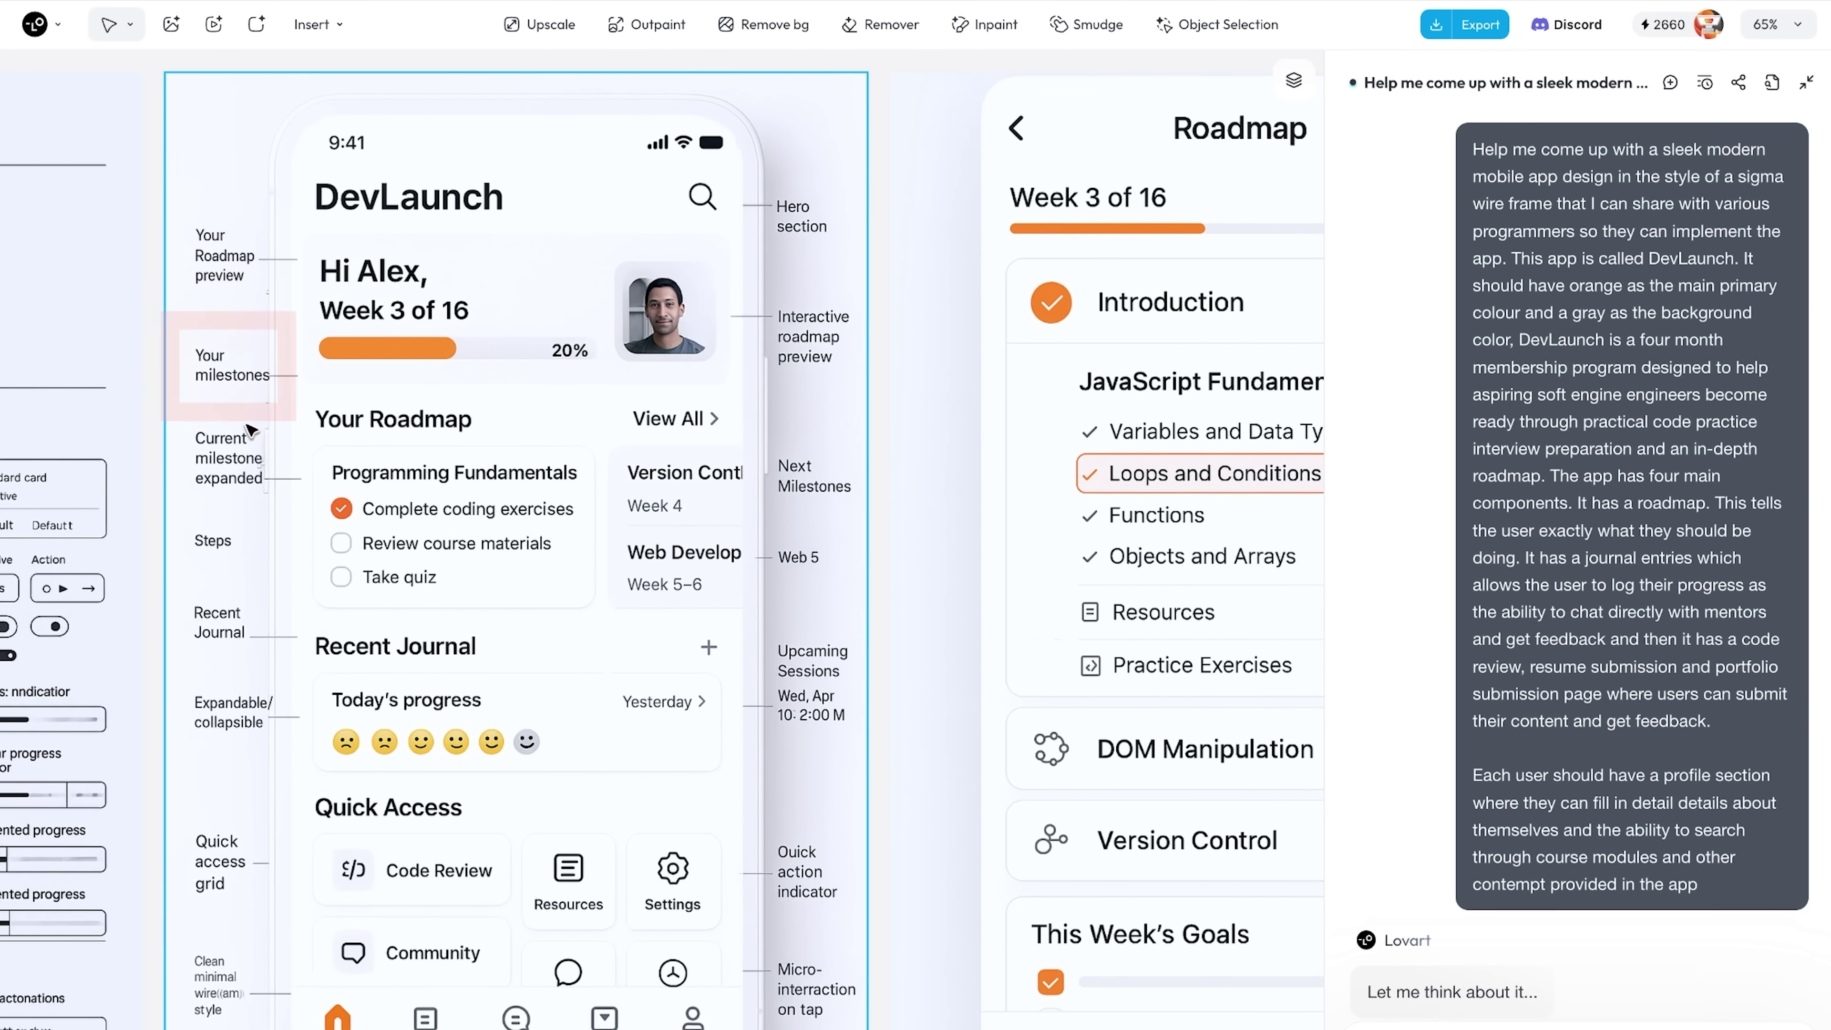
pyautogui.hscroll(20, 901, 485)
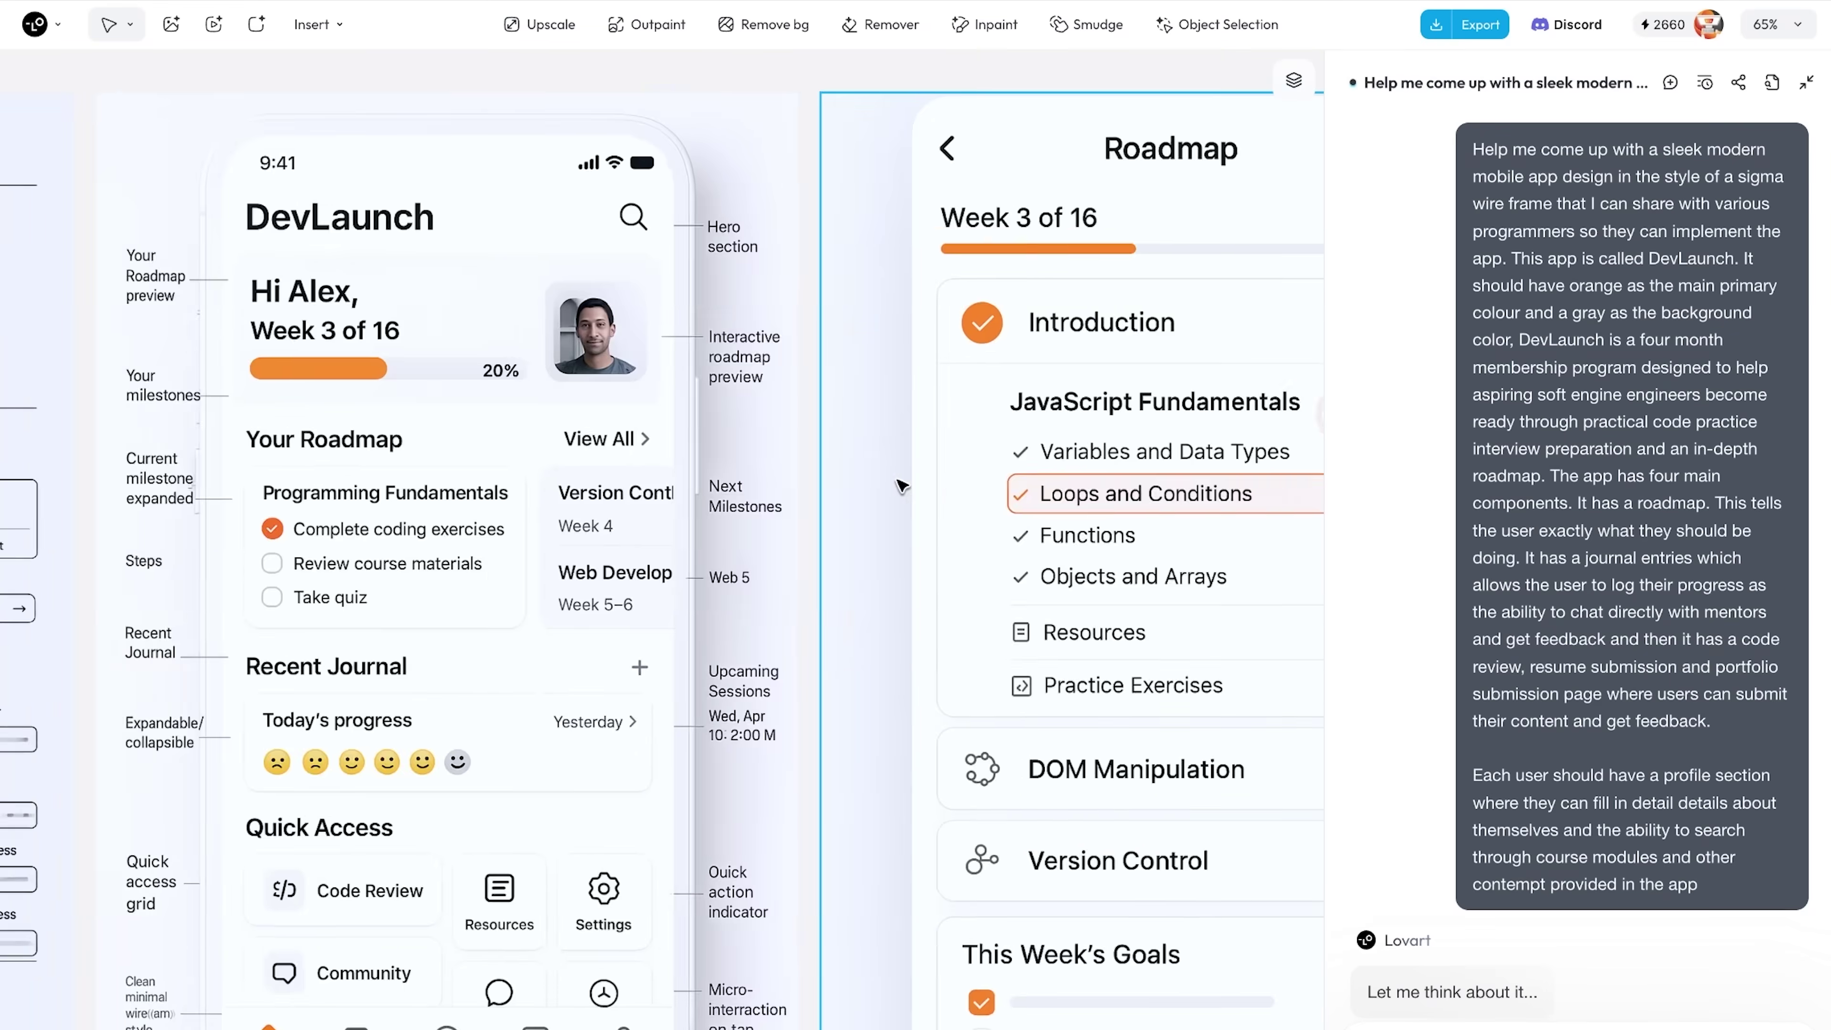
pyautogui.hscroll(10, 901, 485)
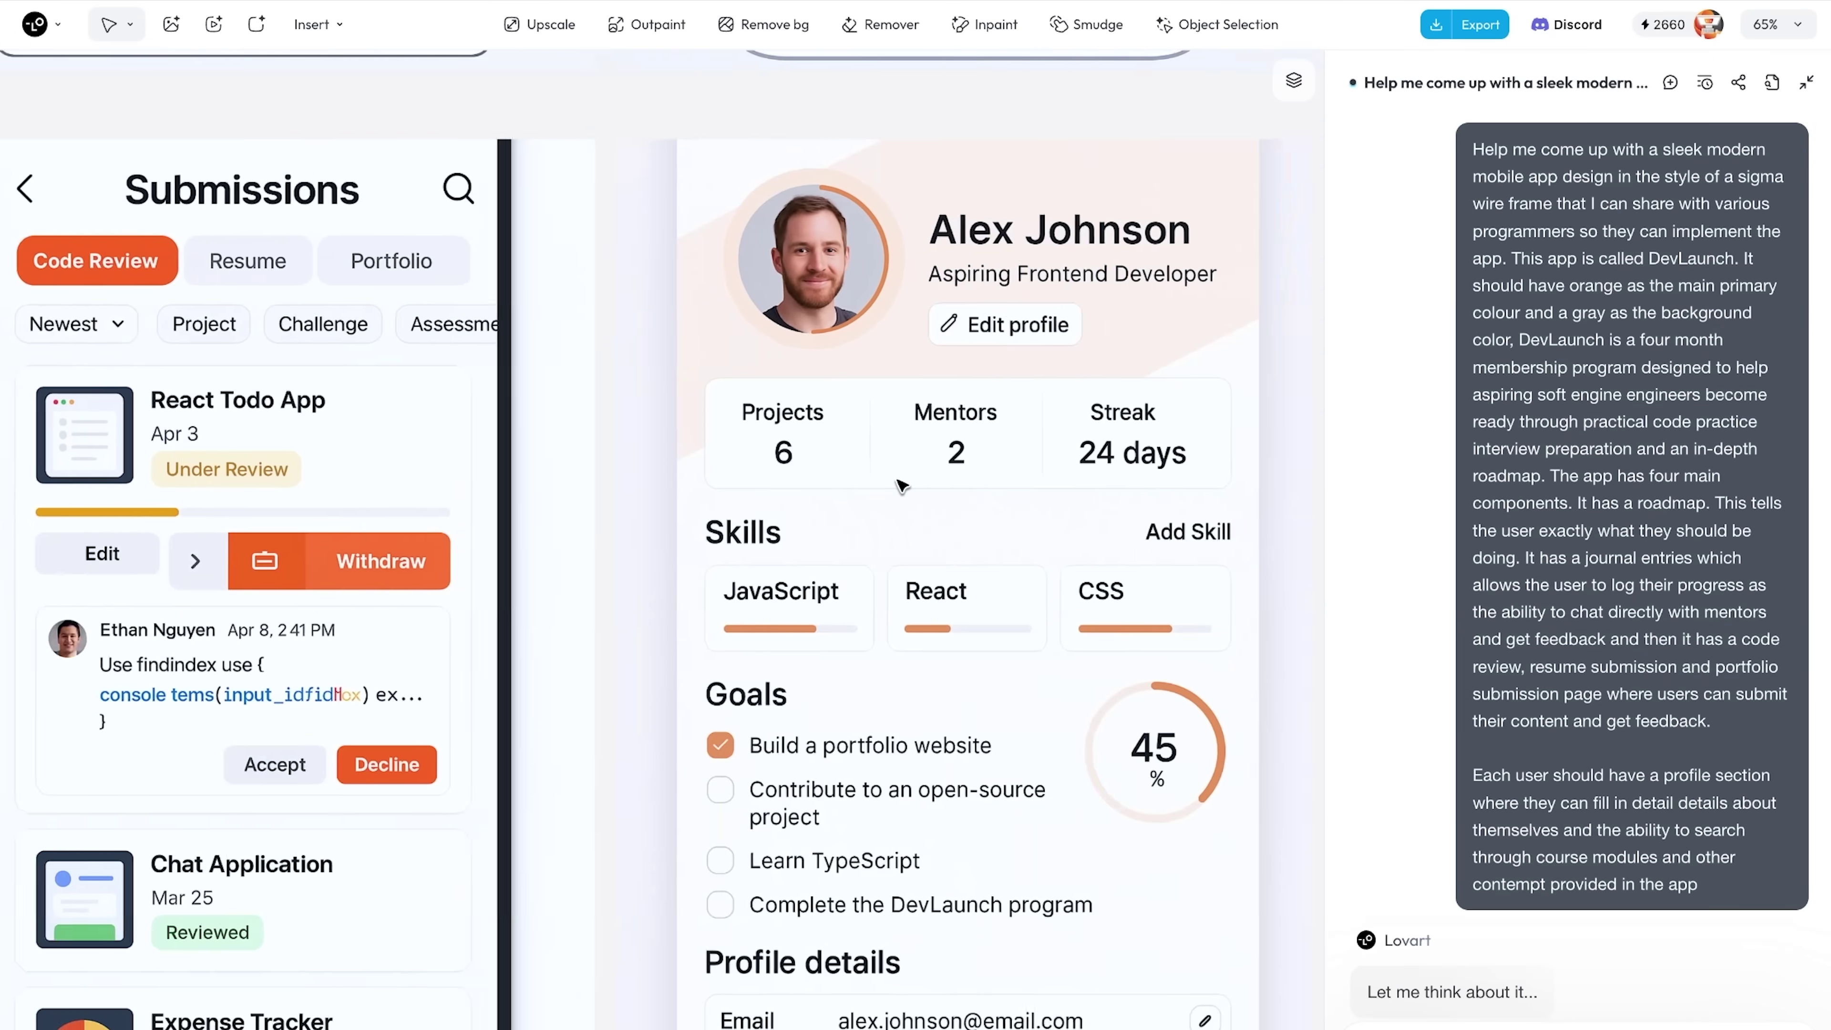
pyautogui.scroll(-3, 901, 485)
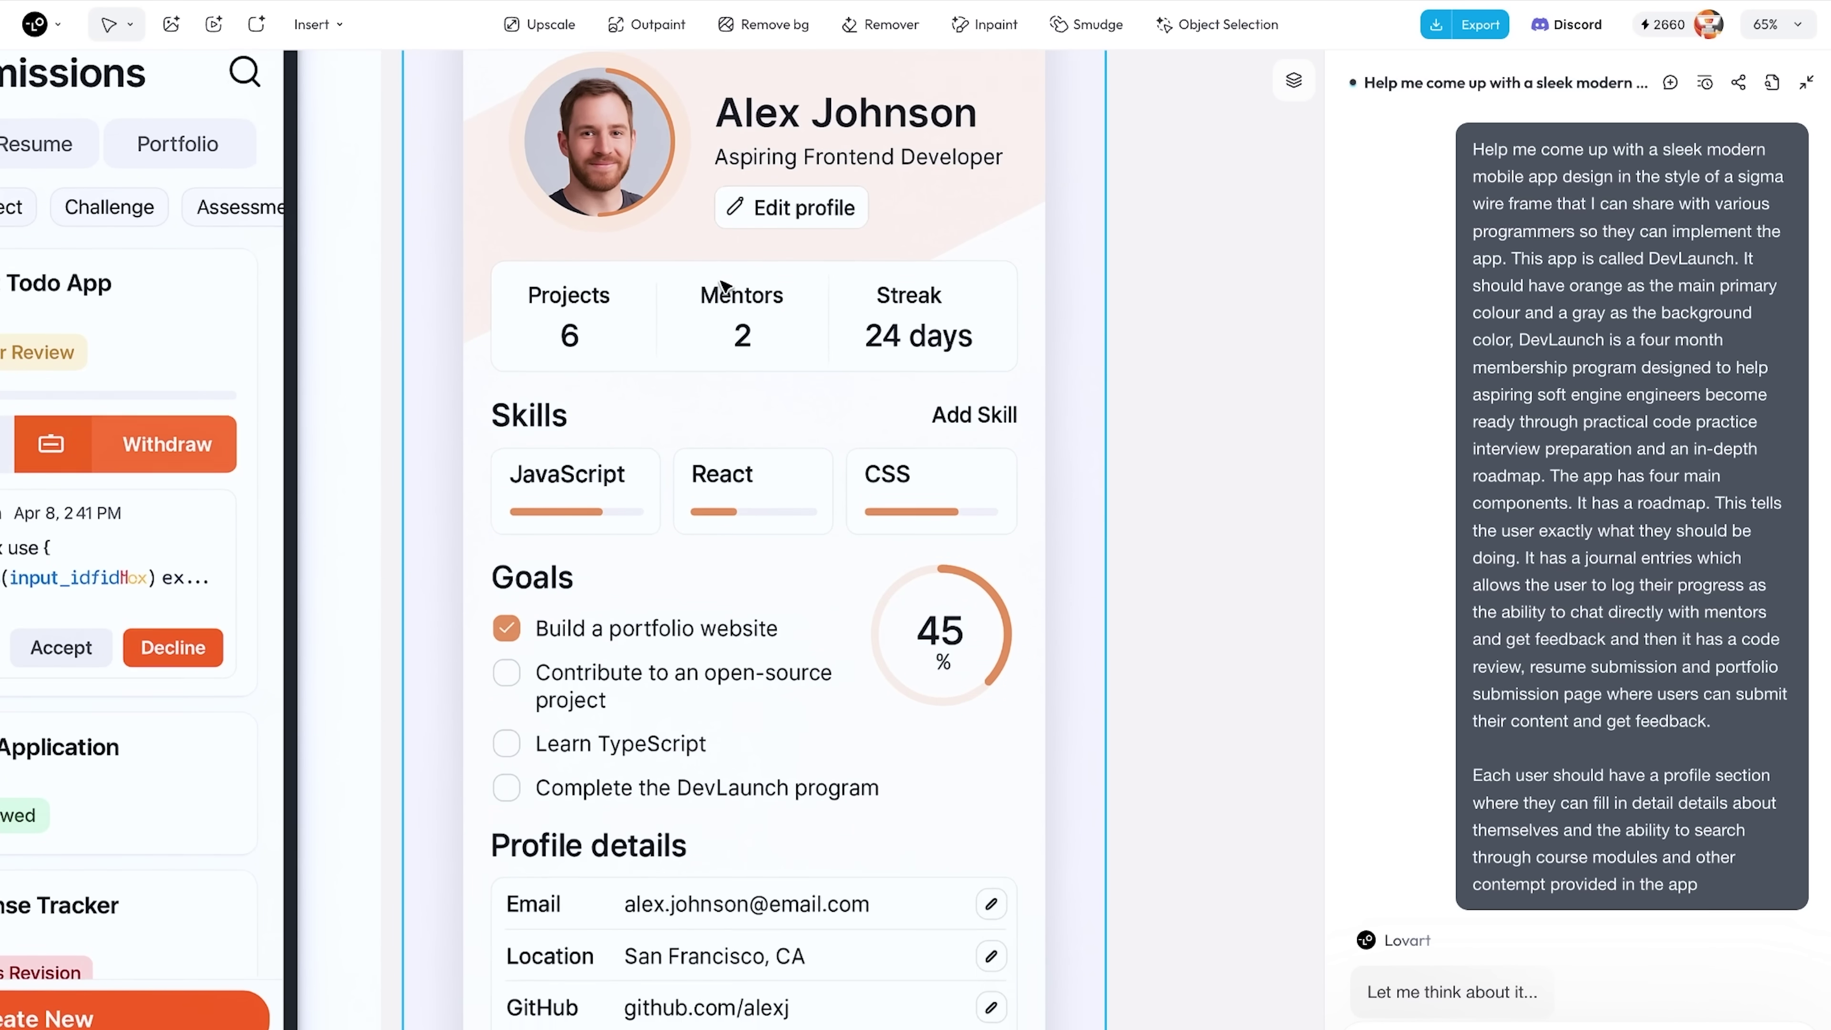
pyautogui.scroll(-3, 904, 294)
pyautogui.scroll(-2, 905, 295)
pyautogui.scroll(-20, 1505, 517)
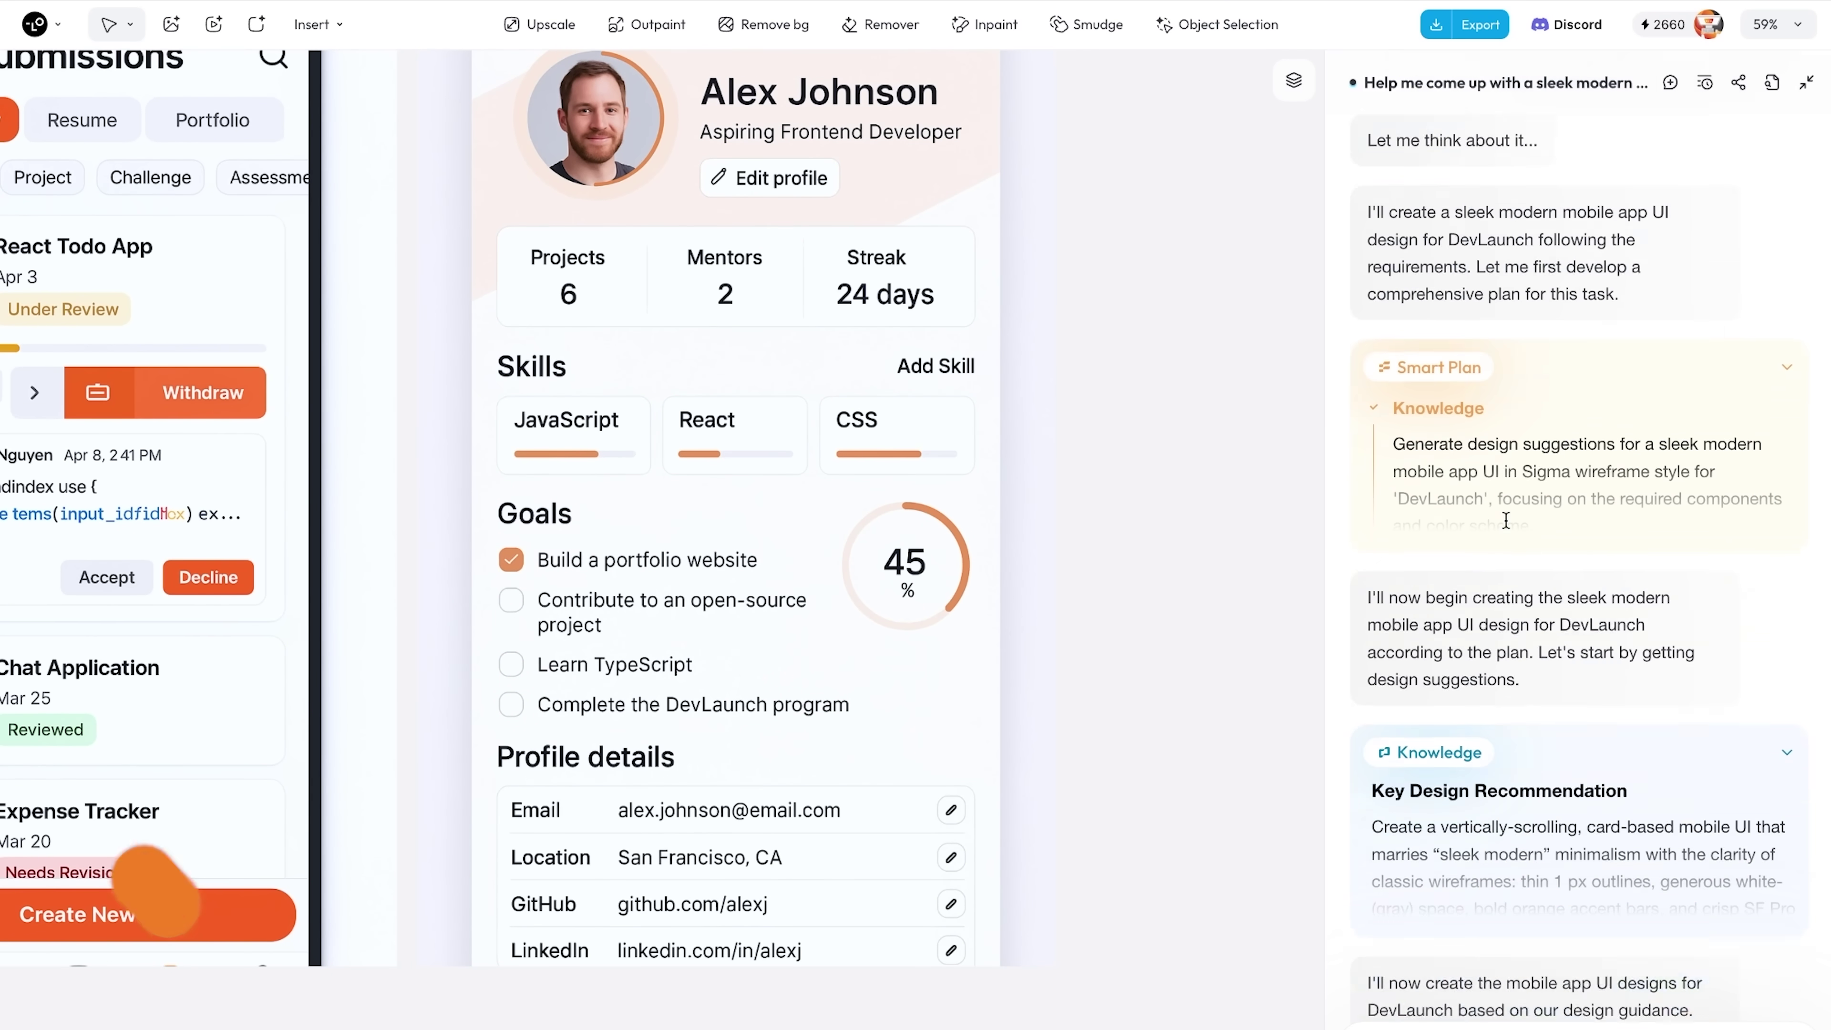
pyautogui.scroll(-6, 1507, 529)
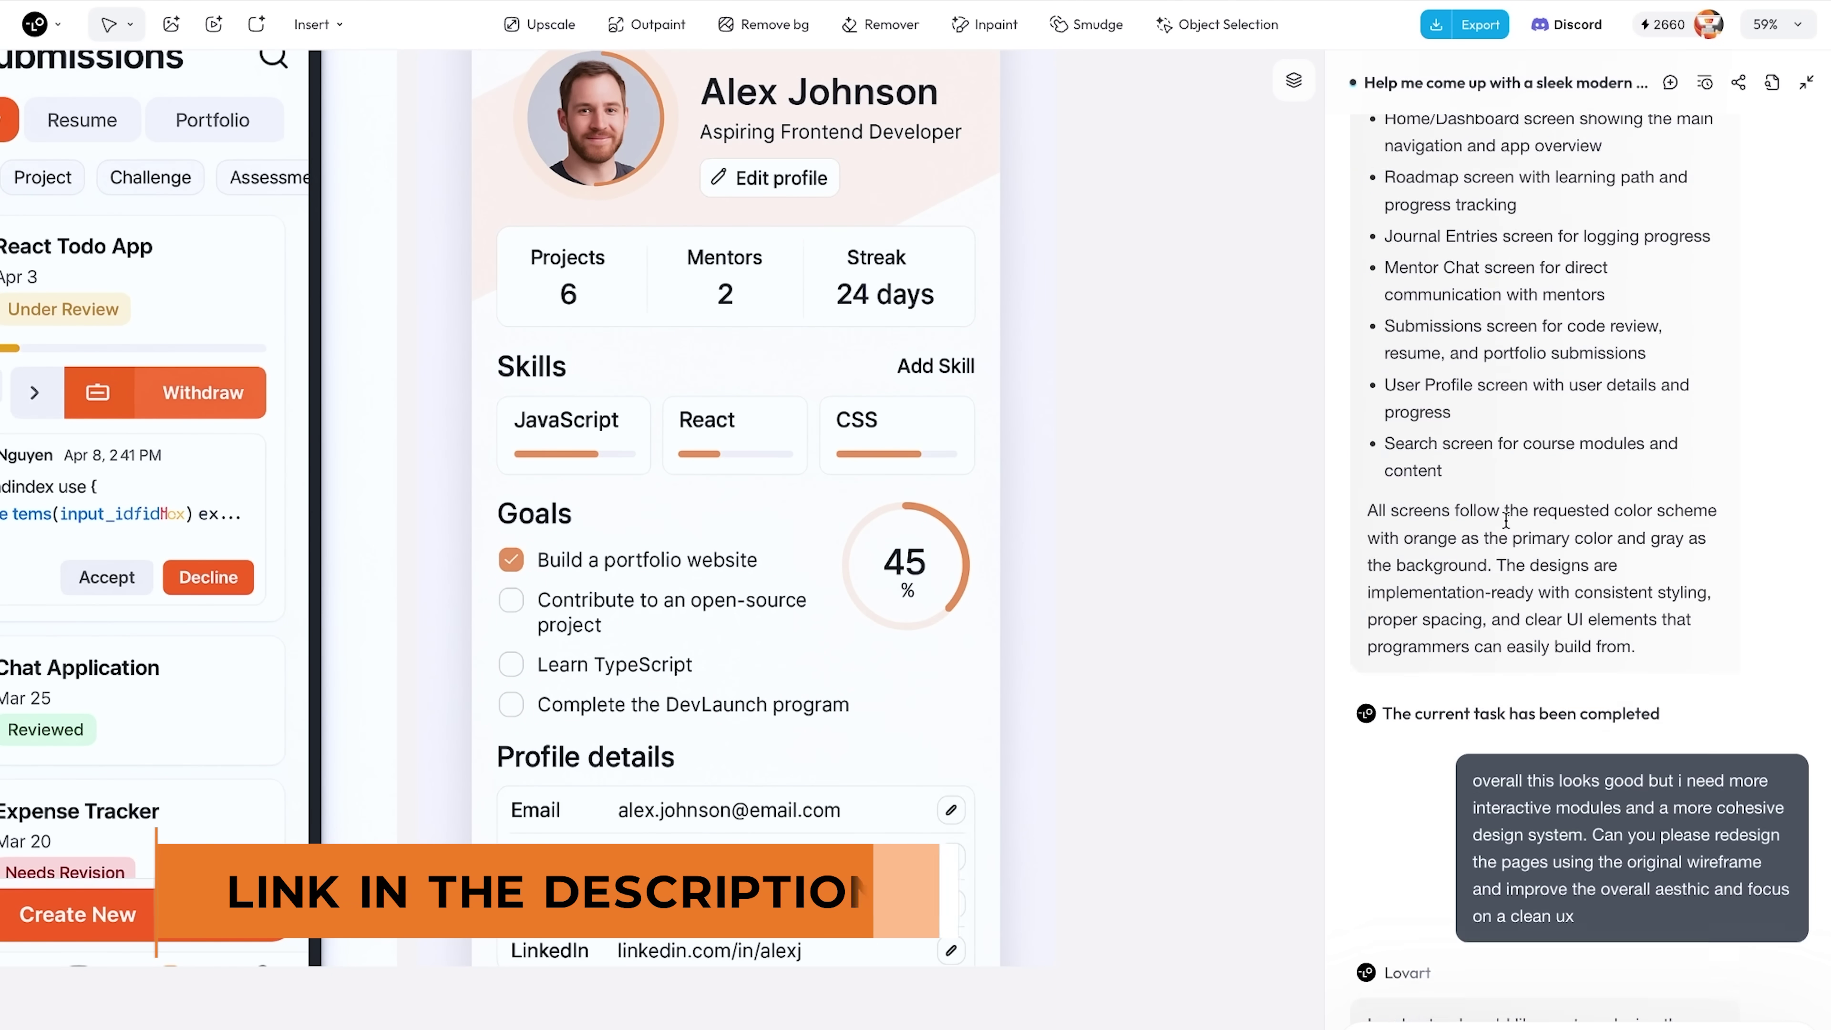
pyautogui.scroll(8, 1508, 529)
pyautogui.scroll(20, 1508, 529)
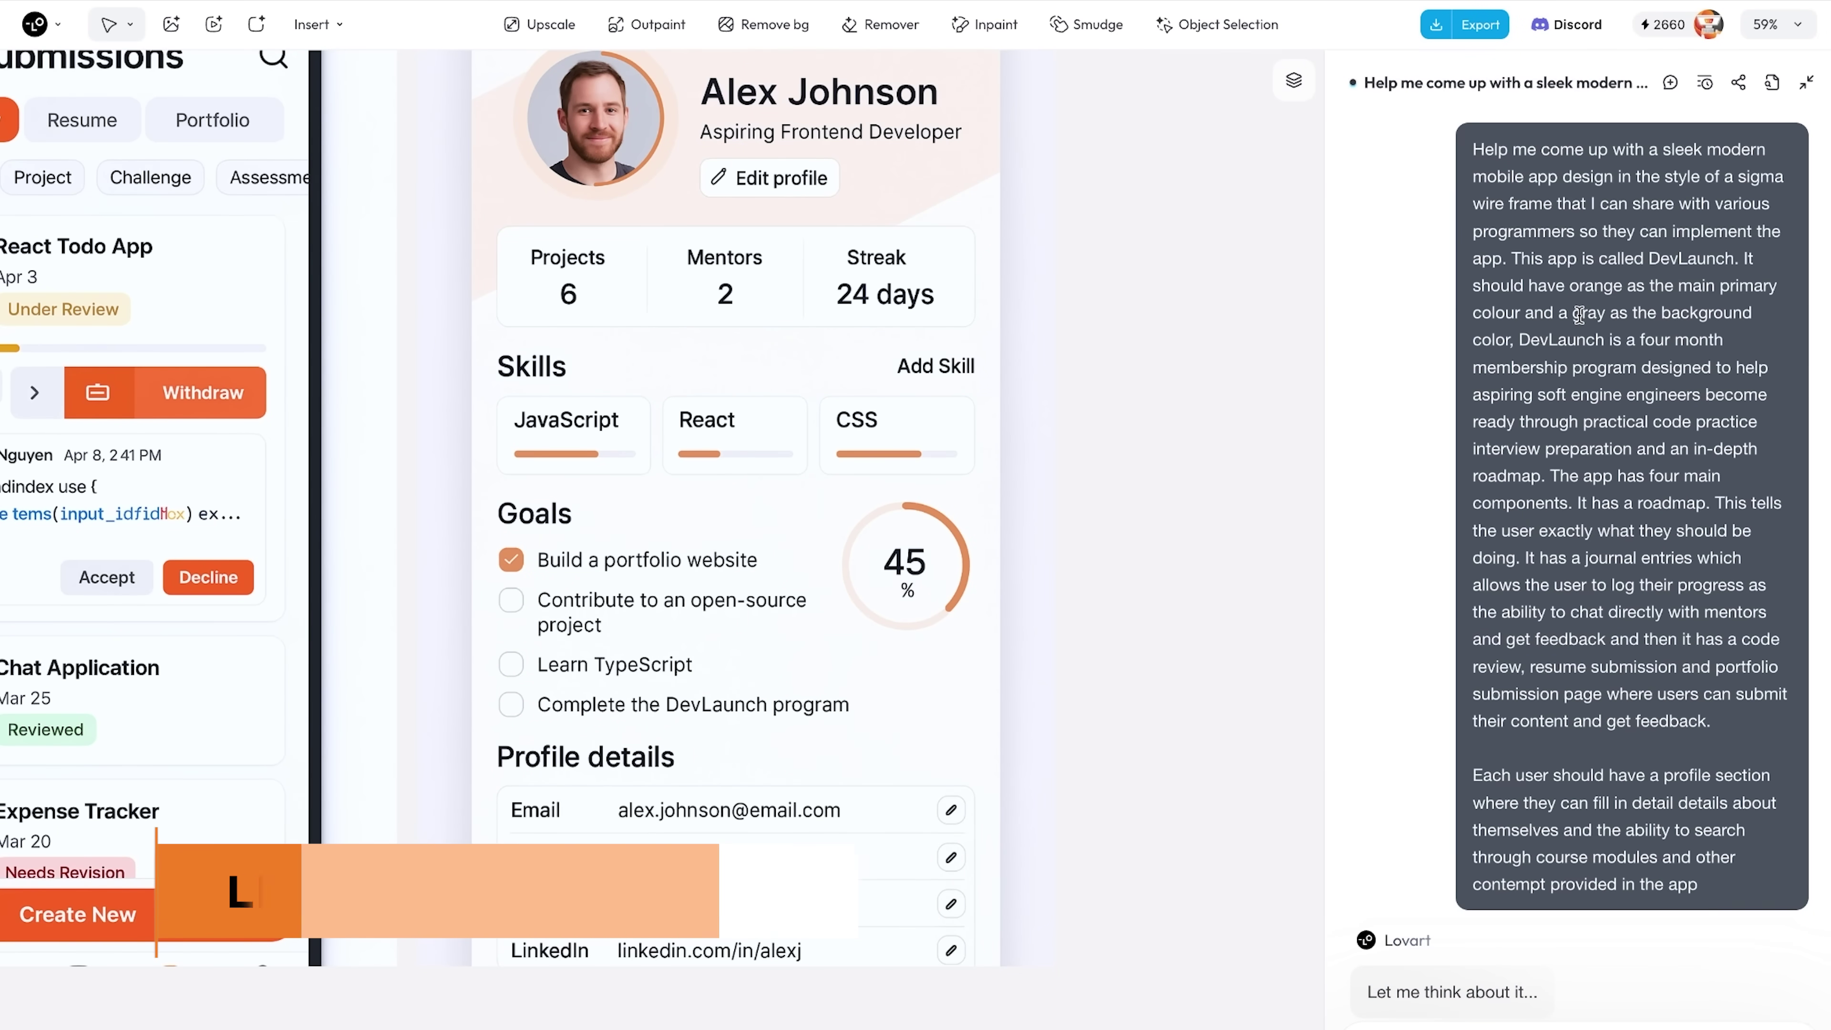
pyautogui.moveTo(1473, 149); pyautogui.dragTo(1750, 888)
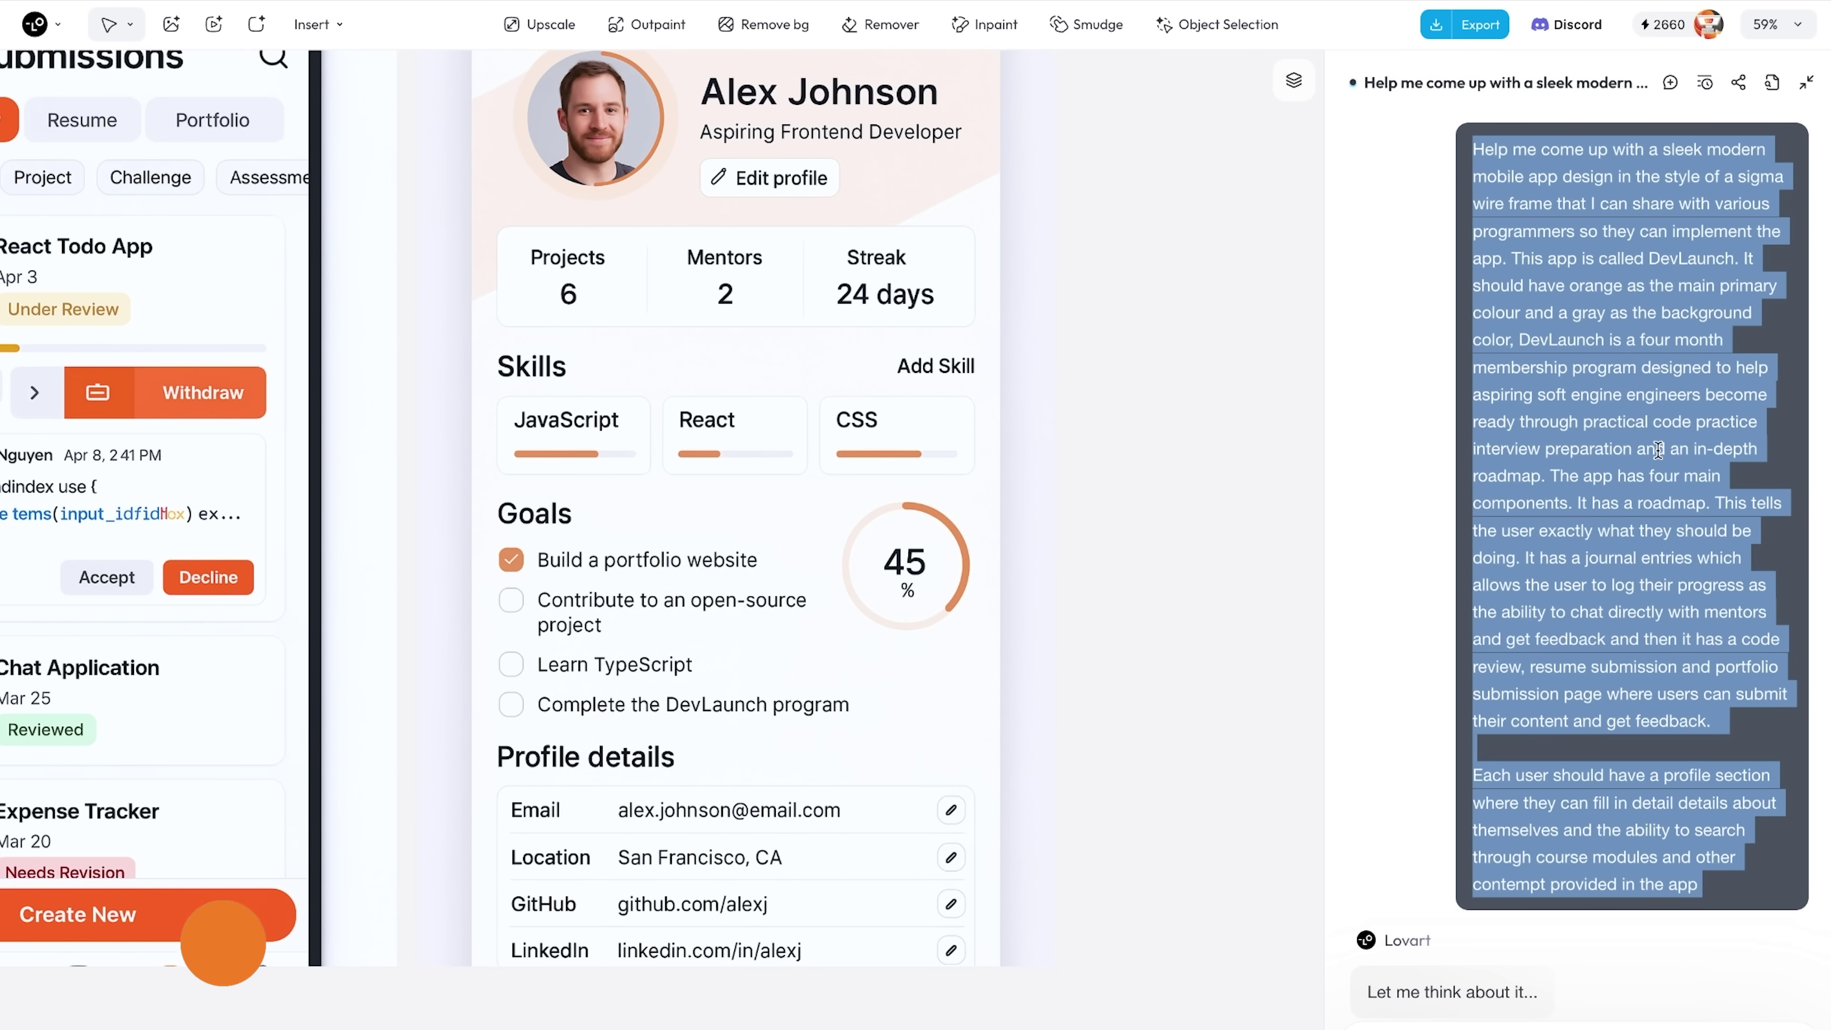
pyautogui.scroll(-20, 1657, 450)
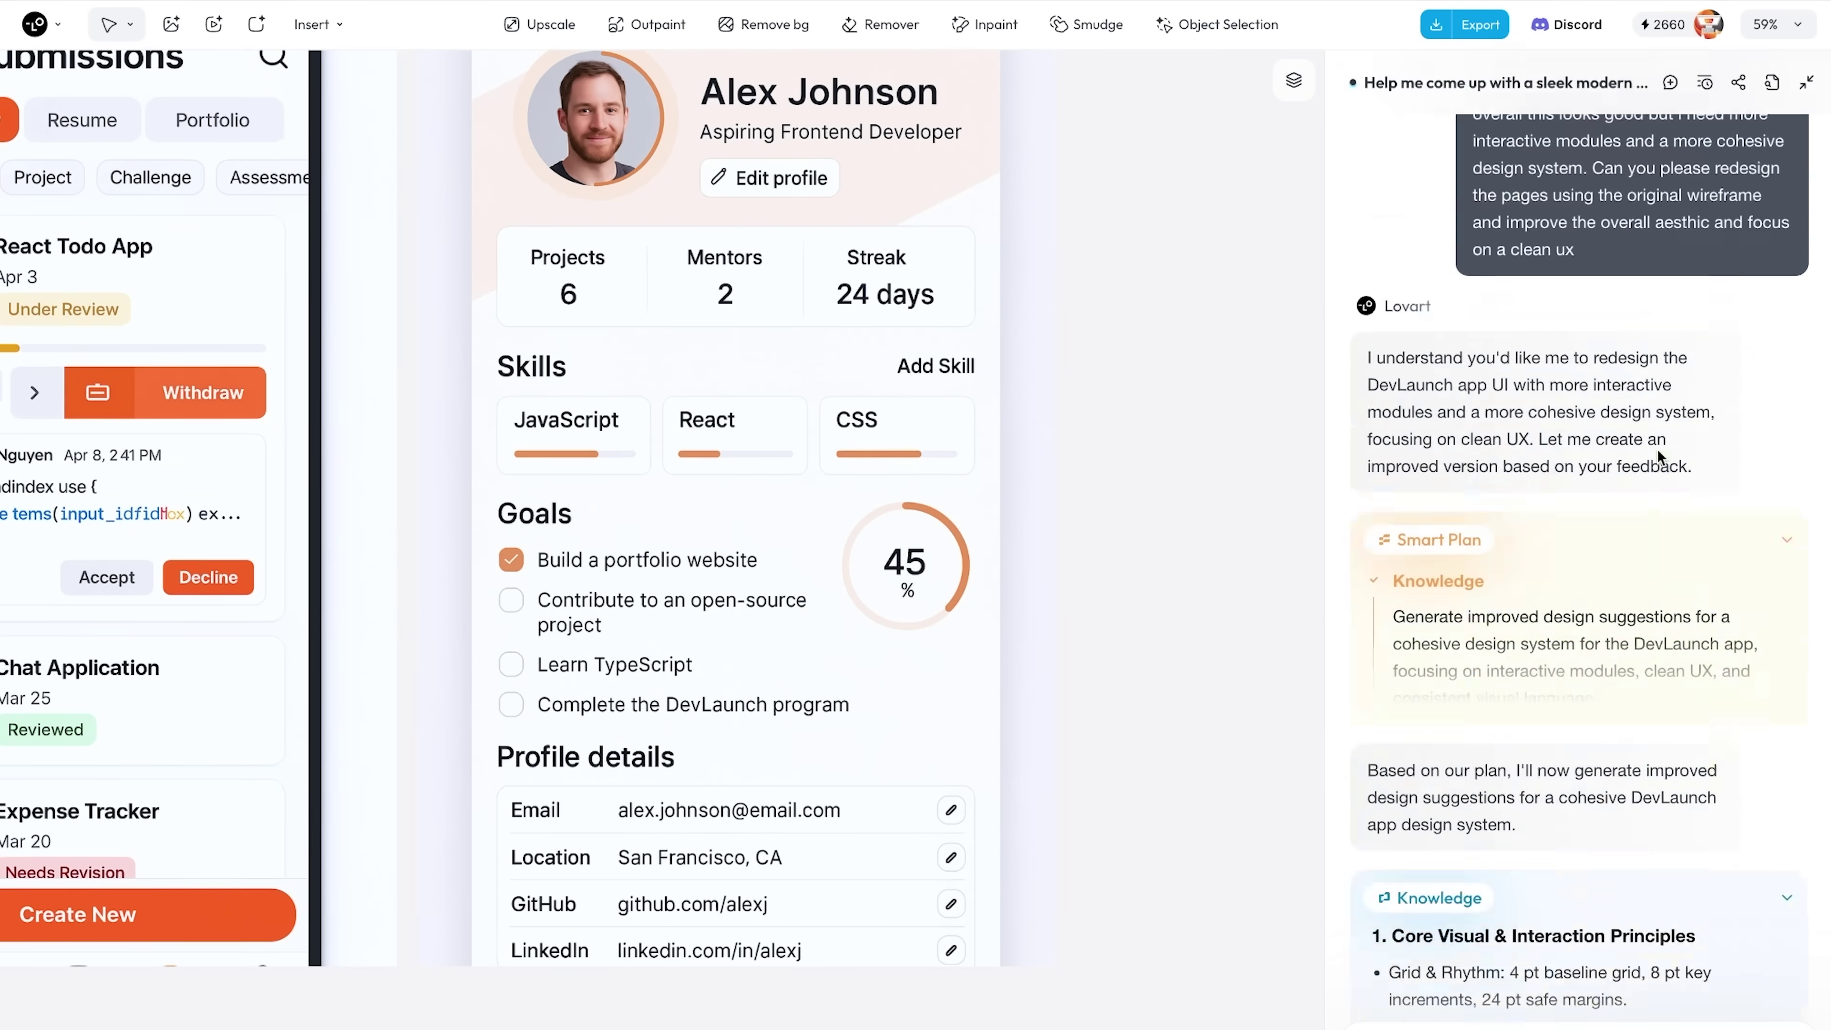
pyautogui.scroll(-3, 1657, 450)
pyautogui.scroll(5, 1656, 449)
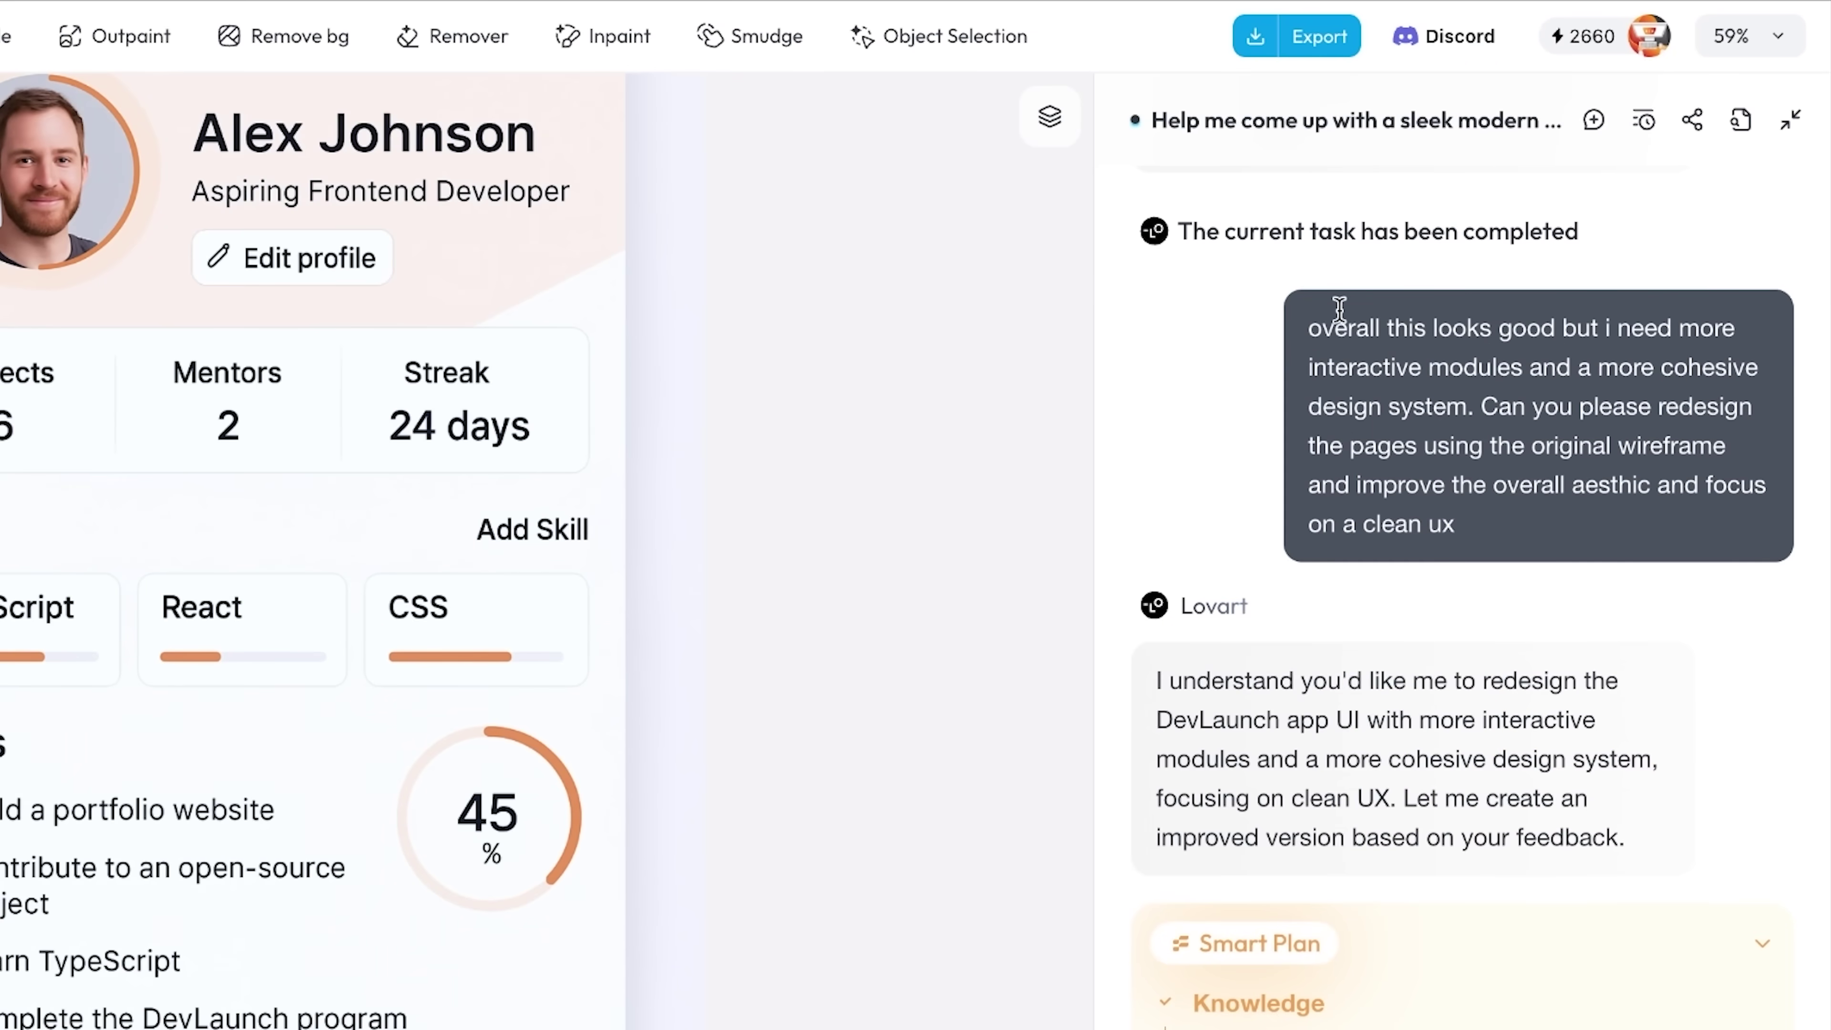
pyautogui.moveTo(1338, 308); pyautogui.dragTo(1476, 521)
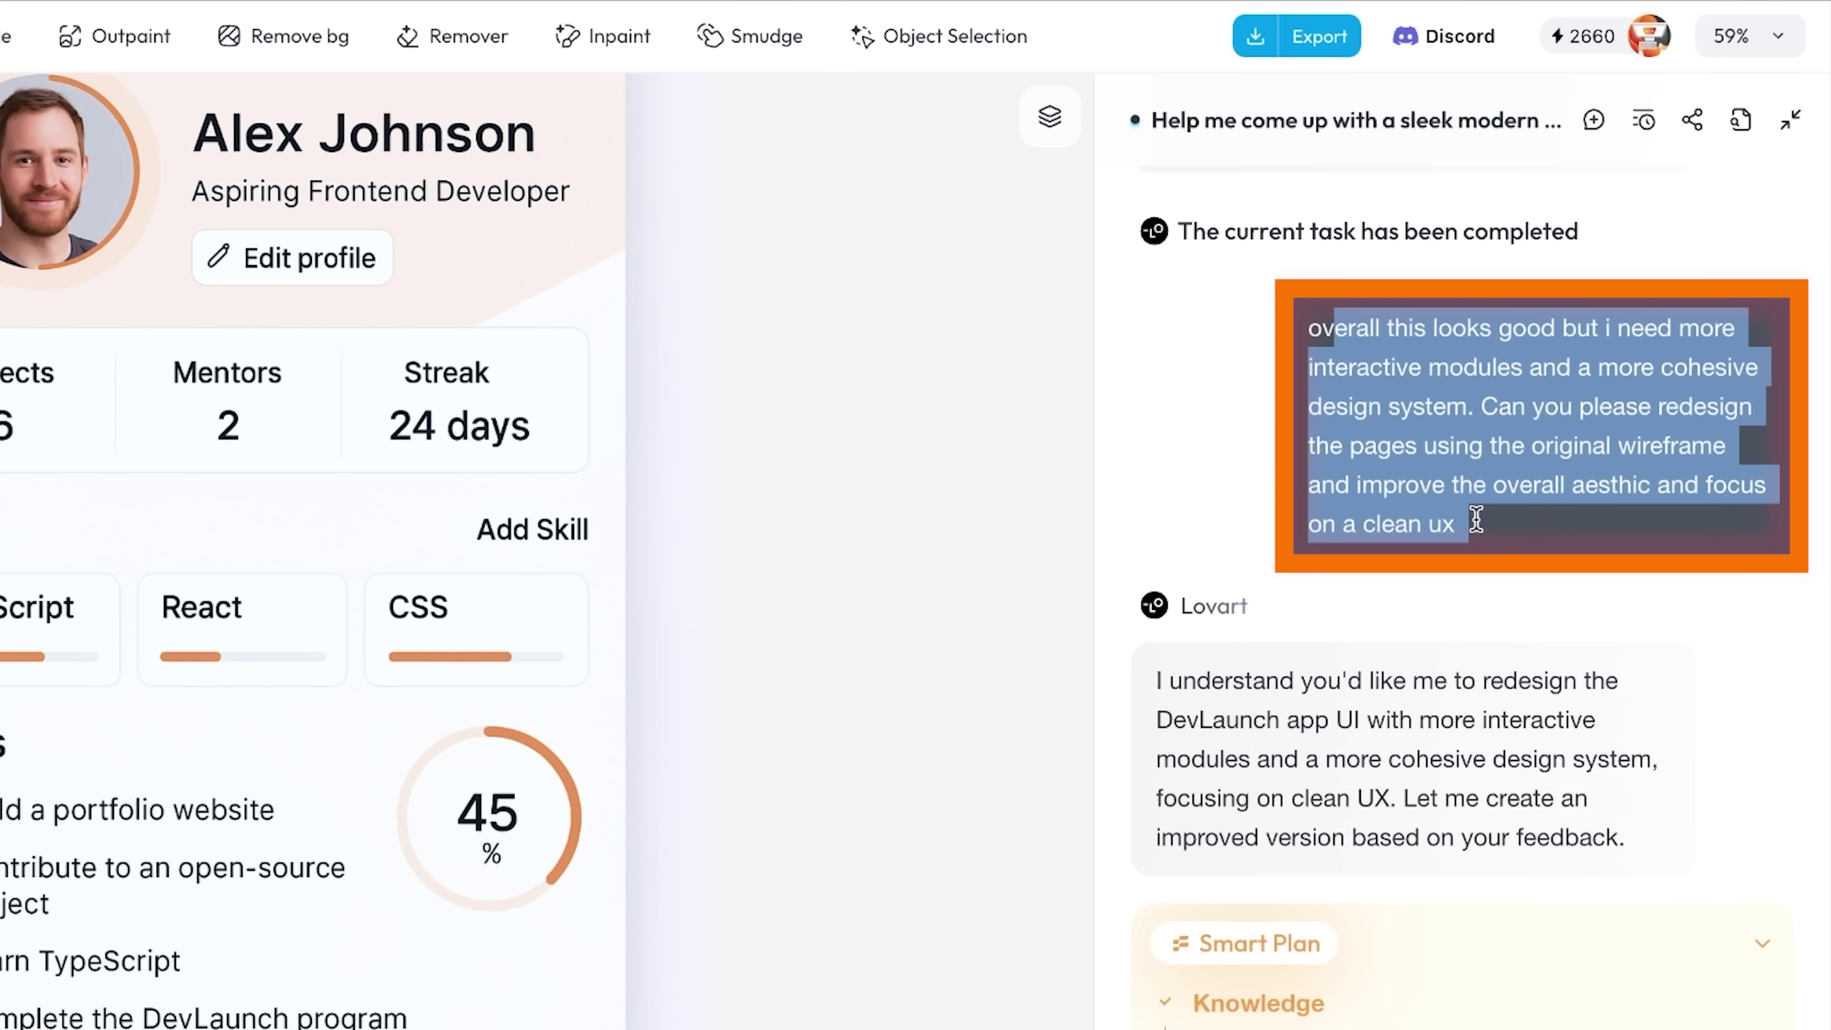
pyautogui.scroll(-15, 1499, 637)
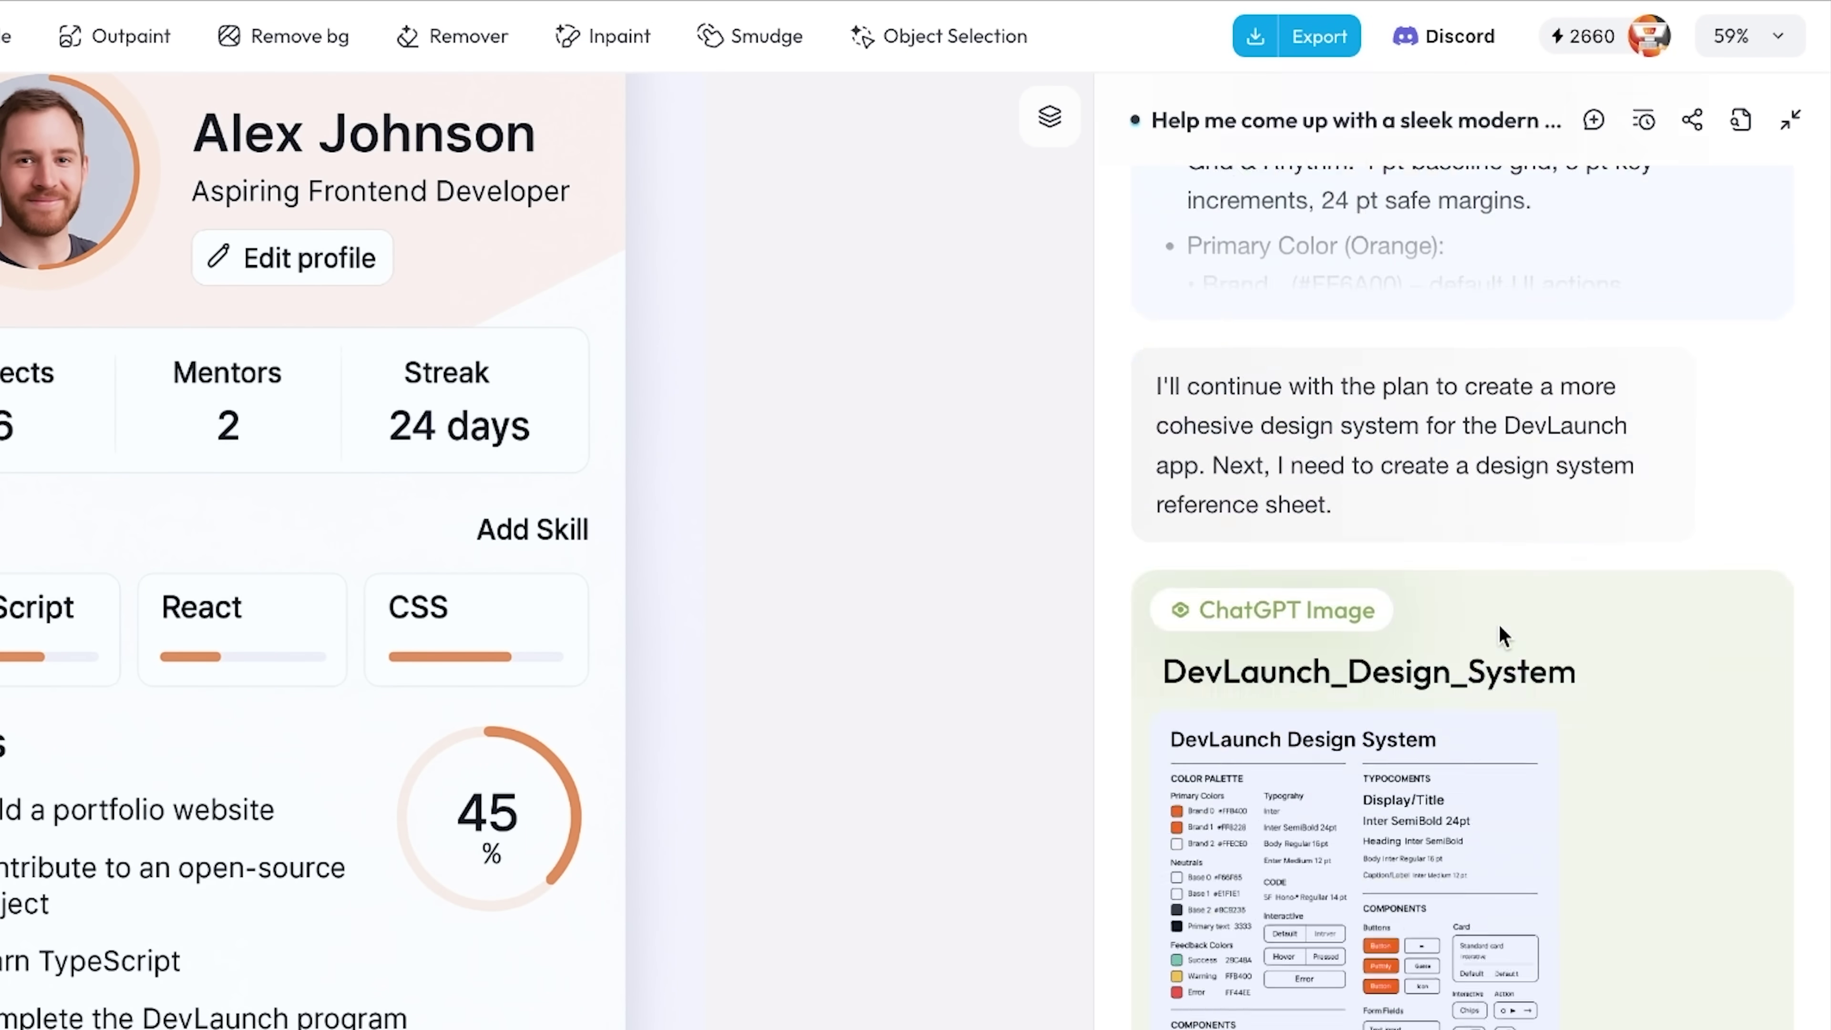
pyautogui.scroll(8, 1503, 636)
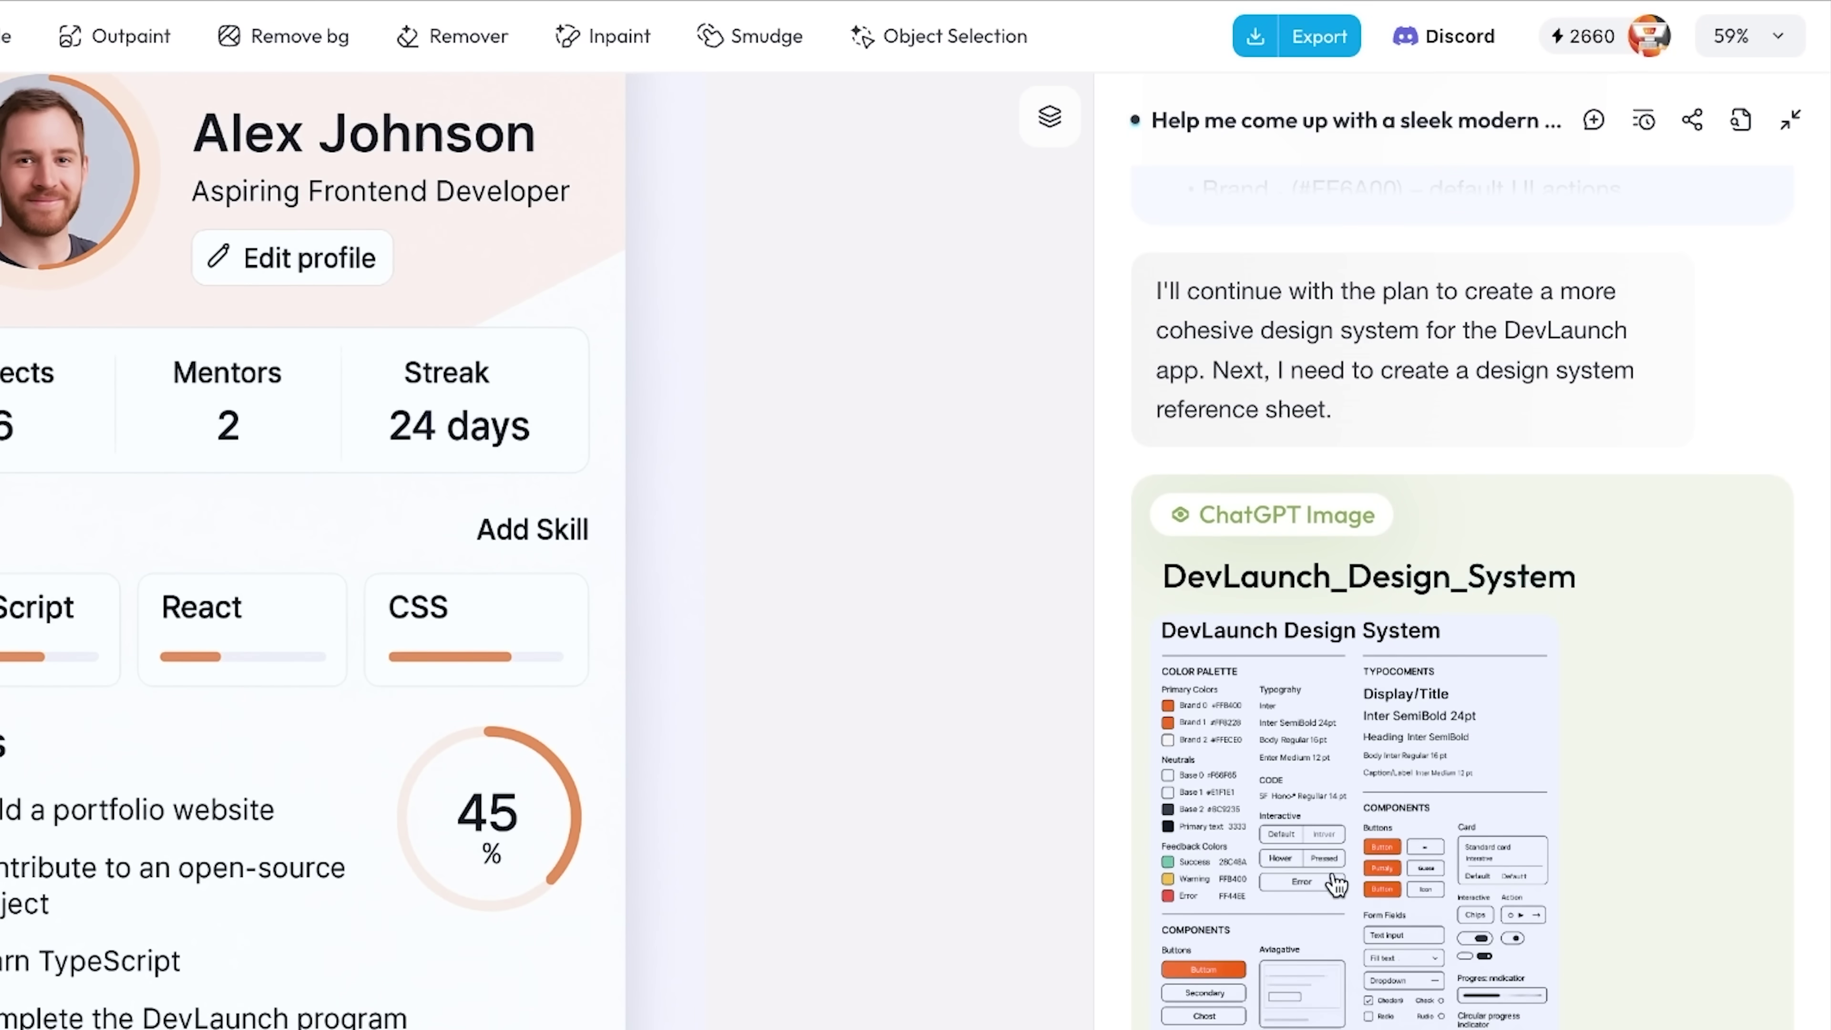
pyautogui.scroll(-15, 1373, 849)
pyautogui.scroll(-10, 1377, 851)
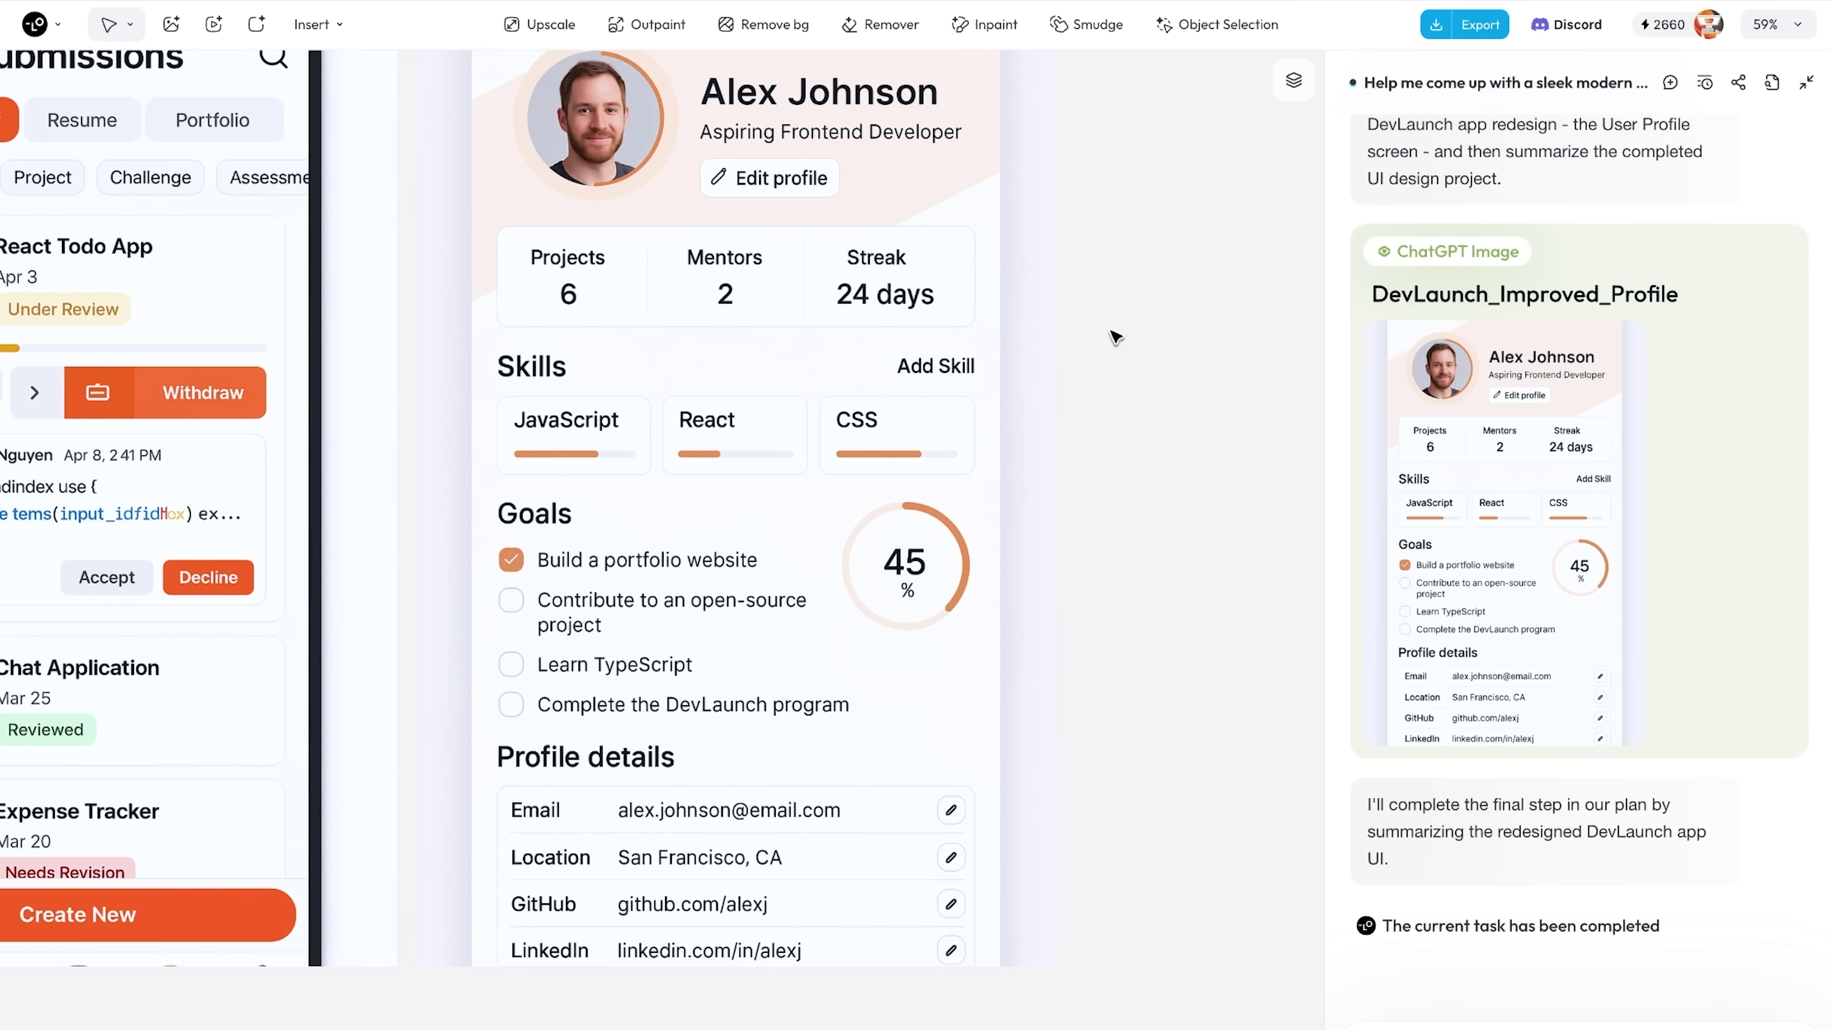
# Step: Select the DevLaunch_Improved_Profile image on the canvas
pyautogui.click(1030, 346)
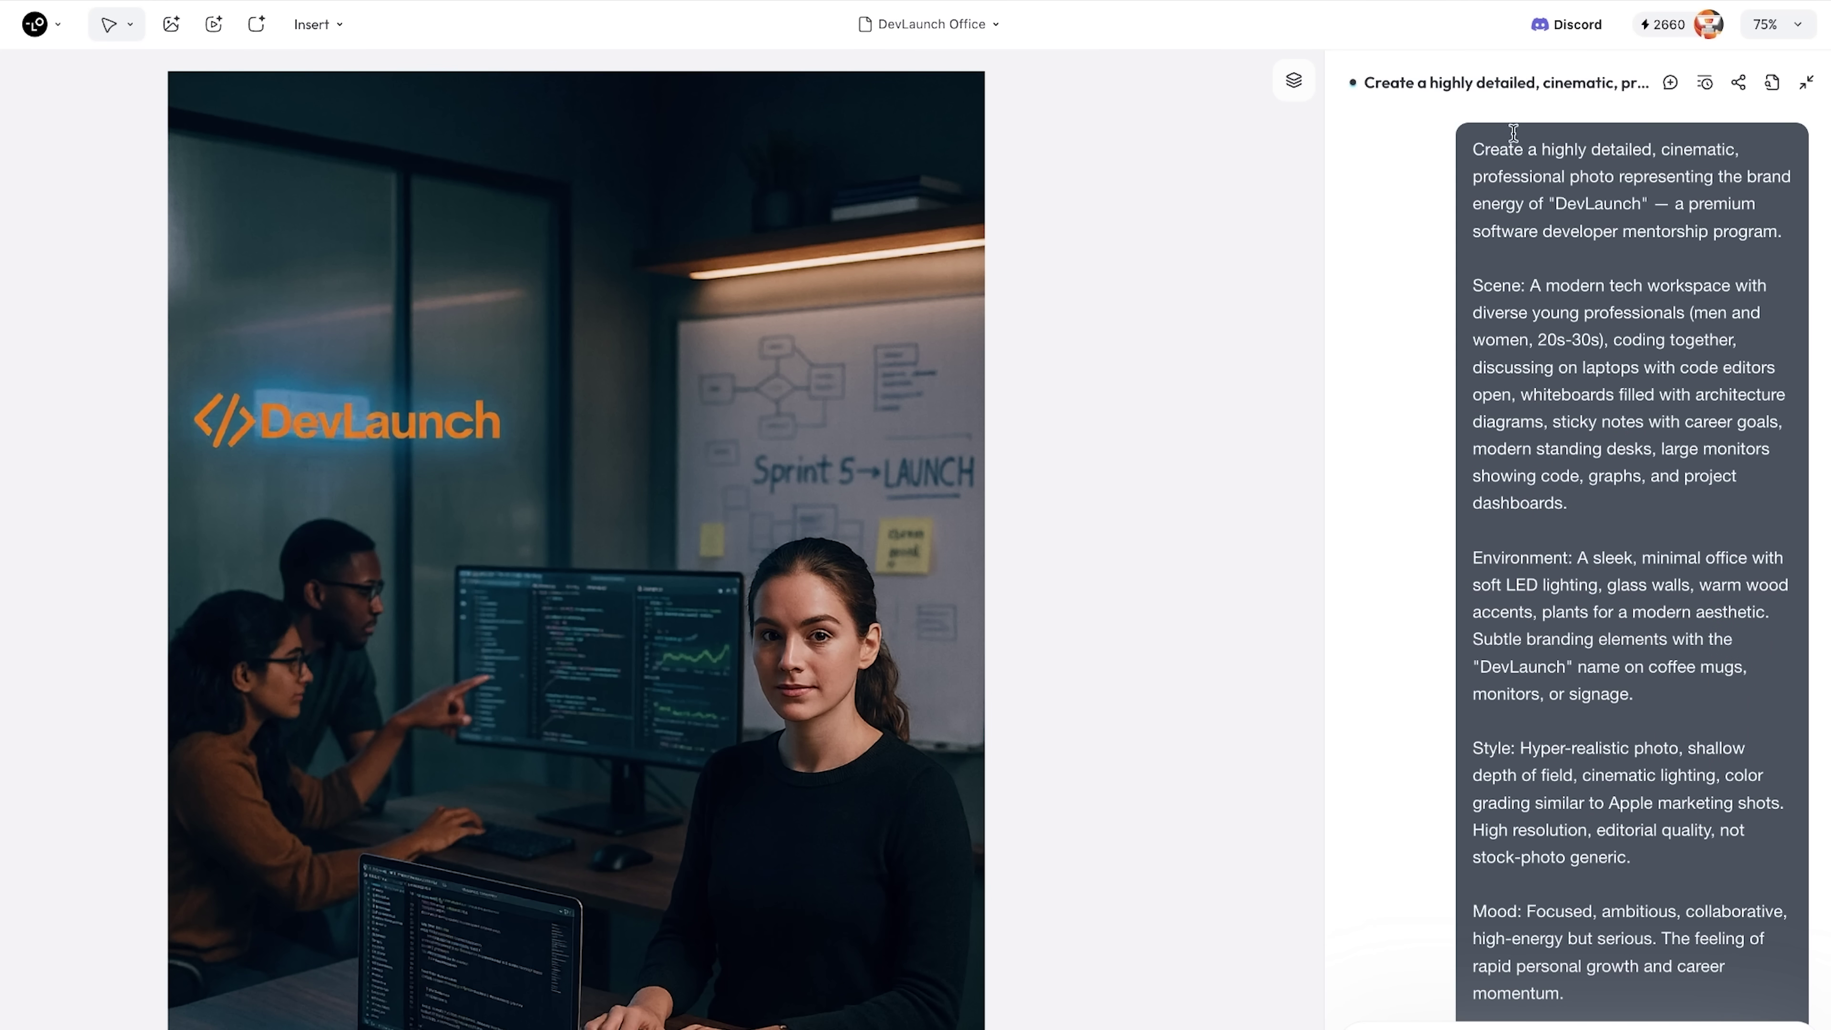
# Step: Highlight the cinematic office photo prompt in the chat and scroll to the brand-visuals follow-up
pyautogui.moveTo(1474, 155); pyautogui.dragTo(1614, 947)
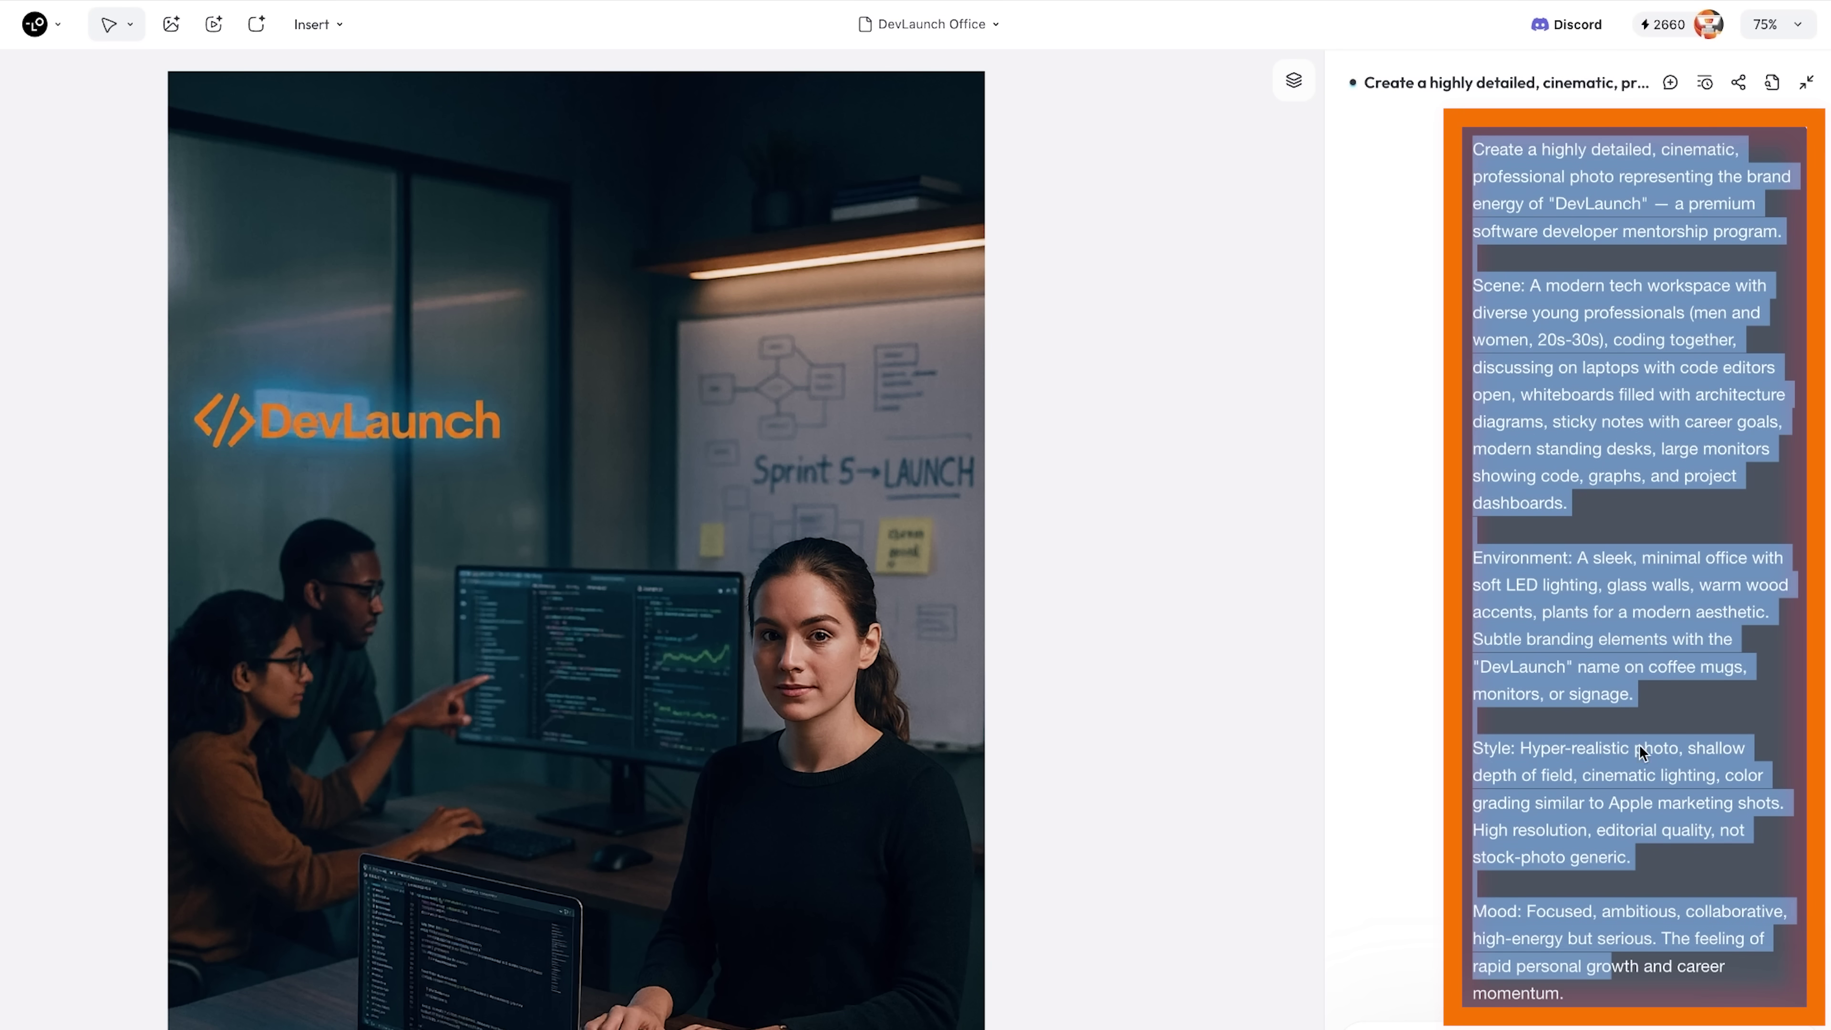
pyautogui.click(1656, 610)
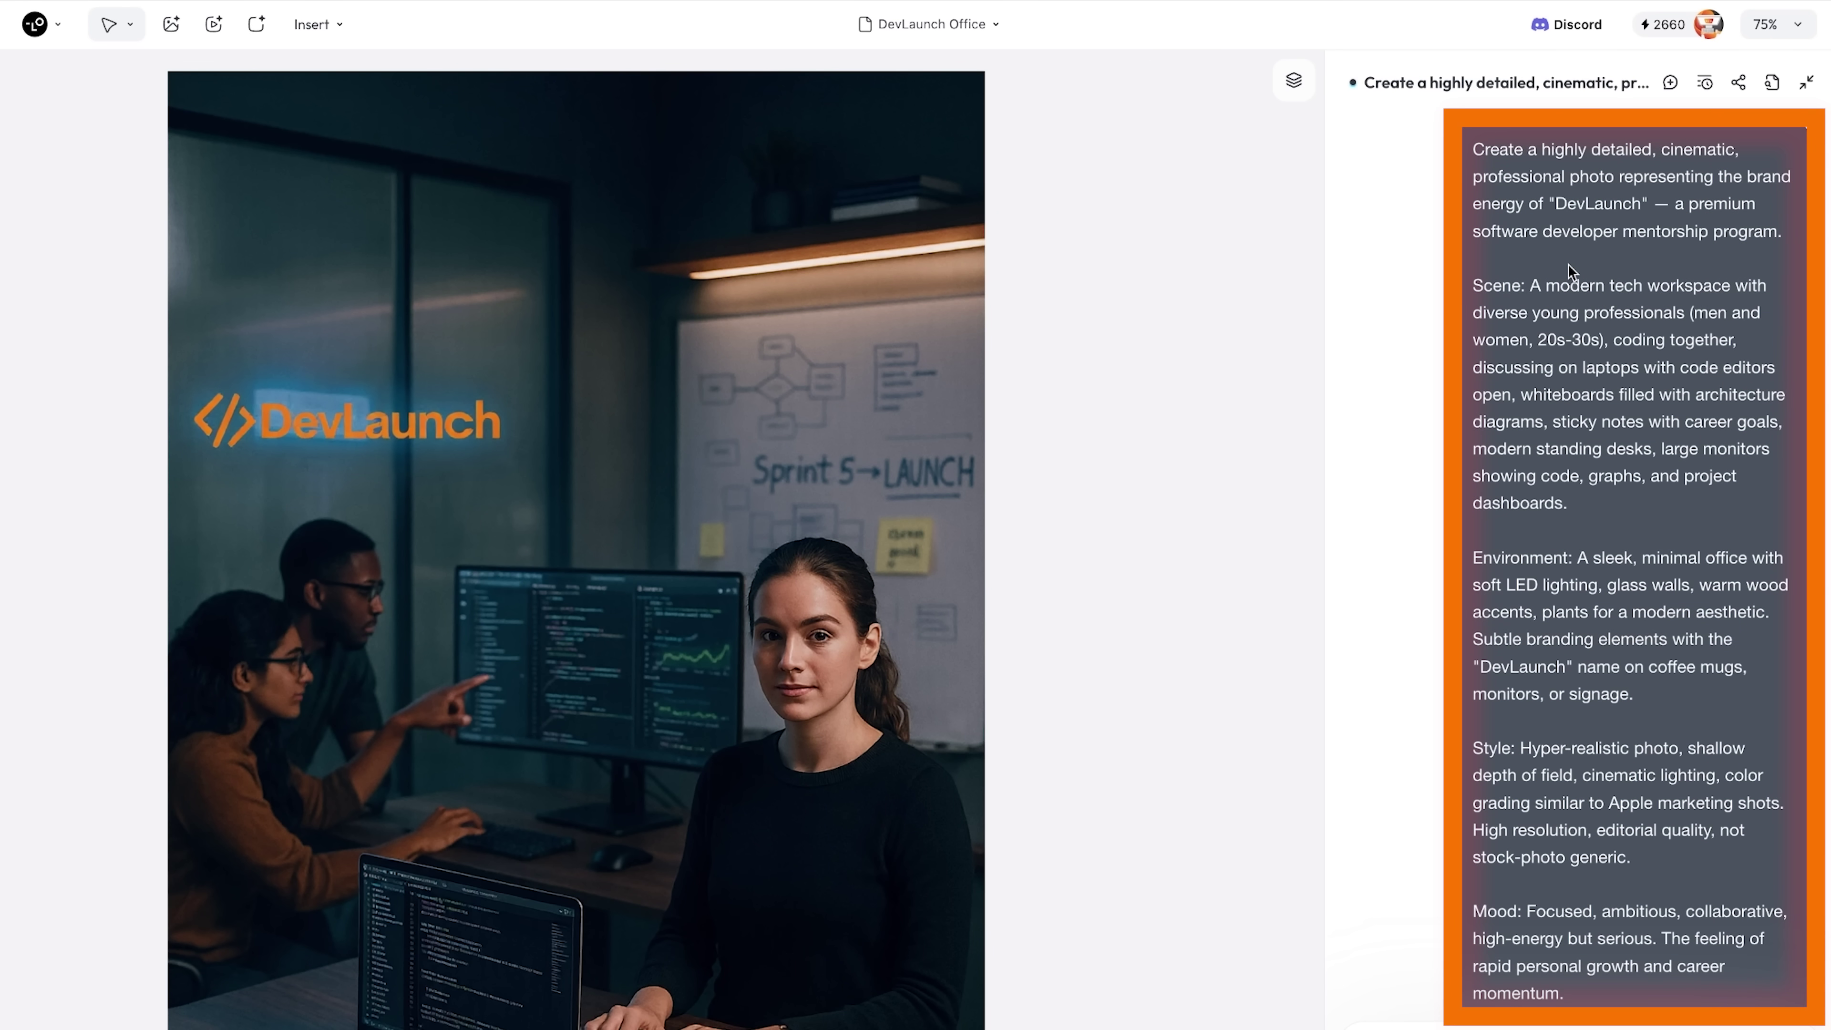
pyautogui.scroll(-2, 1651, 227)
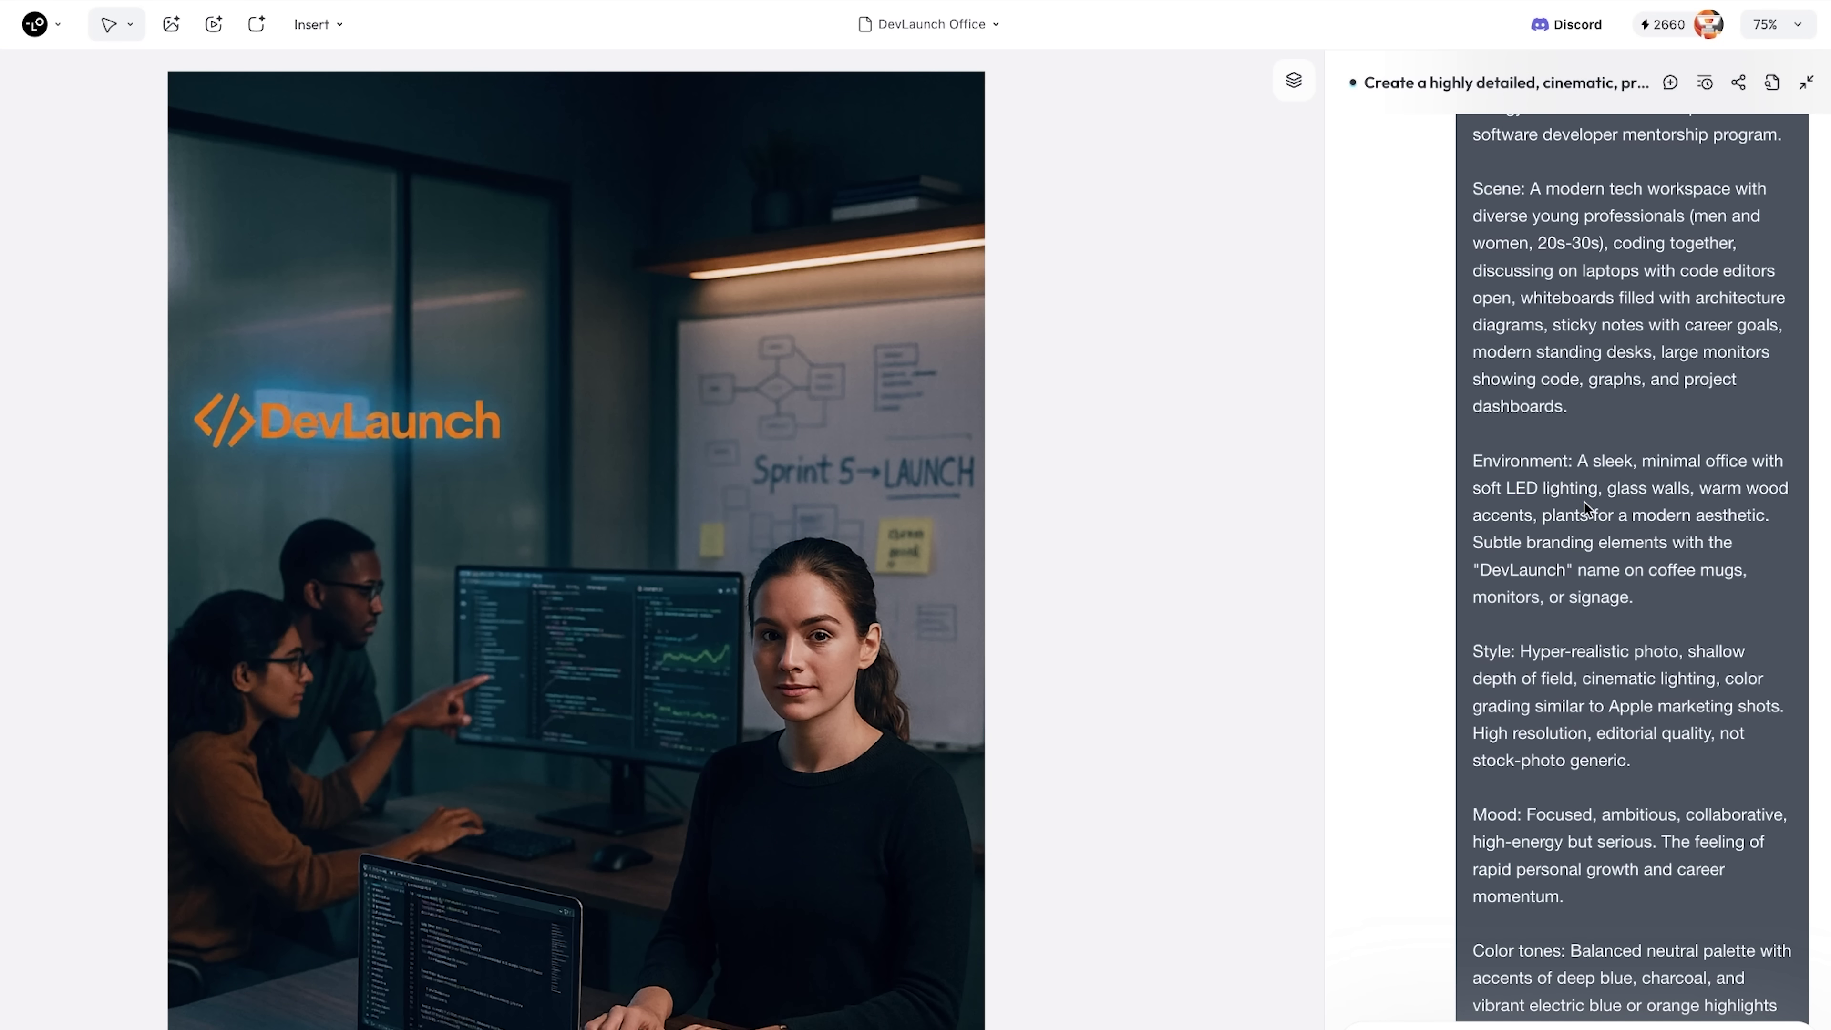
pyautogui.moveTo(1583, 506); pyautogui.dragTo(1683, 879)
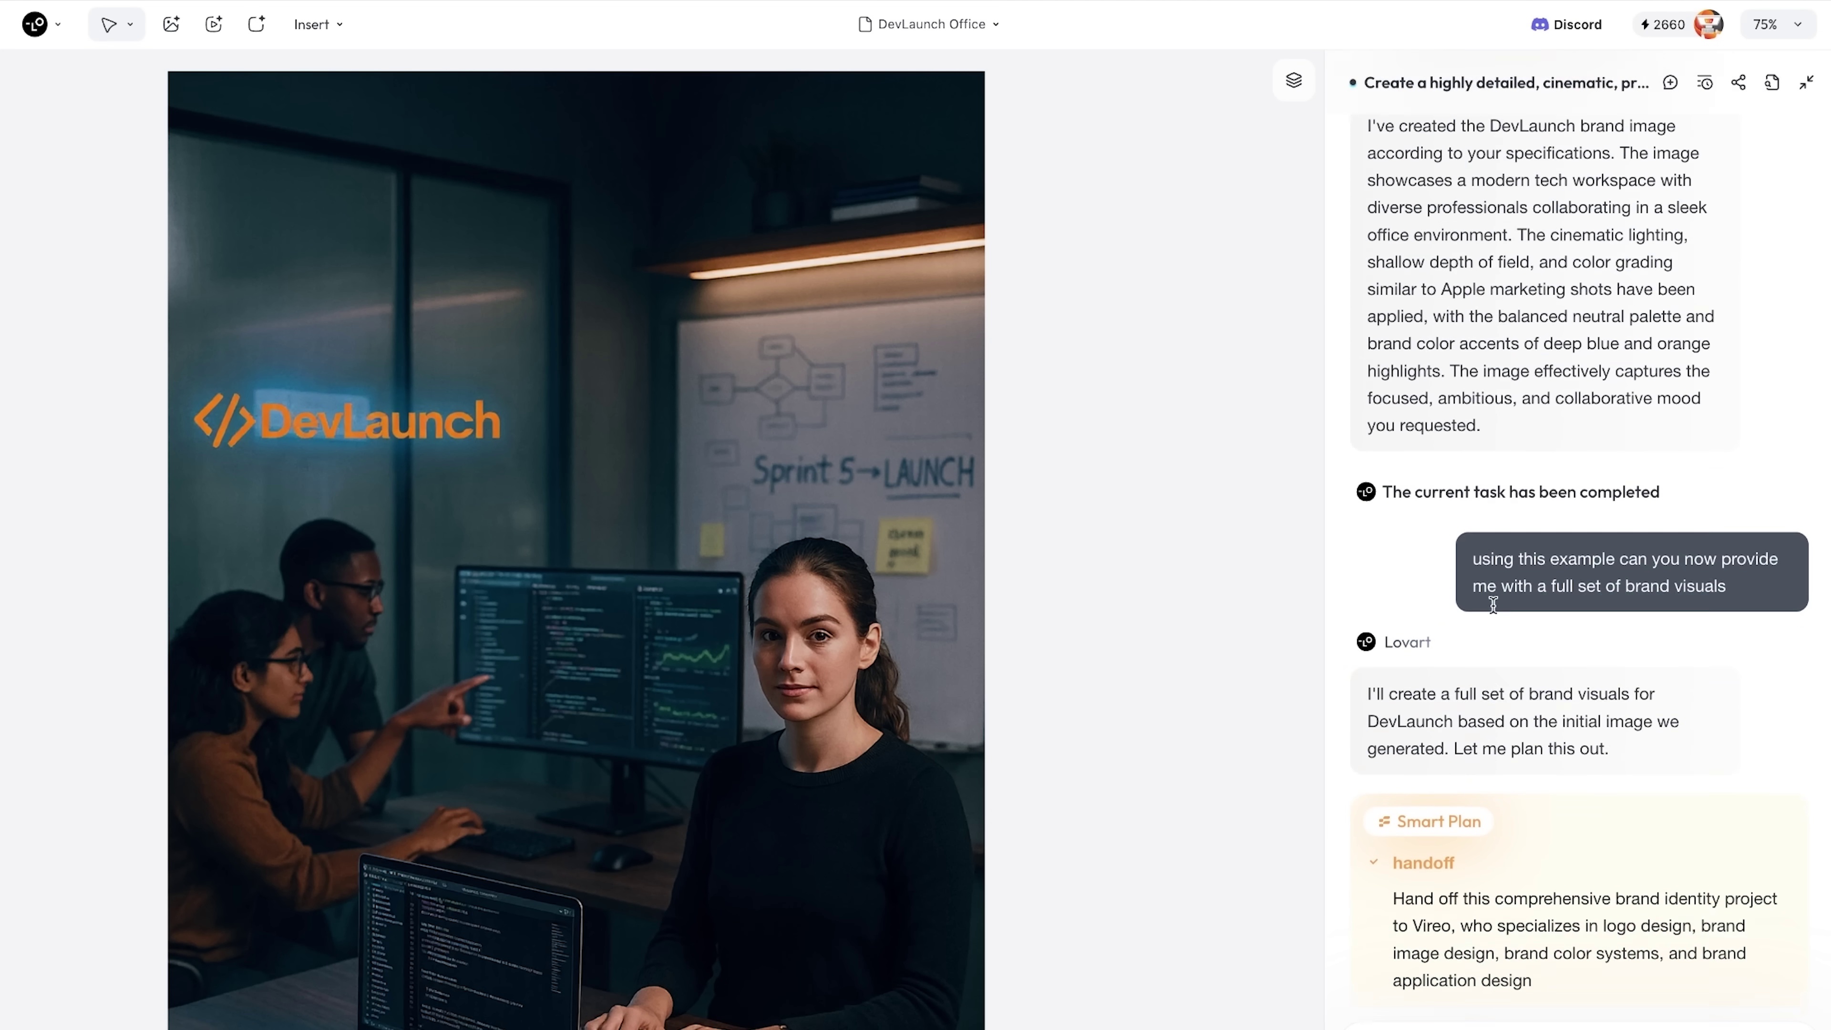
# Step: Scroll through the chat's brand-visual replies and generated image cards, highlighting passages
pyautogui.scroll(-1, 1493, 605)
pyautogui.moveTo(1484, 550); pyautogui.dragTo(1694, 560)
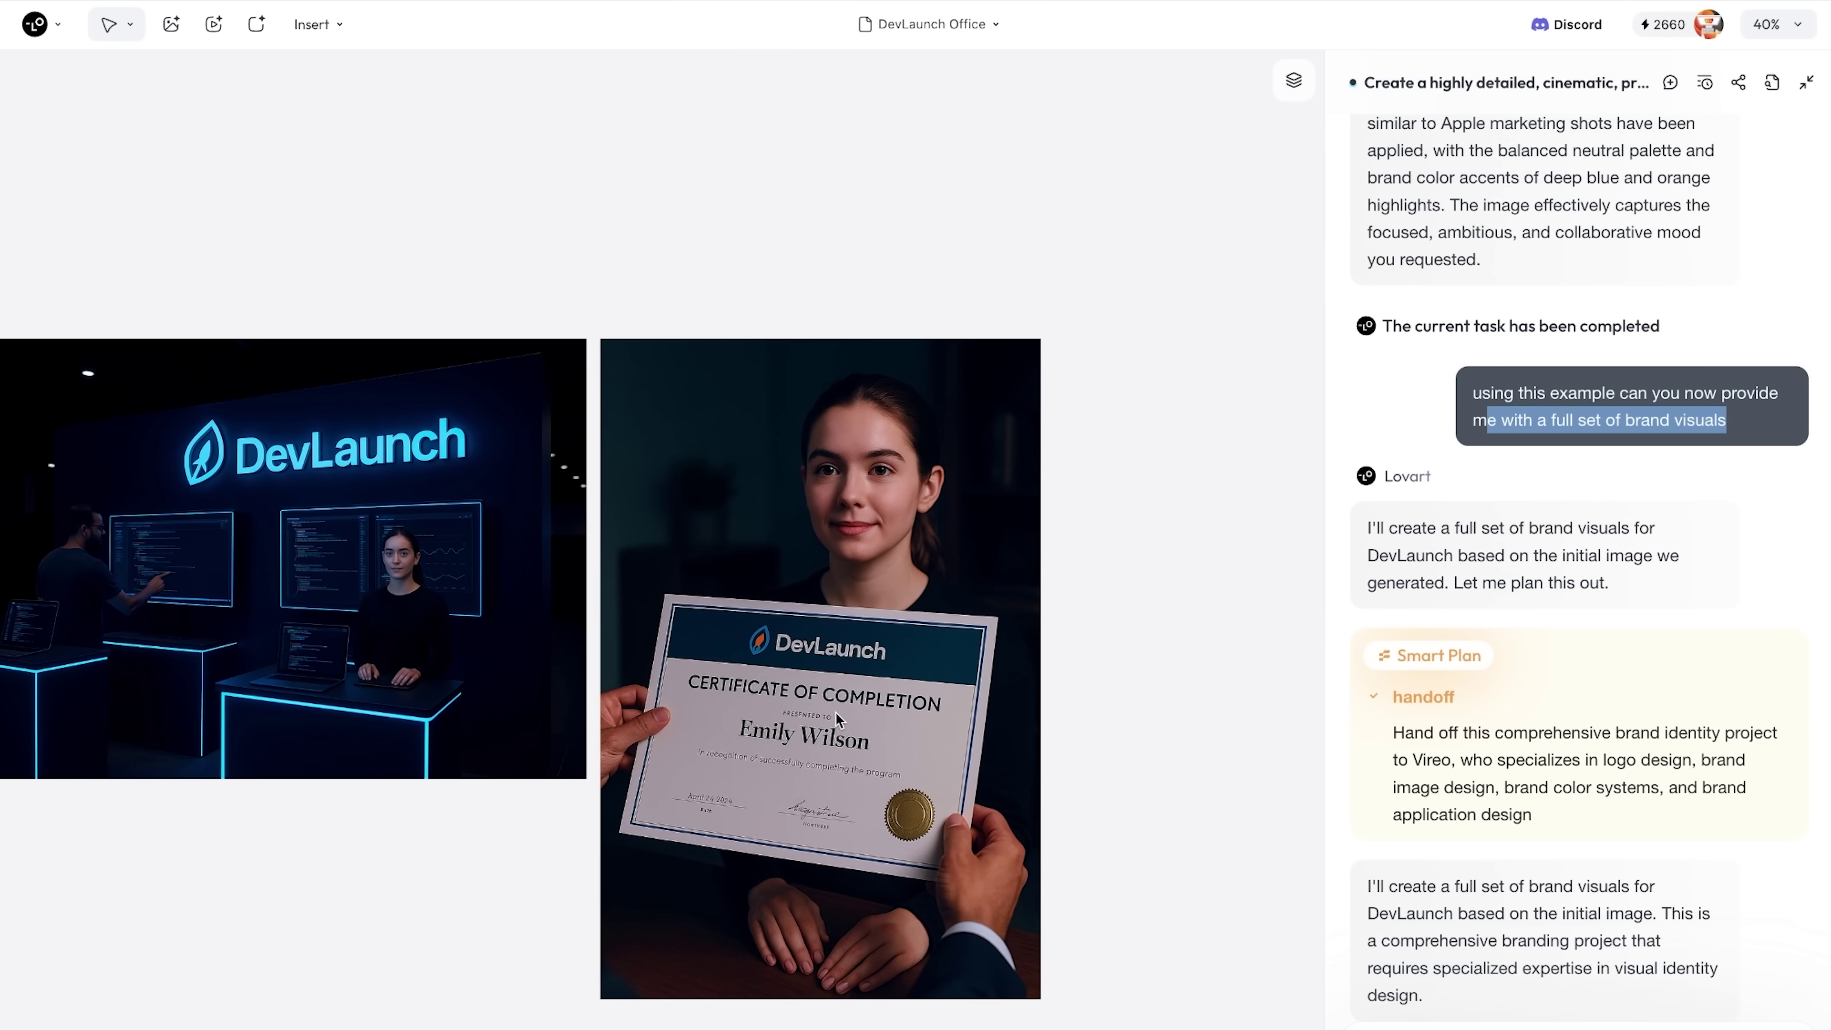
pyautogui.scroll(-3, 1564, 533)
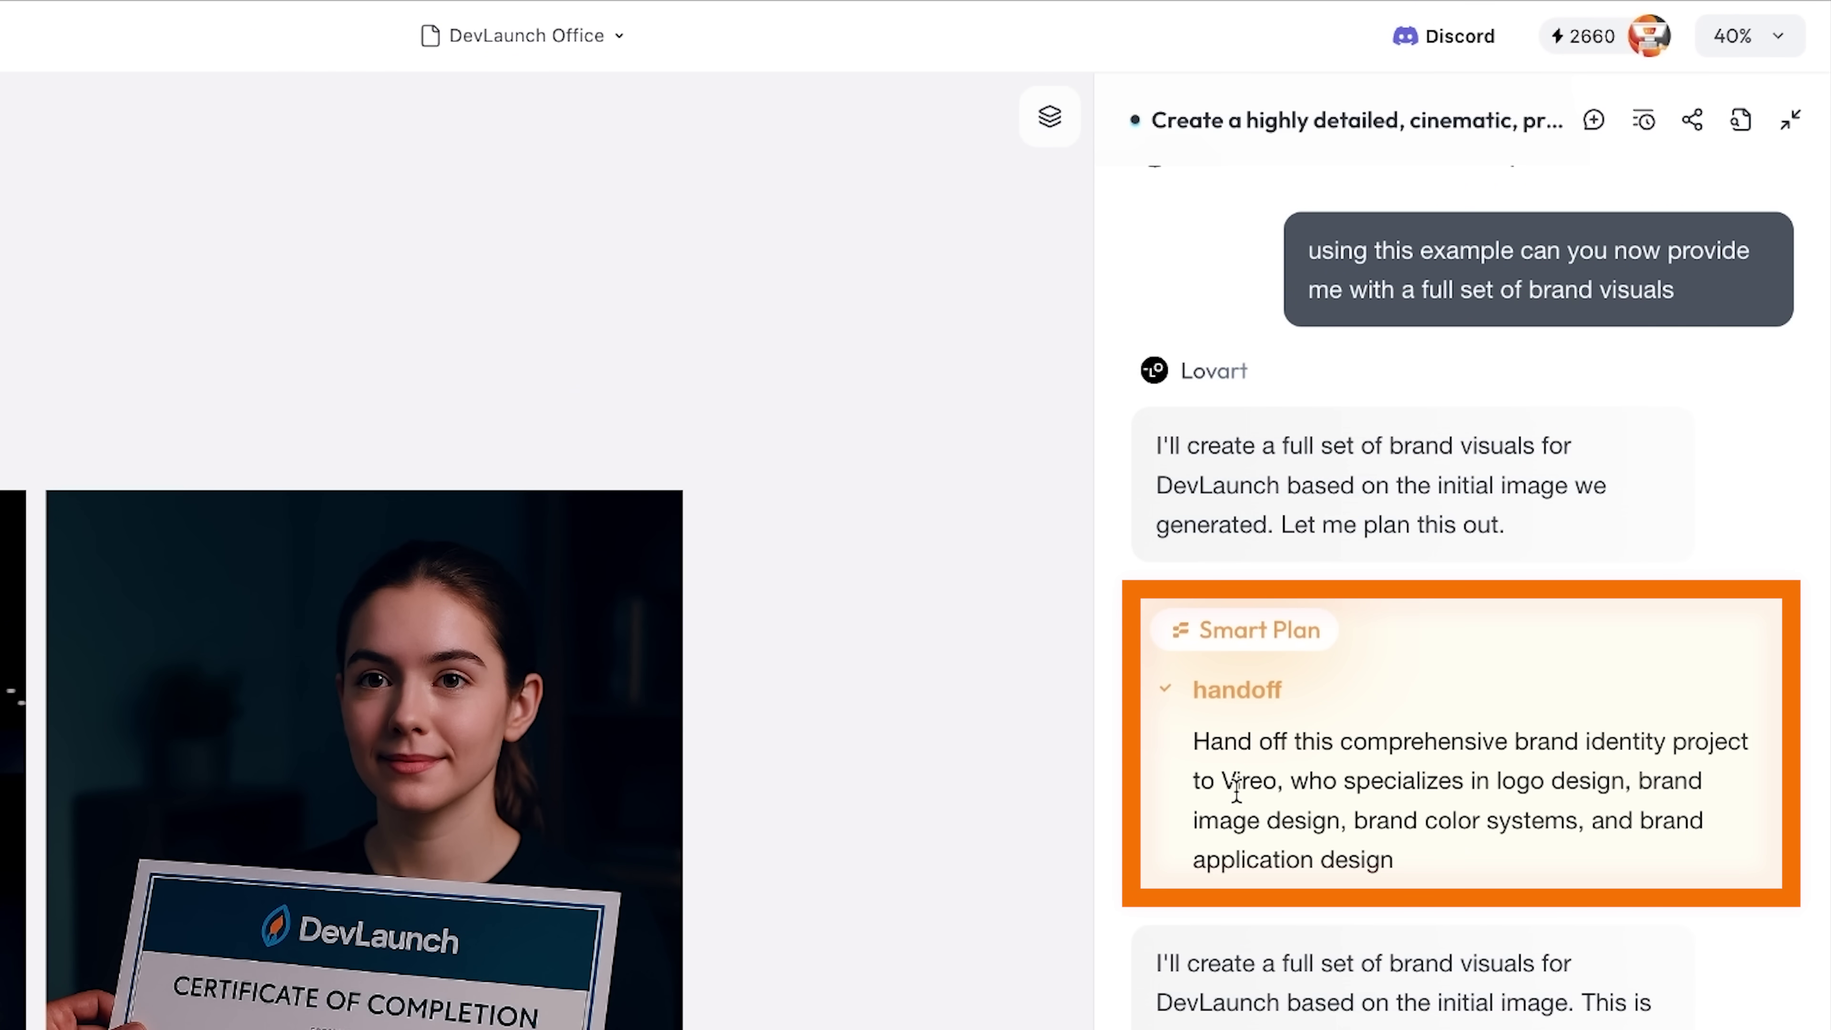
pyautogui.scroll(-2, 1498, 820)
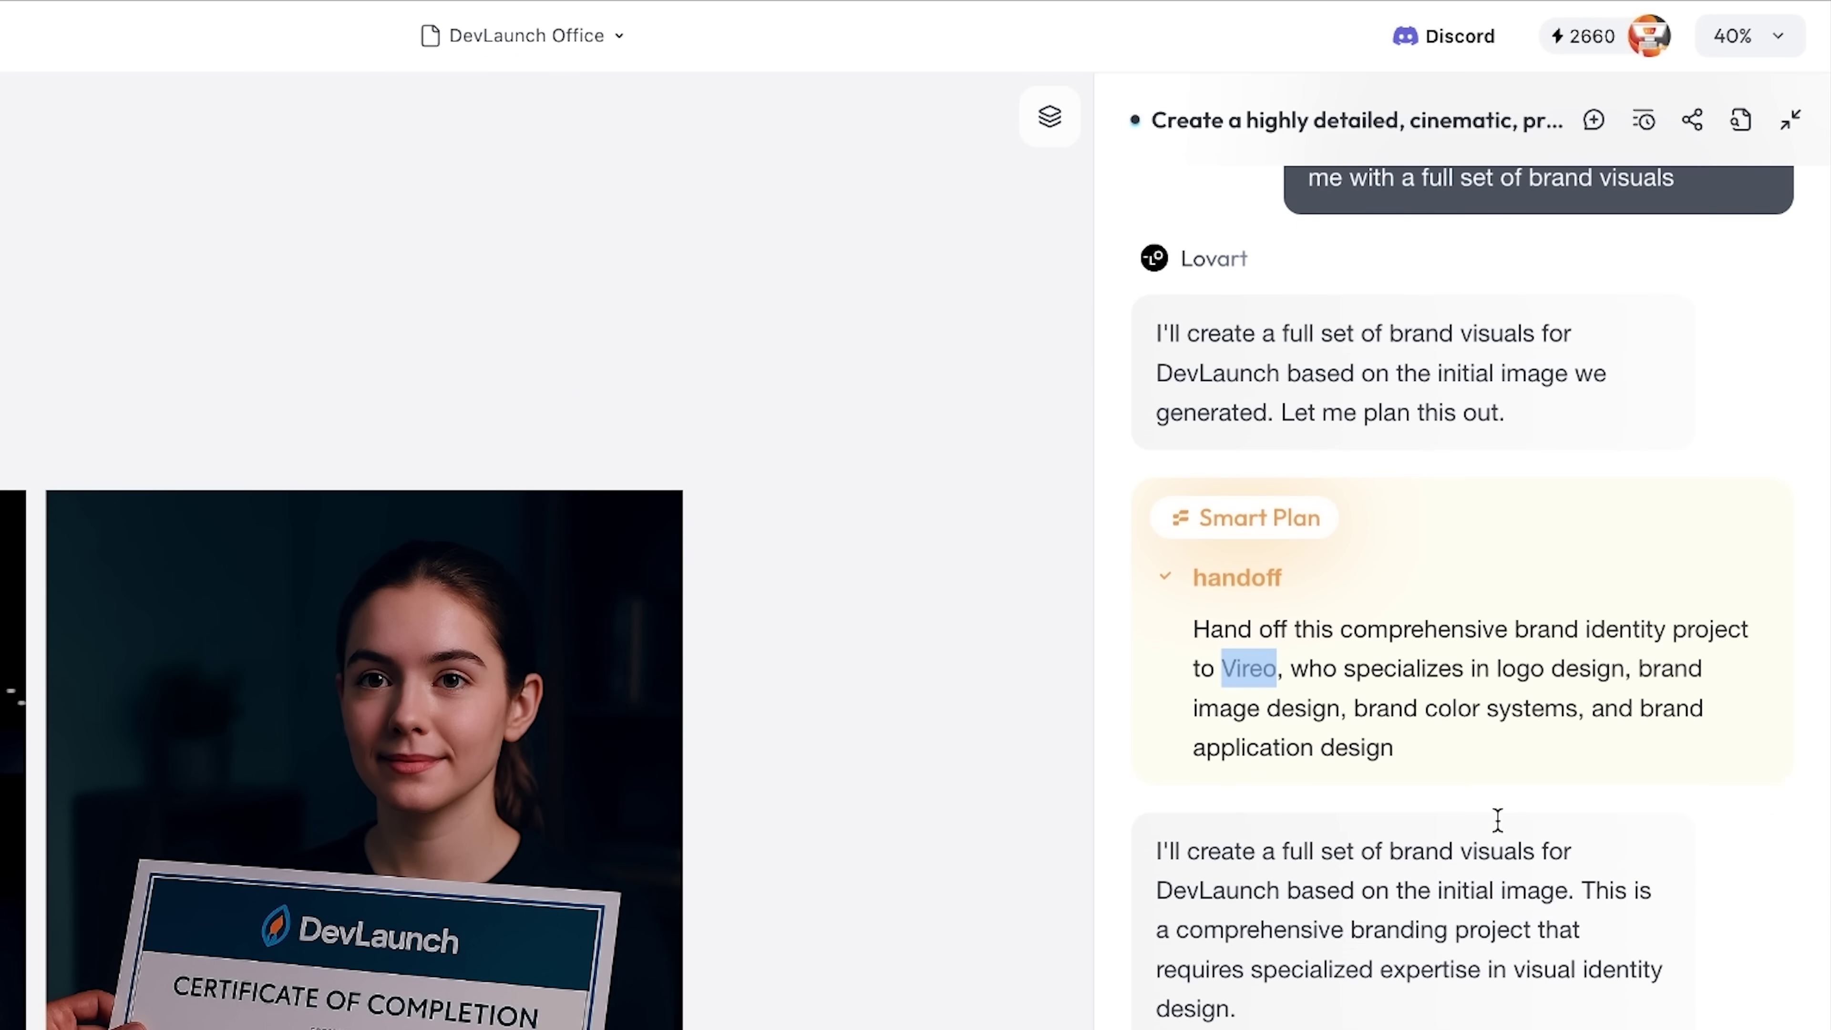
pyautogui.scroll(-6, 1373, 642)
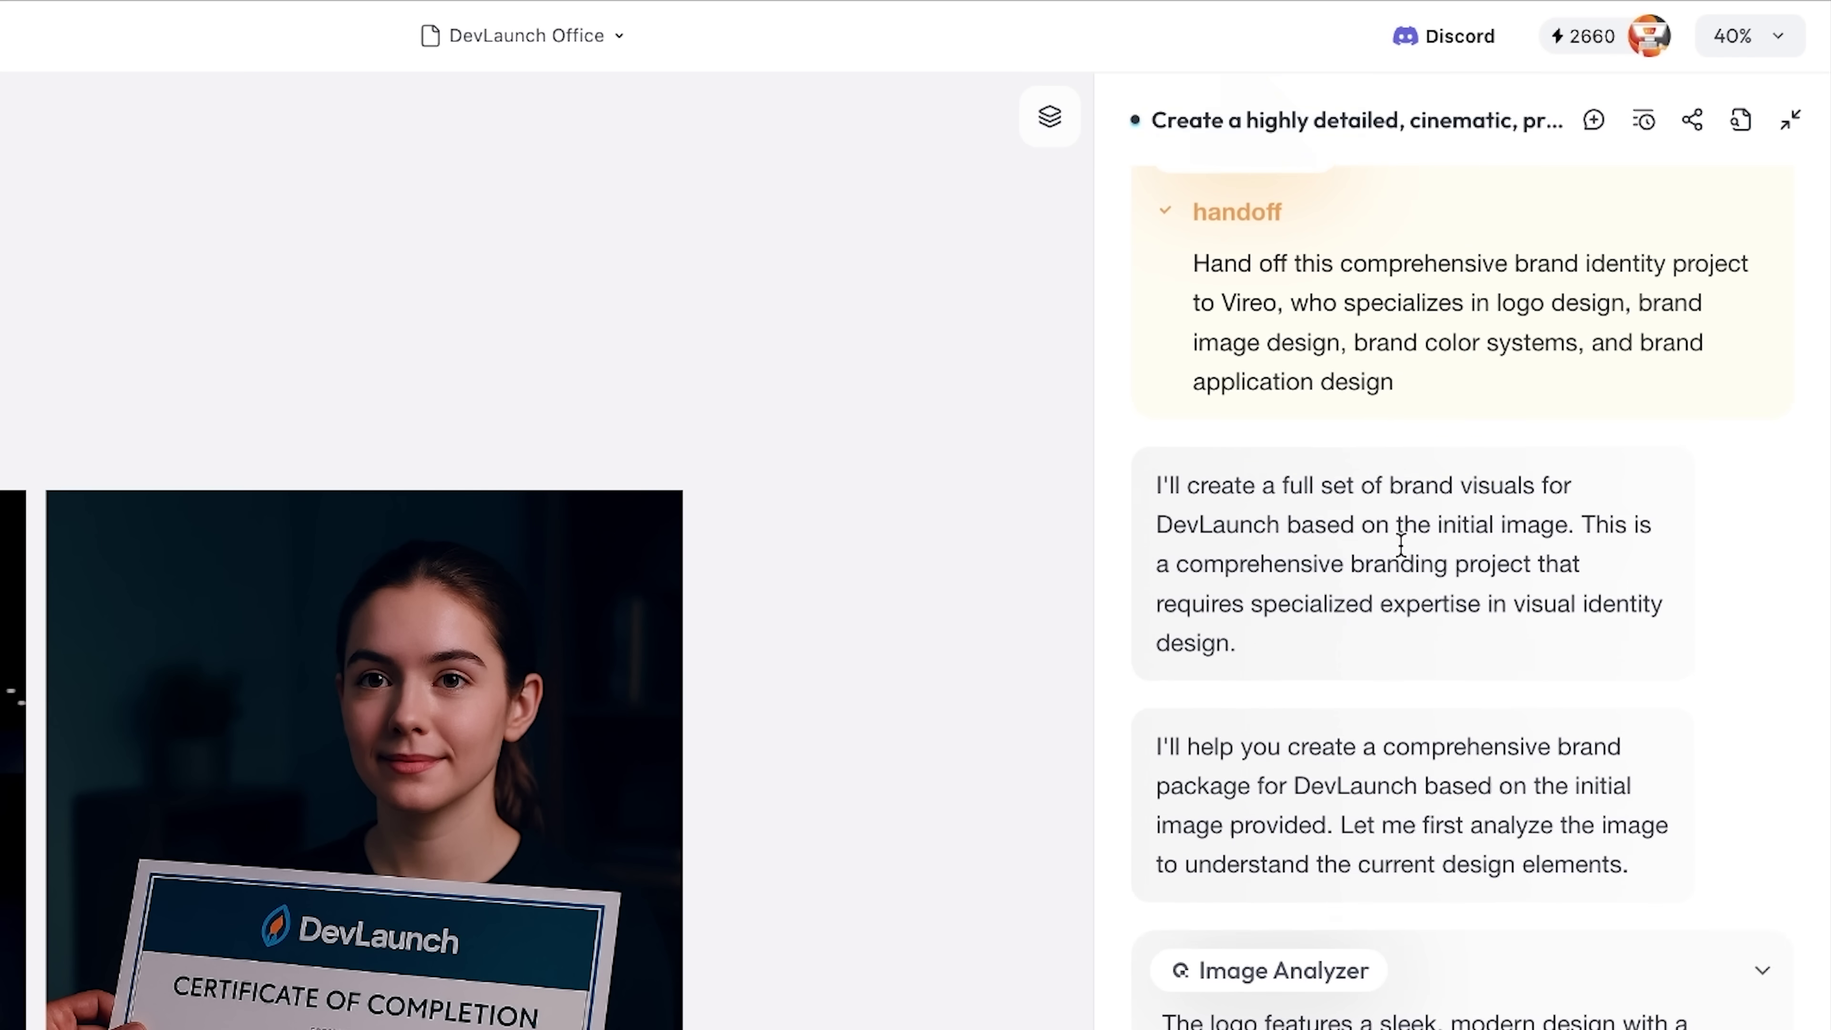
pyautogui.moveTo(1187, 417); pyautogui.dragTo(1458, 585)
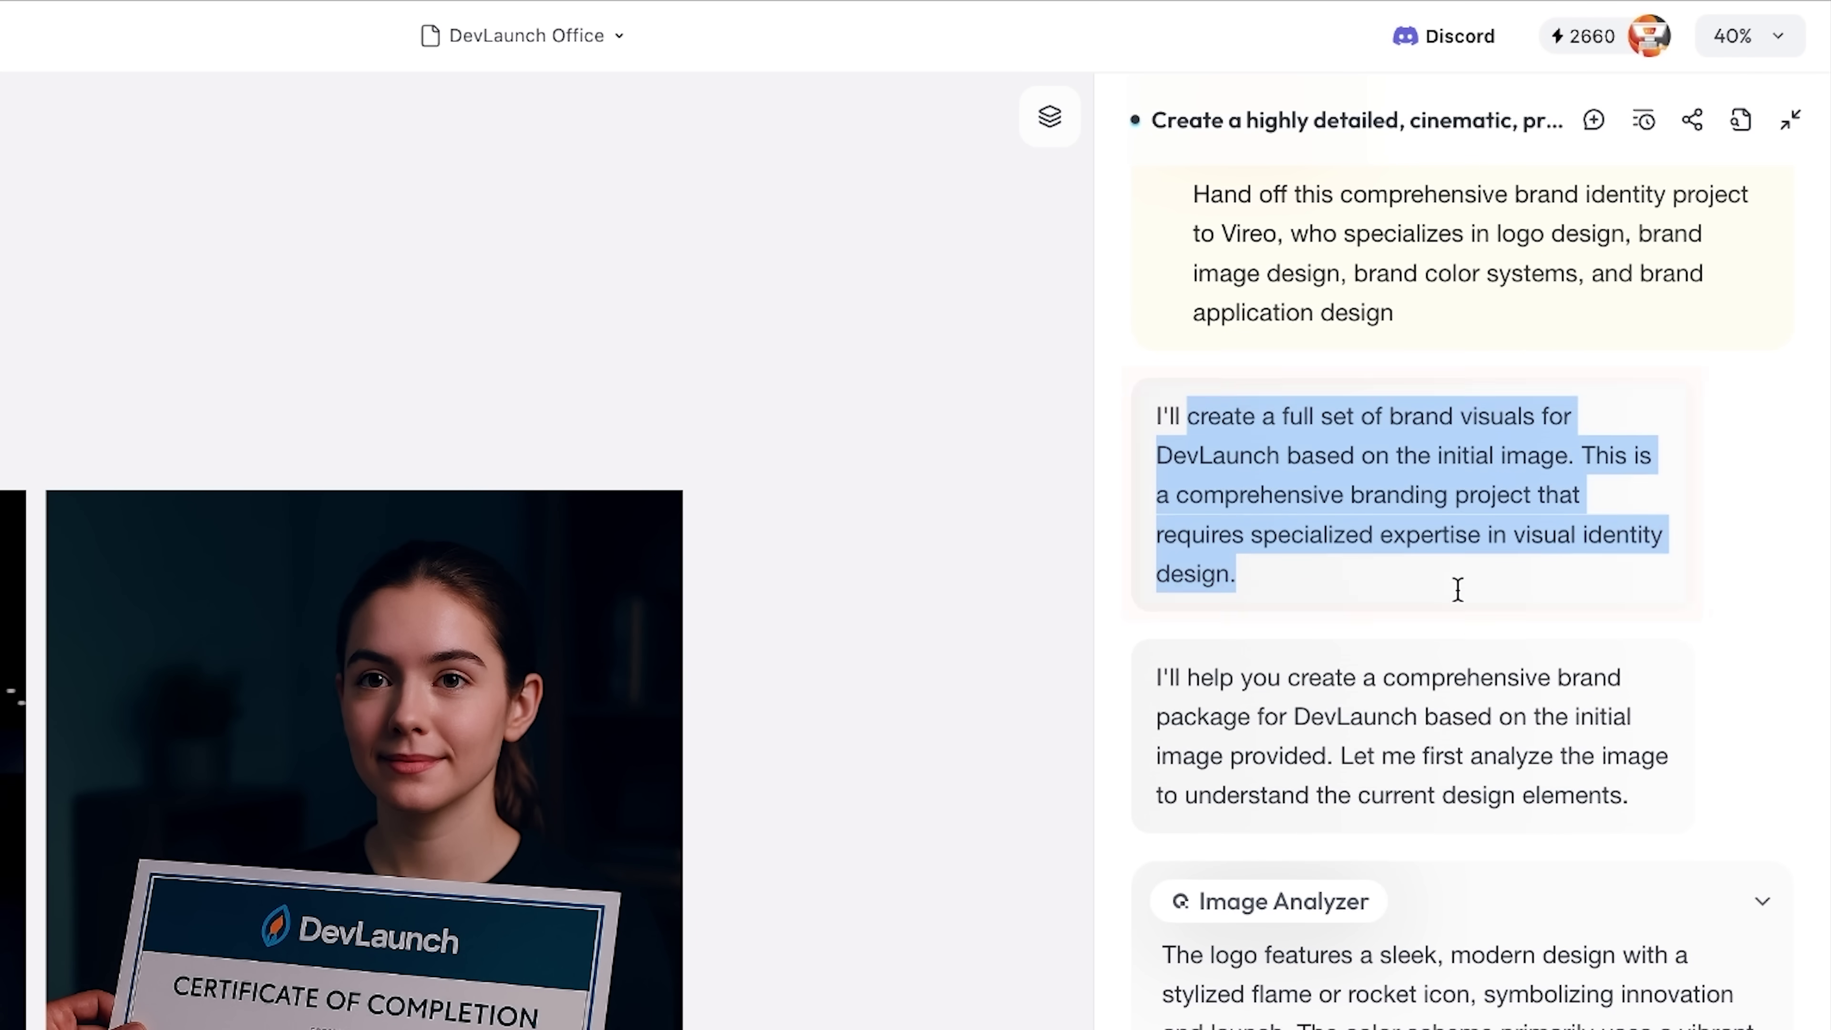
pyautogui.scroll(-7, 1456, 588)
pyautogui.scroll(-9, 1457, 588)
# Step: Continue down to the chat's finished brand package summary, from logos to hoodie and certificate
pyautogui.moveTo(1211, 599); pyautogui.dragTo(1666, 695)
pyautogui.scroll(-20, 1532, 572)
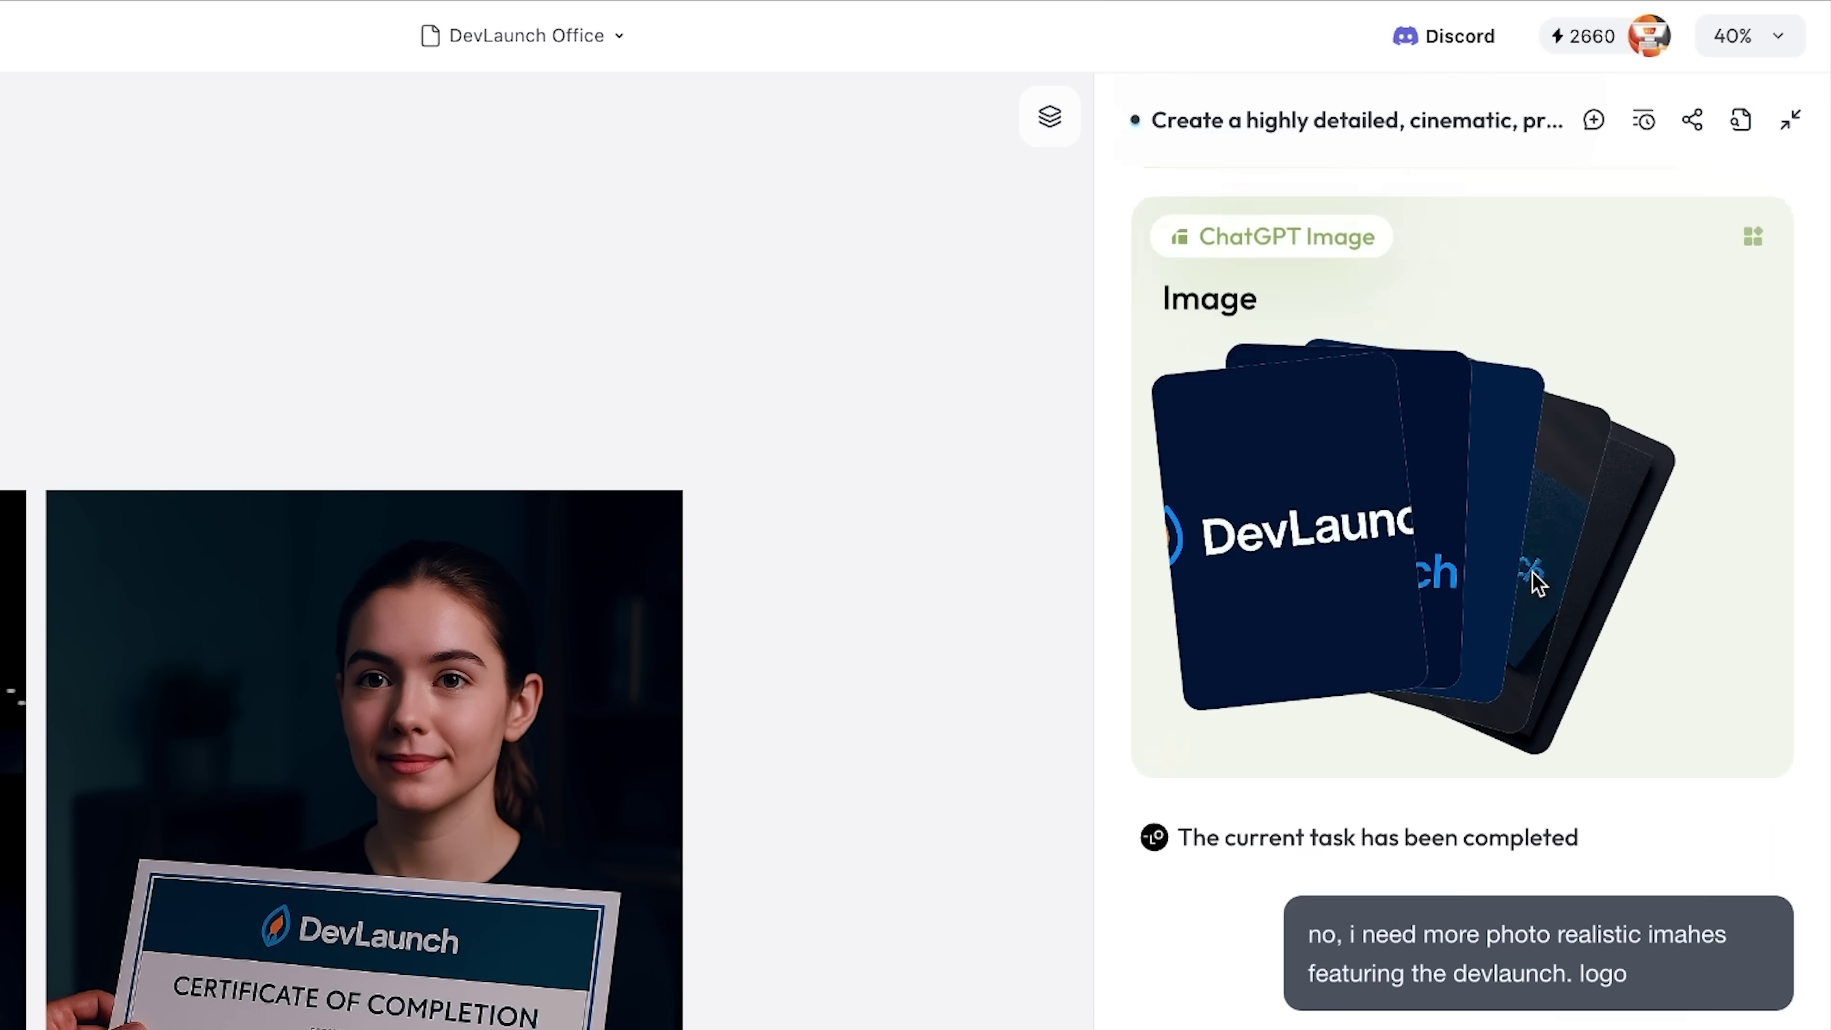
pyautogui.scroll(-4, 1534, 583)
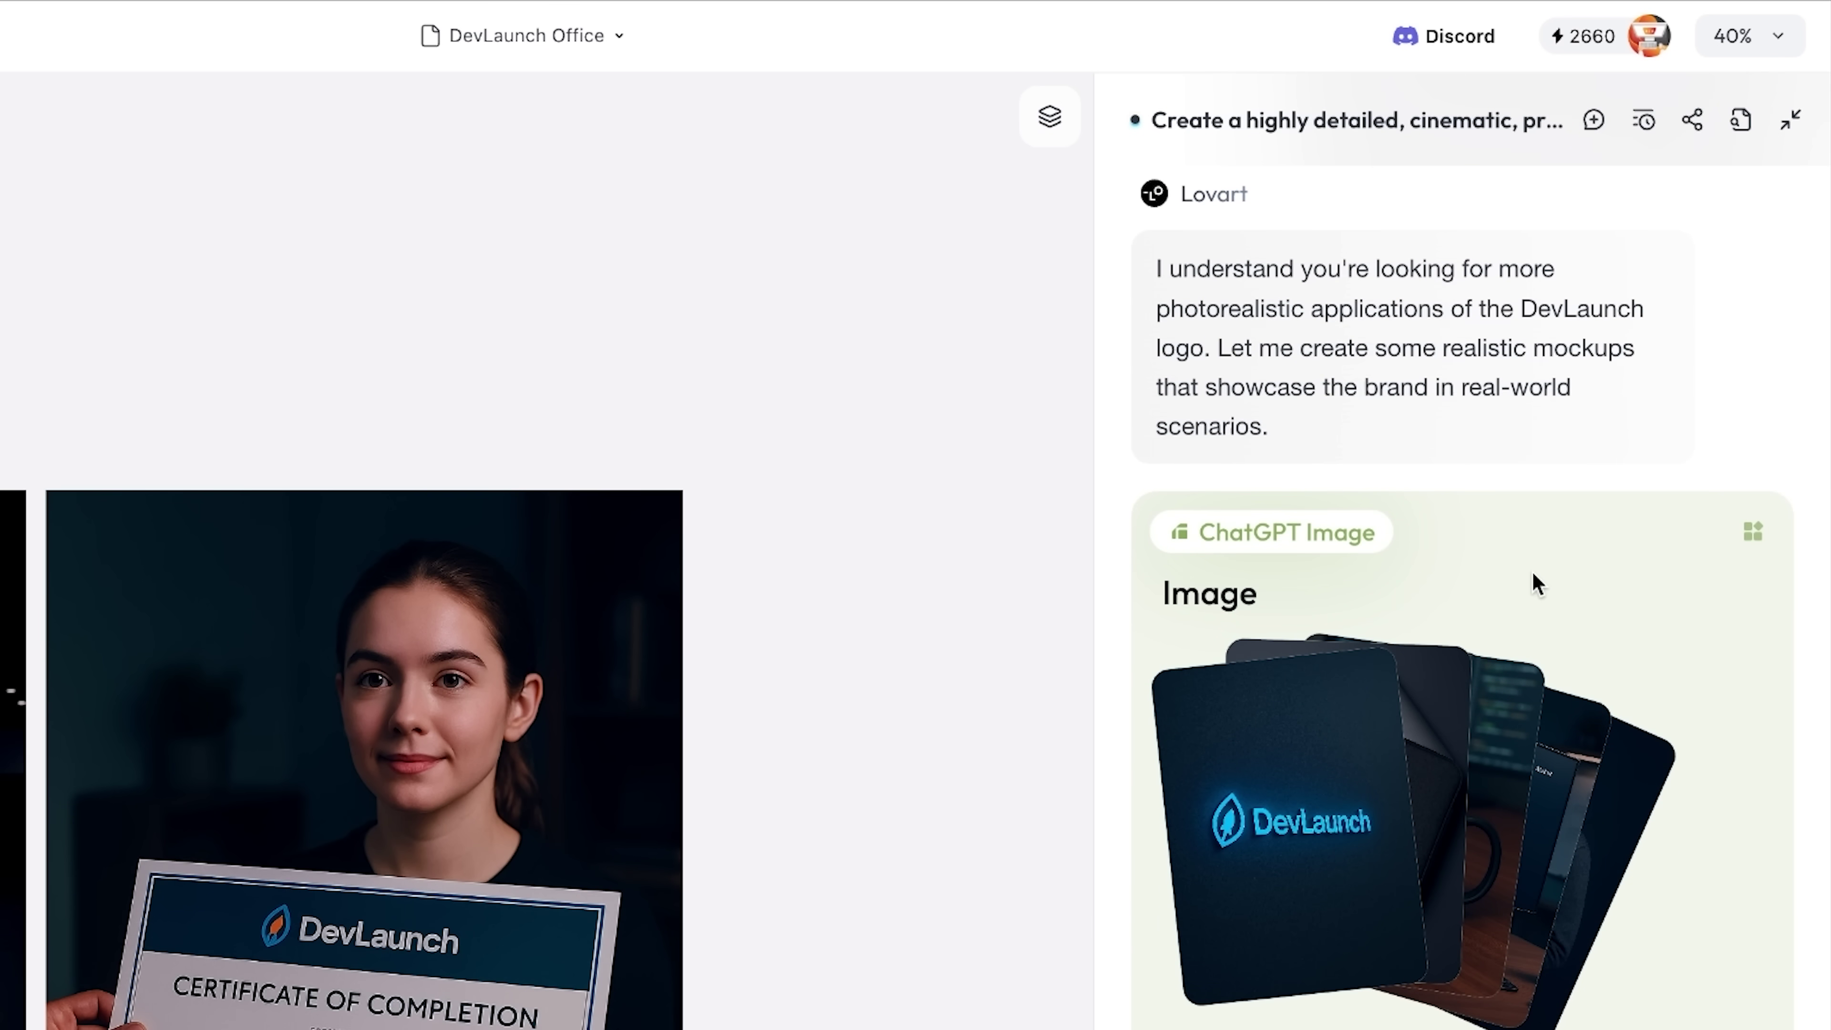
pyautogui.scroll(-5, 1463, 788)
pyautogui.scroll(6, 1413, 937)
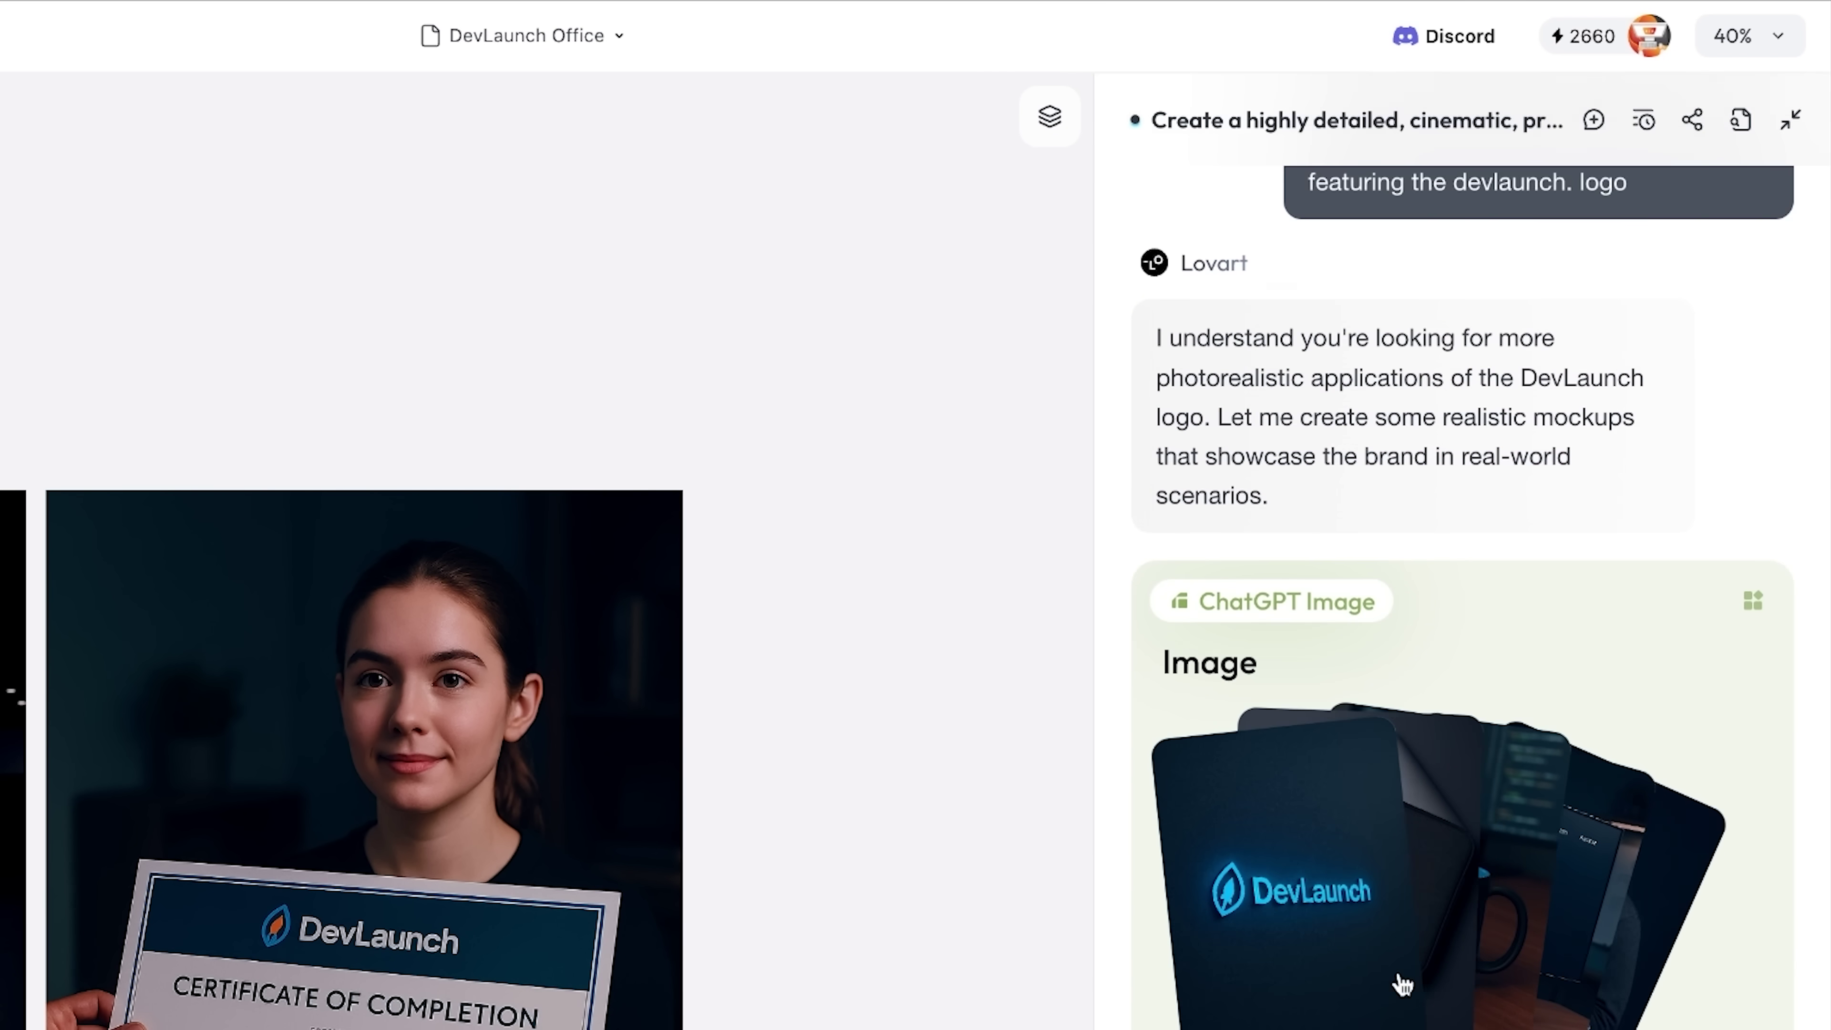
pyautogui.scroll(-20, 1416, 617)
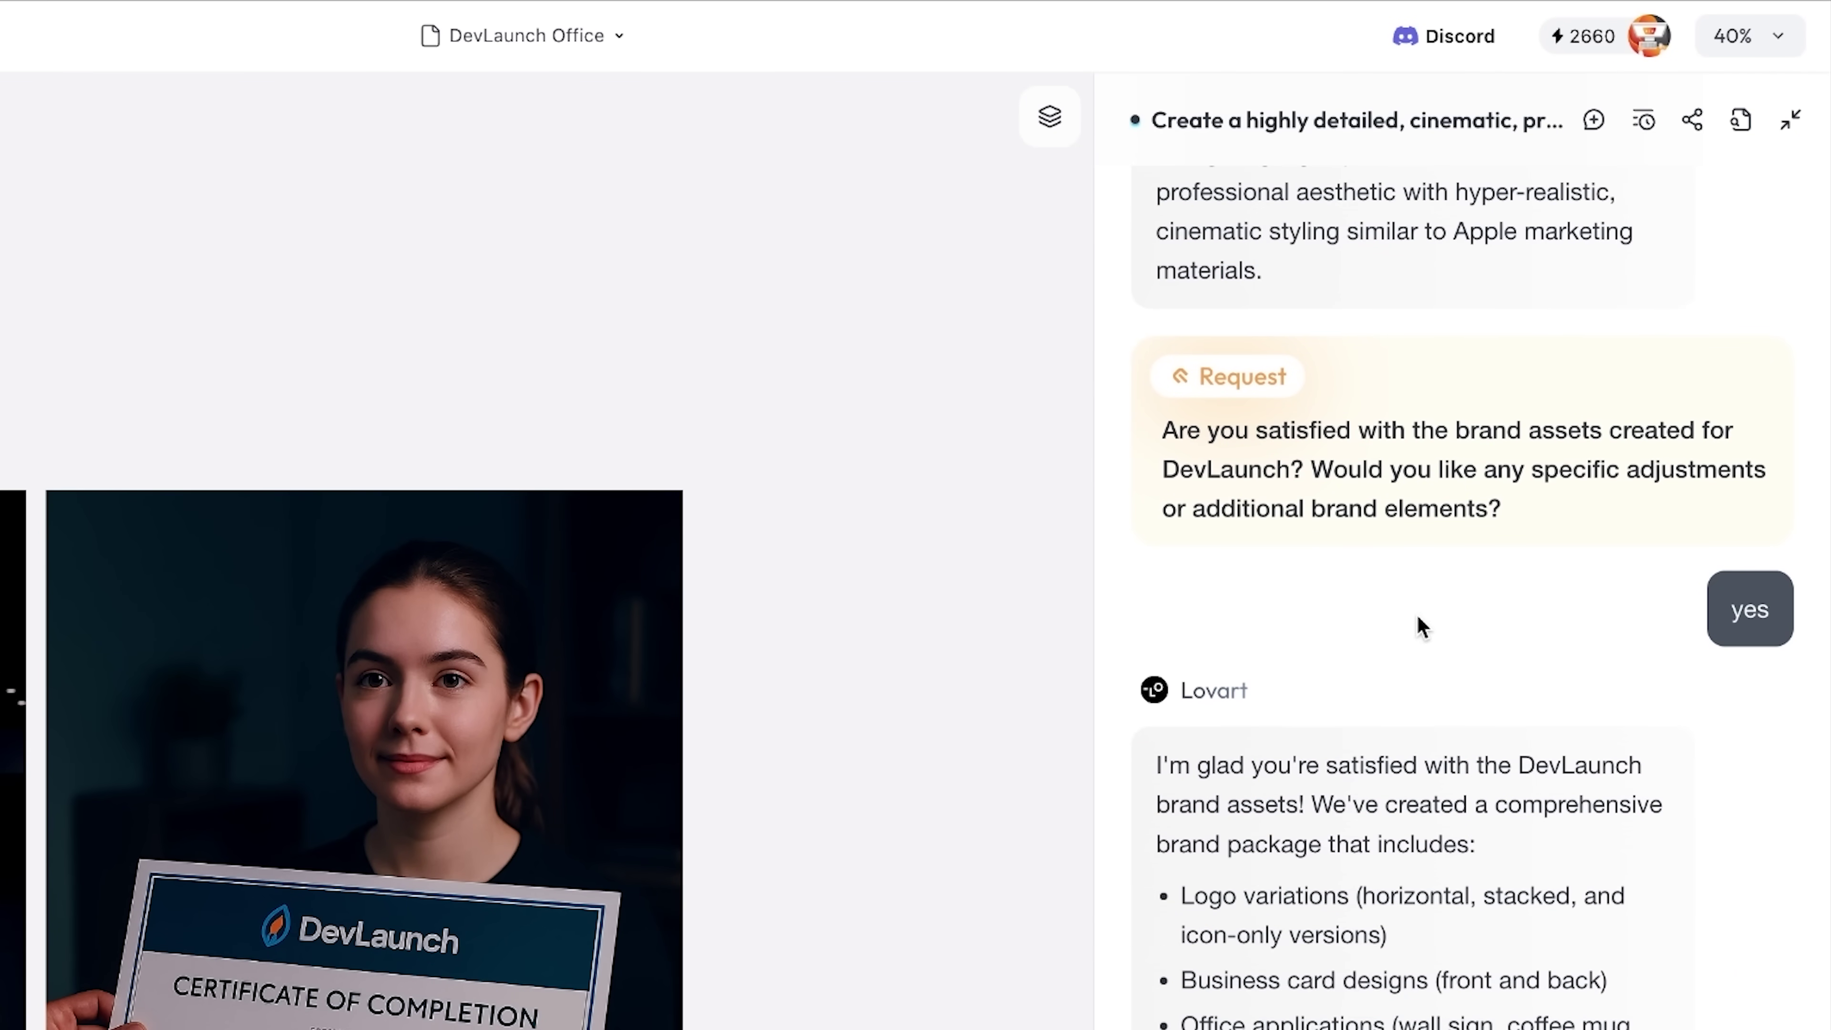
pyautogui.scroll(-2, 1418, 626)
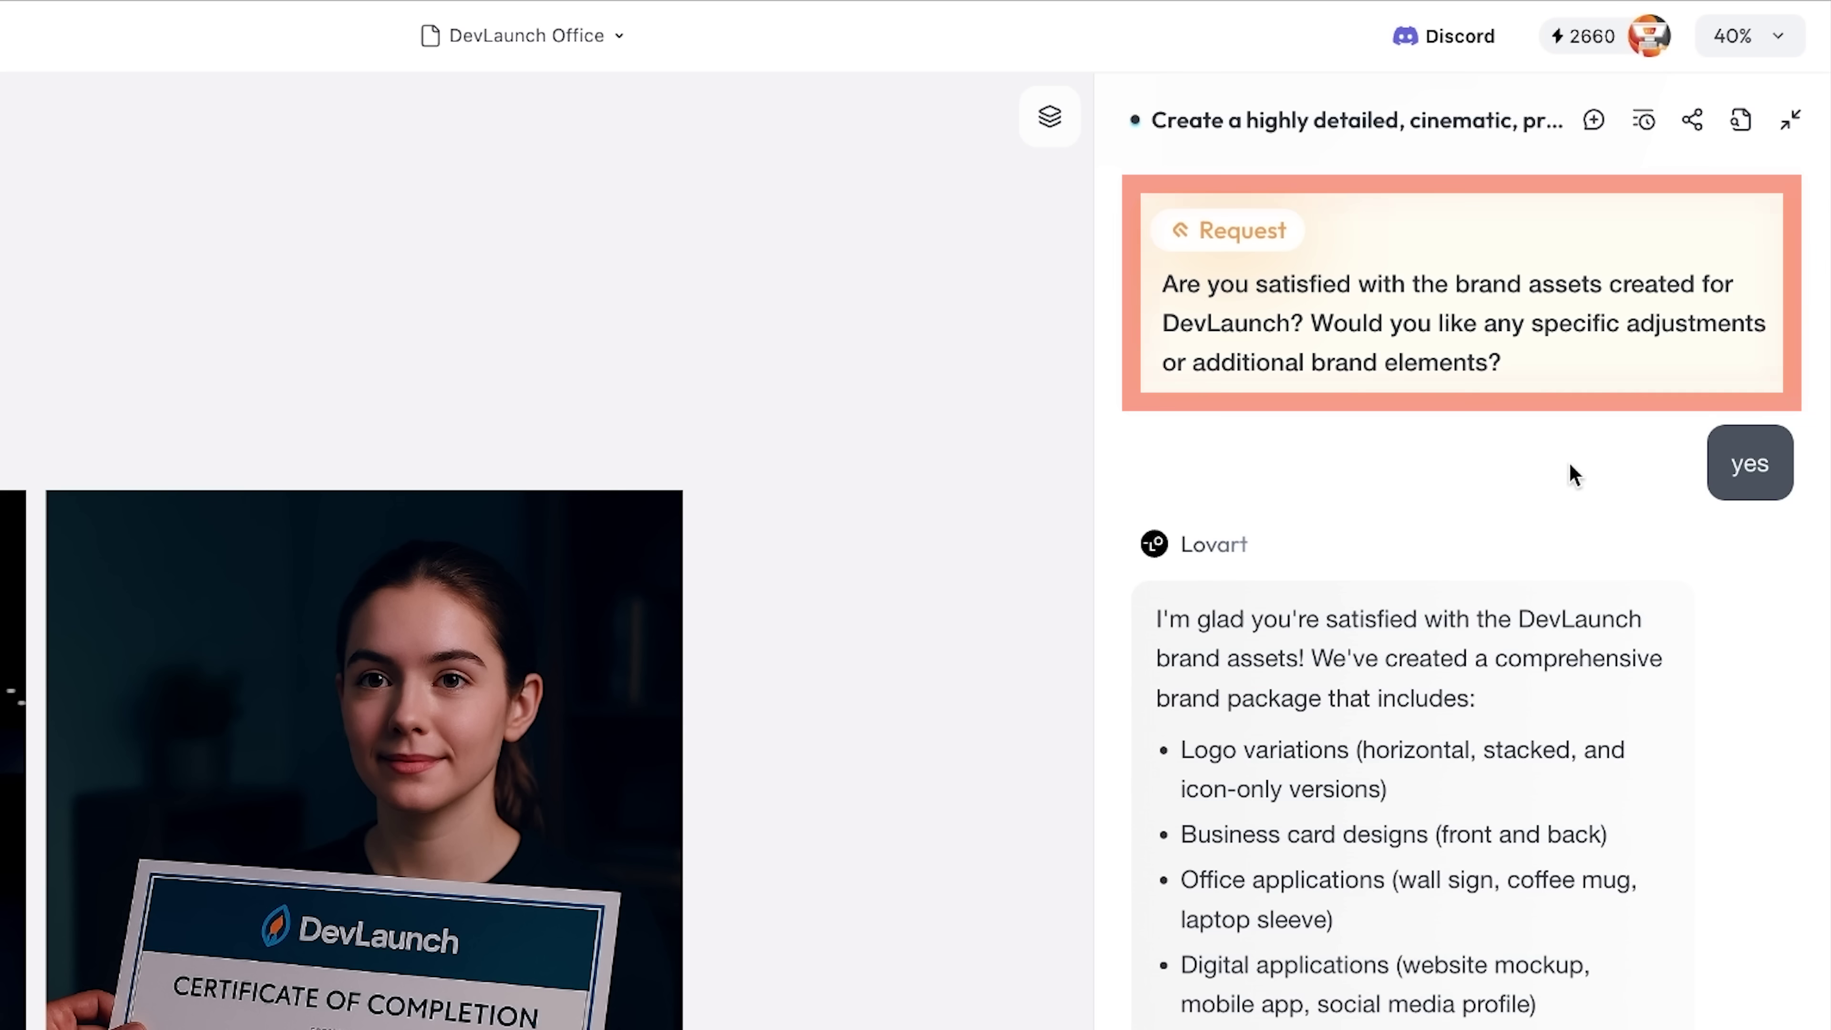
pyautogui.scroll(-6, 1463, 403)
pyautogui.scroll(1, 1463, 403)
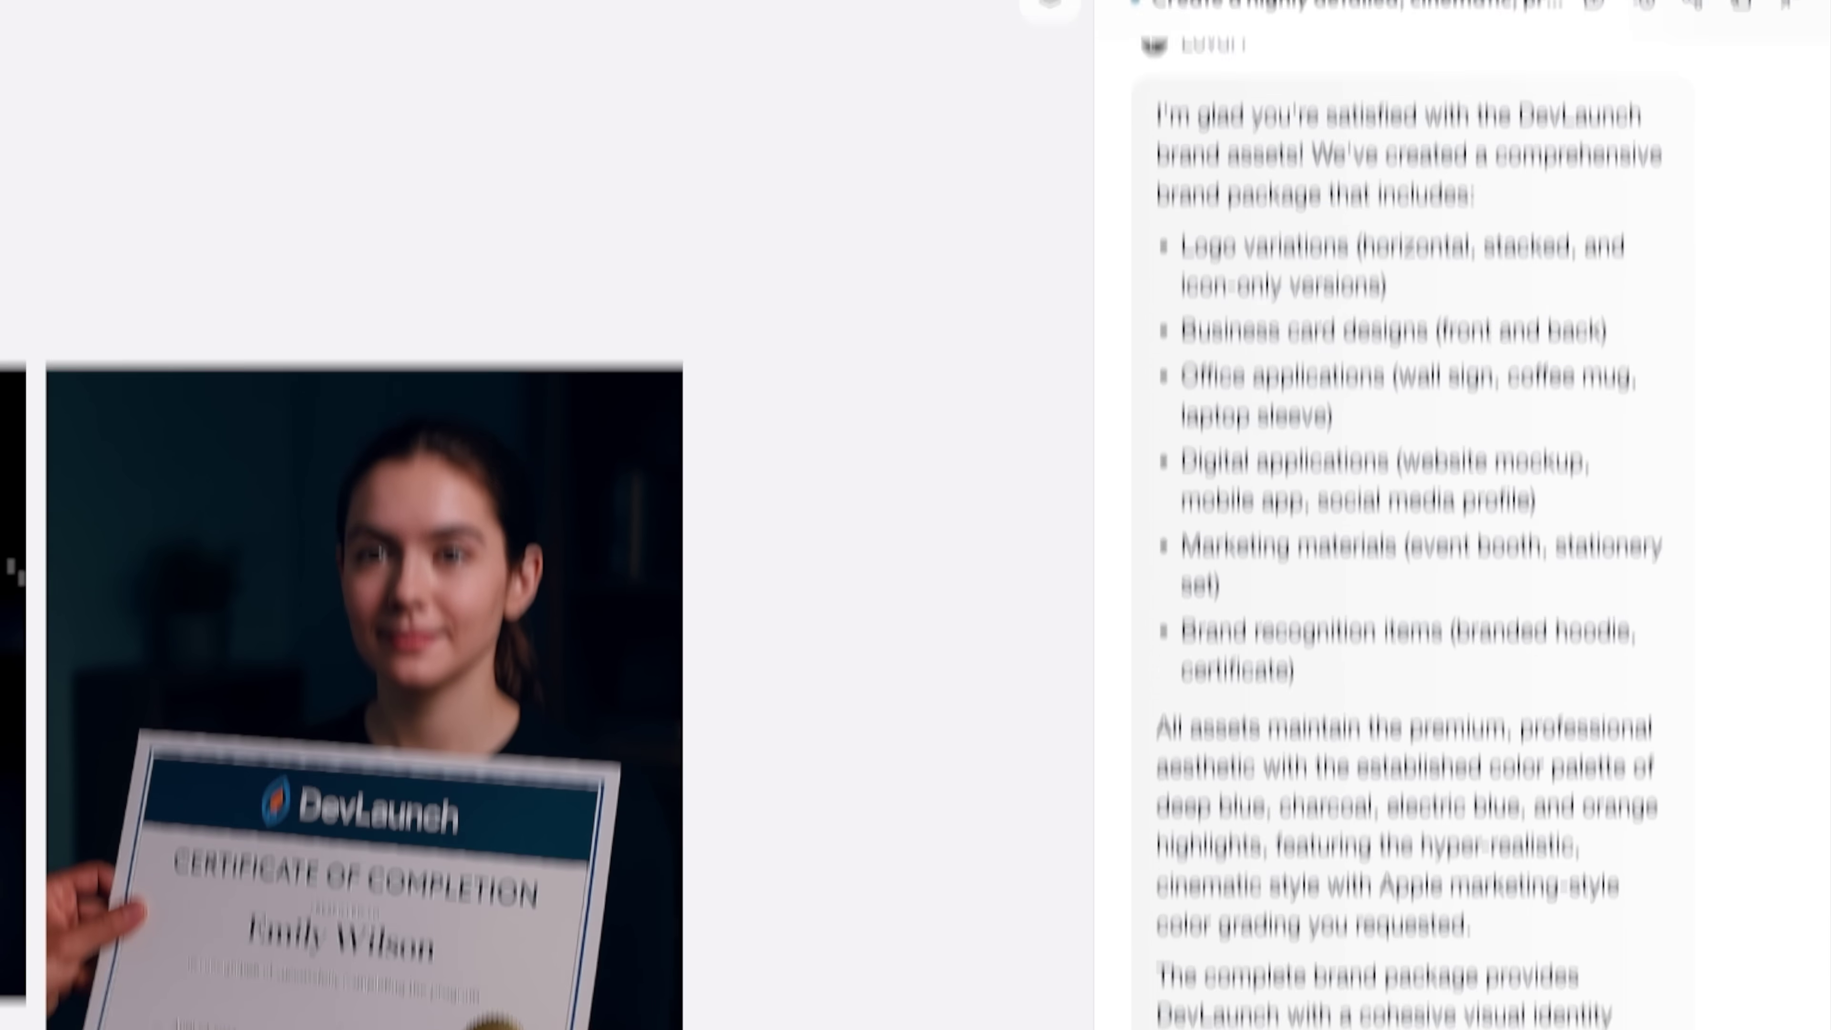
# Step: Turn on custom model selection and browse the image, video and 3D model lists
pyautogui.click(1352, 961)
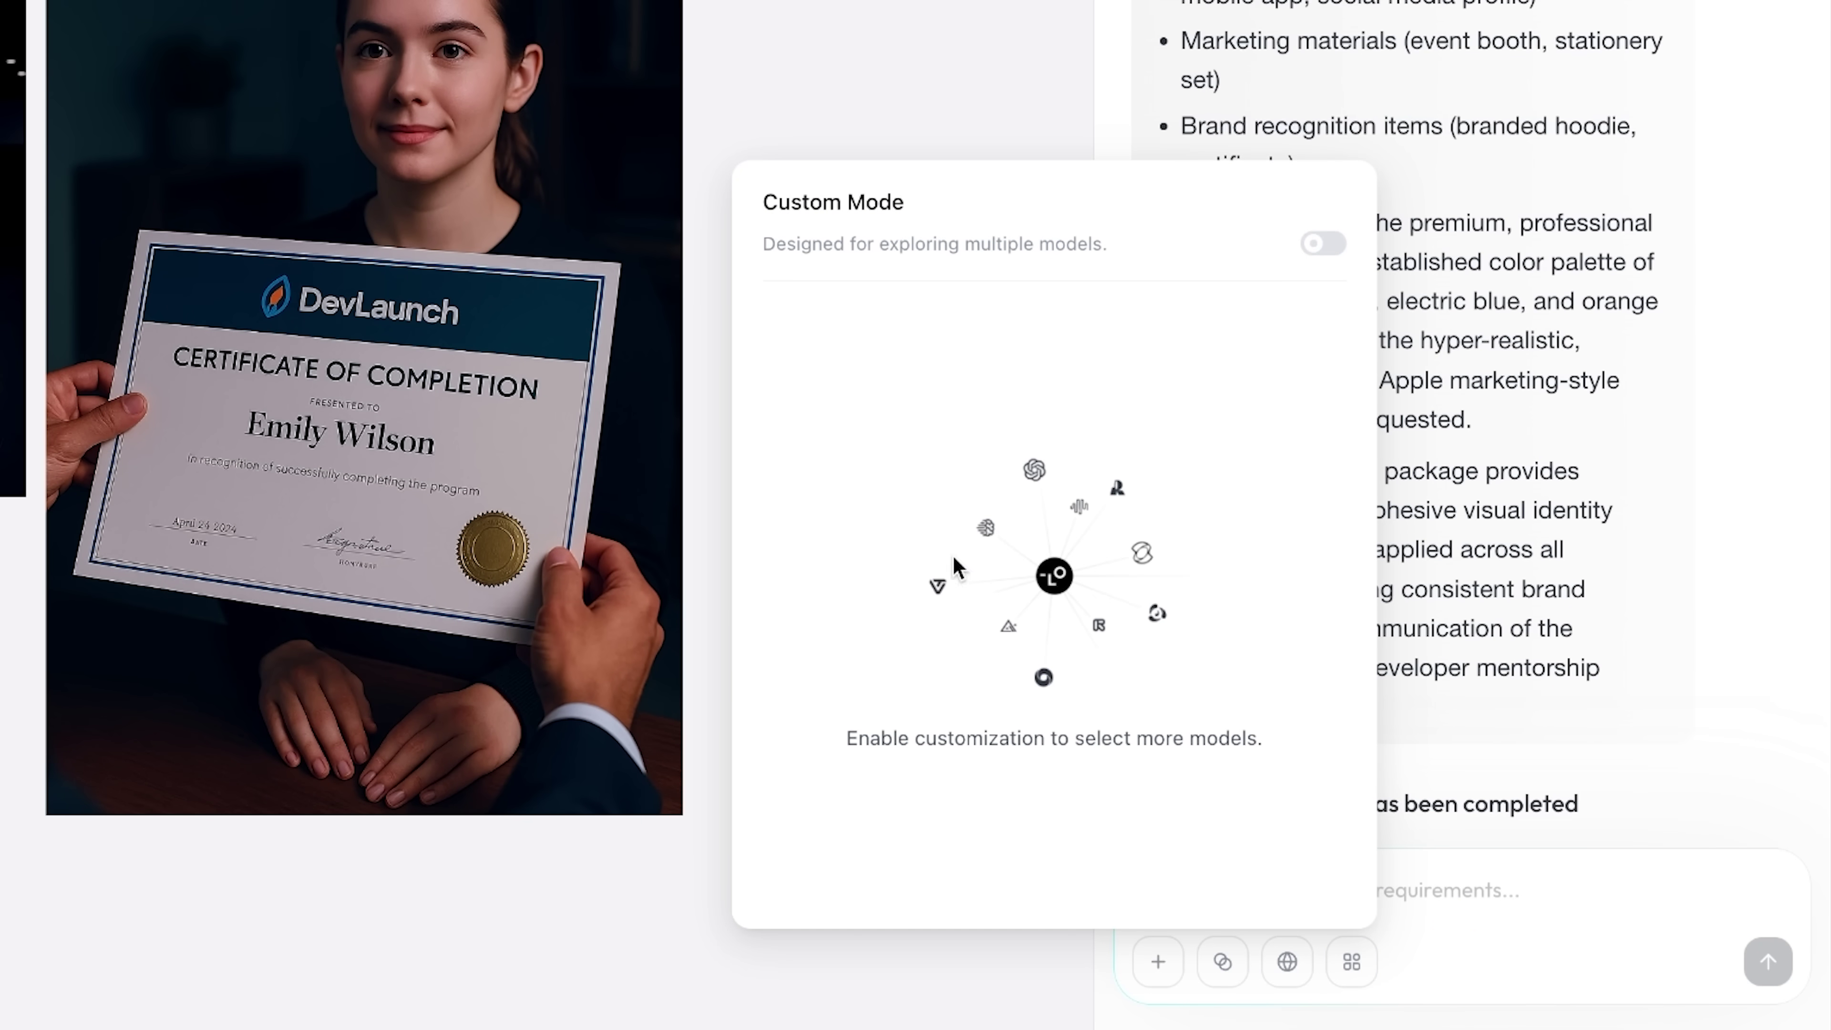
pyautogui.click(1324, 245)
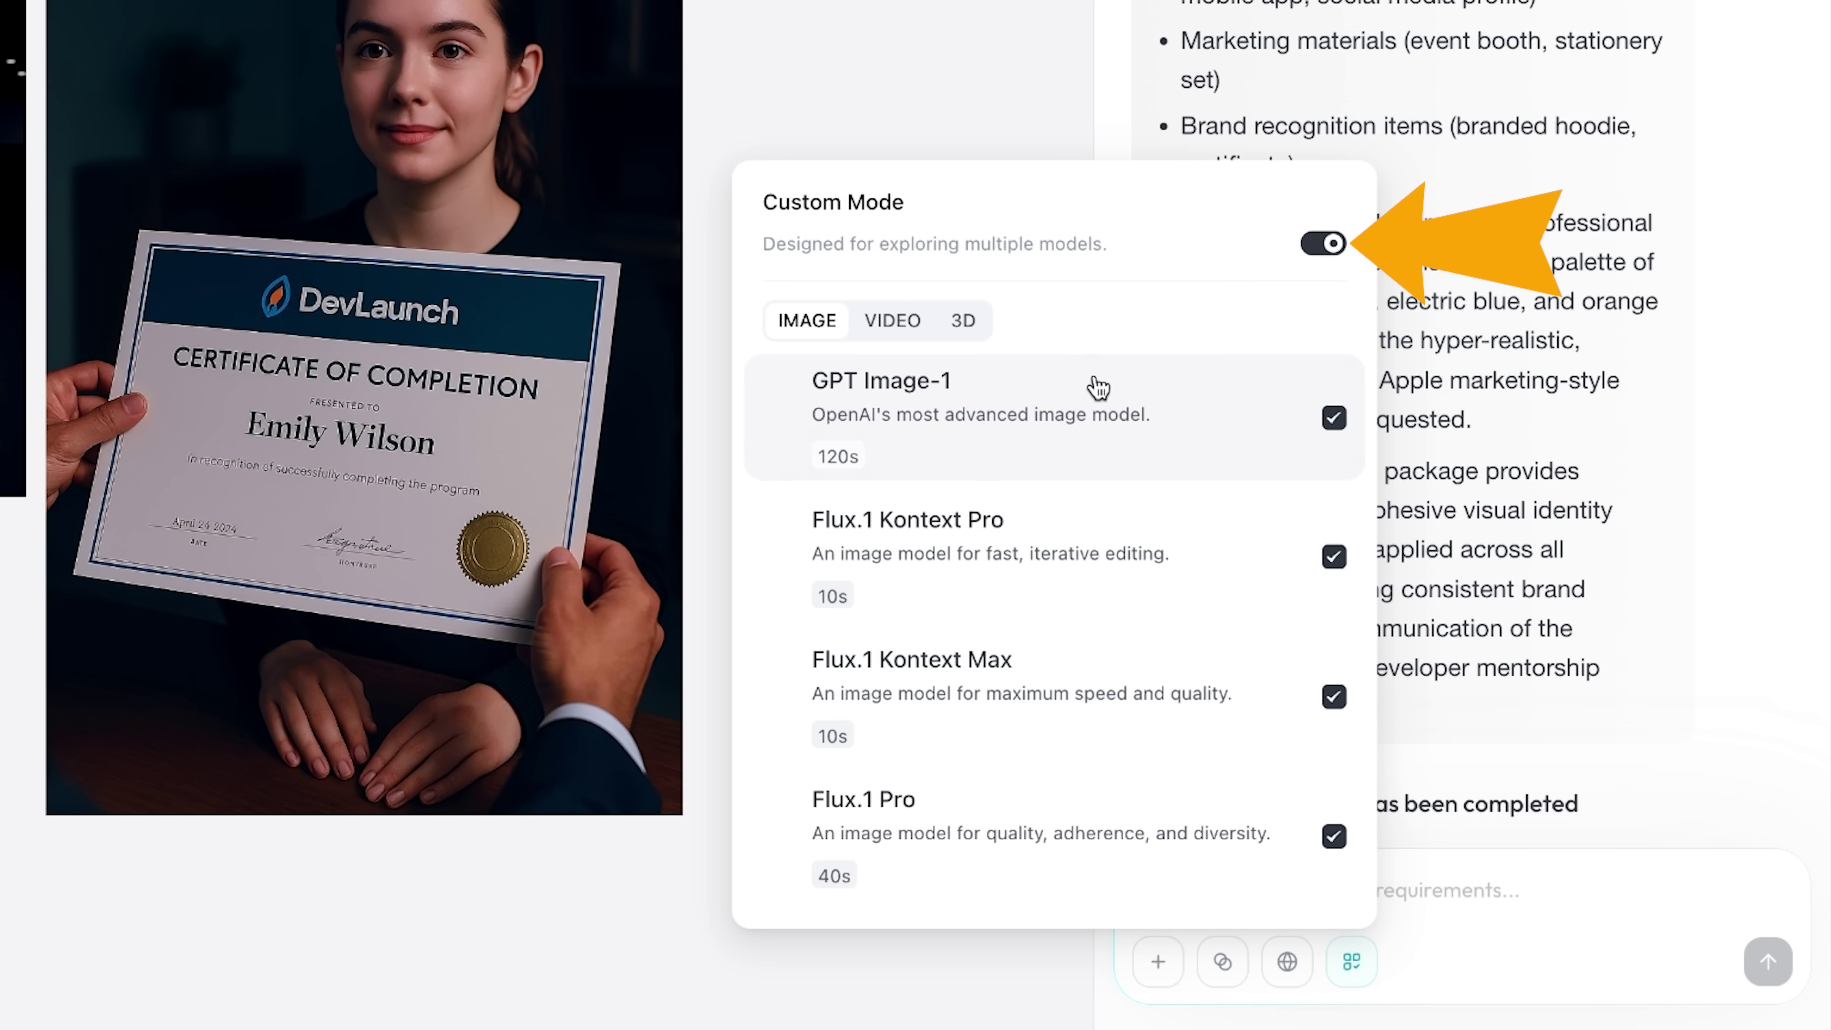
pyautogui.scroll(-7, 1095, 388)
pyautogui.scroll(3, 1059, 635)
pyautogui.scroll(3, 1060, 635)
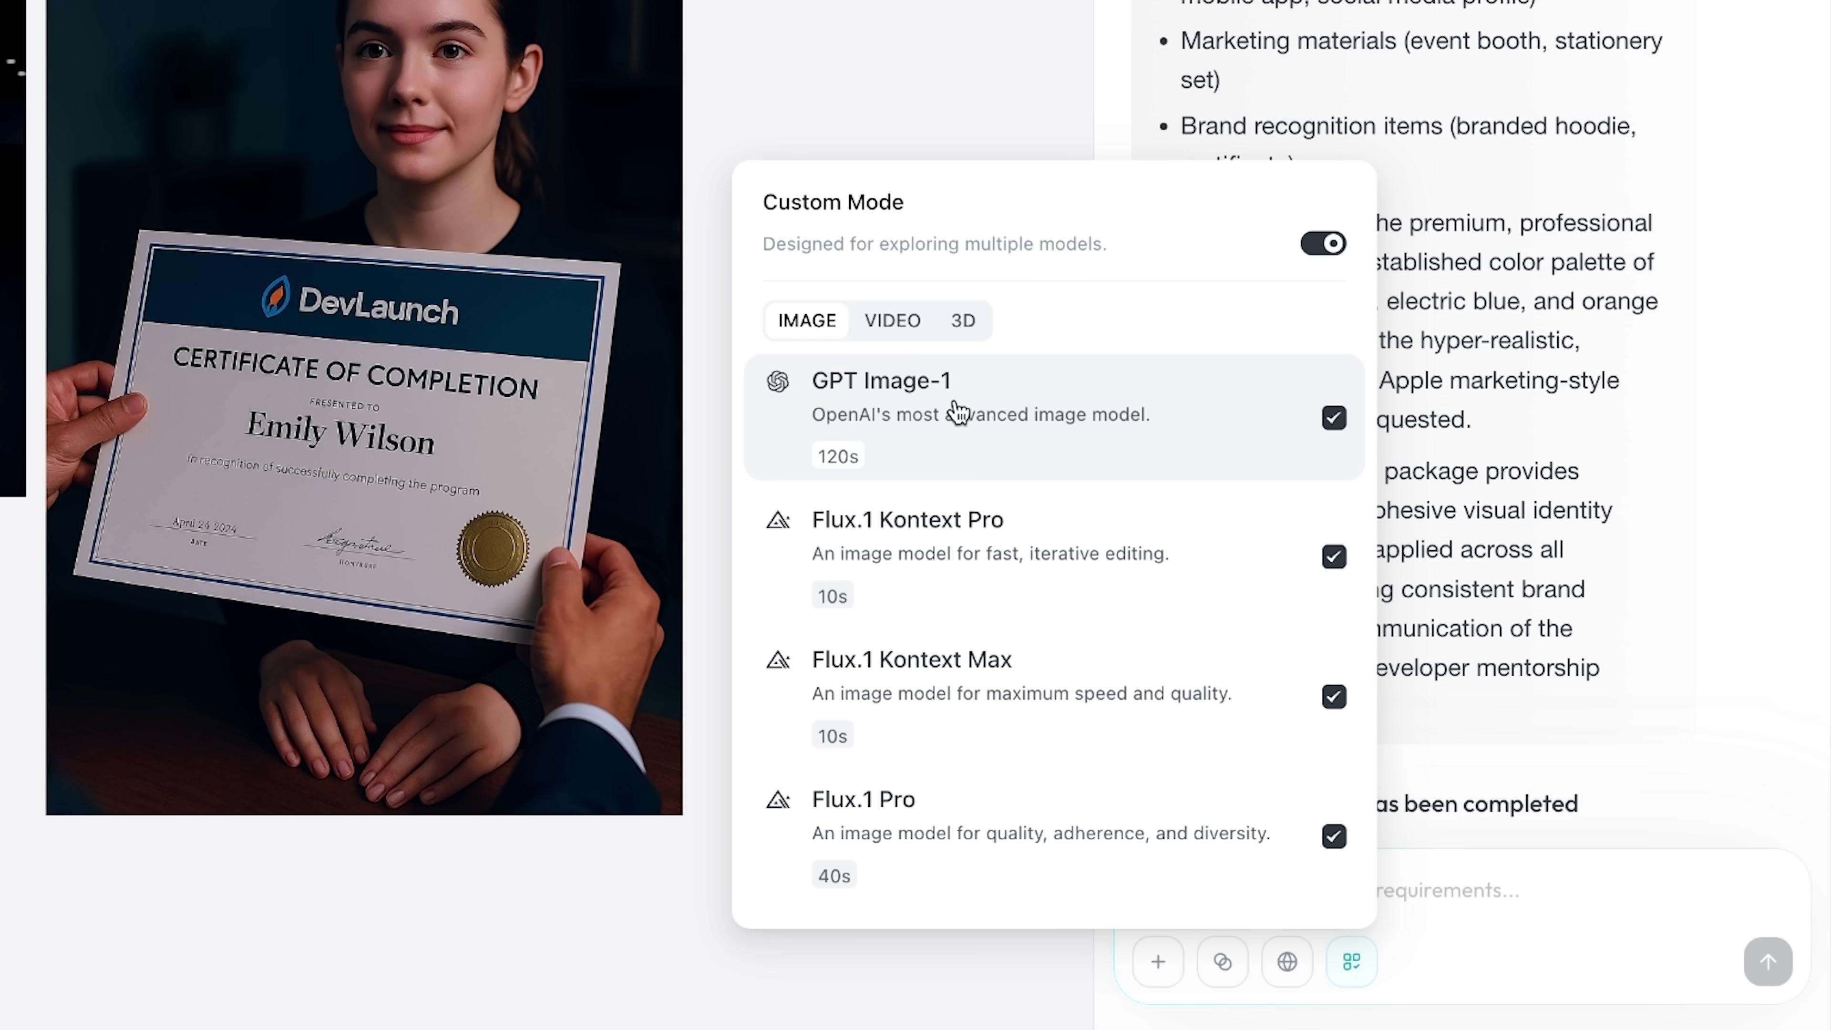
pyautogui.click(894, 321)
pyautogui.click(965, 323)
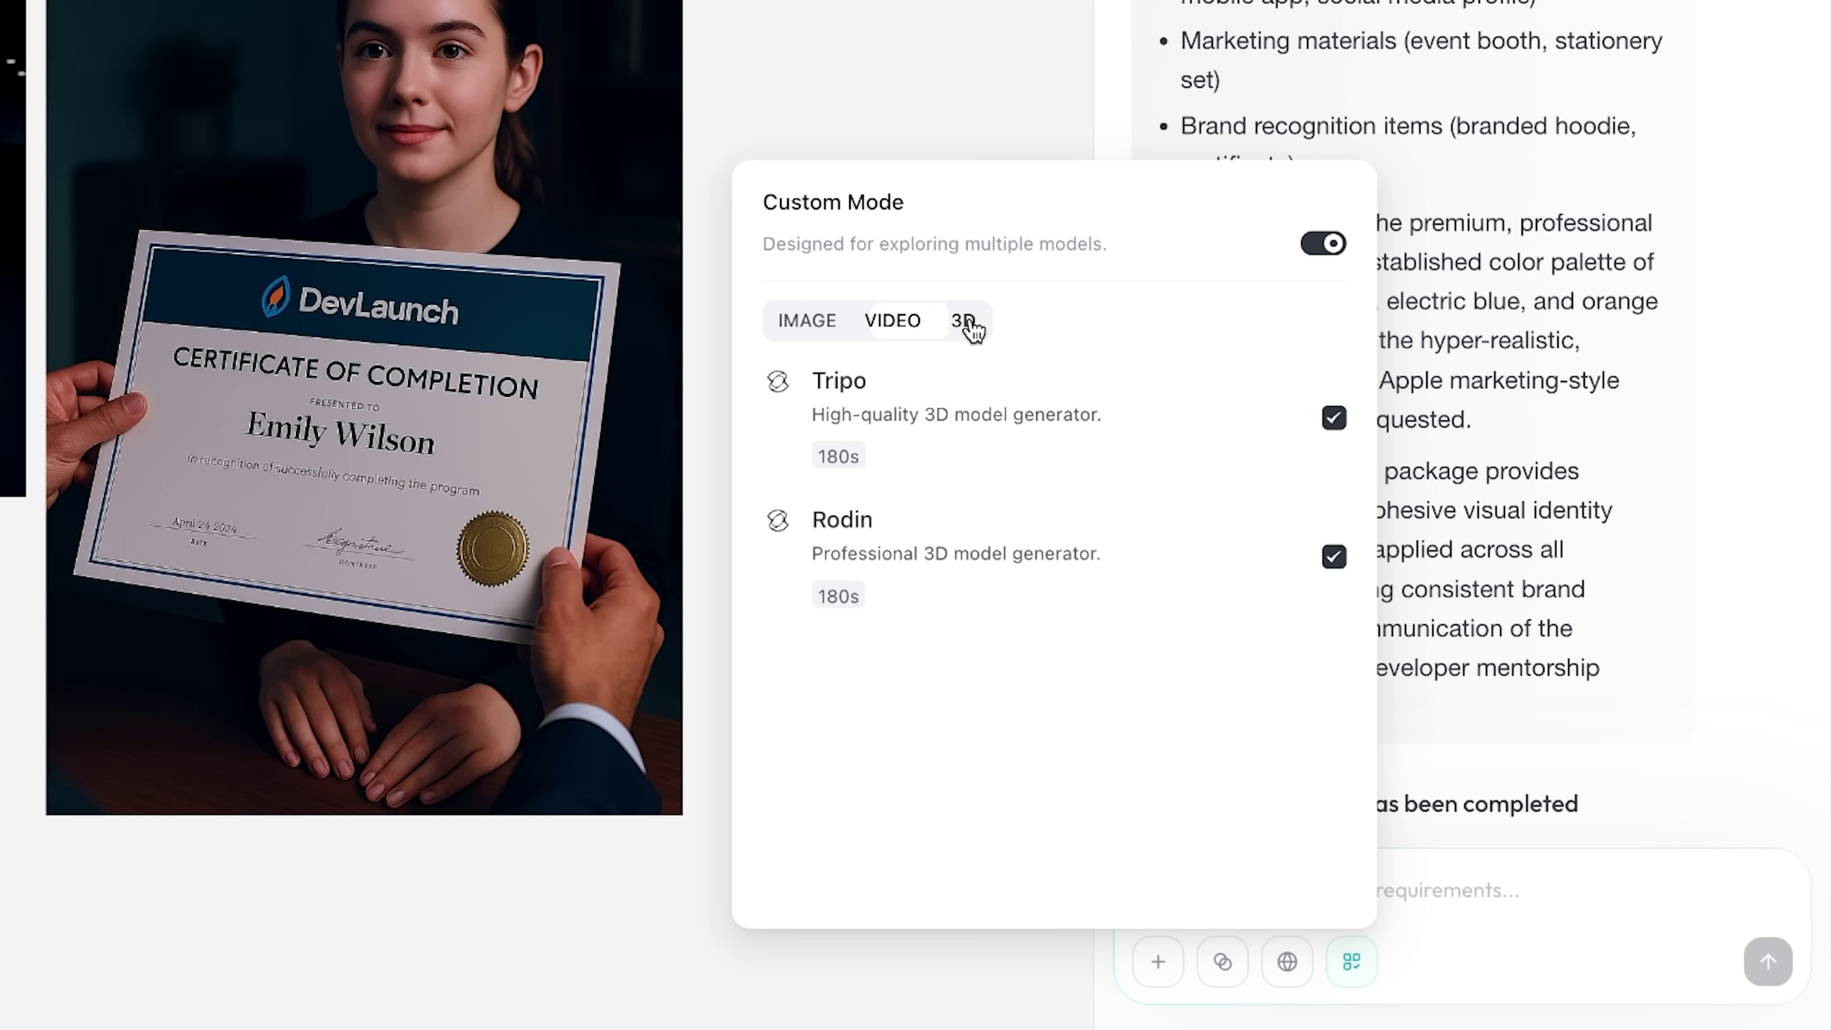
pyautogui.click(806, 333)
pyautogui.scroll(-5, 994, 521)
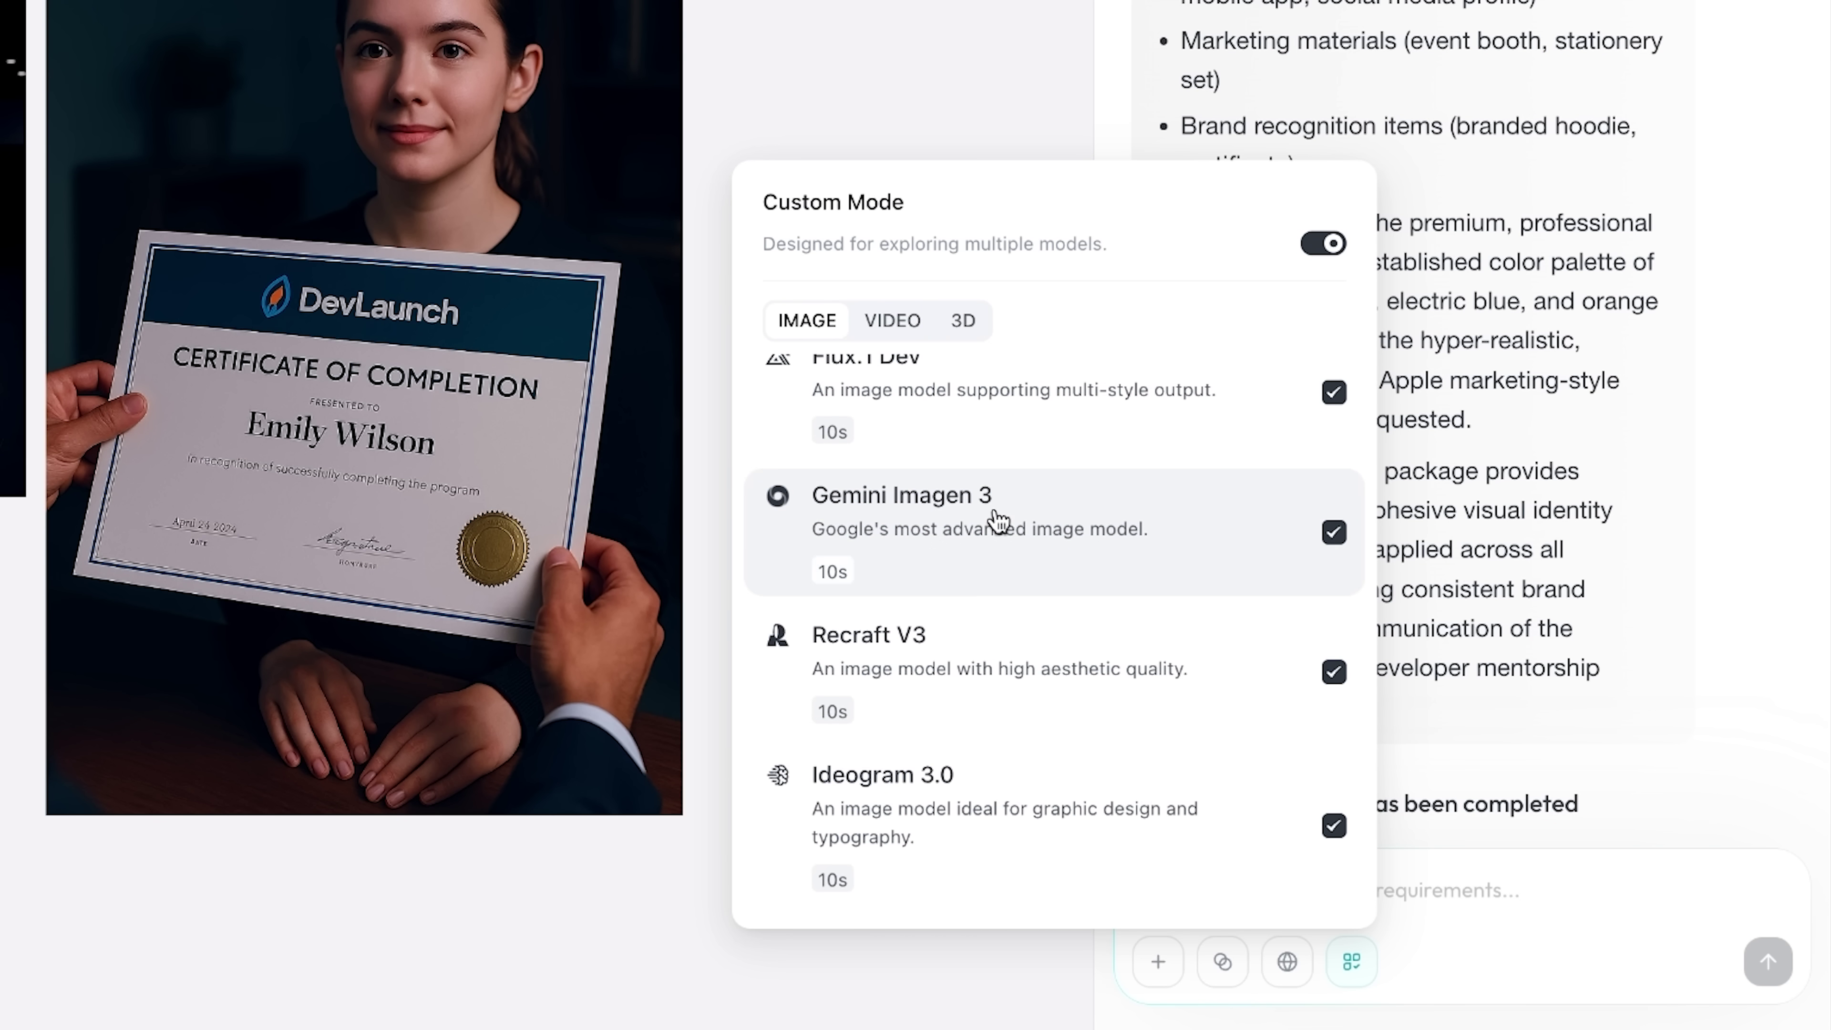
pyautogui.scroll(5, 1144, 772)
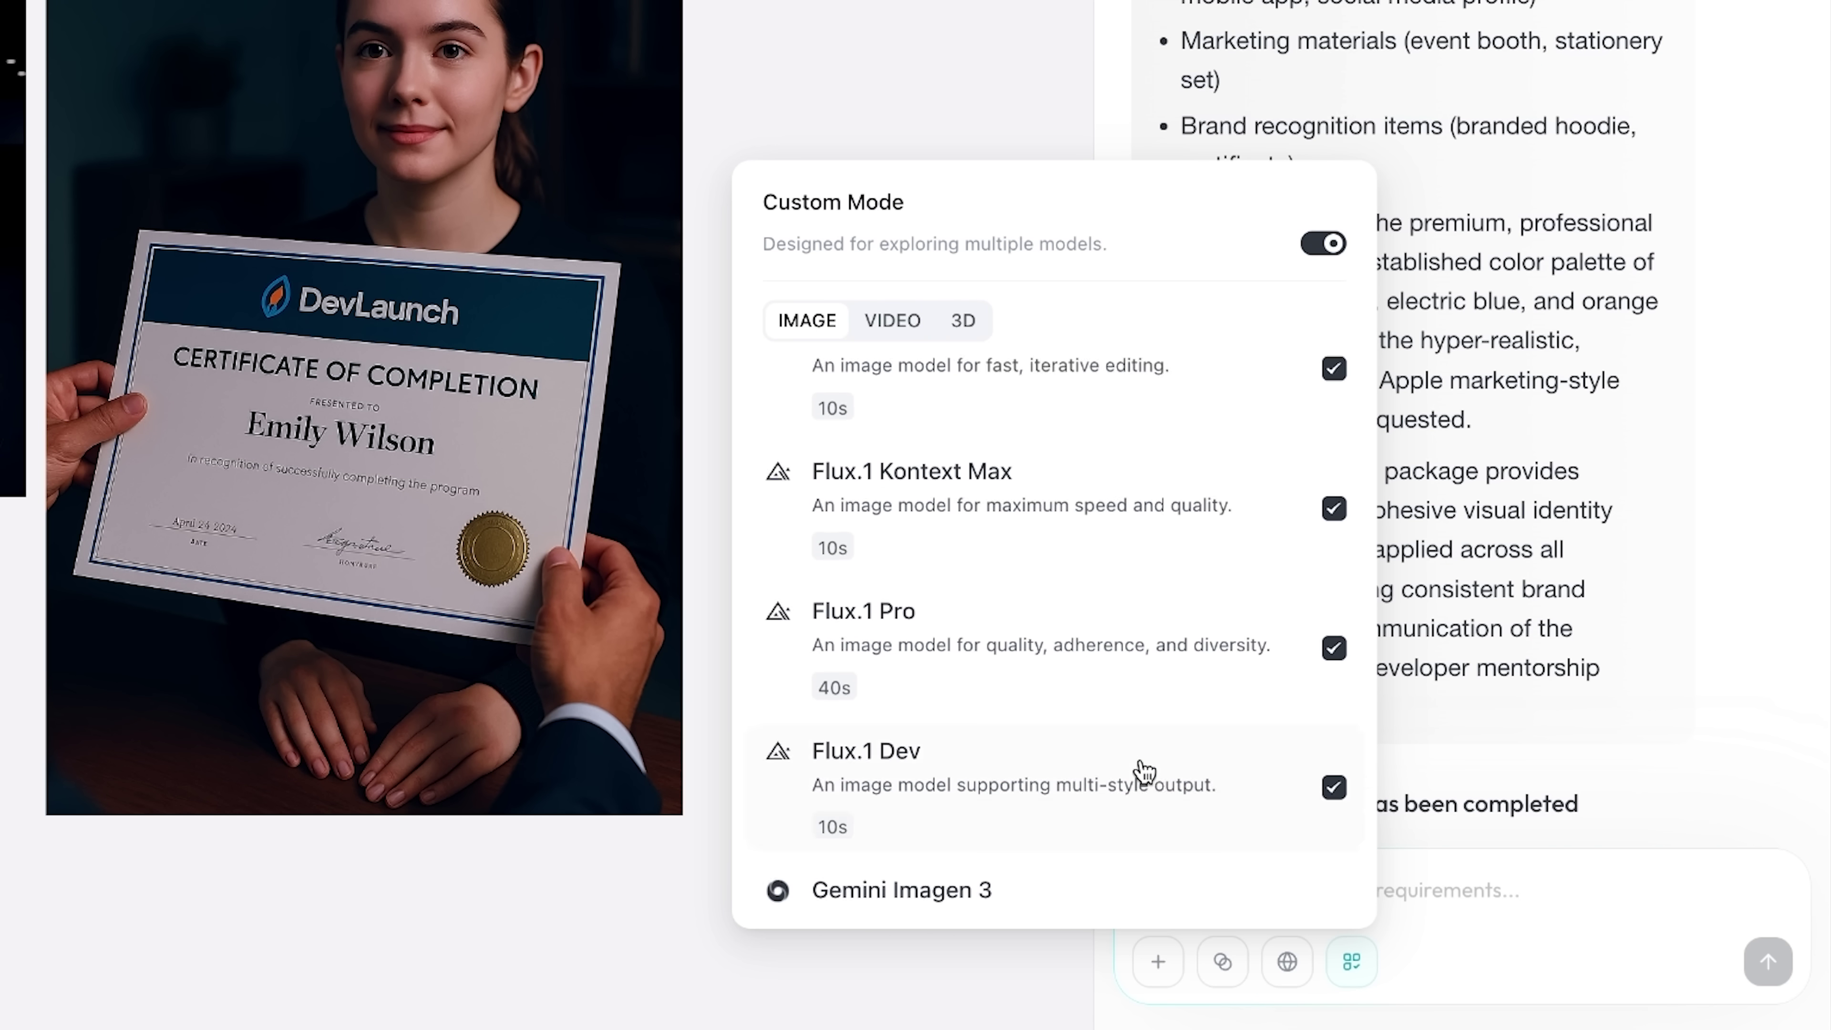
pyautogui.click(1476, 890)
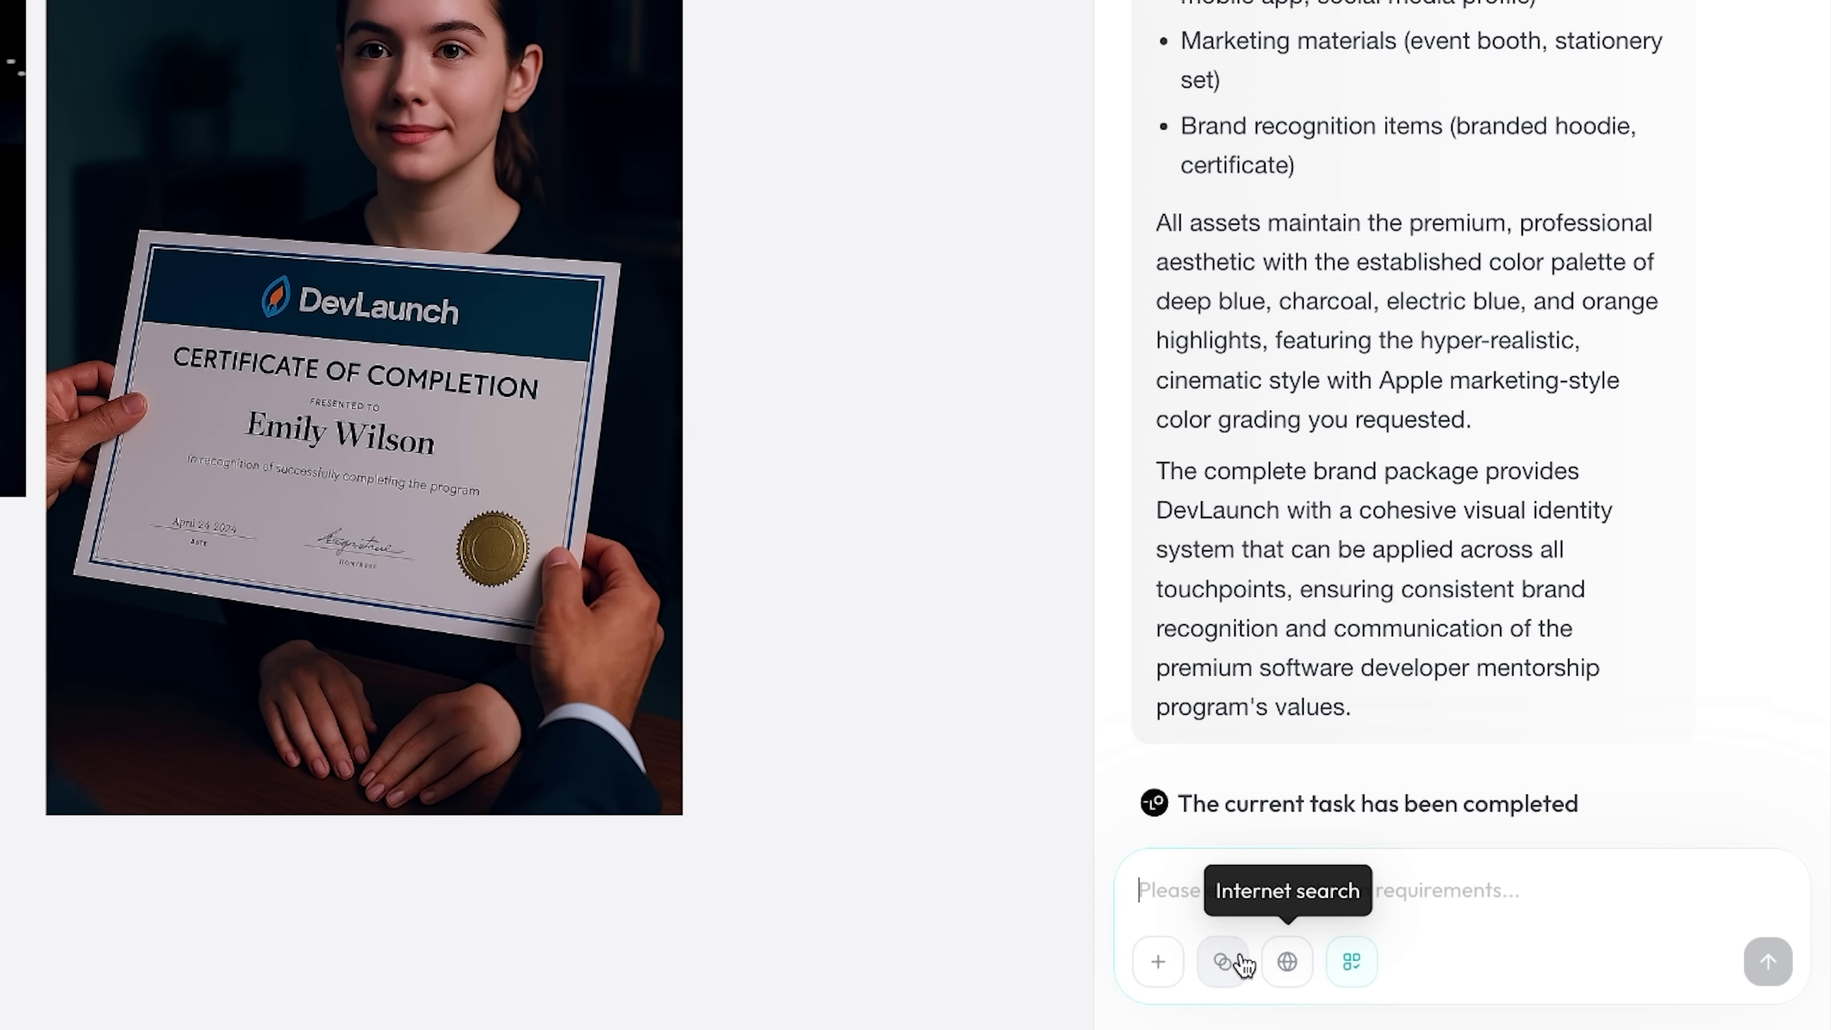
# Step: Enable internet search and scroll the style gallery through Toon Reality Mix and Color Flat Art
pyautogui.click(1287, 966)
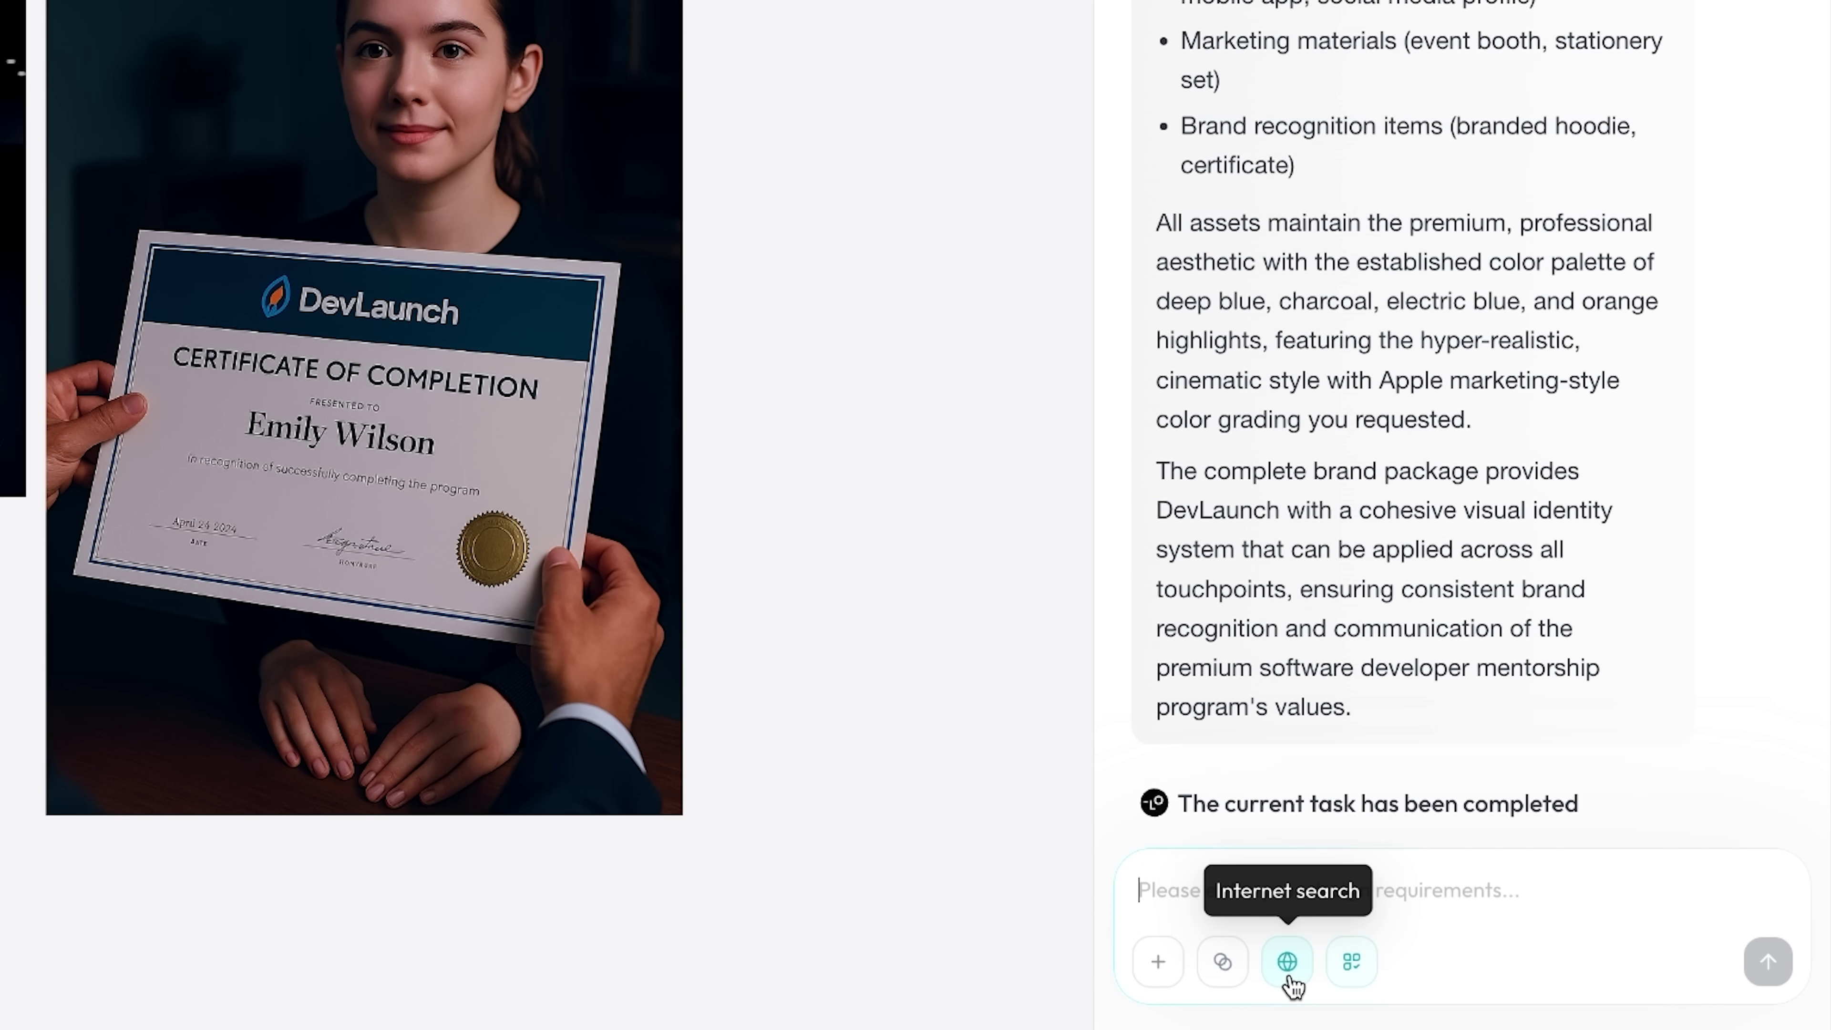
pyautogui.click(1225, 961)
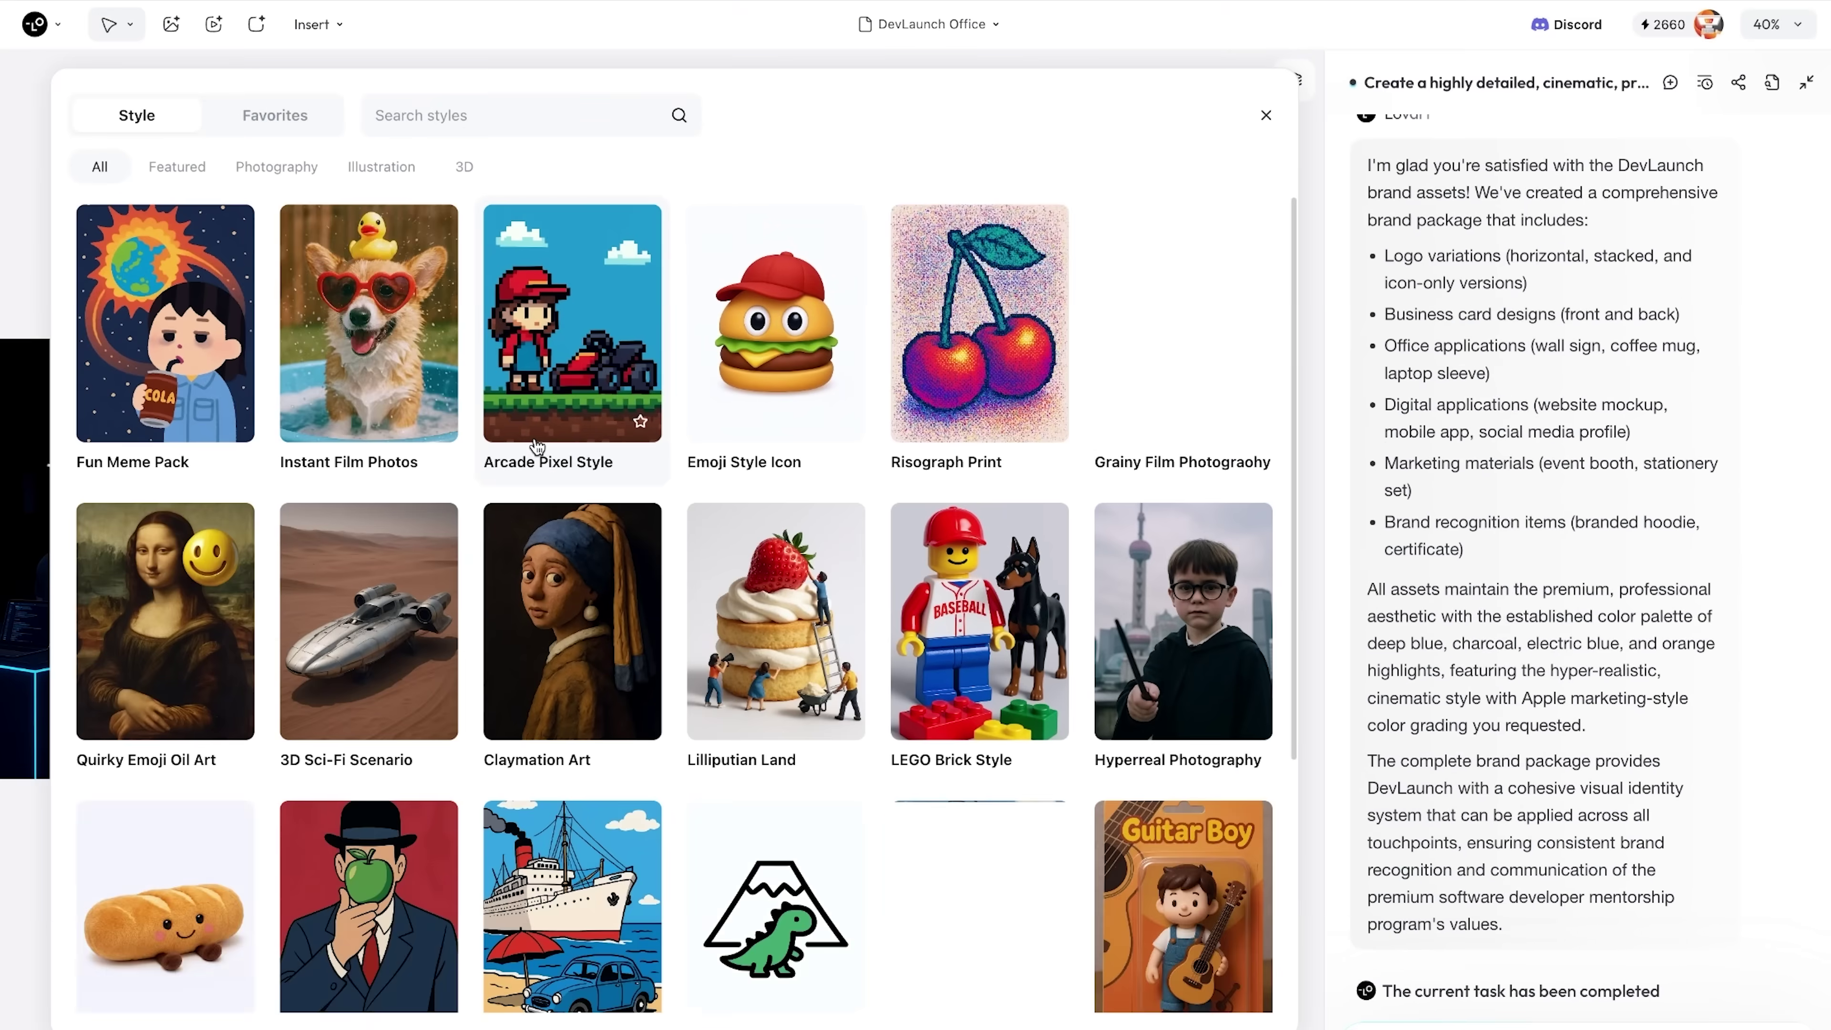
pyautogui.scroll(-3, 0, 17)
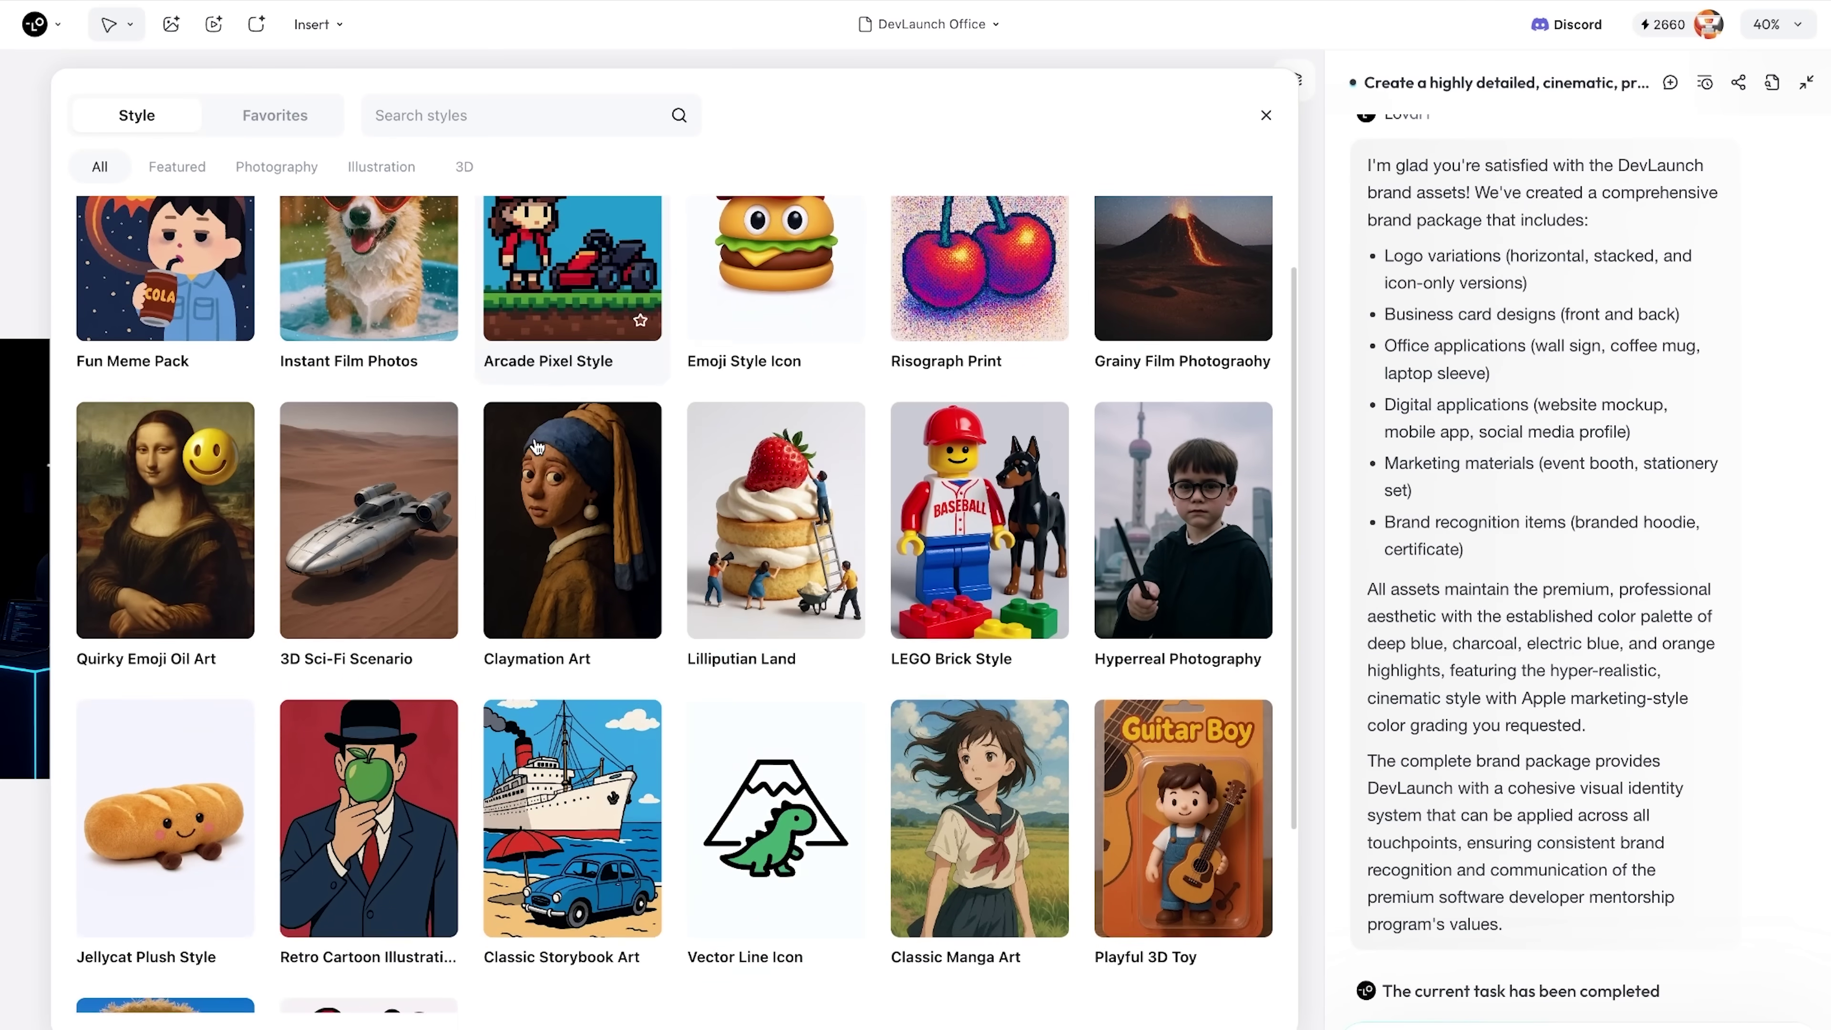
pyautogui.scroll(-15, 537, 447)
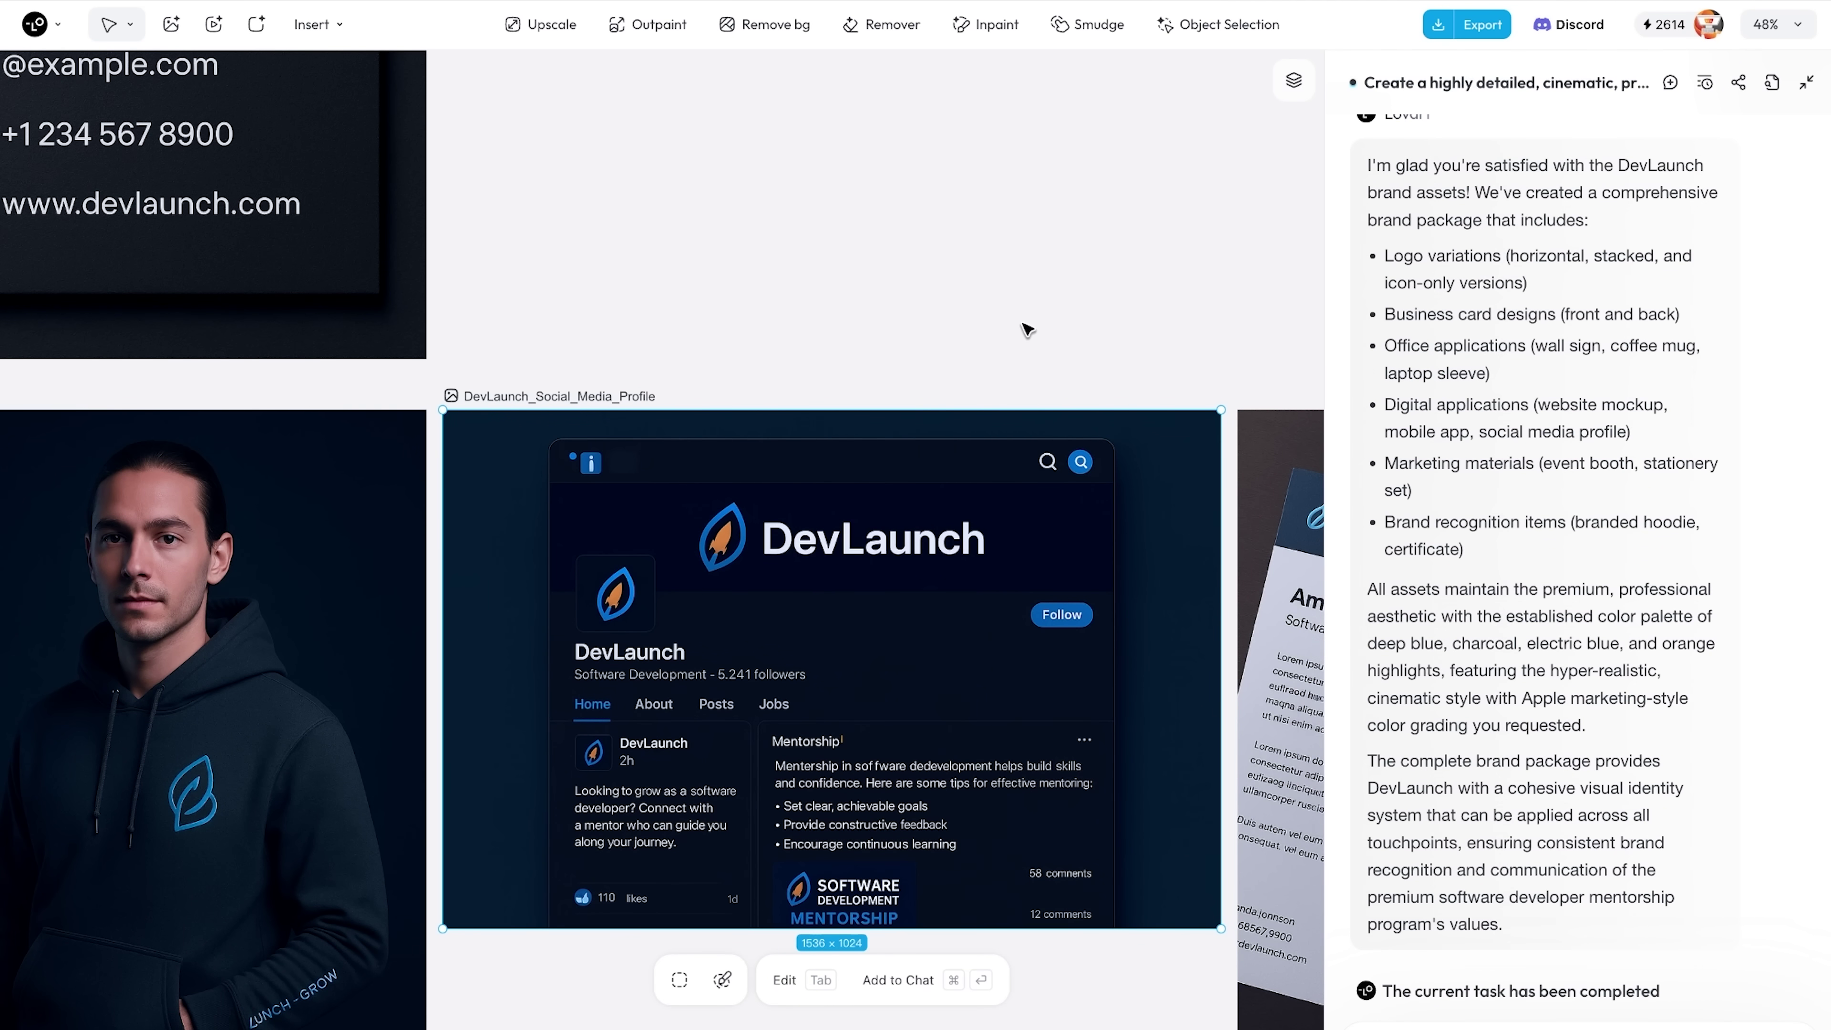
# Step: Request an AI edit making the DevLaunch social media profile's main colour red
pyautogui.scroll(3, 832, 303)
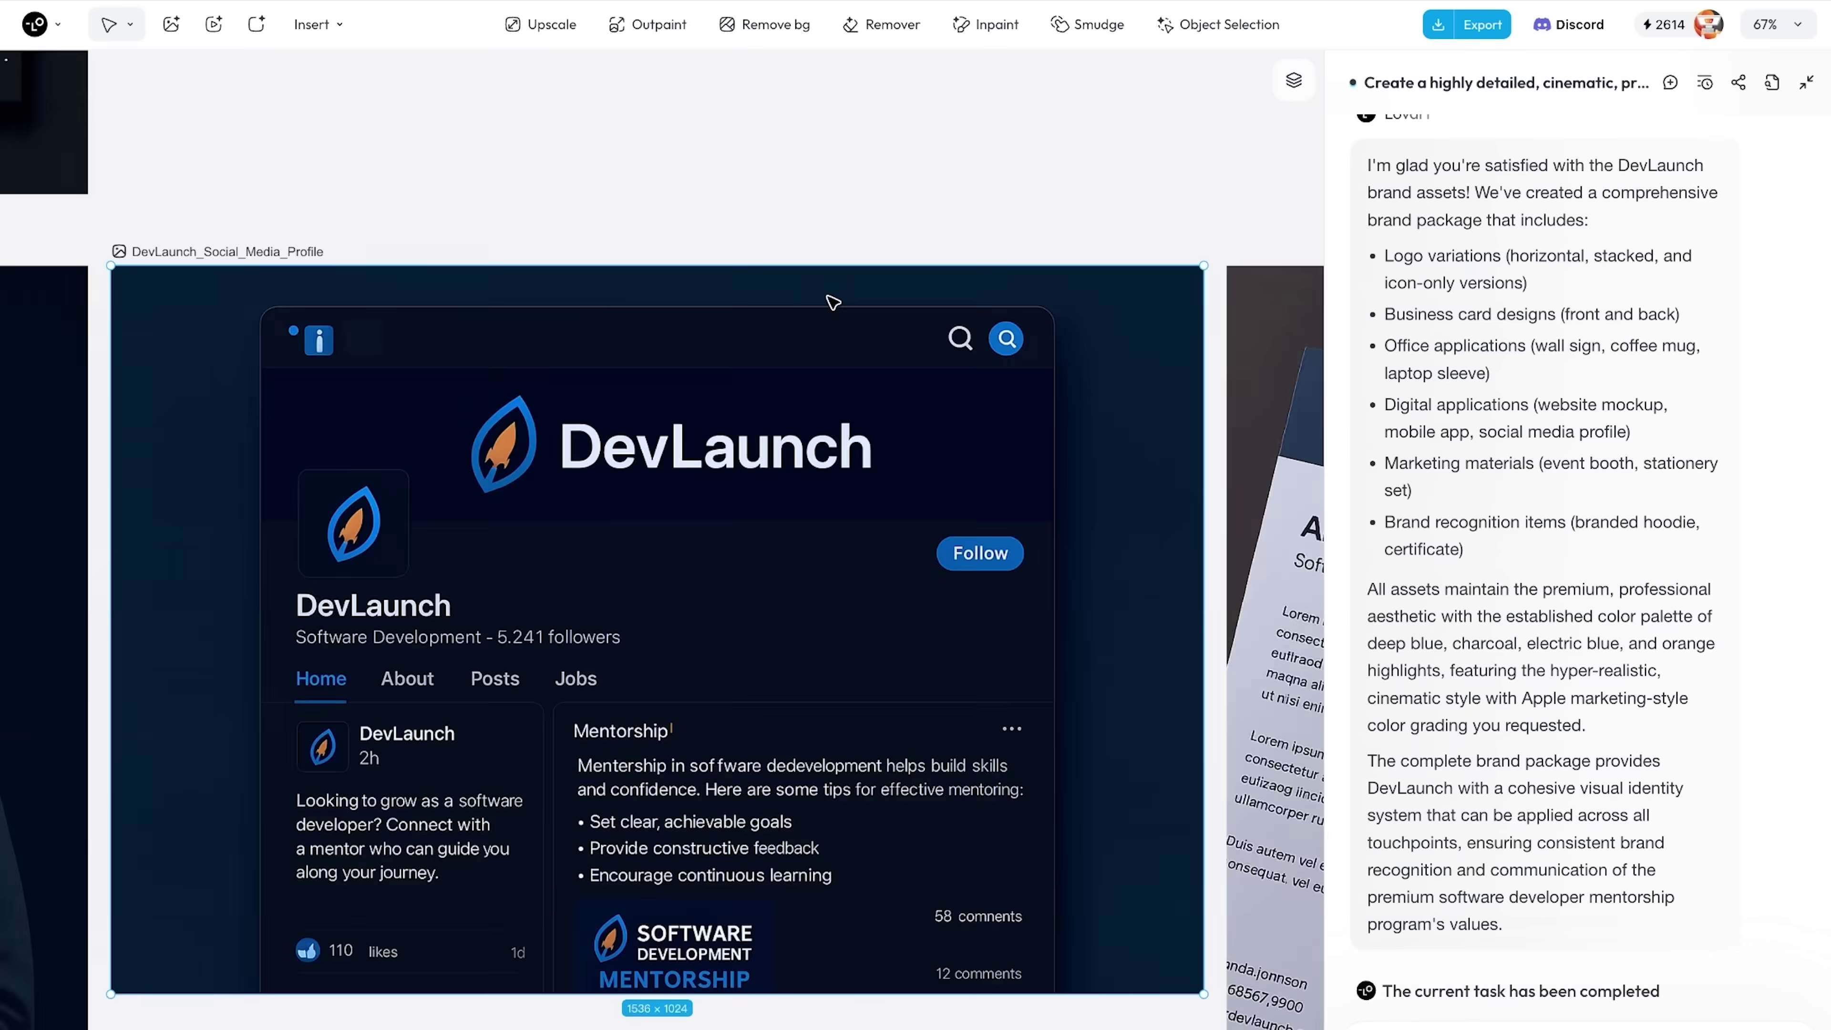
pyautogui.hscroll(-1, 618, 775)
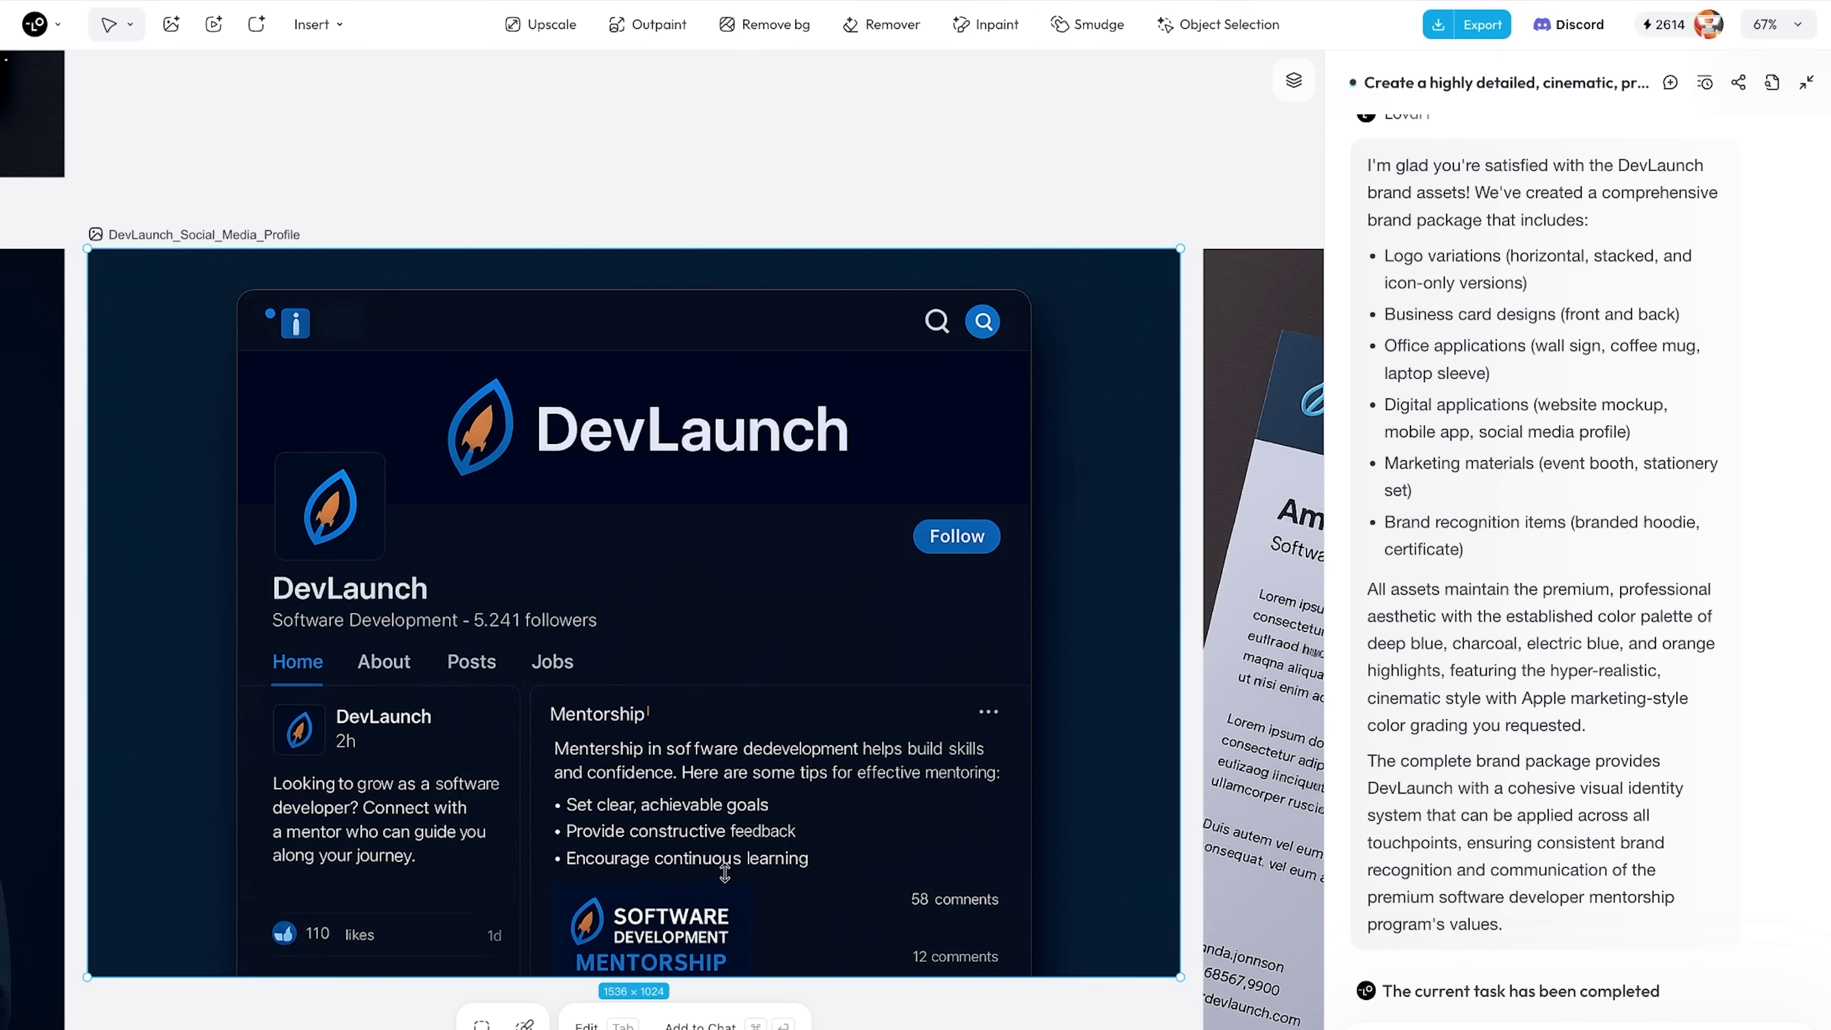
pyautogui.scroll(-3, 724, 873)
pyautogui.click(601, 908)
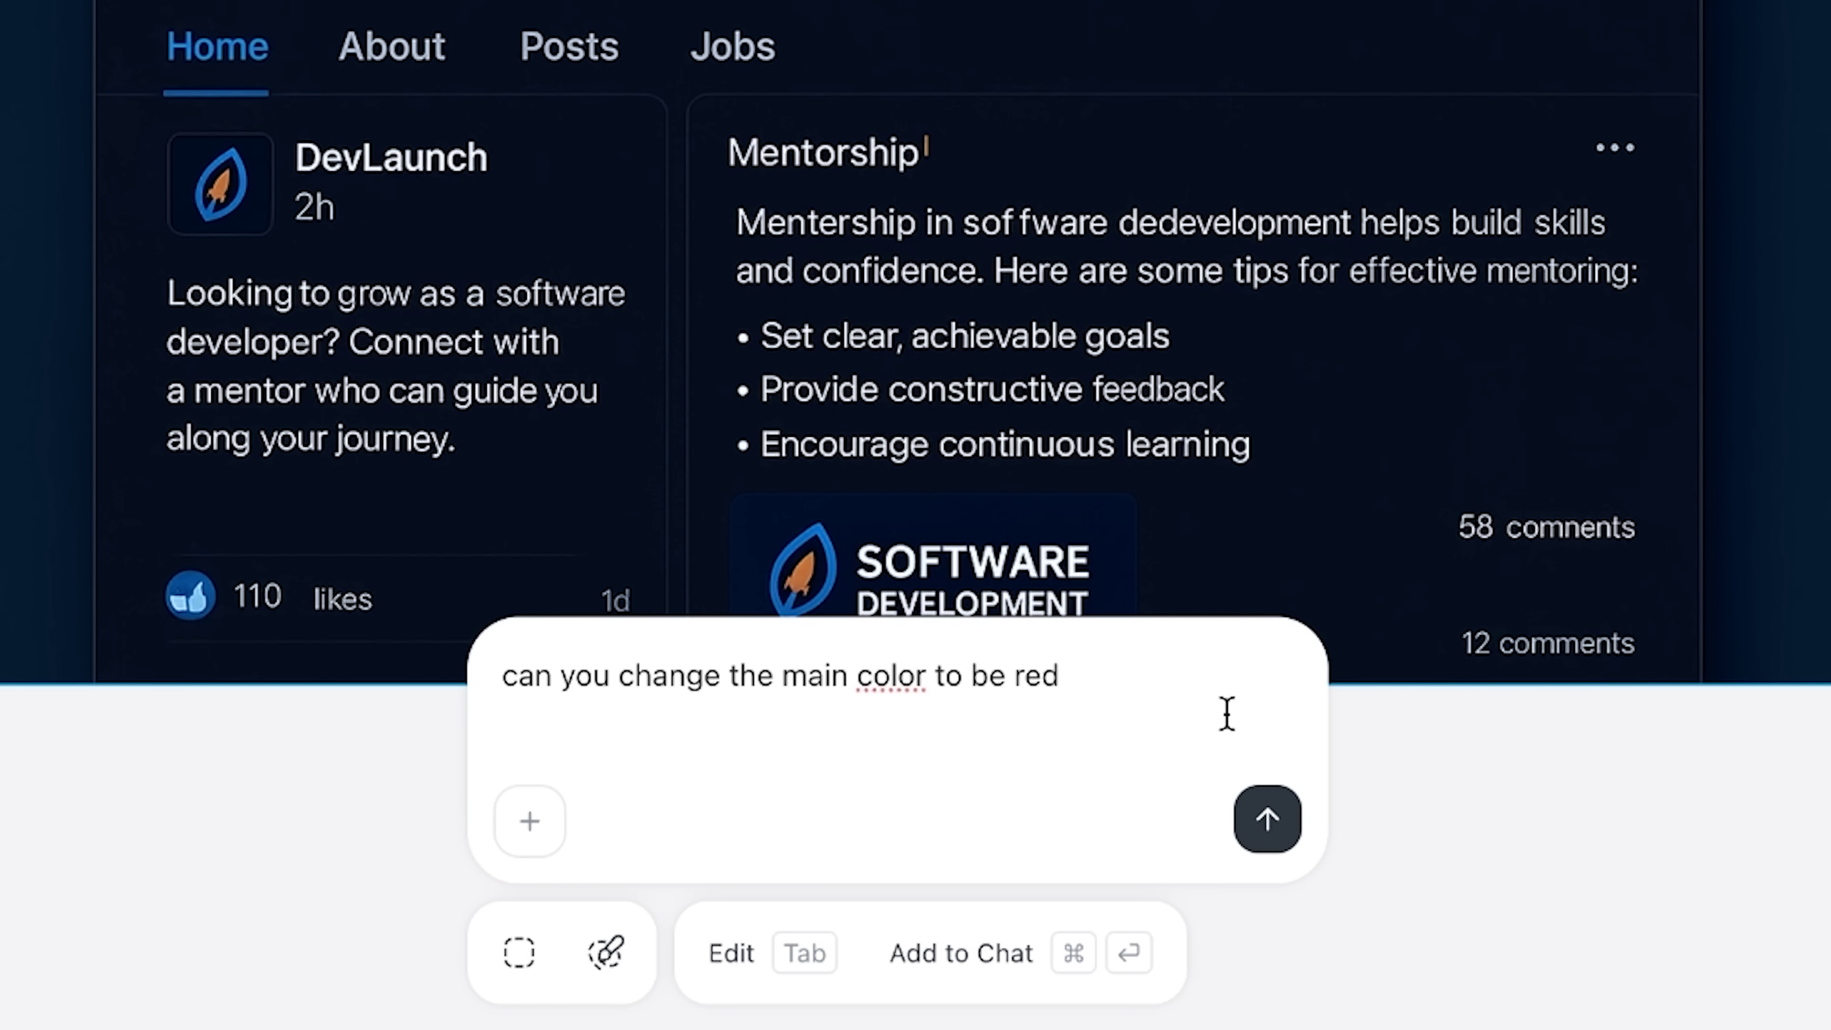
pyautogui.click(1266, 820)
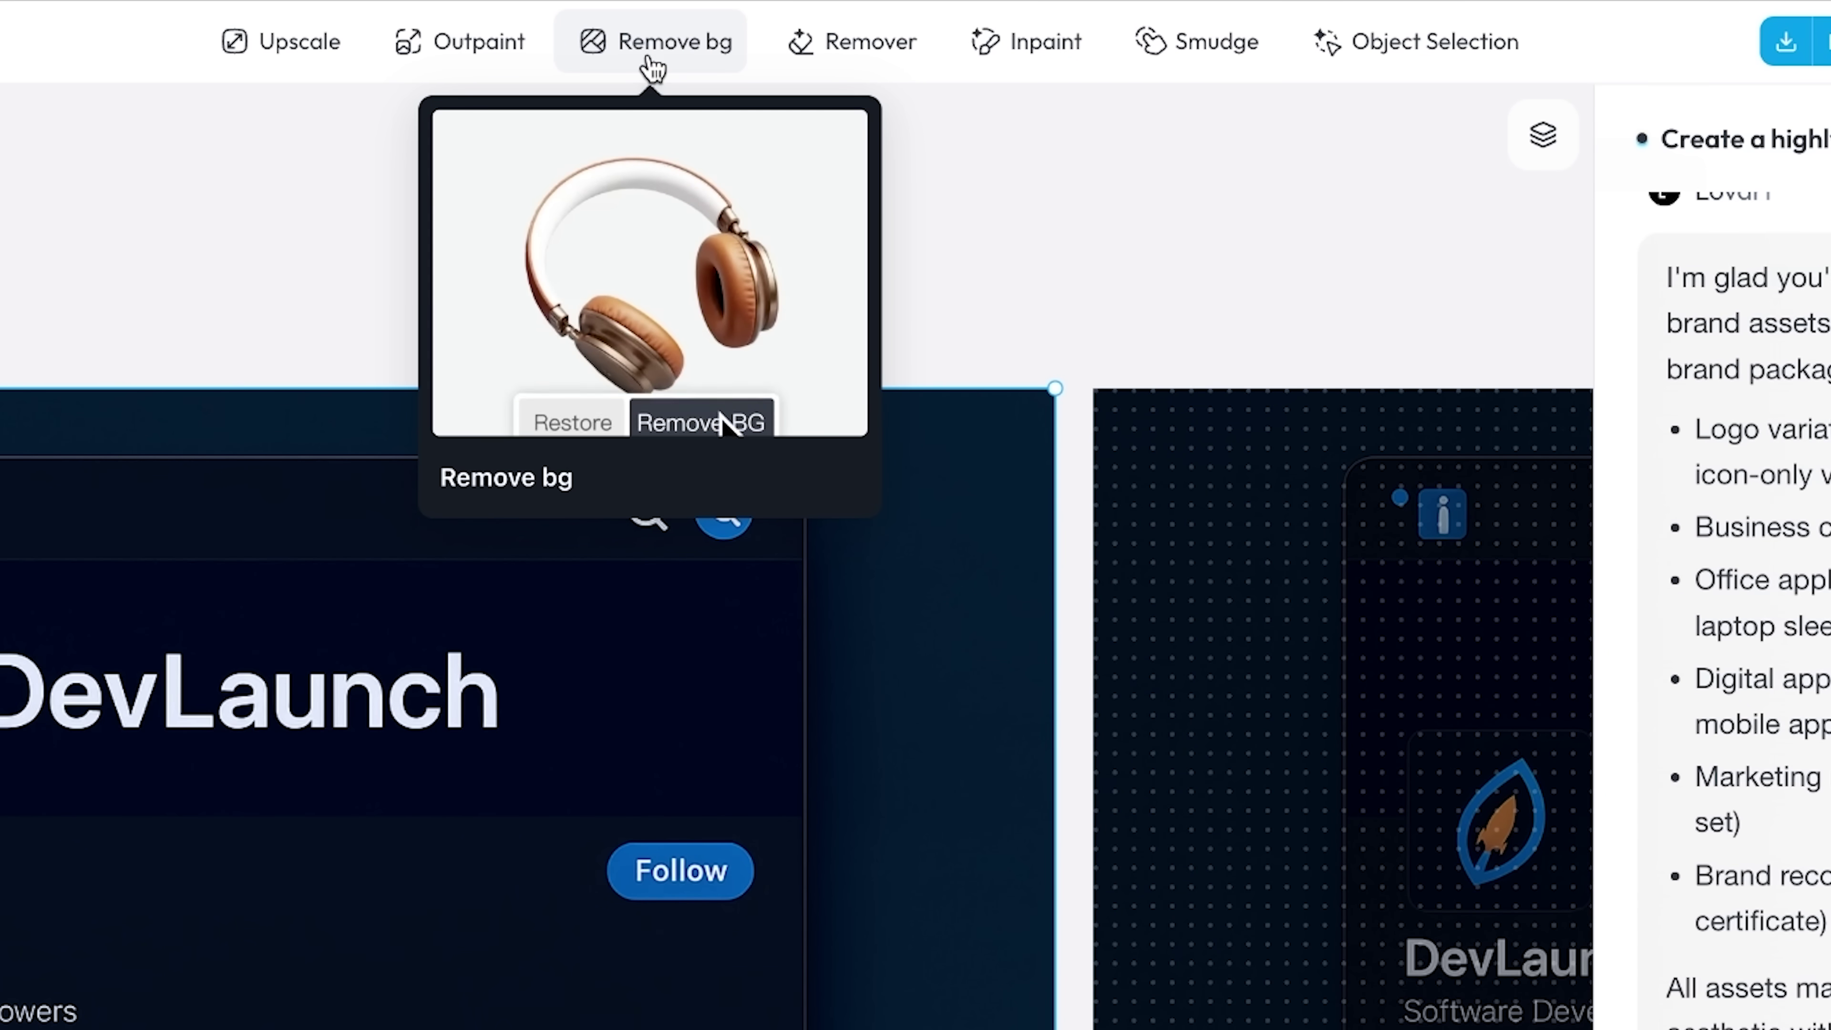
# Step: Brush over the rocket logo and wordmark with the Remover, then cancel without erasing
pyautogui.click(834, 68)
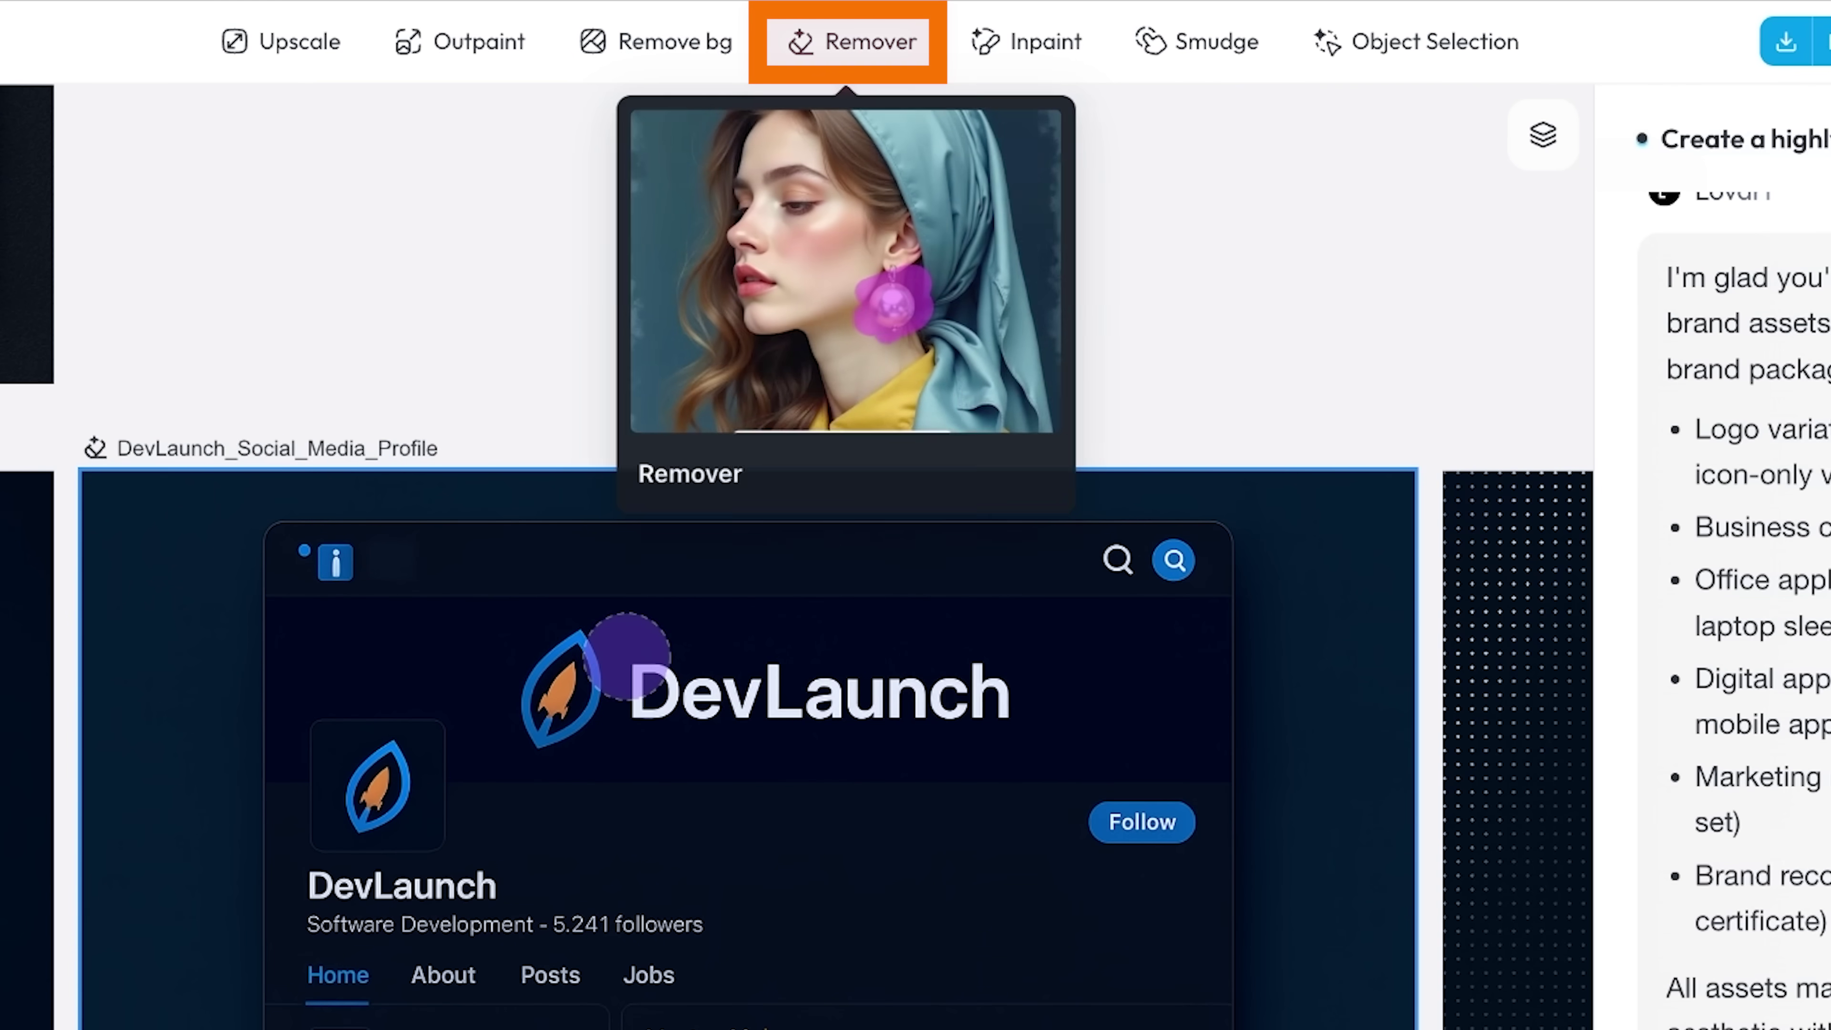
pyautogui.moveTo(535, 704); pyautogui.dragTo(664, 686)
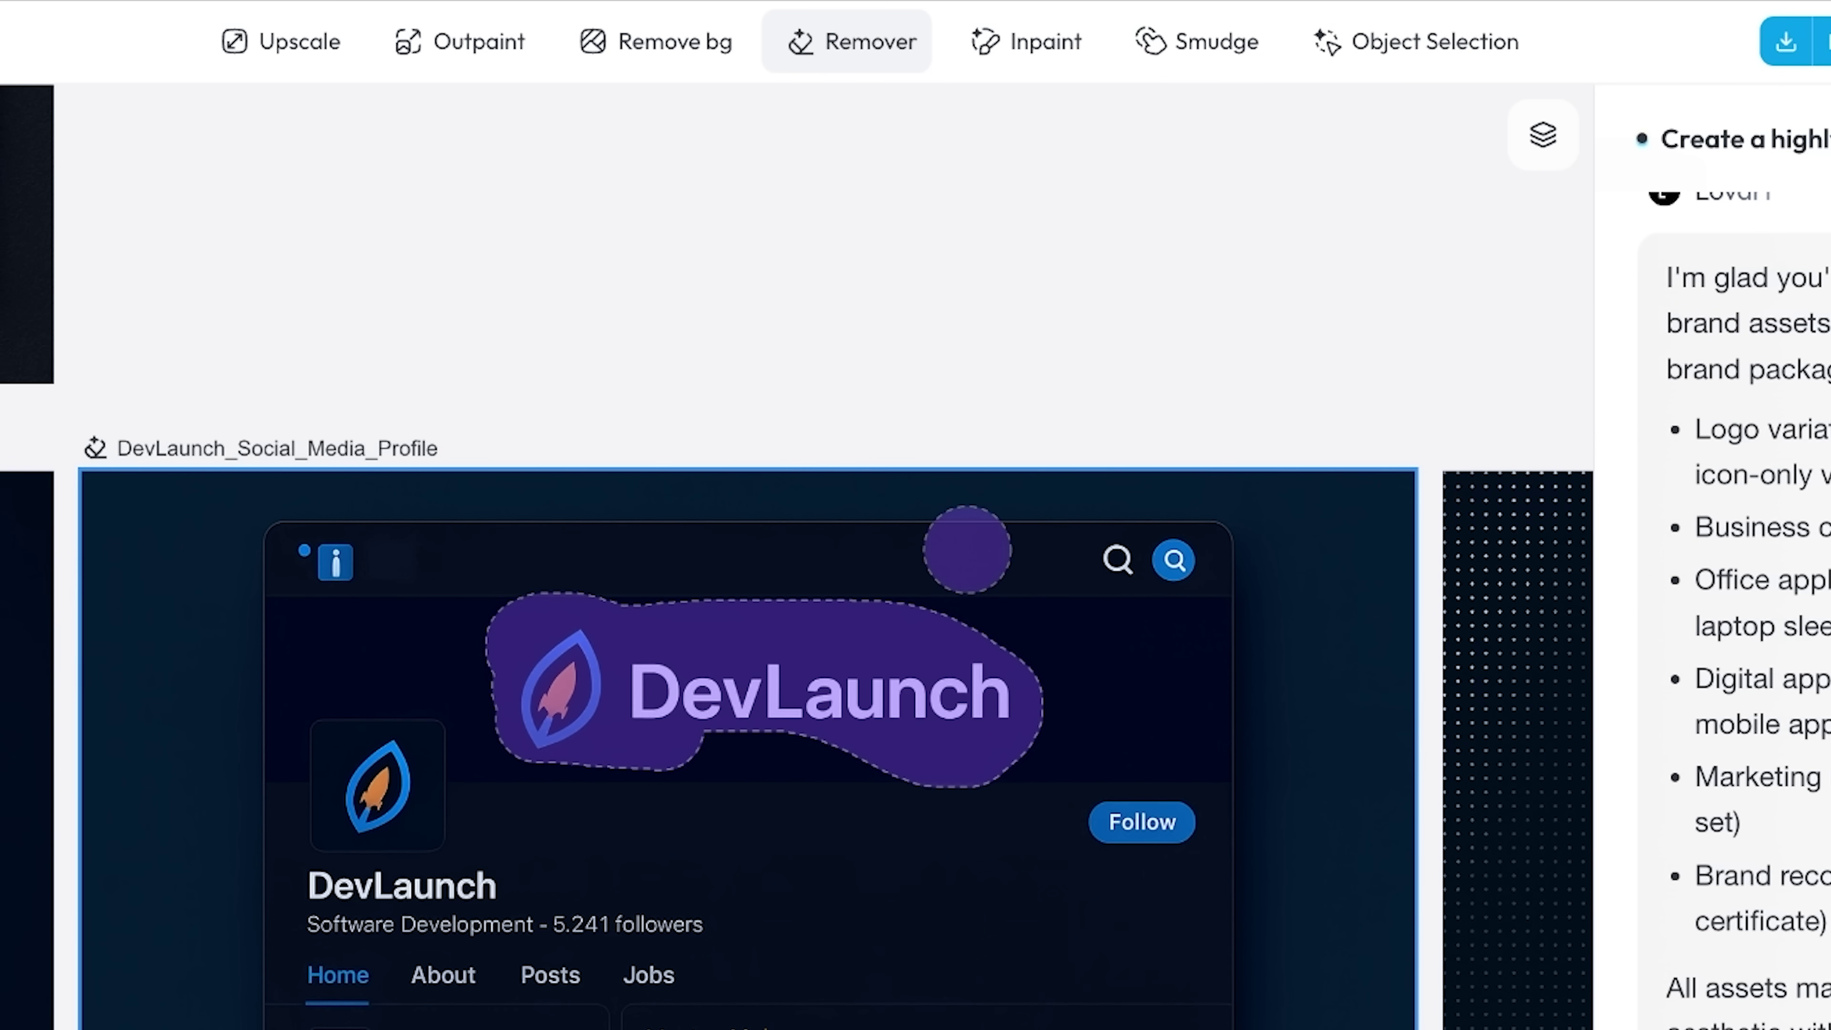
pyautogui.press('Escape')
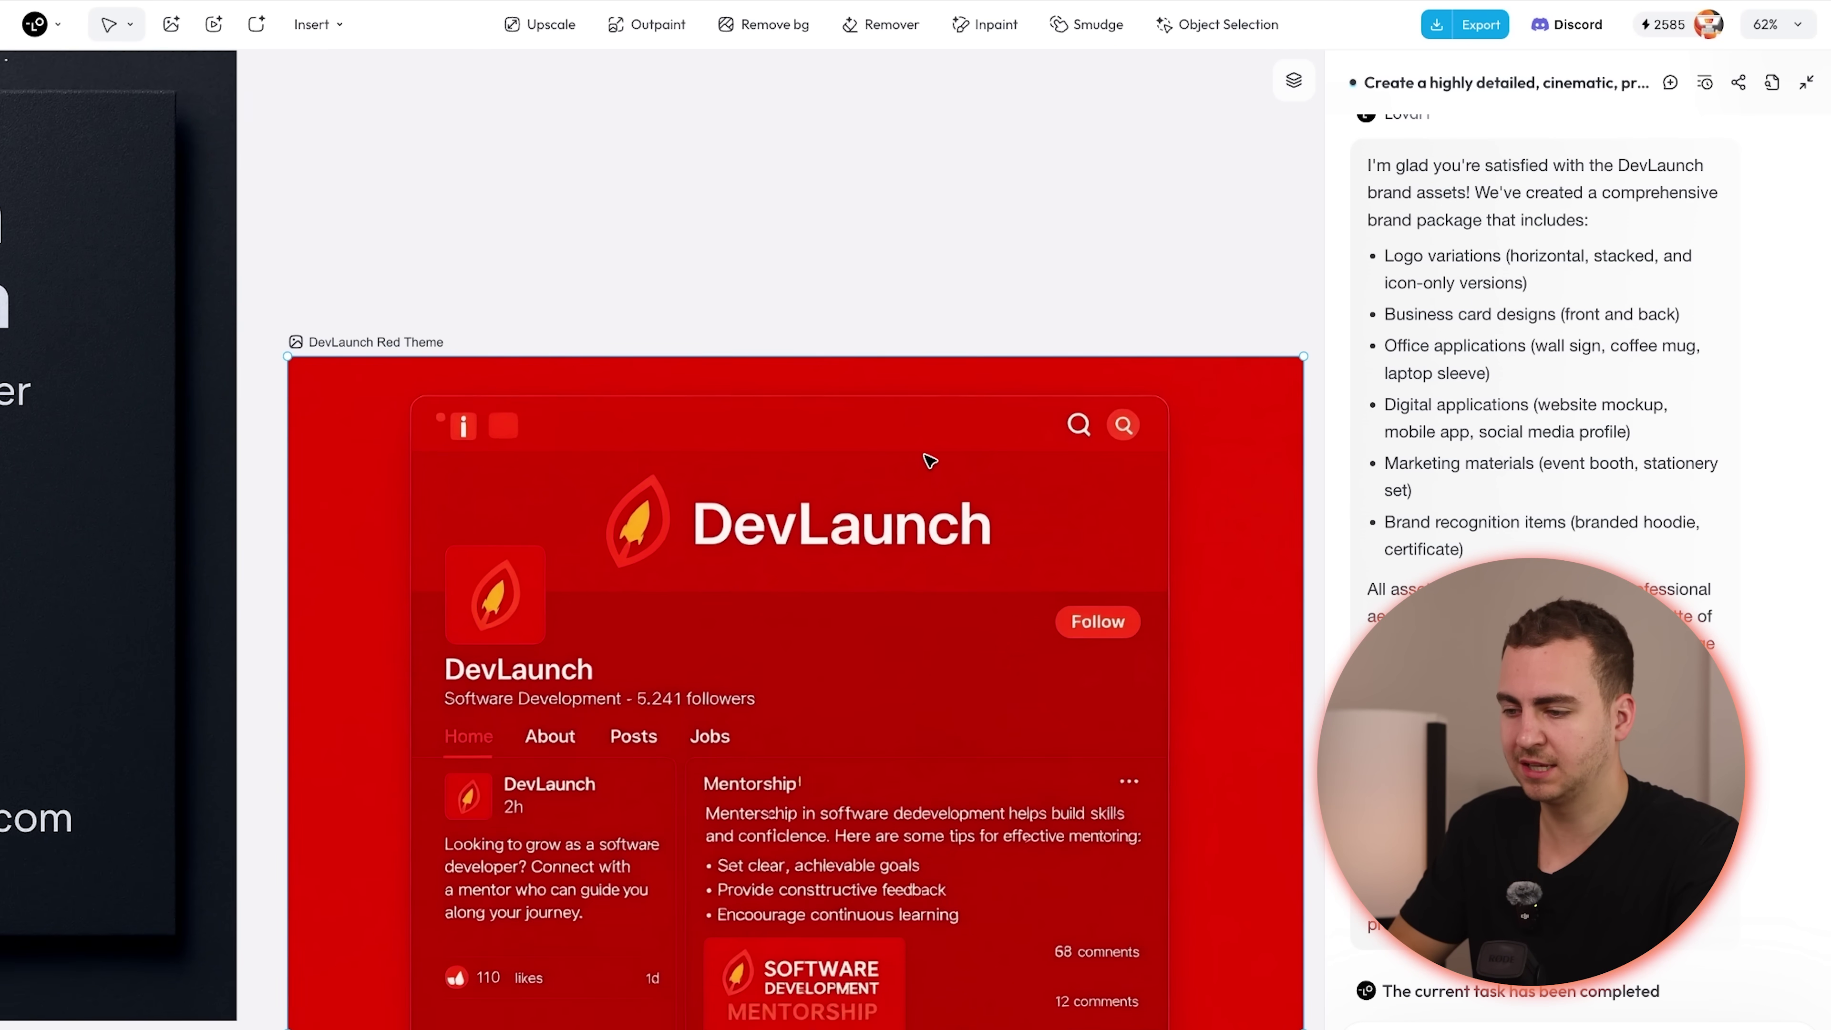
# Step: Zoom in on the red DevLaunch image, then switch to the brand-kit project's browser tab
pyautogui.scroll(-5, 929, 461)
pyautogui.scroll(2, 929, 461)
pyautogui.scroll(-3, 929, 462)
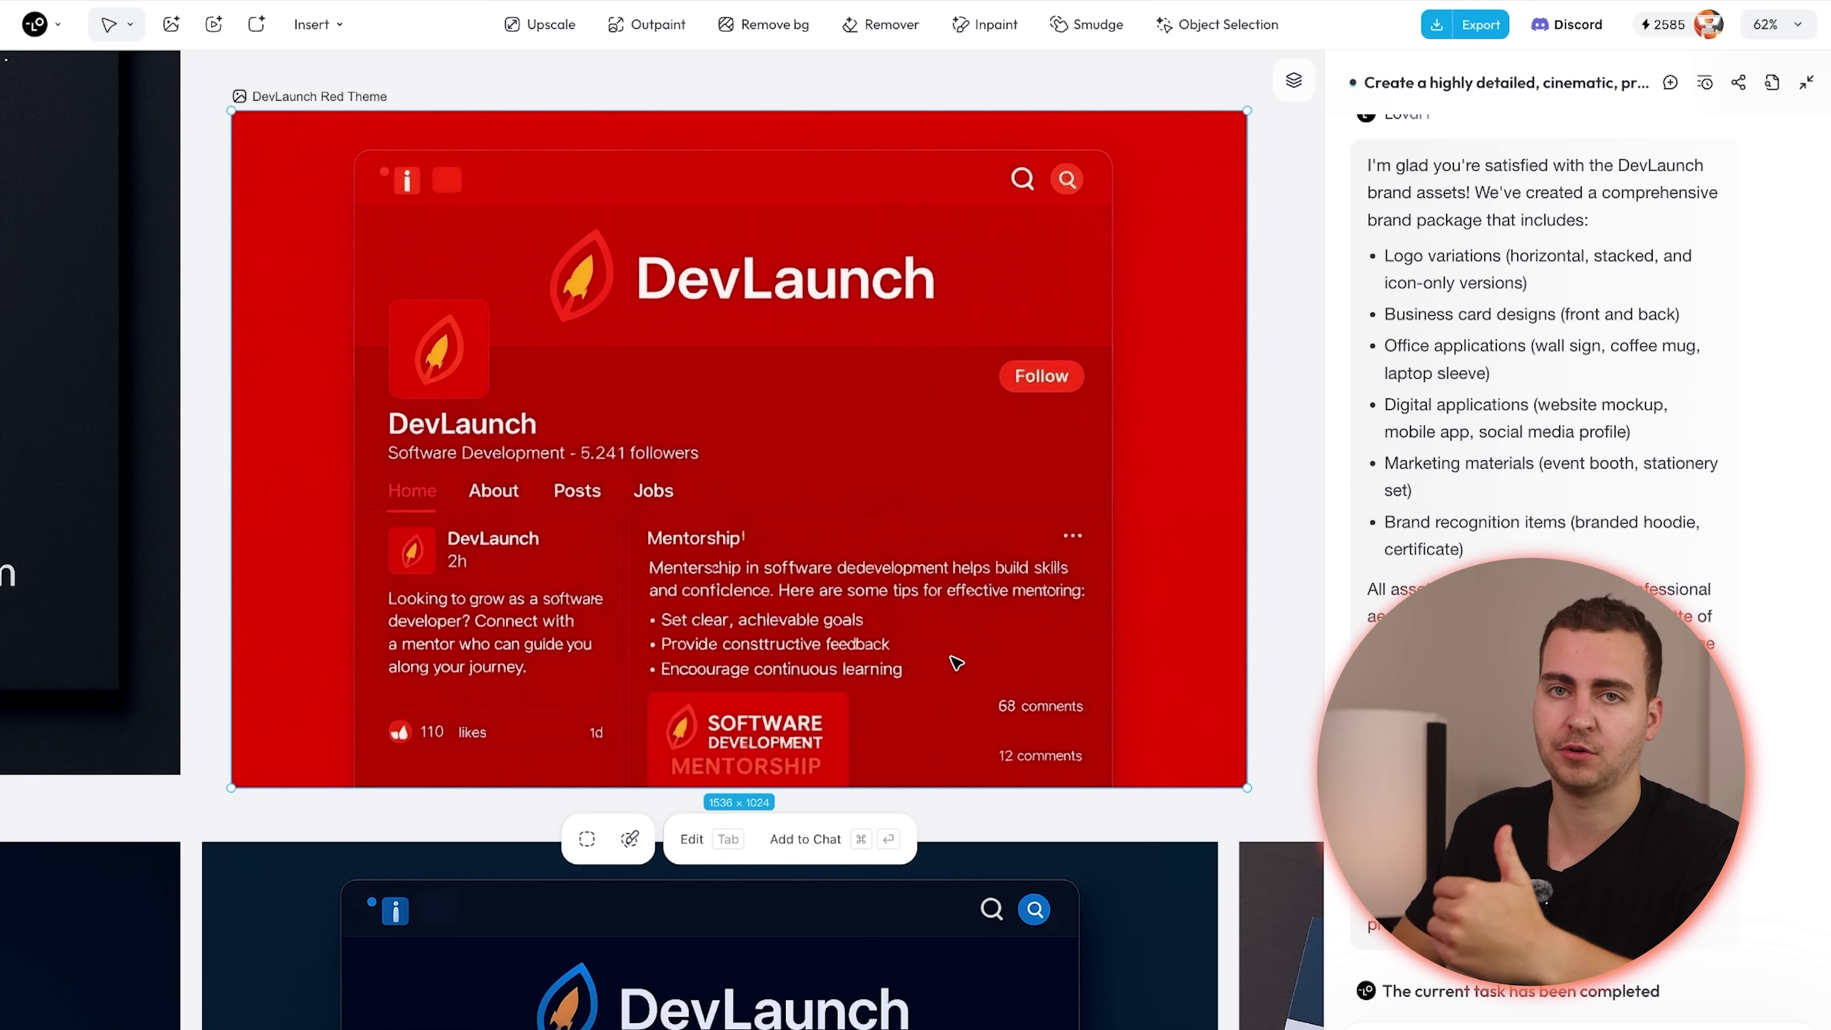
pyautogui.hotkey('ctrl', 'shift', 'Tab')
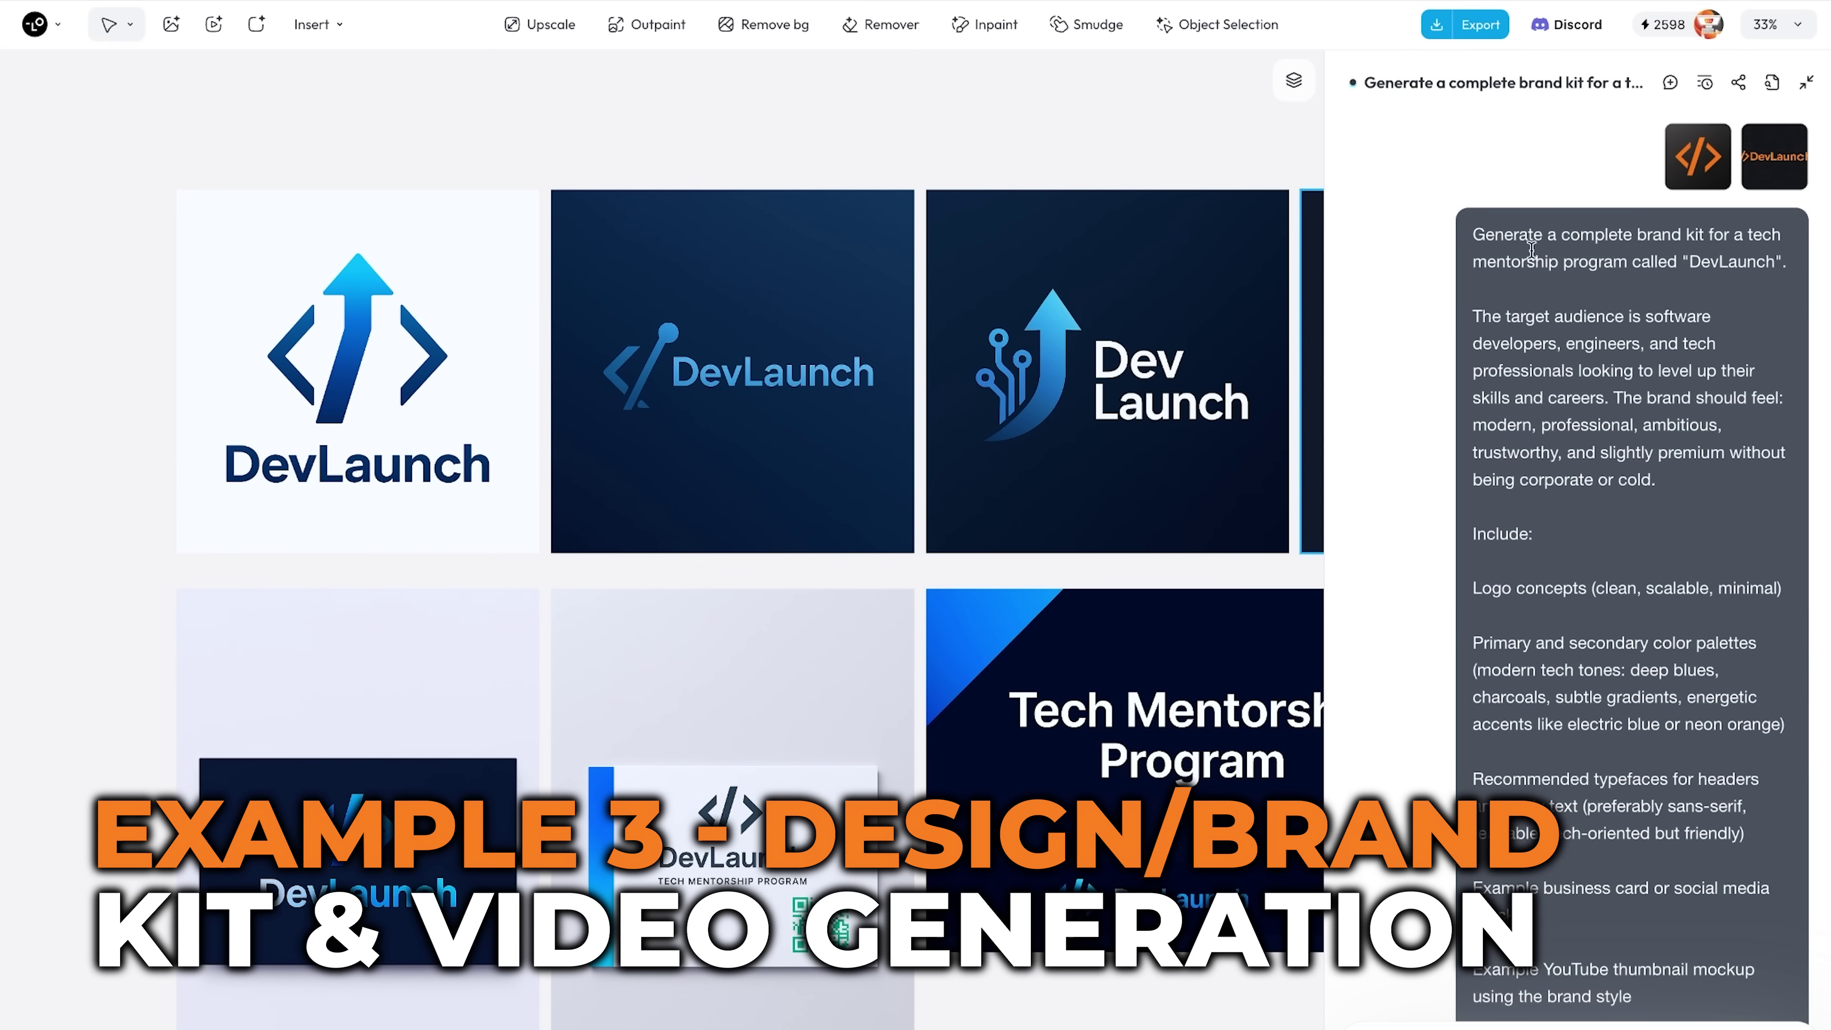
pyautogui.scroll(-1, 1705, 274)
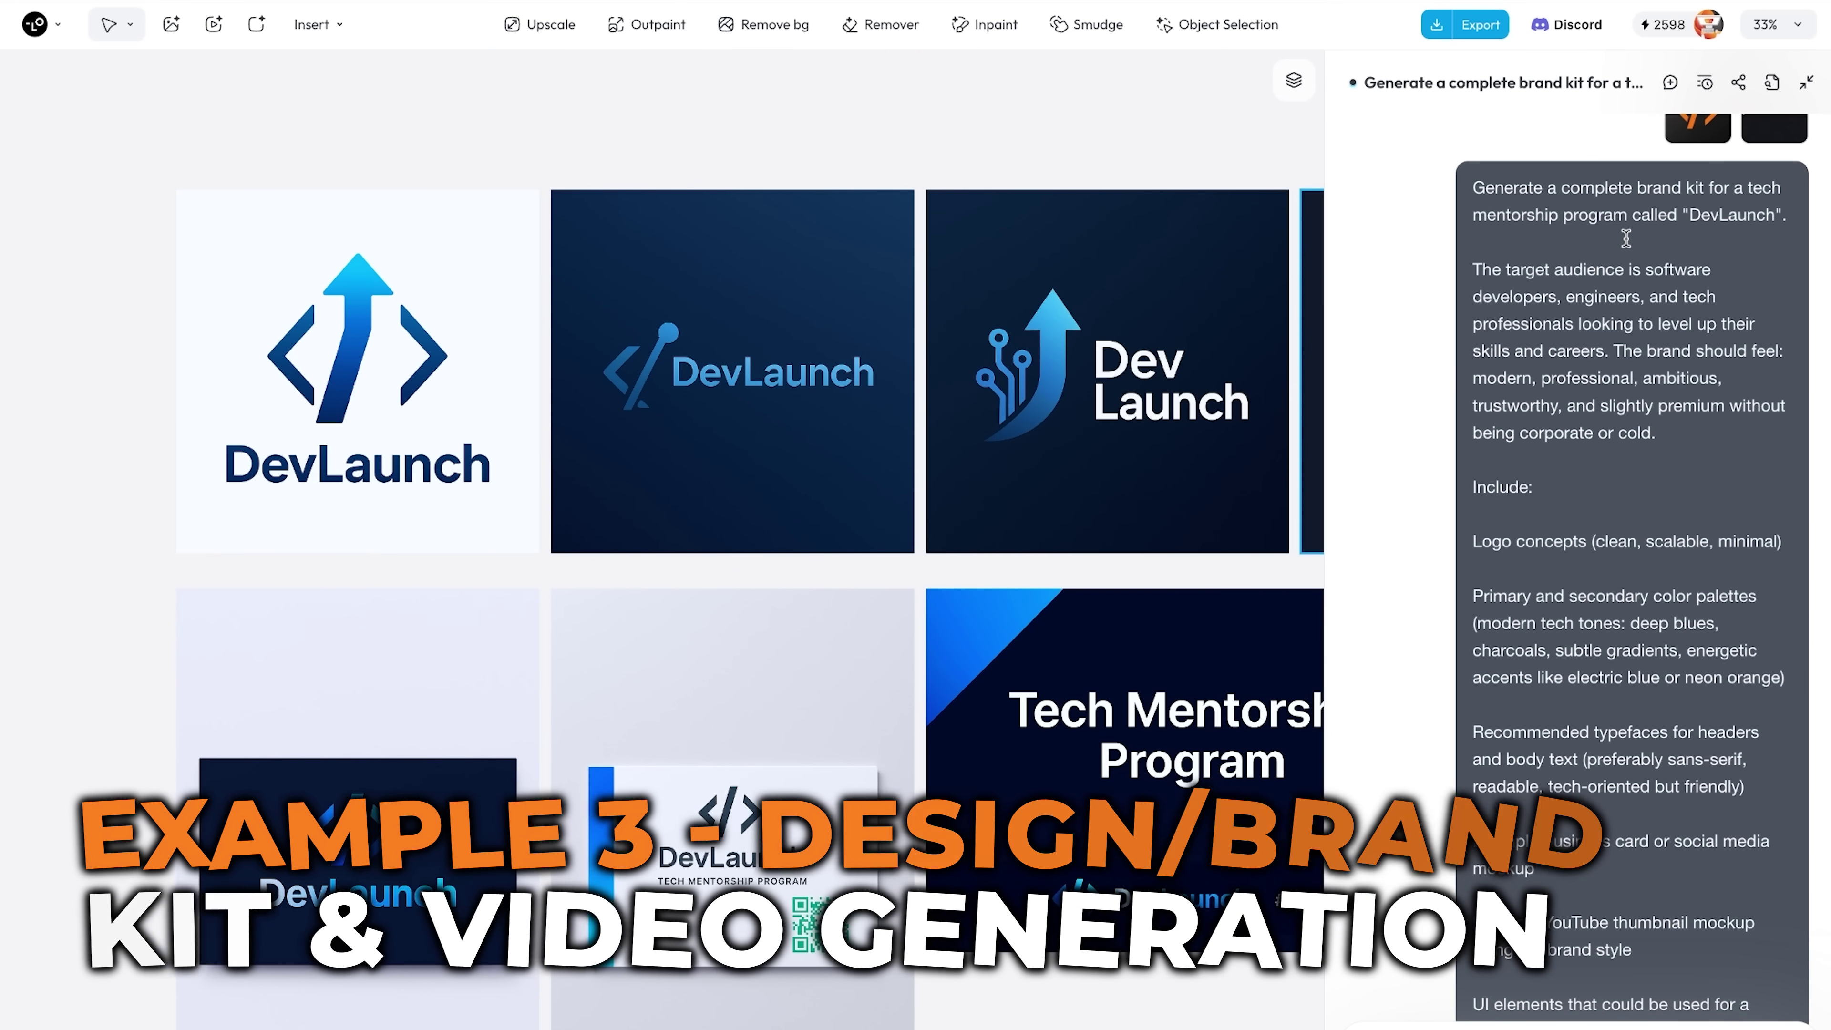
pyautogui.scroll(-5, 1723, 248)
pyautogui.scroll(5, 1722, 248)
pyautogui.scroll(-6, 1722, 248)
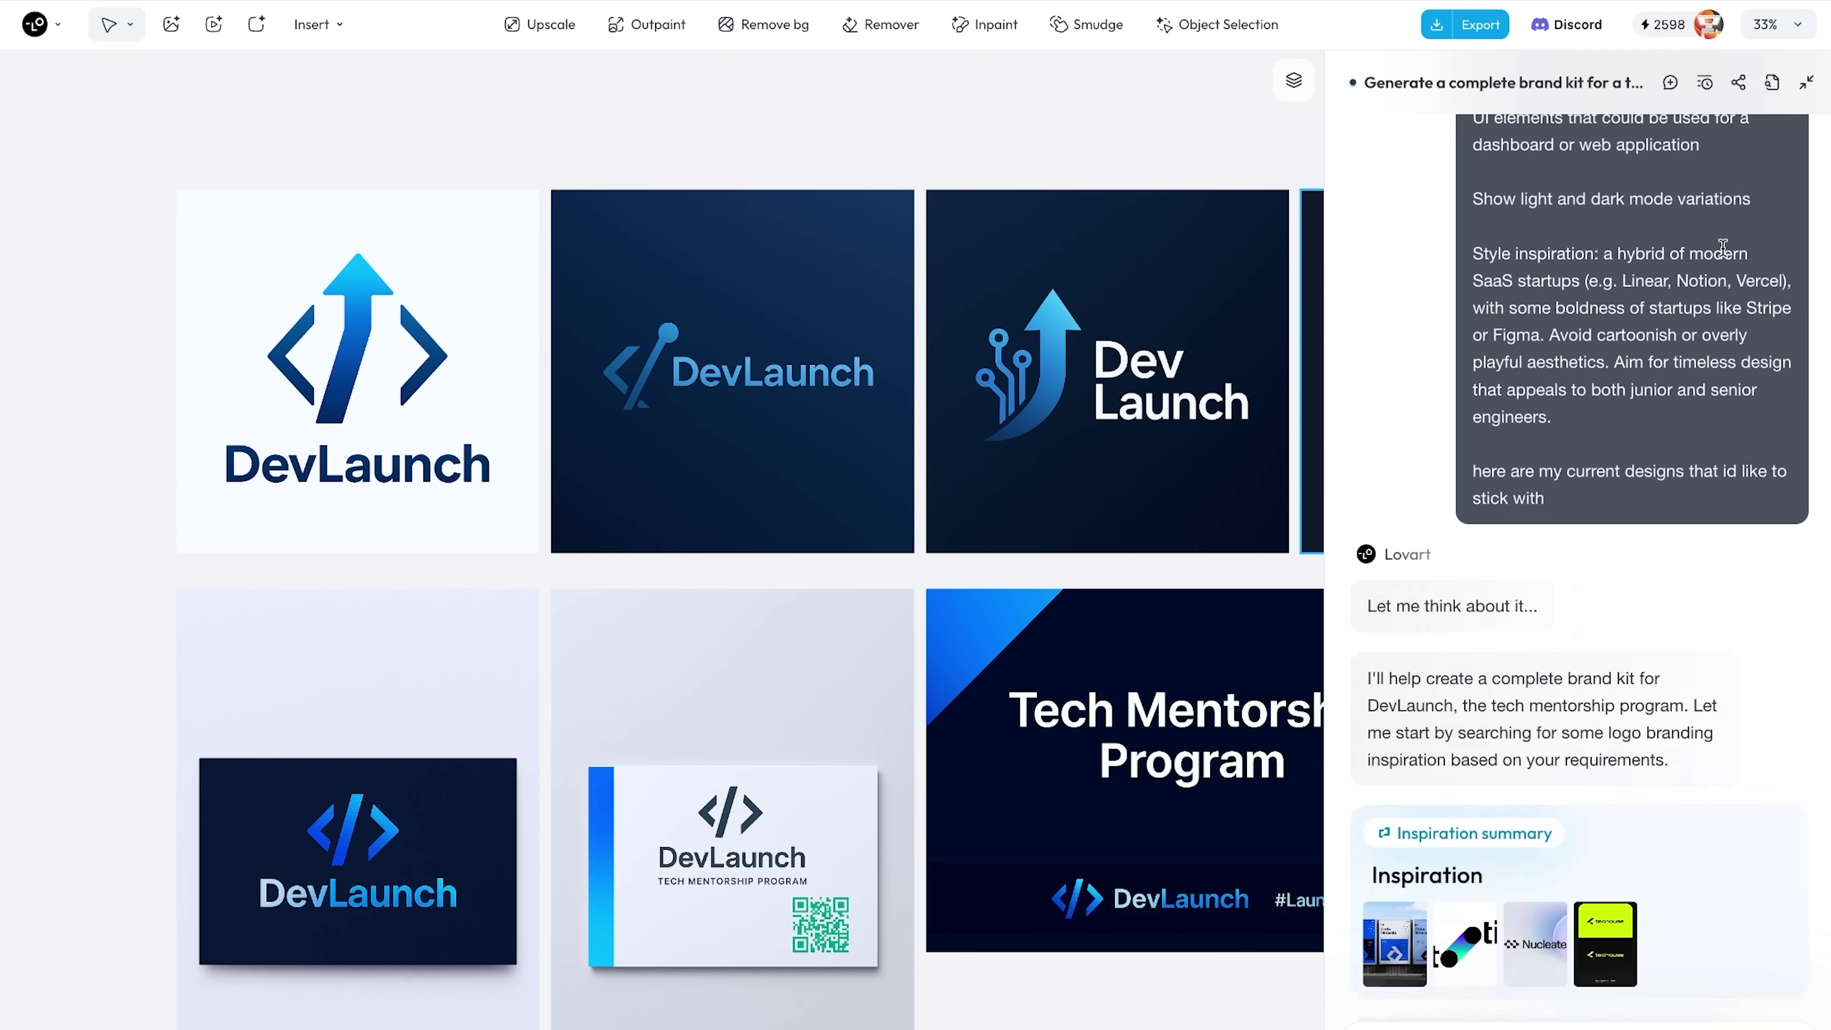
pyautogui.scroll(7, 1723, 248)
pyautogui.scroll(-15, 1728, 133)
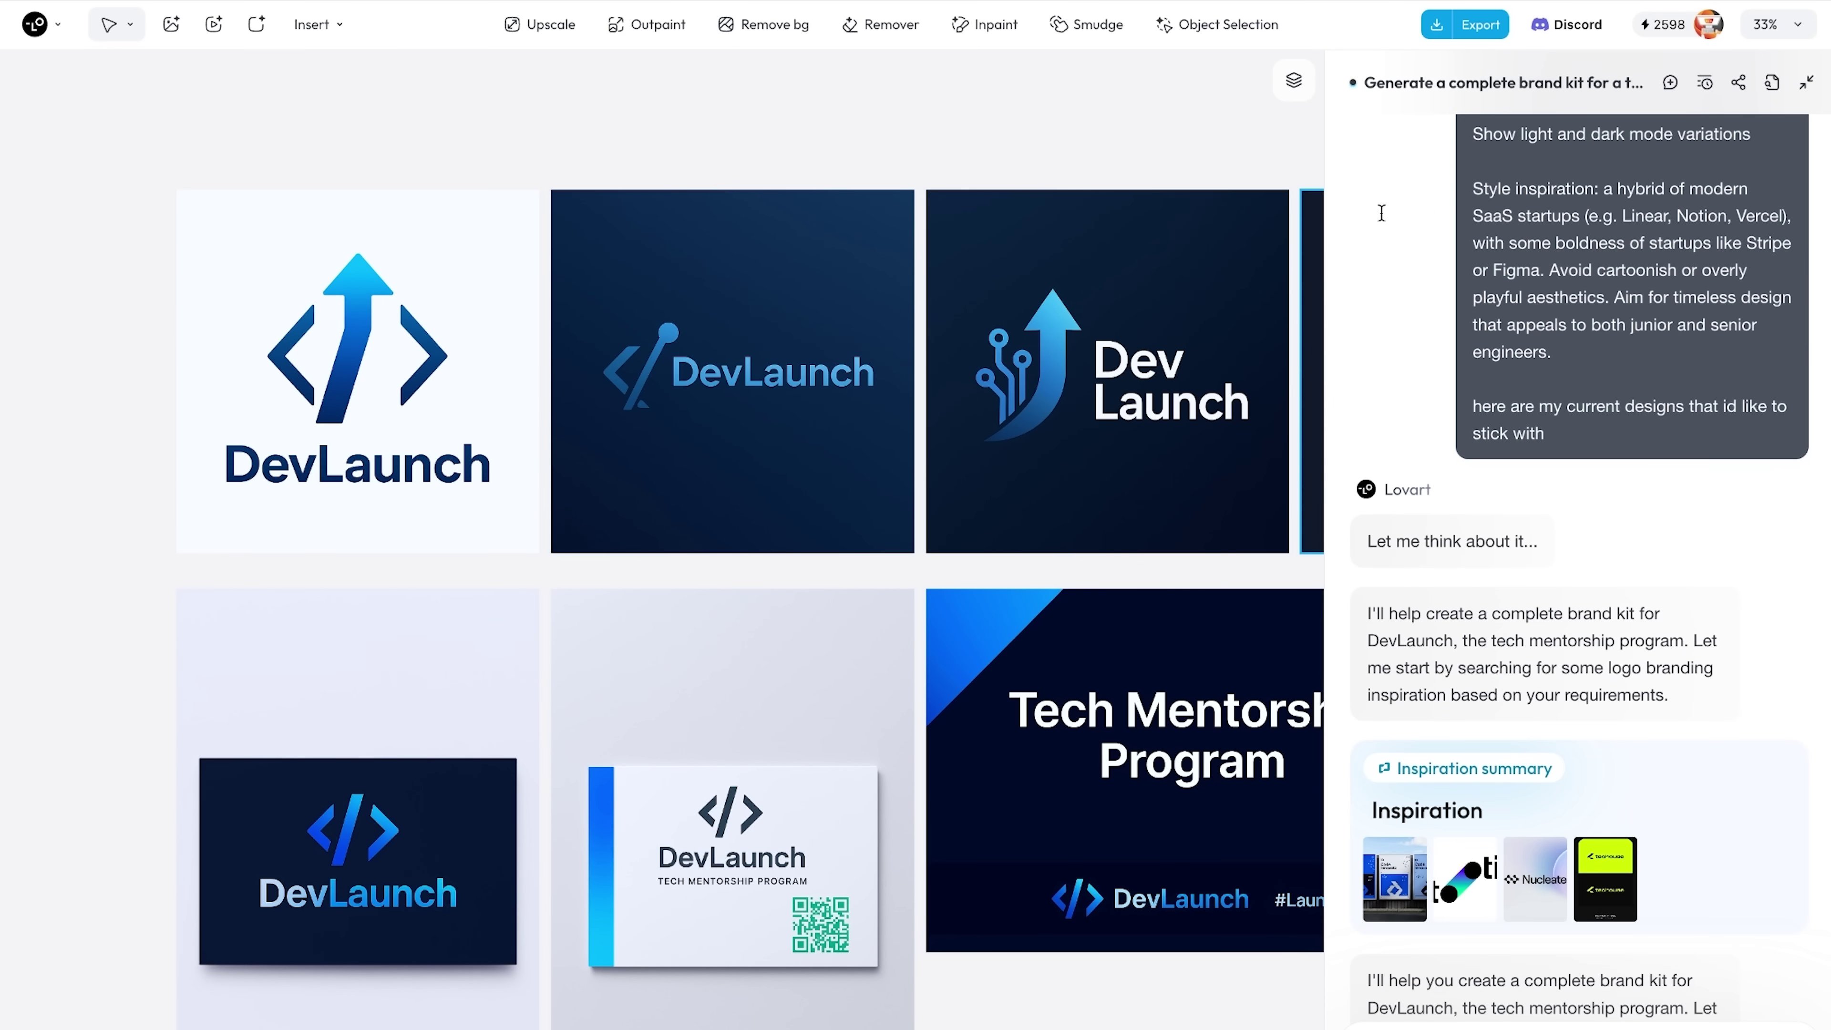
pyautogui.hscroll(5, 784, 490)
pyautogui.hscroll(9, 790, 494)
pyautogui.scroll(2, 791, 494)
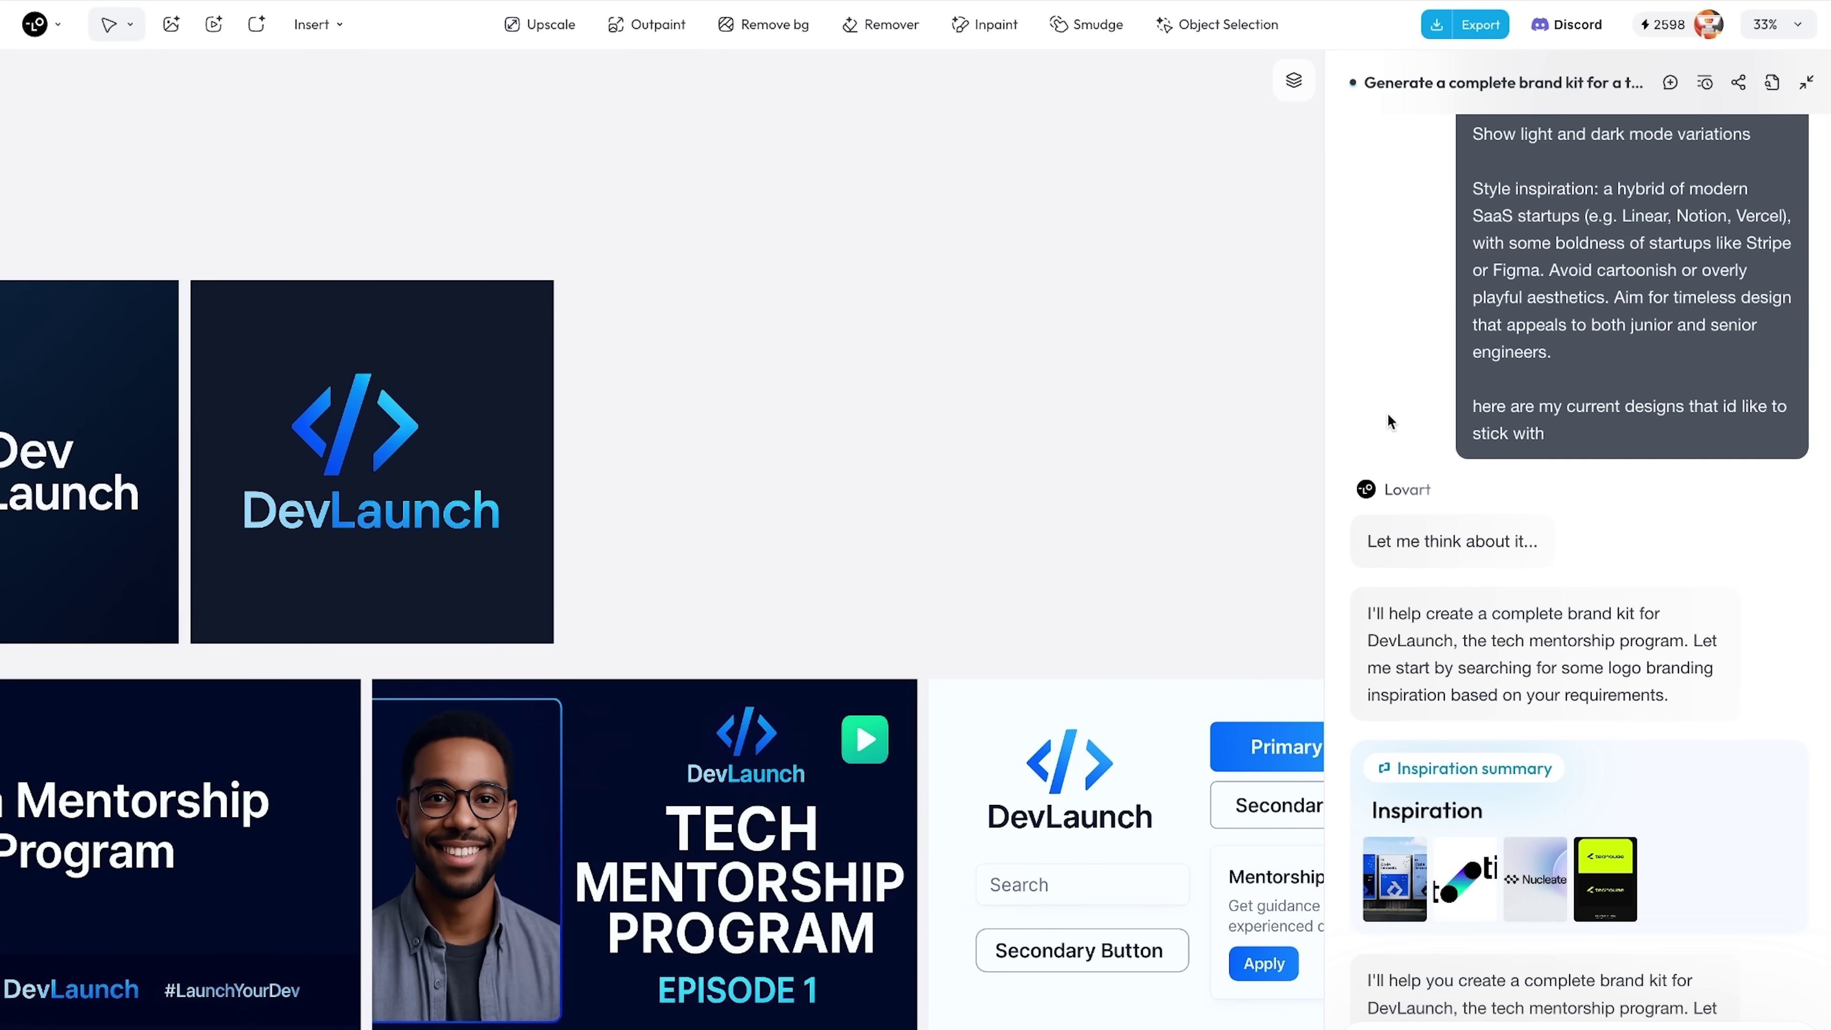
pyautogui.scroll(-3, 1540, 392)
pyautogui.hscroll(11, 1189, 564)
pyautogui.scroll(-4, 1189, 564)
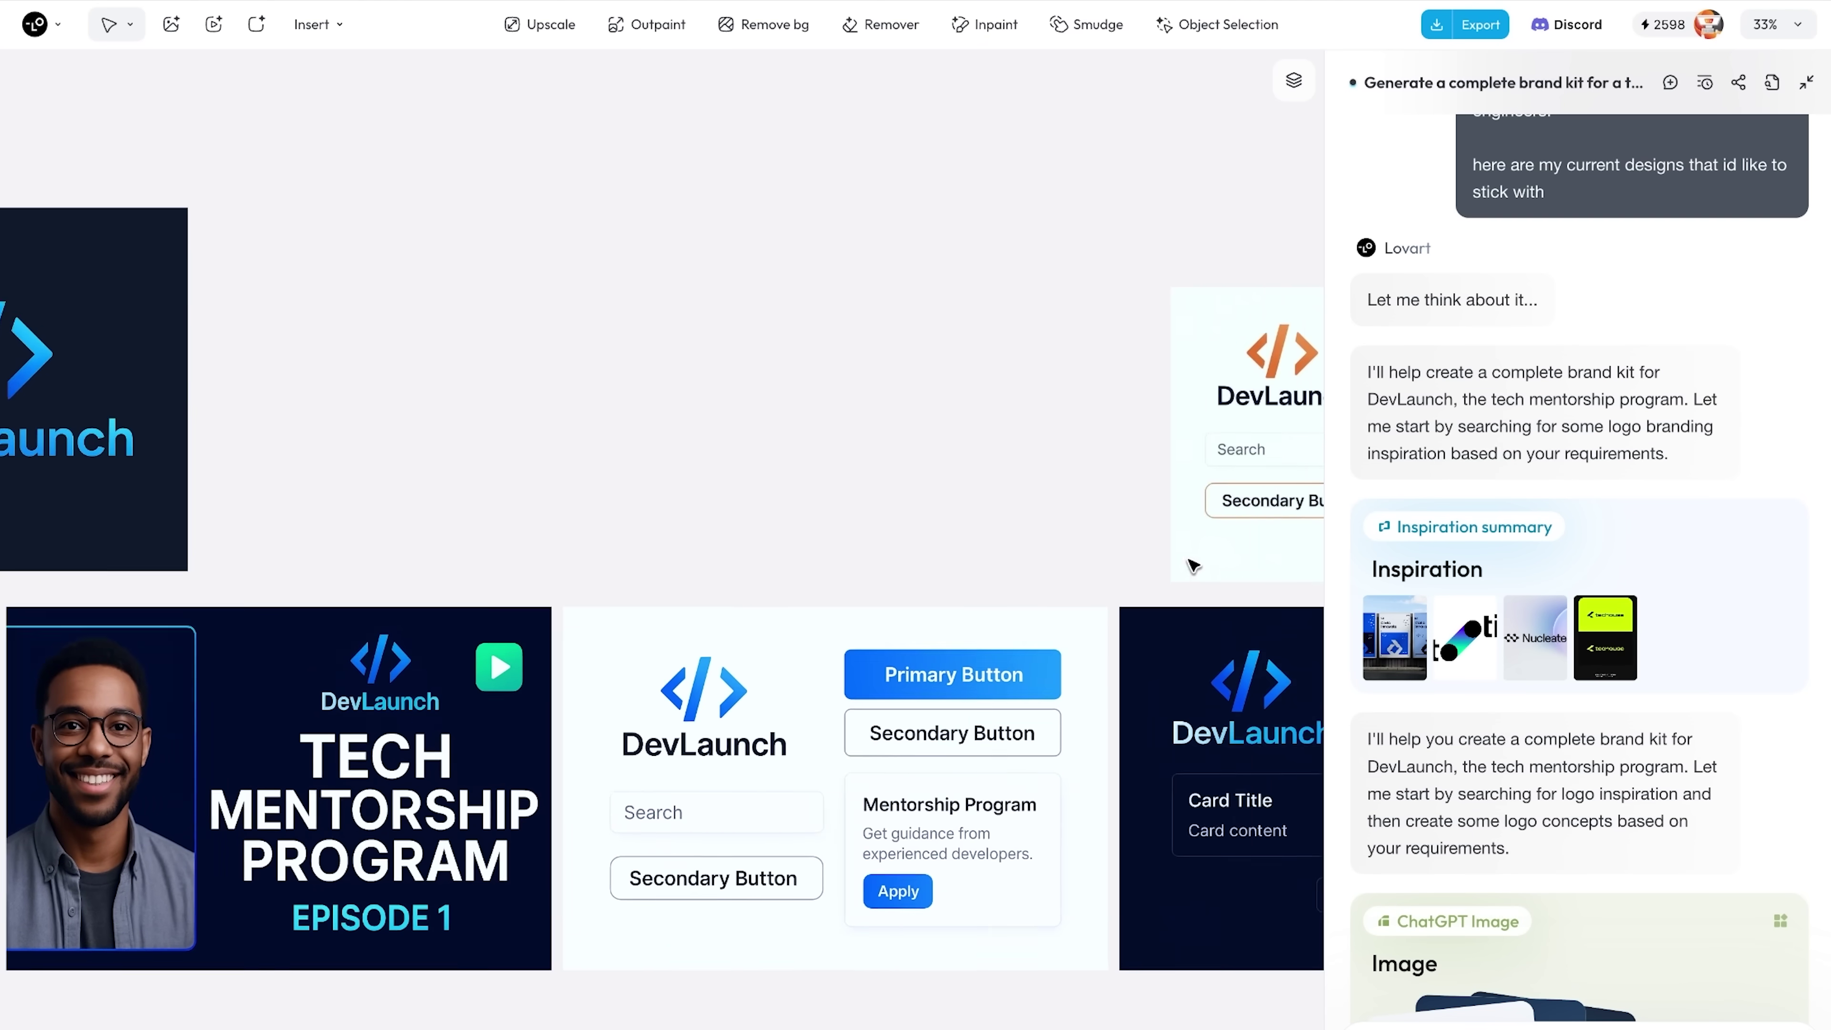
pyautogui.hscroll(4, 1193, 566)
pyautogui.scroll(3, 1192, 566)
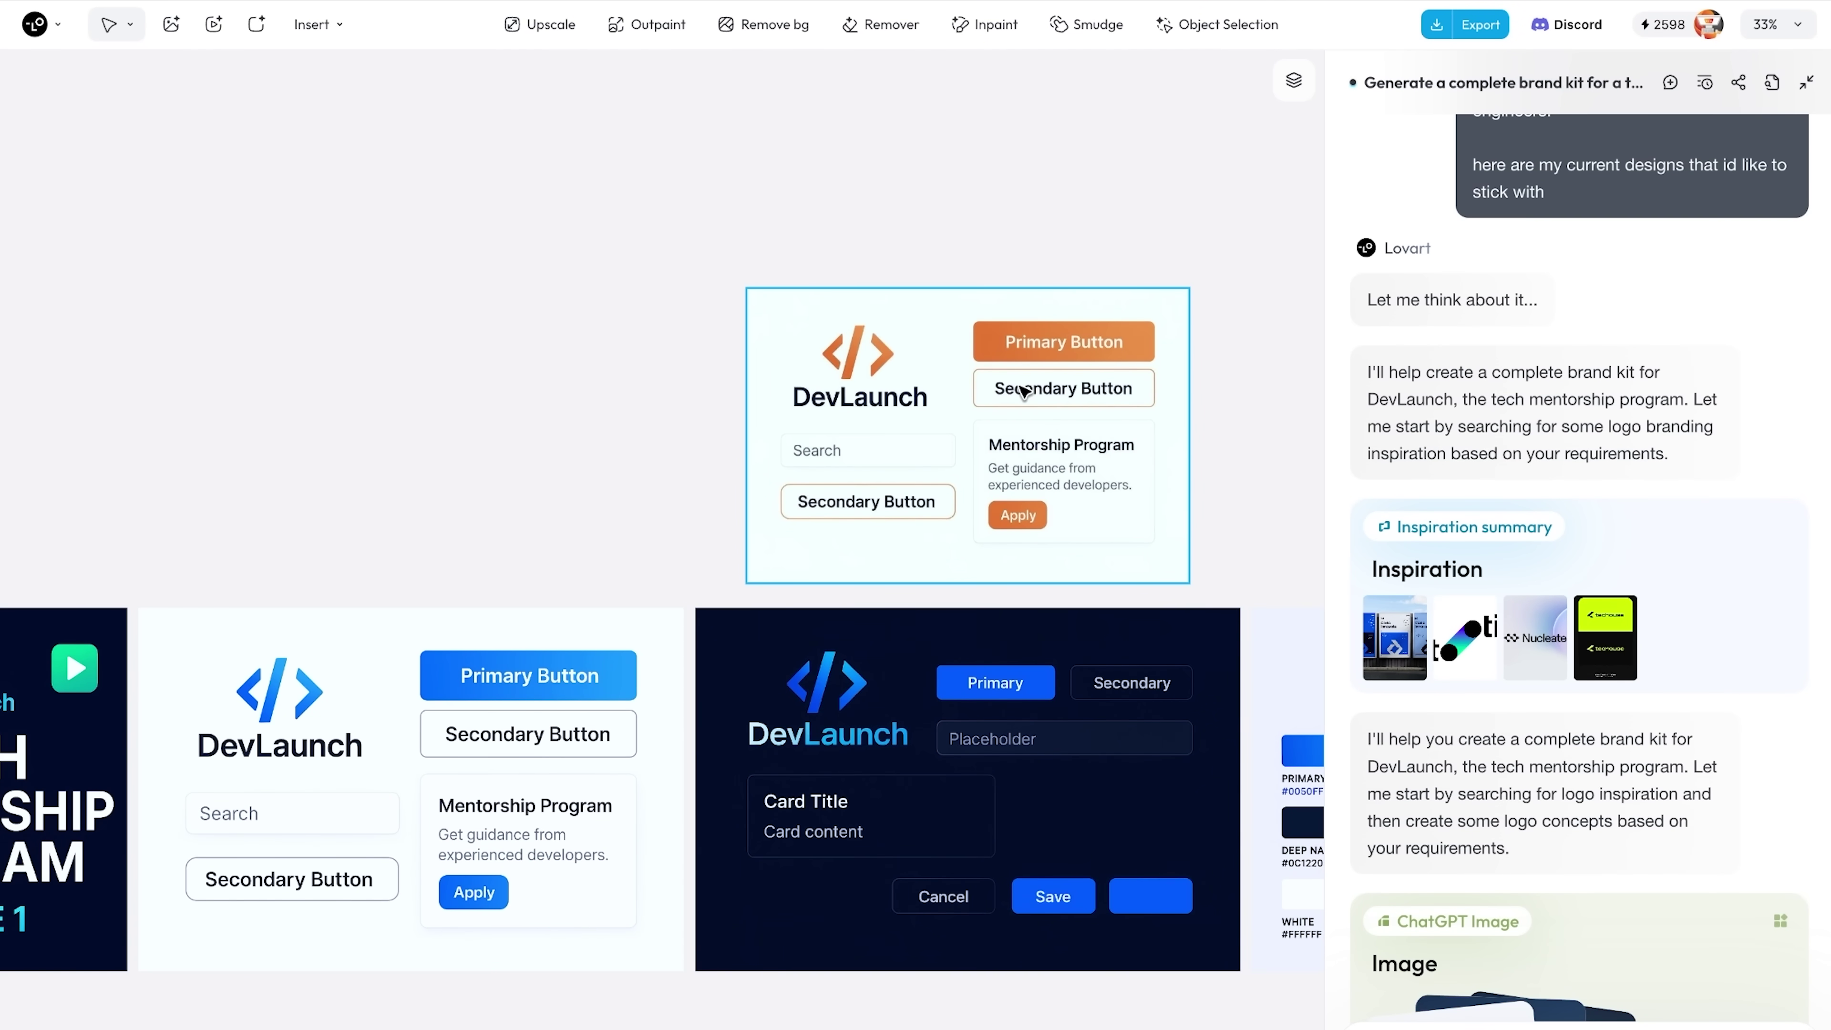
pyautogui.hscroll(2, 1023, 389)
pyautogui.scroll(1, 1024, 389)
pyautogui.hscroll(2, 1024, 390)
pyautogui.scroll(-1, 936, 505)
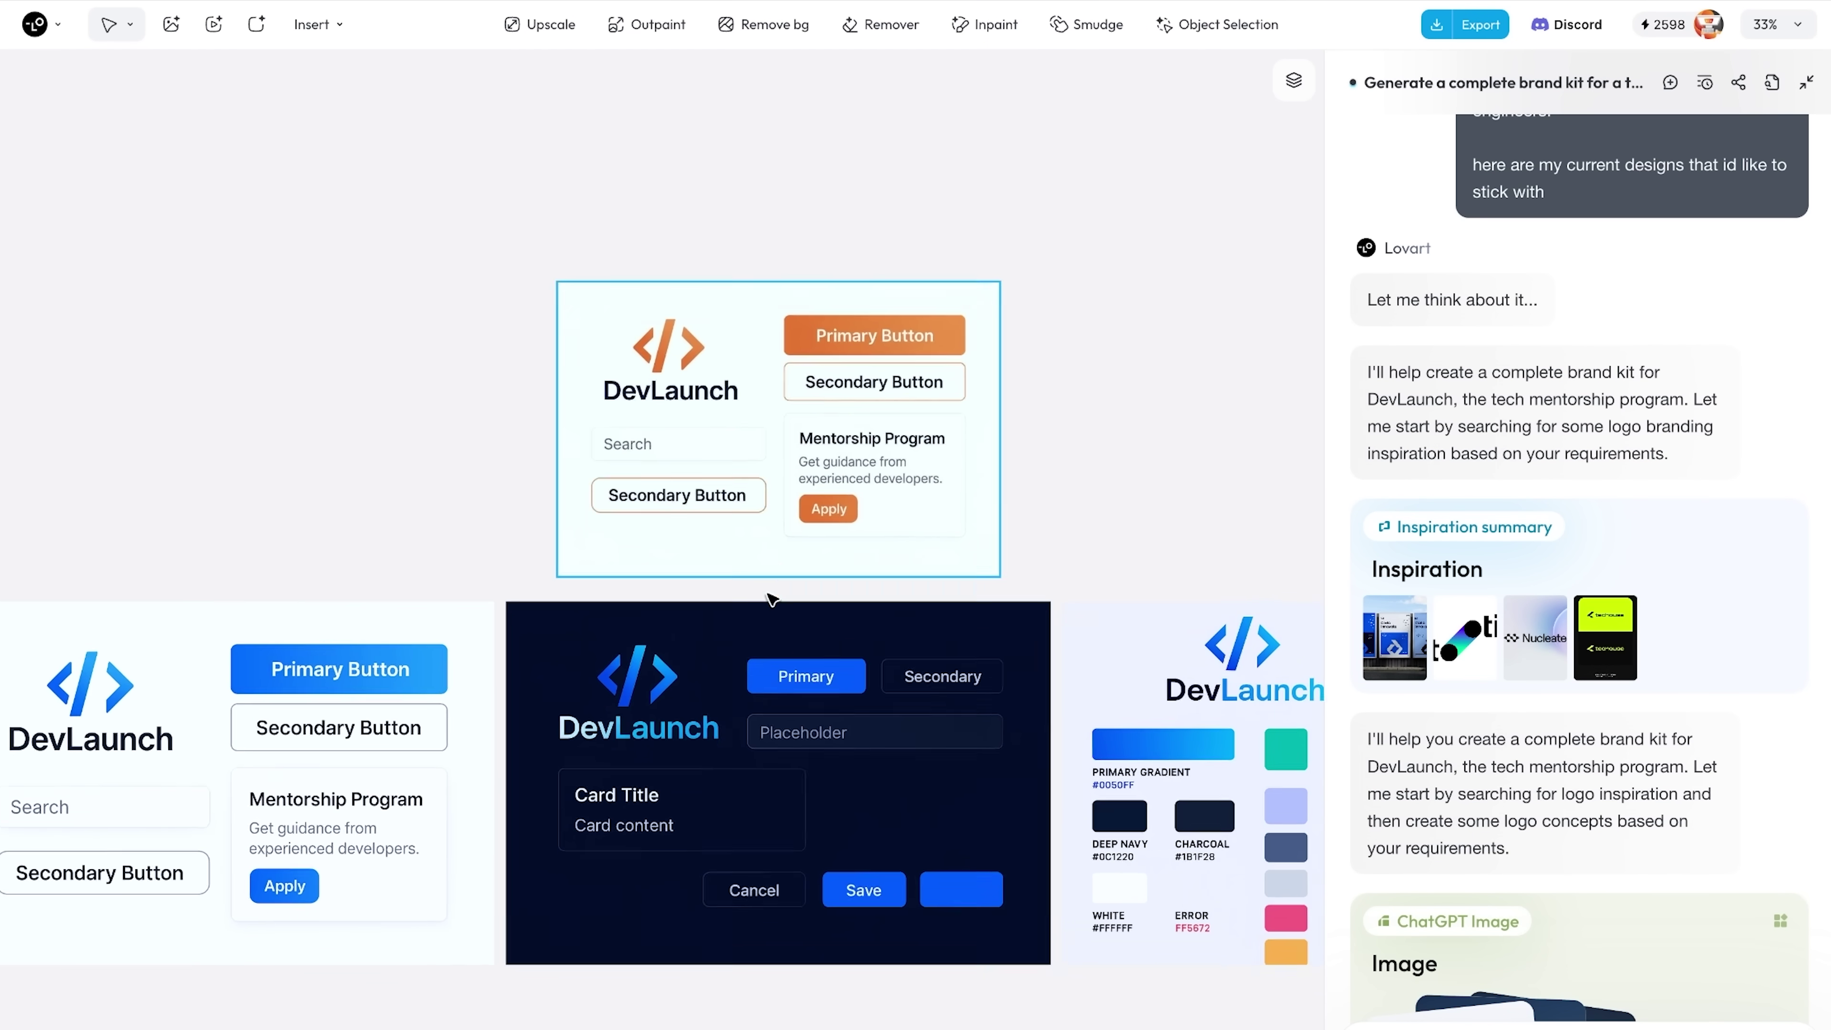
pyautogui.hscroll(8, 772, 599)
pyautogui.scroll(-3, 772, 598)
pyautogui.hscroll(3, 772, 599)
pyautogui.scroll(-15, 865, 584)
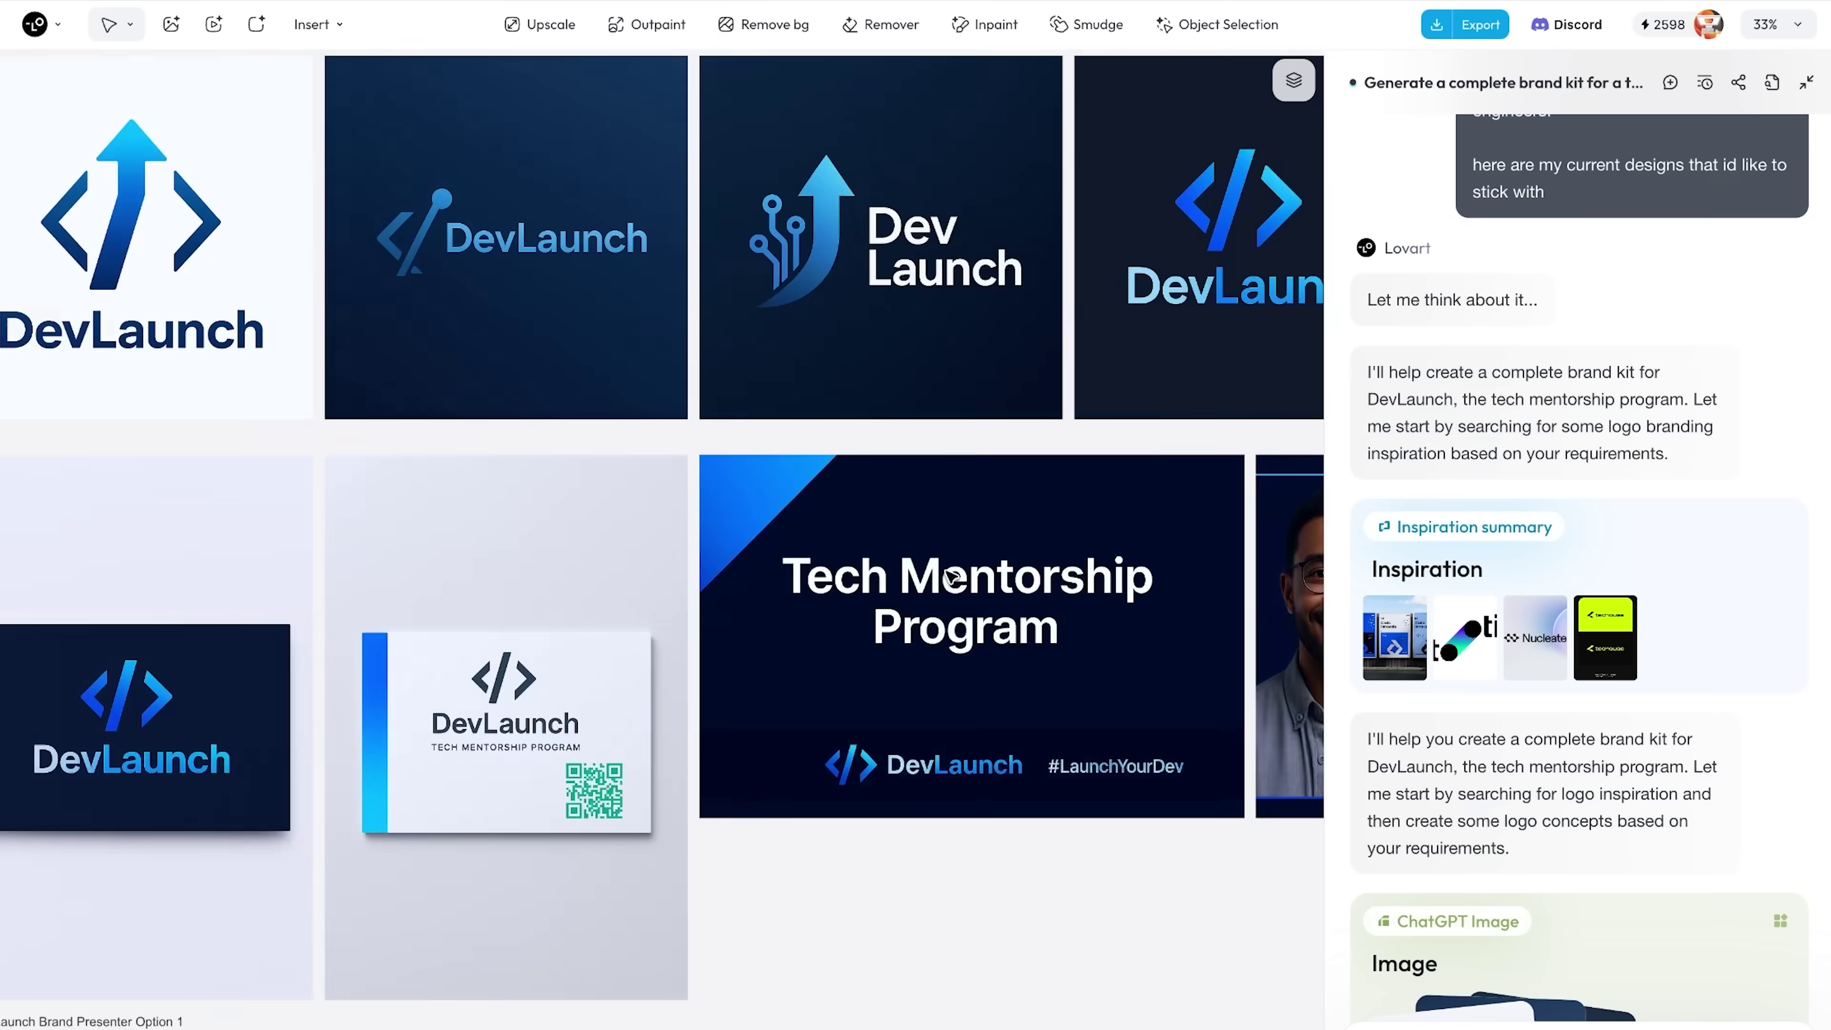
pyautogui.hscroll(2, 948, 572)
pyautogui.scroll(1, 1042, 348)
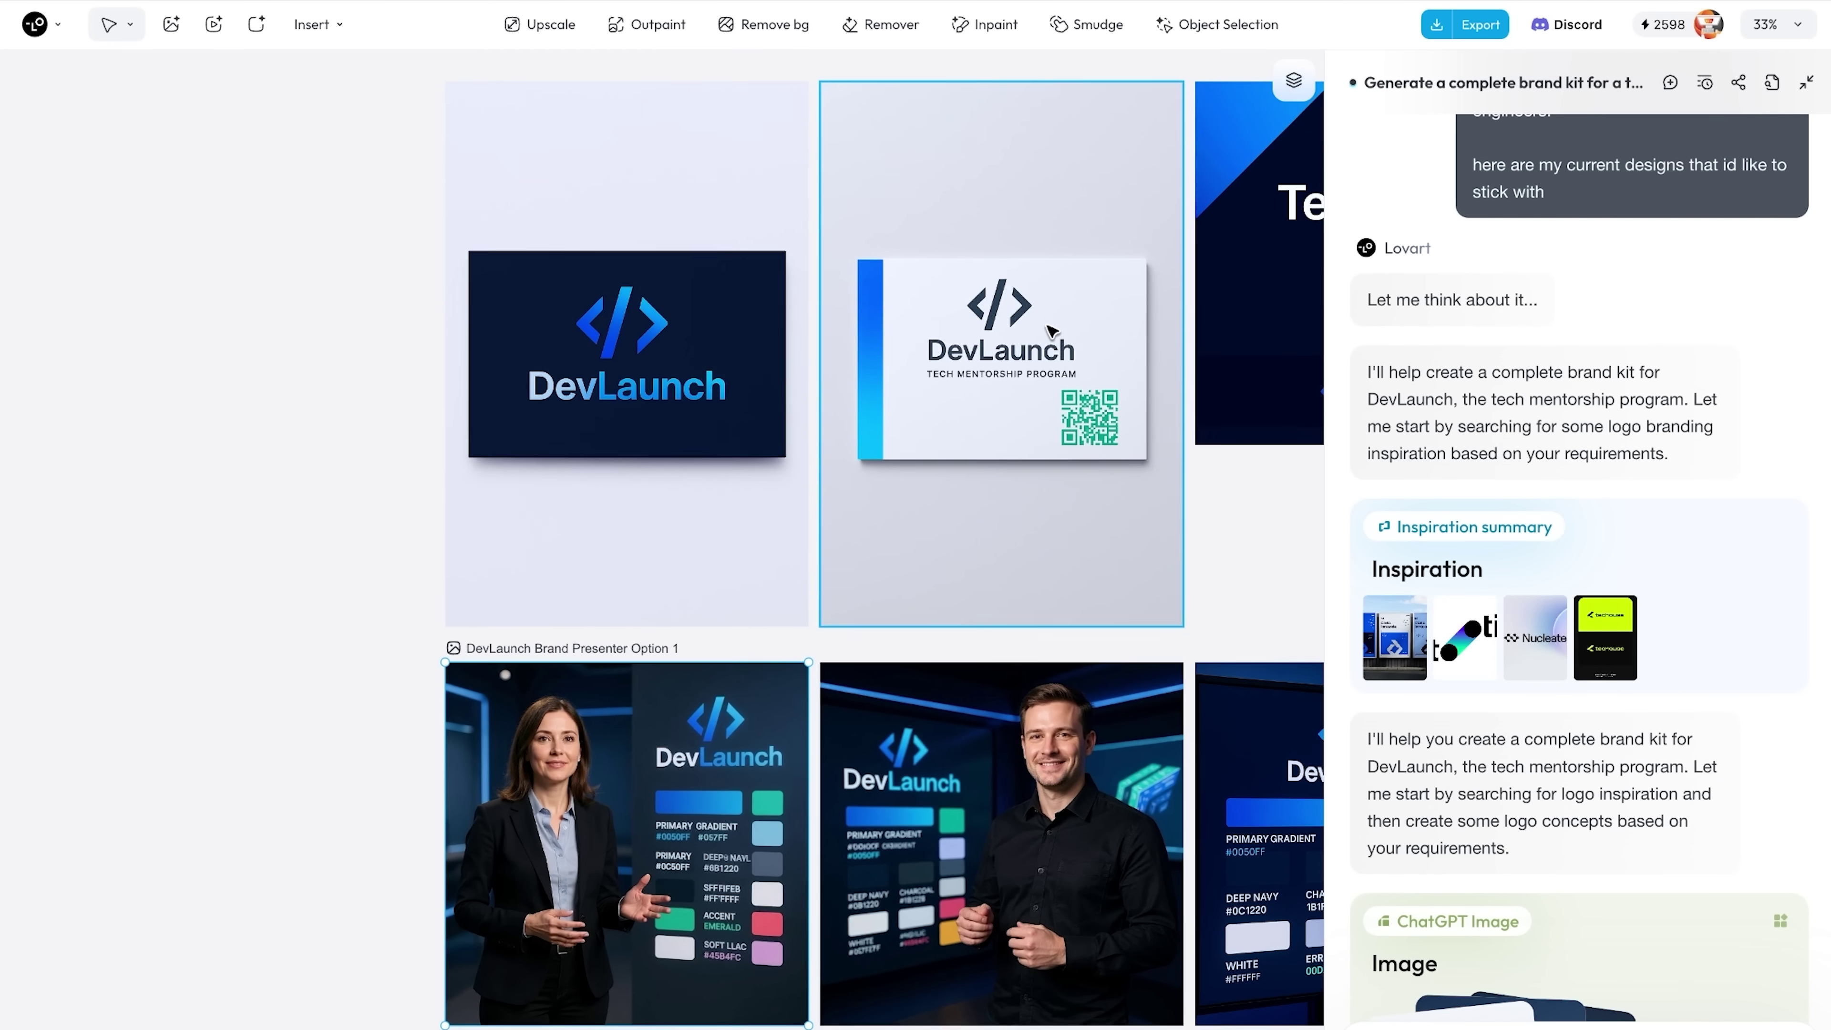
pyautogui.hscroll(4, 1052, 330)
pyautogui.scroll(-1, 1052, 330)
pyautogui.hscroll(4, 1052, 330)
pyautogui.scroll(-1, 1052, 330)
pyautogui.scroll(3, 1110, 339)
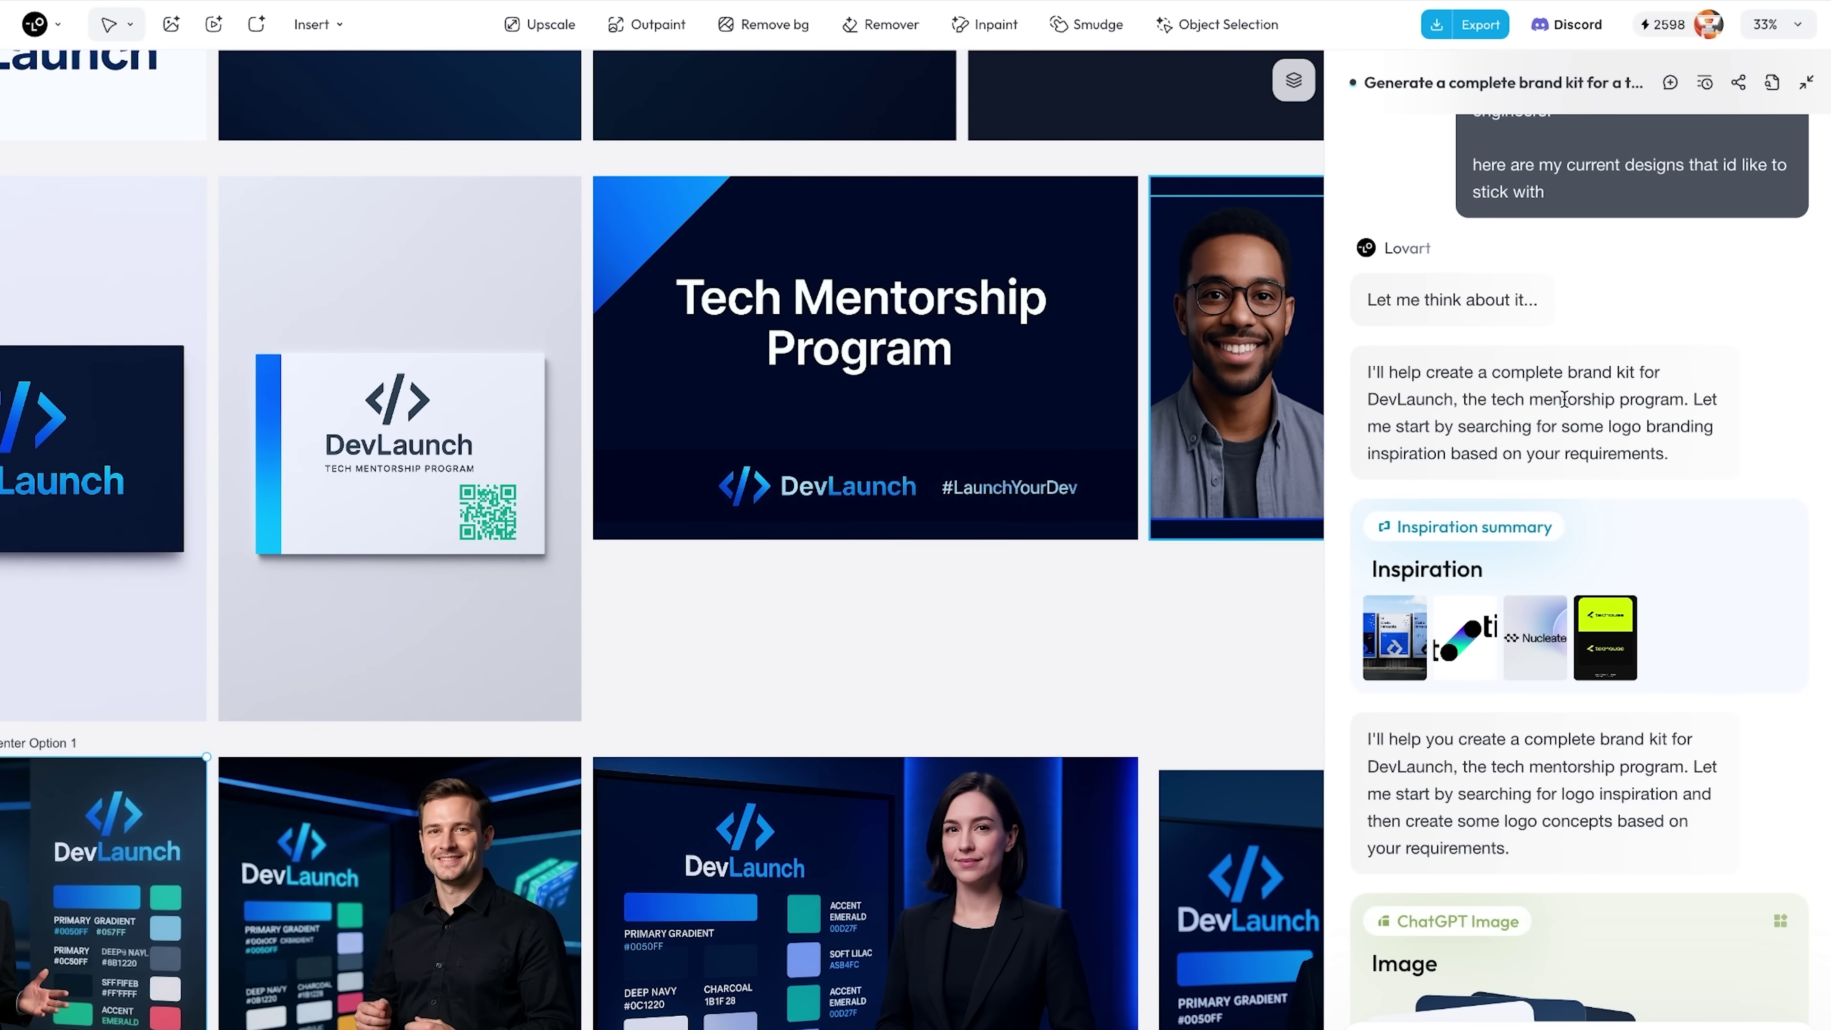
pyautogui.scroll(-4, 1563, 398)
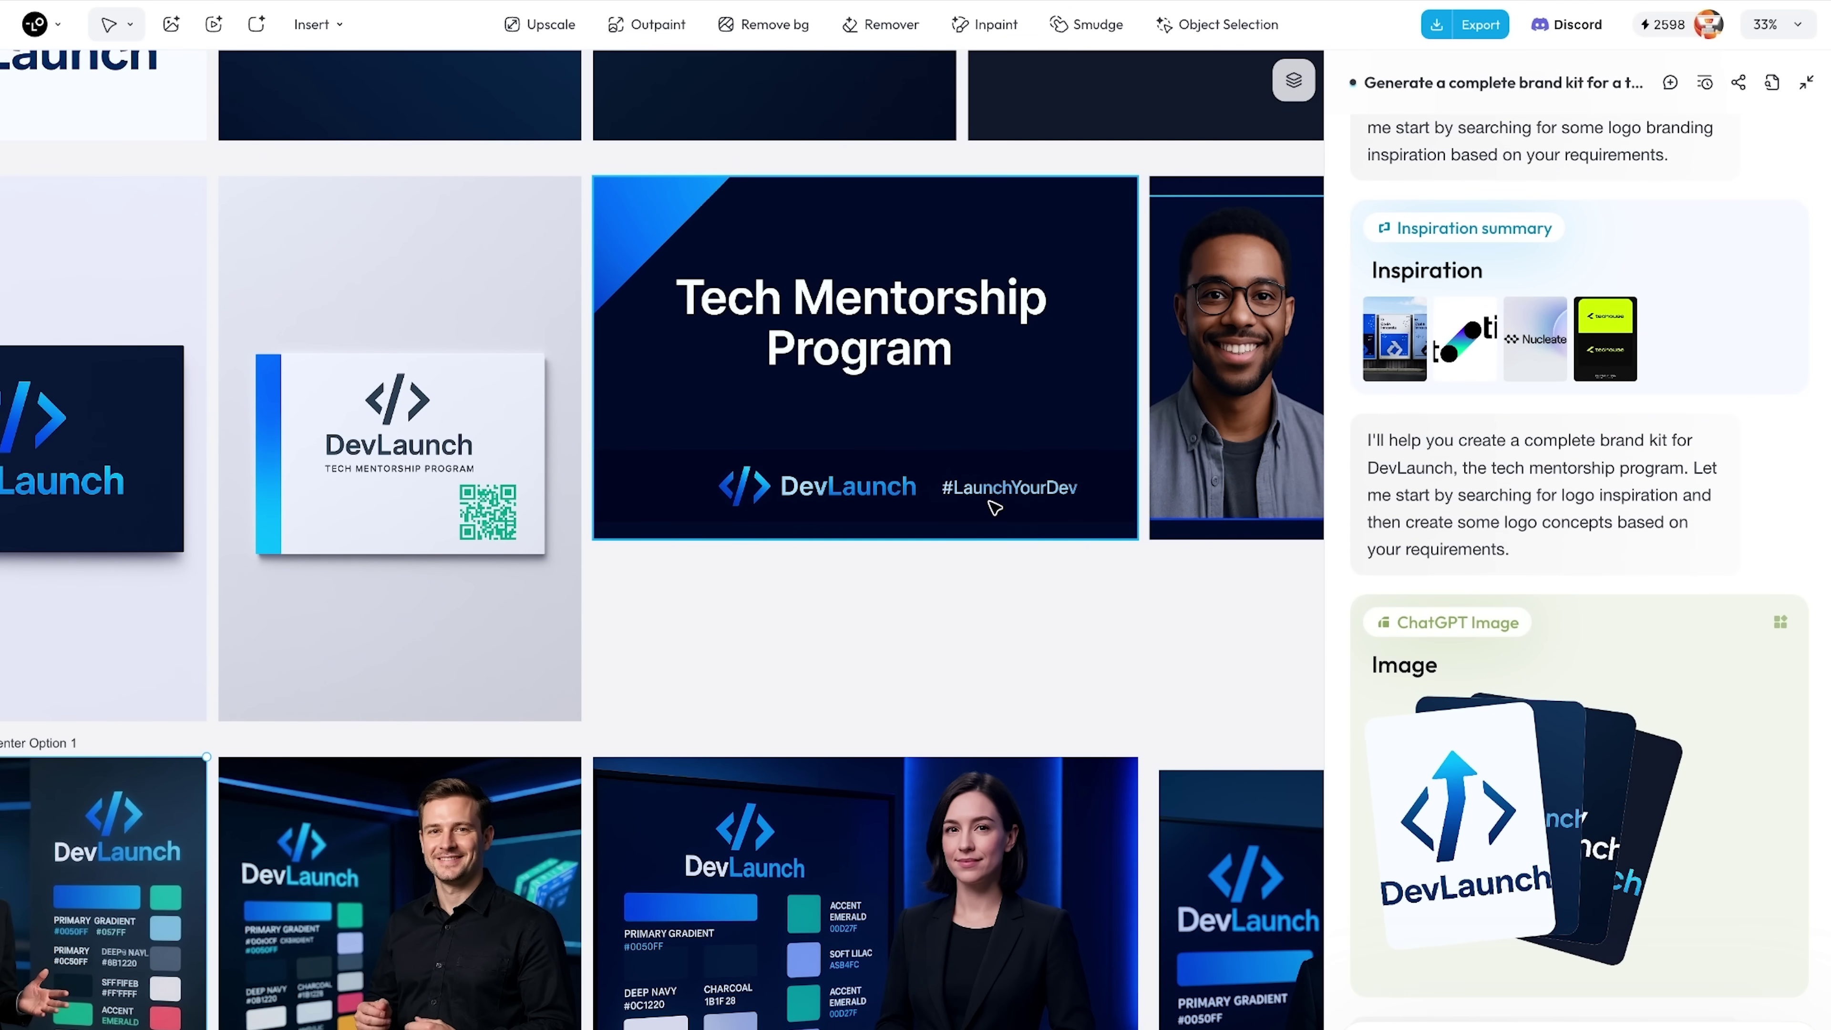
pyautogui.scroll(-3, 994, 508)
pyautogui.hscroll(-5, 1010, 513)
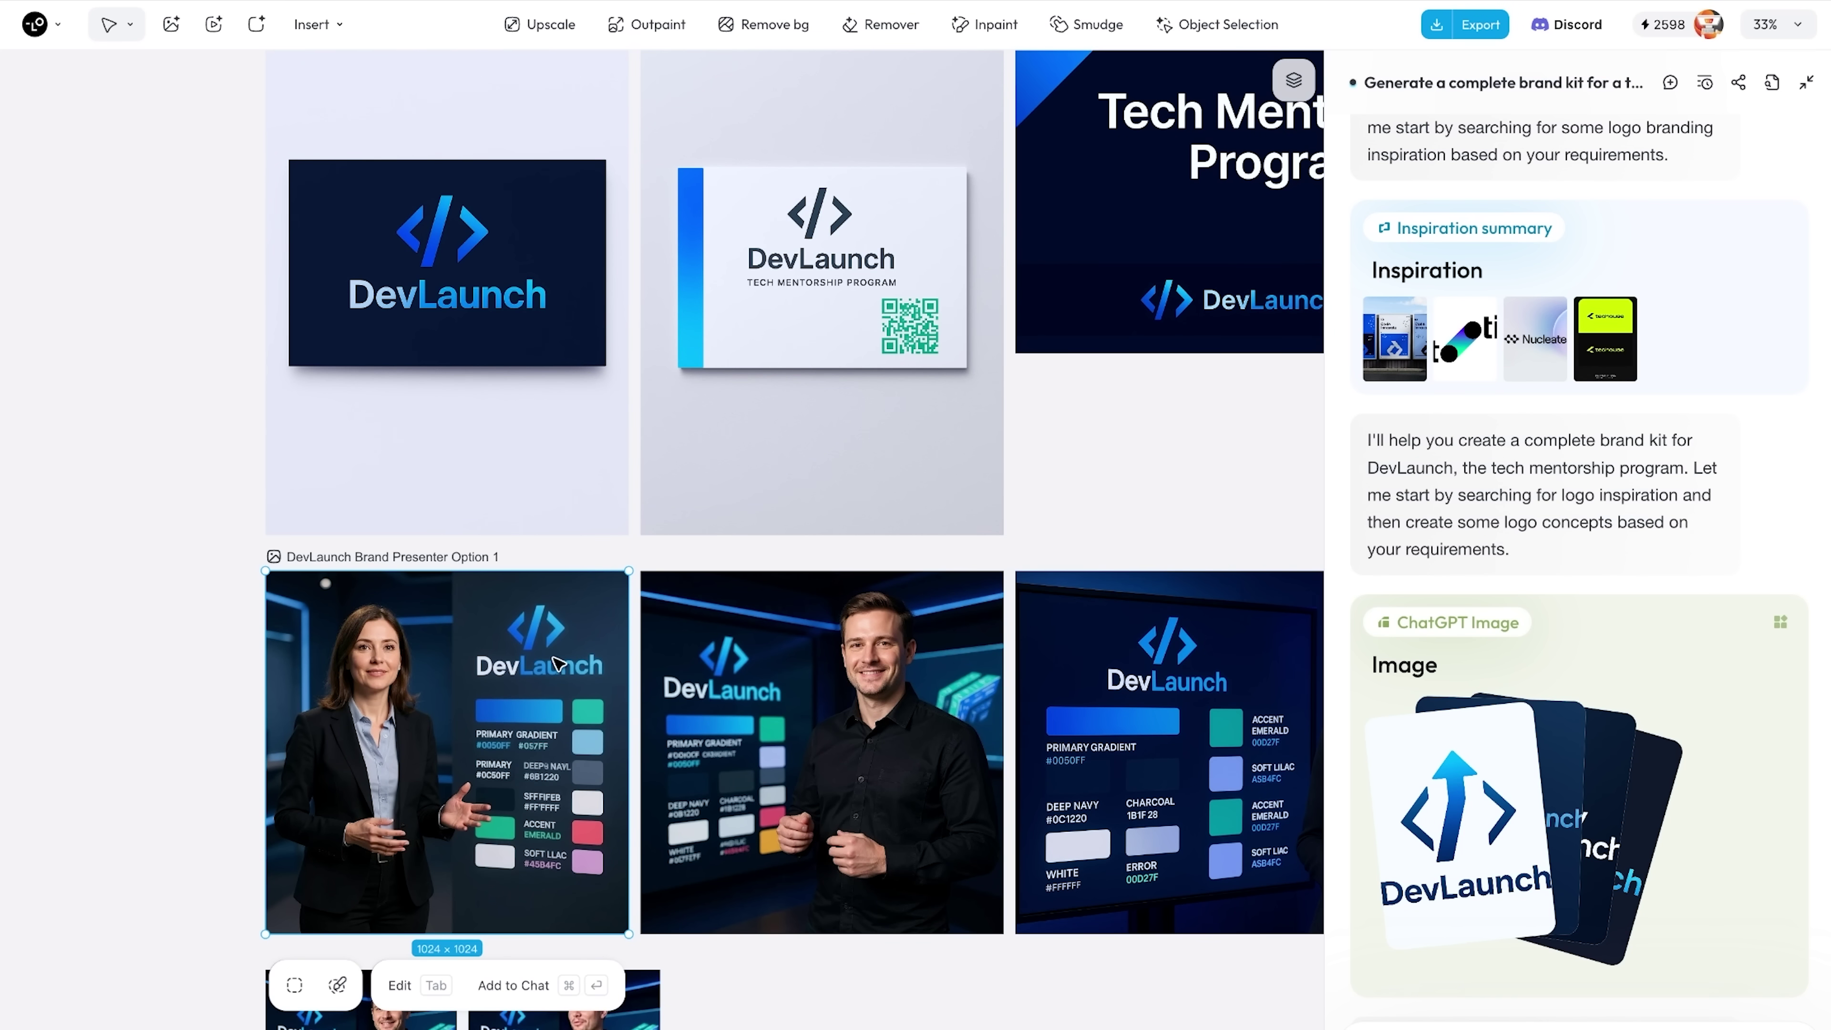
pyautogui.hscroll(2, 559, 662)
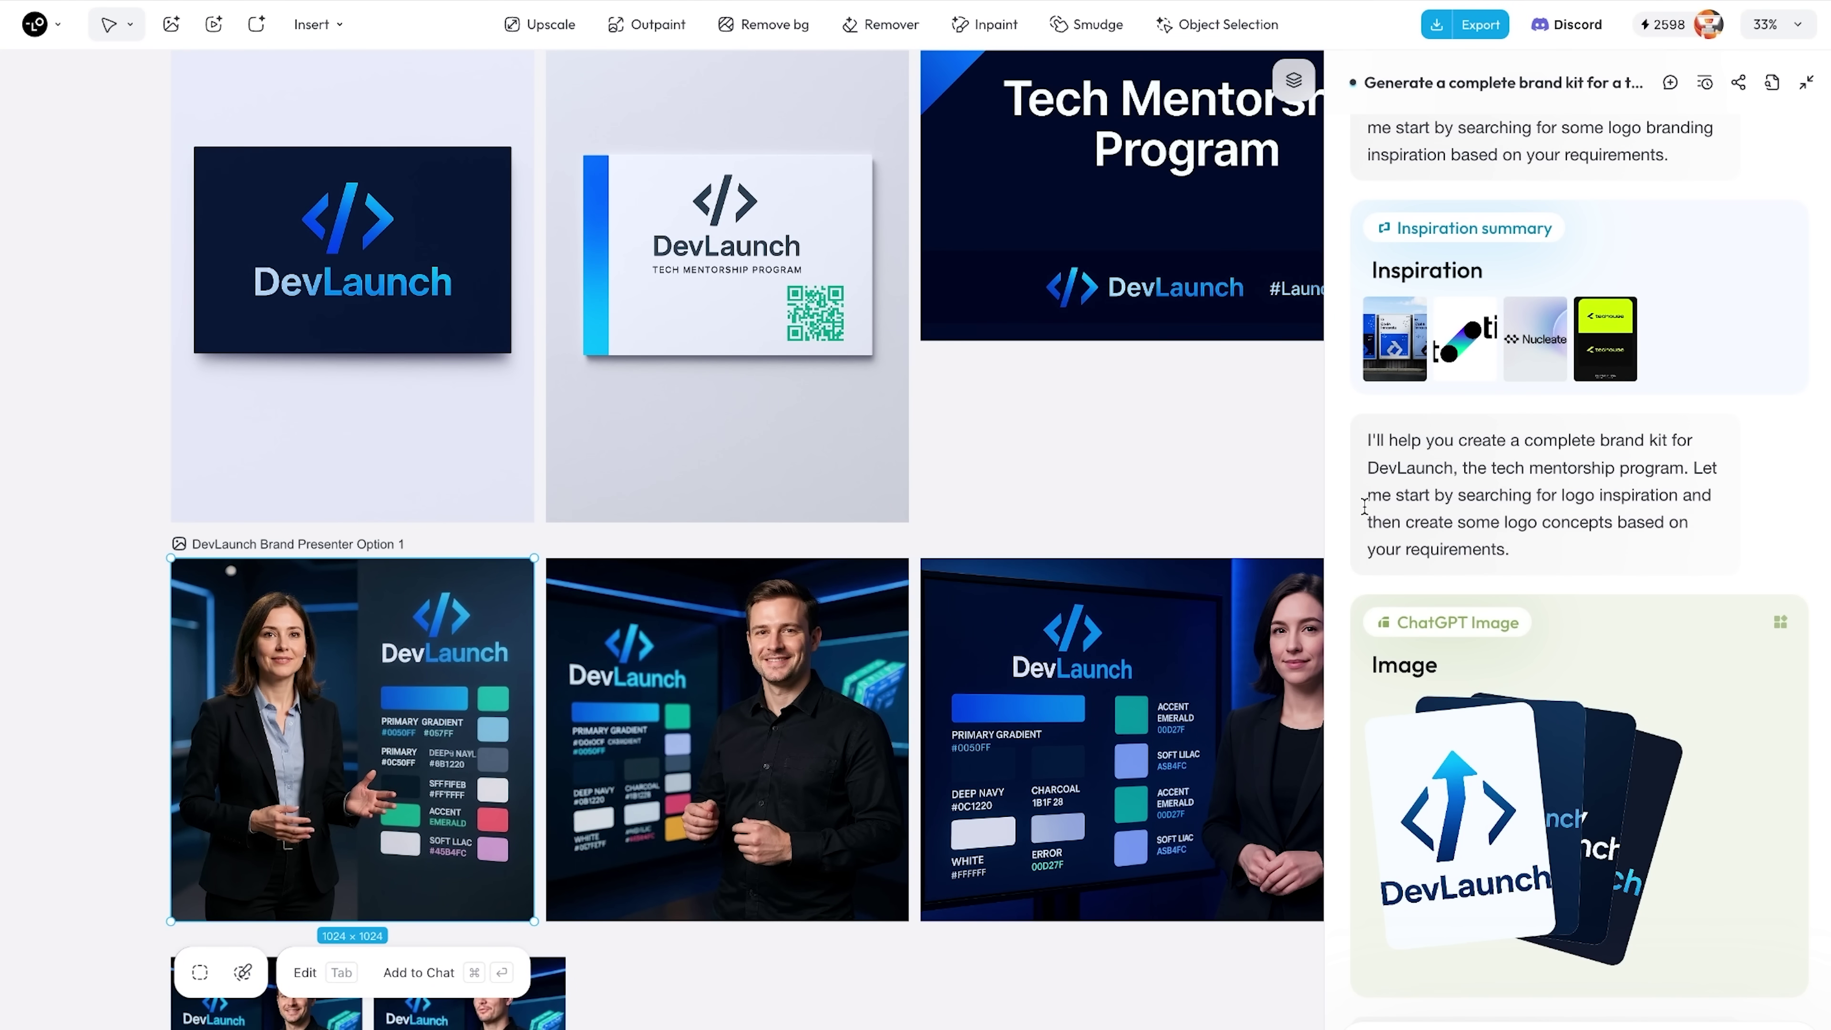
# Step: Scroll the brand-kit chat to the video request message and highlight it
pyautogui.scroll(-20, 1364, 507)
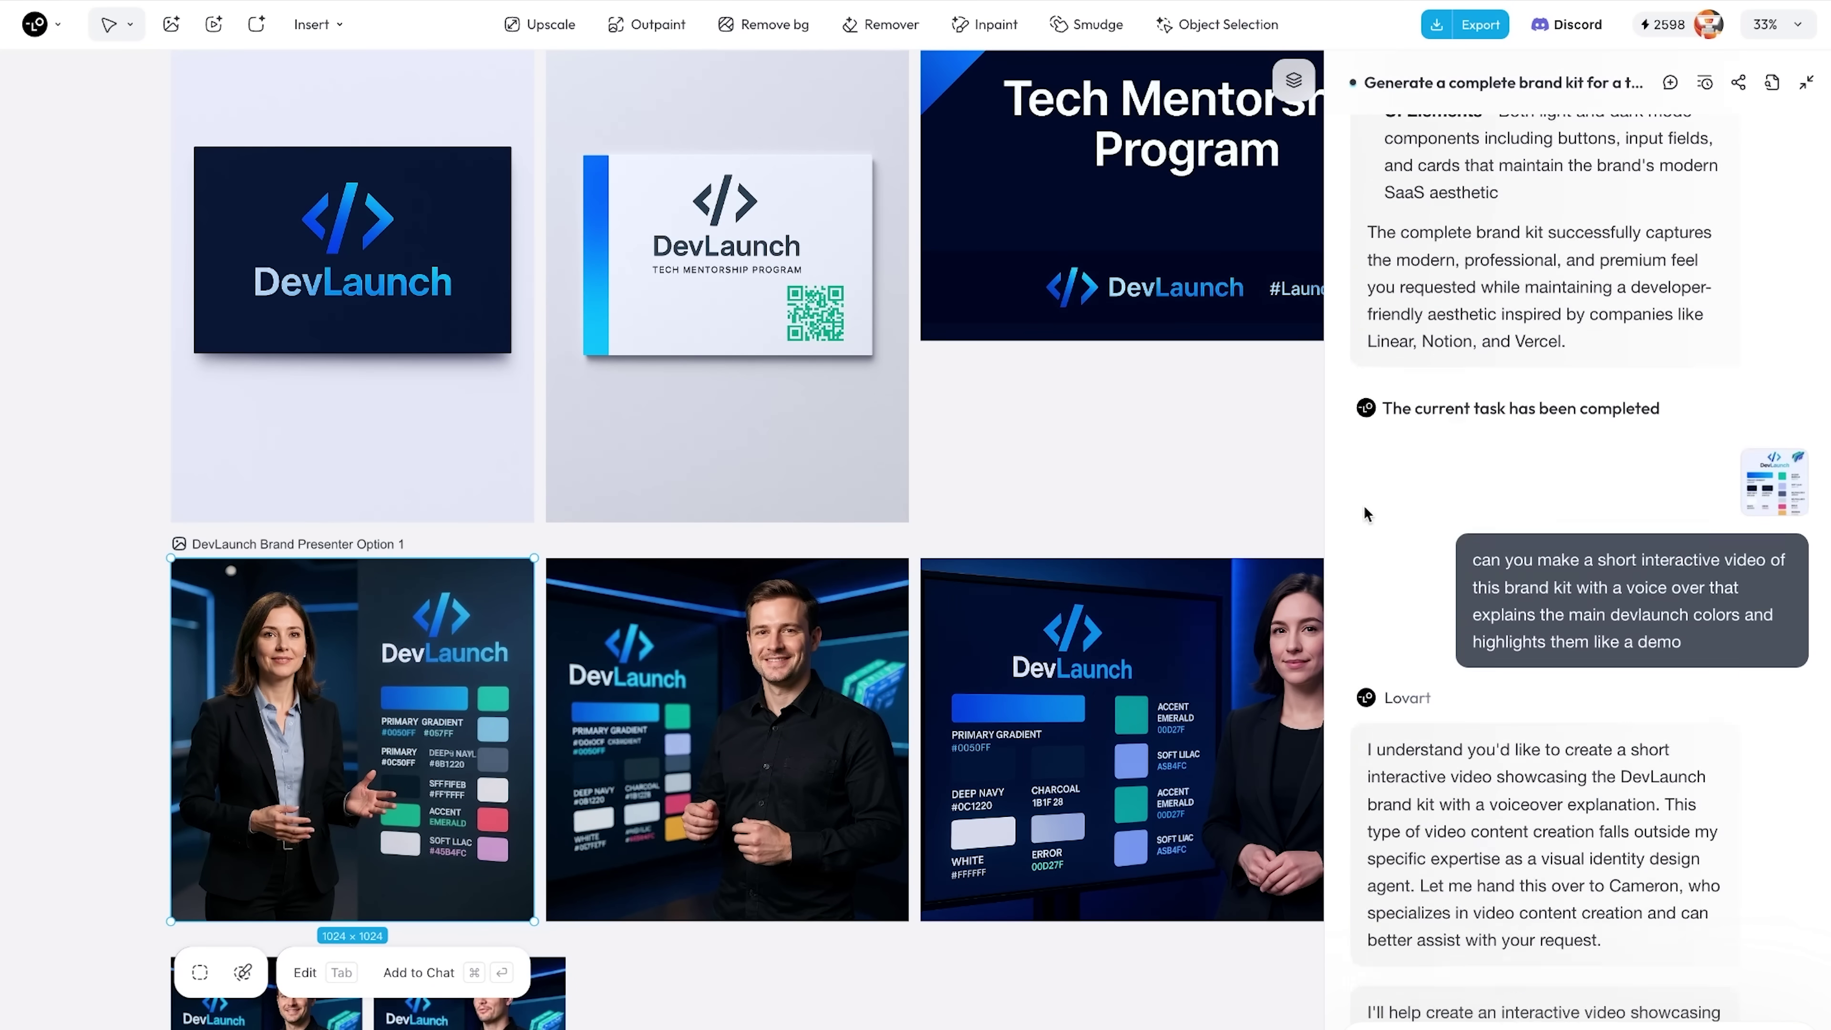
pyautogui.scroll(-10, 1365, 514)
pyautogui.scroll(5, 1364, 514)
pyautogui.scroll(-15, 1364, 512)
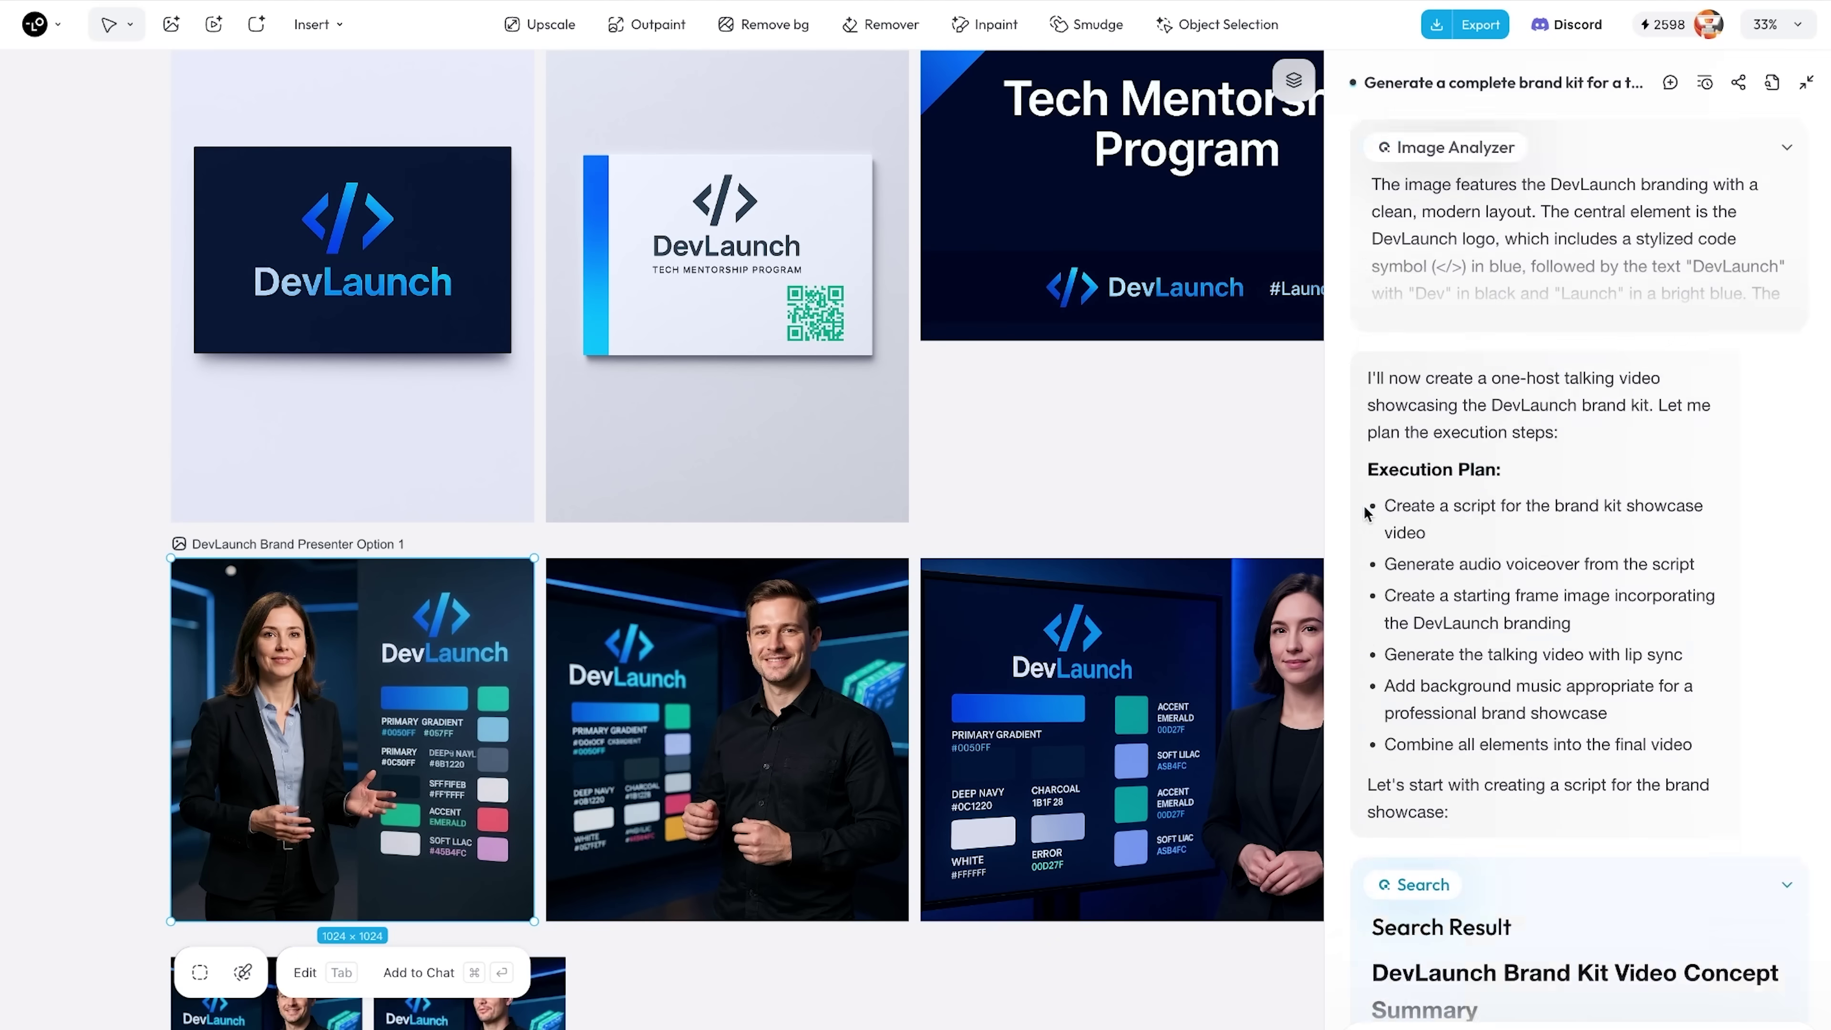
pyautogui.scroll(-20, 1364, 512)
pyautogui.scroll(20, 1364, 507)
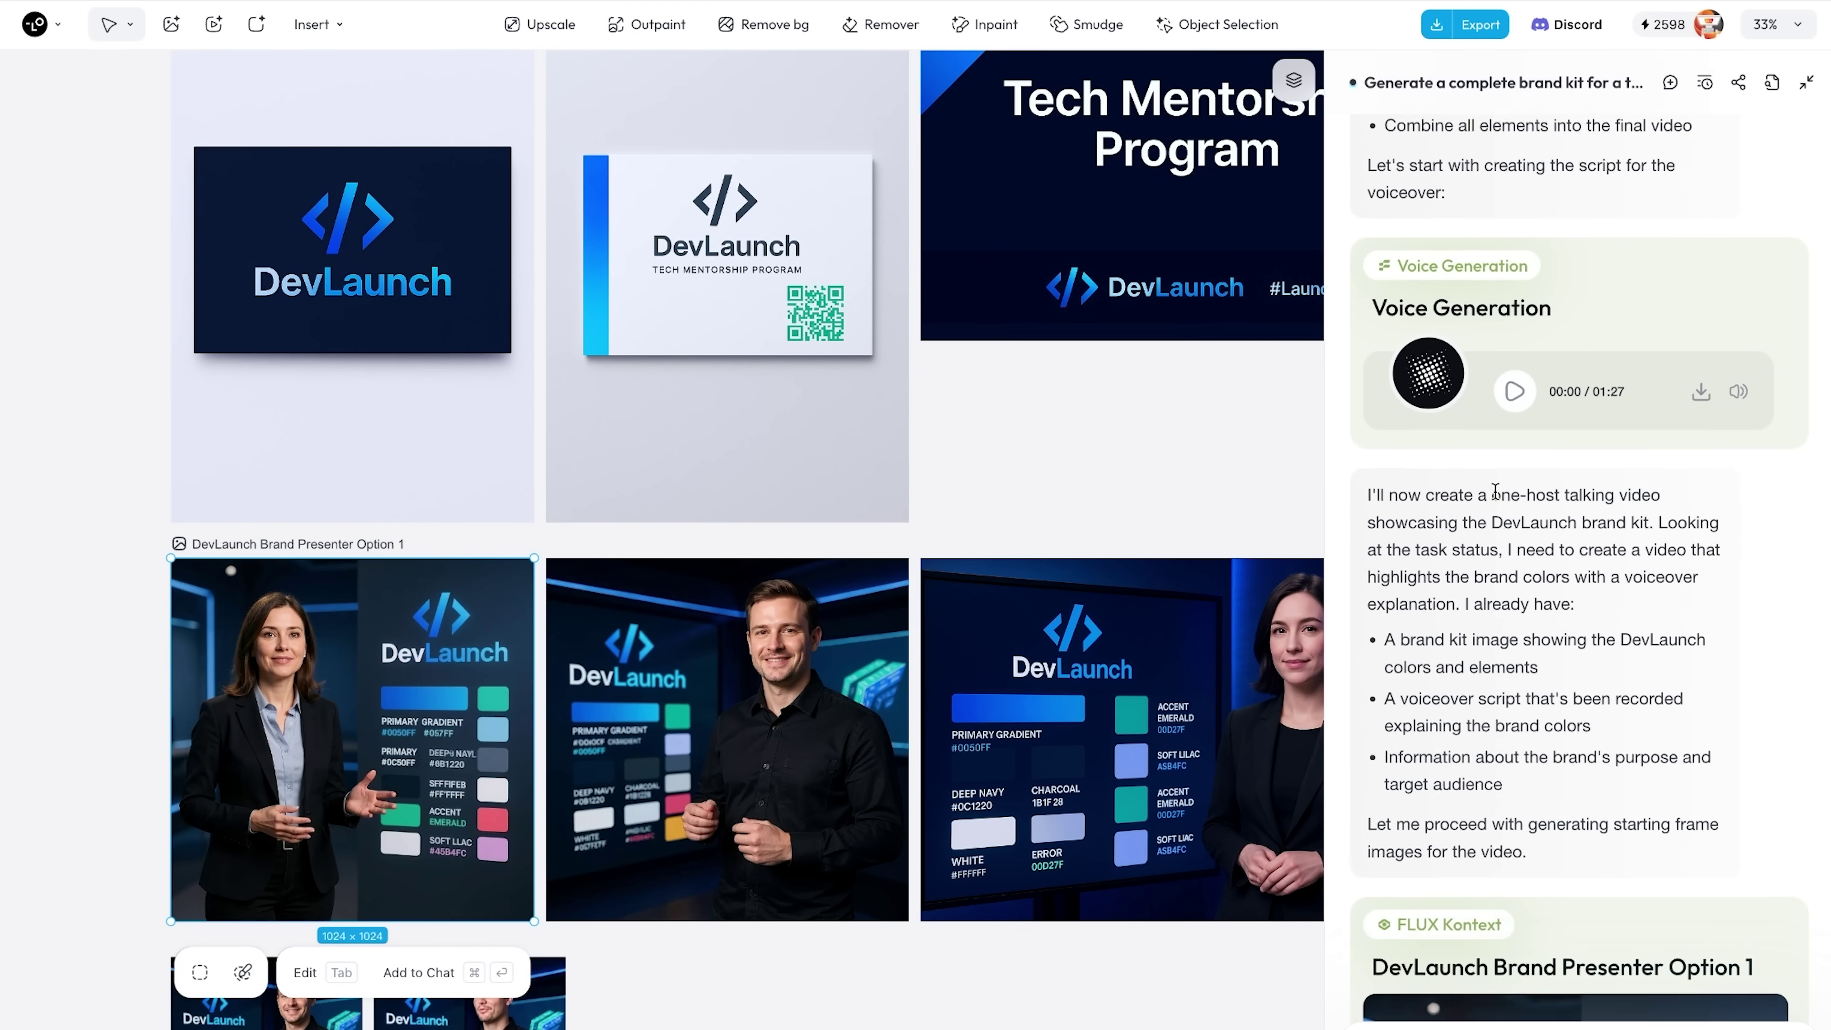
pyautogui.scroll(2, 1496, 497)
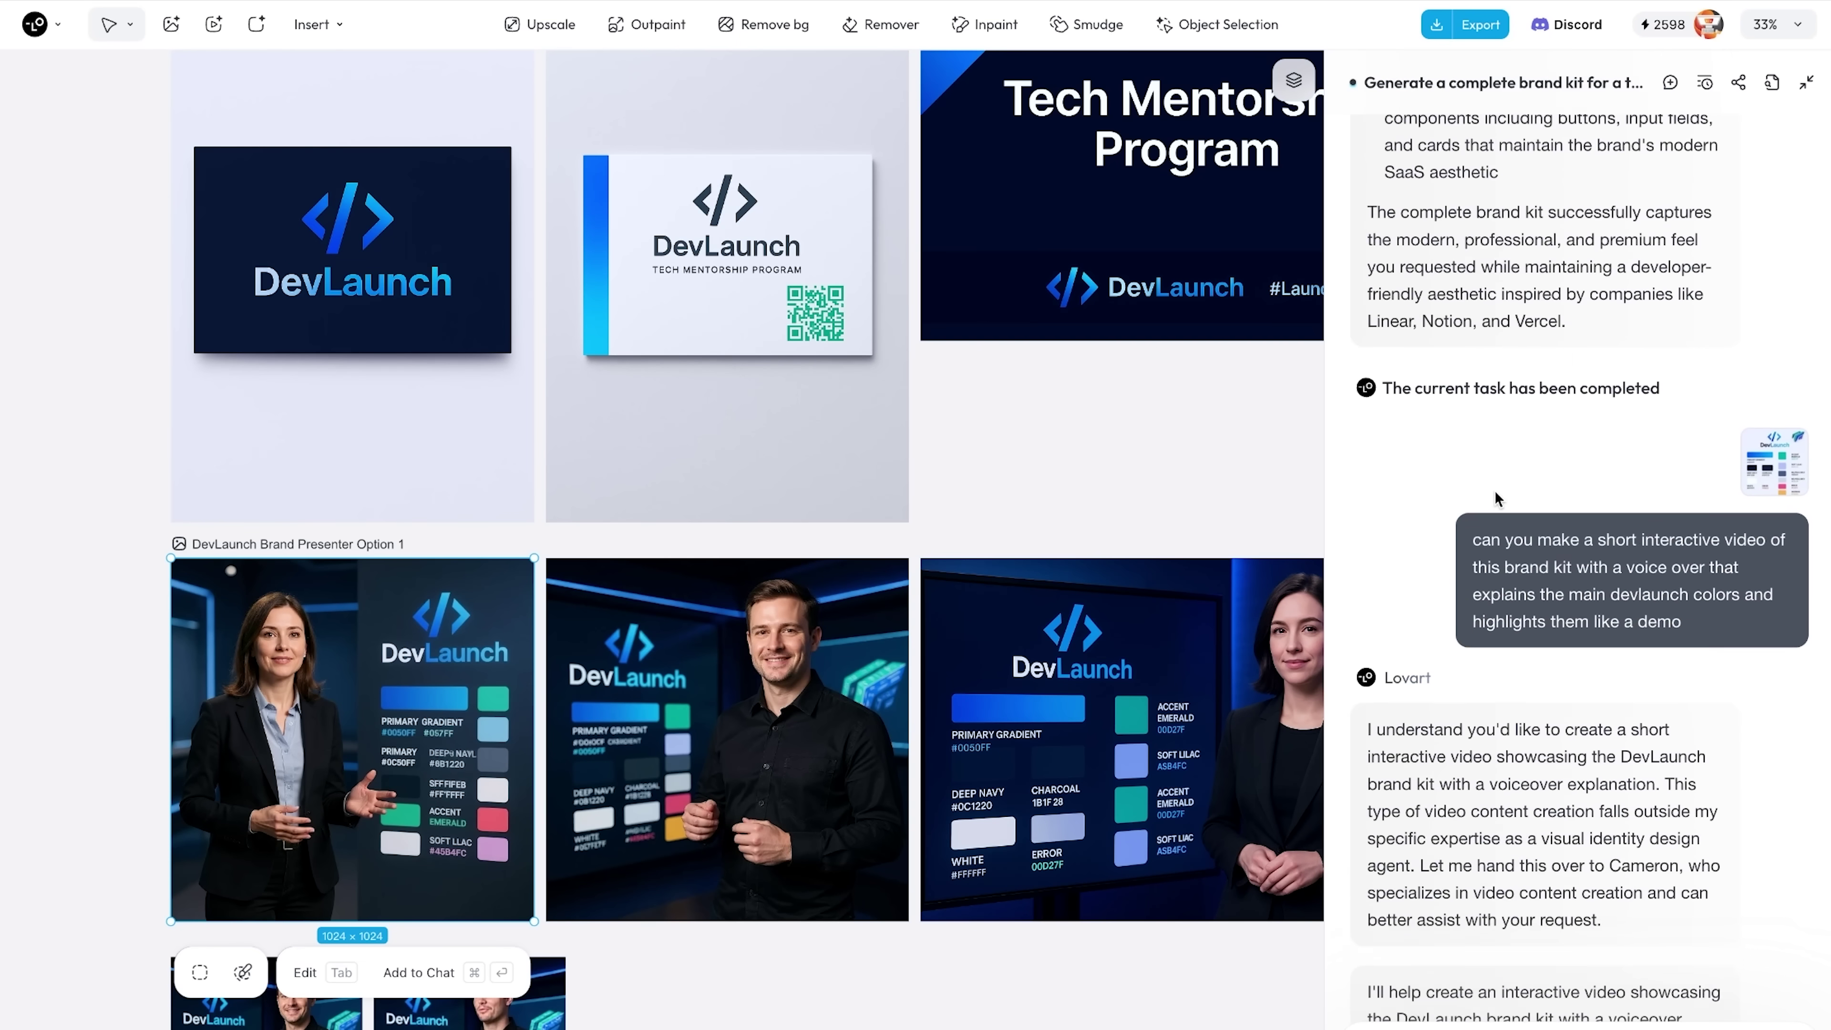
pyautogui.scroll(-4, 1518, 415)
pyautogui.moveTo(1477, 375); pyautogui.dragTo(1726, 495)
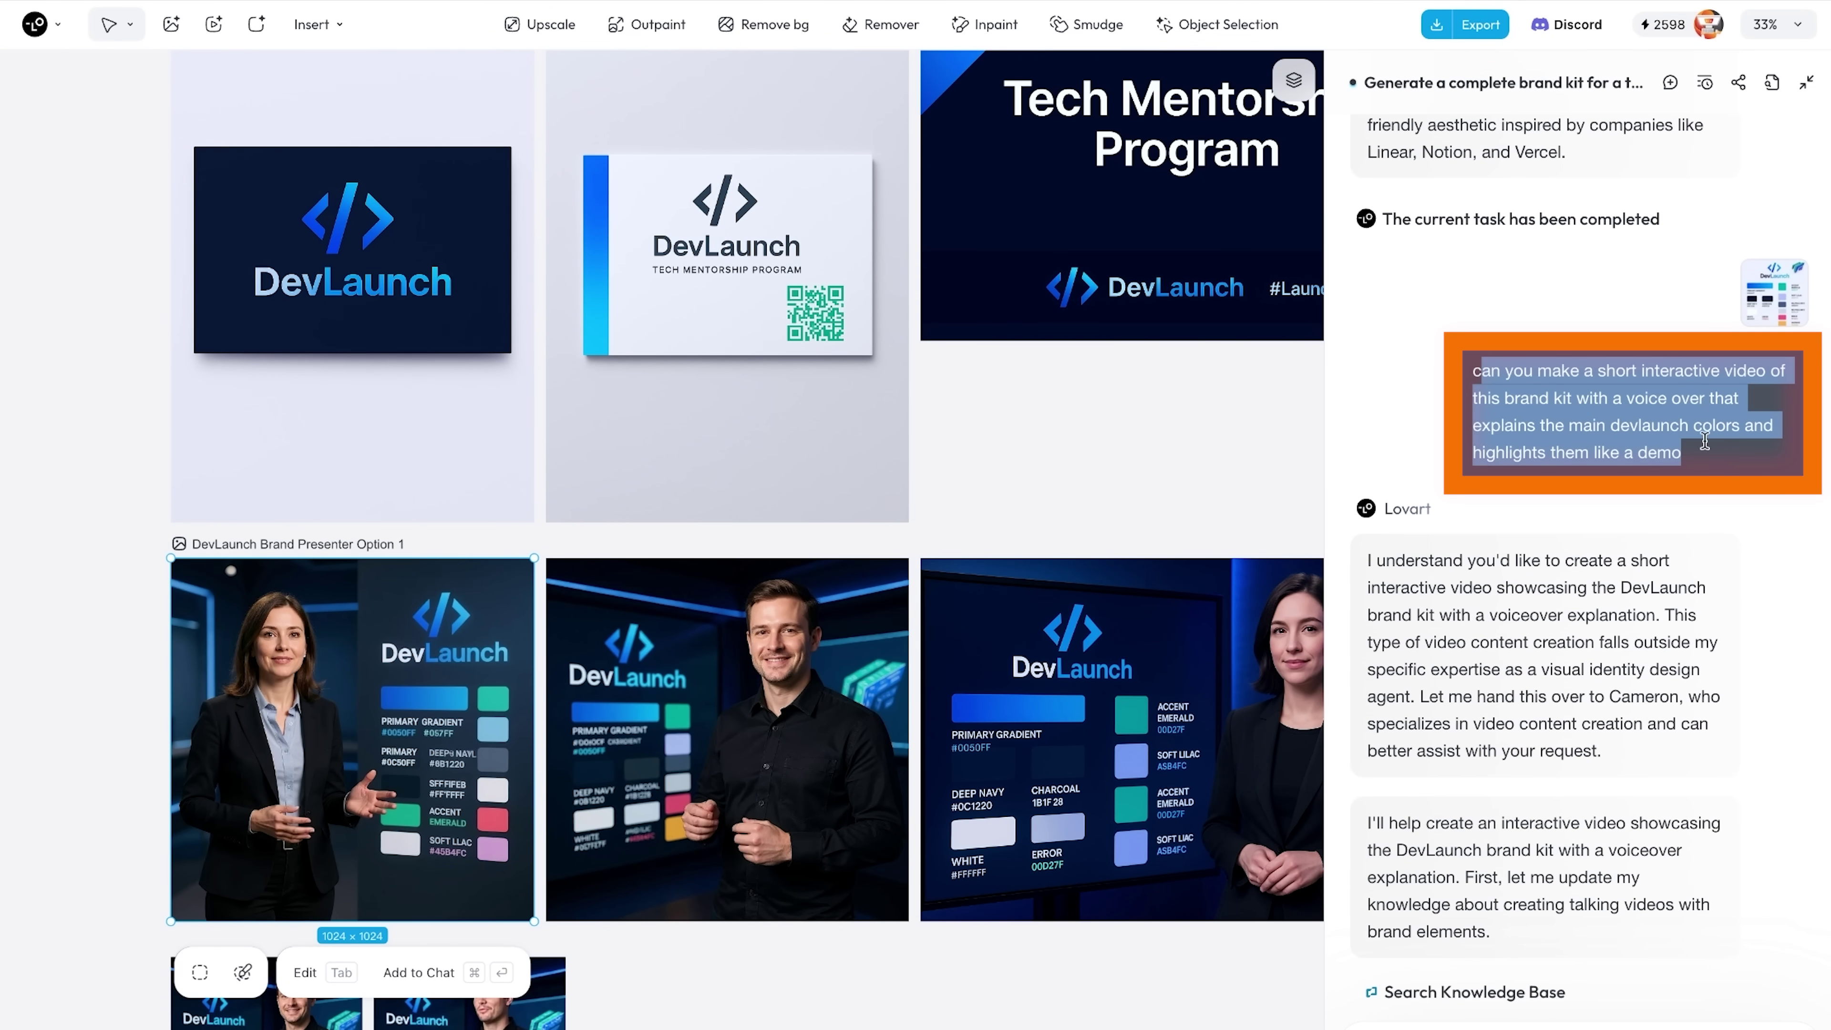
# Step: Review the image analysis and execution plan, then play the generated voiceover audio
pyautogui.scroll(-3, 1687, 498)
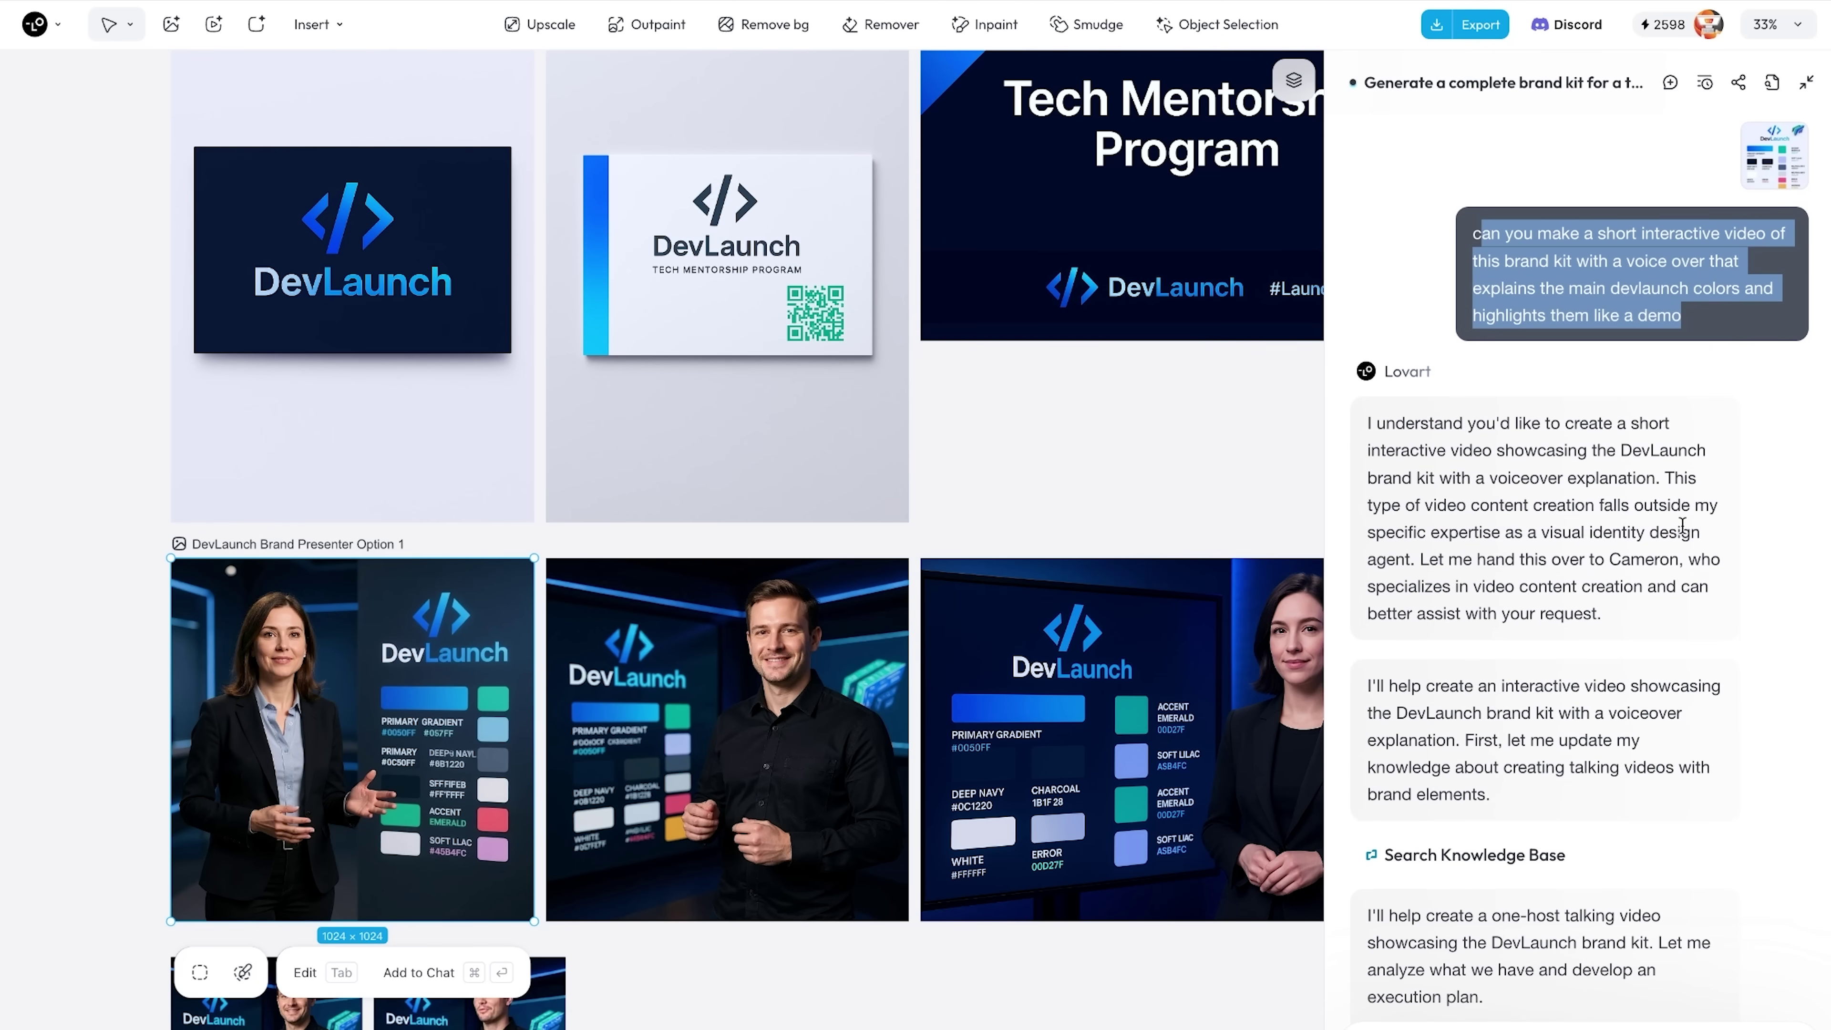
pyautogui.scroll(-3, 1495, 760)
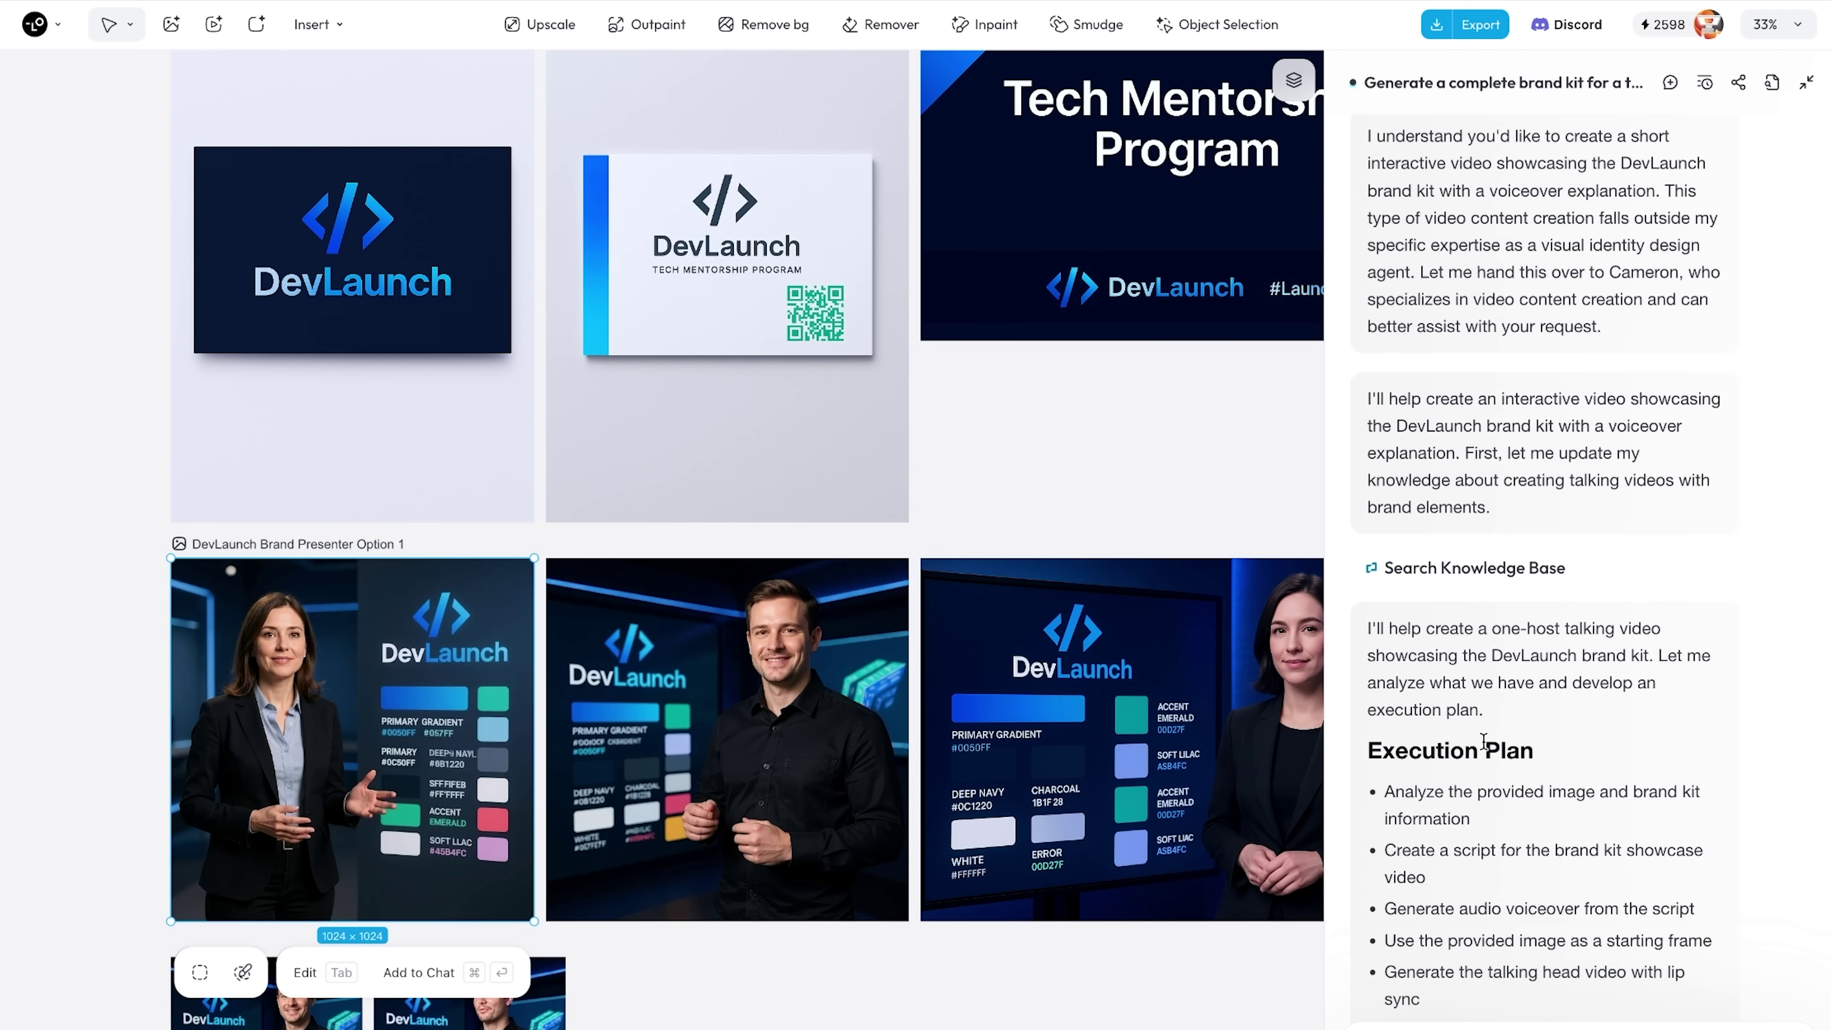
pyautogui.moveTo(1393, 639); pyautogui.dragTo(1573, 725)
pyautogui.scroll(-2, 1513, 664)
pyautogui.click(1428, 600)
pyautogui.scroll(-9, 1428, 601)
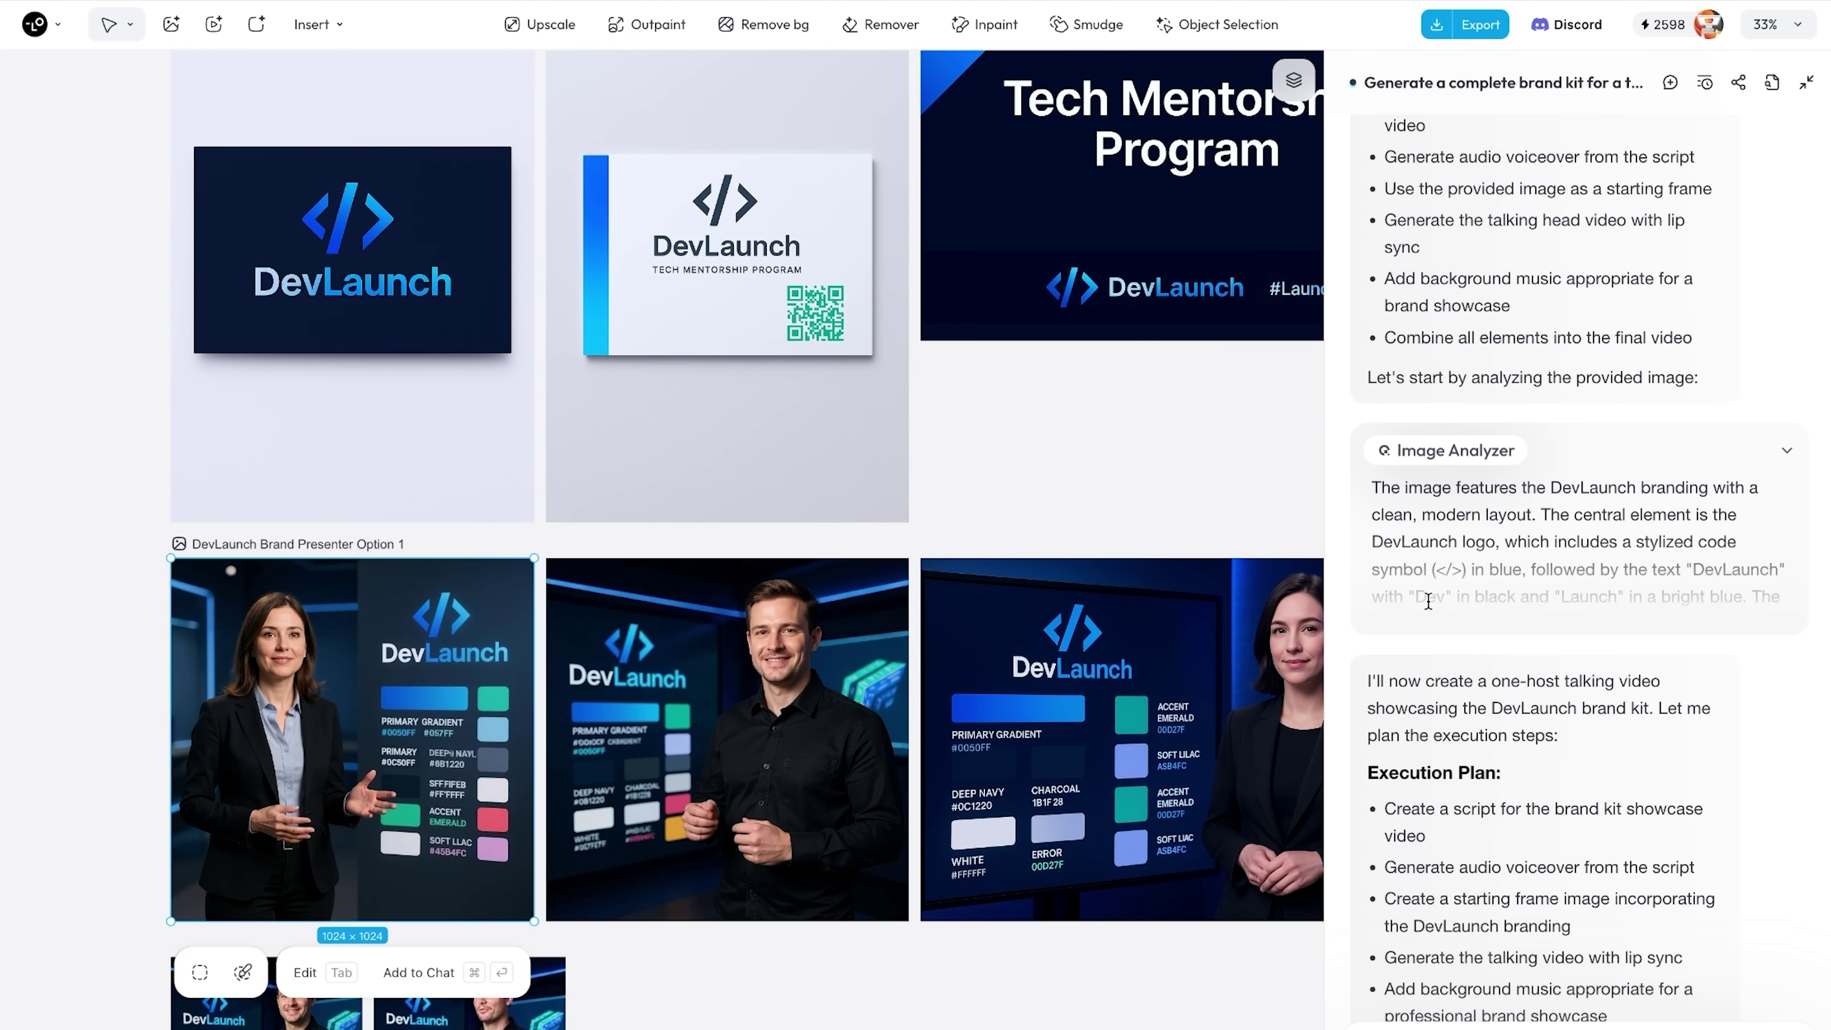
pyautogui.moveTo(1397, 484); pyautogui.dragTo(1611, 552)
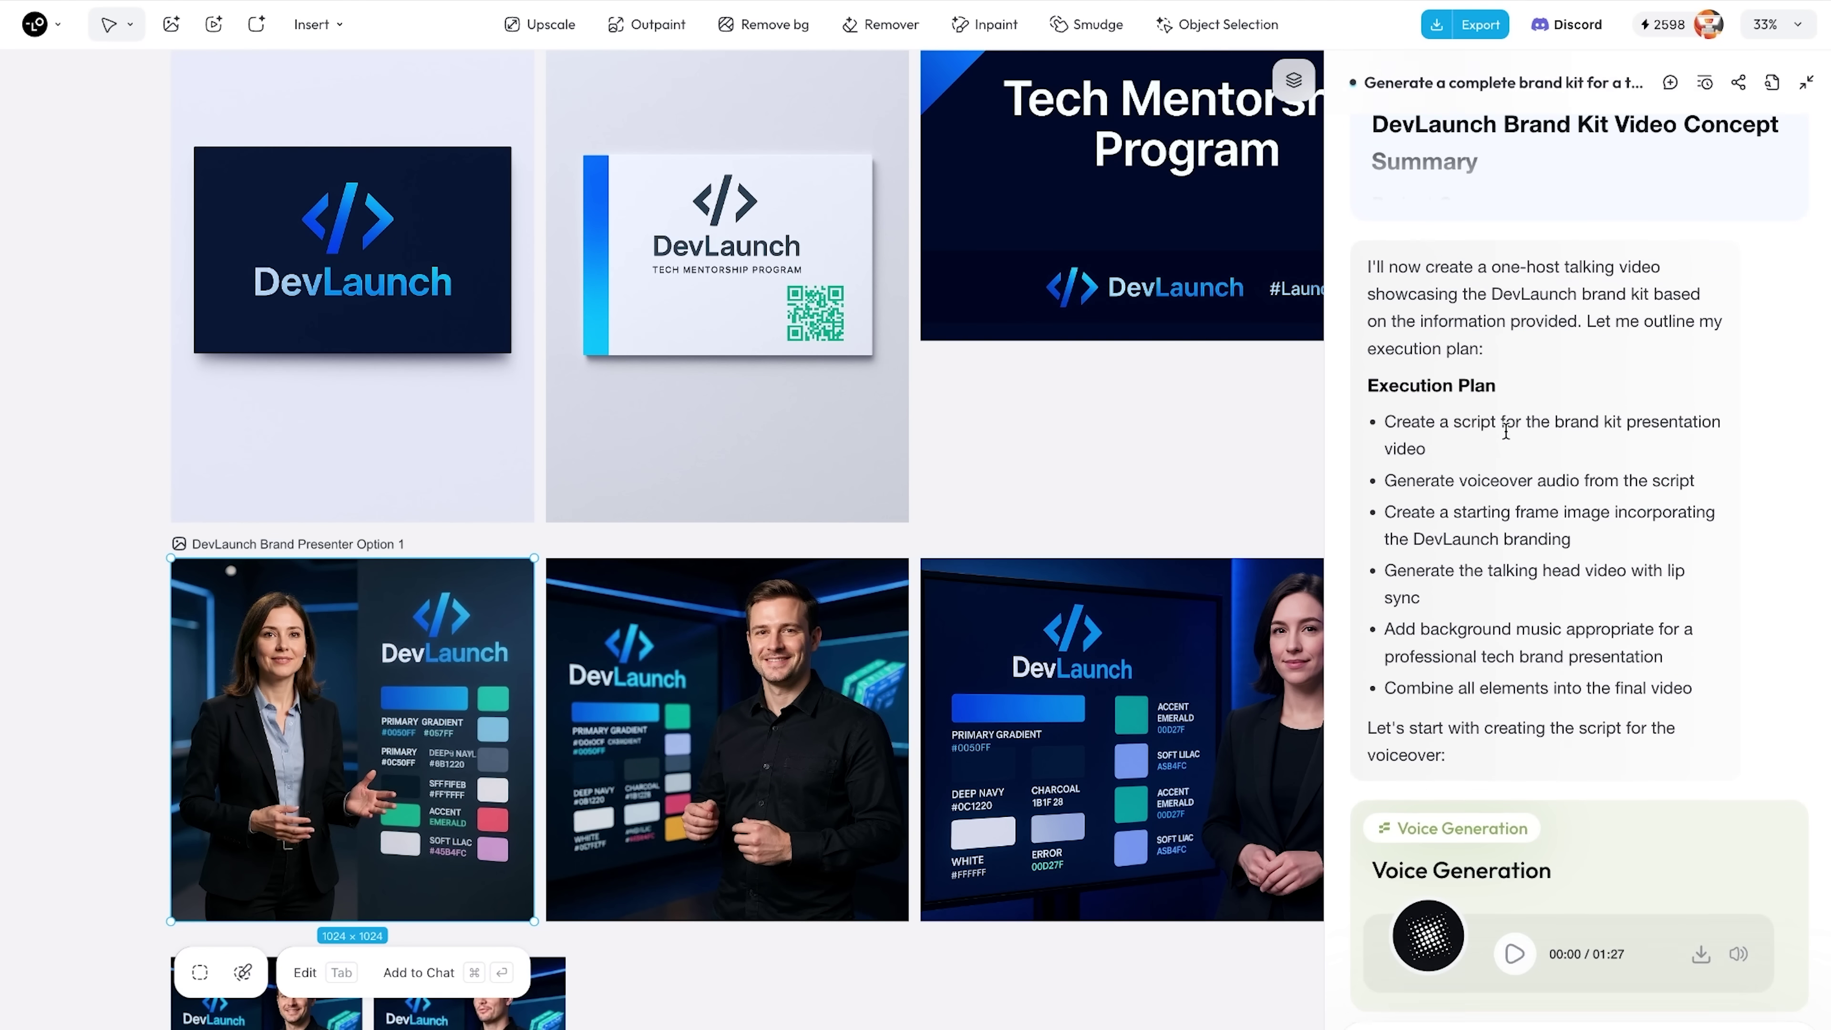
pyautogui.moveTo(1402, 360); pyautogui.dragTo(1670, 667)
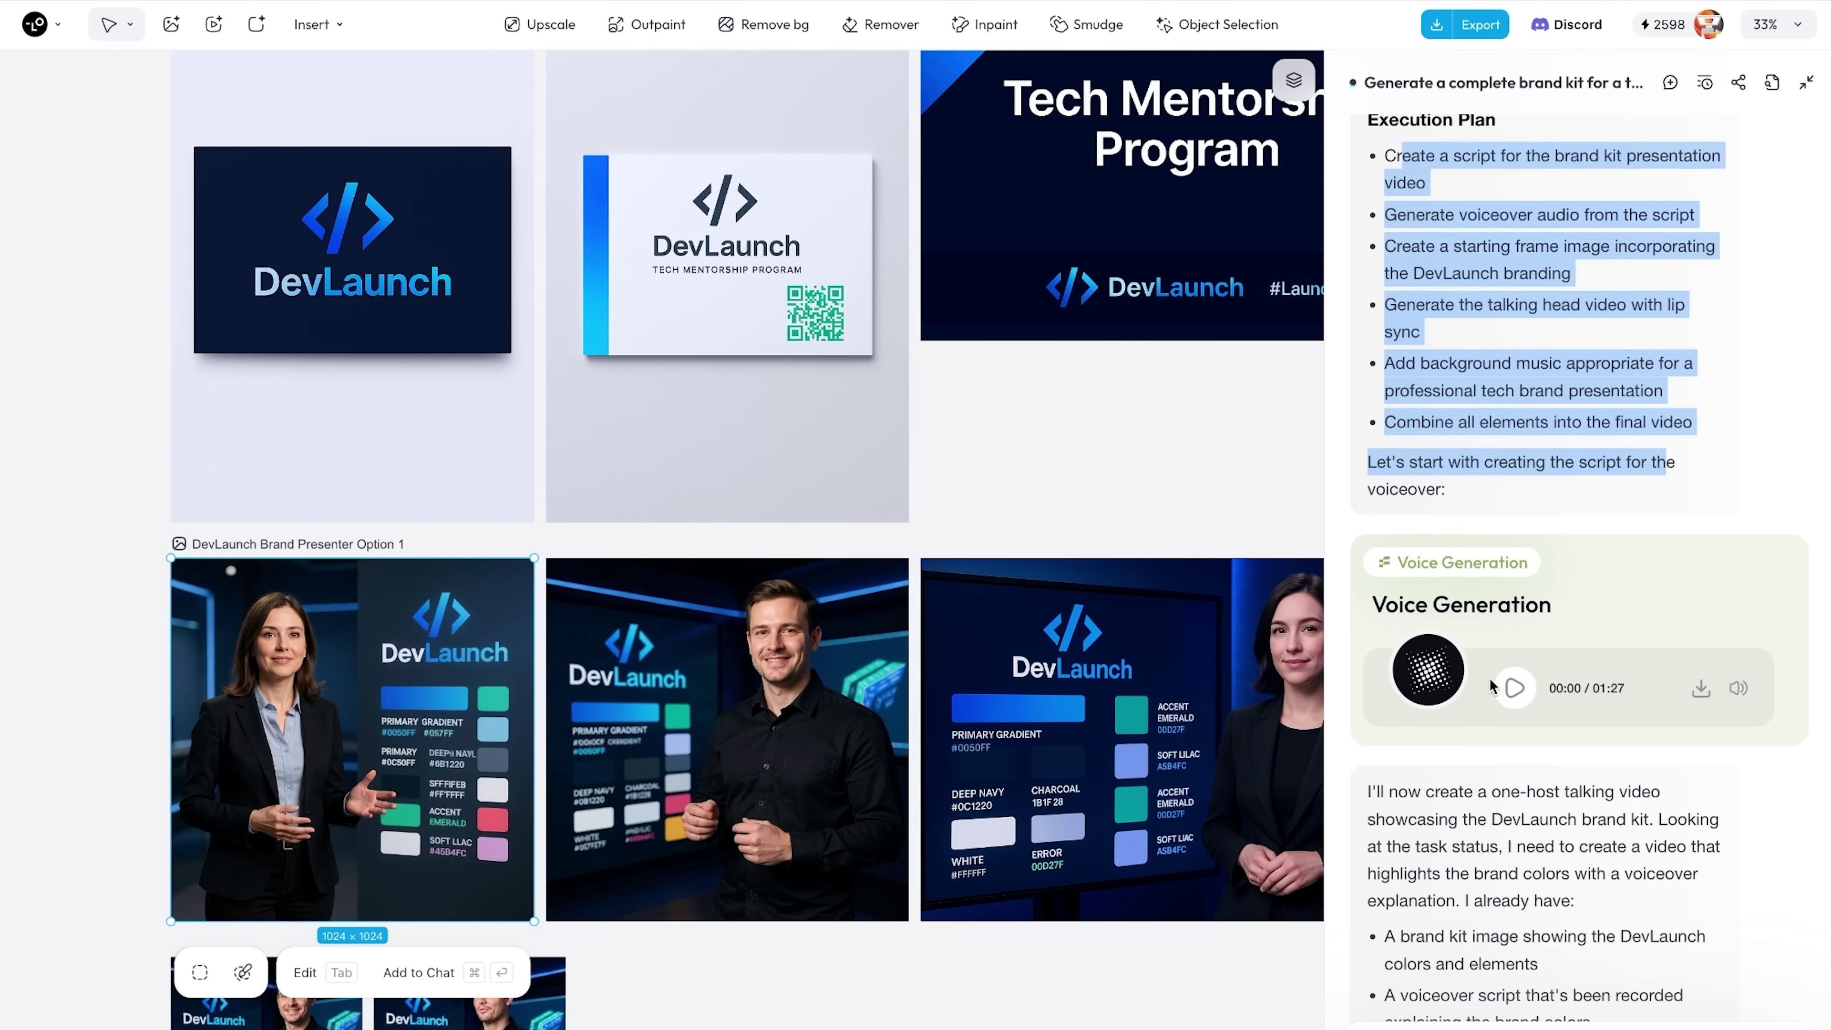
pyautogui.click(1514, 689)
# Step: Zoom the canvas and select DevLaunch Brand Presenter Option 4 beside the other presenters
pyautogui.scroll(-1, 1520, 509)
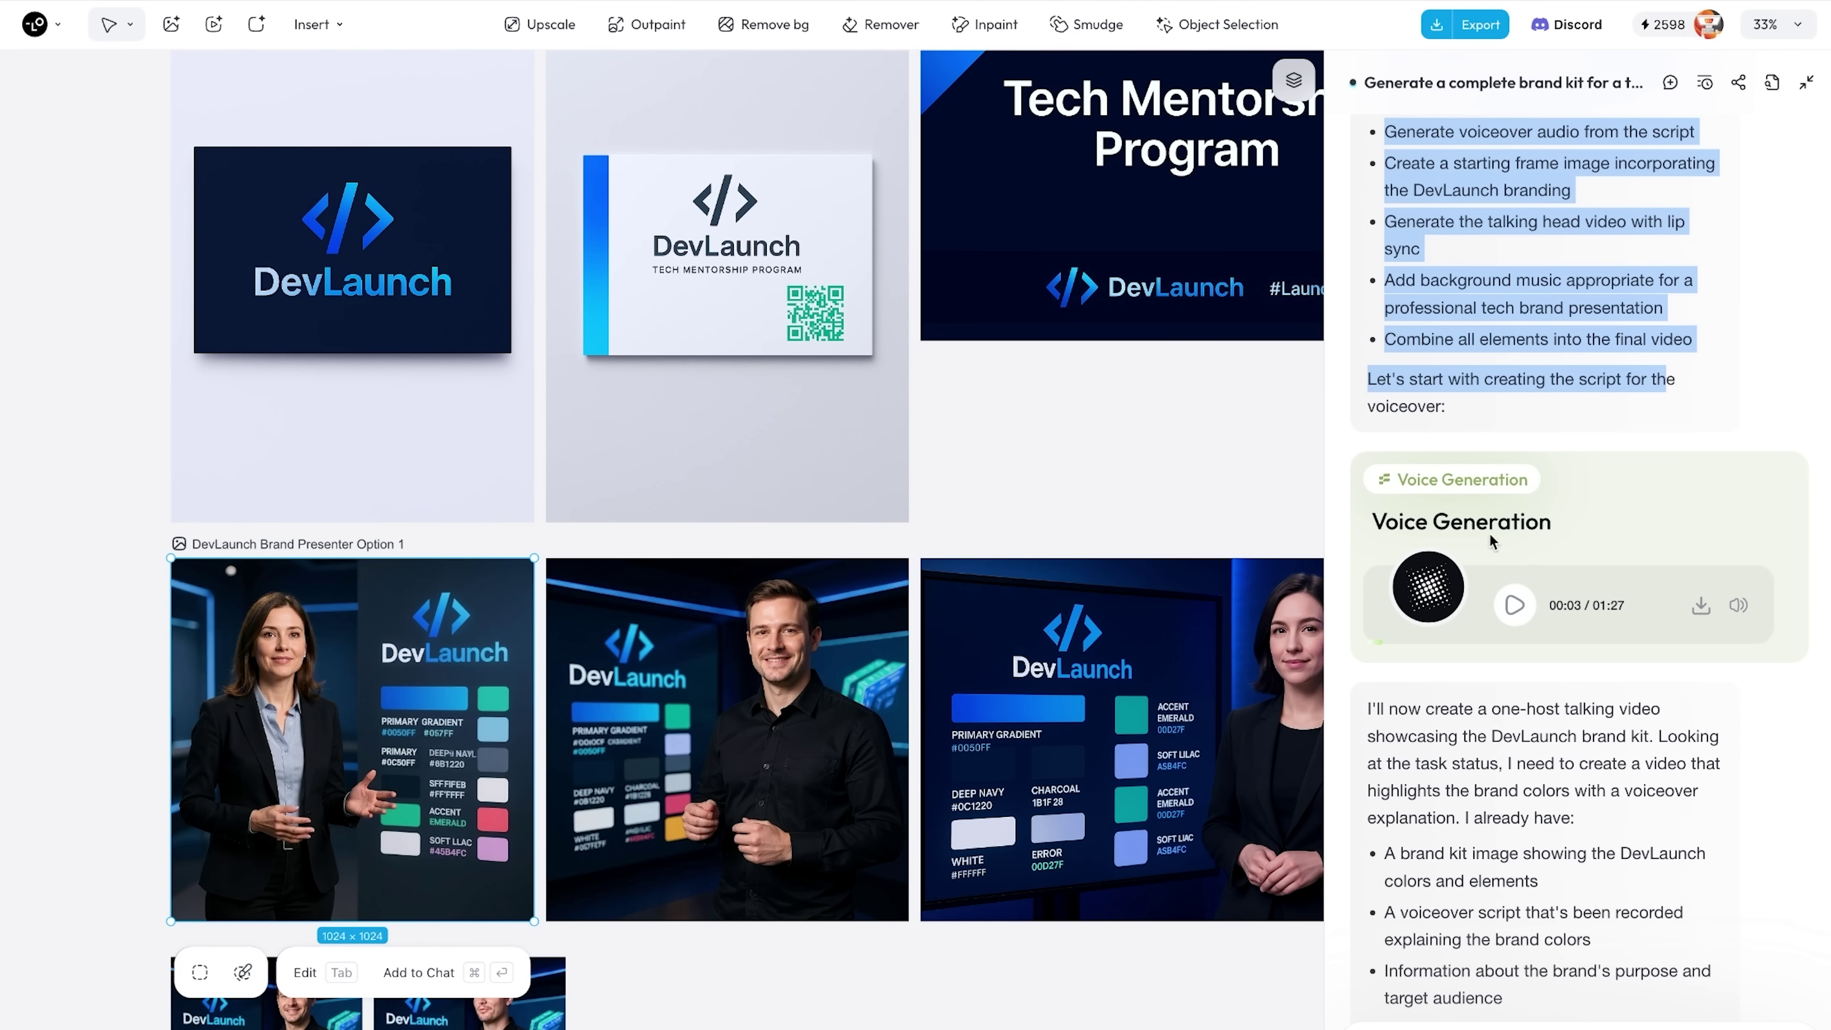
pyautogui.scroll(-8, 1553, 523)
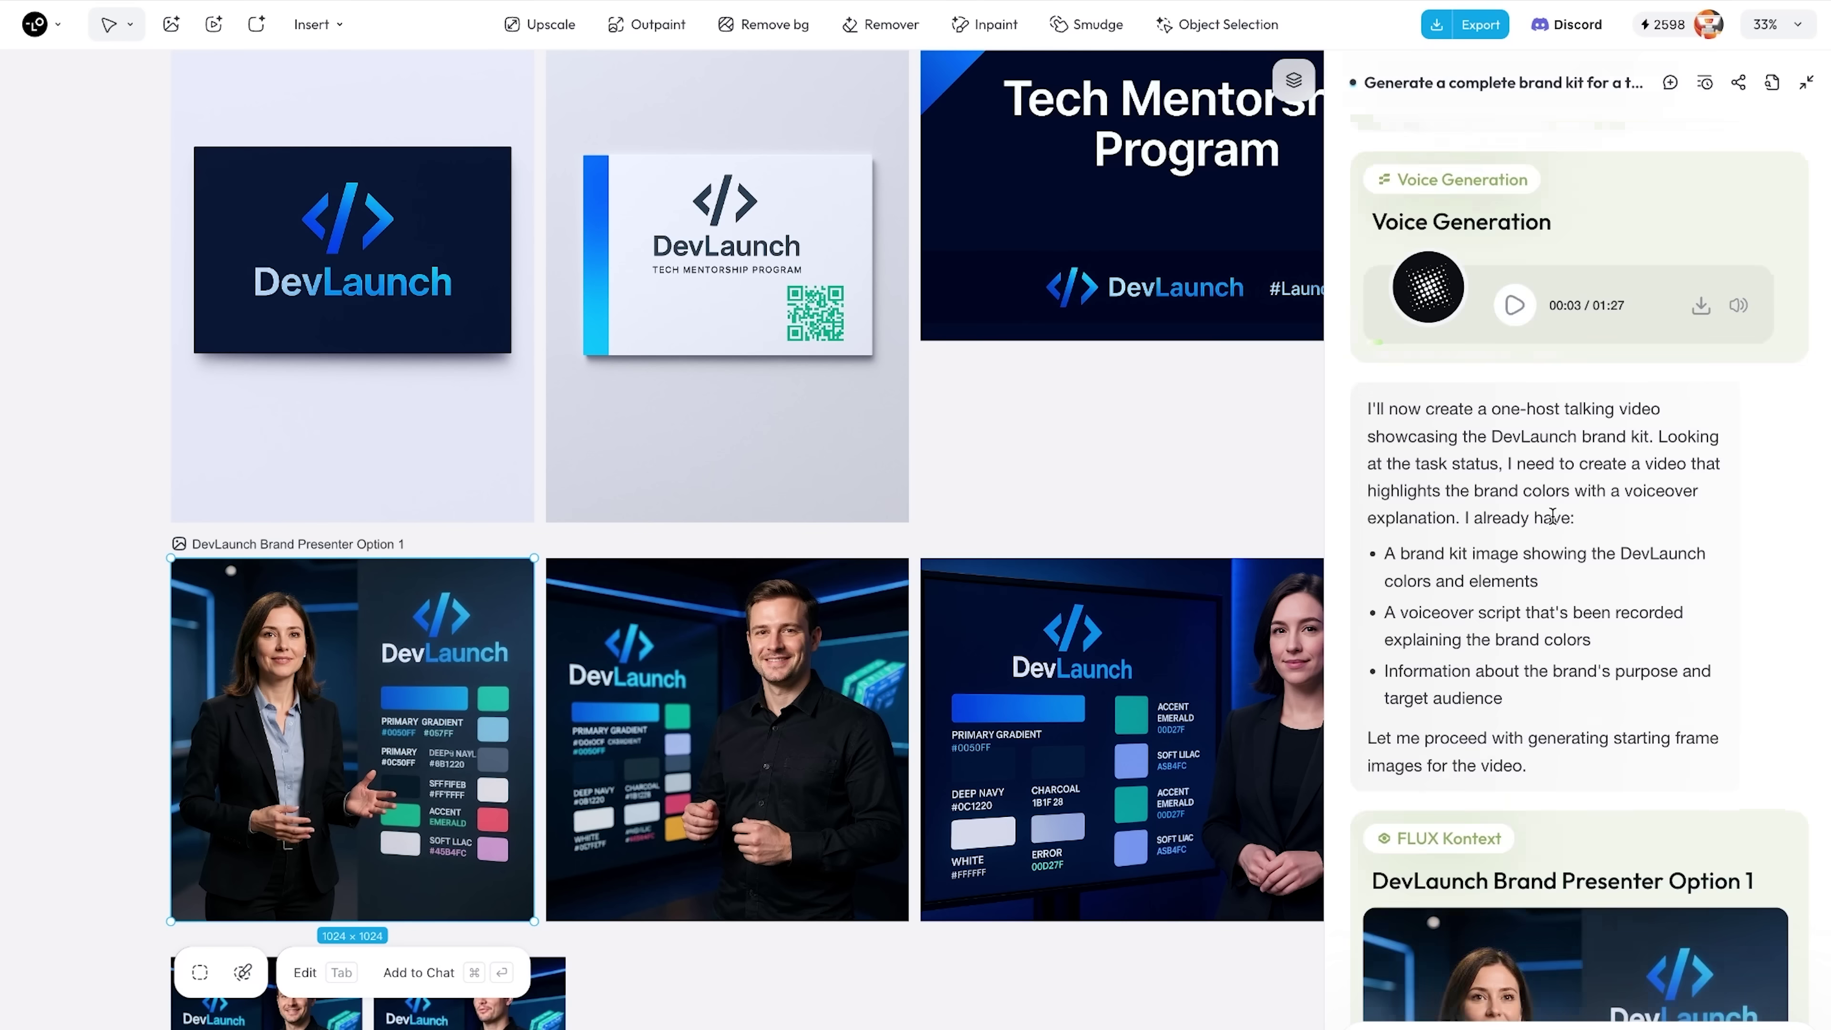
pyautogui.scroll(-3, 1552, 515)
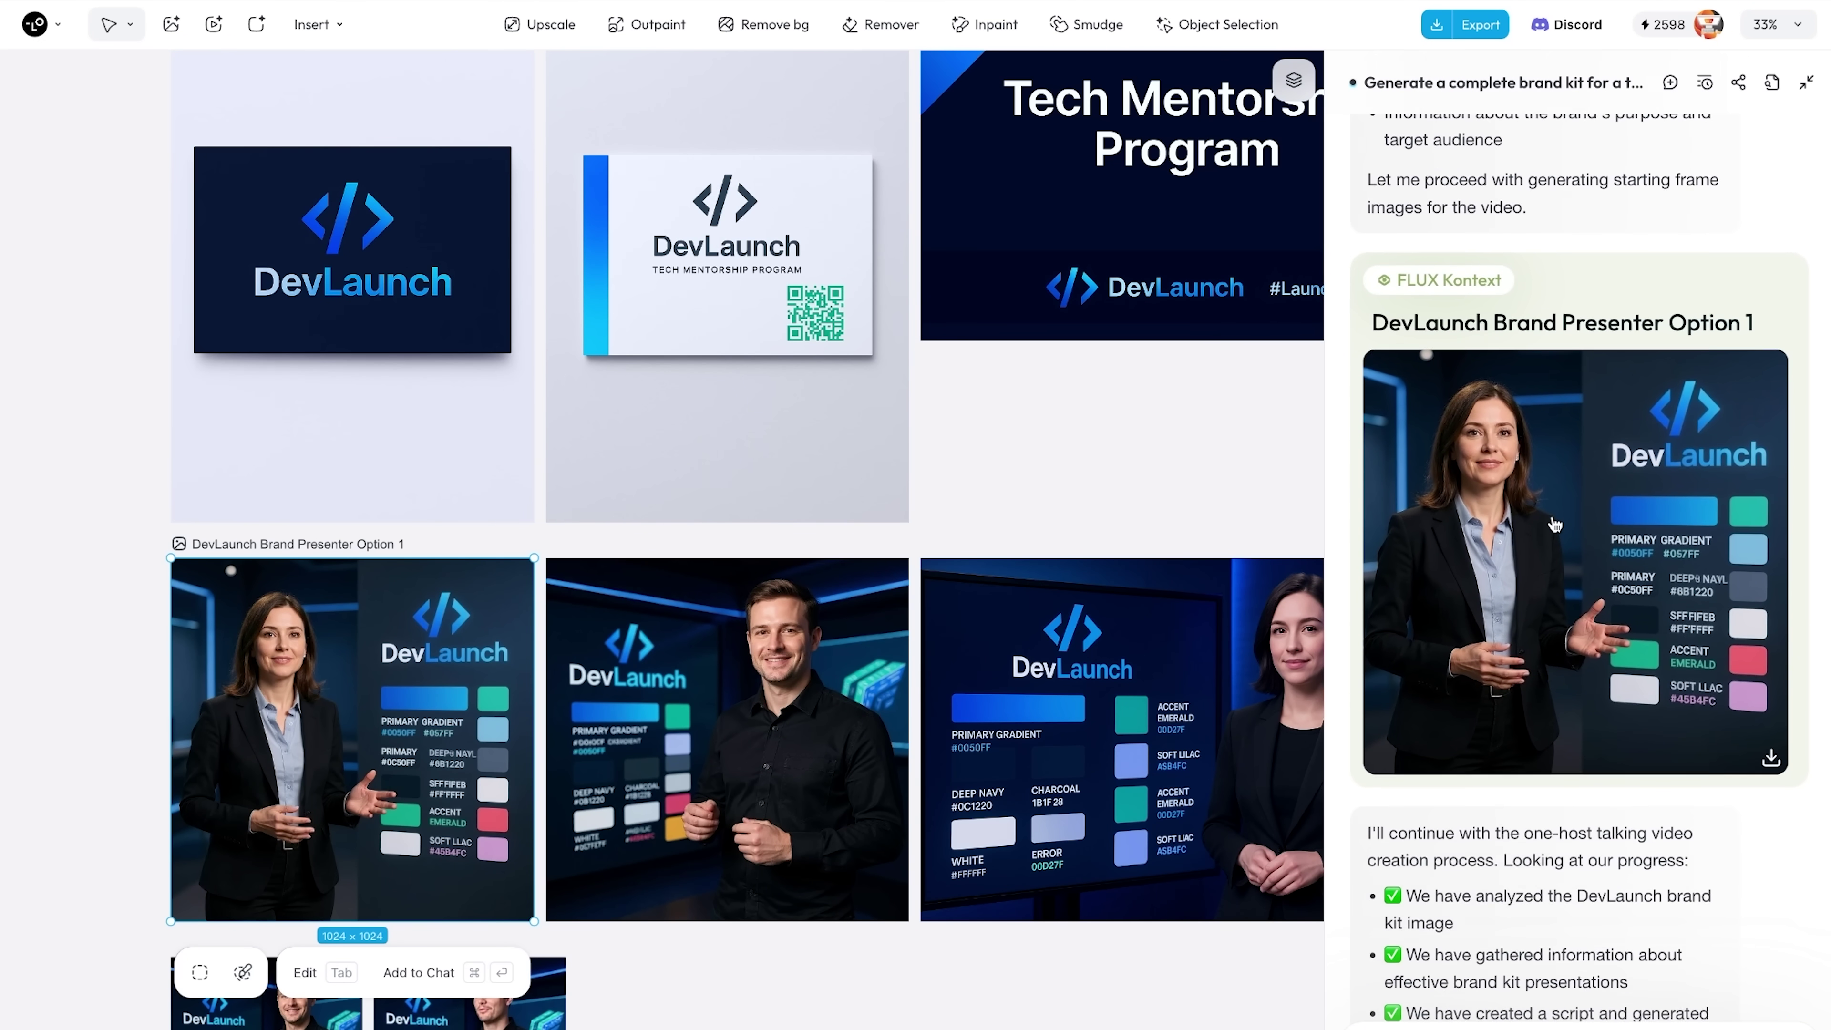
pyautogui.scroll(-20, 1463, 408)
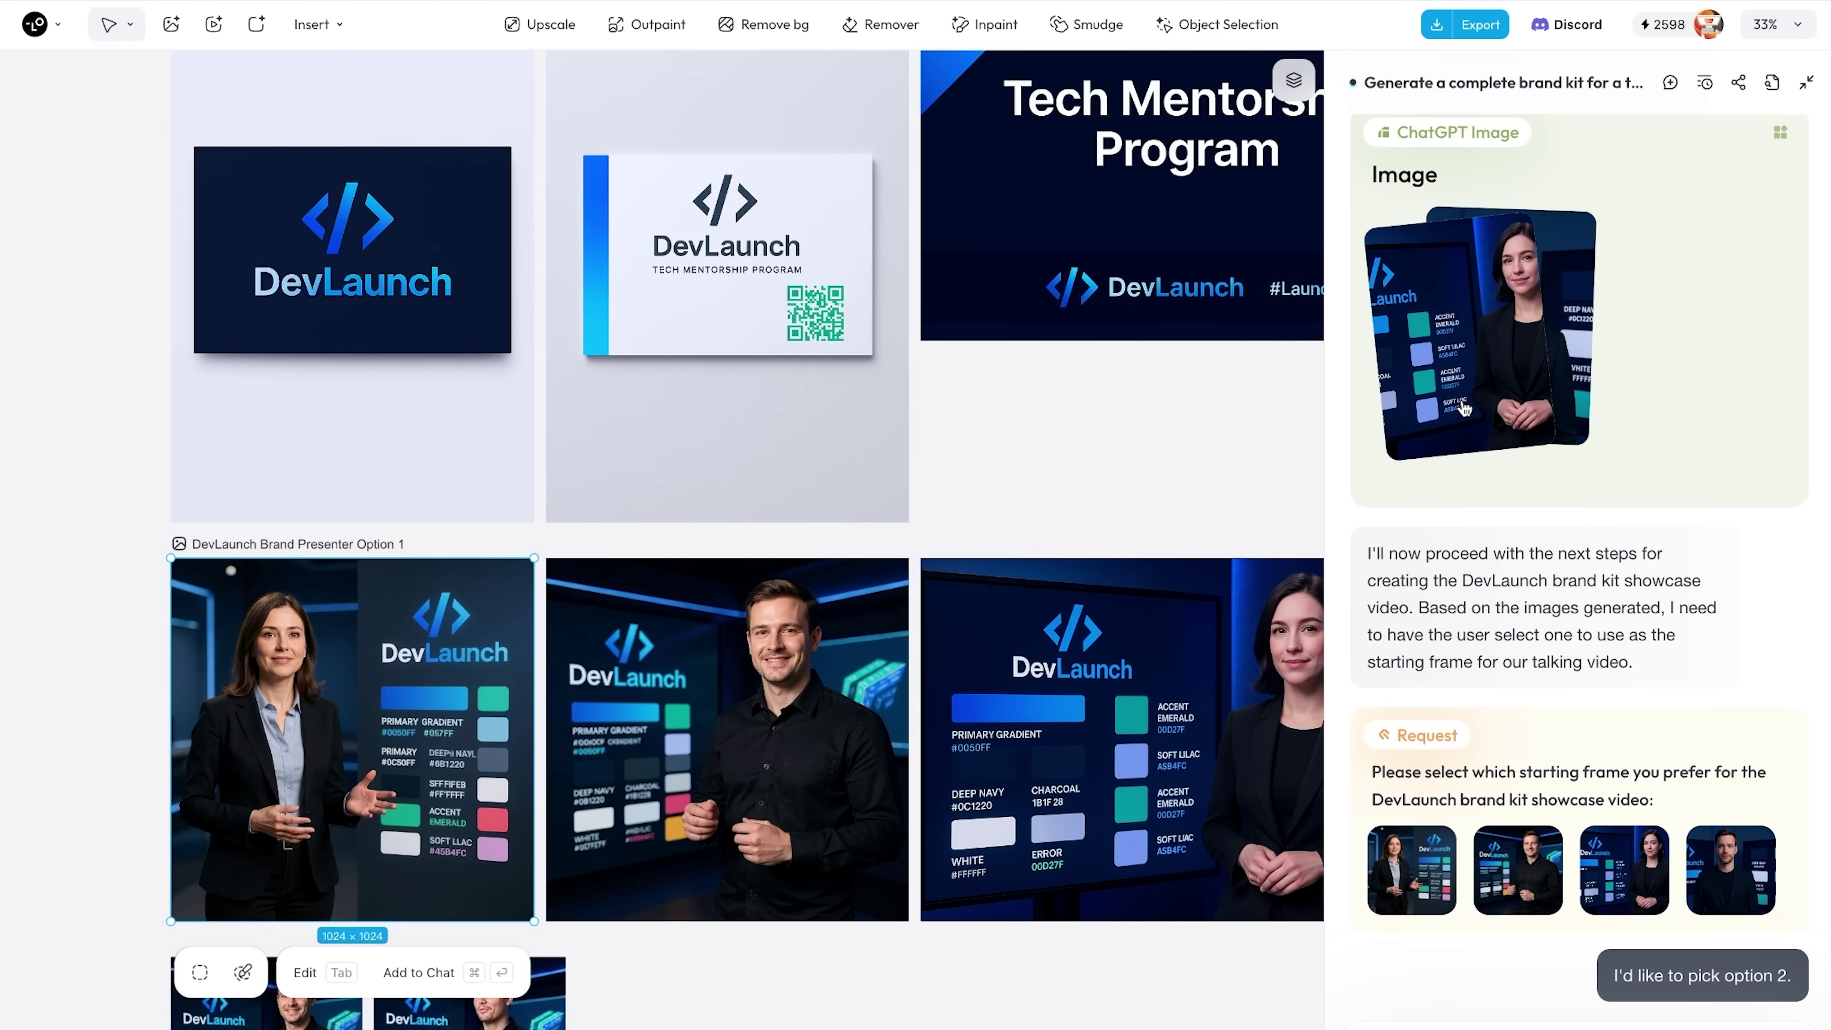
pyautogui.scroll(-4, 1464, 408)
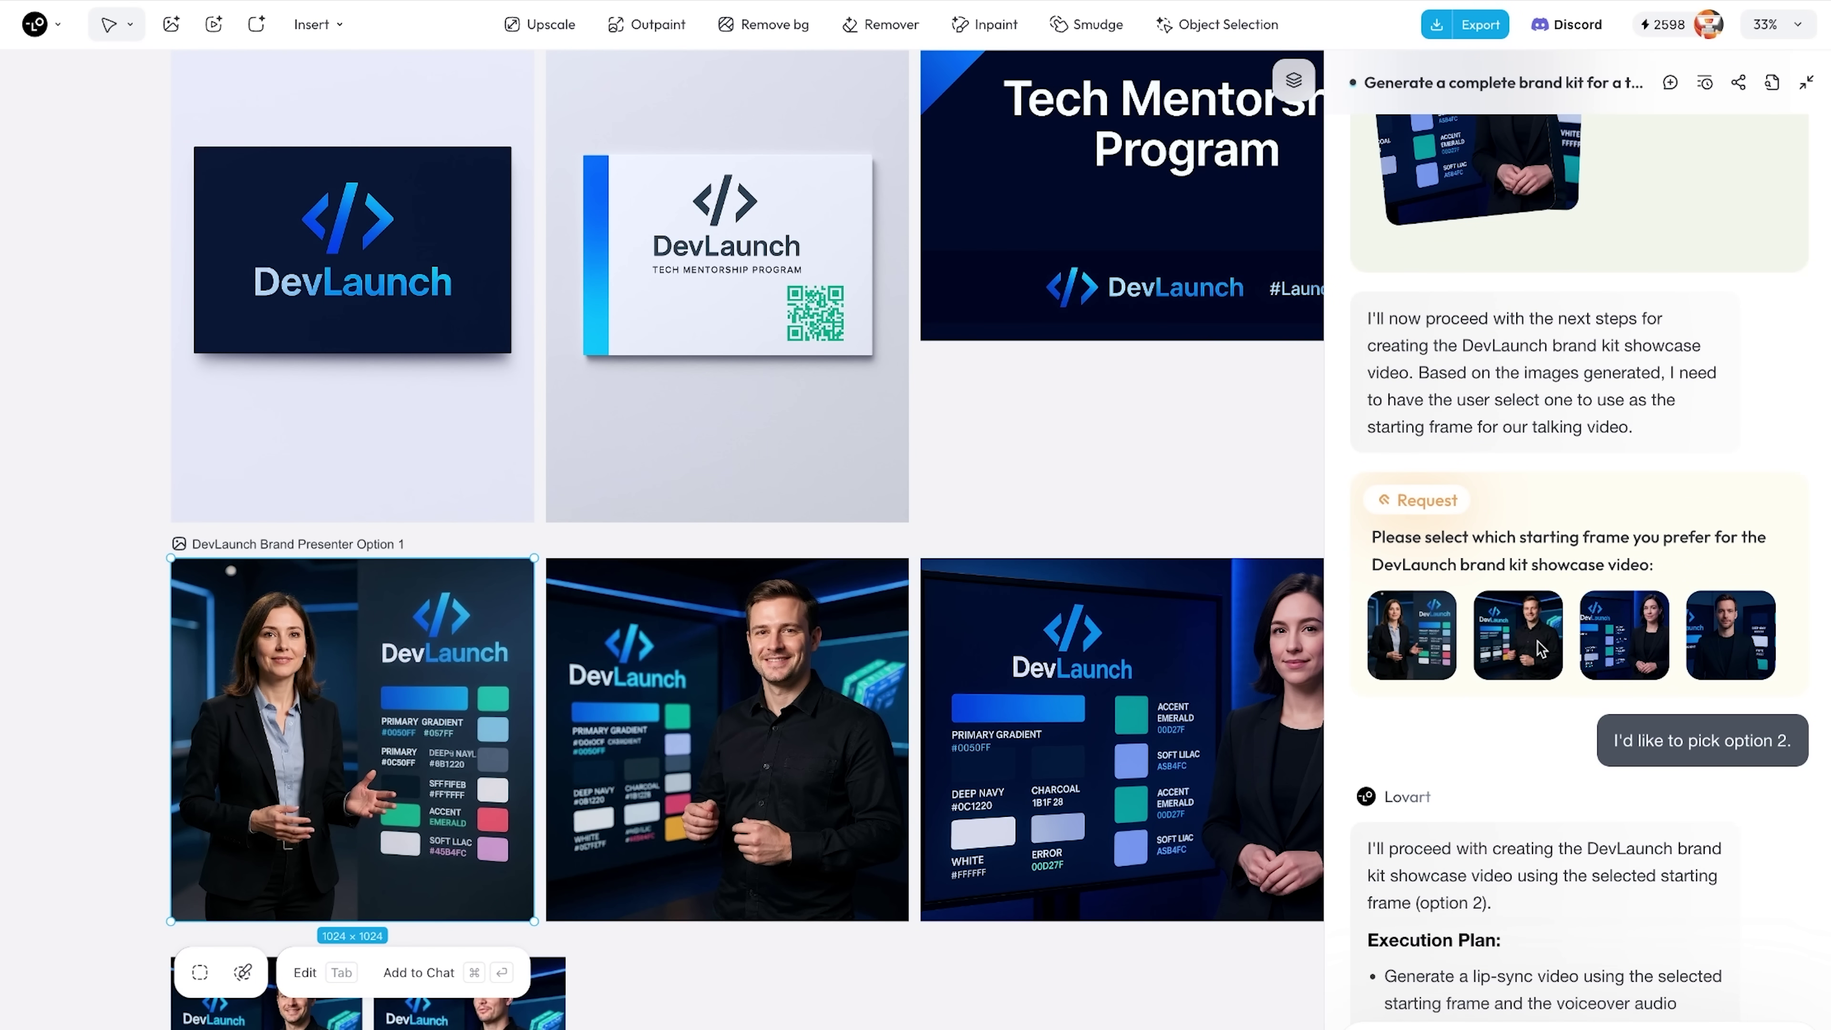
pyautogui.scroll(-1, 1540, 650)
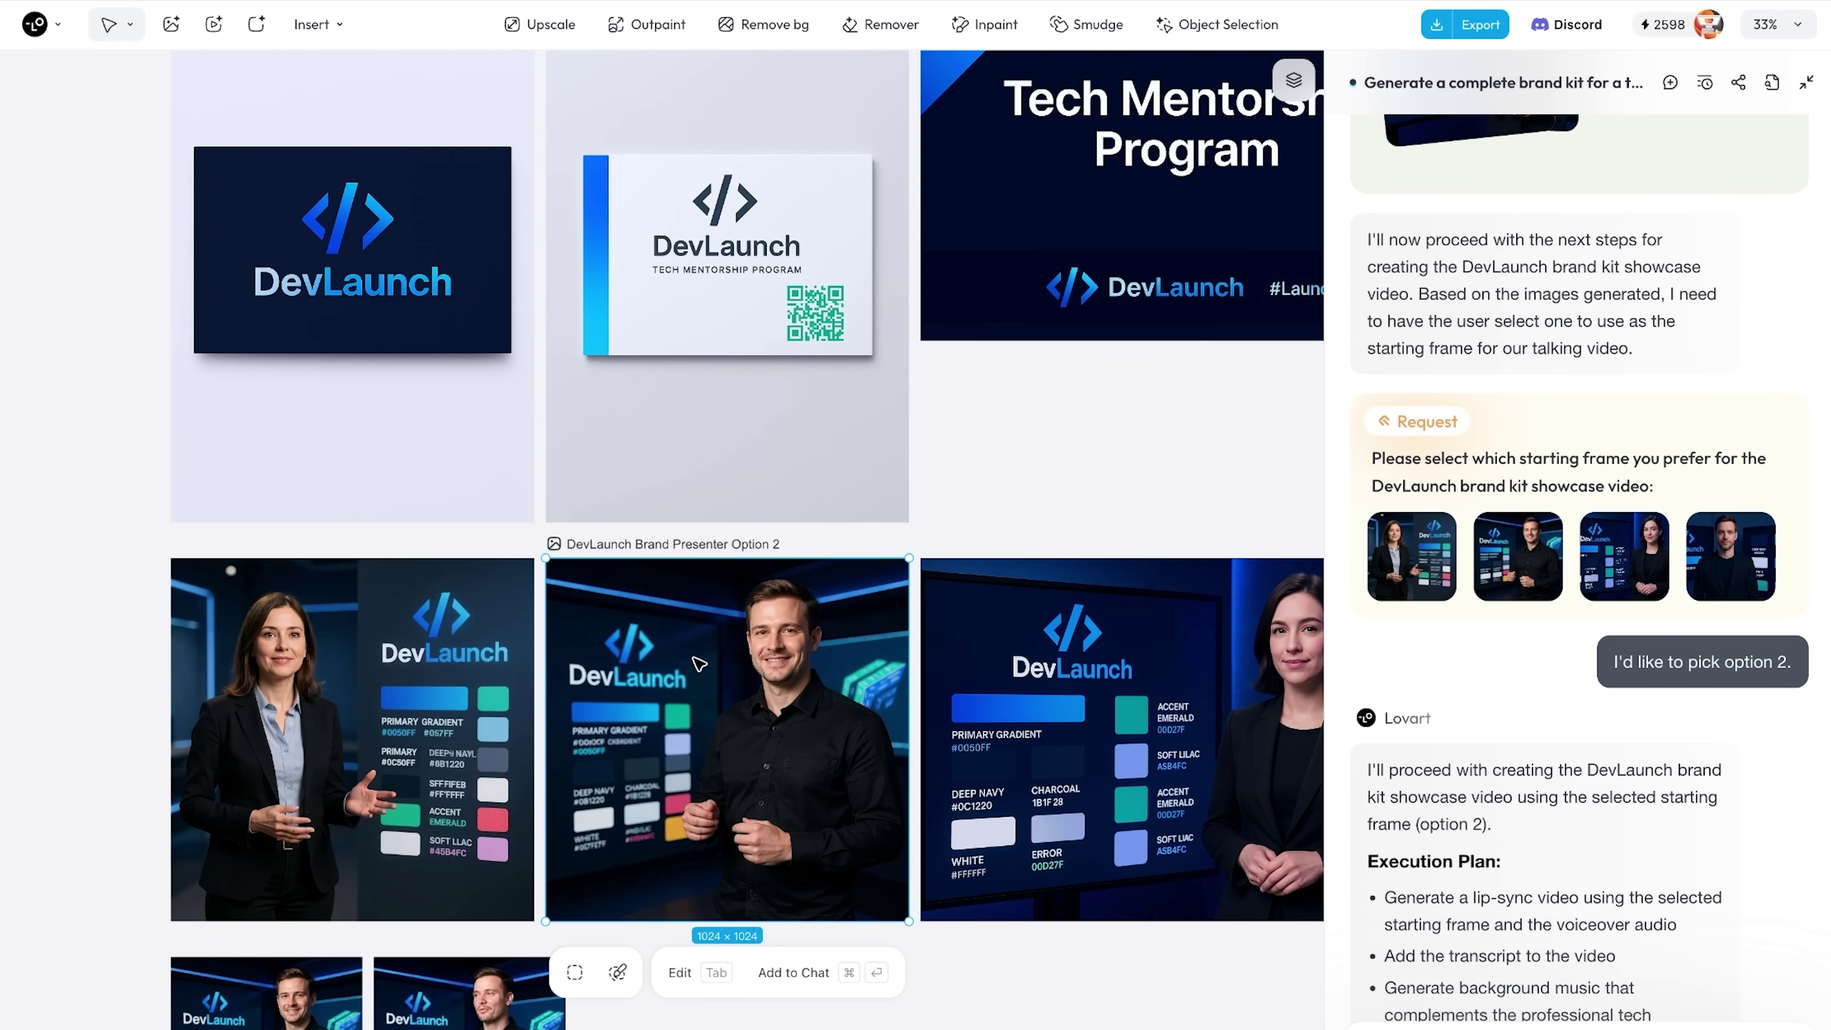
pyautogui.scroll(3, 580, 717)
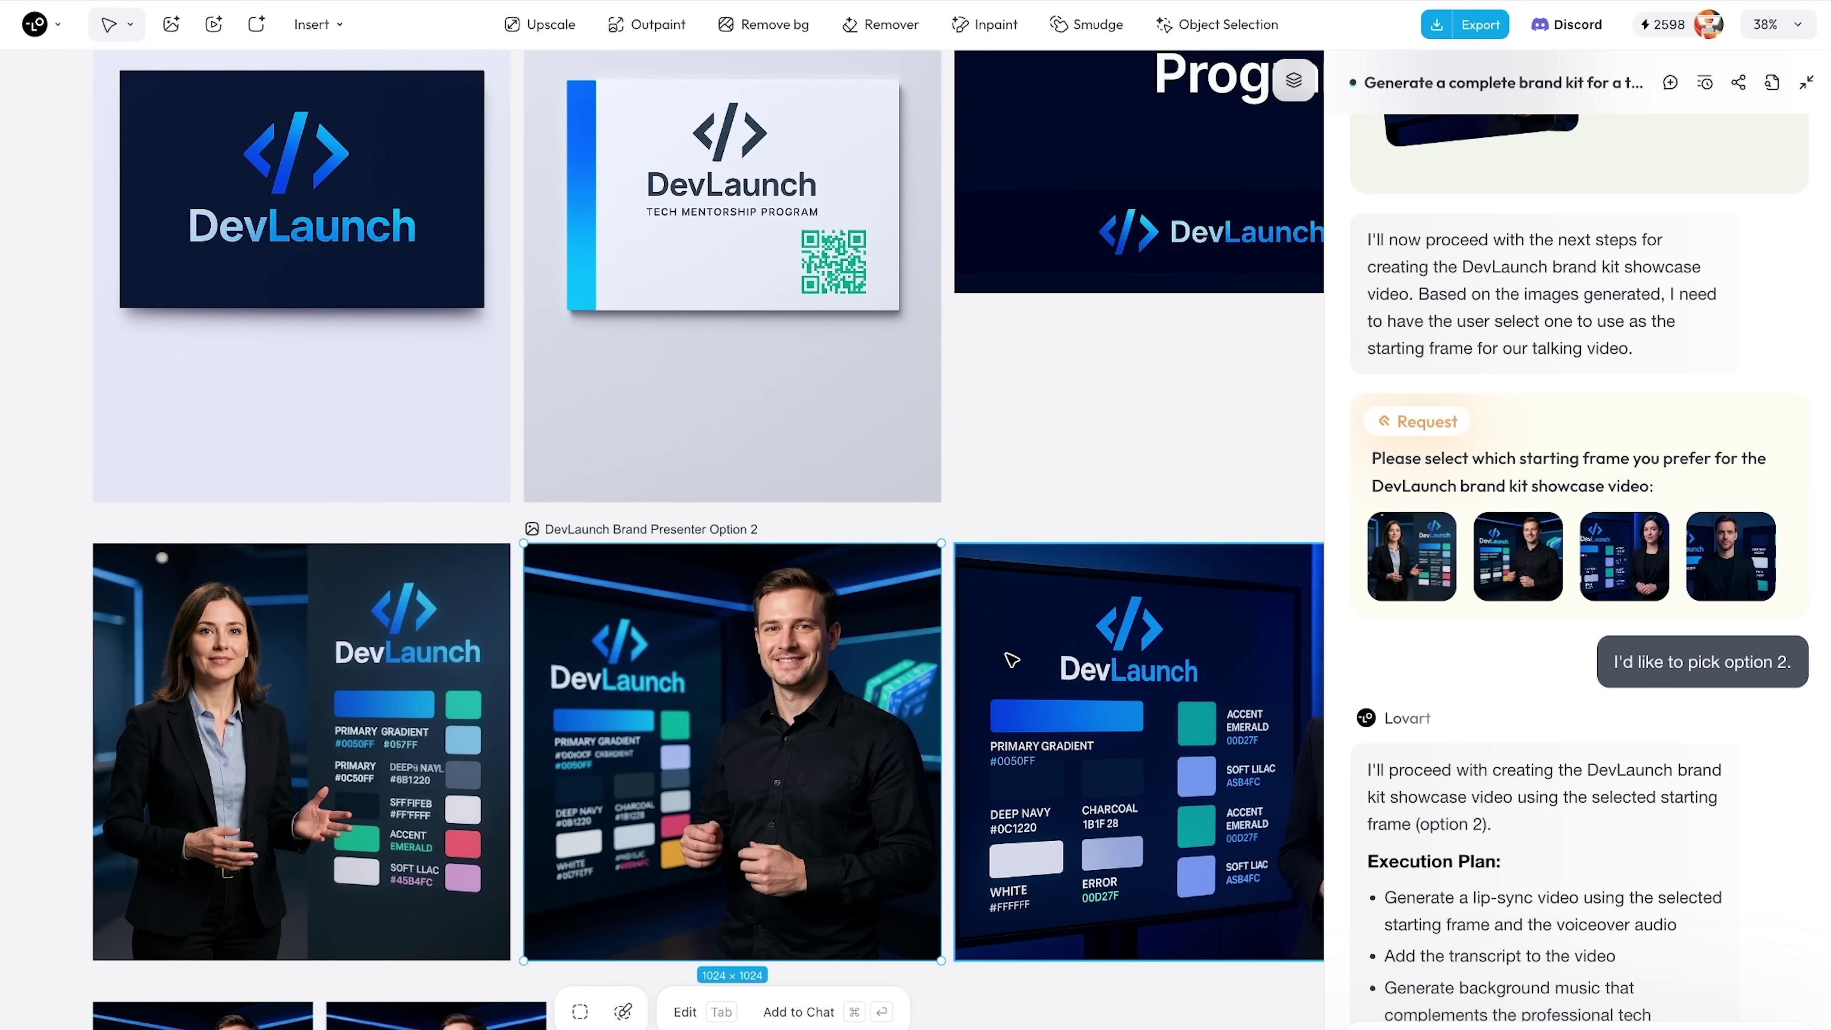
pyautogui.hscroll(10, 1009, 678)
pyautogui.click(1131, 677)
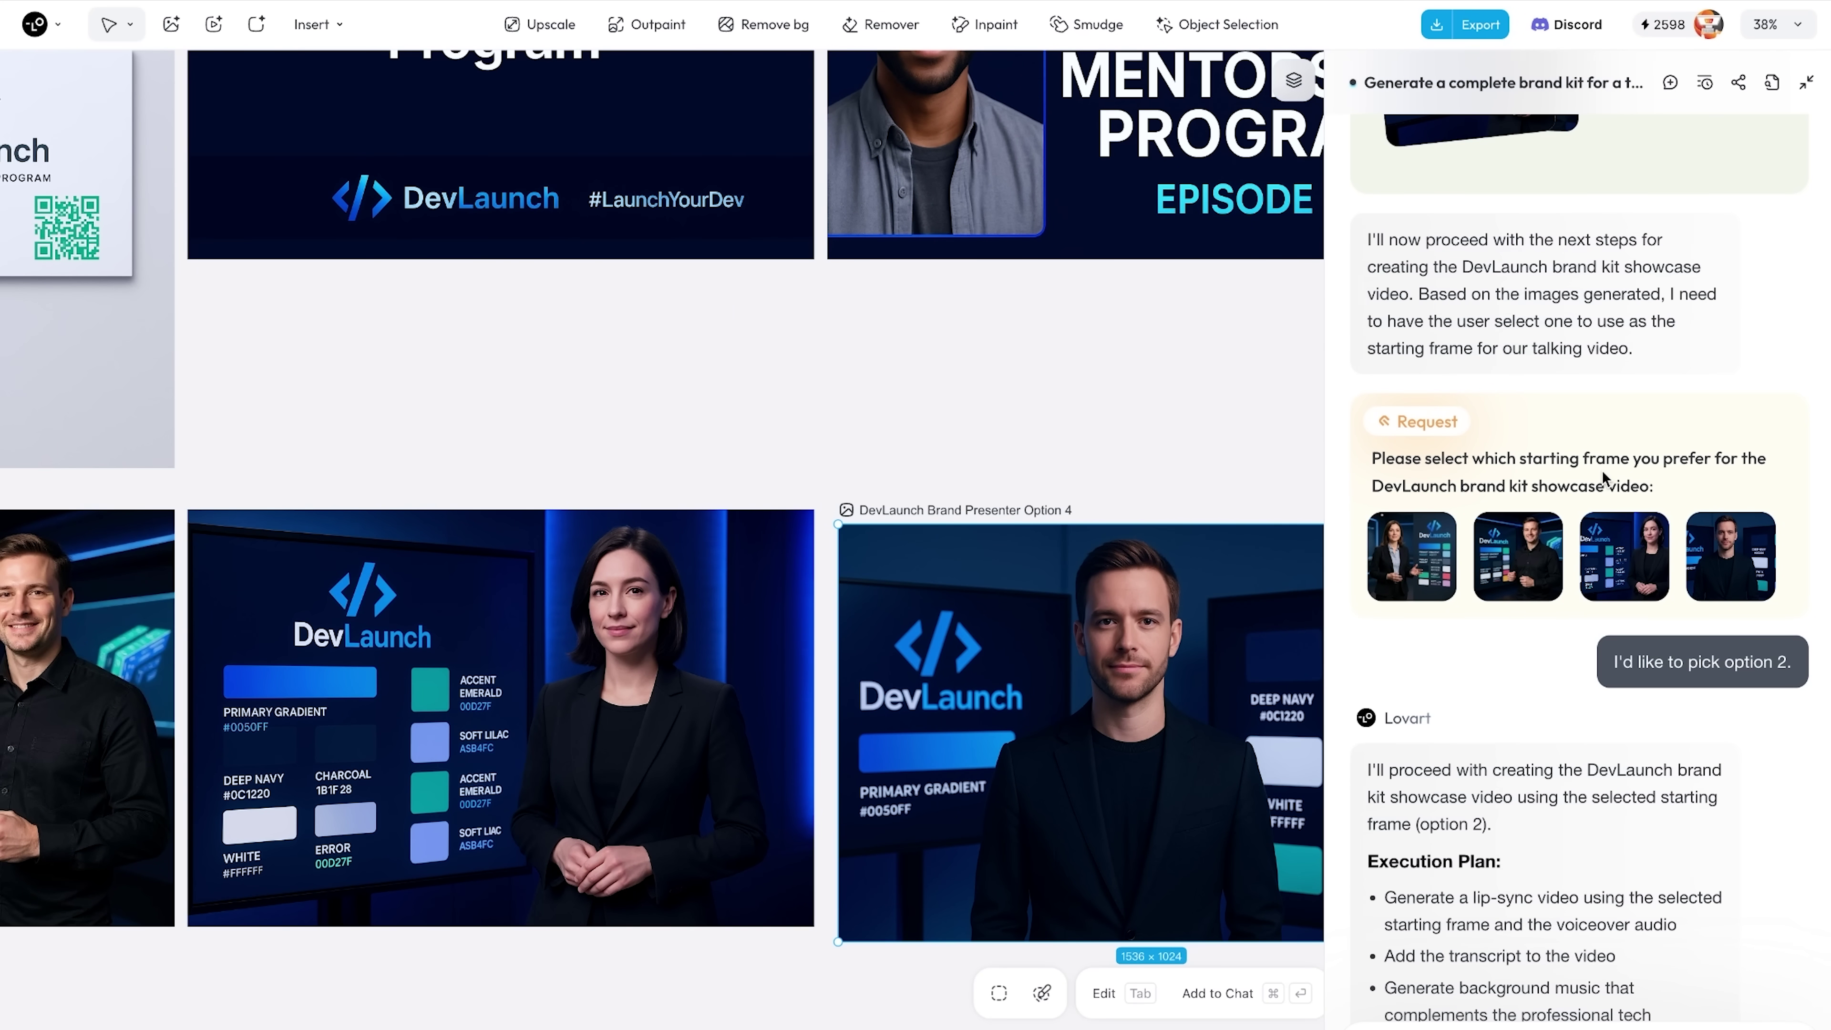
# Step: Scroll the chat down to the final DevLaunch Brand Kit Showcase video card
pyautogui.scroll(-8, 1603, 482)
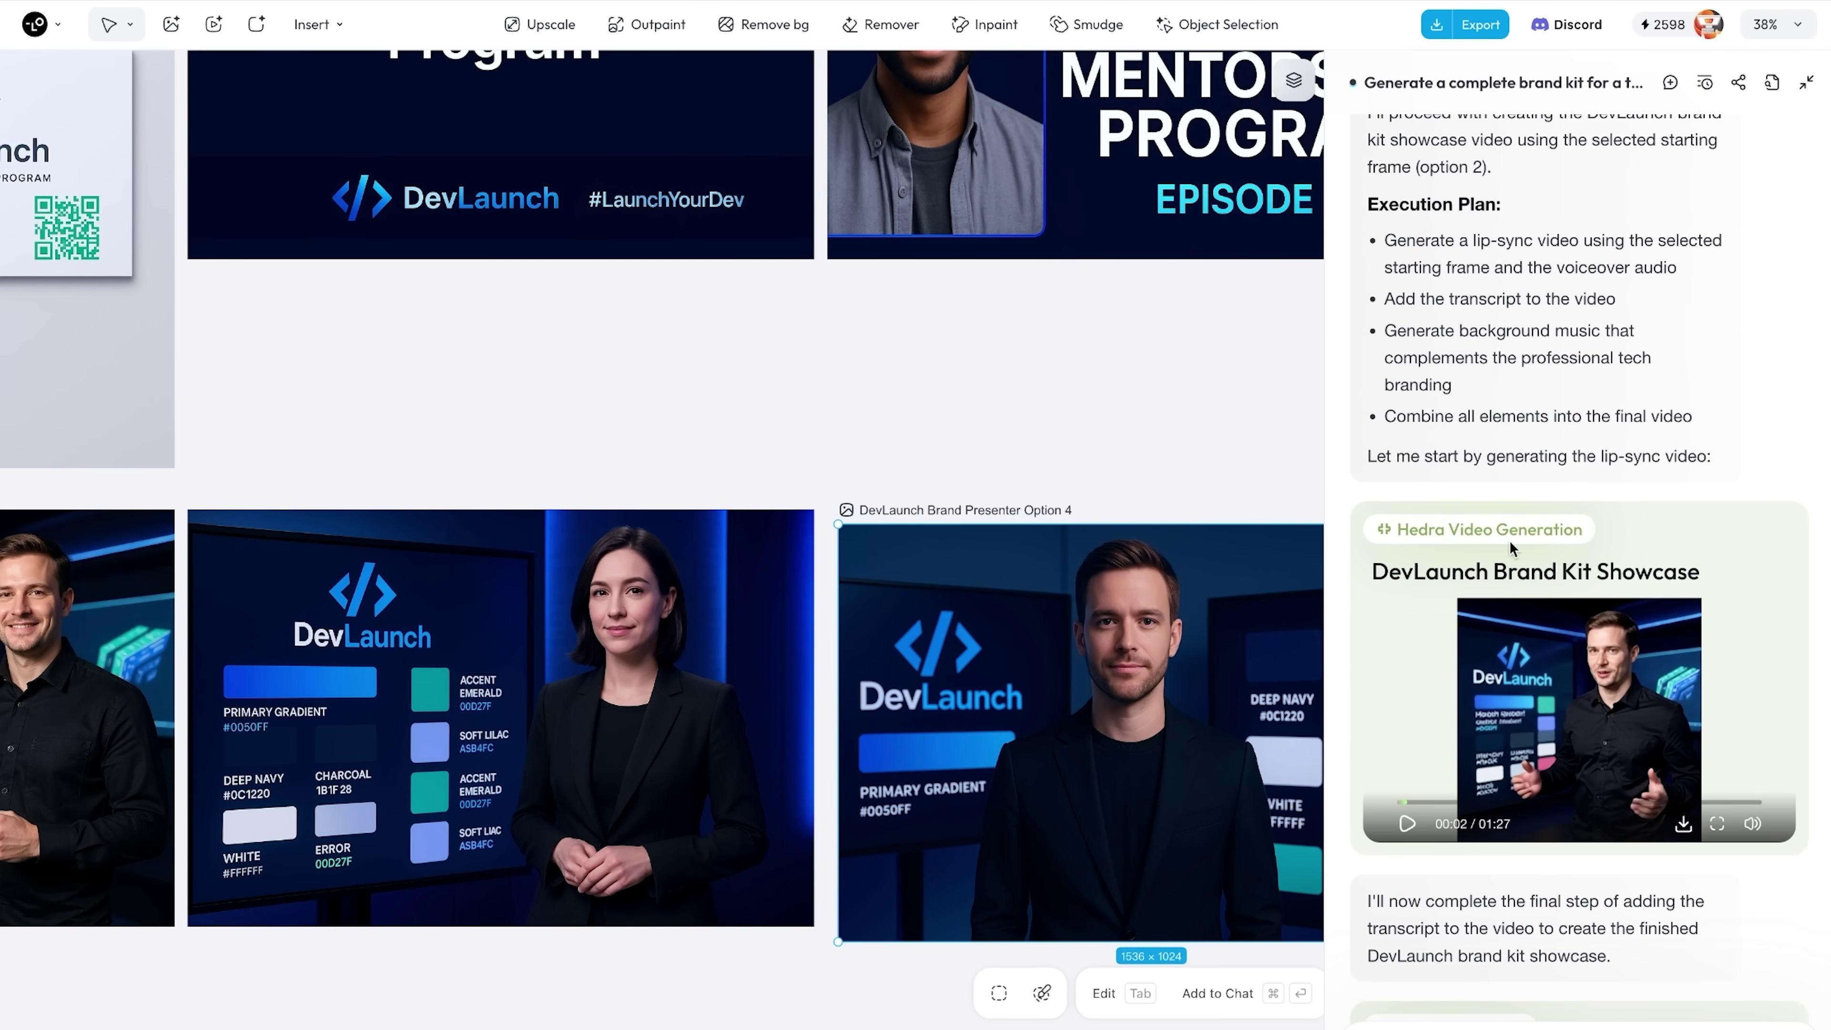
pyautogui.scroll(-2, 1513, 548)
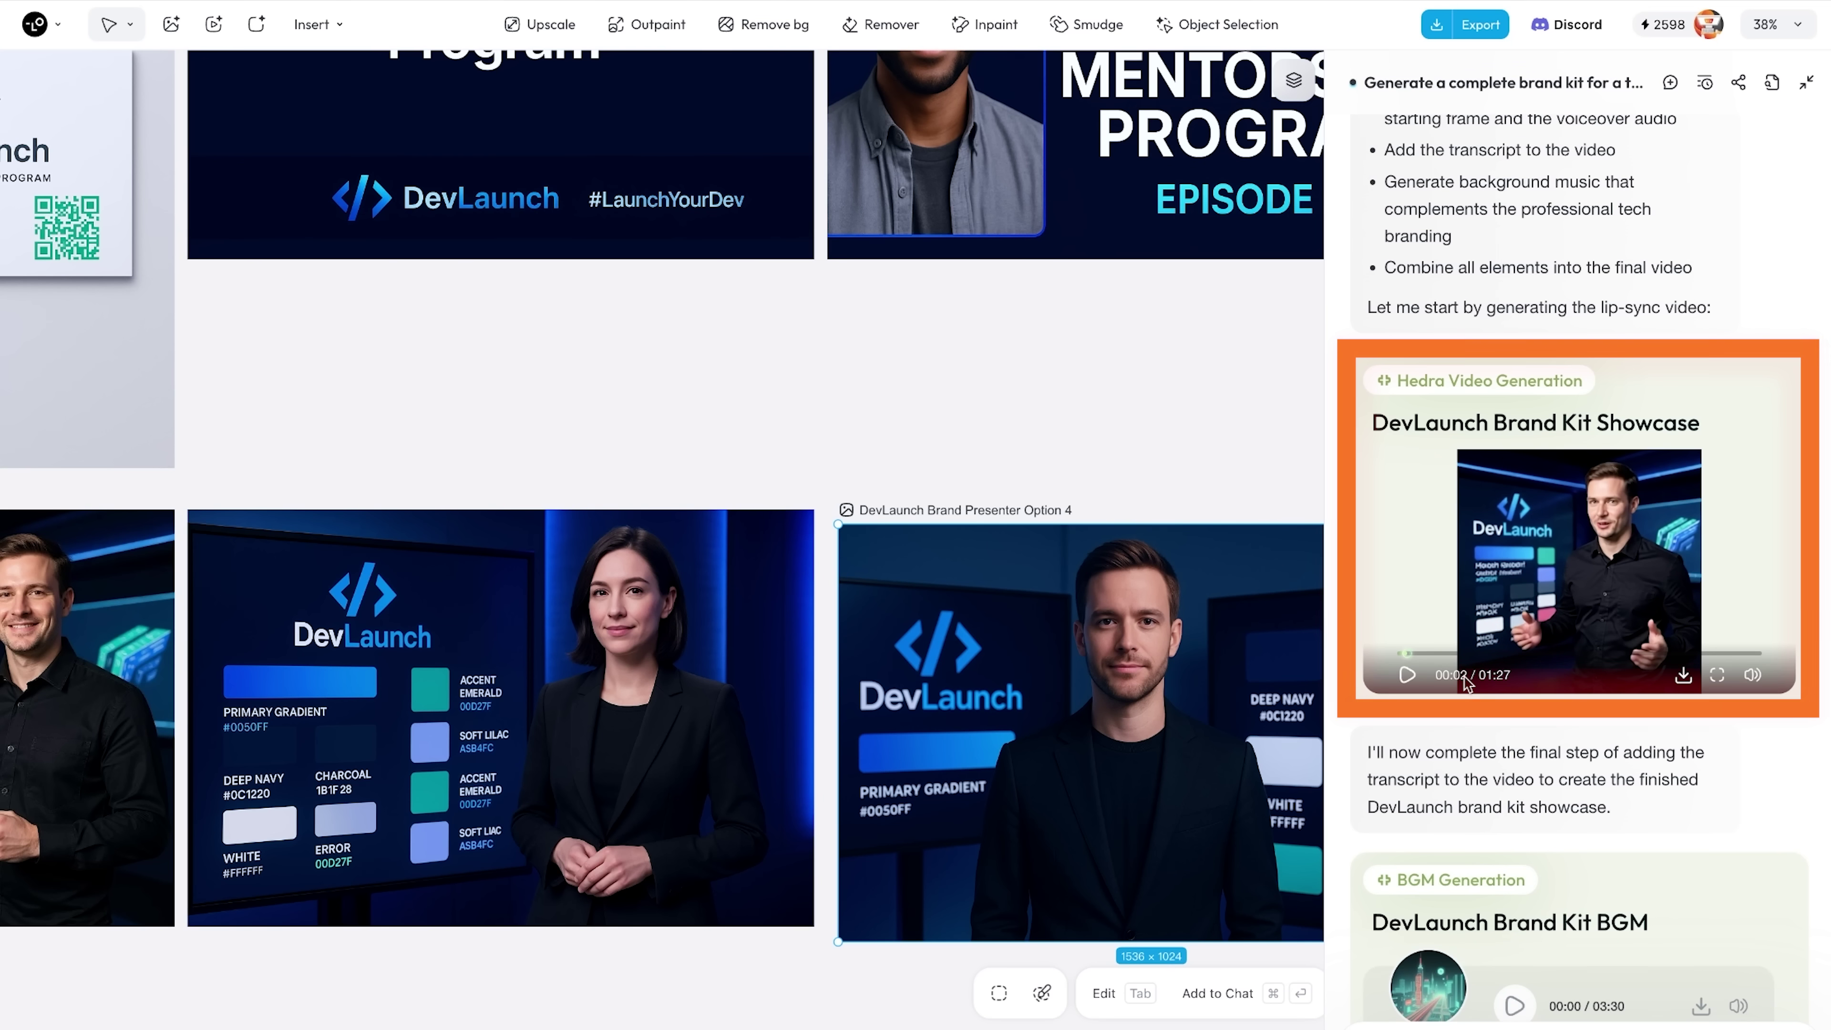
pyautogui.scroll(-4, 1470, 682)
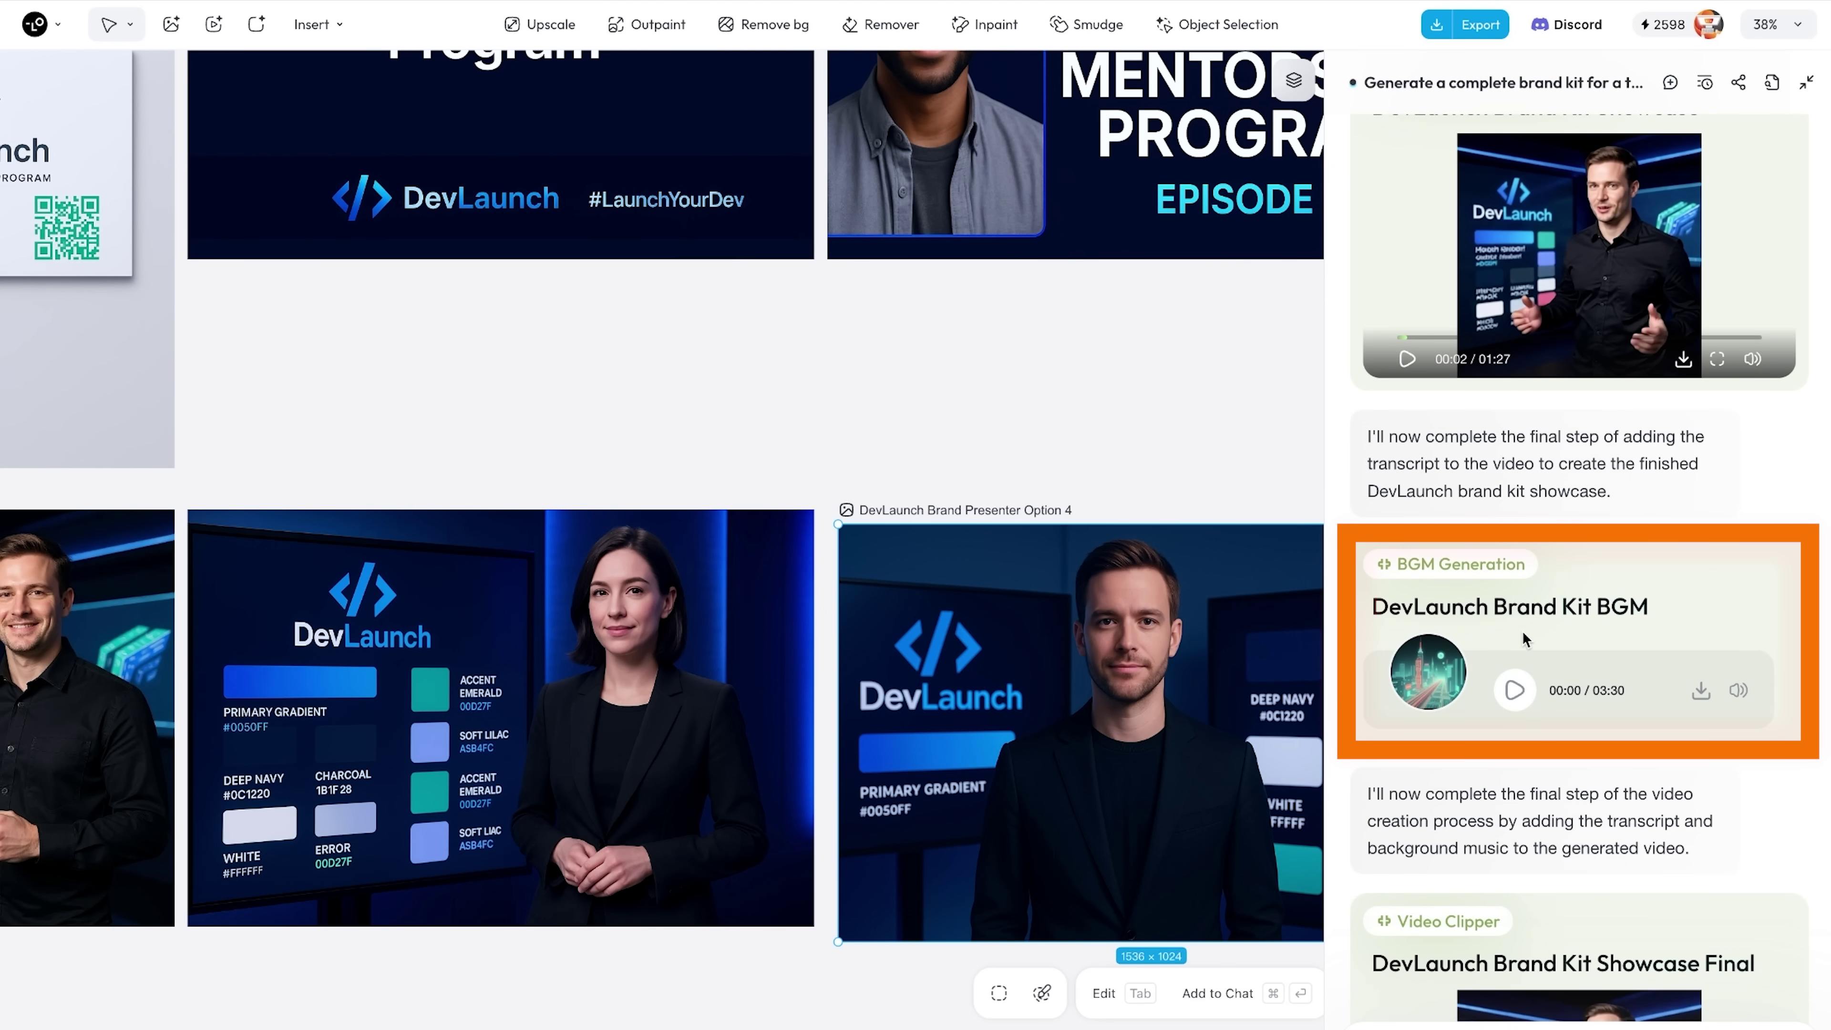
pyautogui.scroll(-8, 1523, 638)
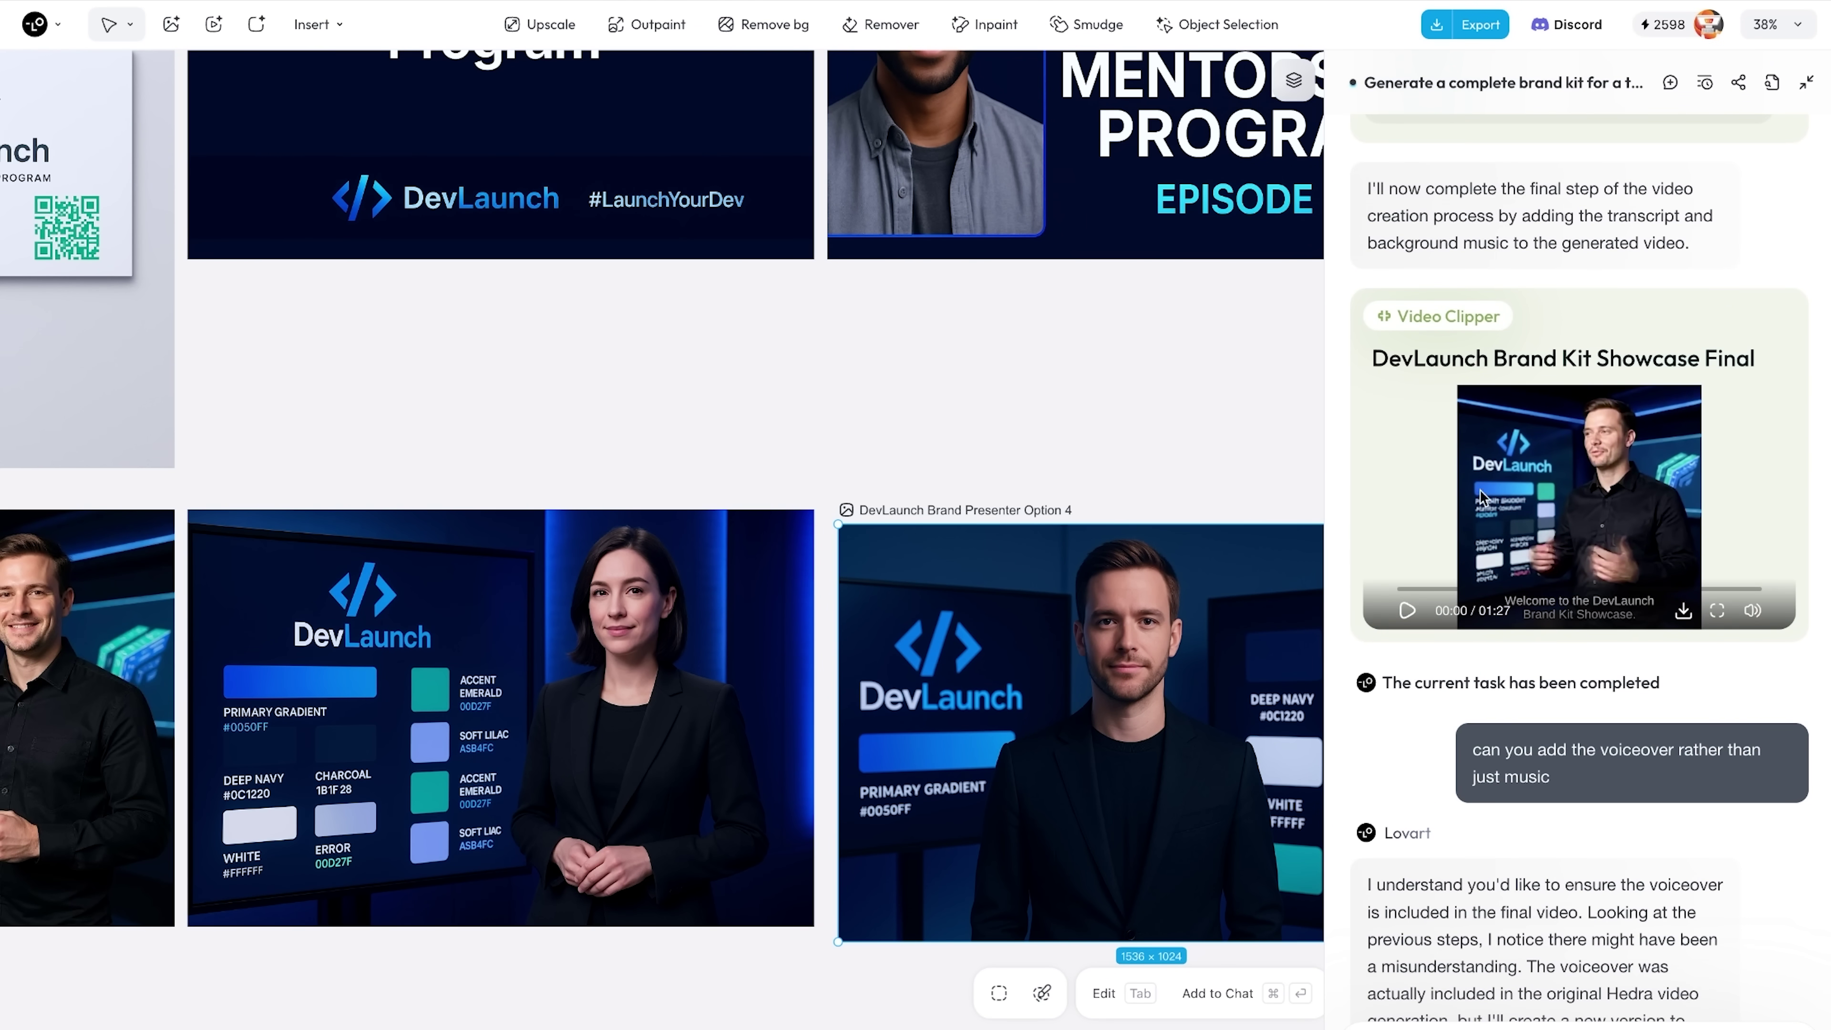
pyautogui.scroll(-2, 1636, 504)
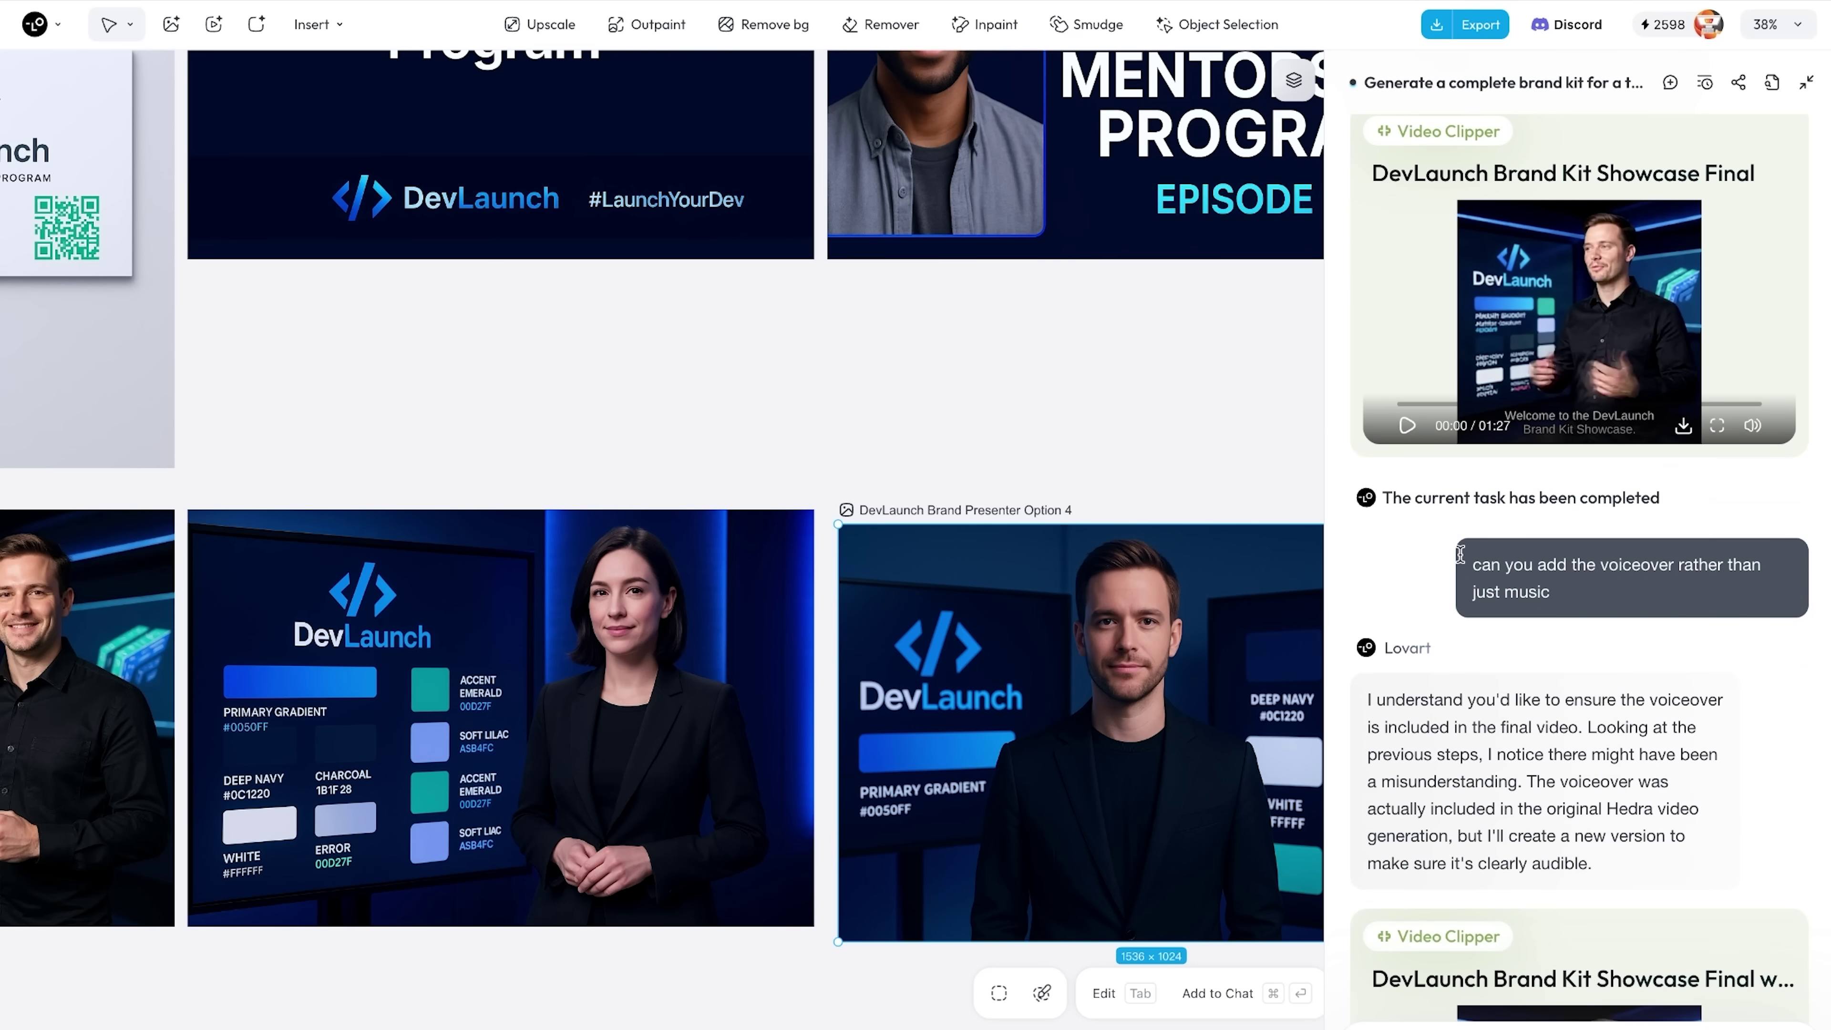
pyautogui.scroll(-1, 1627, 598)
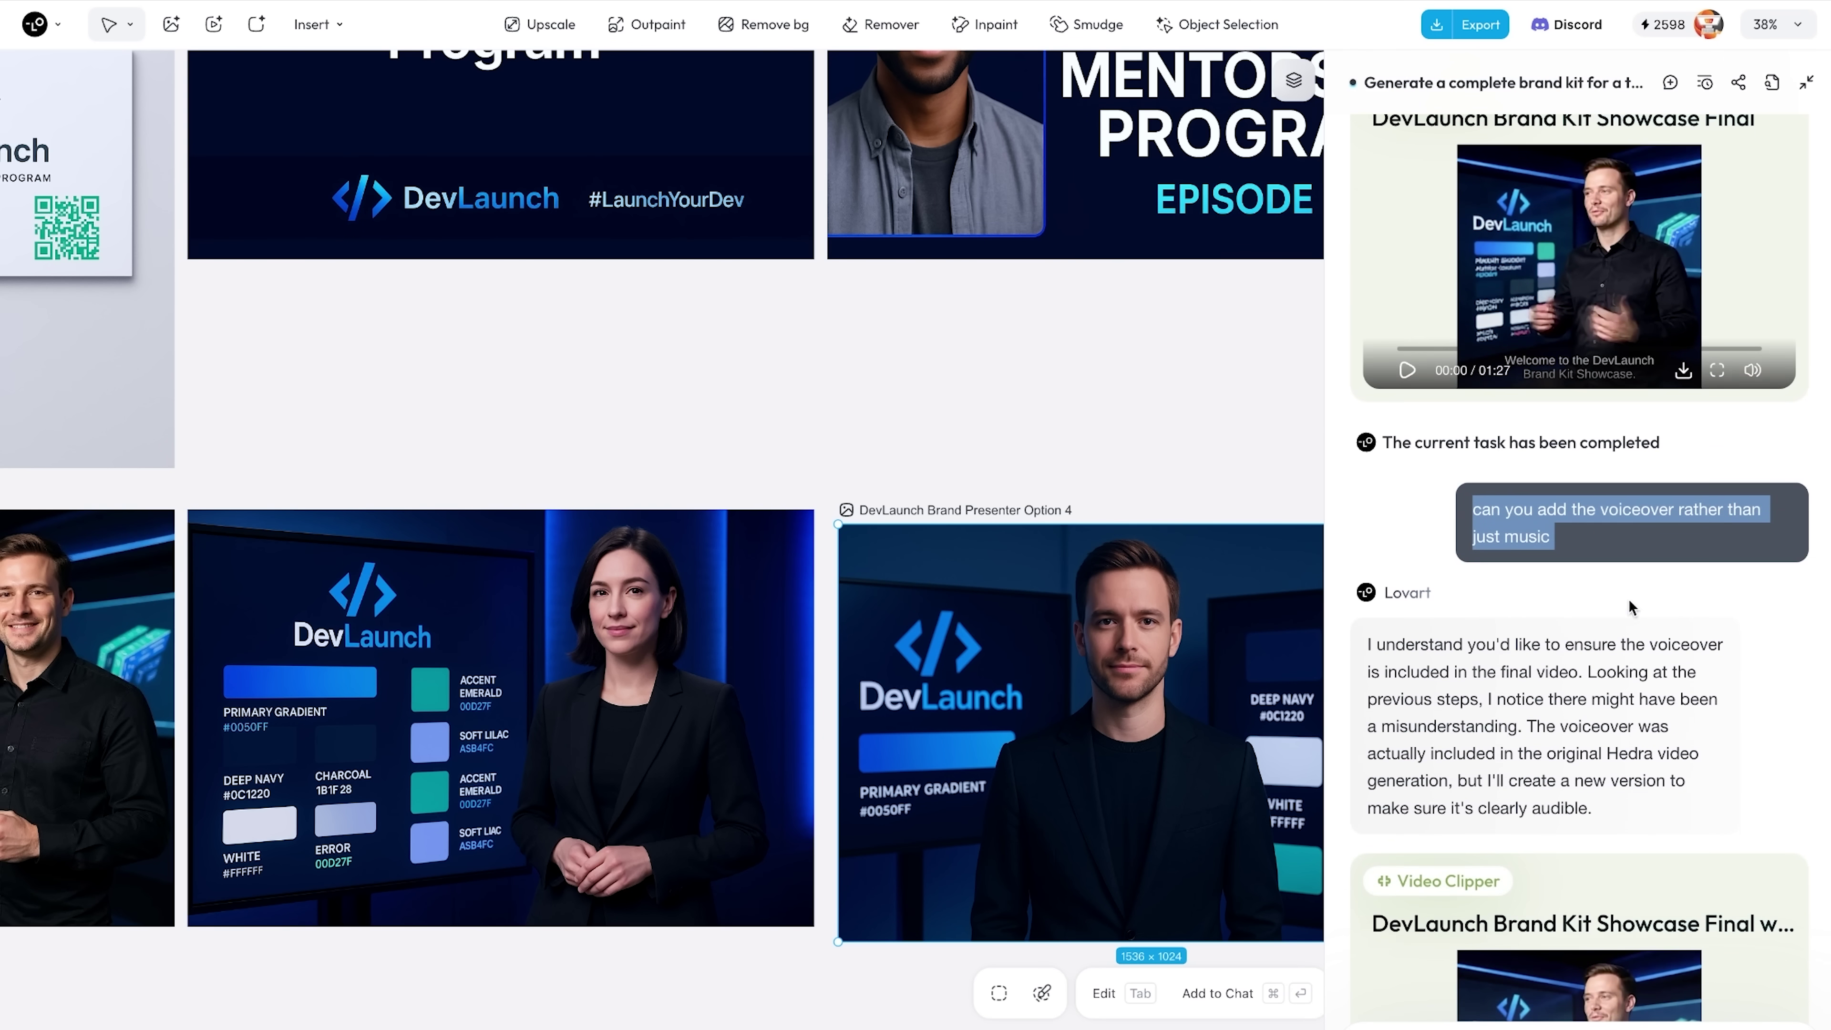
pyautogui.scroll(3, 1571, 408)
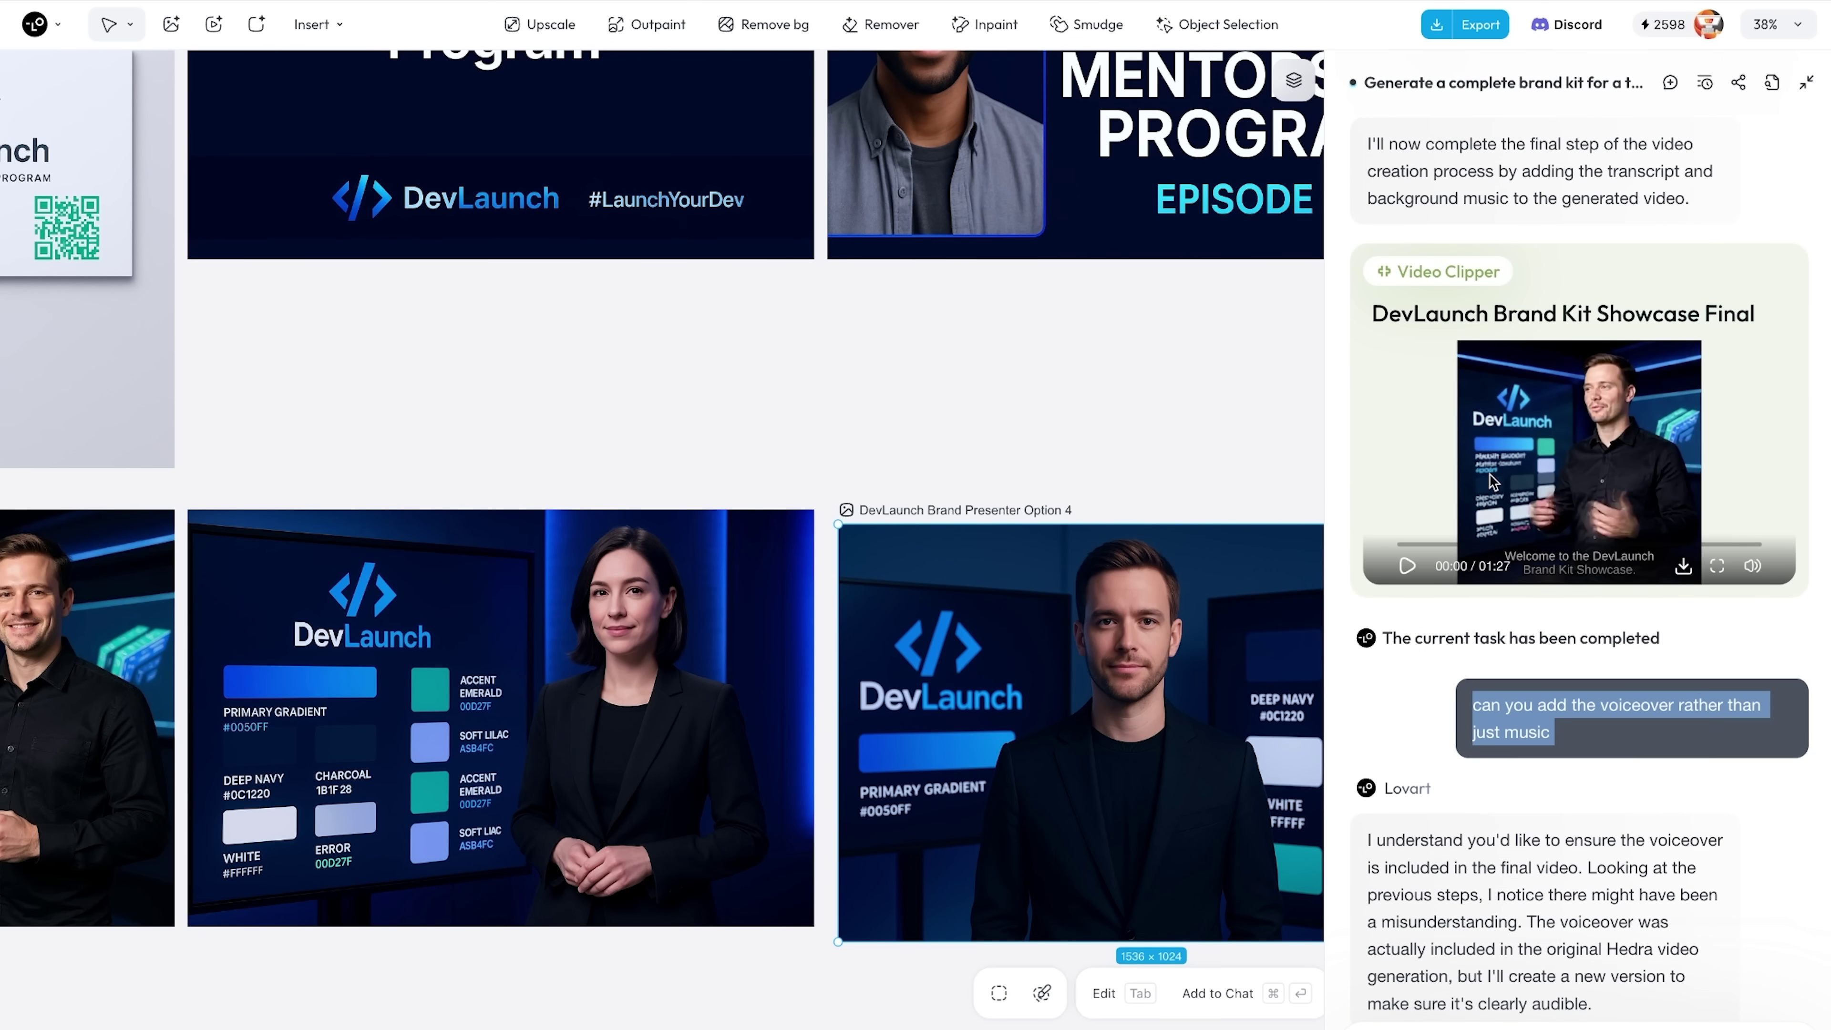
pyautogui.scroll(-8, 1508, 454)
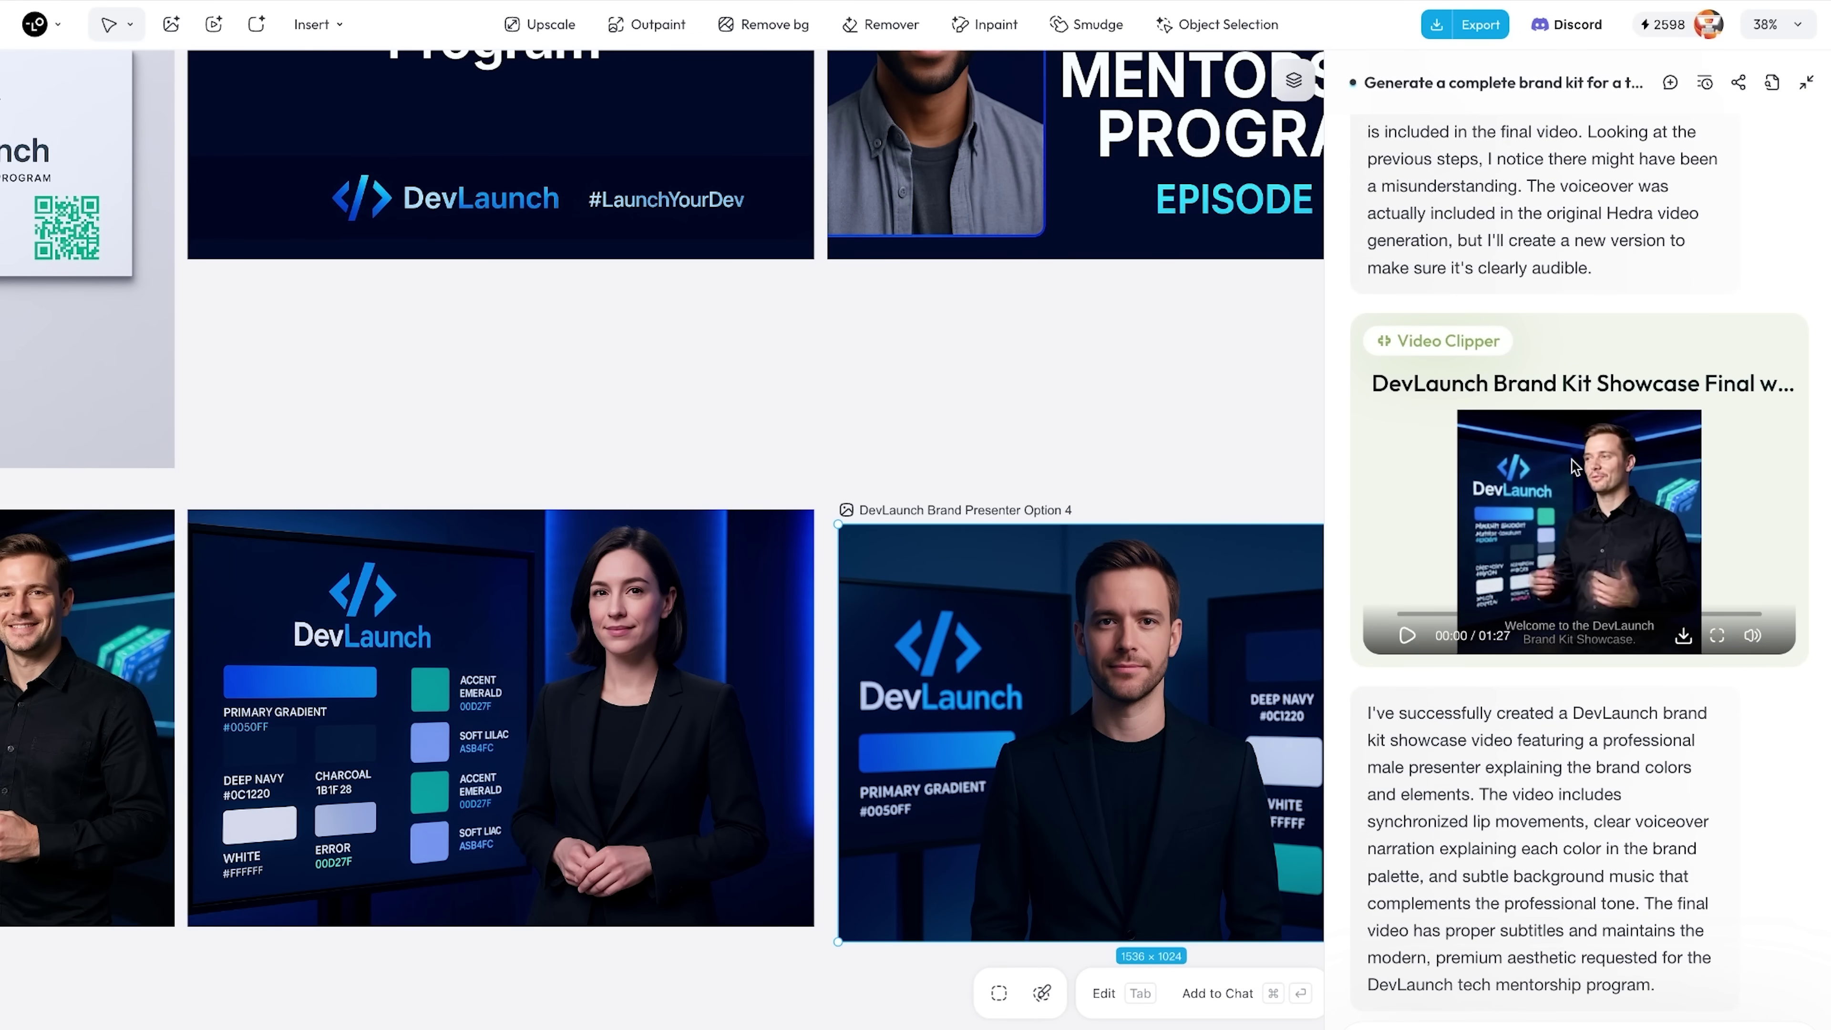
# Step: Watch the final showcase video full screen, then scroll to the male-voice request
pyautogui.click(1718, 639)
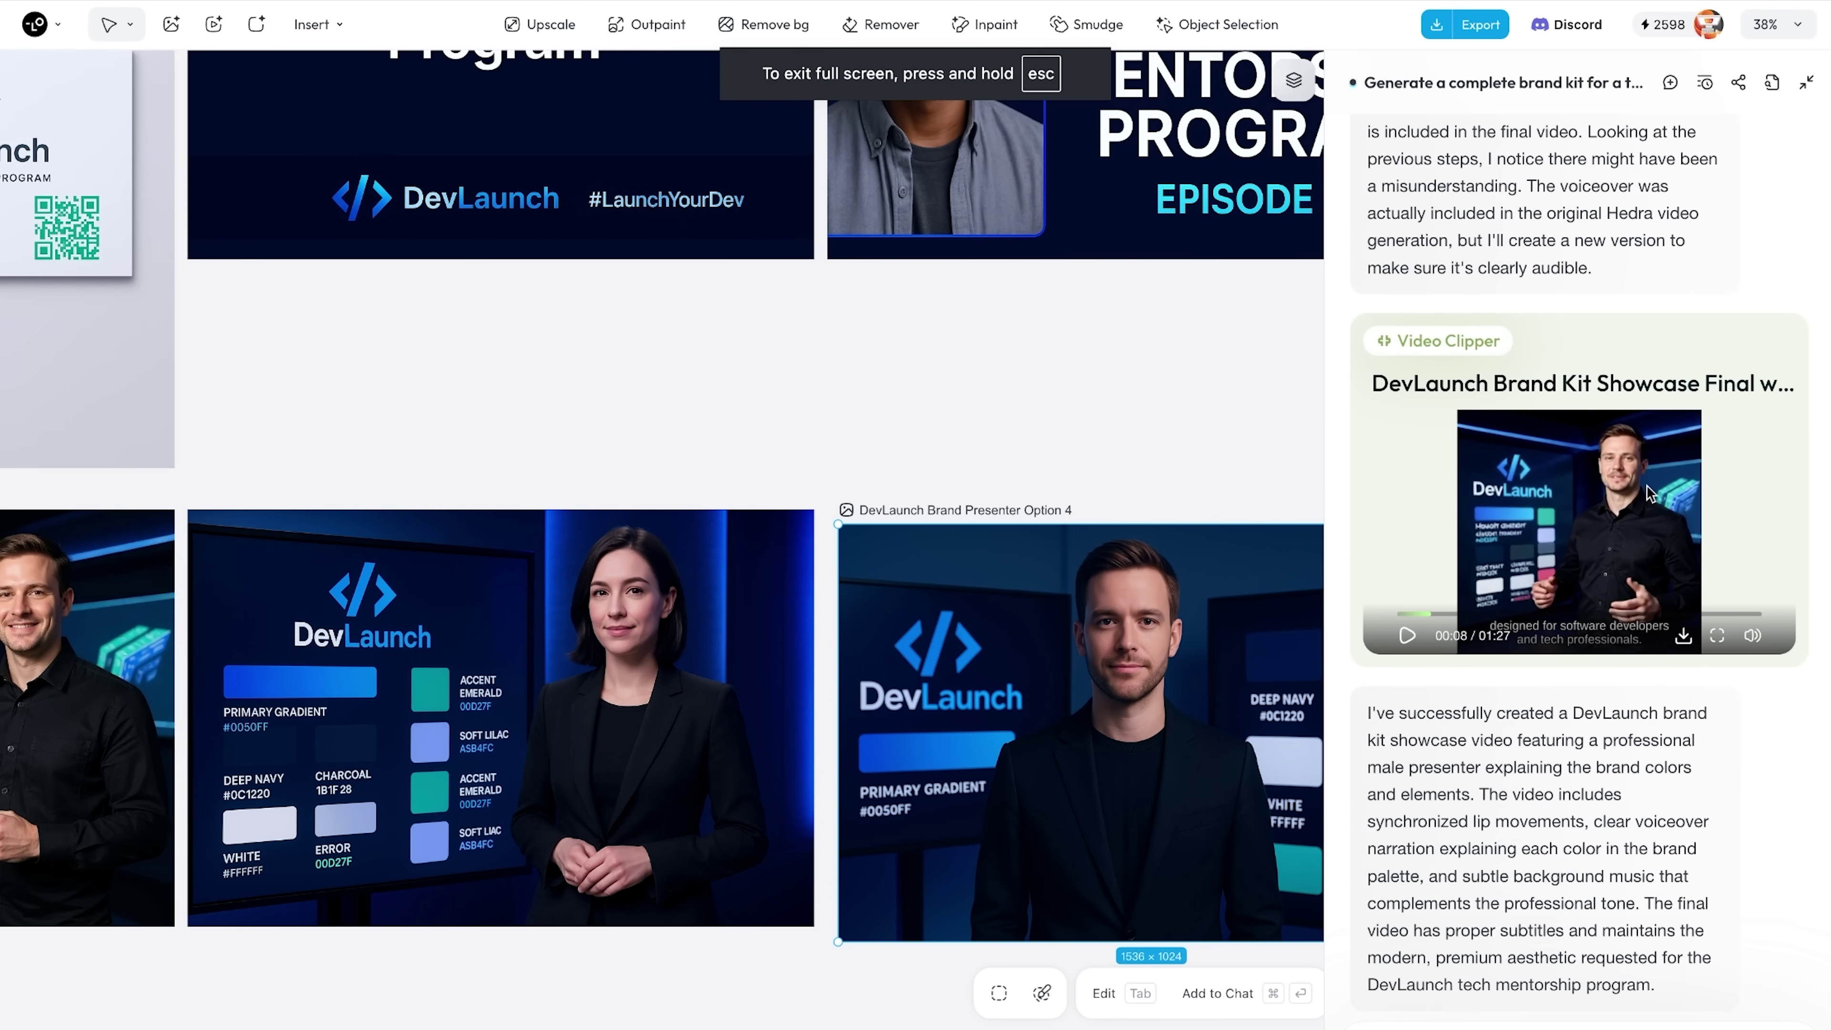
pyautogui.scroll(-15, 1645, 395)
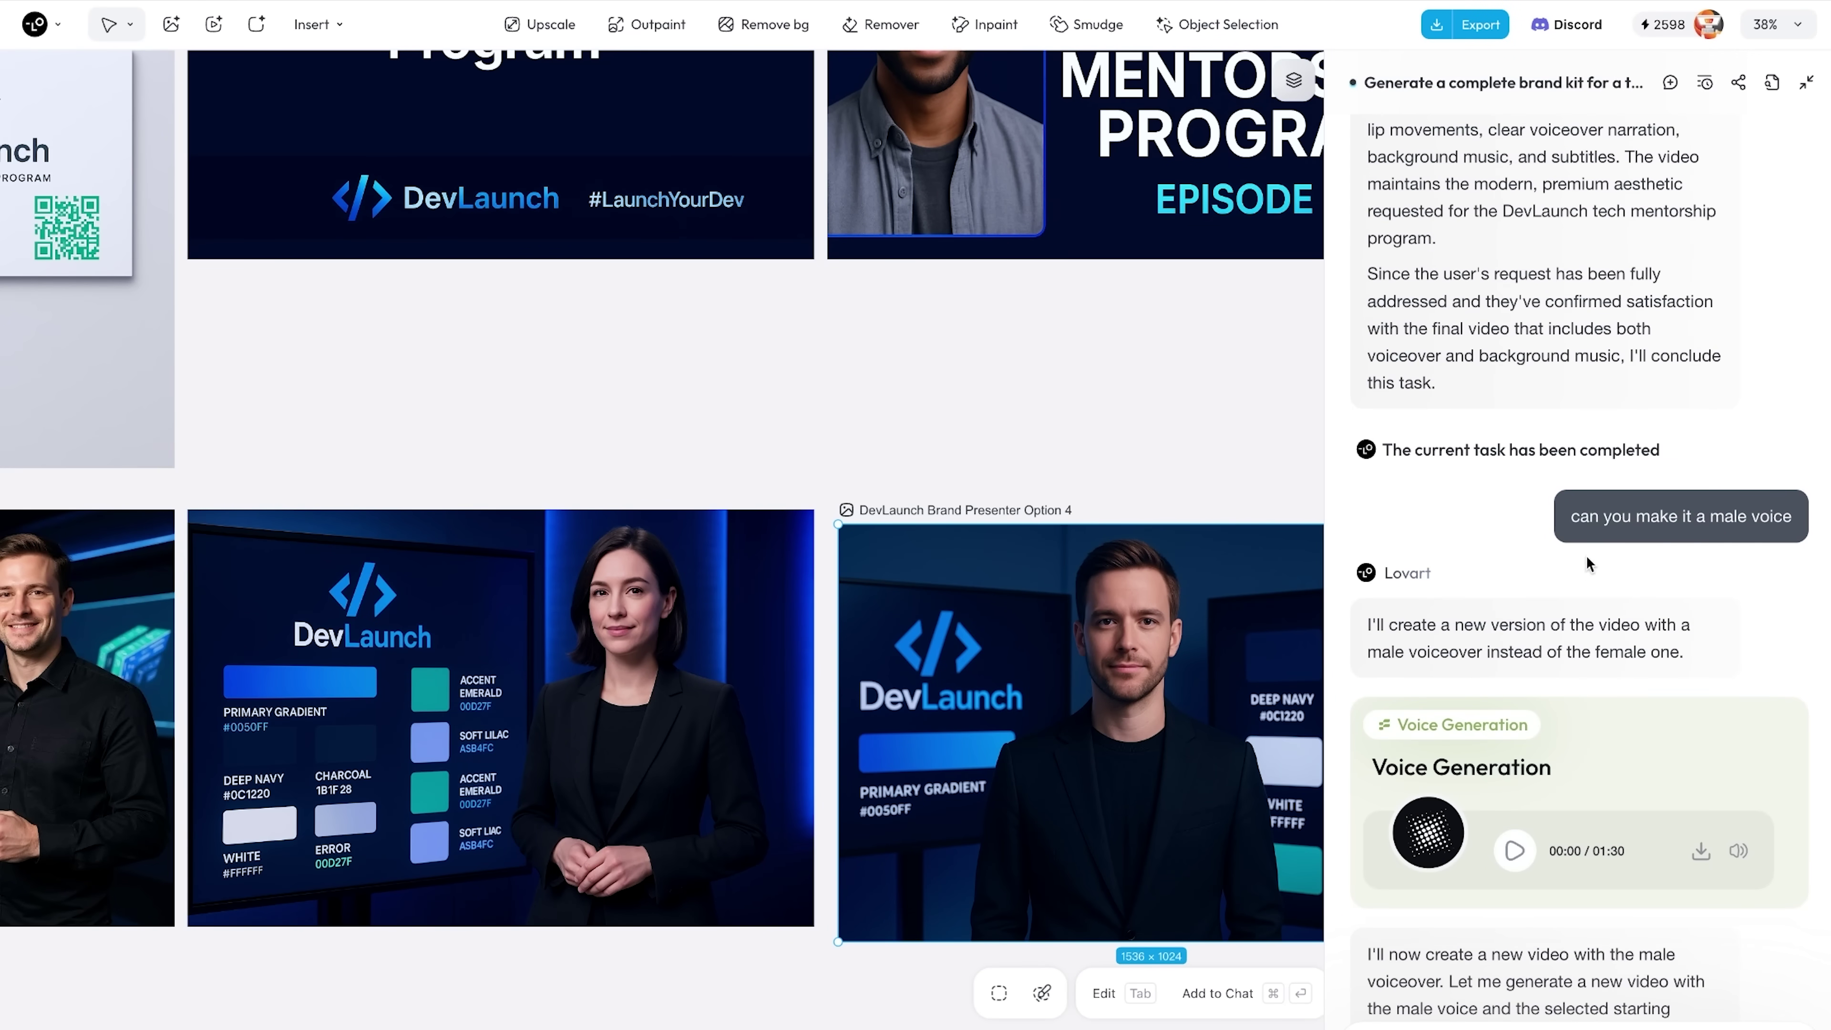
# Step: Highlight the male-voice request and watch the new 01:30 showcase video full screen
pyautogui.moveTo(1571, 516); pyautogui.dragTo(1779, 519)
pyautogui.scroll(-1, 1564, 546)
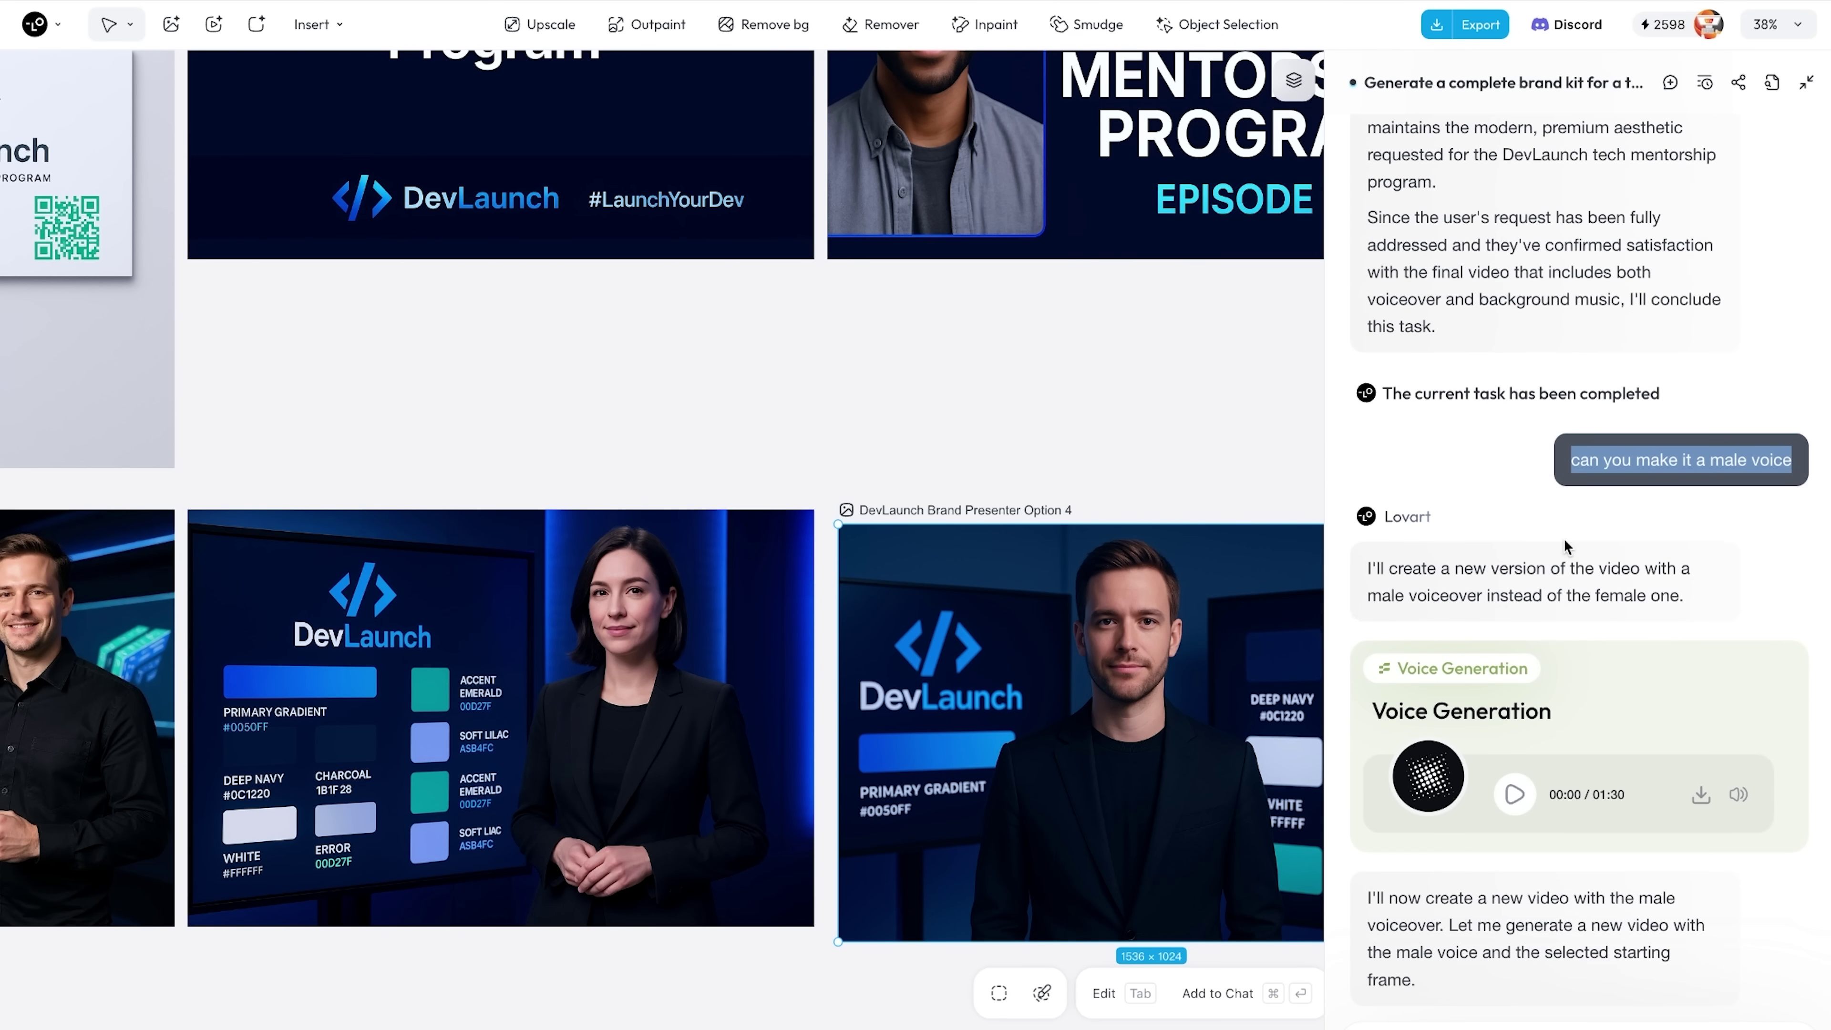
pyautogui.scroll(-10, 1564, 546)
pyautogui.scroll(-7, 1715, 591)
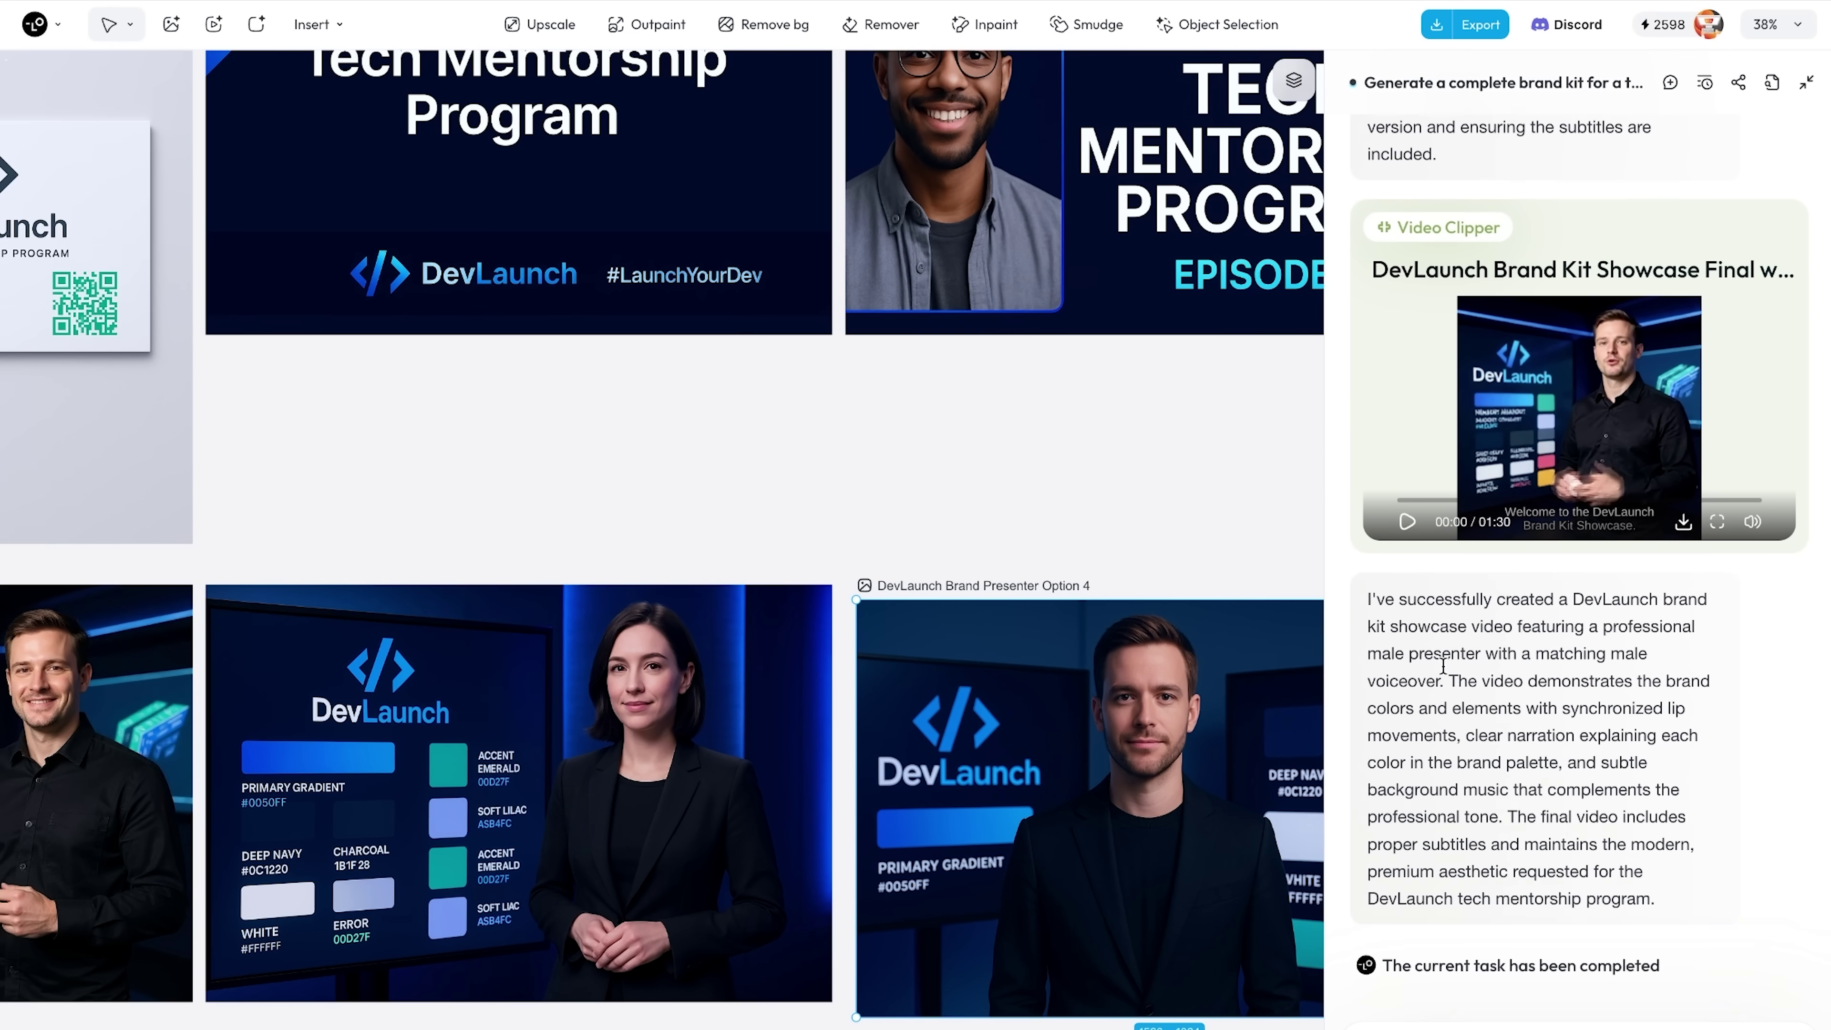
pyautogui.click(1717, 523)
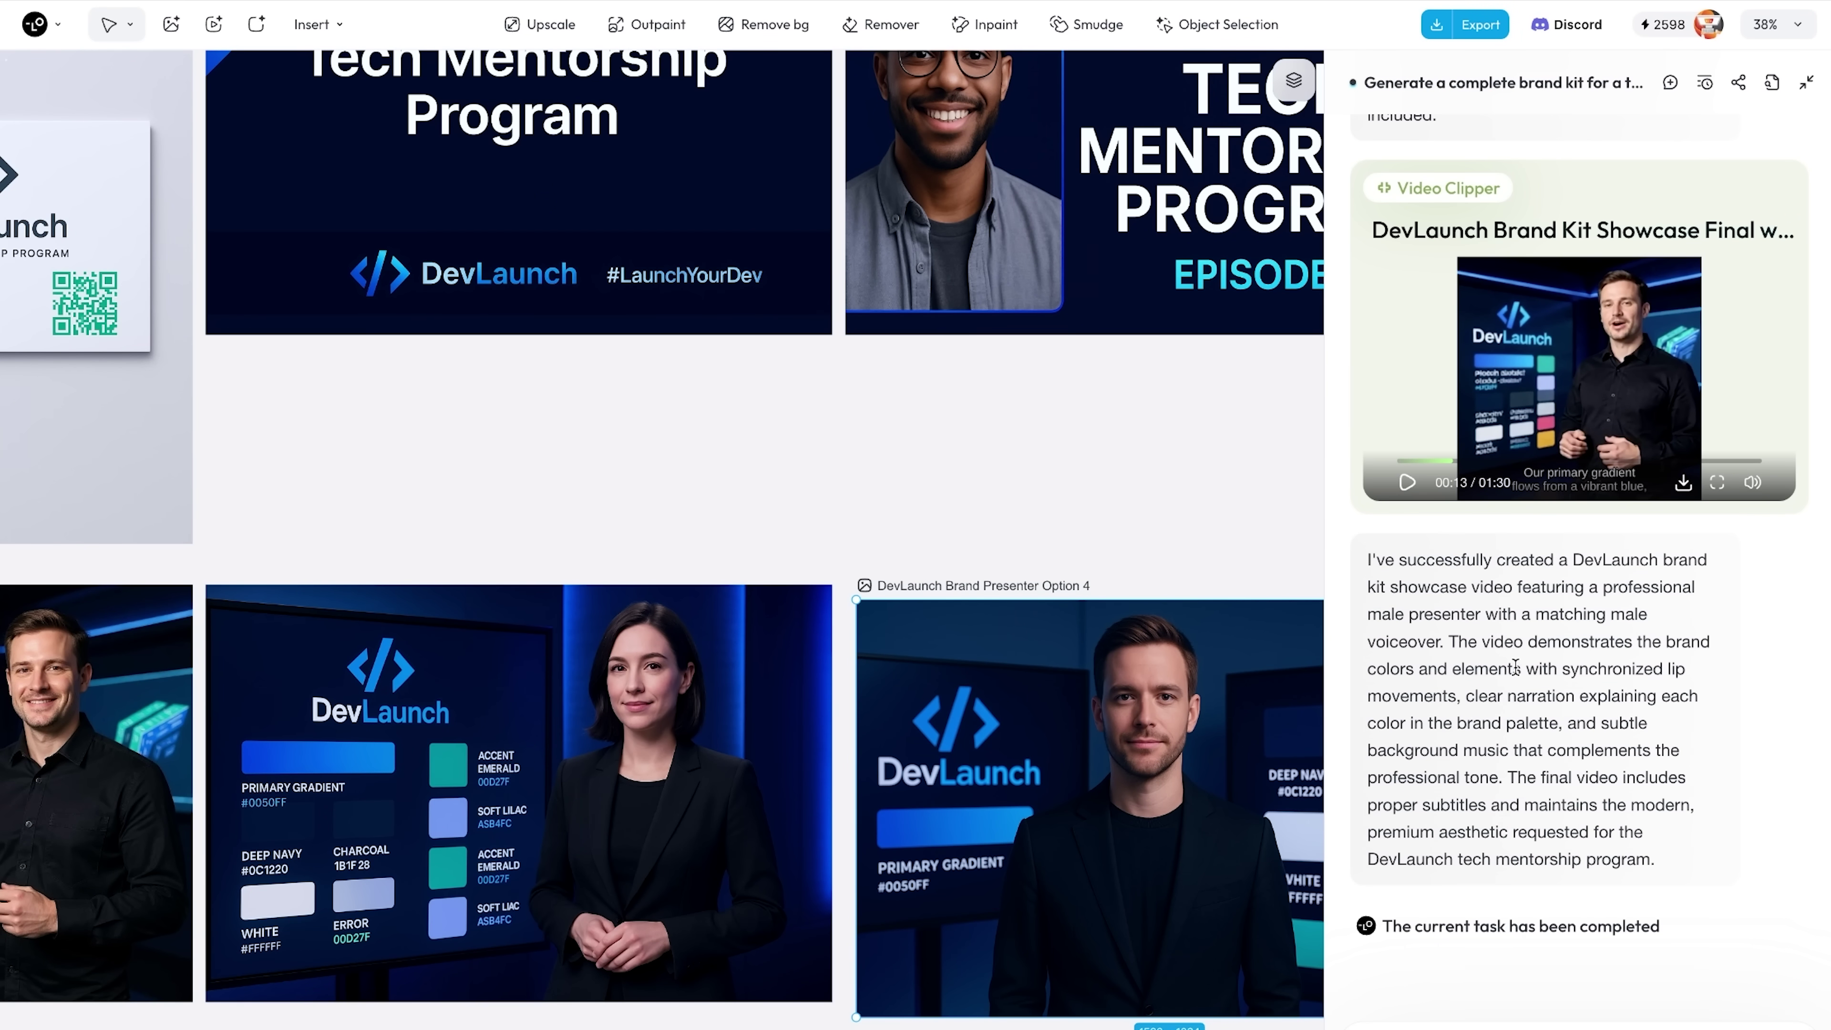
pyautogui.hscroll(10, 1219, 657)
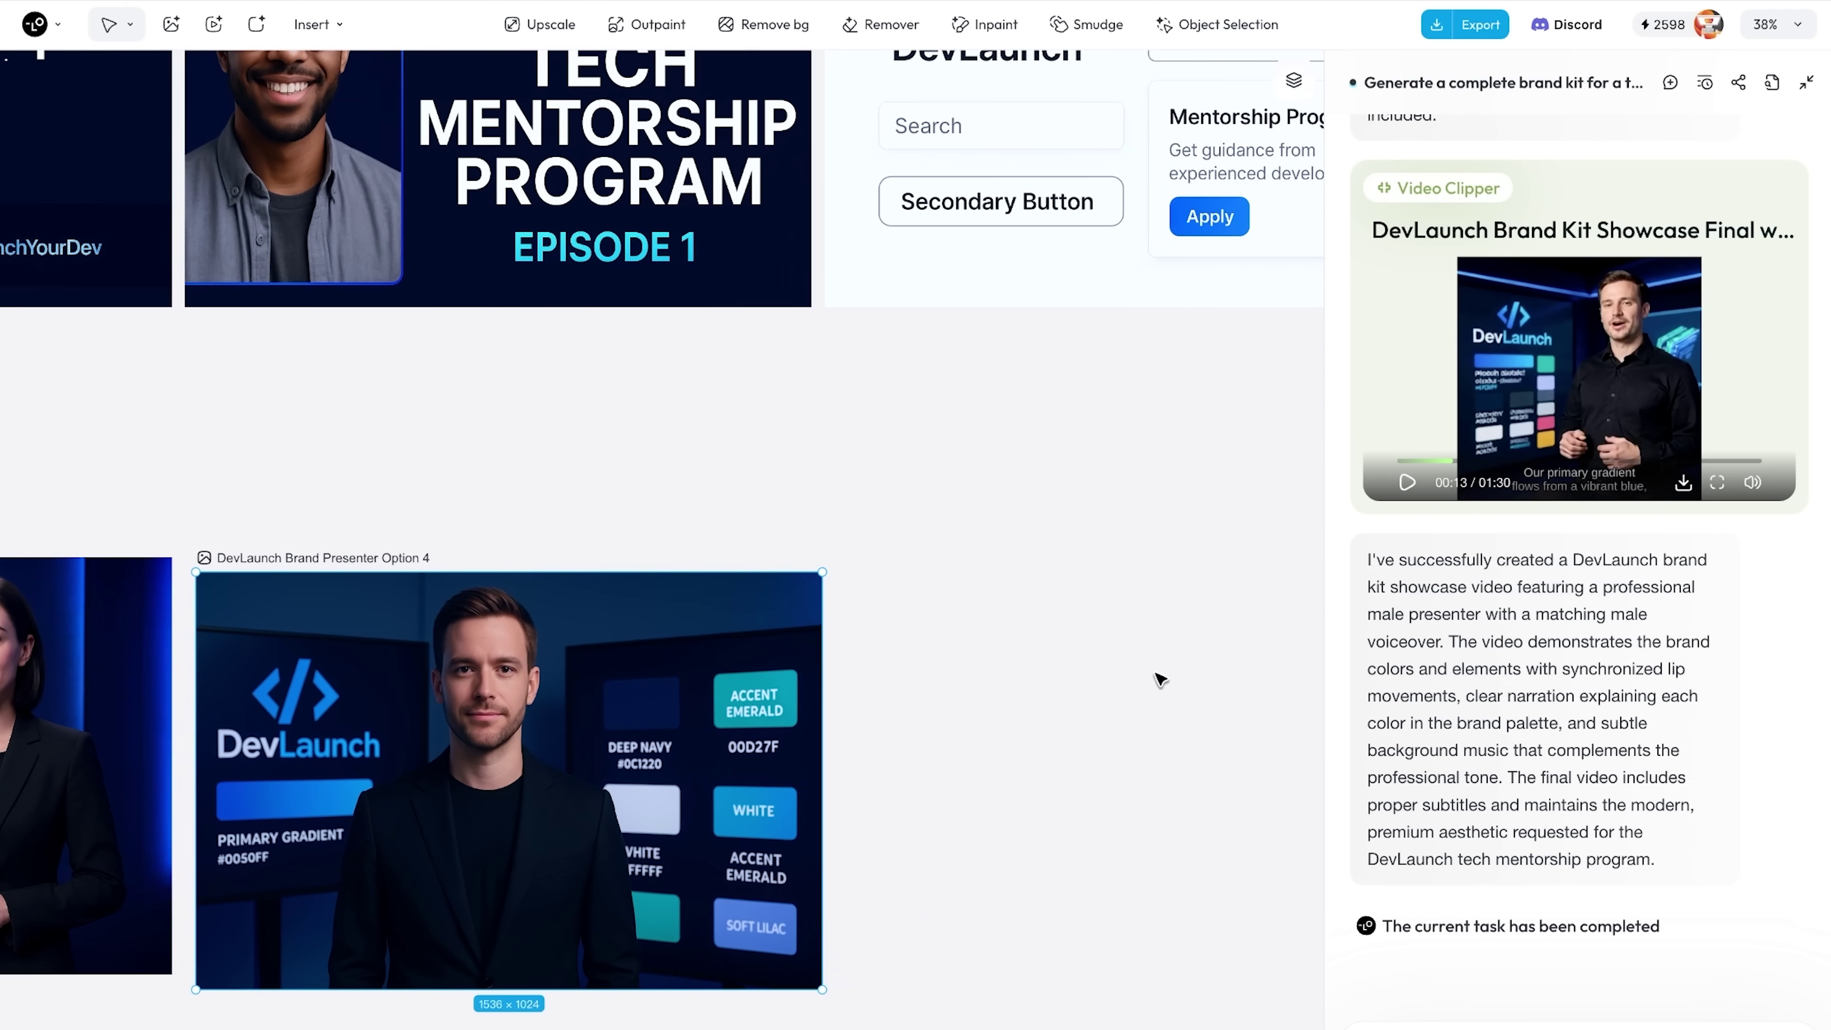
pyautogui.hscroll(-6, 1156, 679)
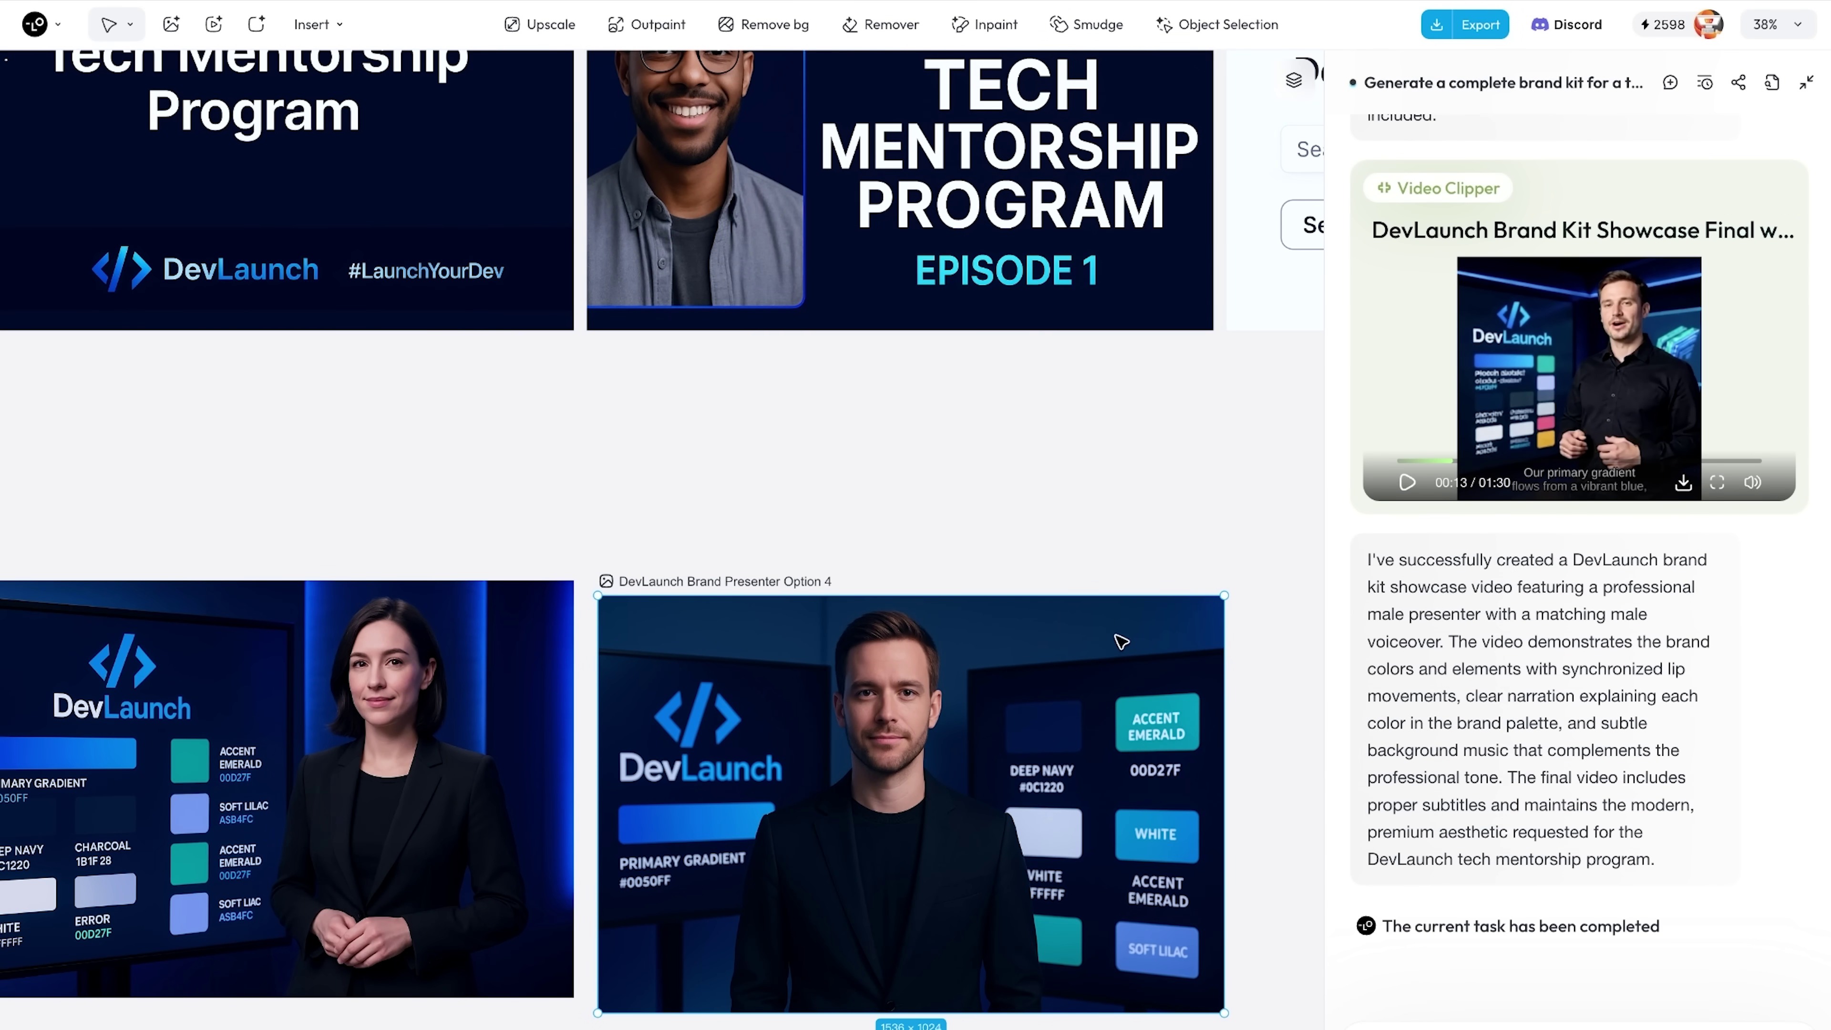
pyautogui.scroll(-3, 1120, 641)
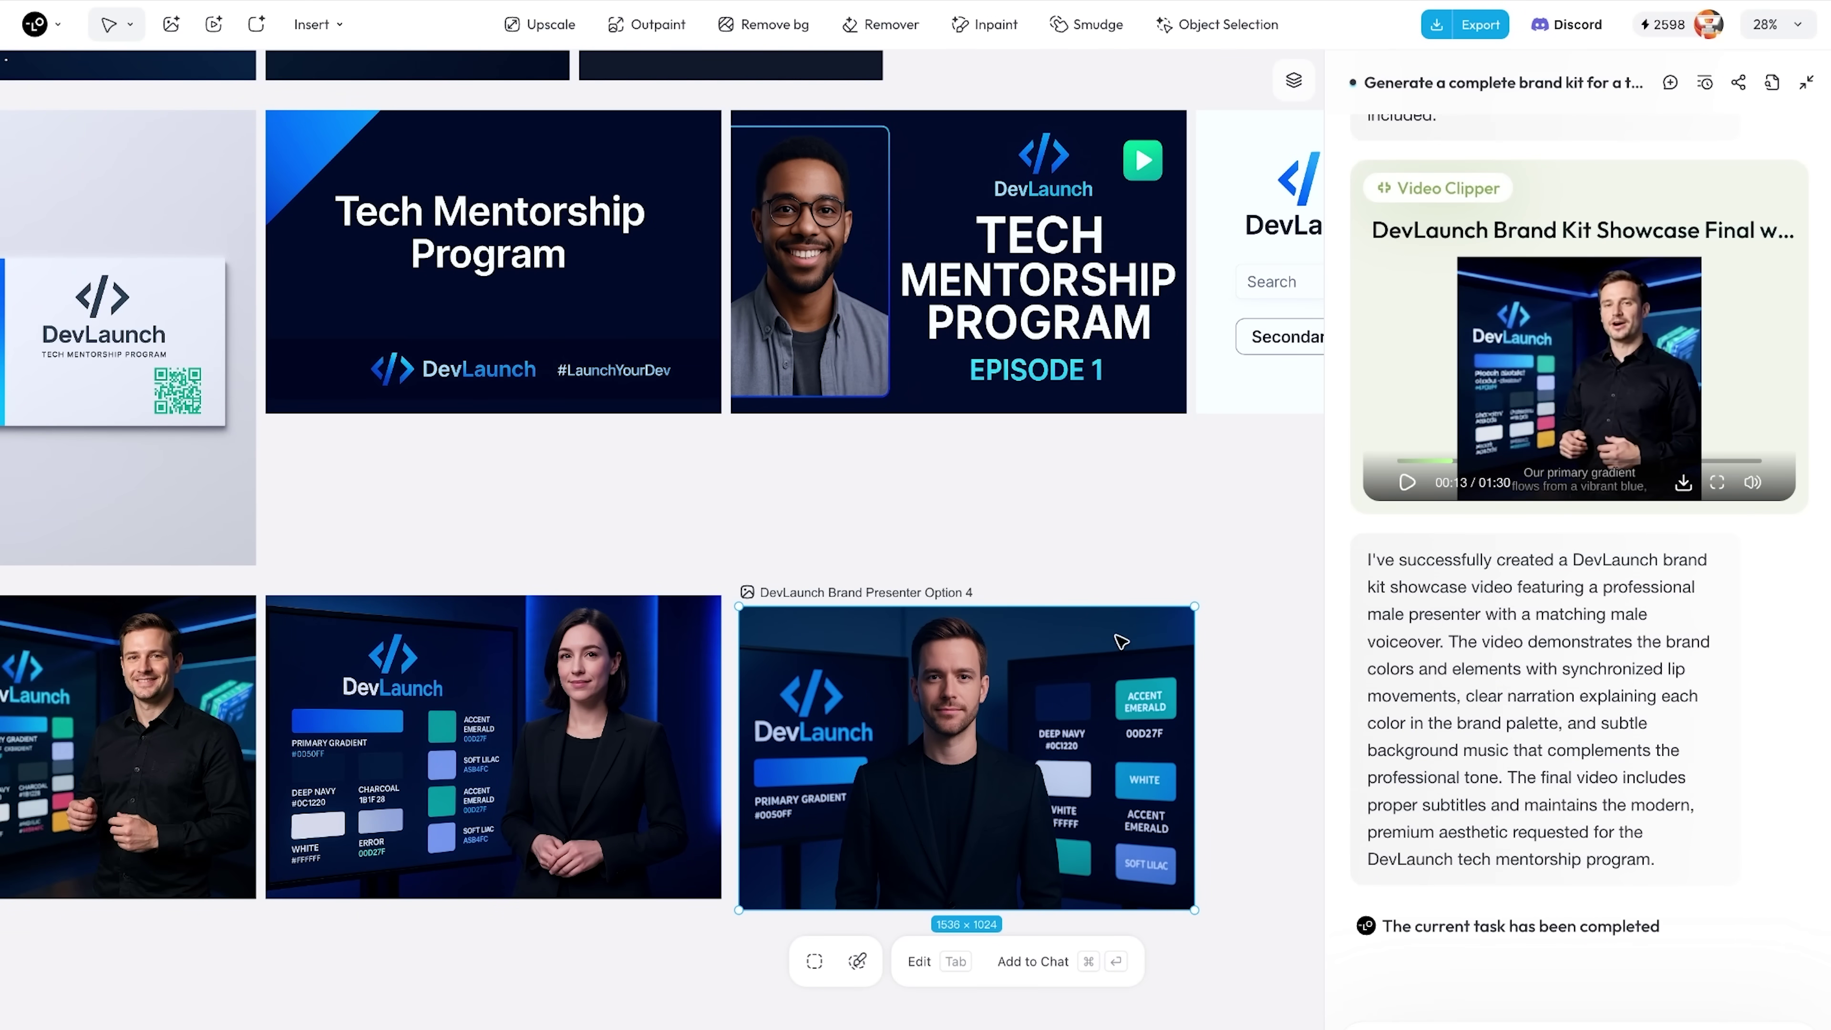
pyautogui.hscroll(-3, 1035, 481)
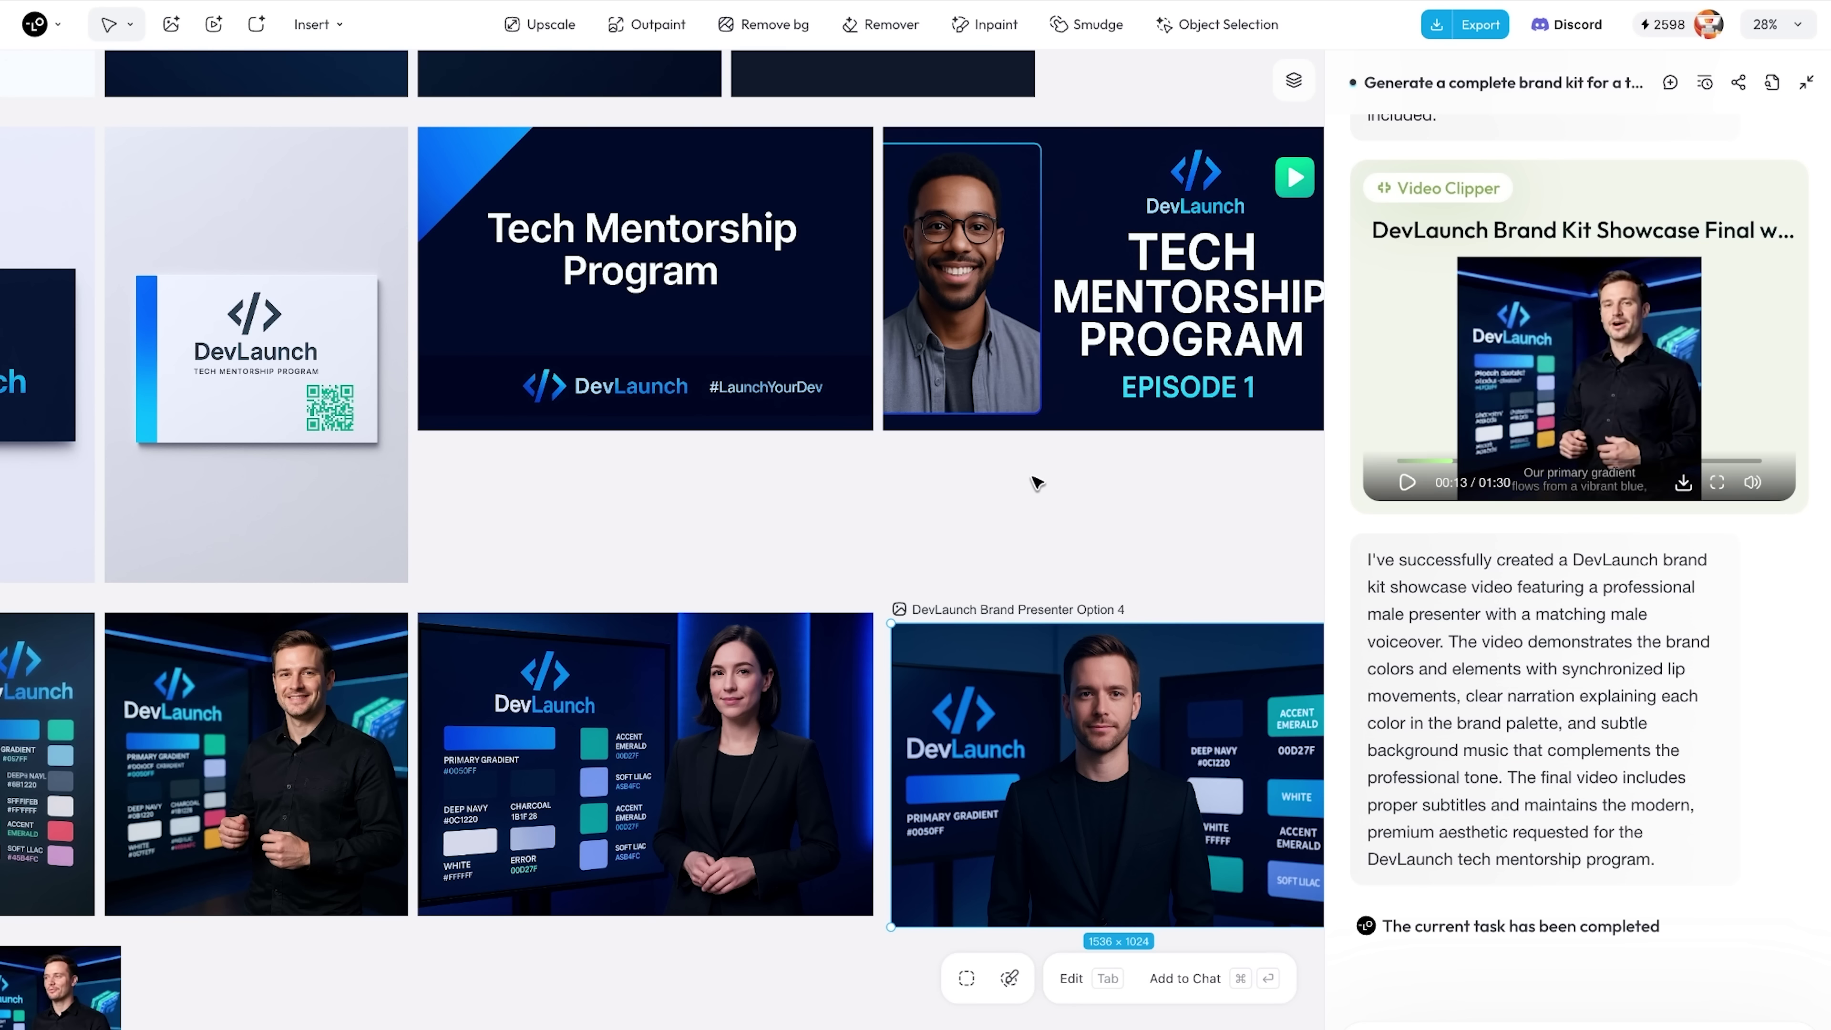
pyautogui.hscroll(-8, 1036, 481)
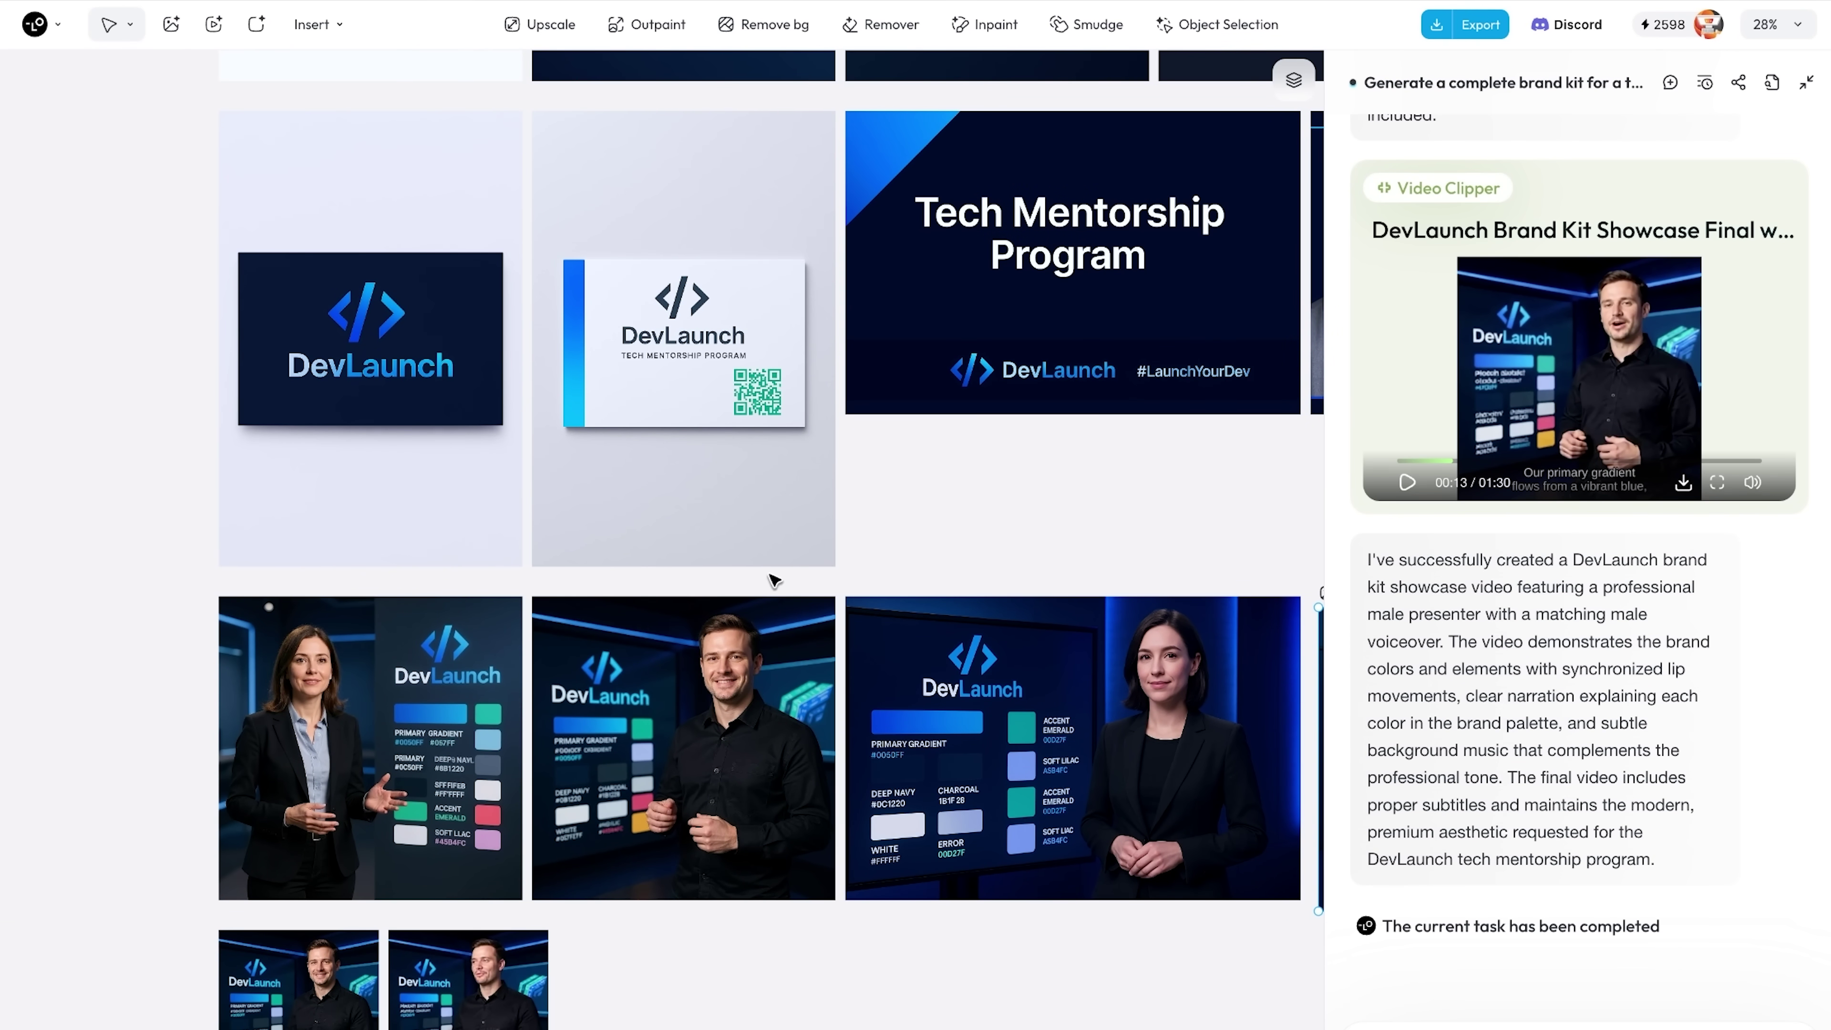
pyautogui.scroll(-10, 773, 579)
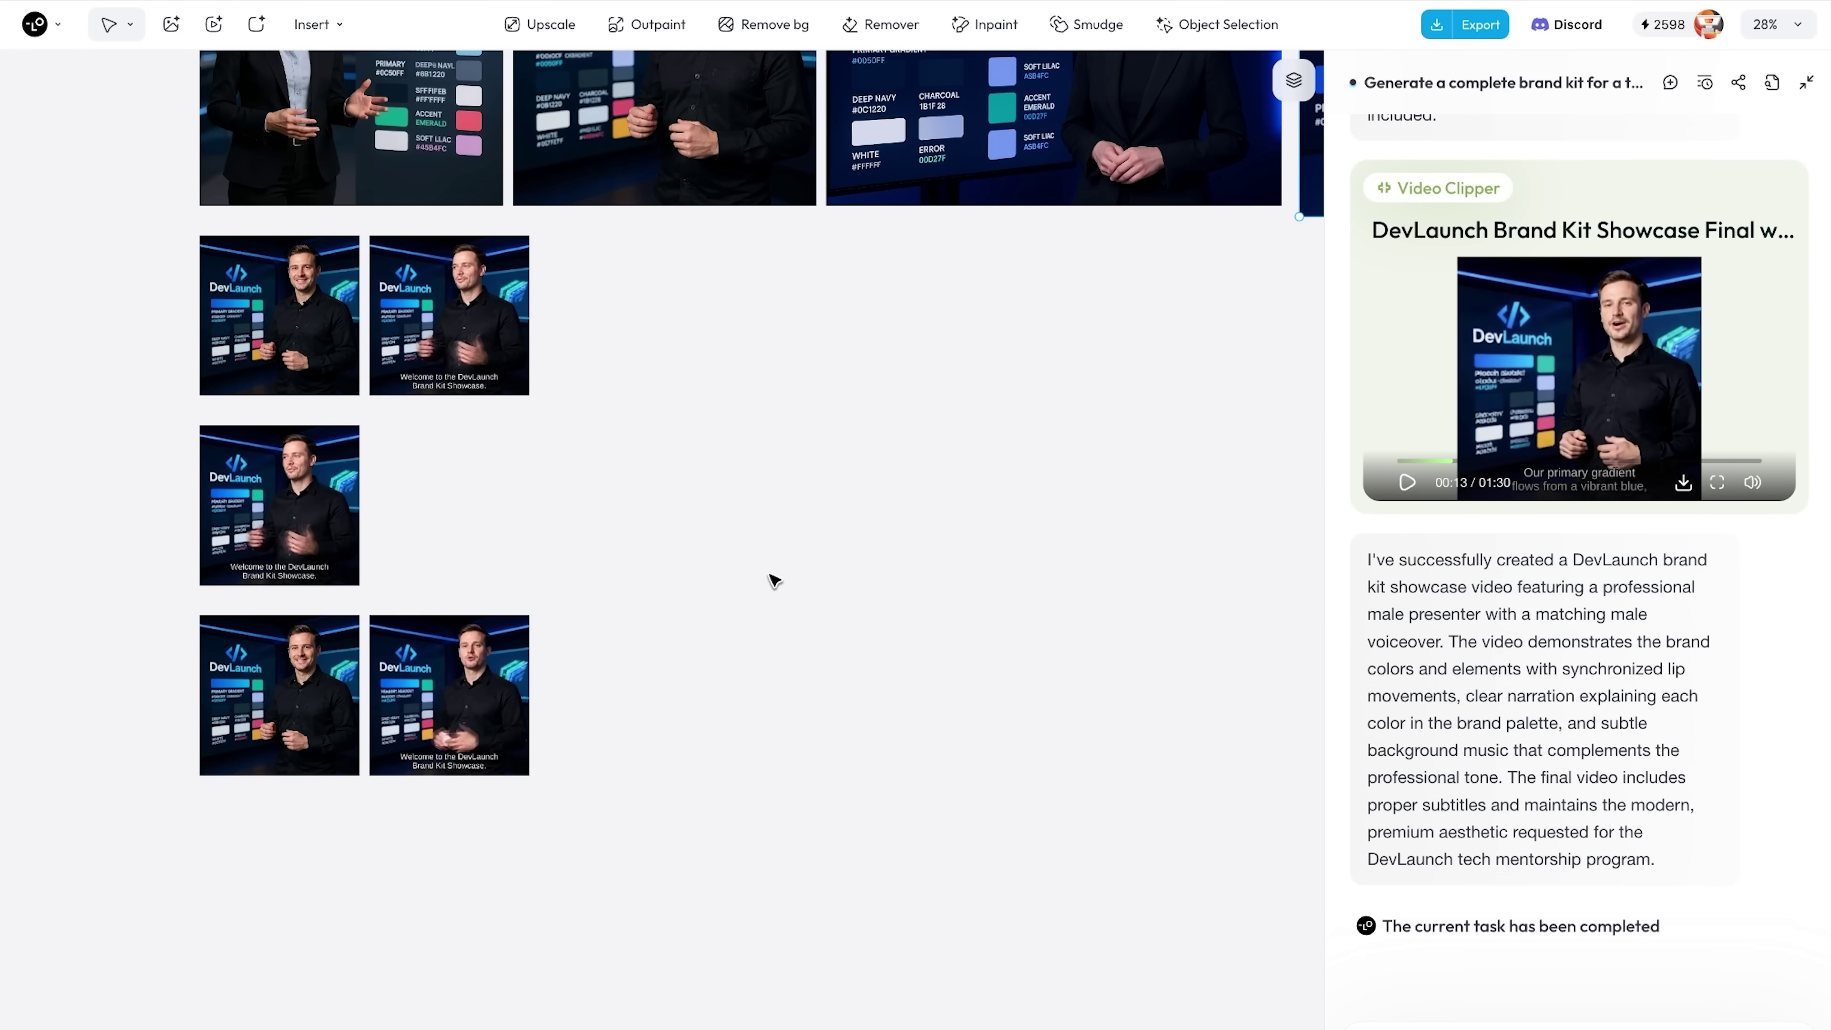
pyautogui.scroll(5, 426, 499)
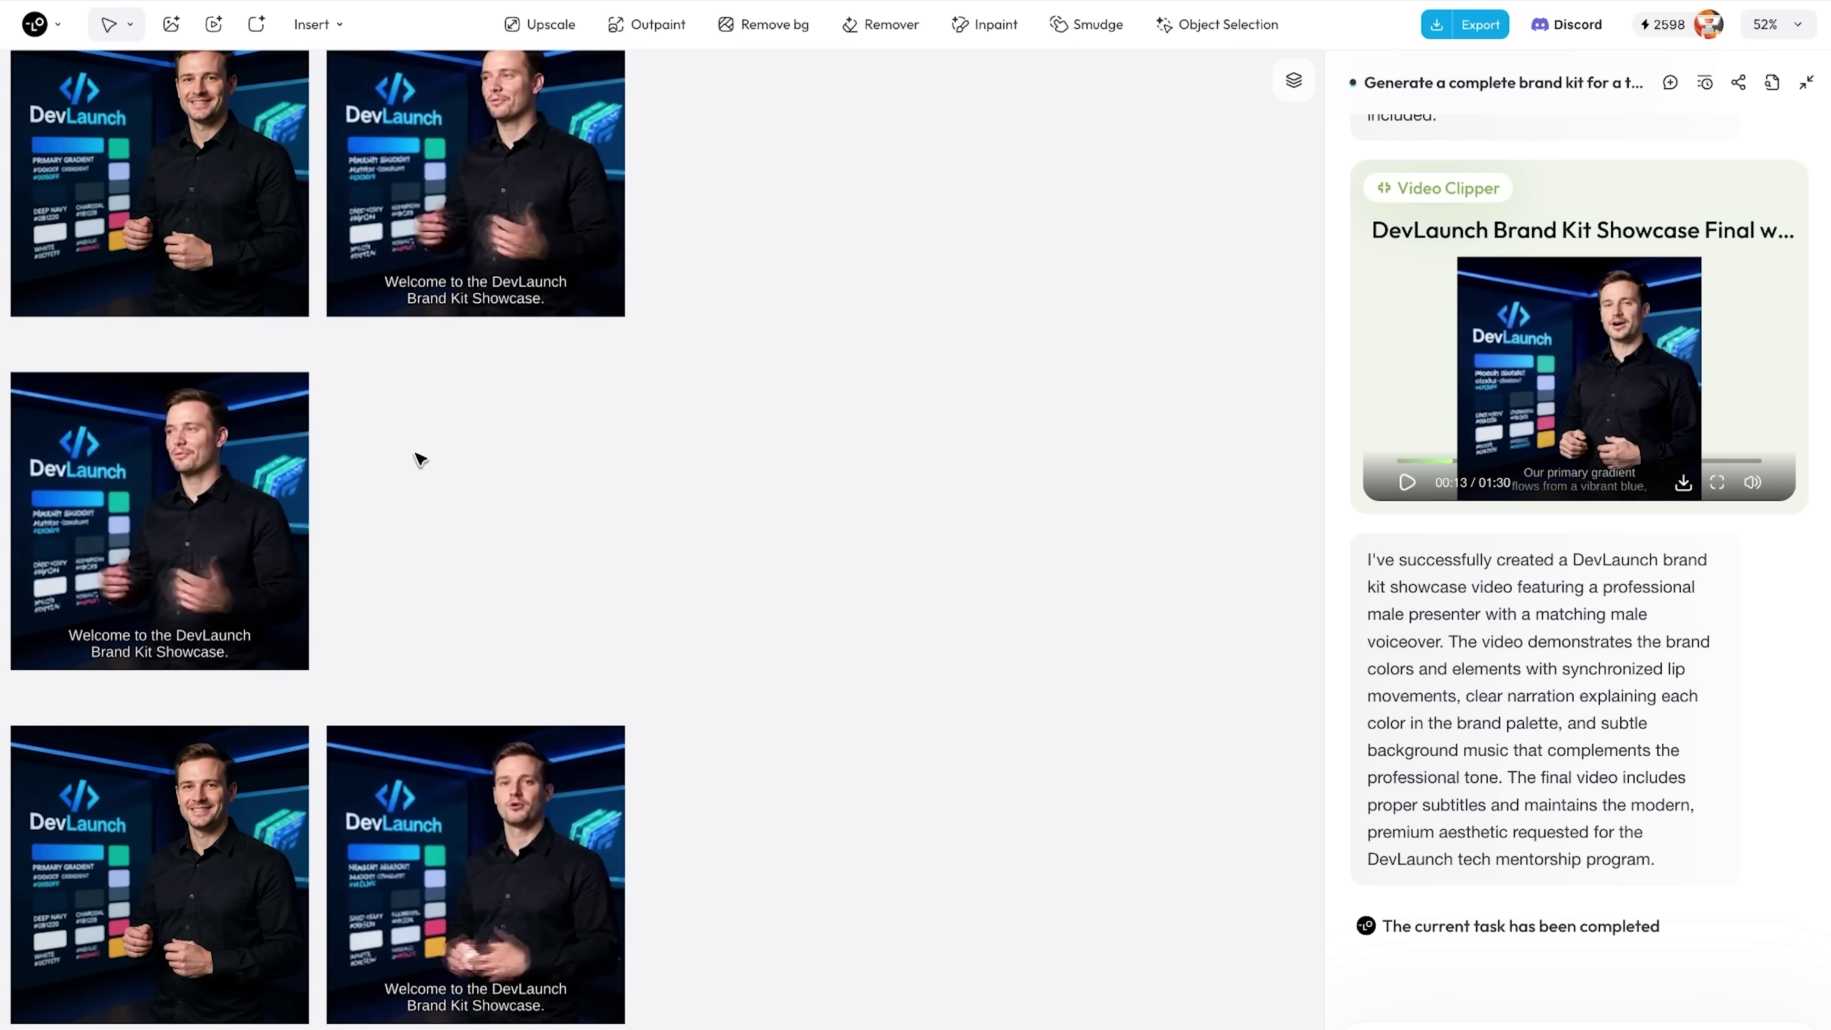
pyautogui.click(600, 570)
pyautogui.hscroll(-2, 612, 721)
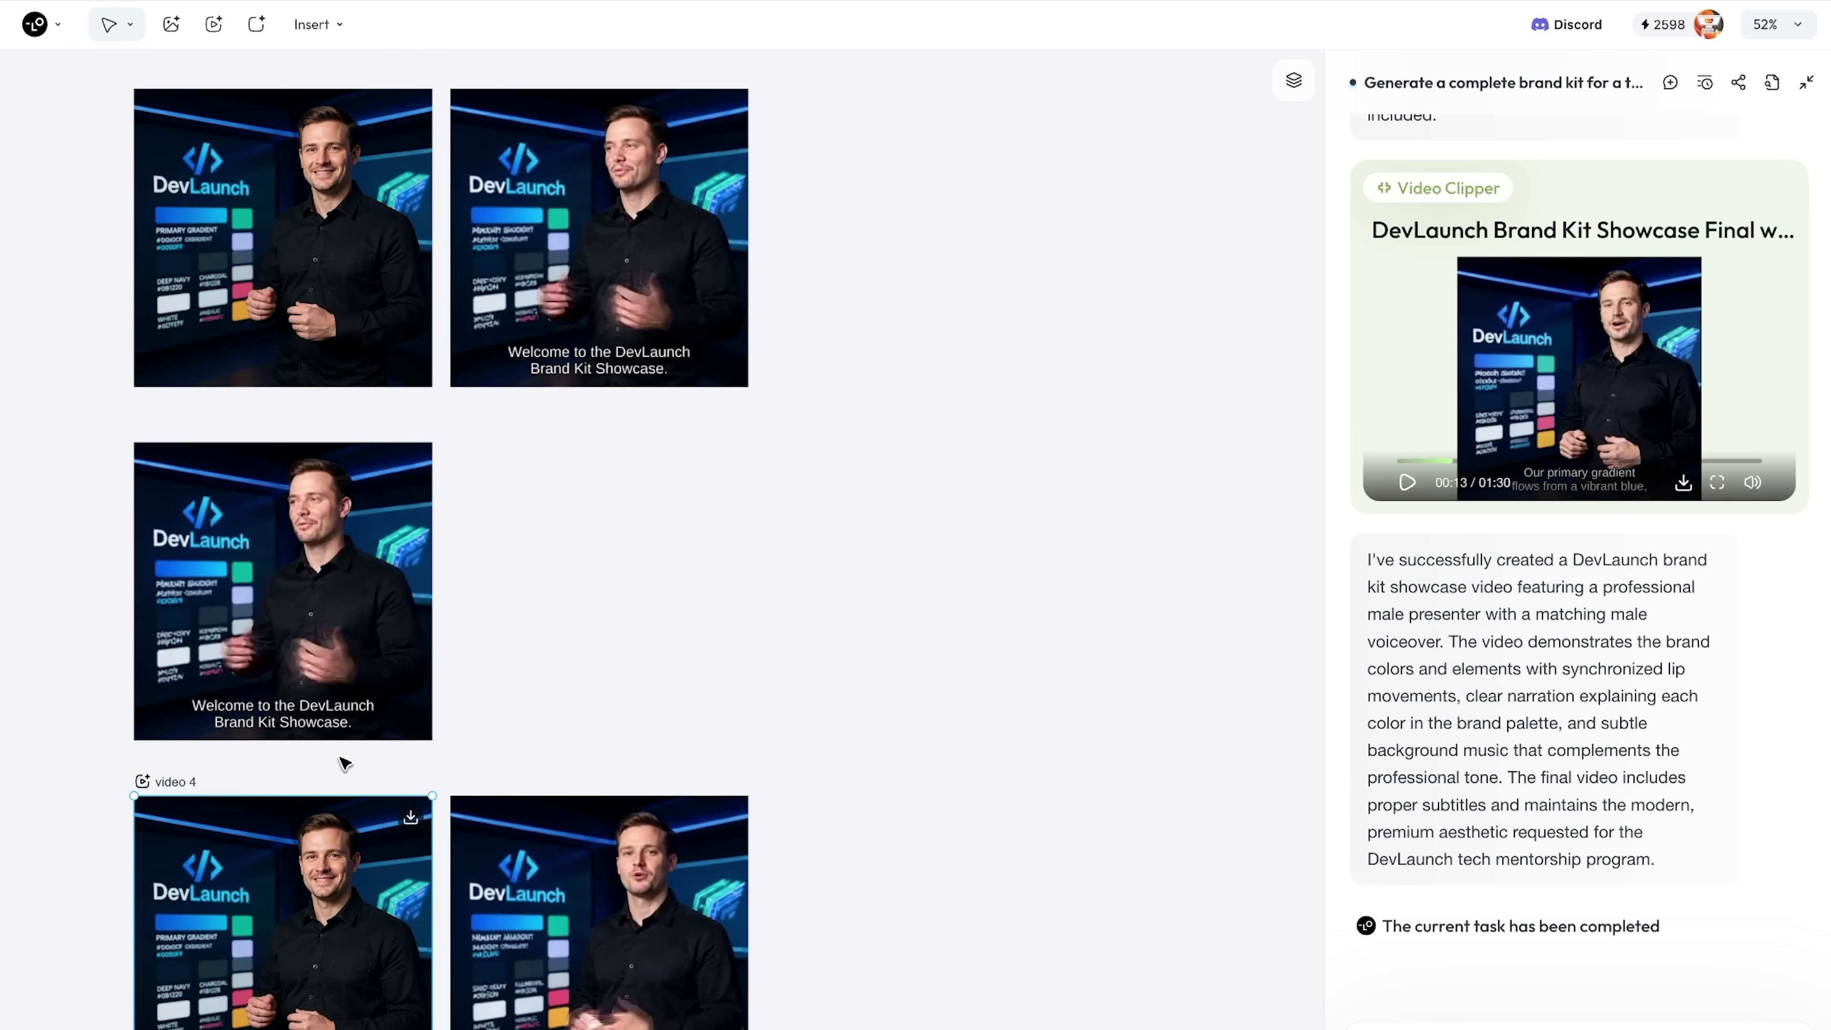
pyautogui.scroll(-5, 1046, 692)
pyautogui.scroll(5, 1037, 703)
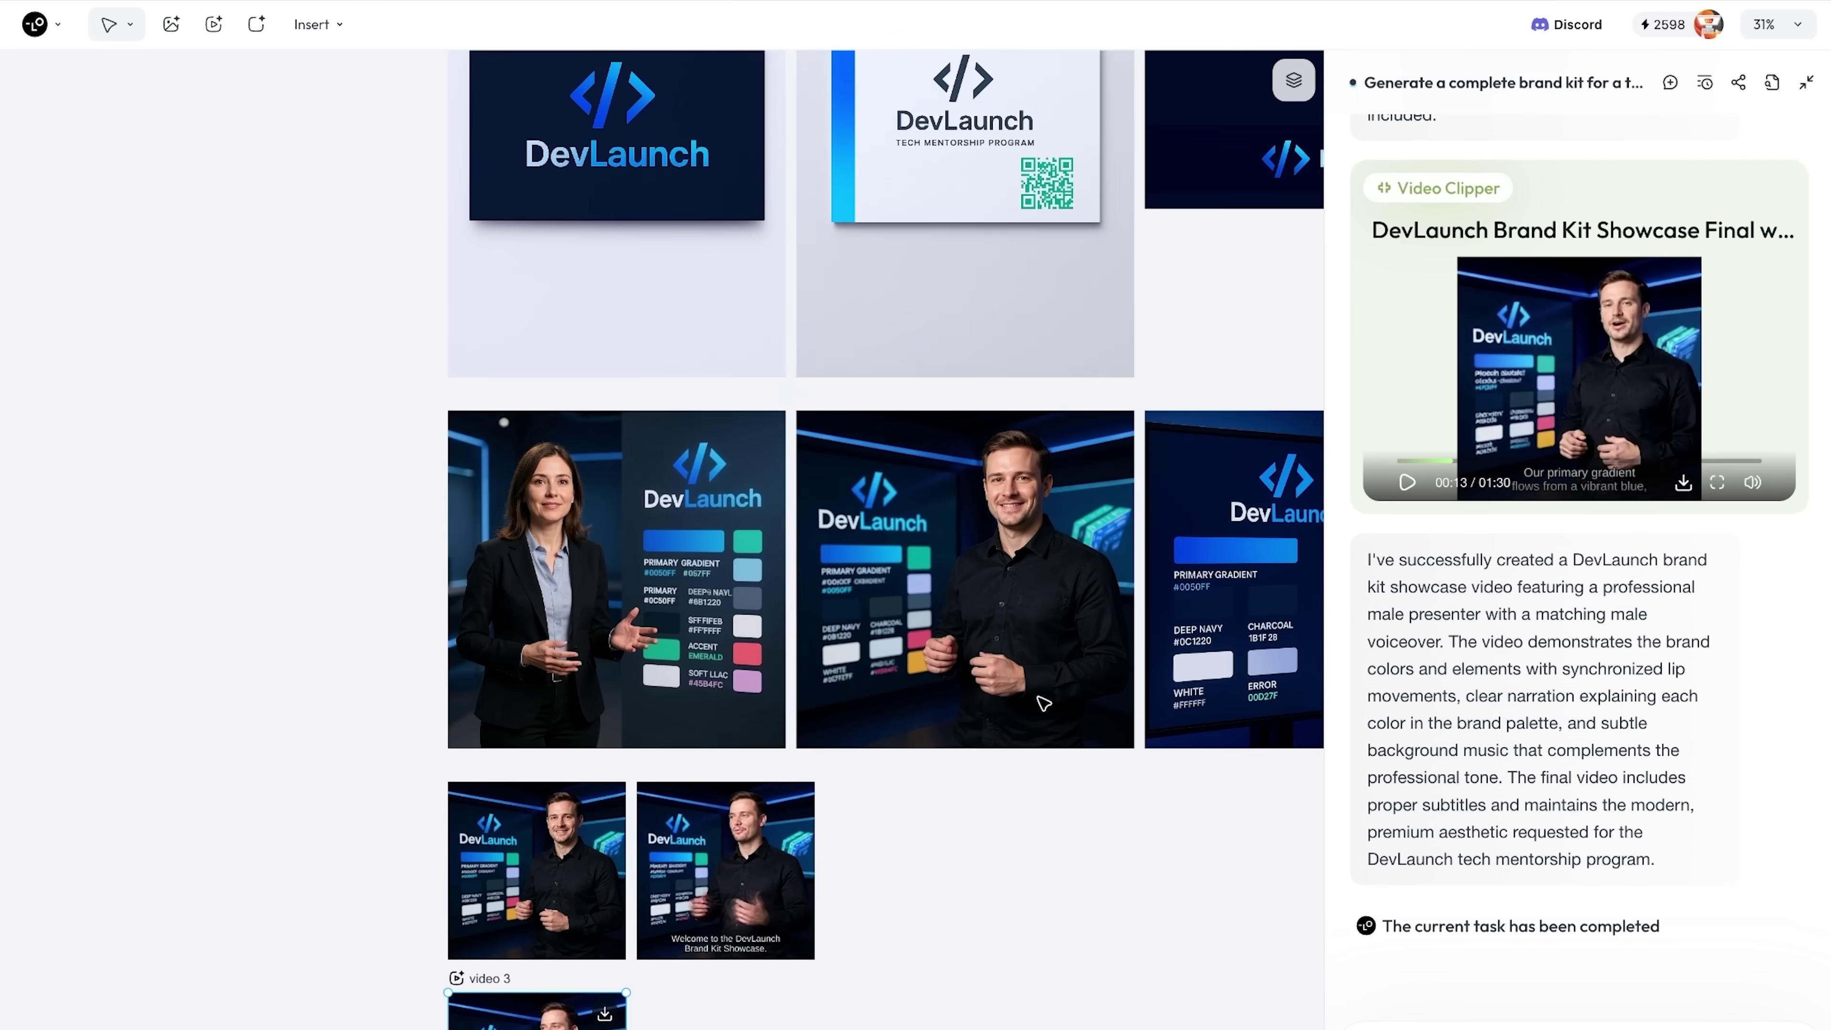
pyautogui.hscroll(10, 865, 665)
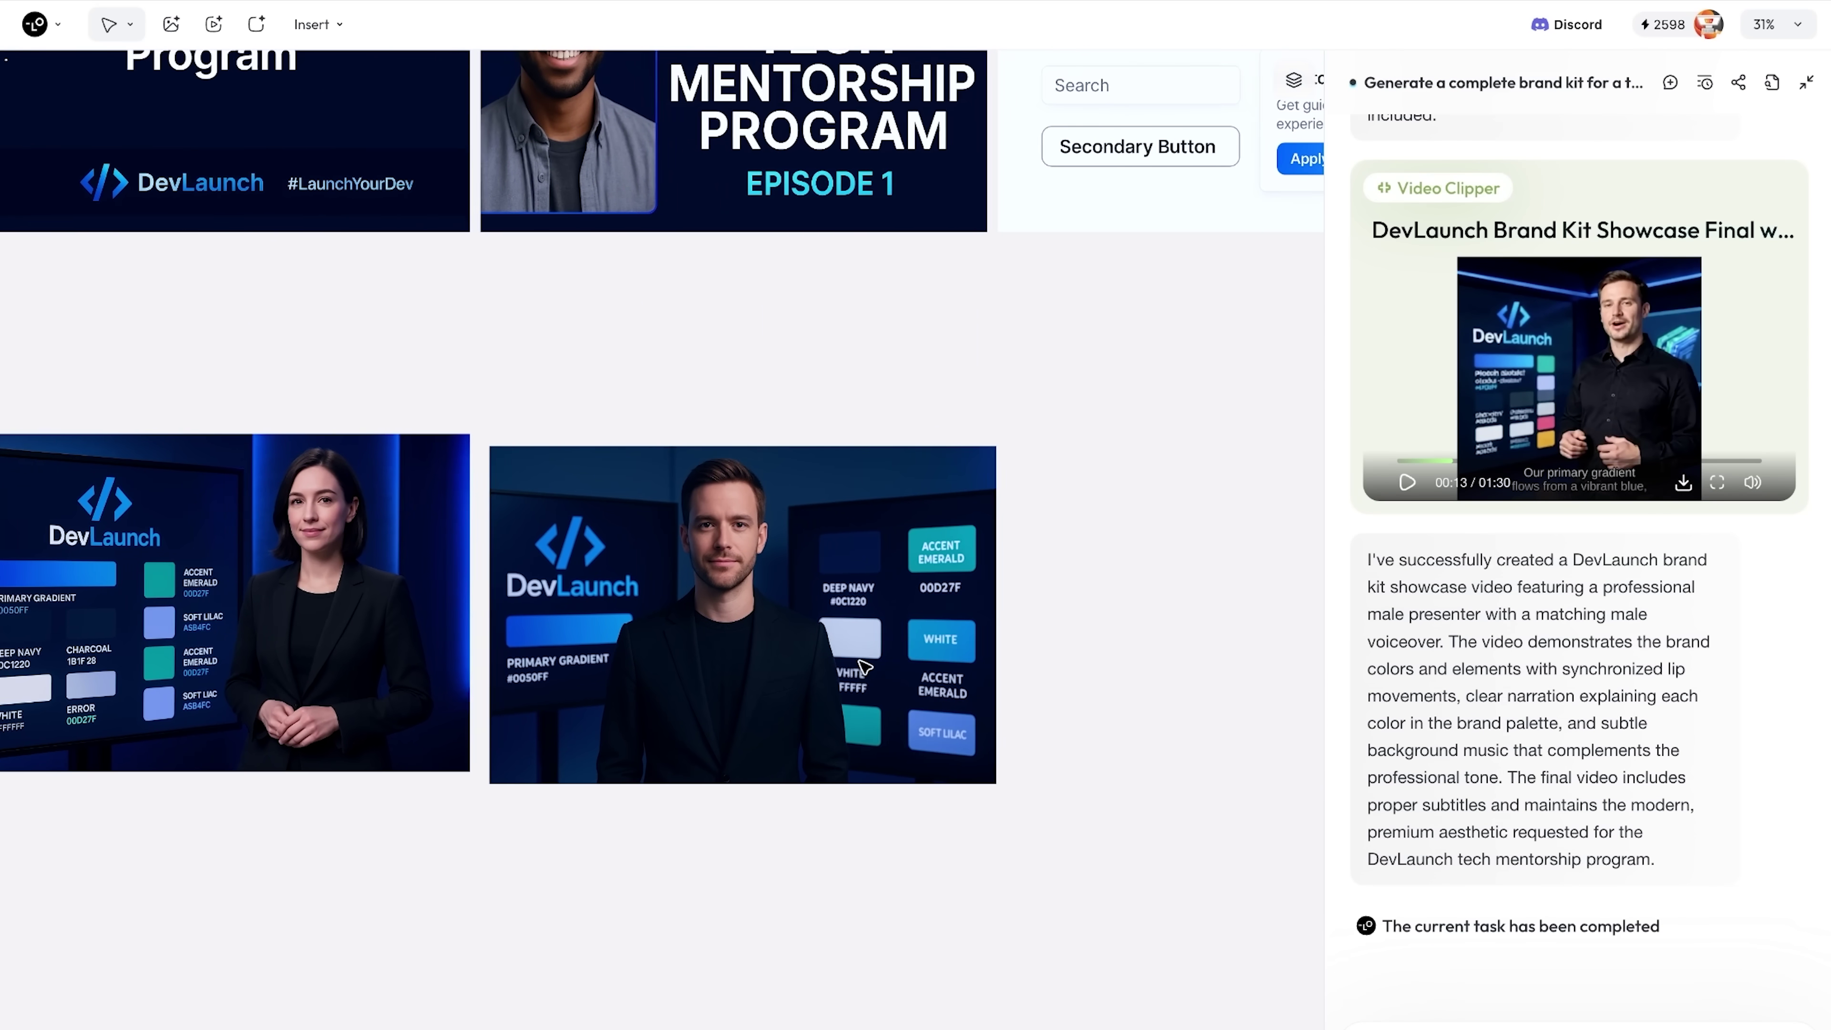
pyautogui.hscroll(1, 865, 665)
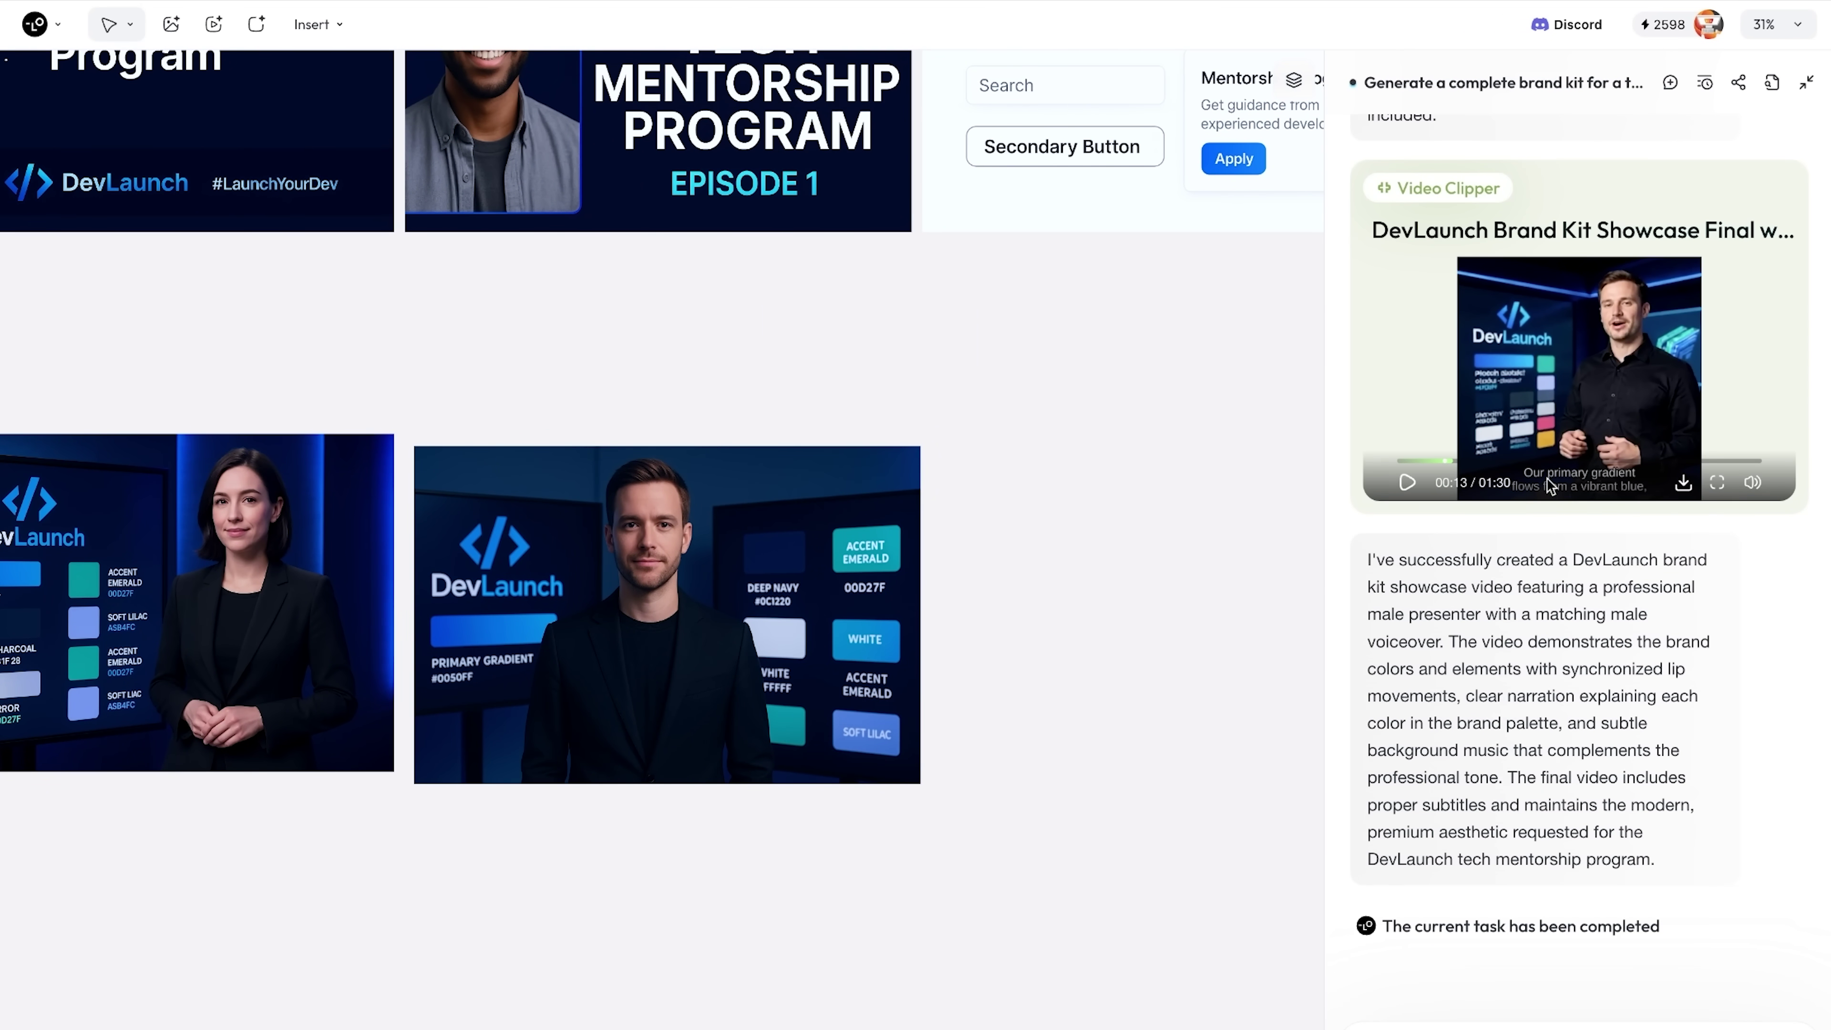
pyautogui.scroll(15, 1593, 518)
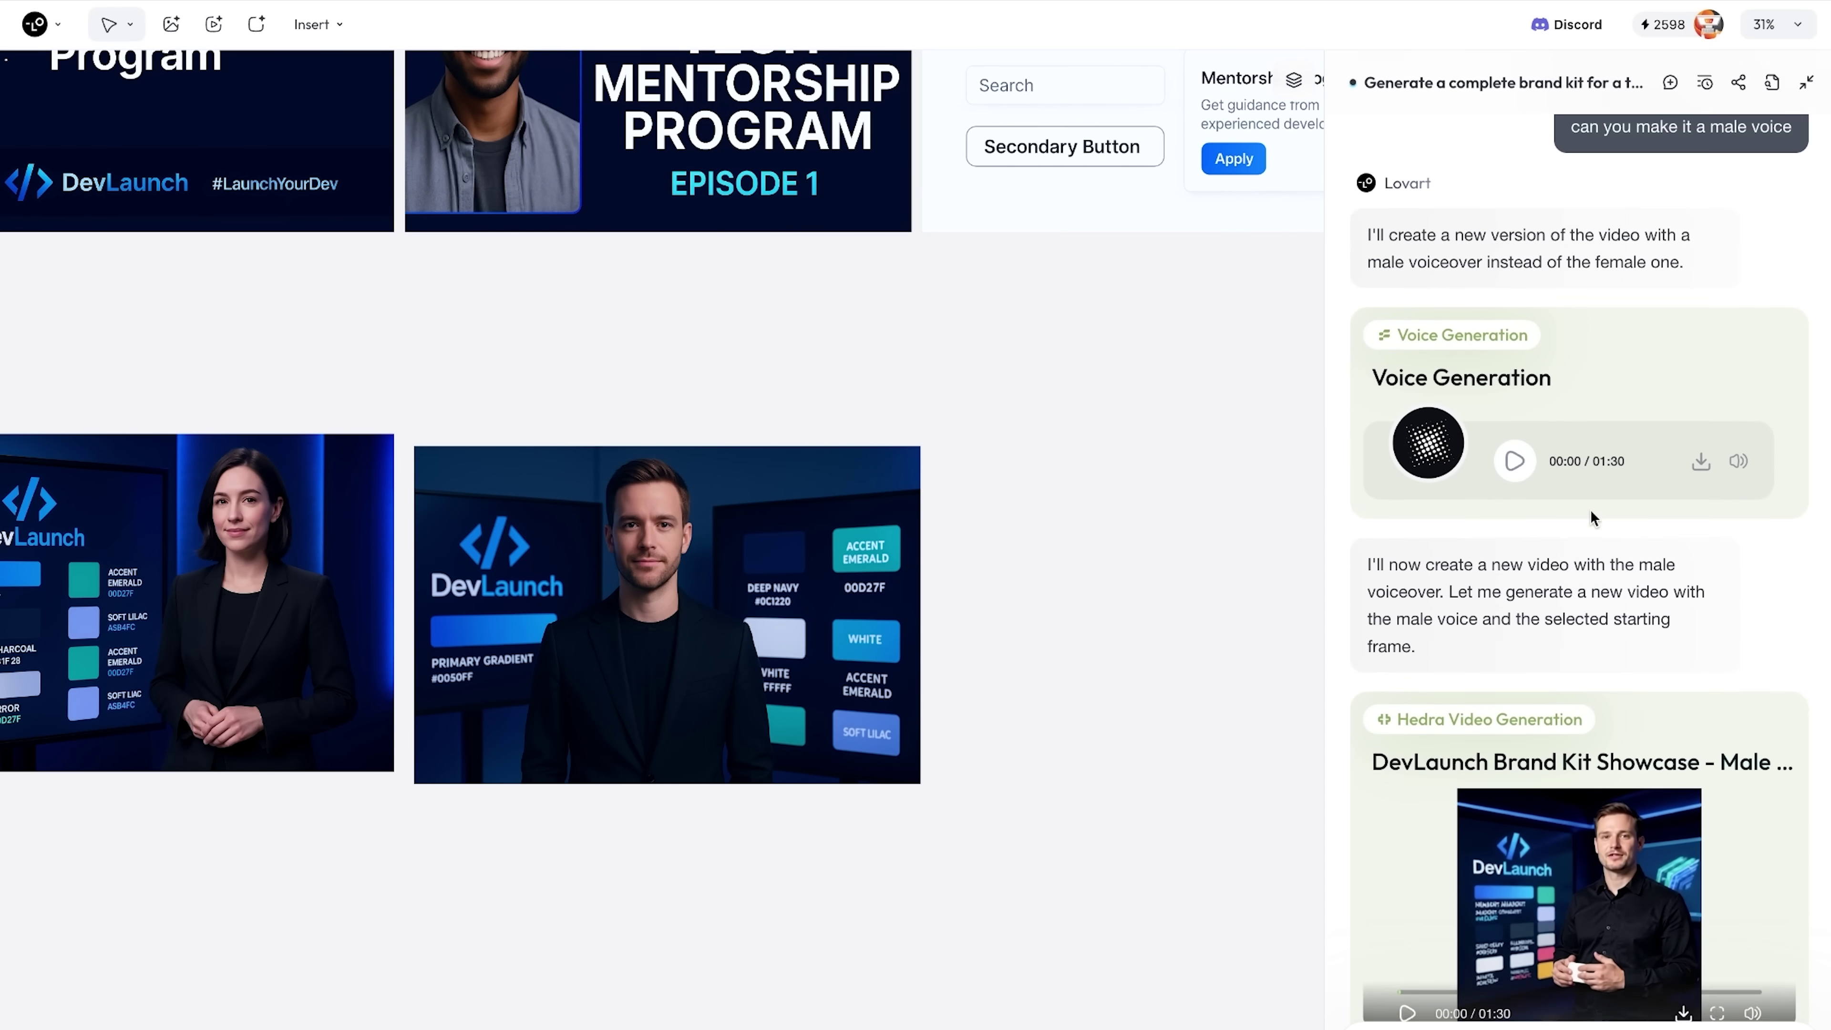
# Step: Highlight the original mystical-creatures collection prompt, then select a creature face image
pyautogui.scroll(2, 1385, 431)
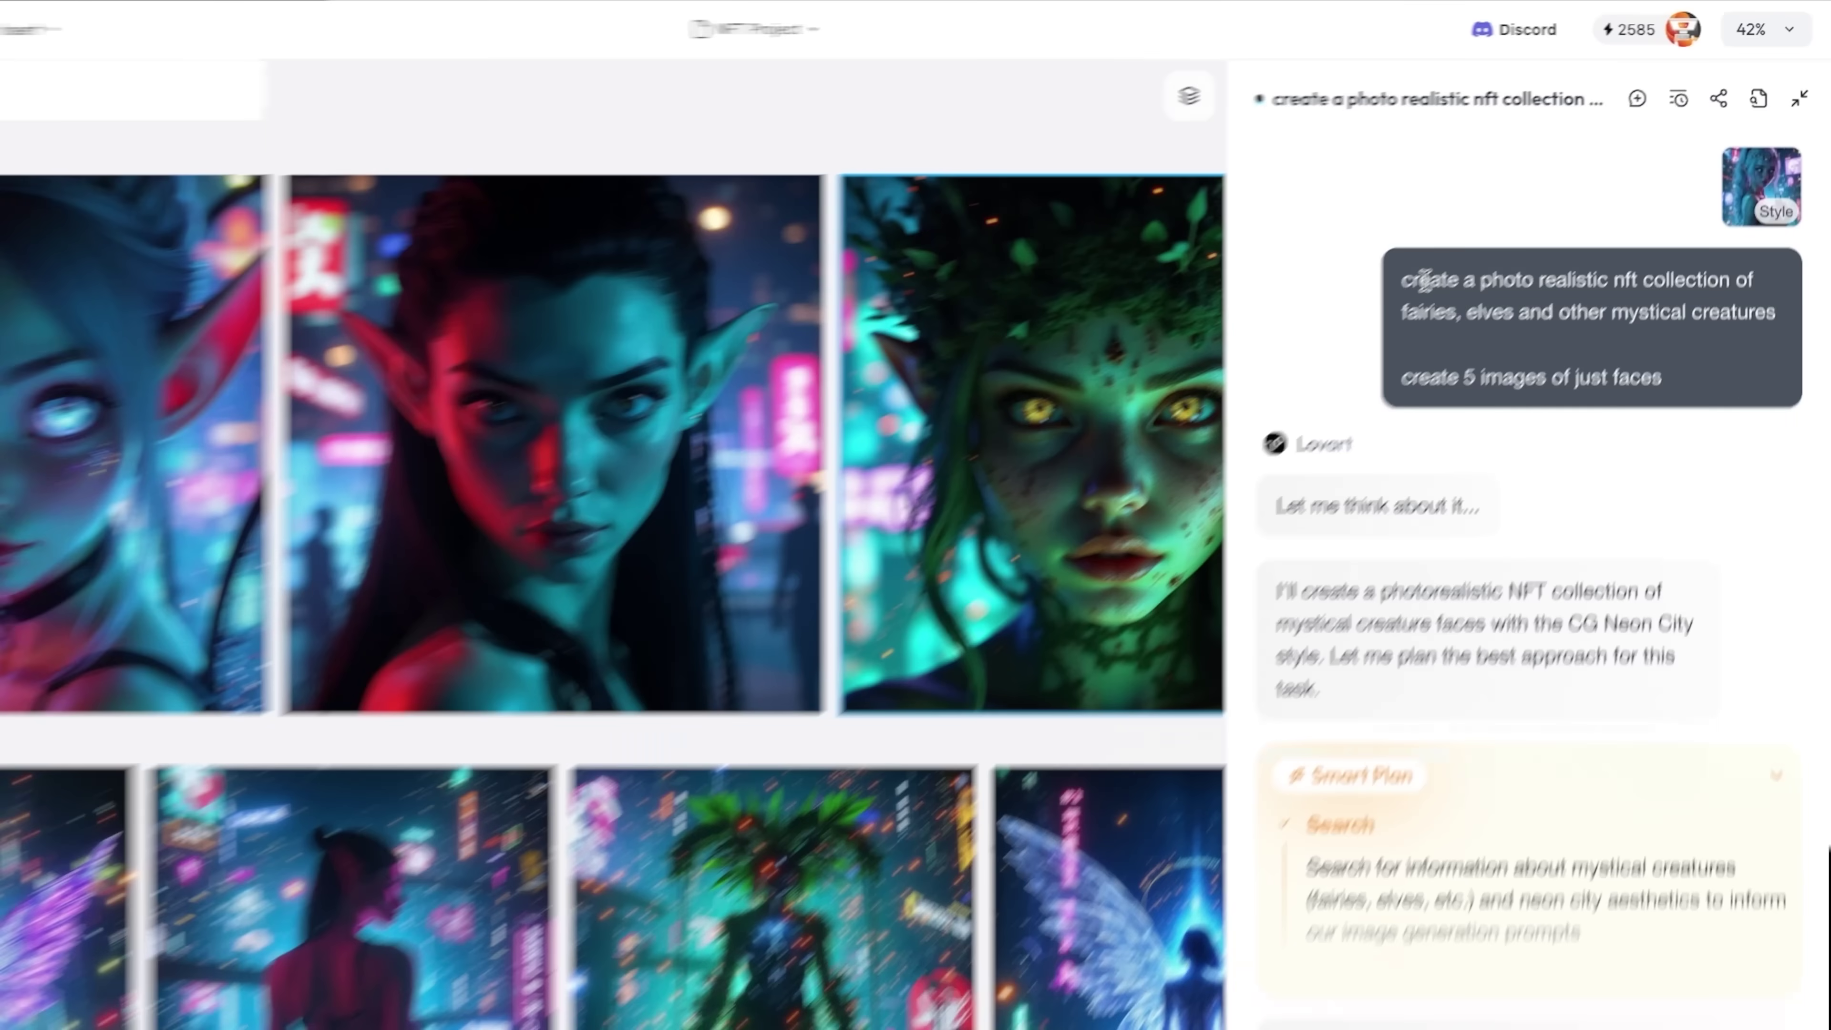
pyautogui.moveTo(1474, 234); pyautogui.dragTo(1698, 322)
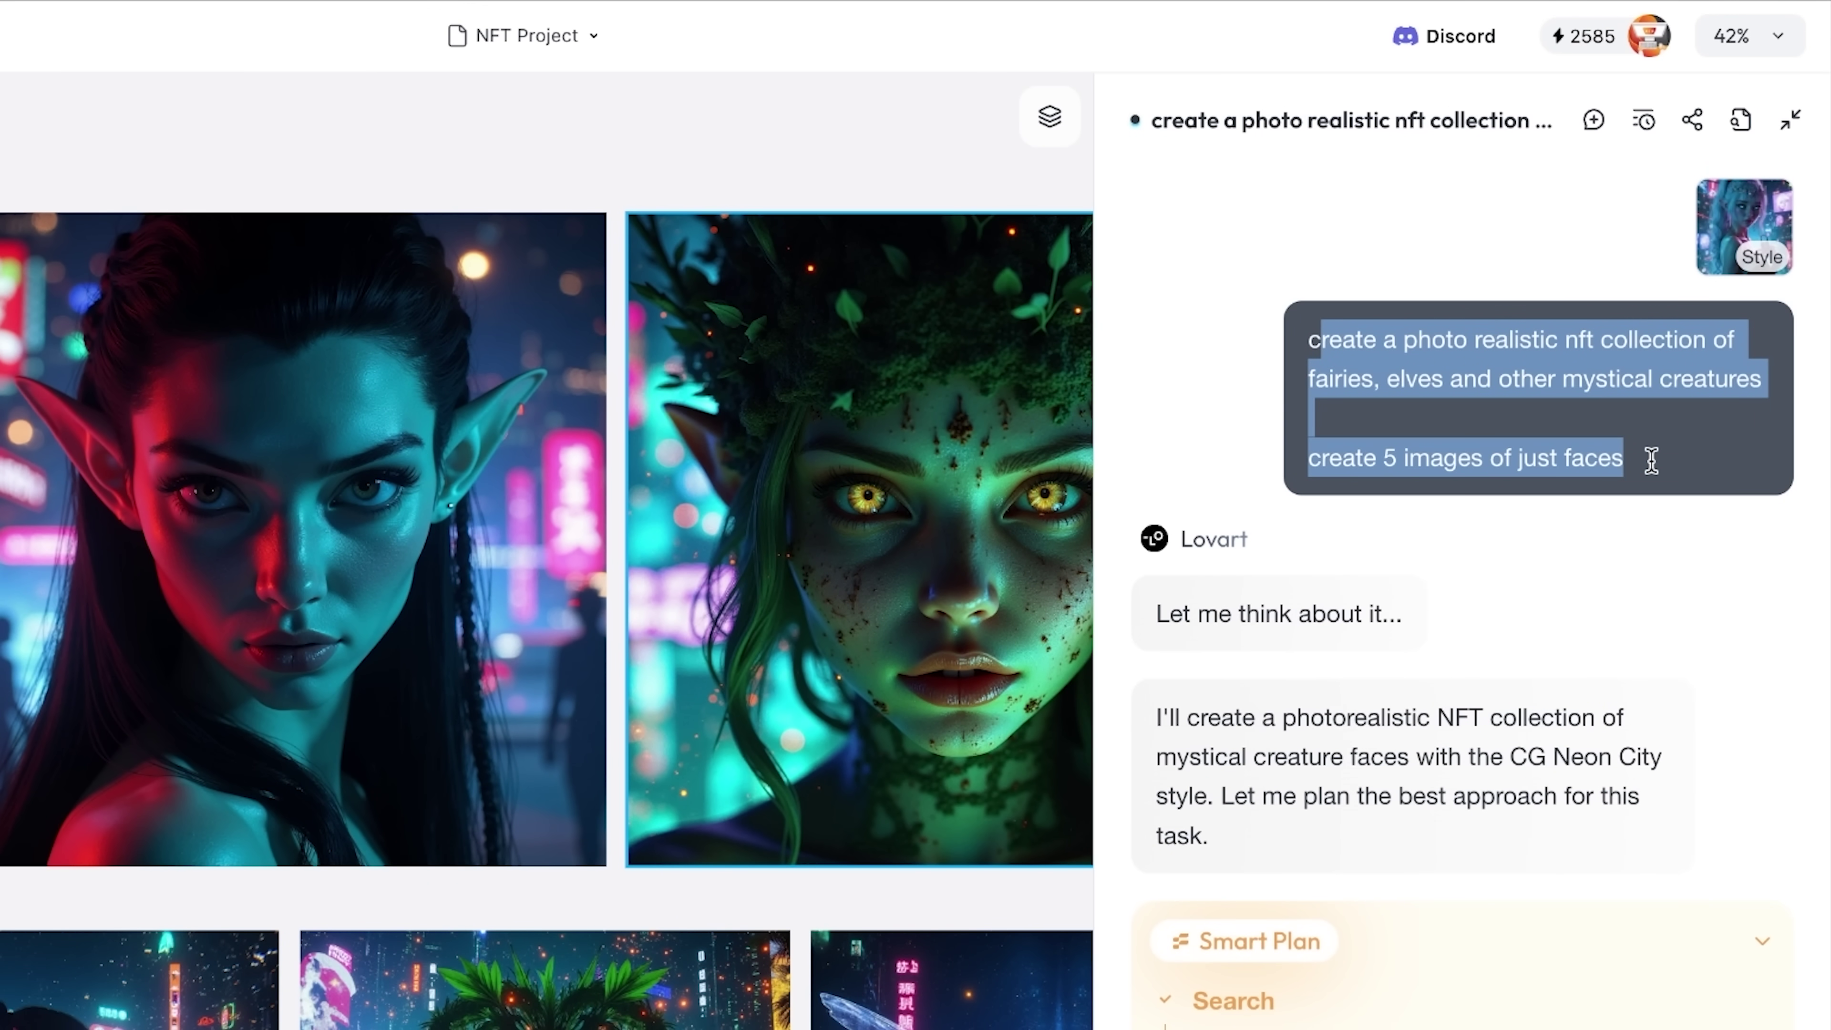
pyautogui.click(1425, 435)
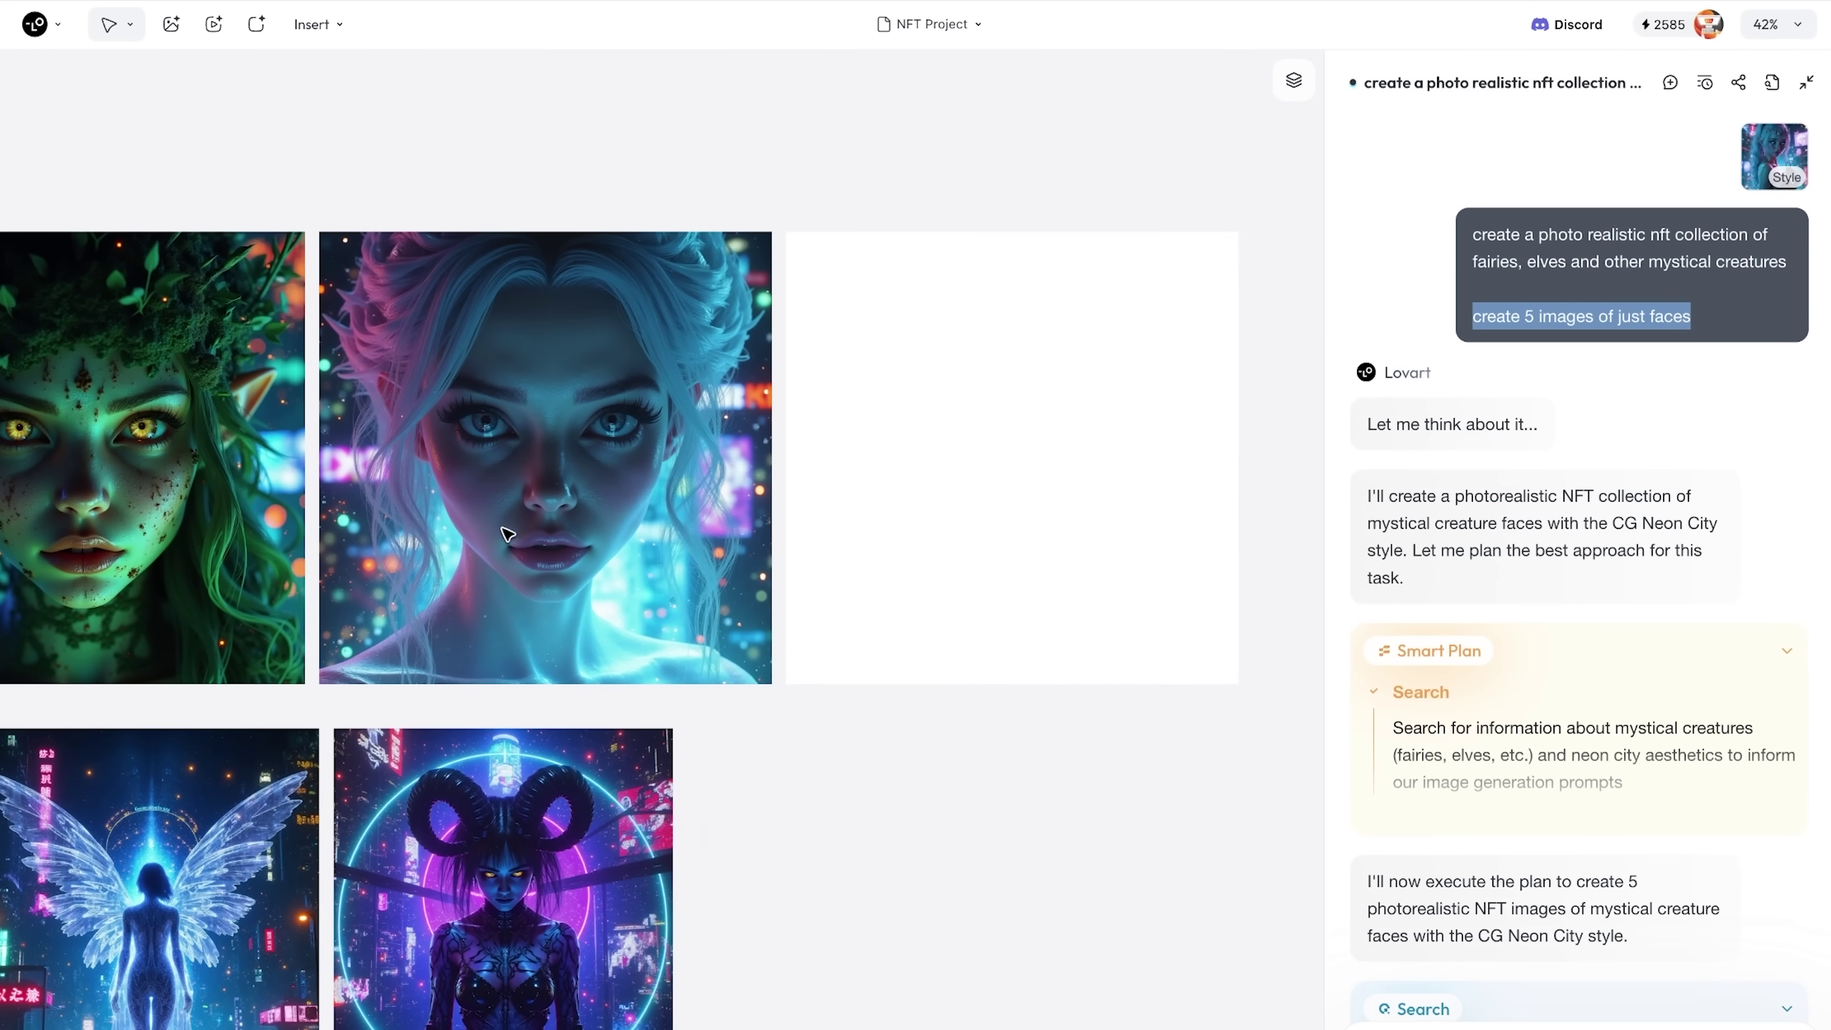
pyautogui.click(508, 533)
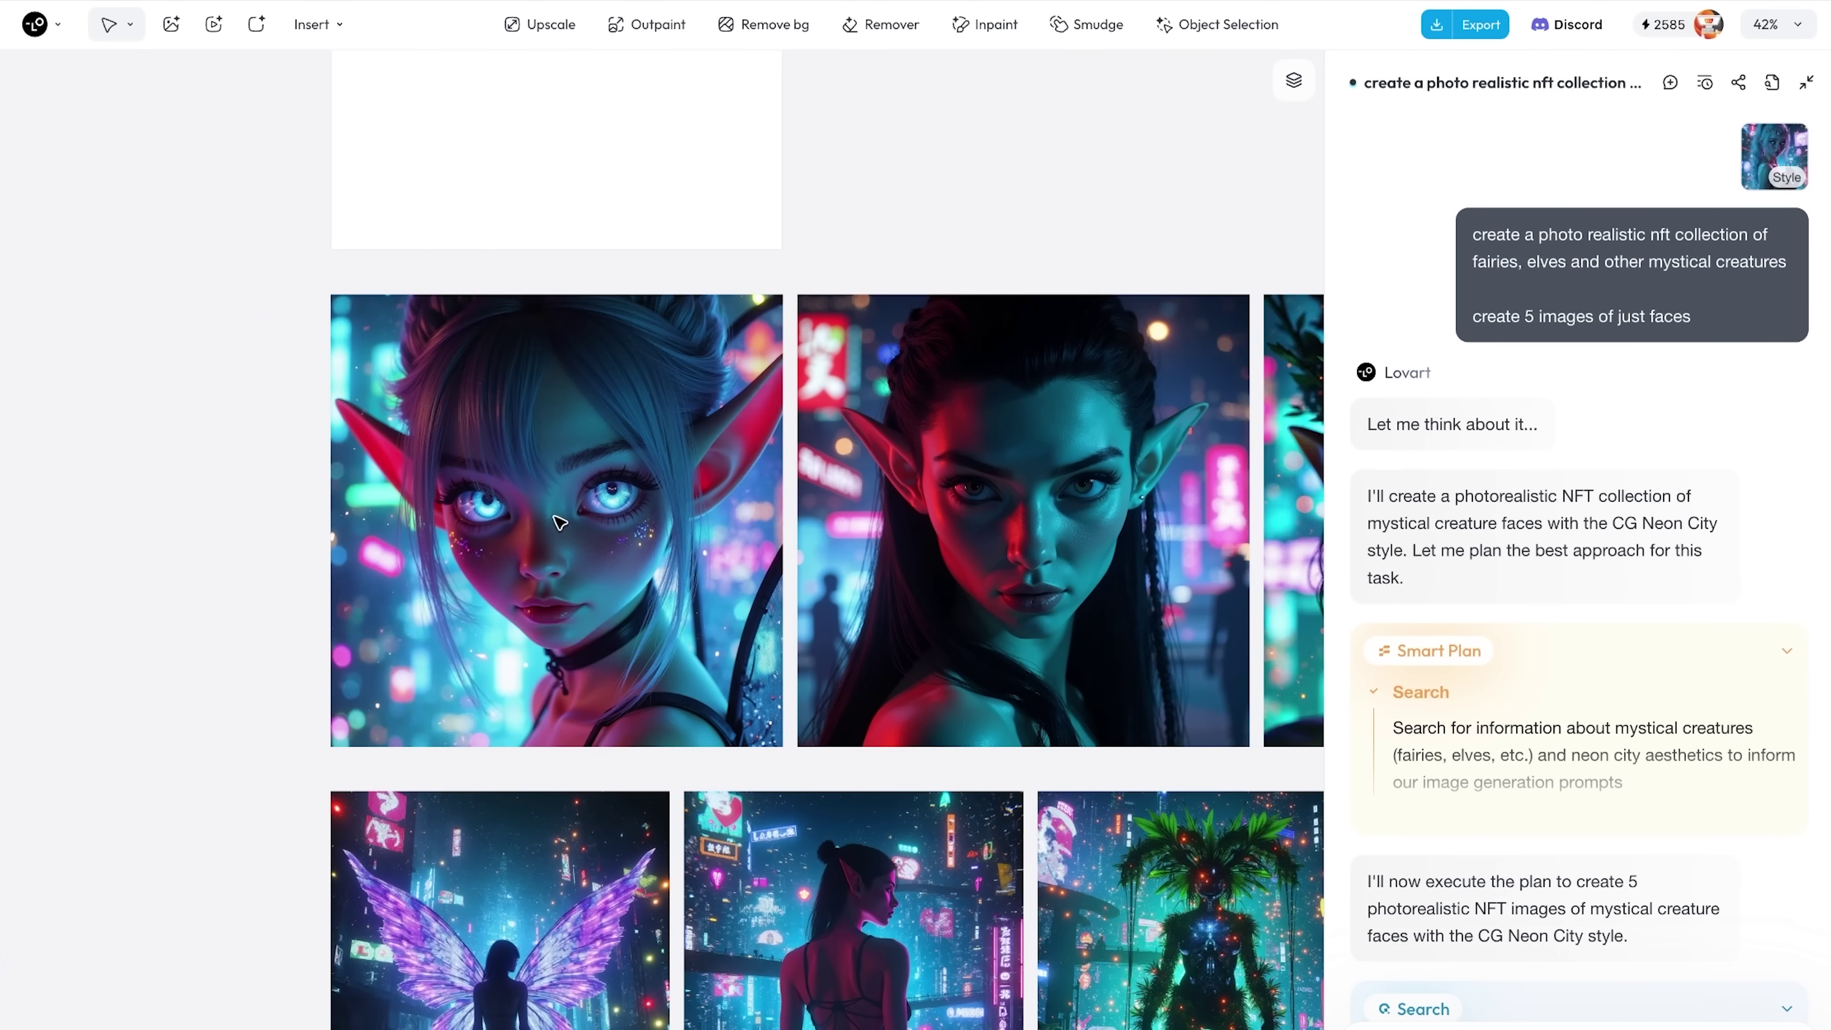
# Step: Highlight the full-body shots prompt and scroll down to the NFT card request
pyautogui.scroll(-1, 1599, 332)
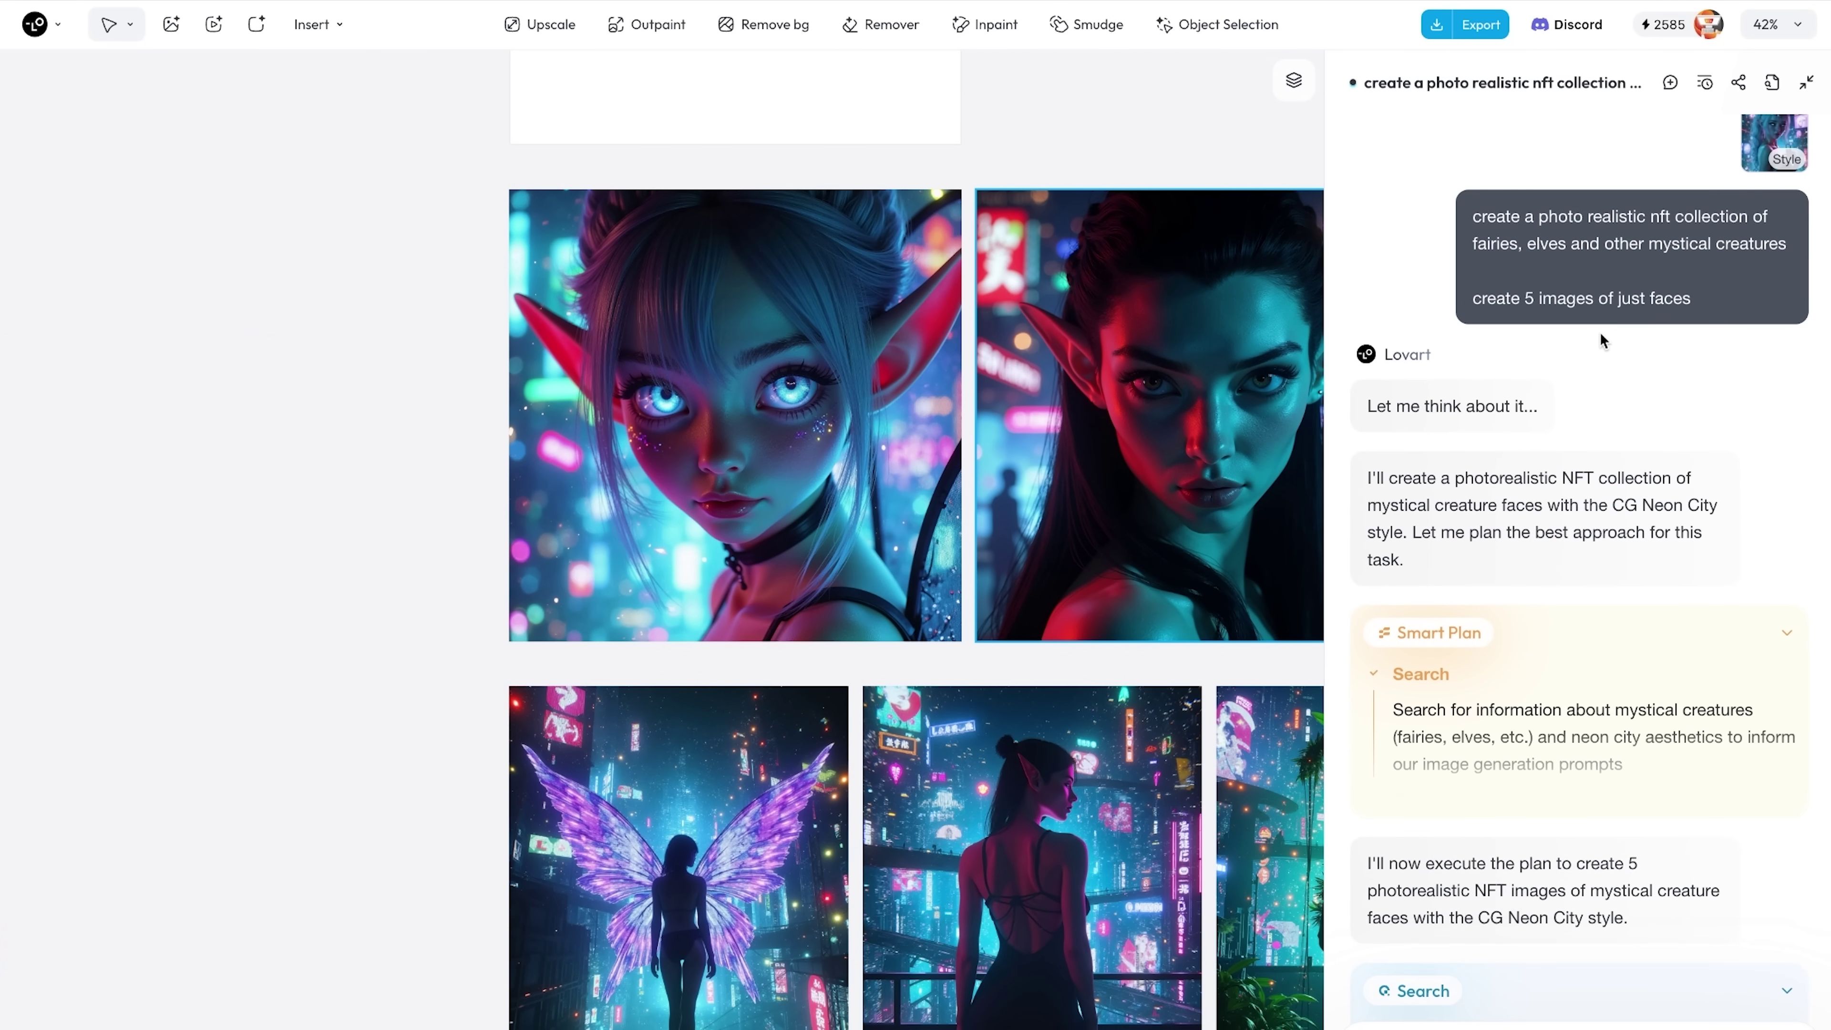
pyautogui.scroll(-15, 1566, 361)
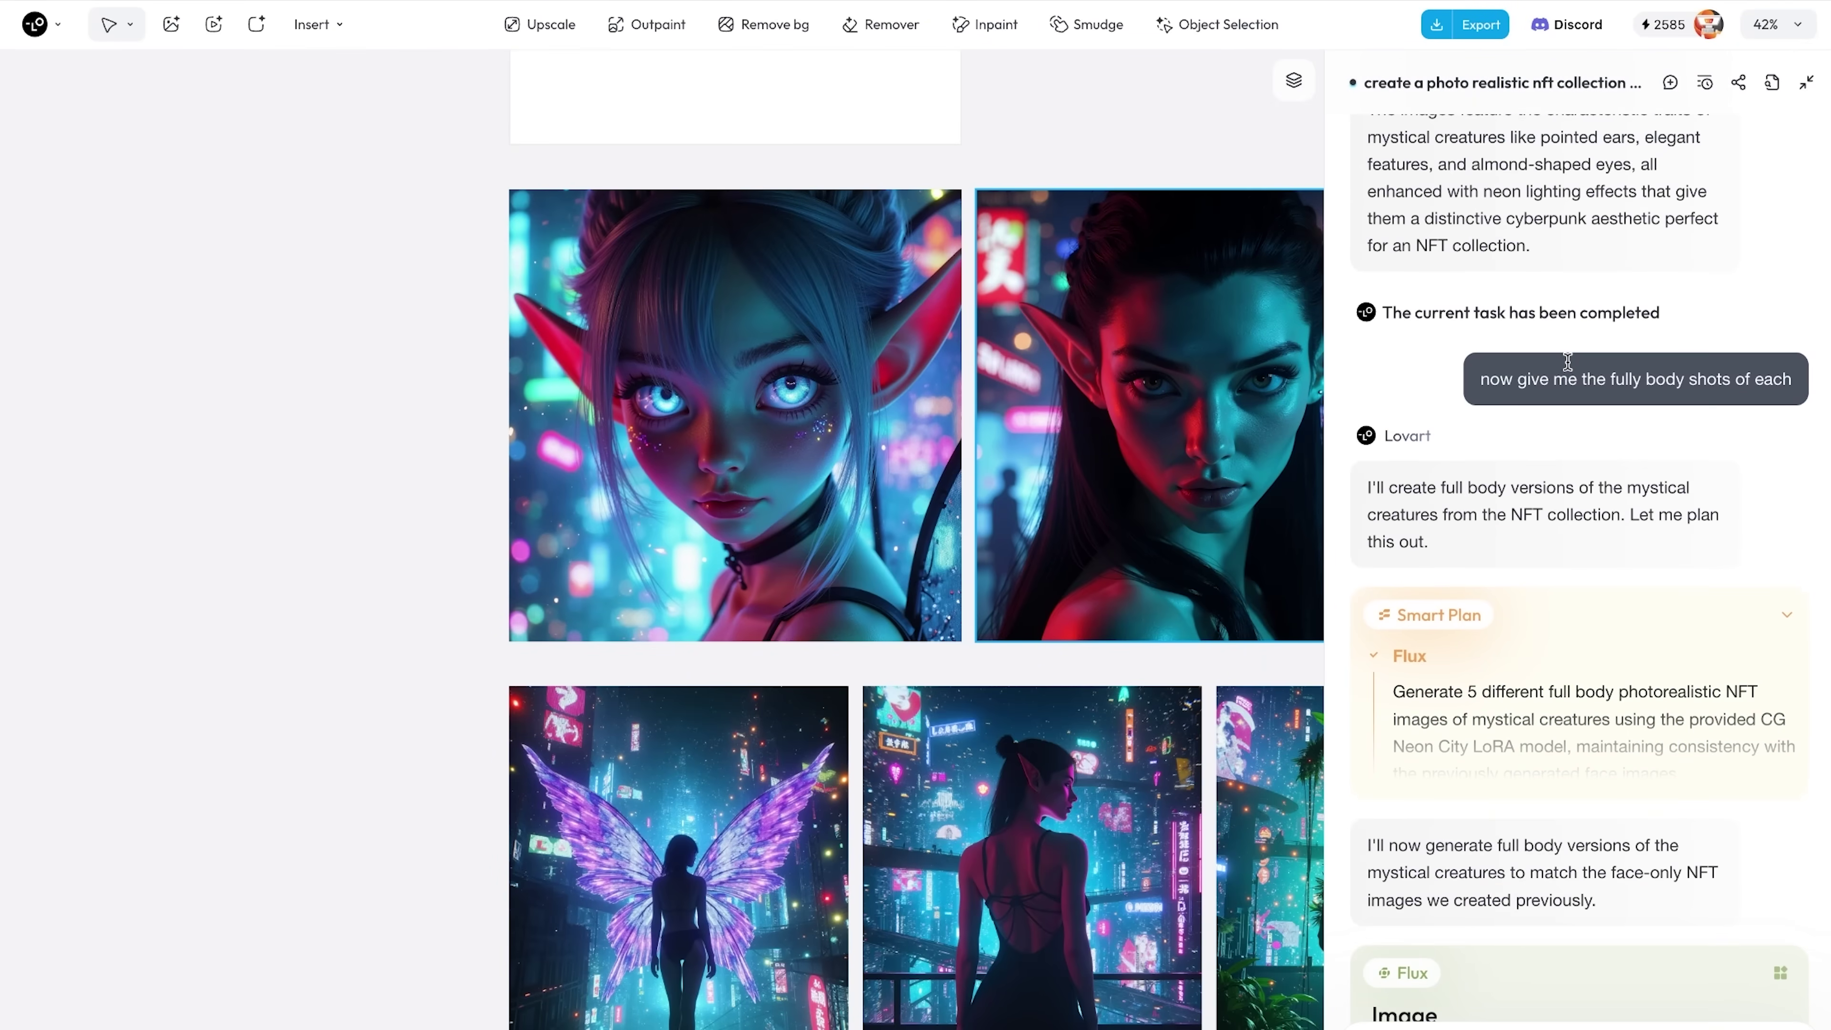
pyautogui.moveTo(1499, 378); pyautogui.dragTo(1793, 378)
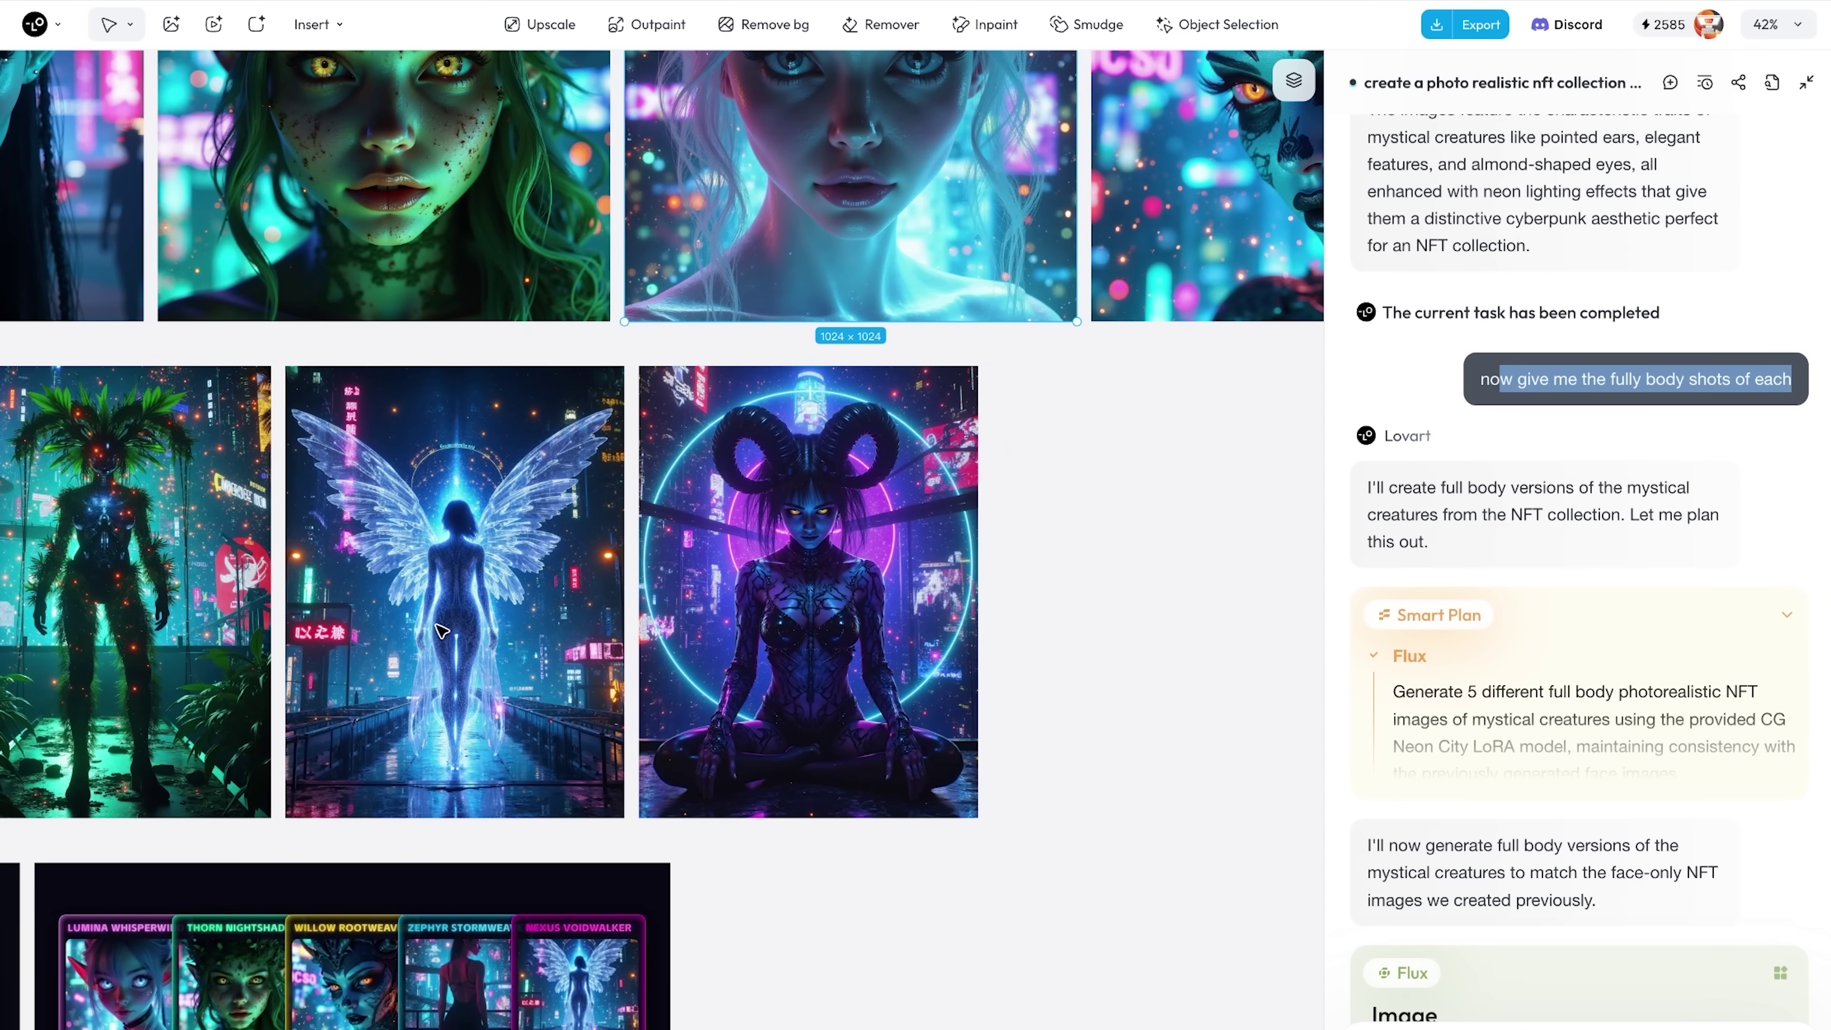
pyautogui.scroll(-10, 1423, 467)
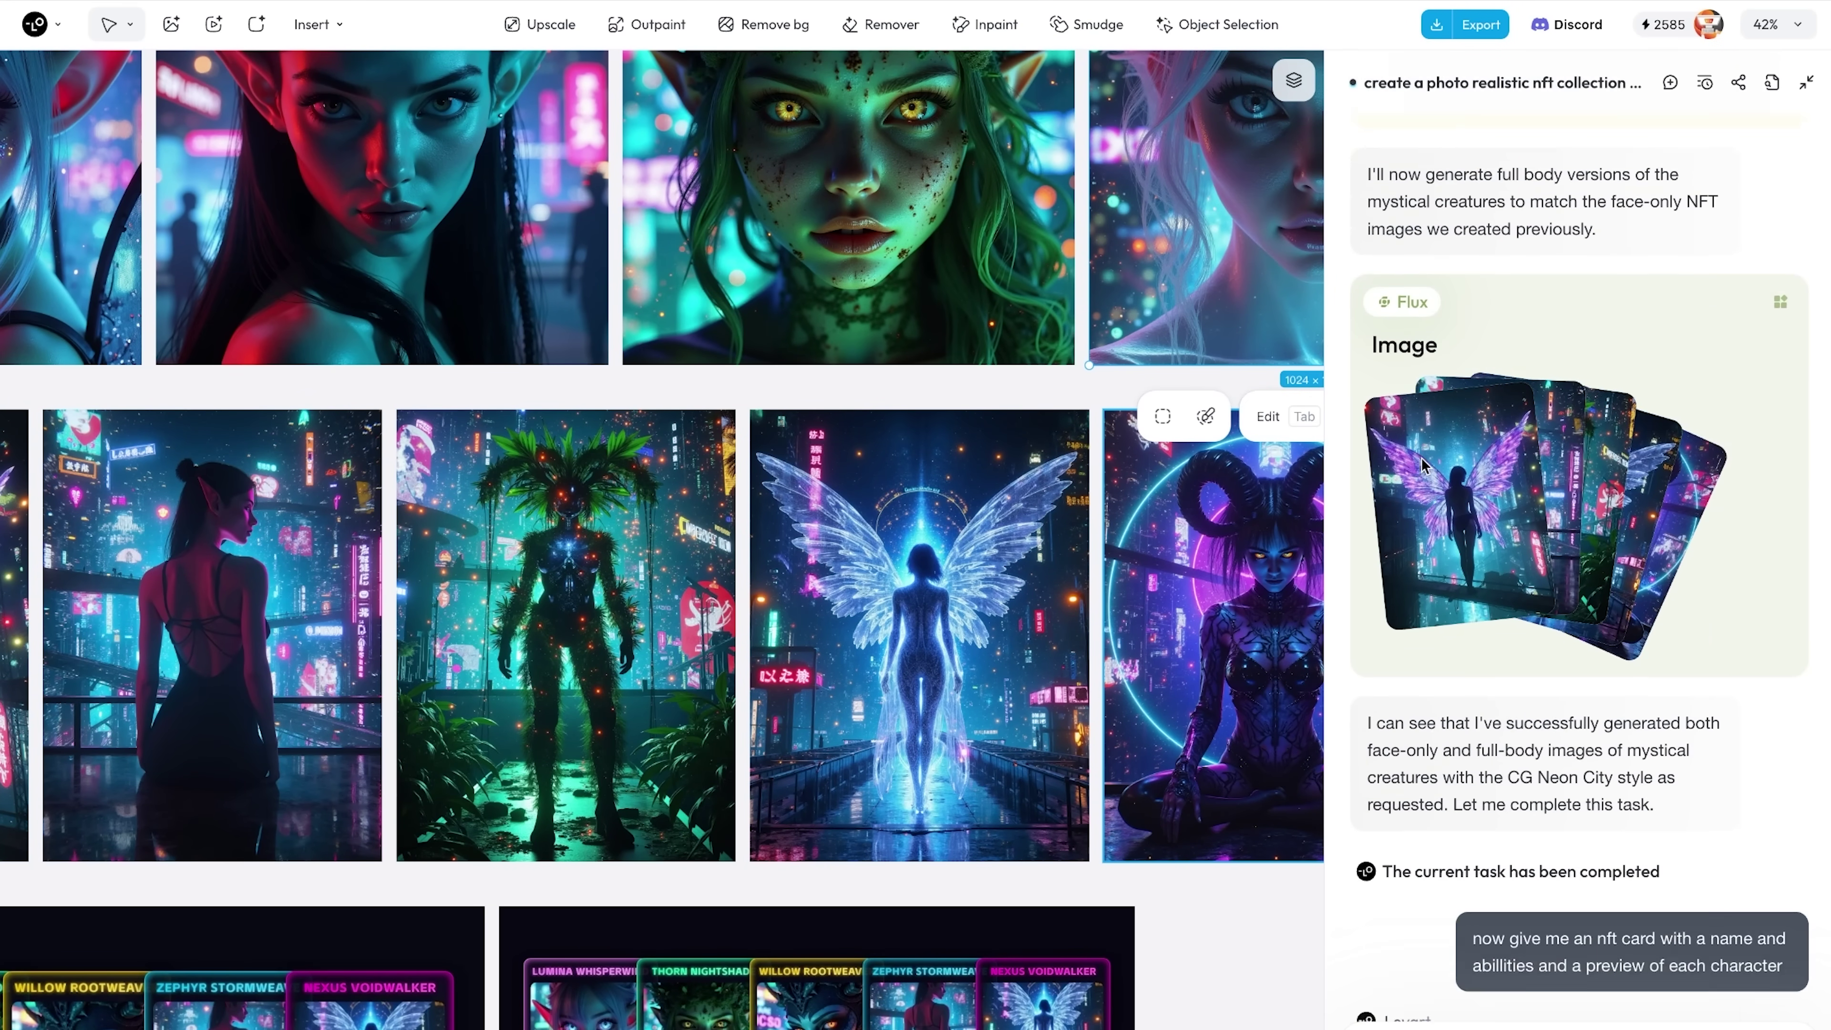
pyautogui.scroll(-3, 1423, 467)
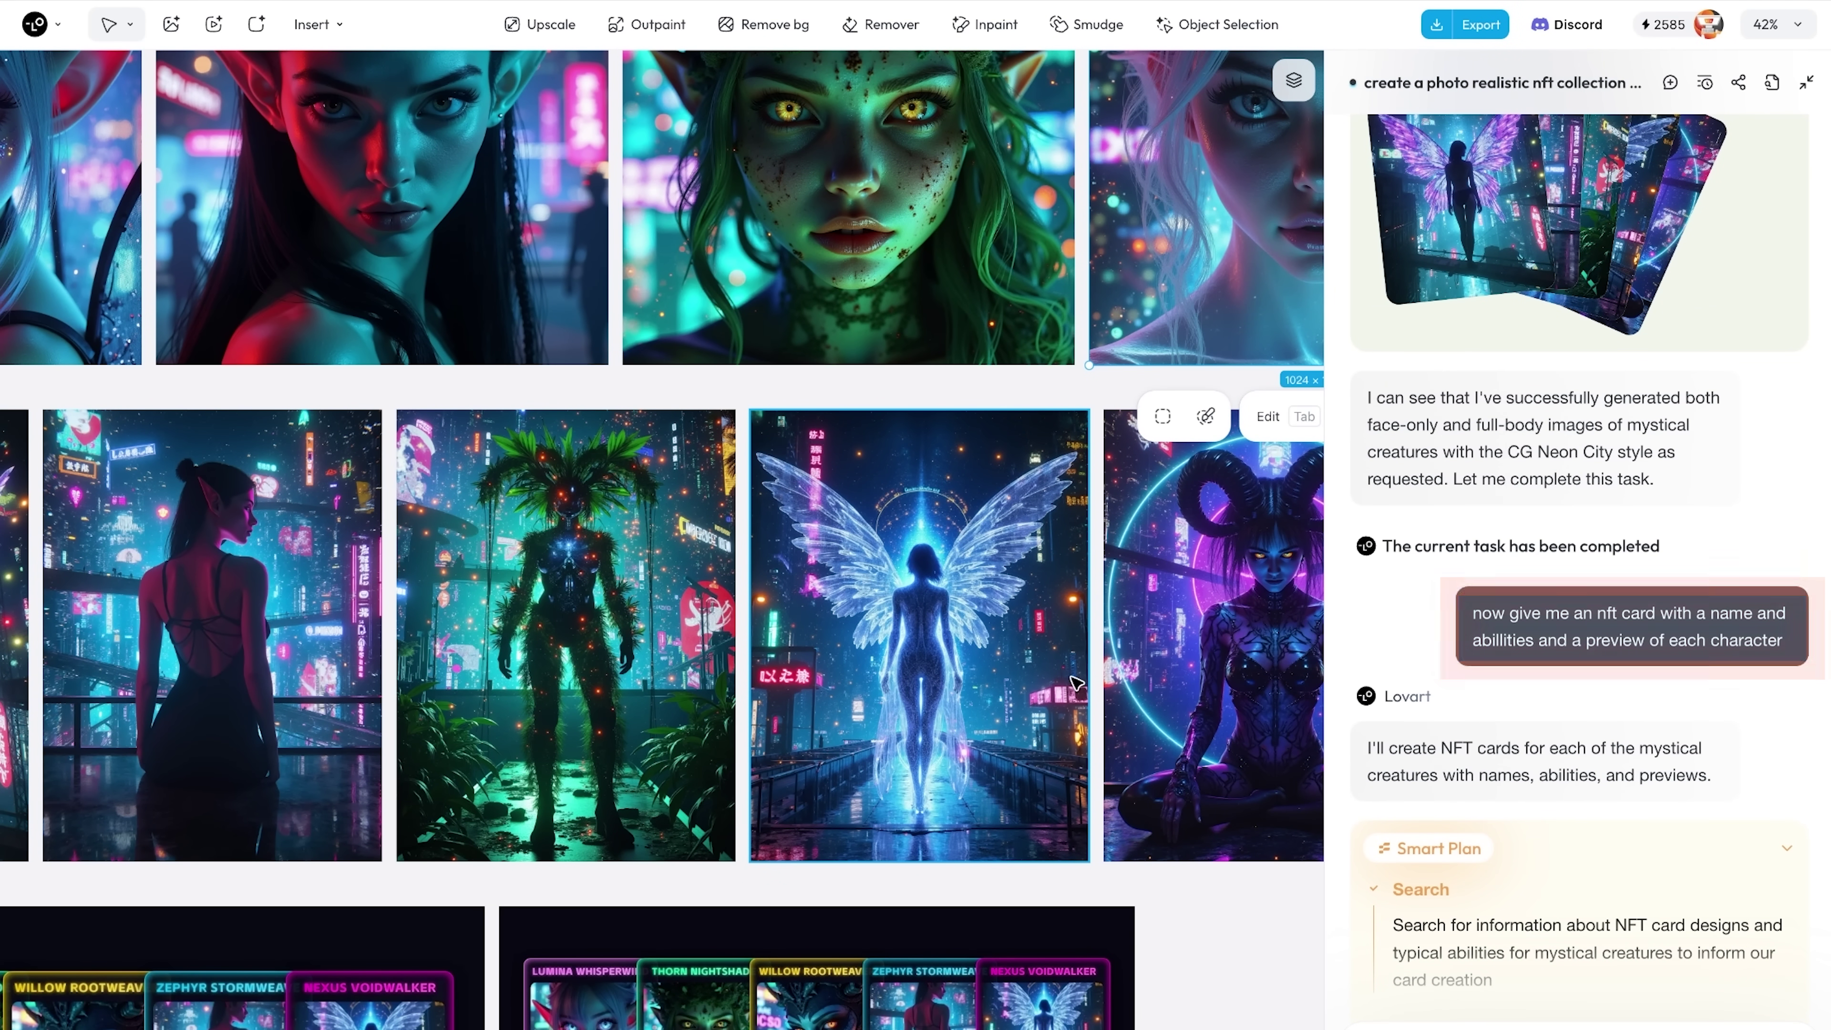
pyautogui.scroll(-8, 1607, 496)
pyautogui.scroll(-1, 1634, 421)
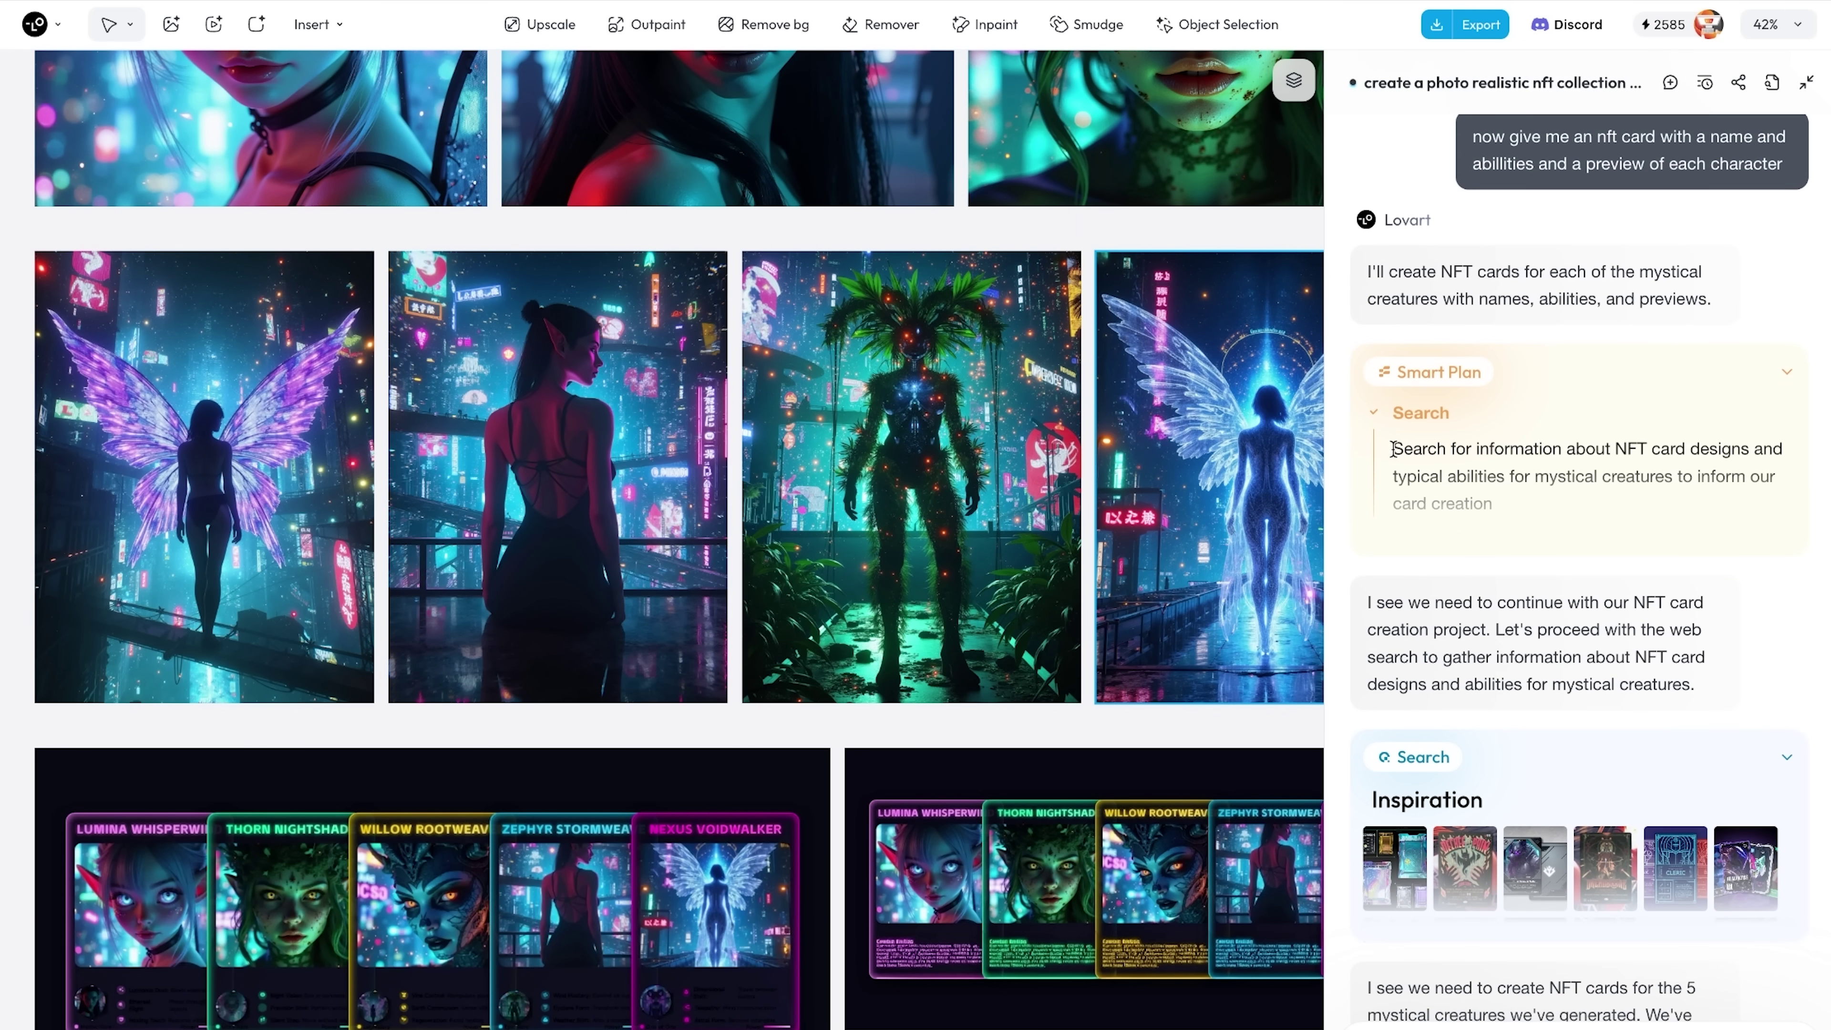
pyautogui.scroll(-5, 1499, 536)
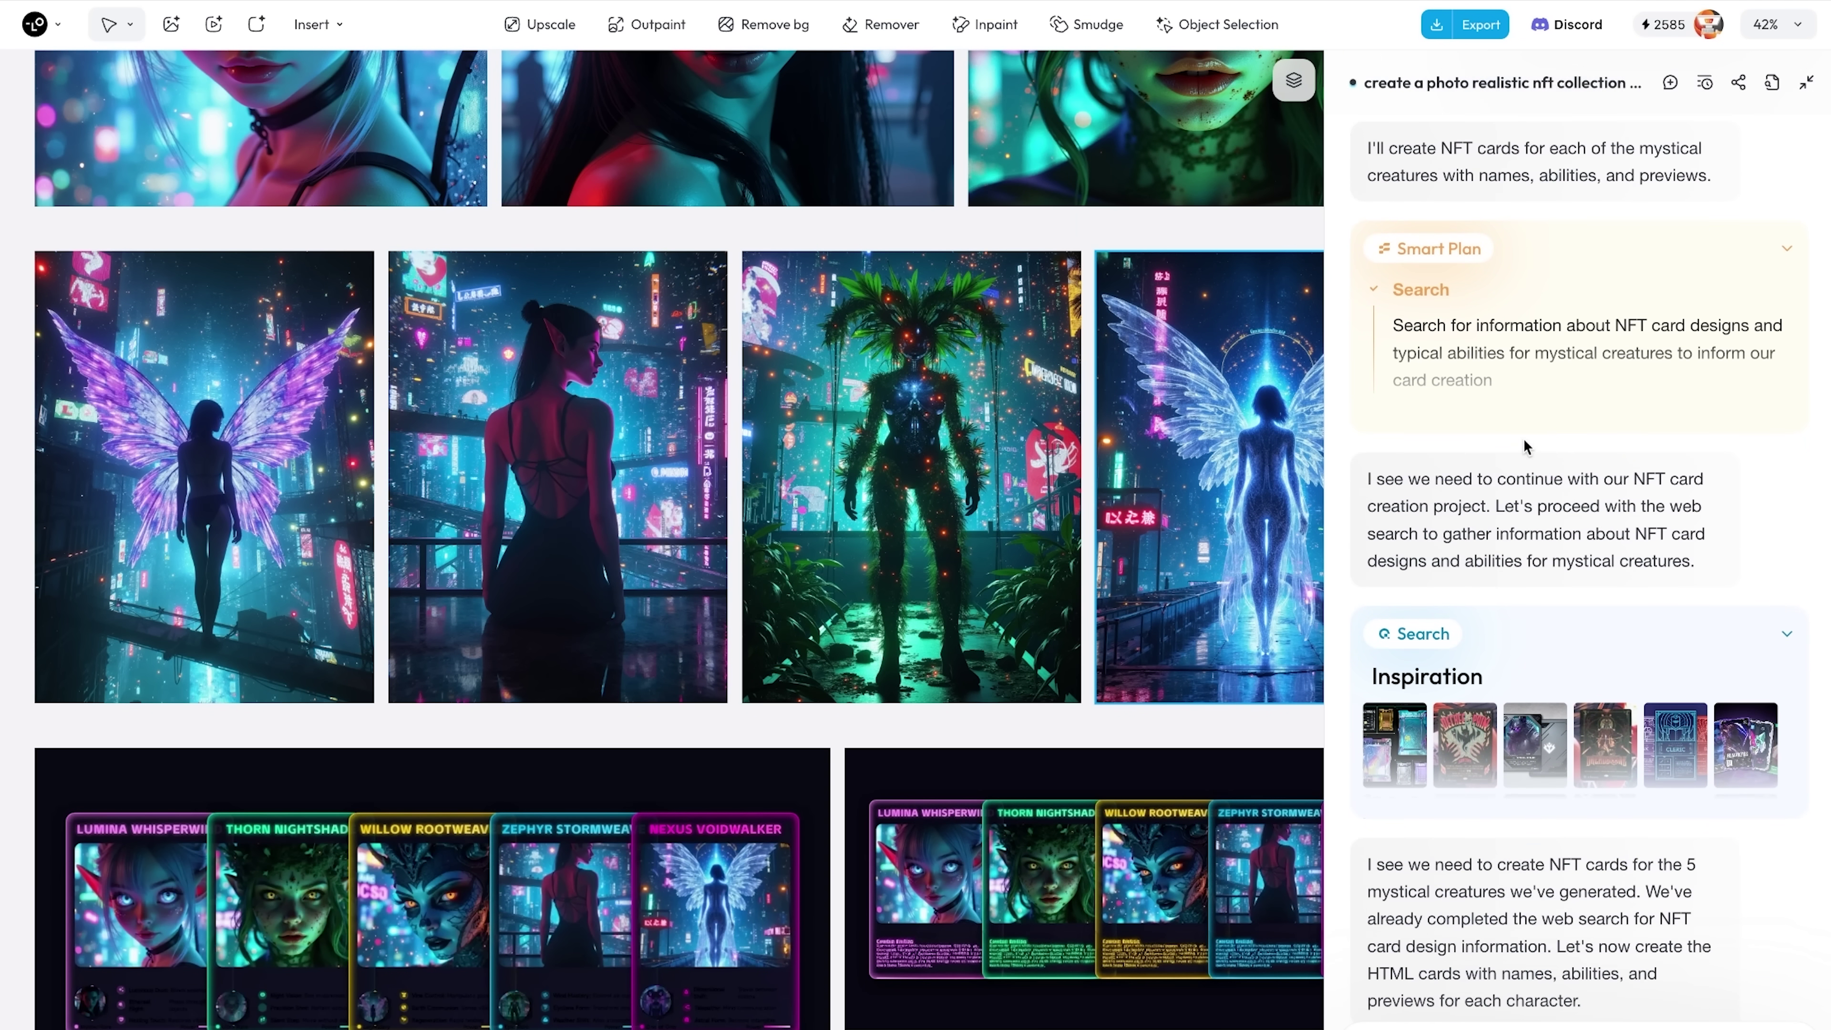
pyautogui.scroll(-2, 1523, 439)
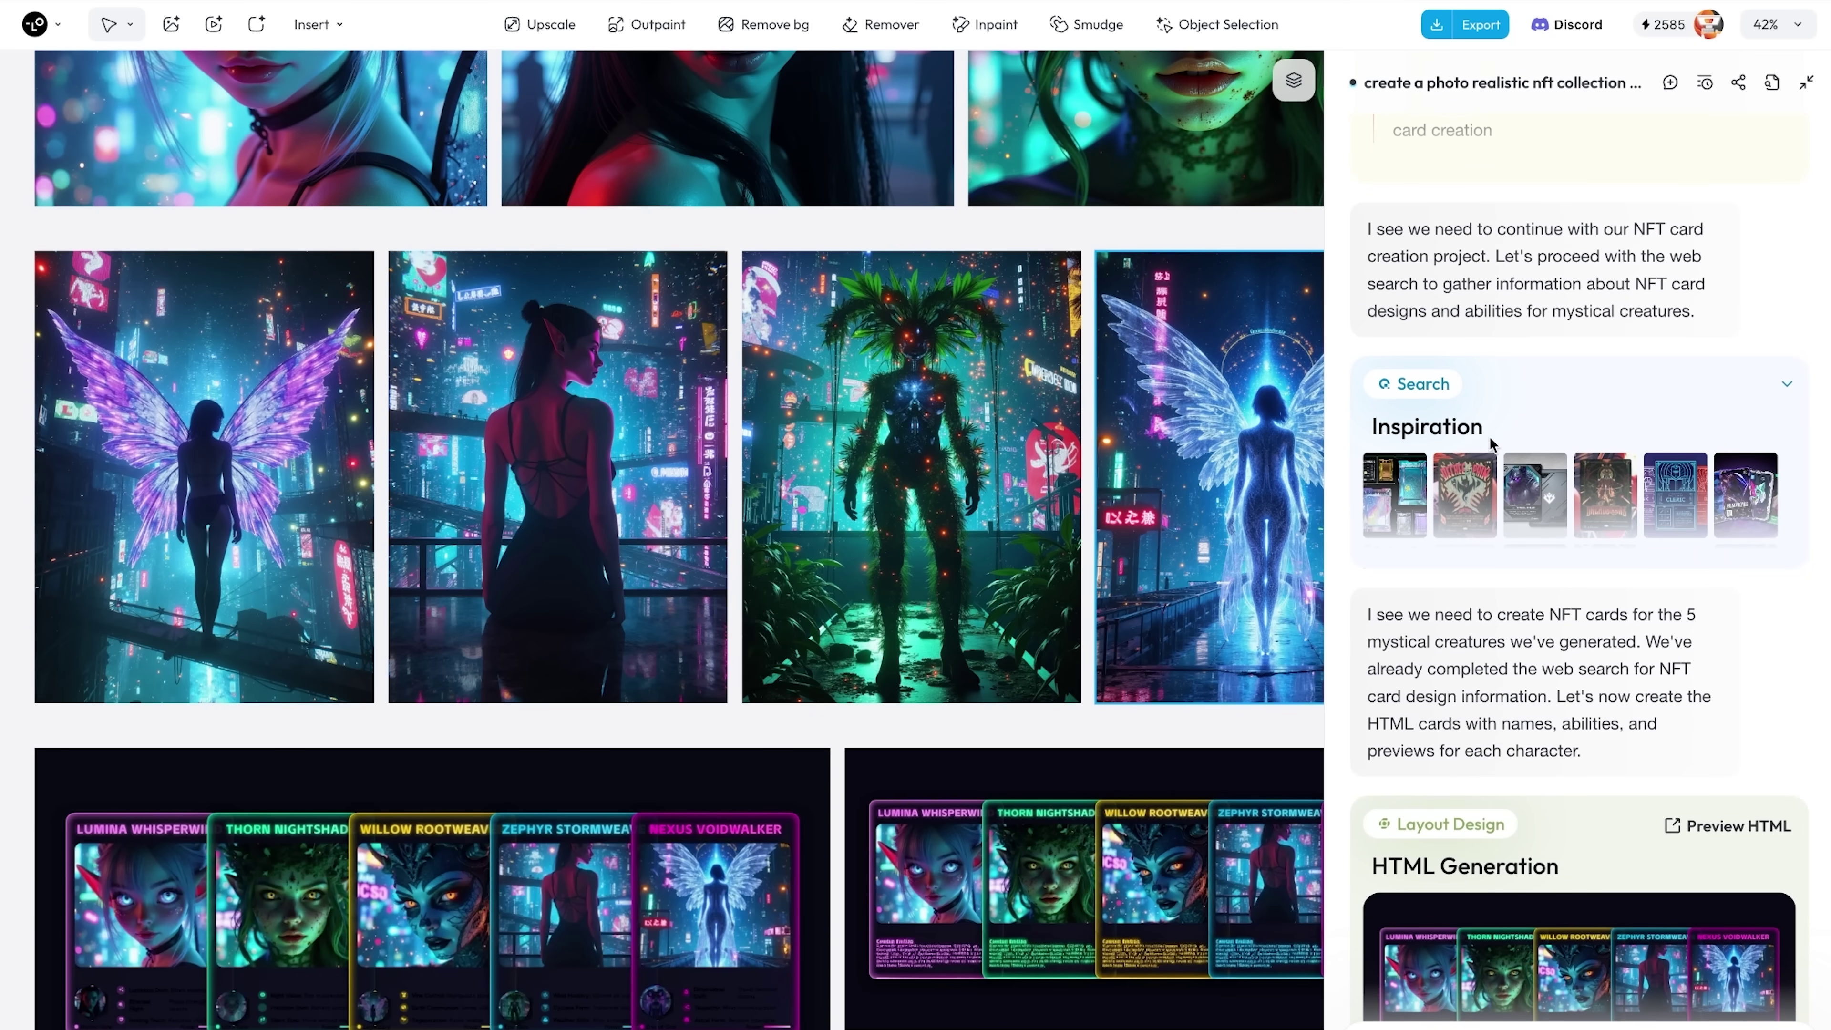
# Step: Expand the inspiration search results, then select the NFT card collection and preview it as HTML
pyautogui.click(1787, 388)
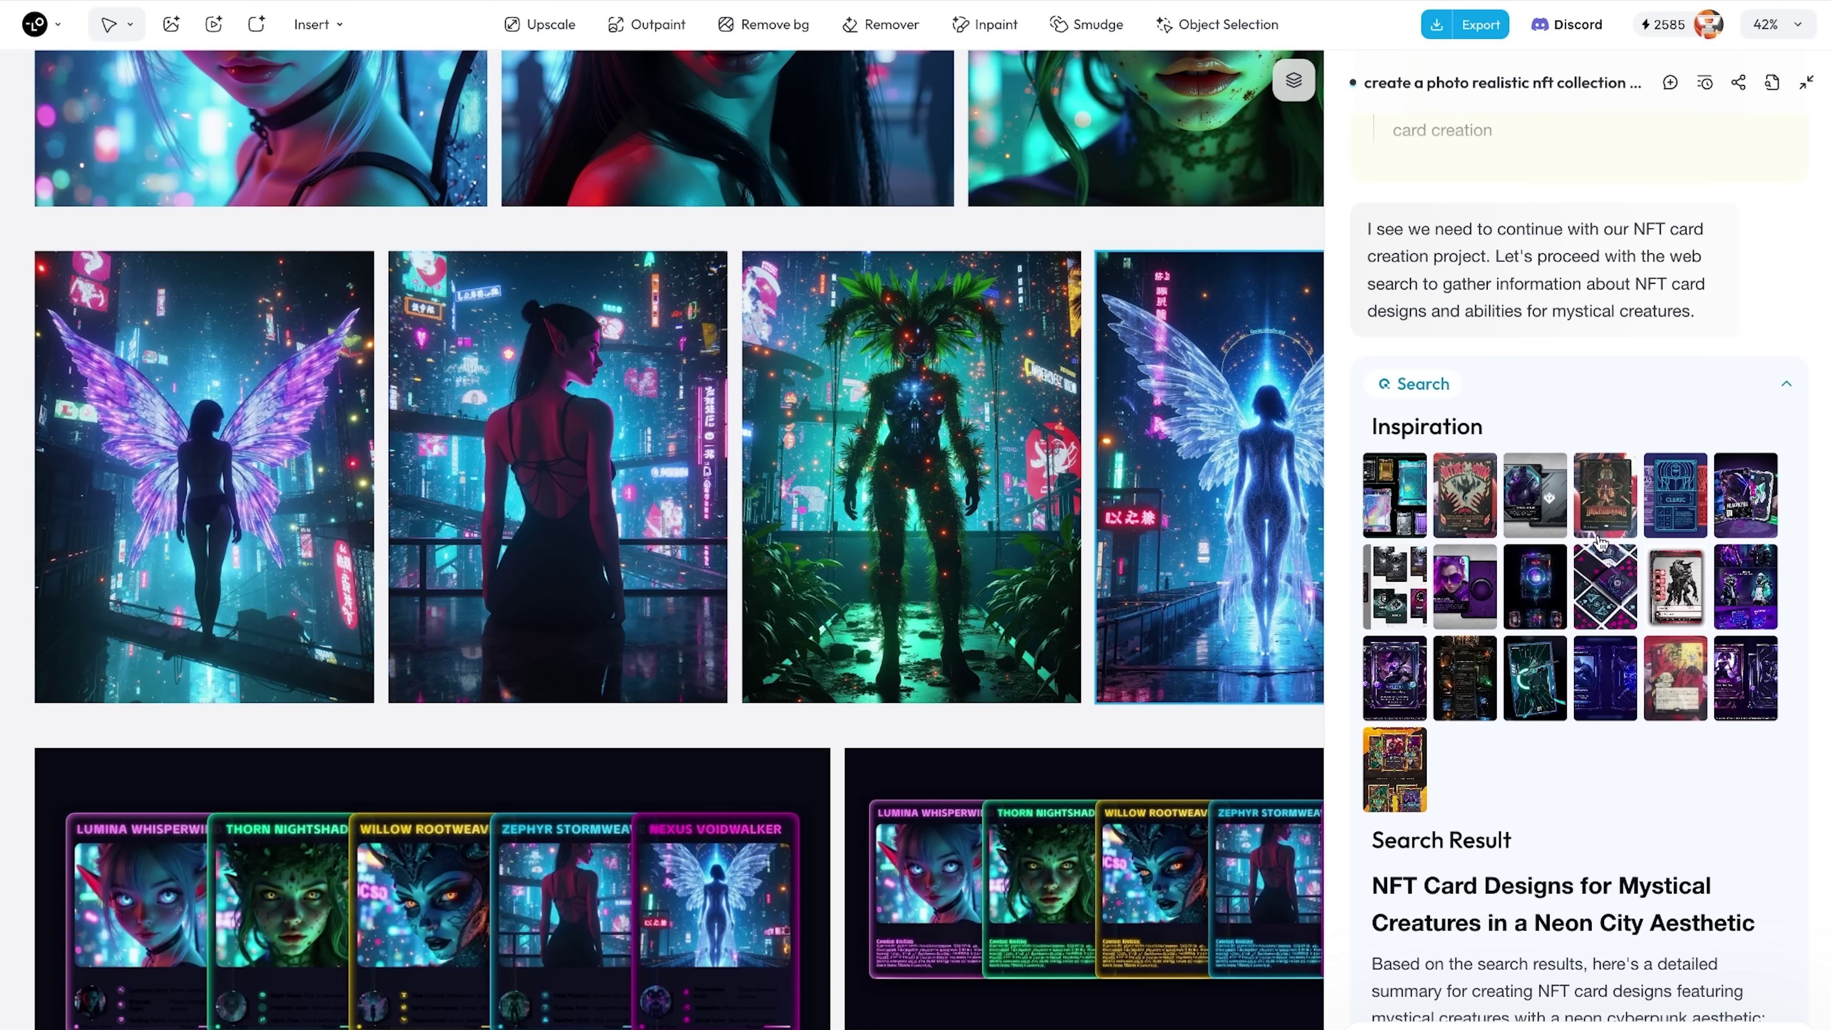
pyautogui.scroll(-4, 1599, 542)
pyautogui.moveTo(1417, 613); pyautogui.dragTo(1470, 820)
pyautogui.scroll(-4, 1515, 565)
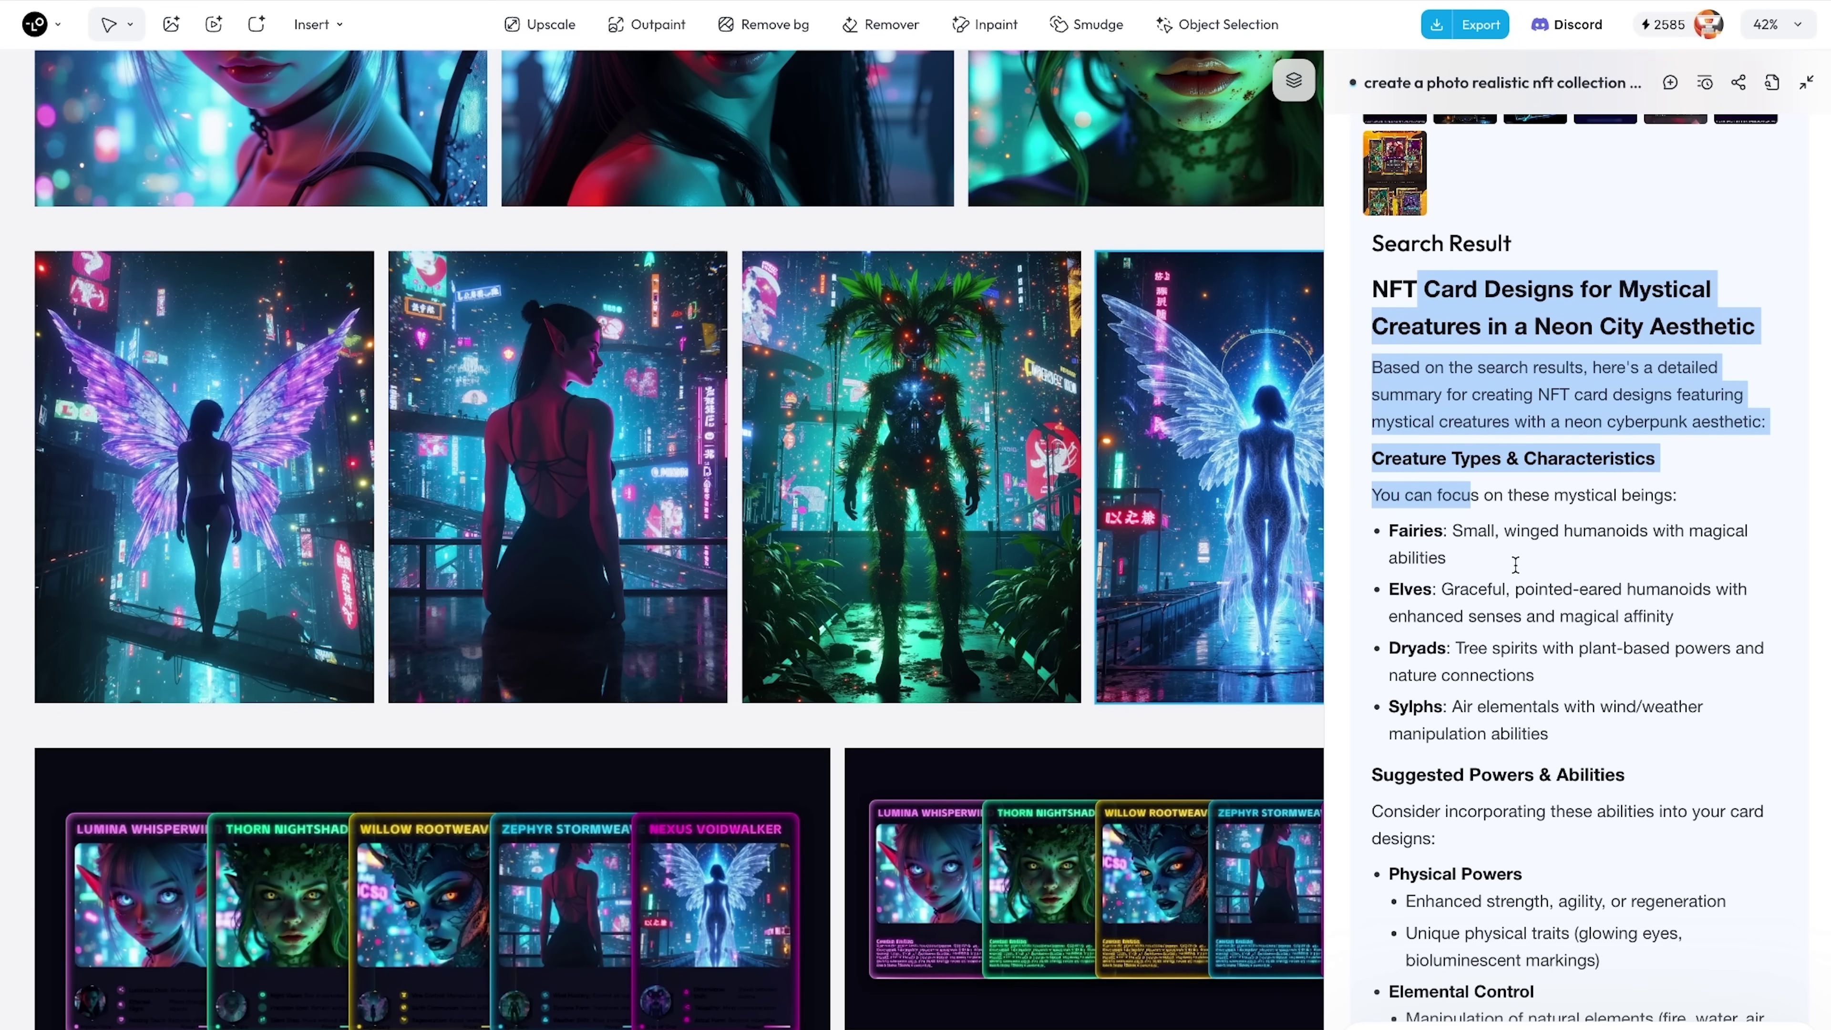
pyautogui.click(1431, 543)
pyautogui.scroll(-20, 1429, 505)
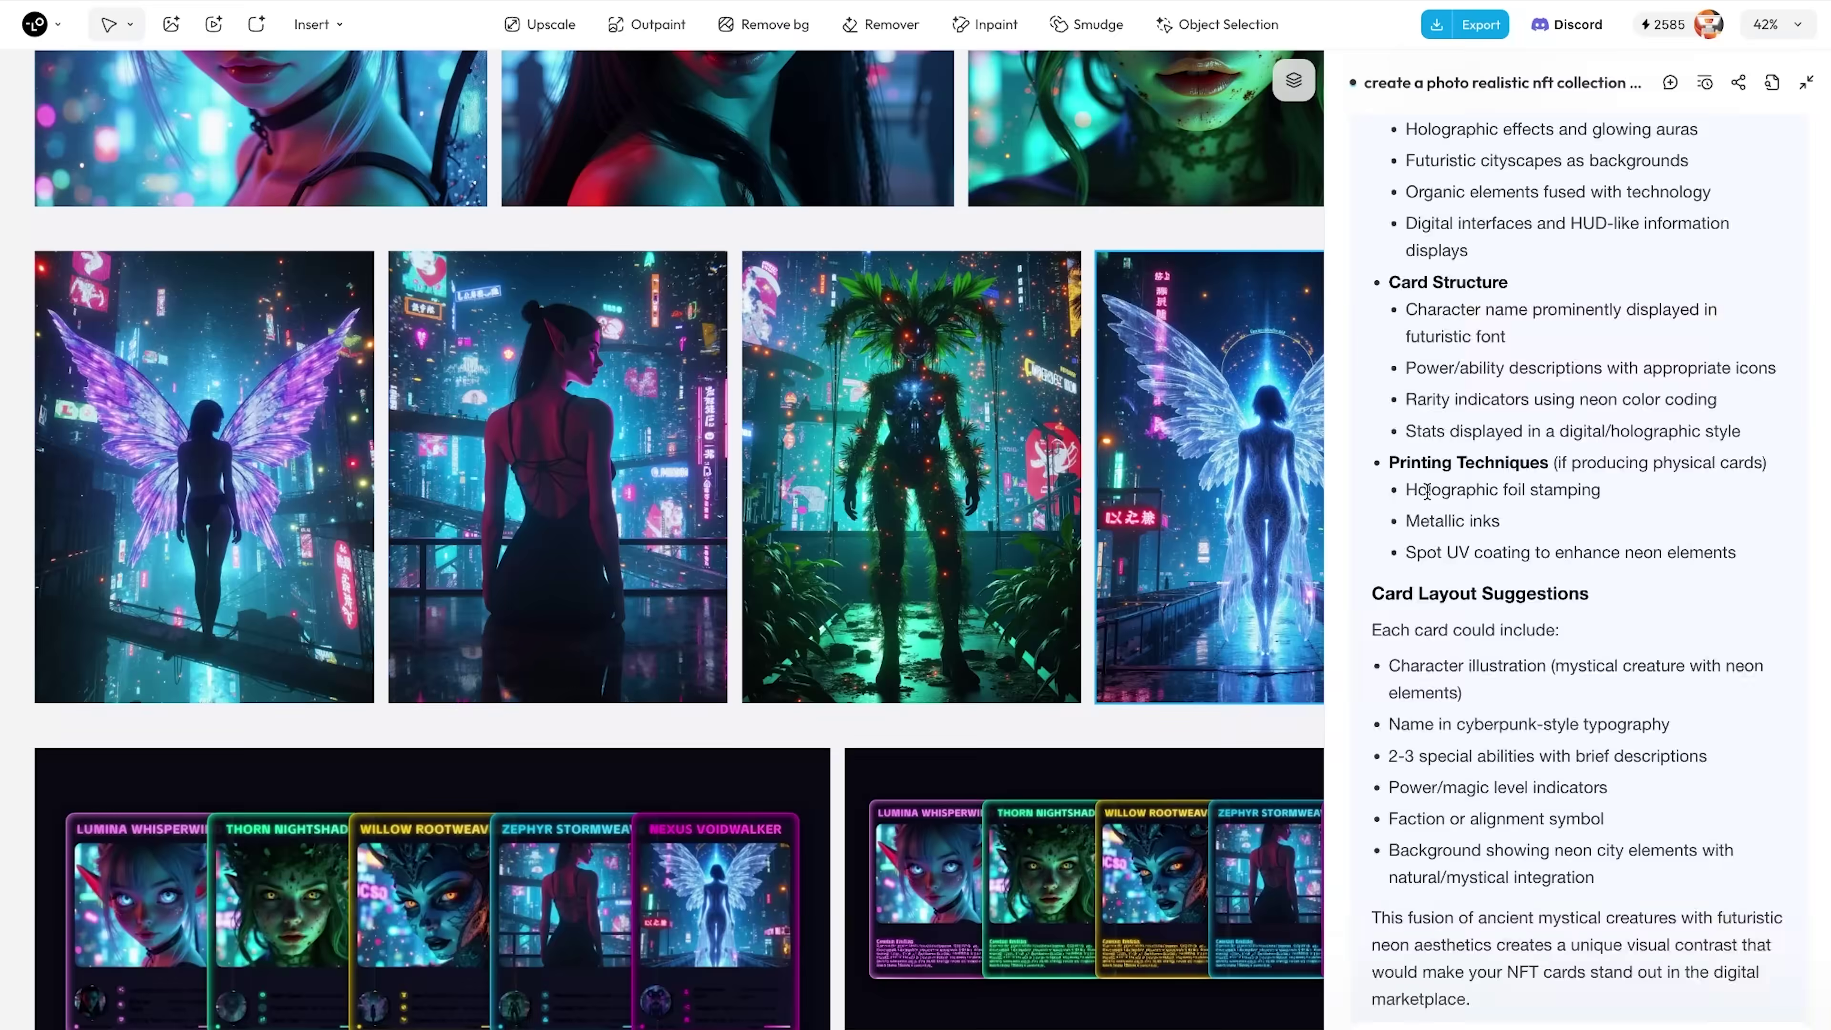
pyautogui.scroll(-15, 1427, 492)
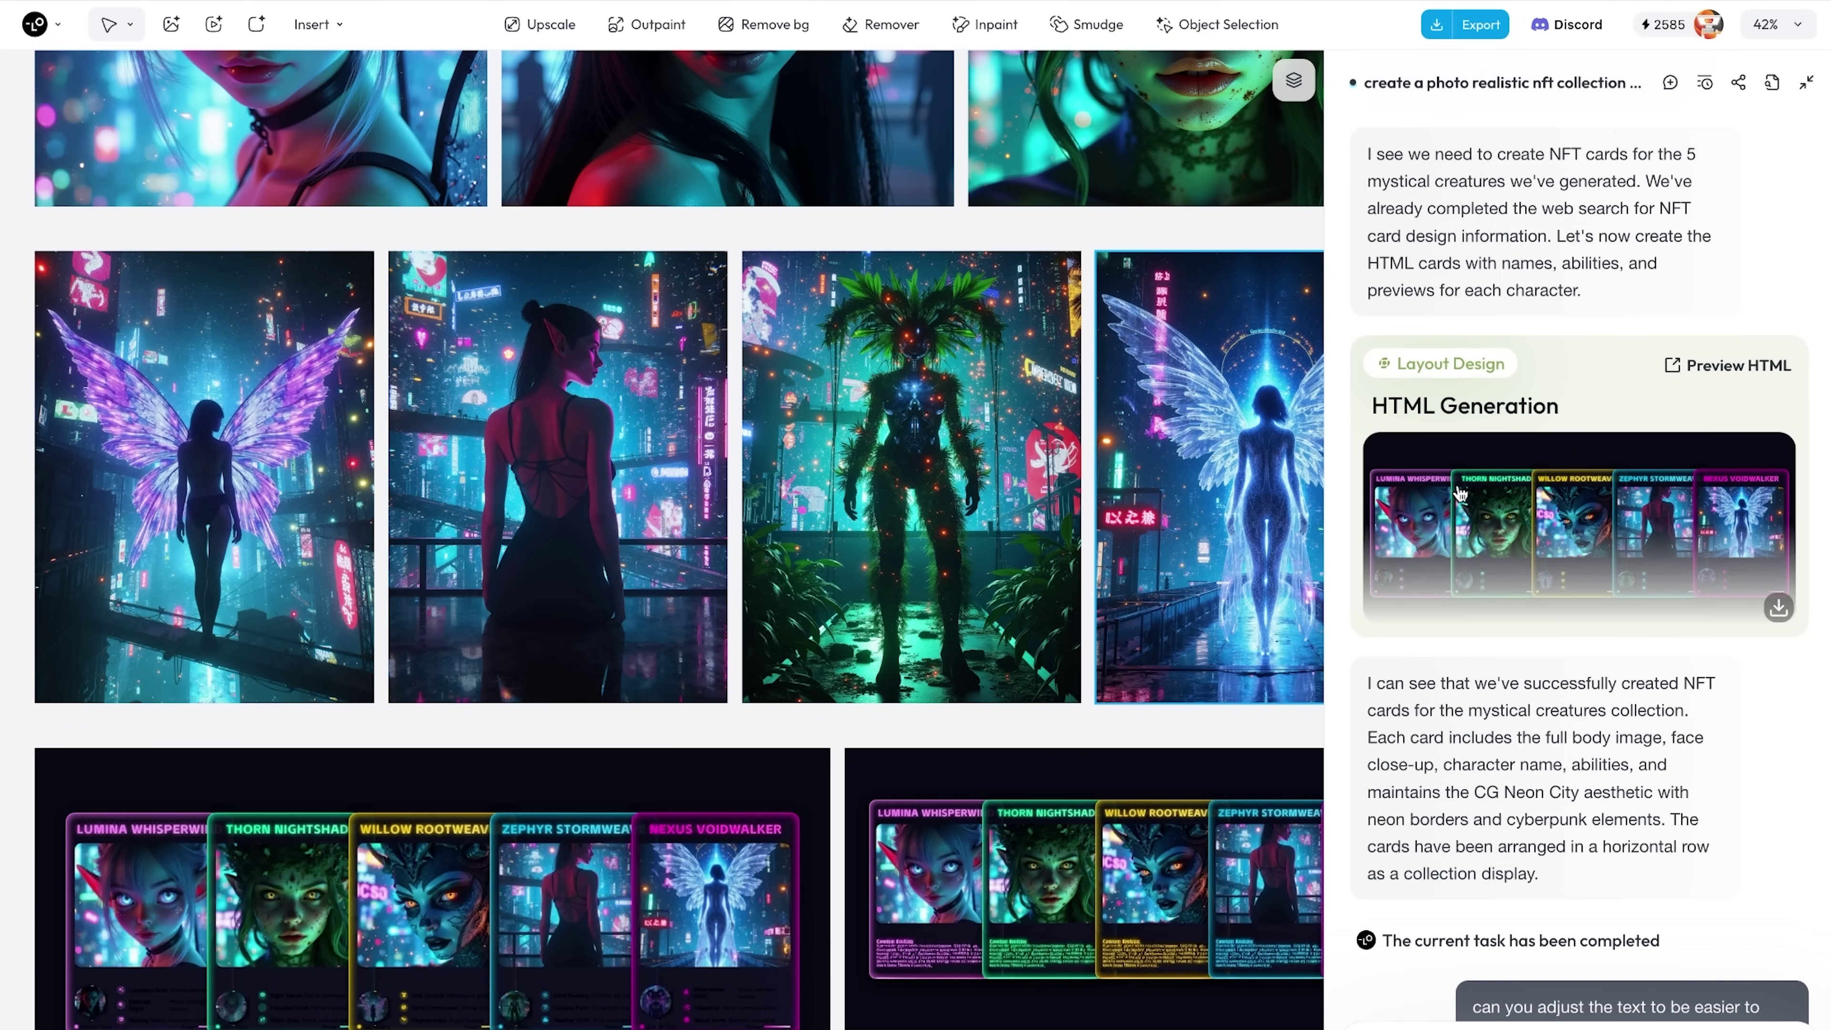
pyautogui.click(392, 850)
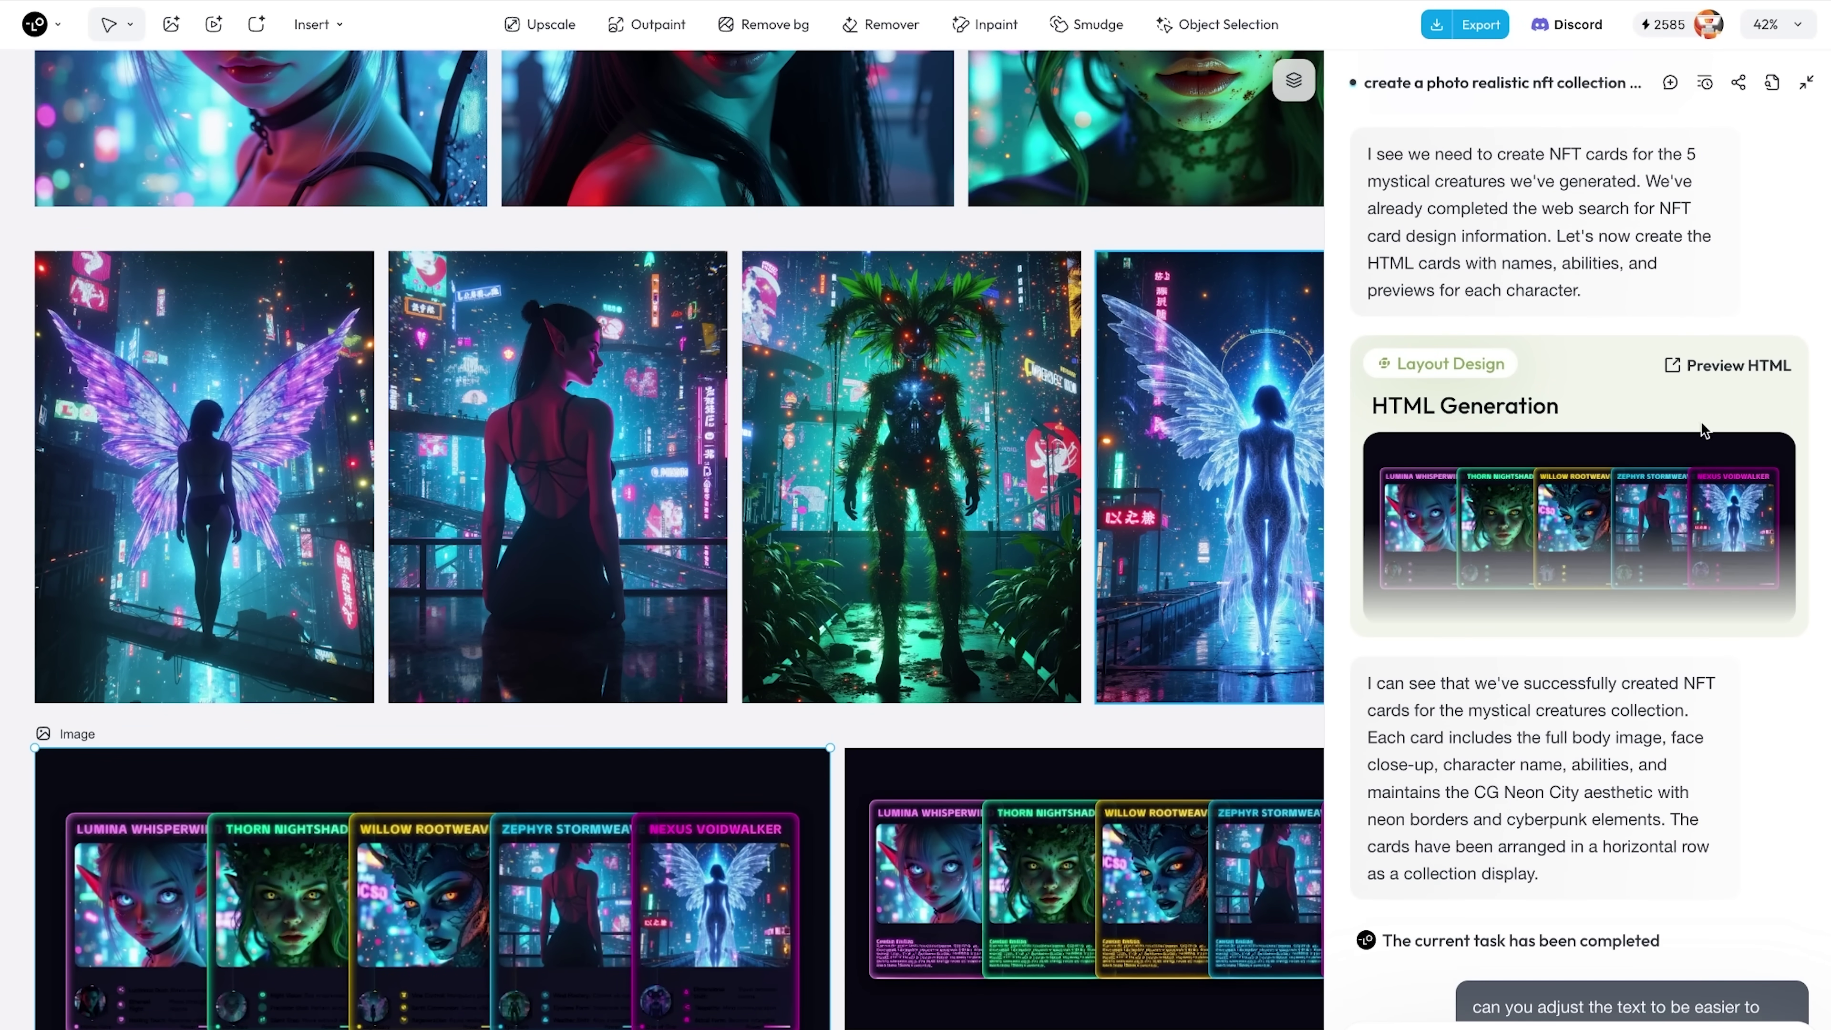
pyautogui.click(1732, 366)
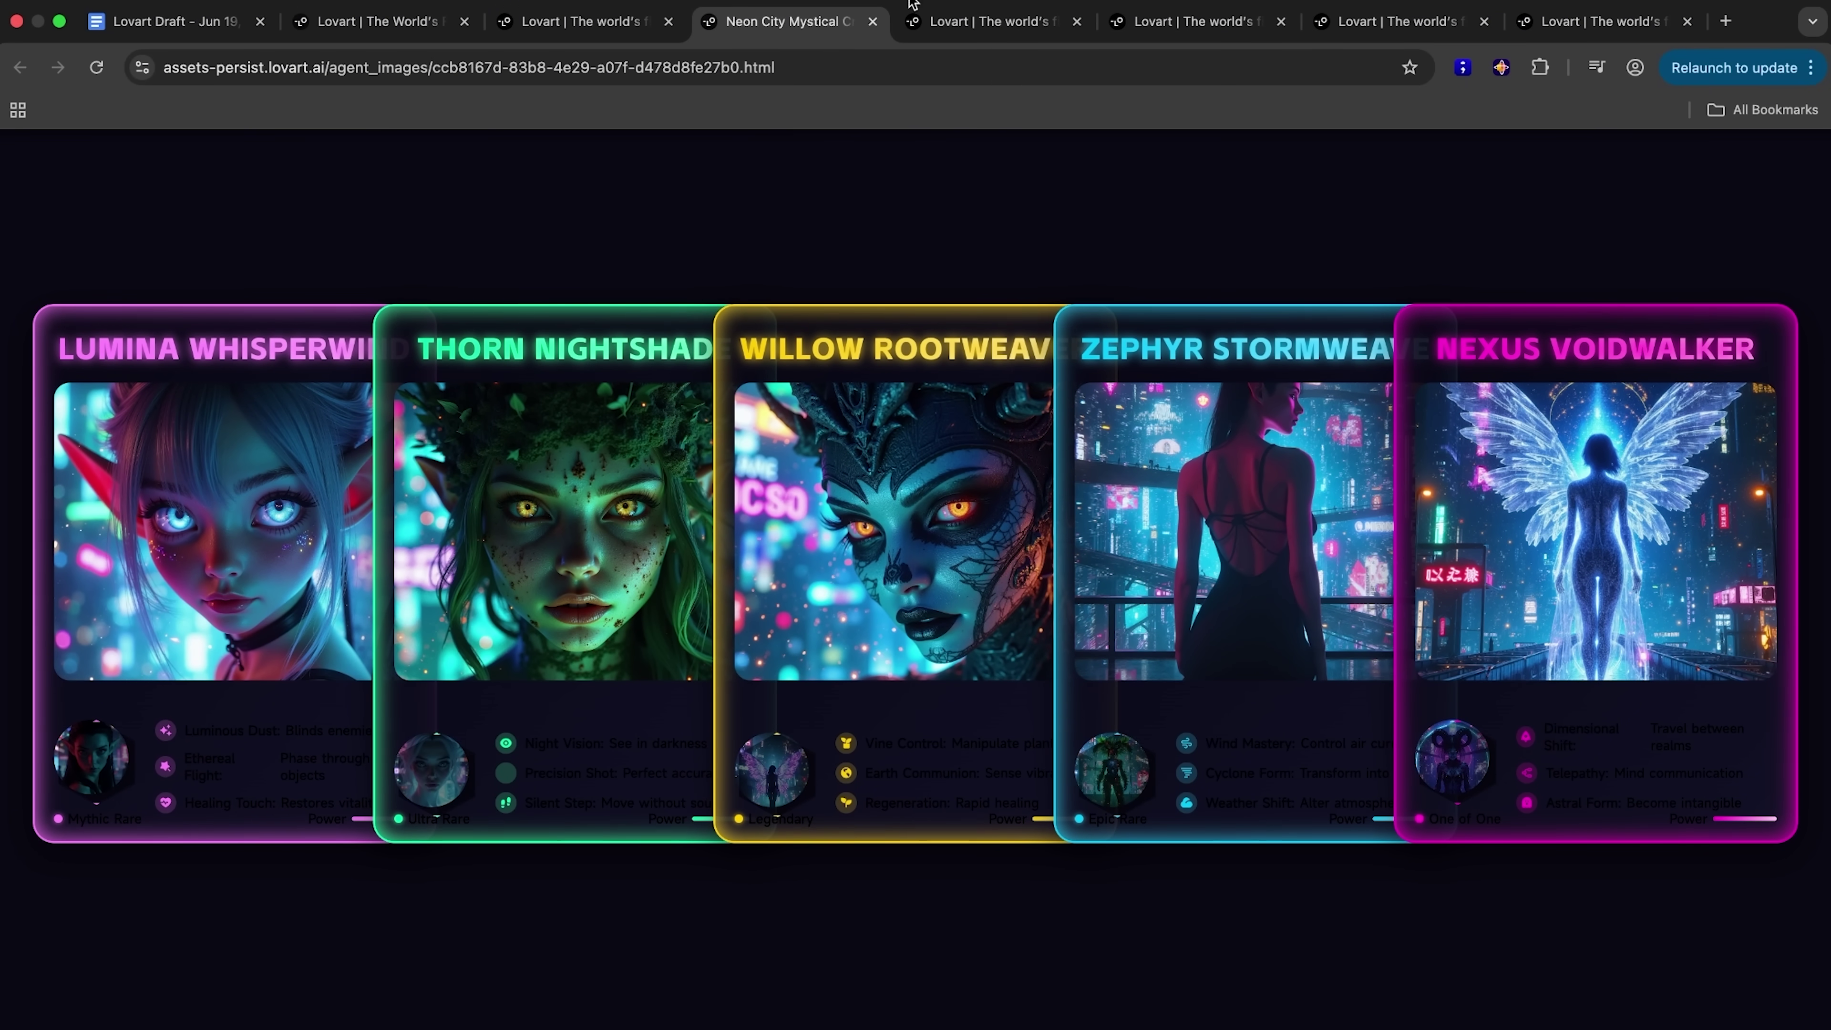
# Step: Return from the NFT cards page to the Lovart canvas tab
pyautogui.click(643, 34)
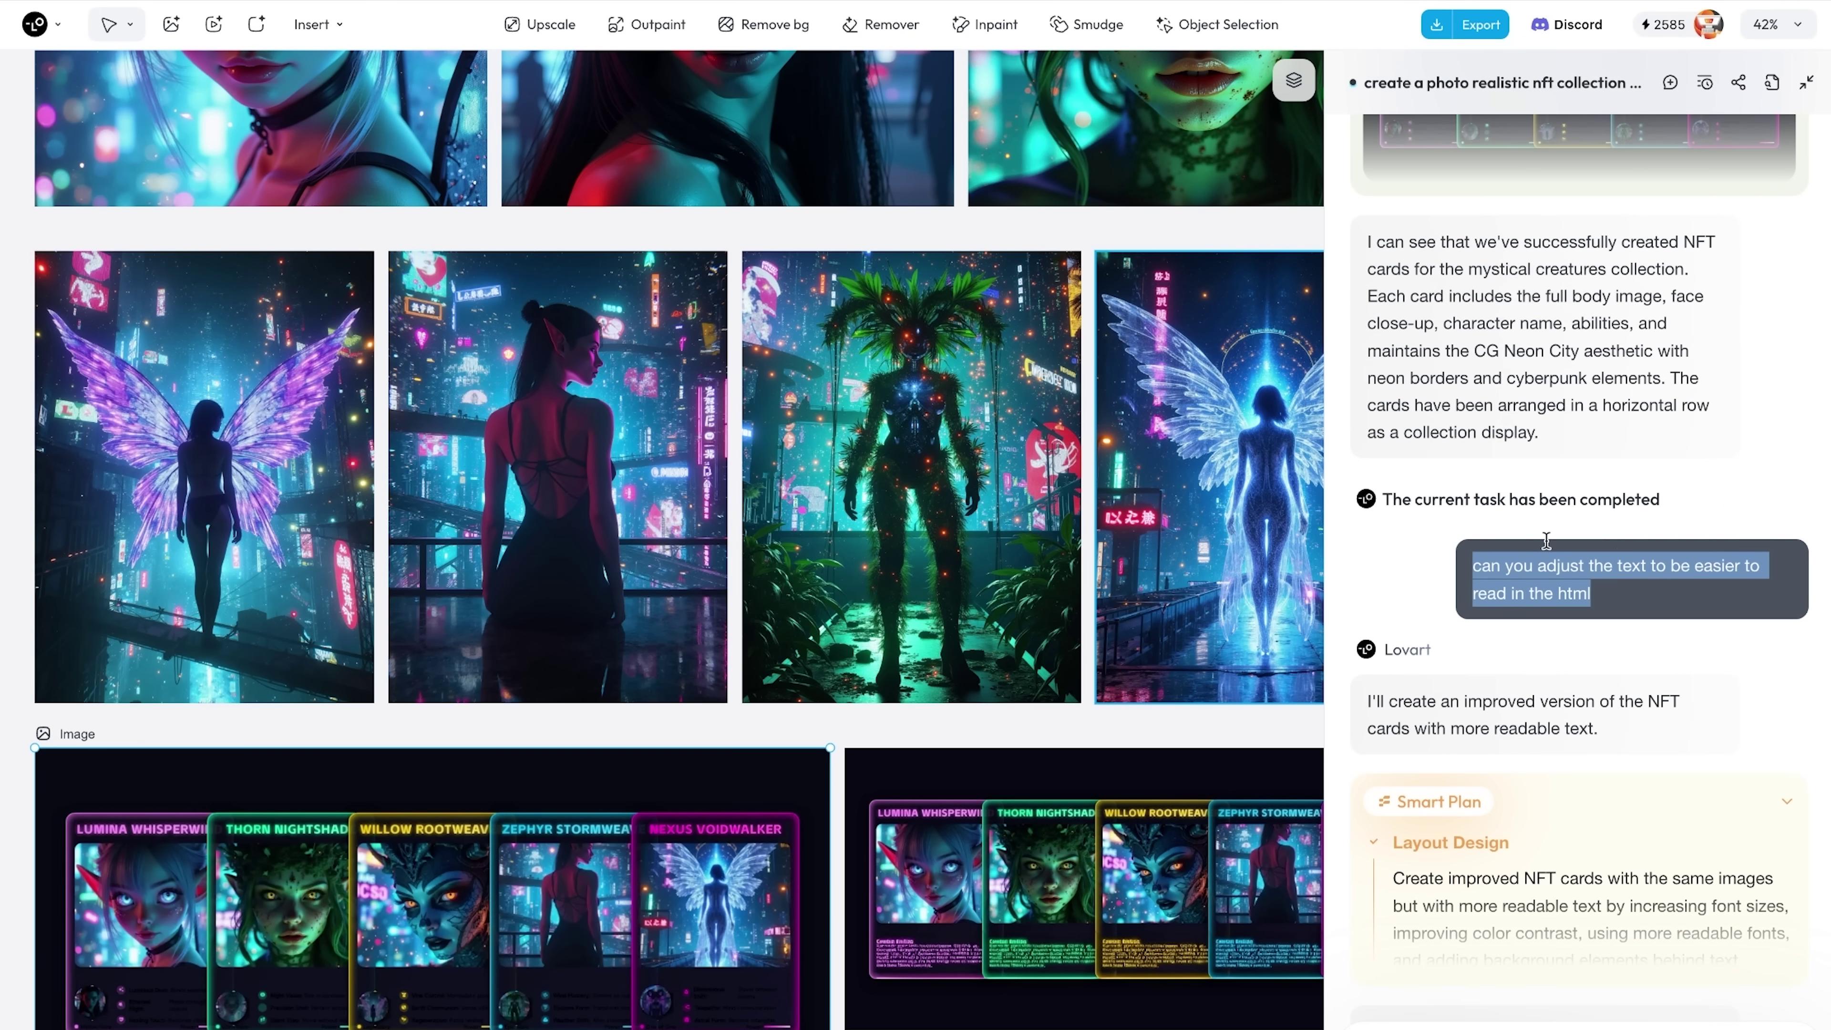
# Step: Preview the improved, easier-to-read NFT card page, then return to the Lovart canvas
pyautogui.moveTo(1393, 576); pyautogui.dragTo(1651, 616)
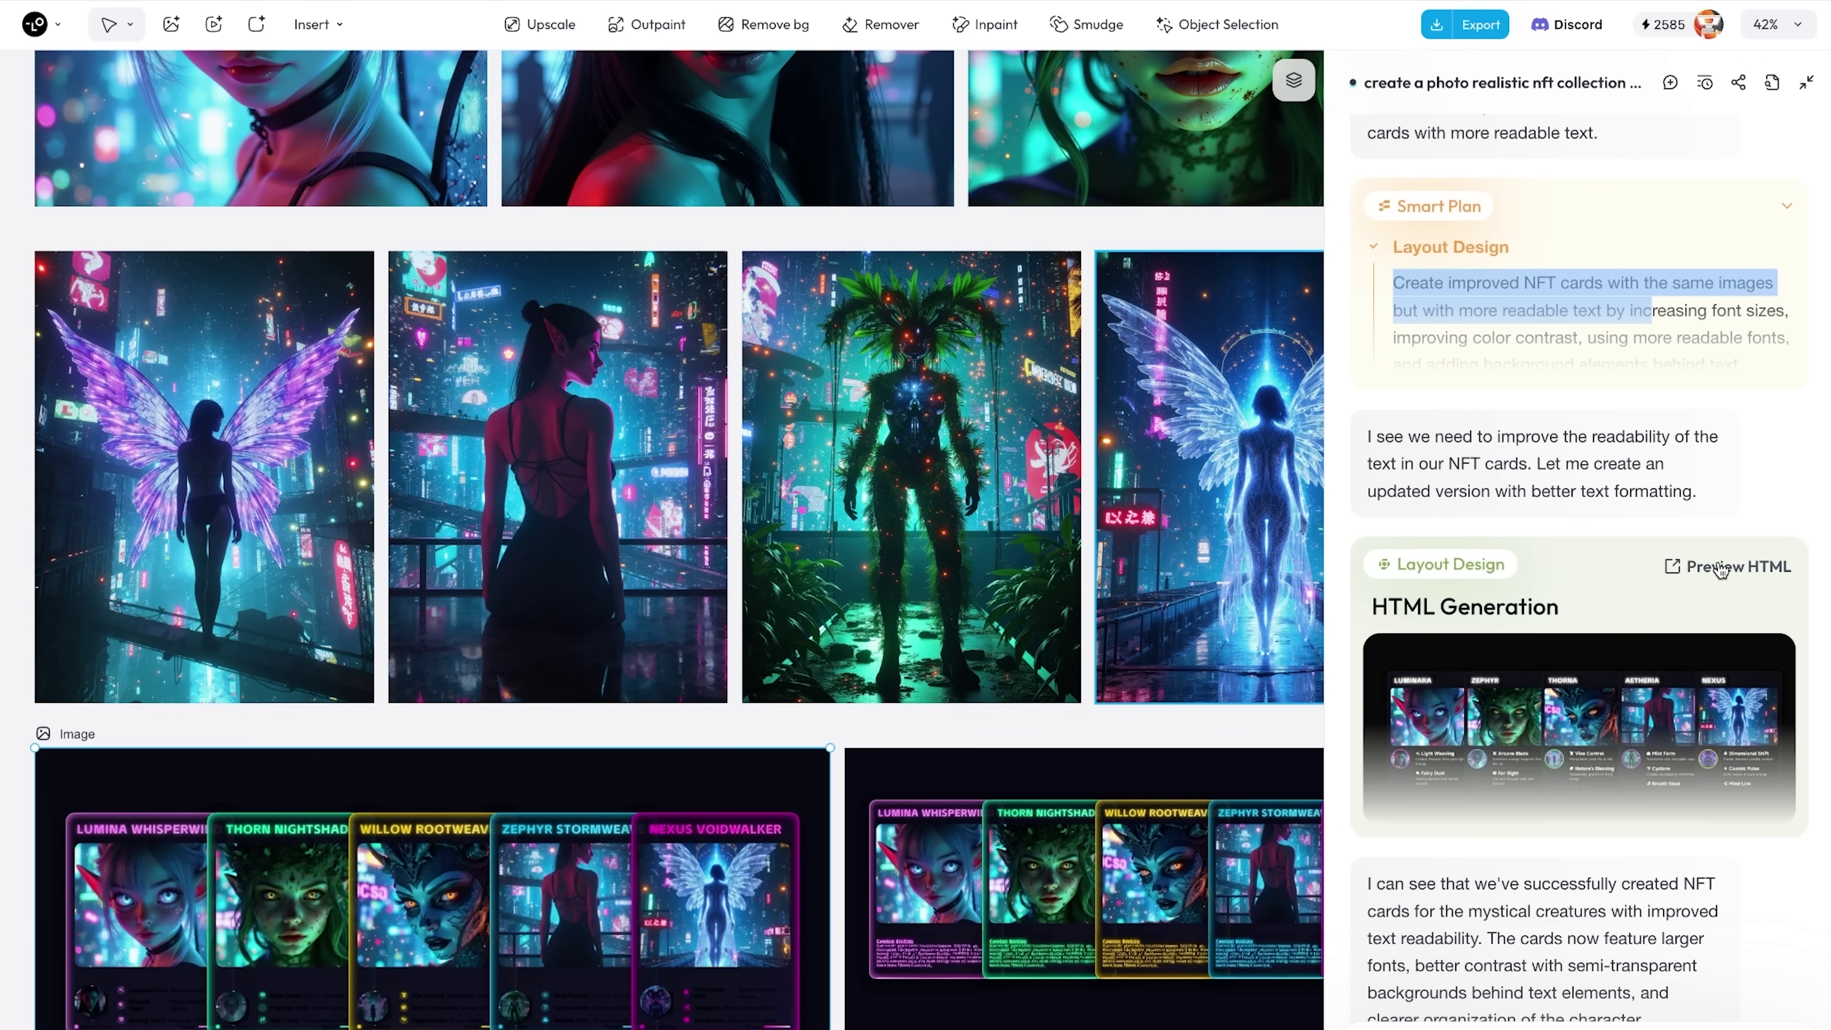
pyautogui.click(1721, 570)
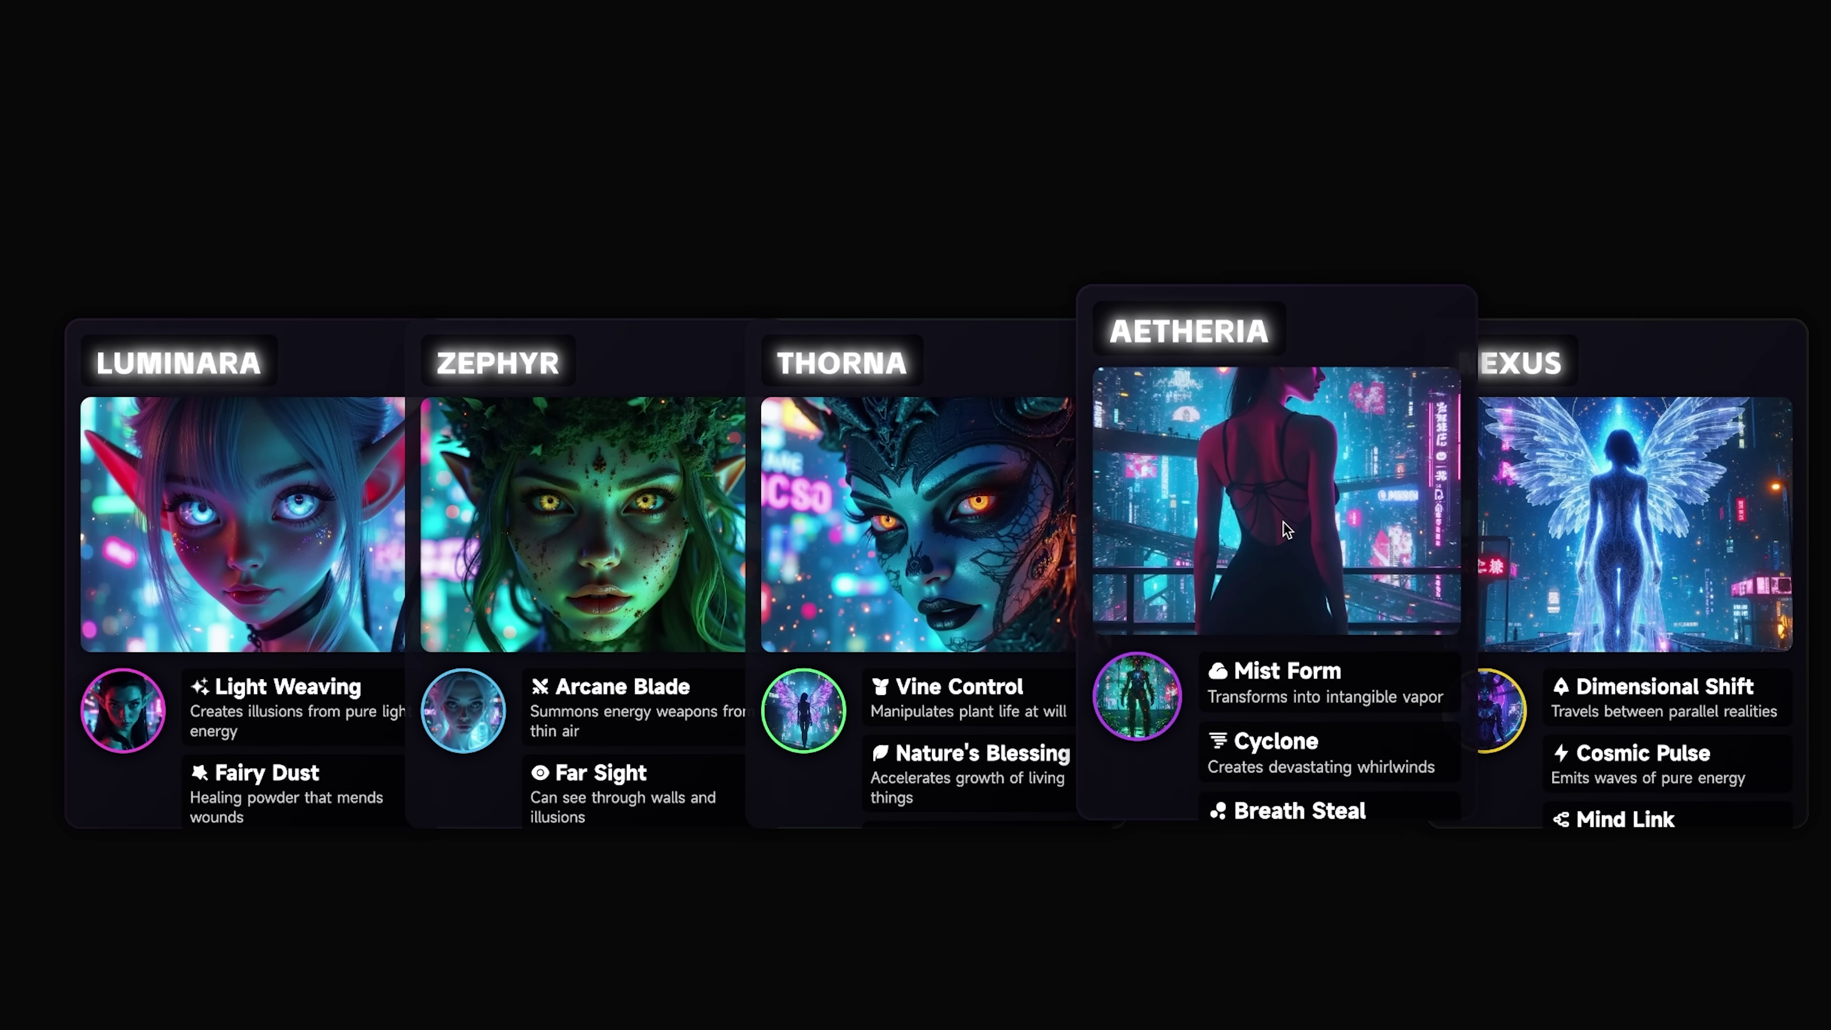
pyautogui.click(562, 20)
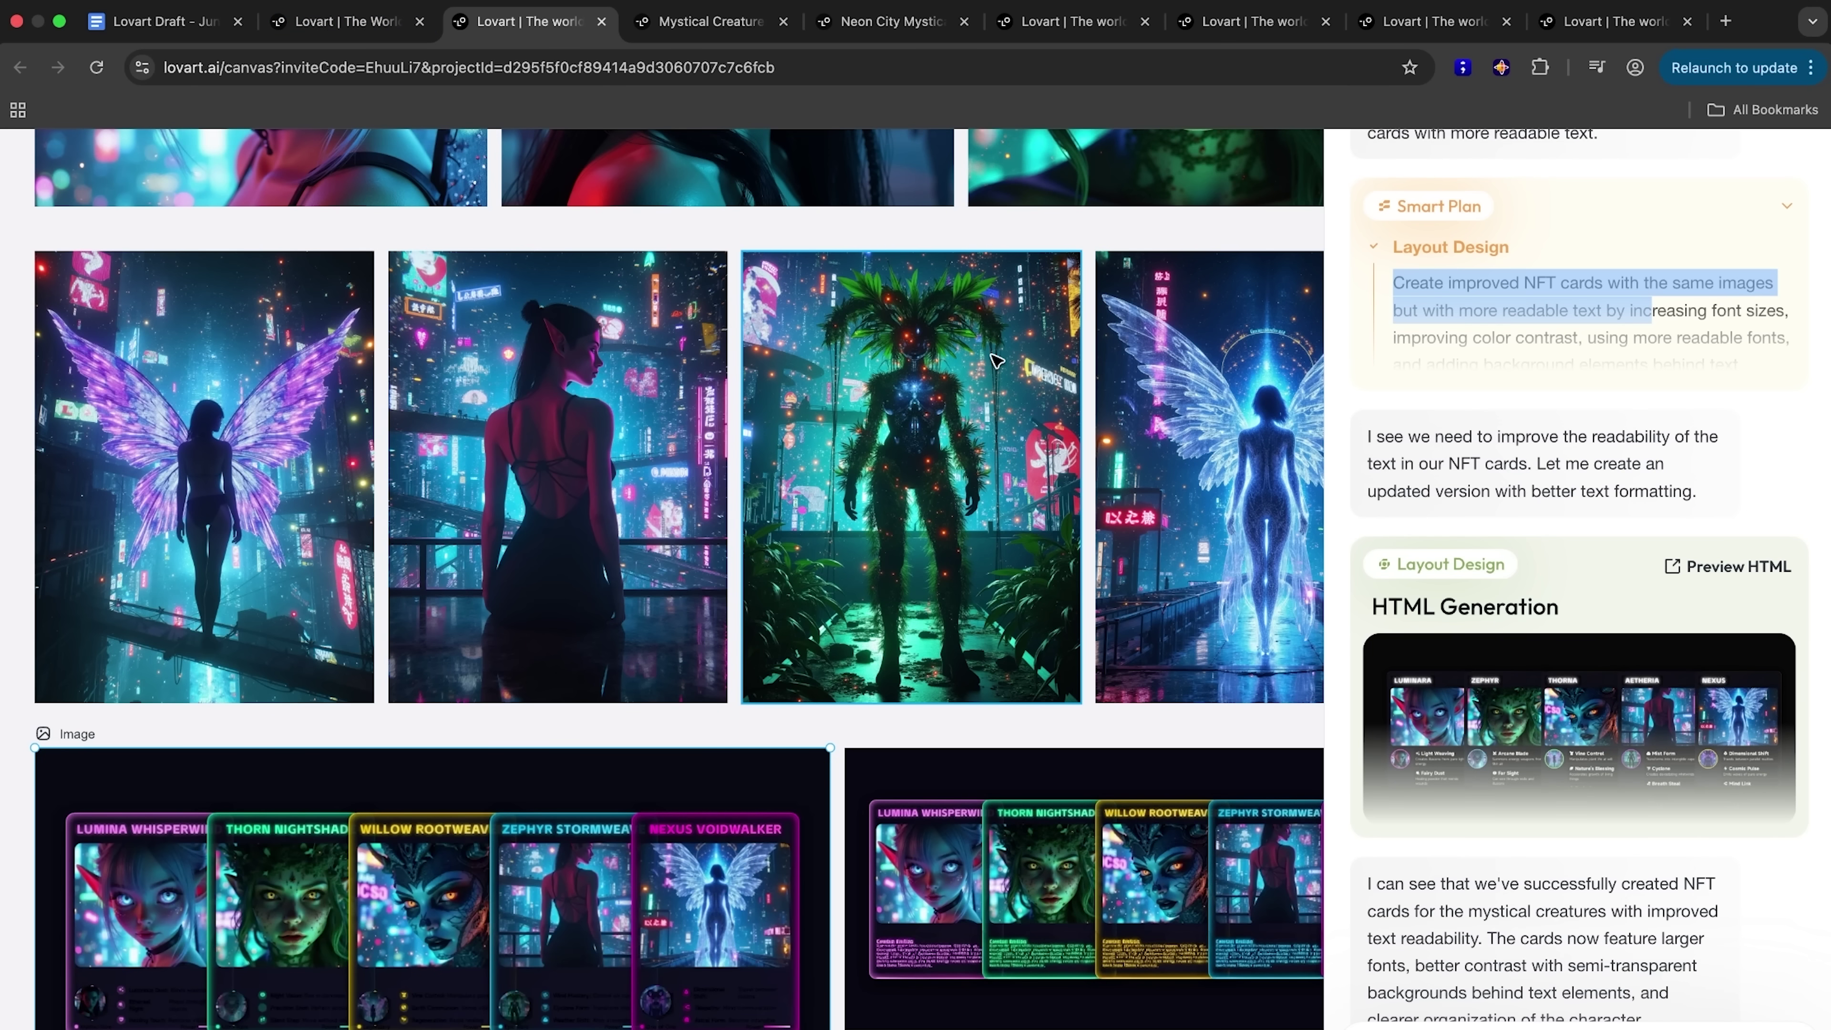
pyautogui.scroll(-8, 1557, 608)
# Step: Highlight the video request and watch the 00:05 Nexus character introduction video full screen
pyautogui.scroll(-7, 1557, 608)
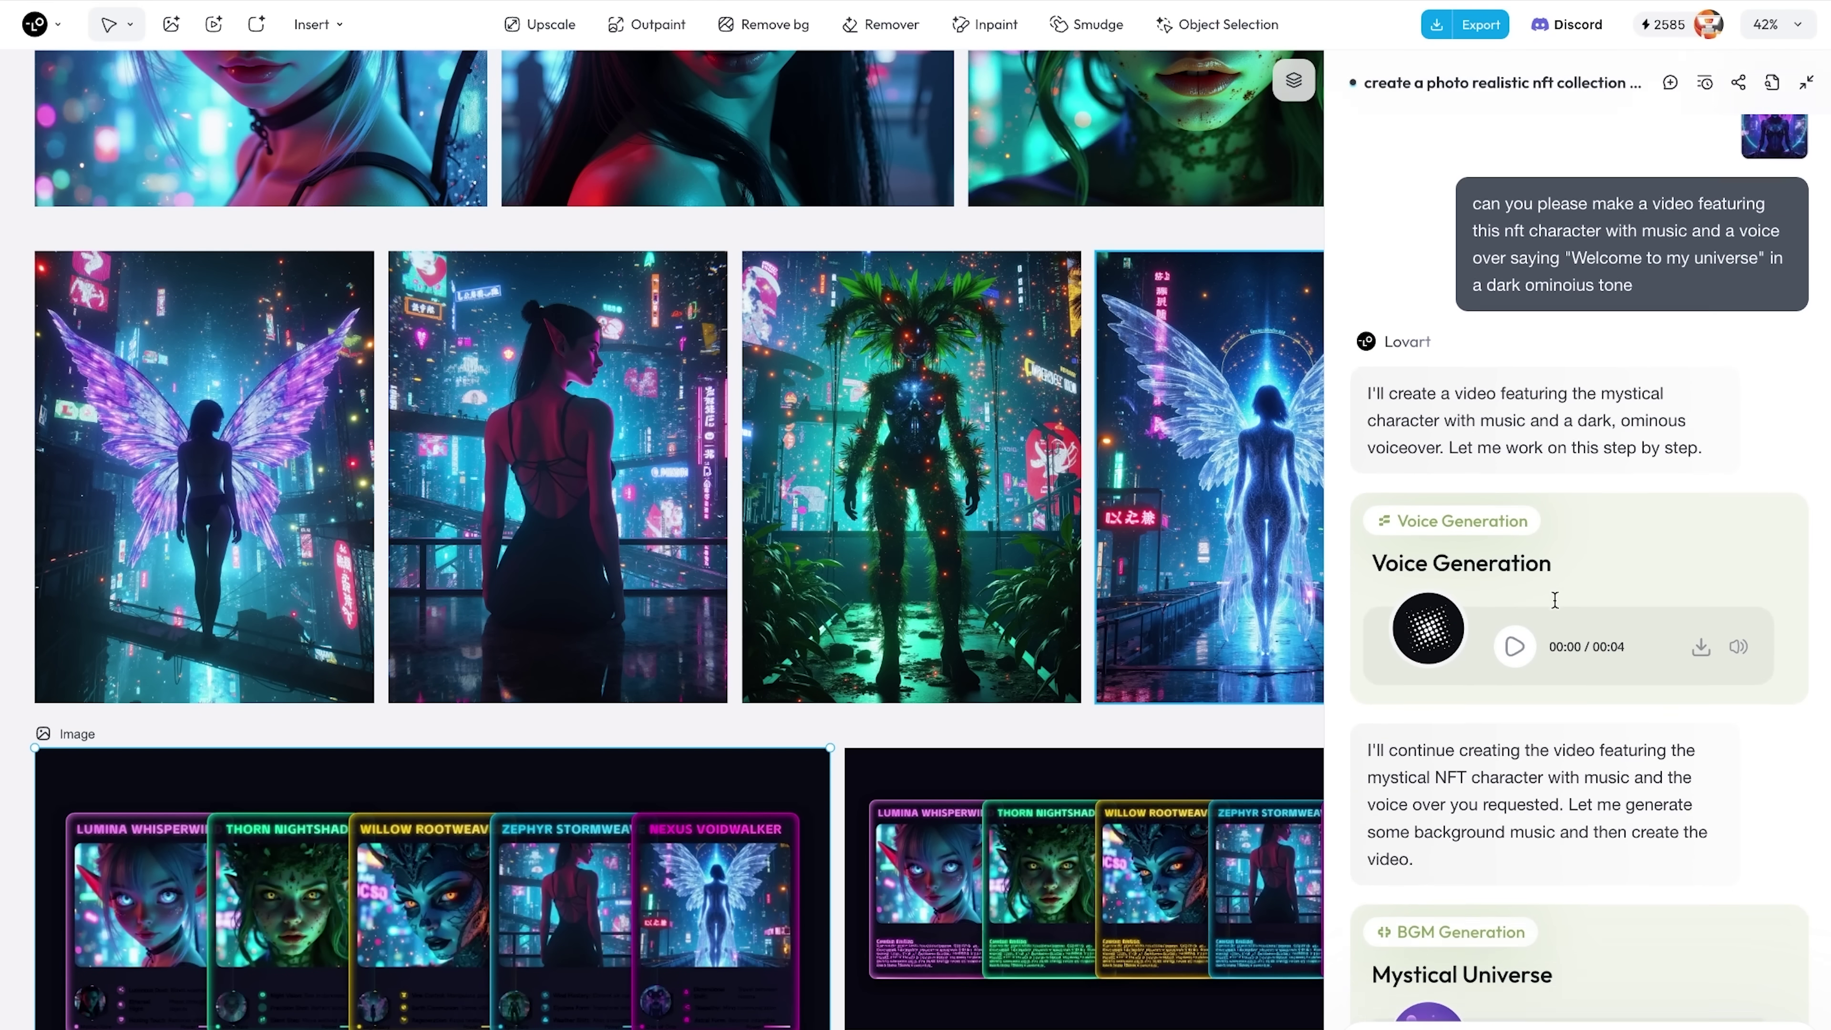
pyautogui.scroll(1, 1649, 395)
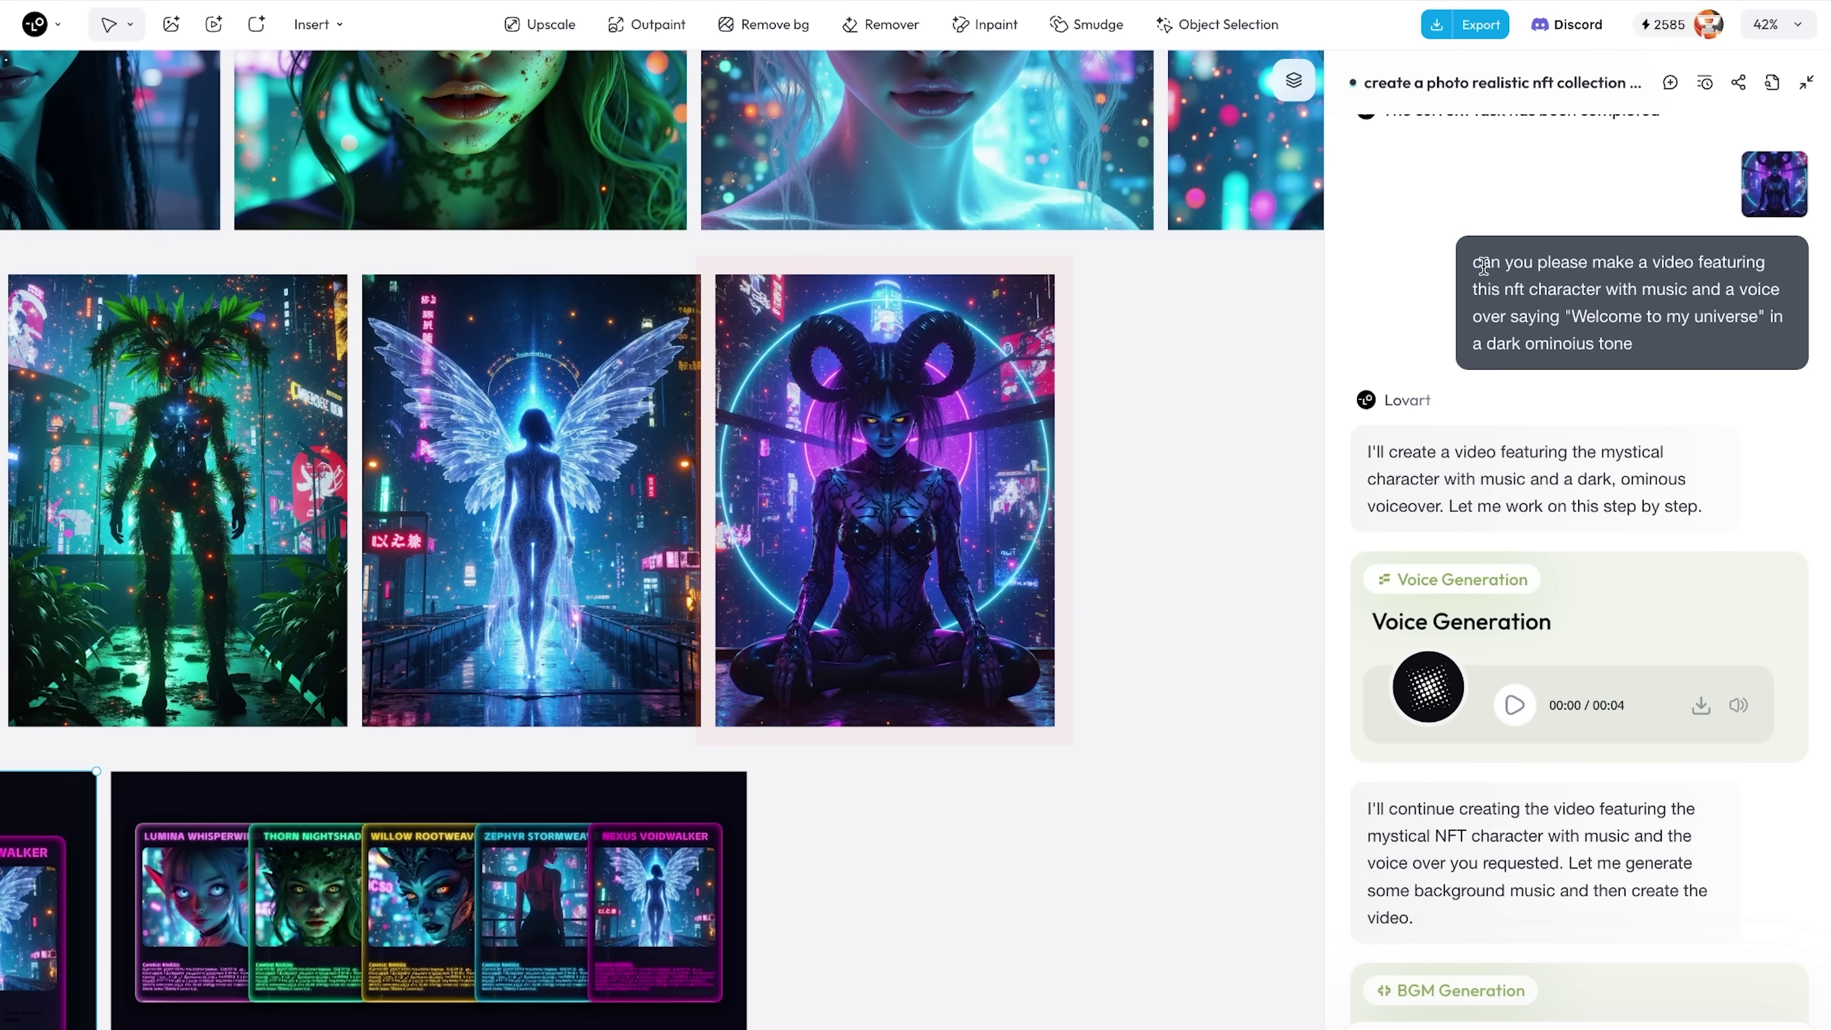
pyautogui.moveTo(1474, 261); pyautogui.dragTo(1626, 309)
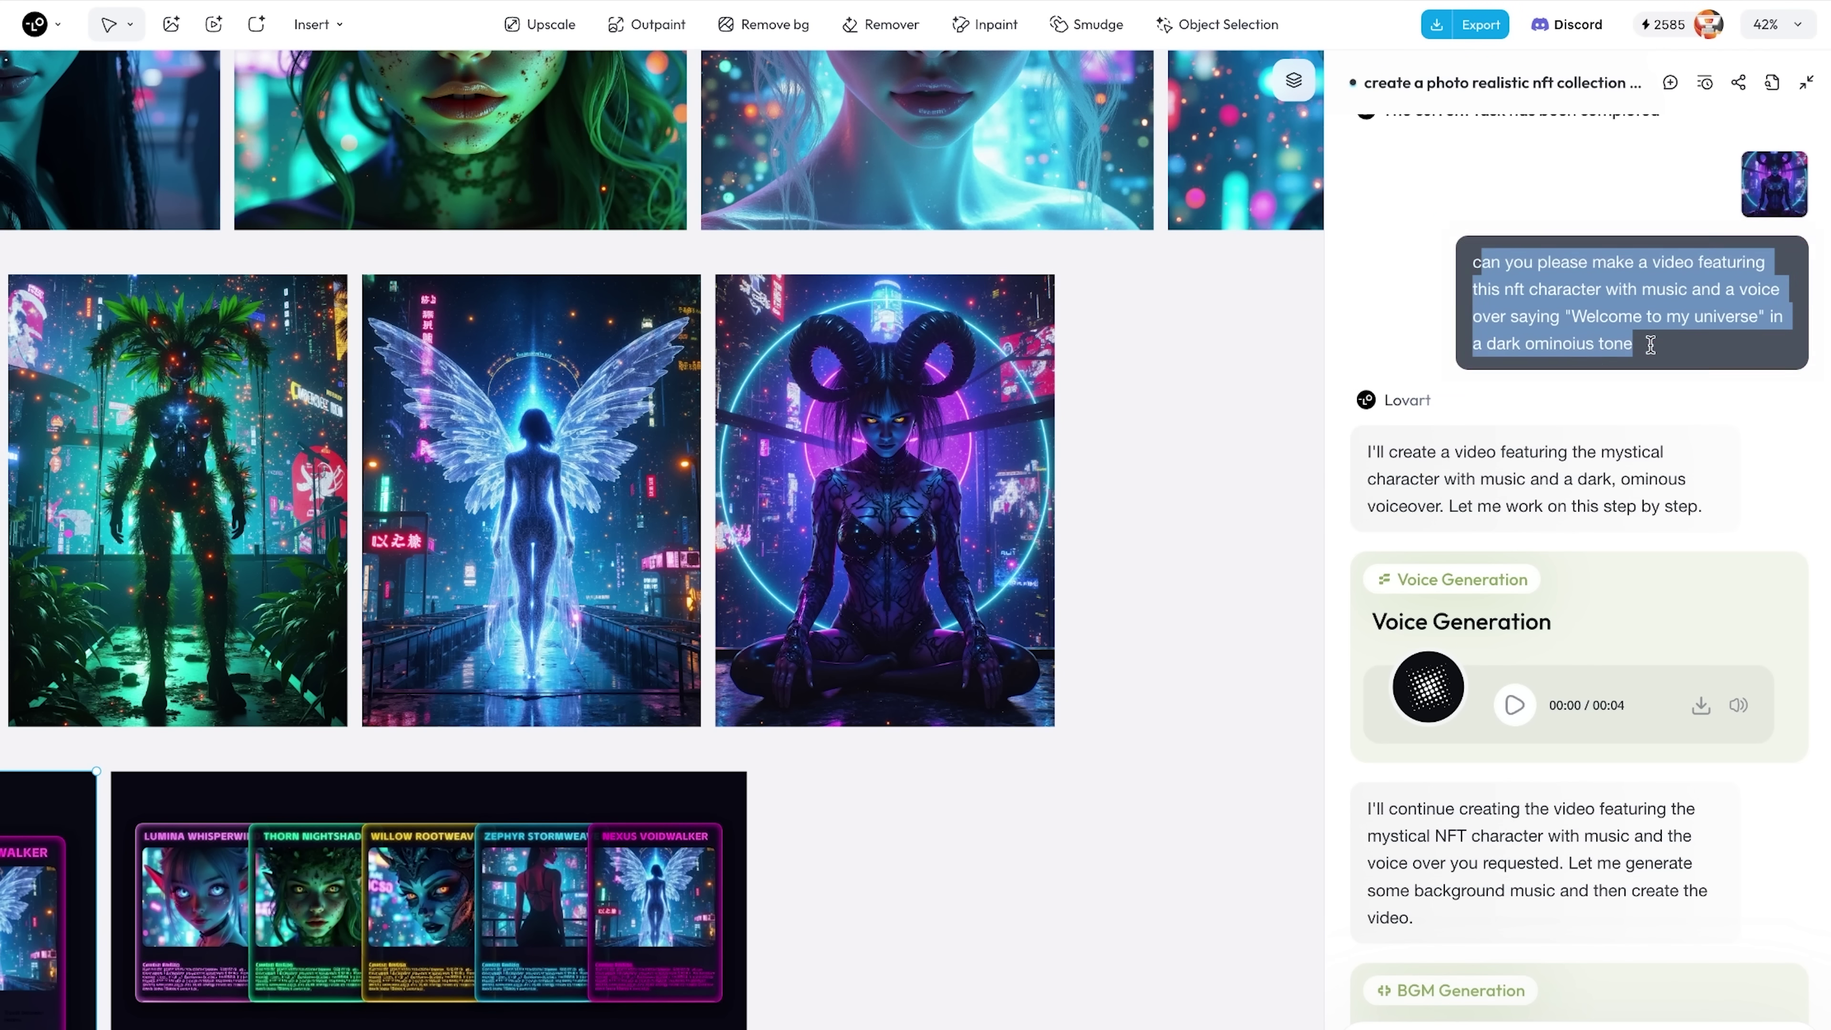
pyautogui.scroll(-10, 1649, 344)
pyautogui.scroll(5, 1649, 343)
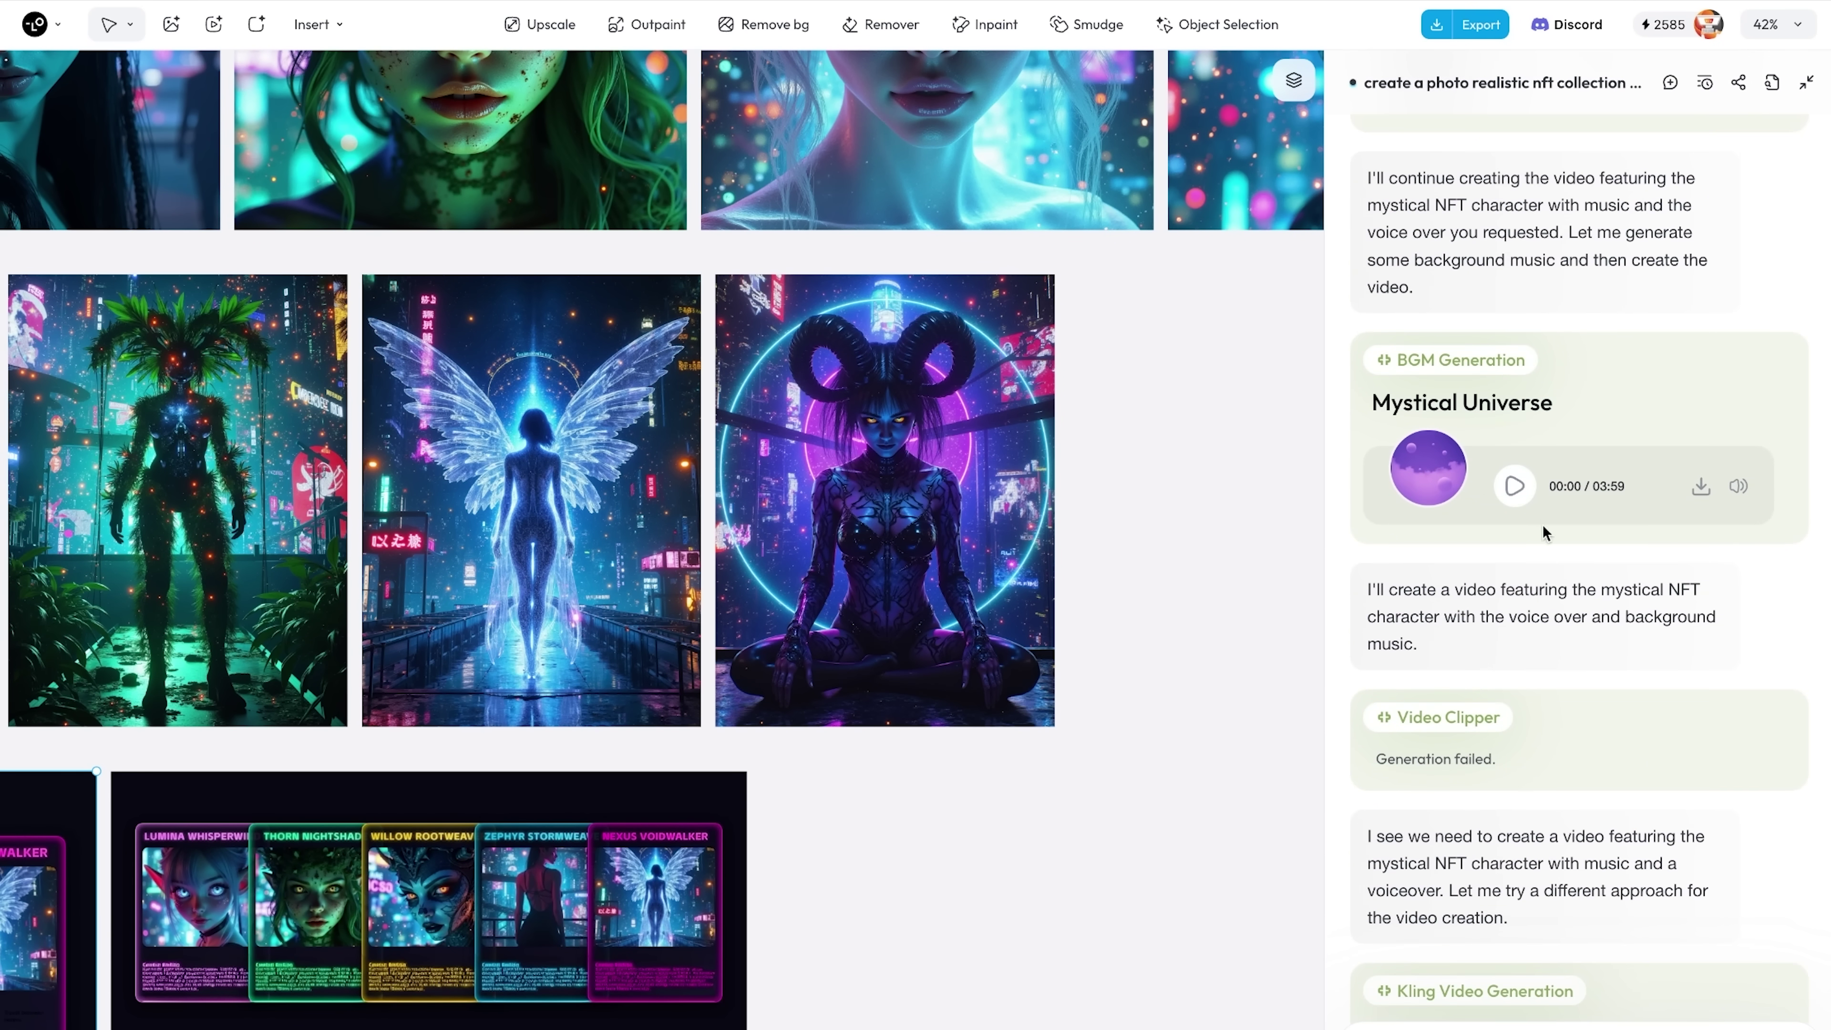
pyautogui.scroll(-20, 1528, 299)
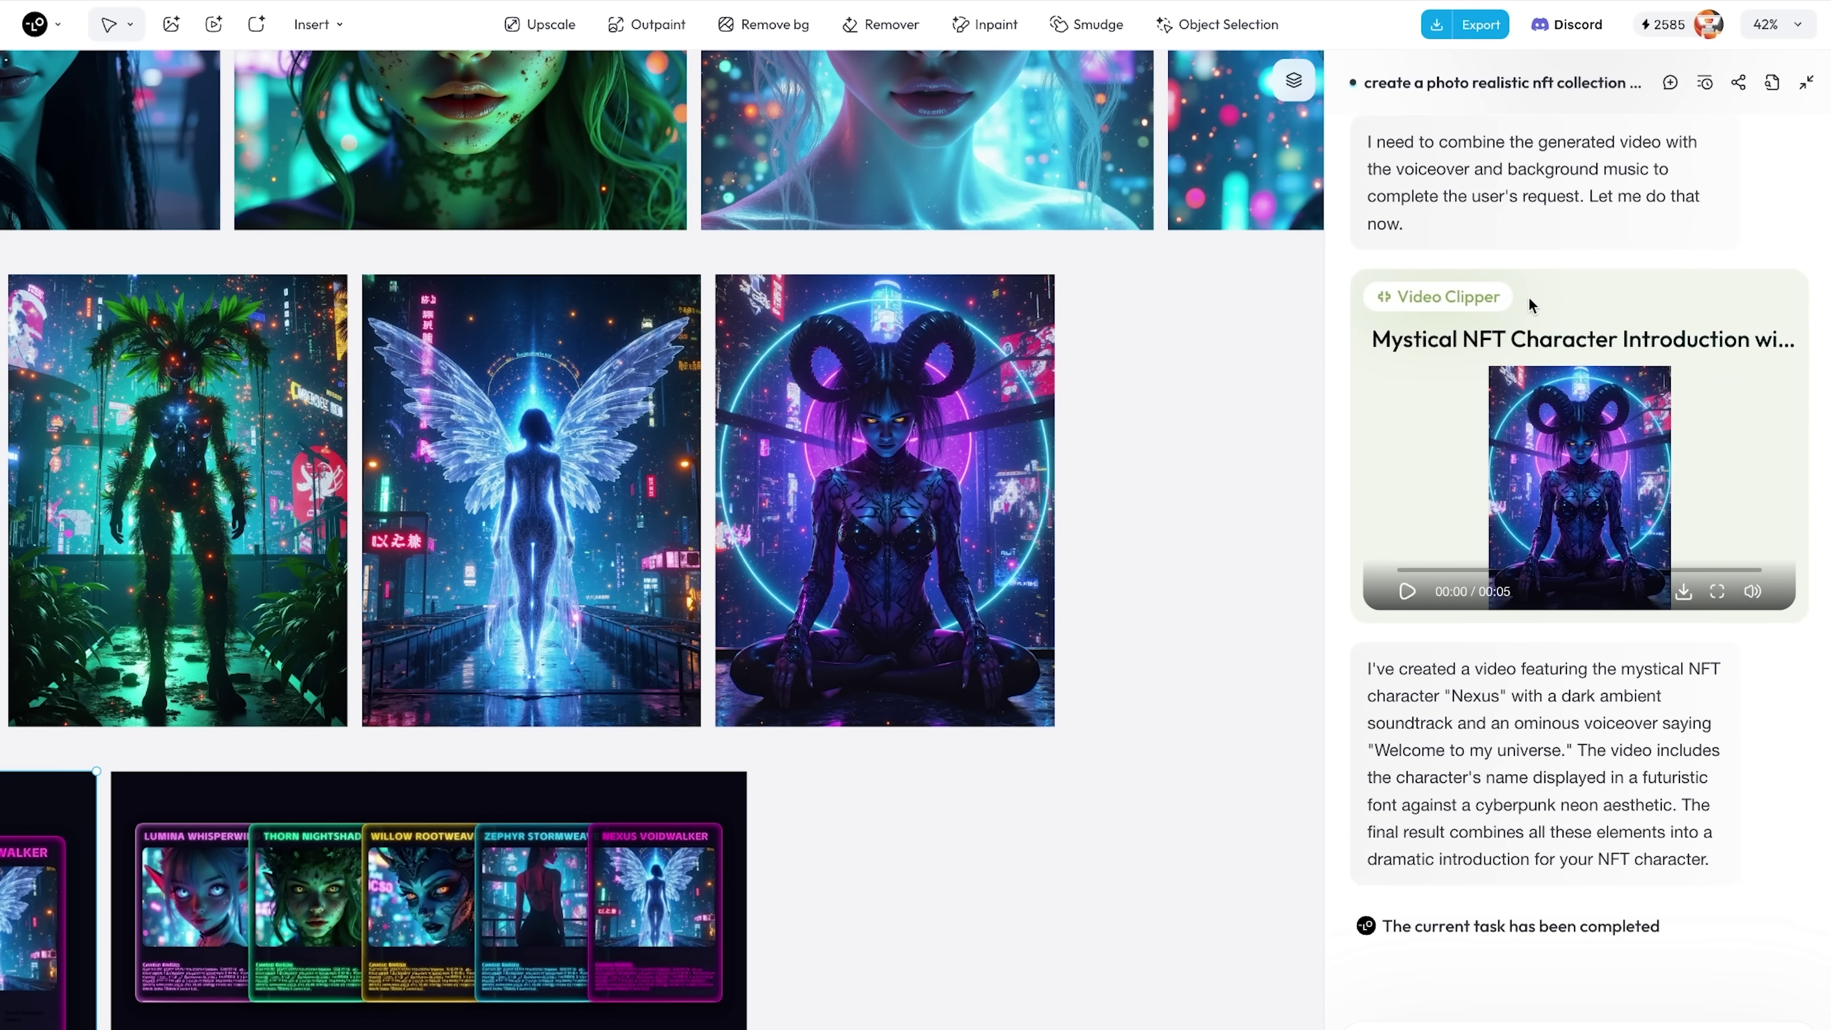
pyautogui.click(1714, 591)
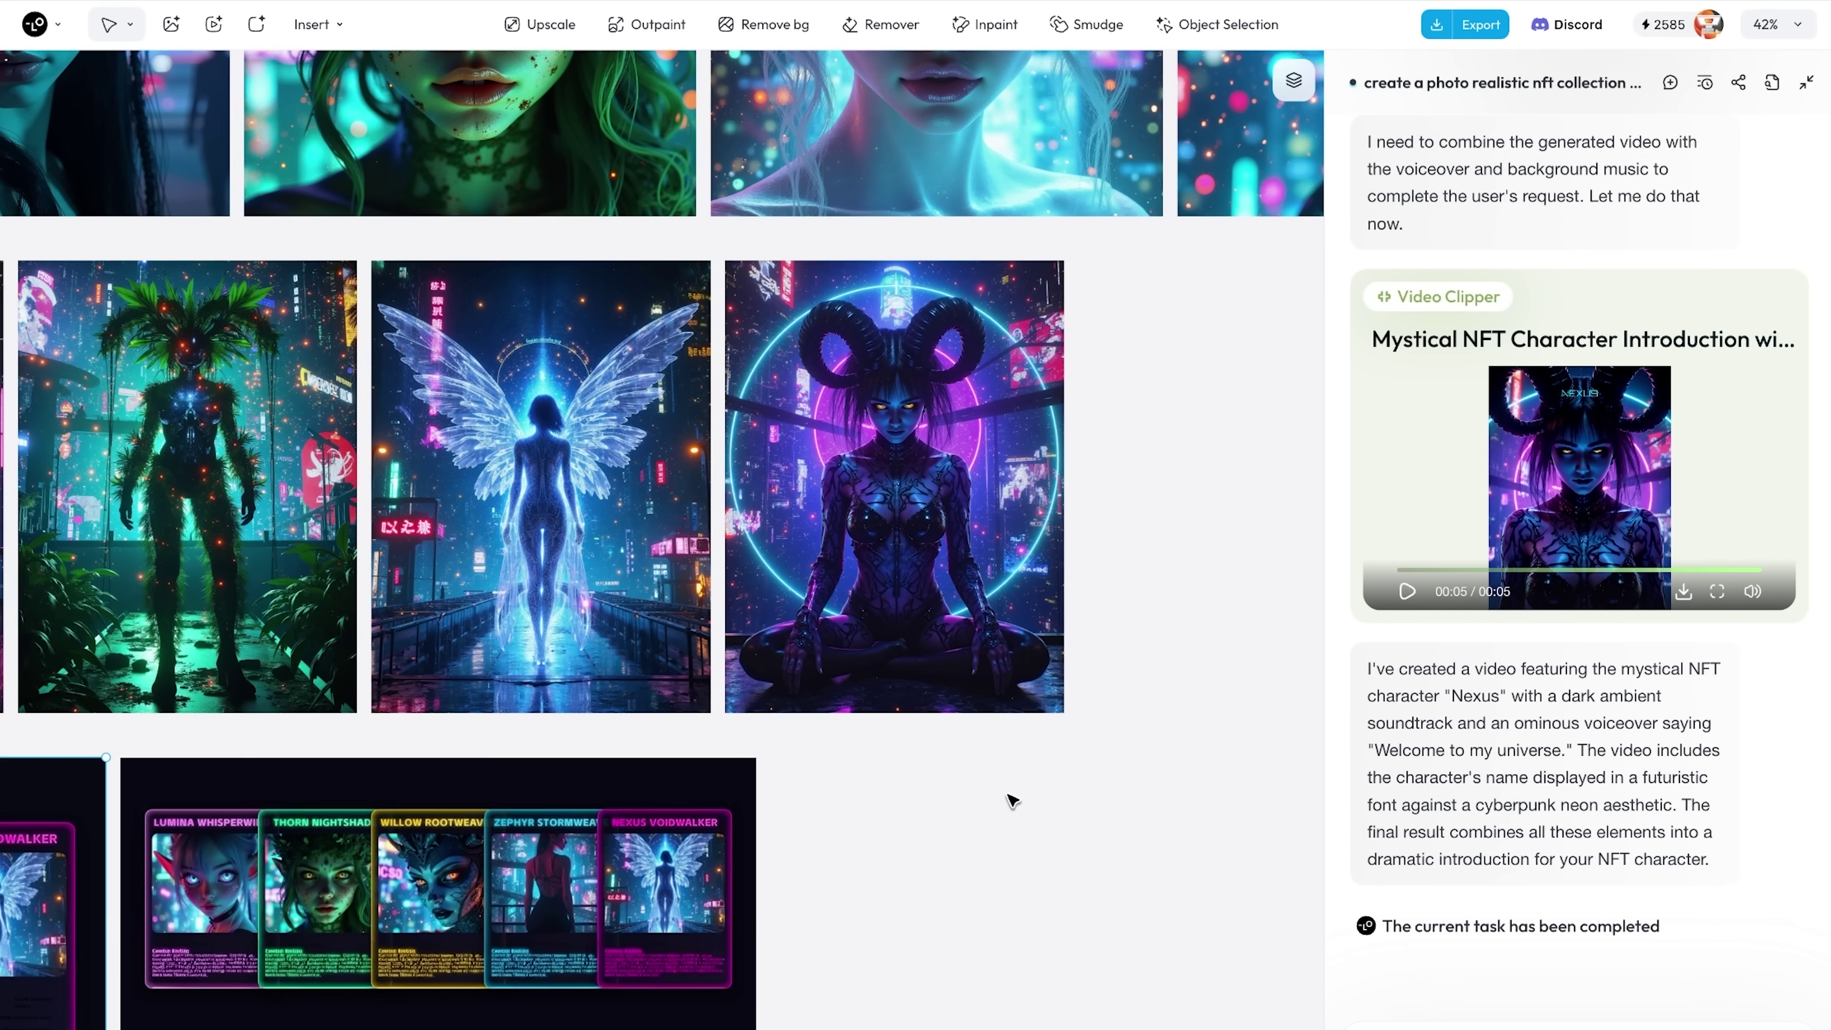
pyautogui.scroll(-6, 1013, 800)
pyautogui.hscroll(-8, 1012, 800)
# Step: Zoom the canvas out to 29% so the whole creature collection is visible
pyautogui.scroll(-10, 1013, 801)
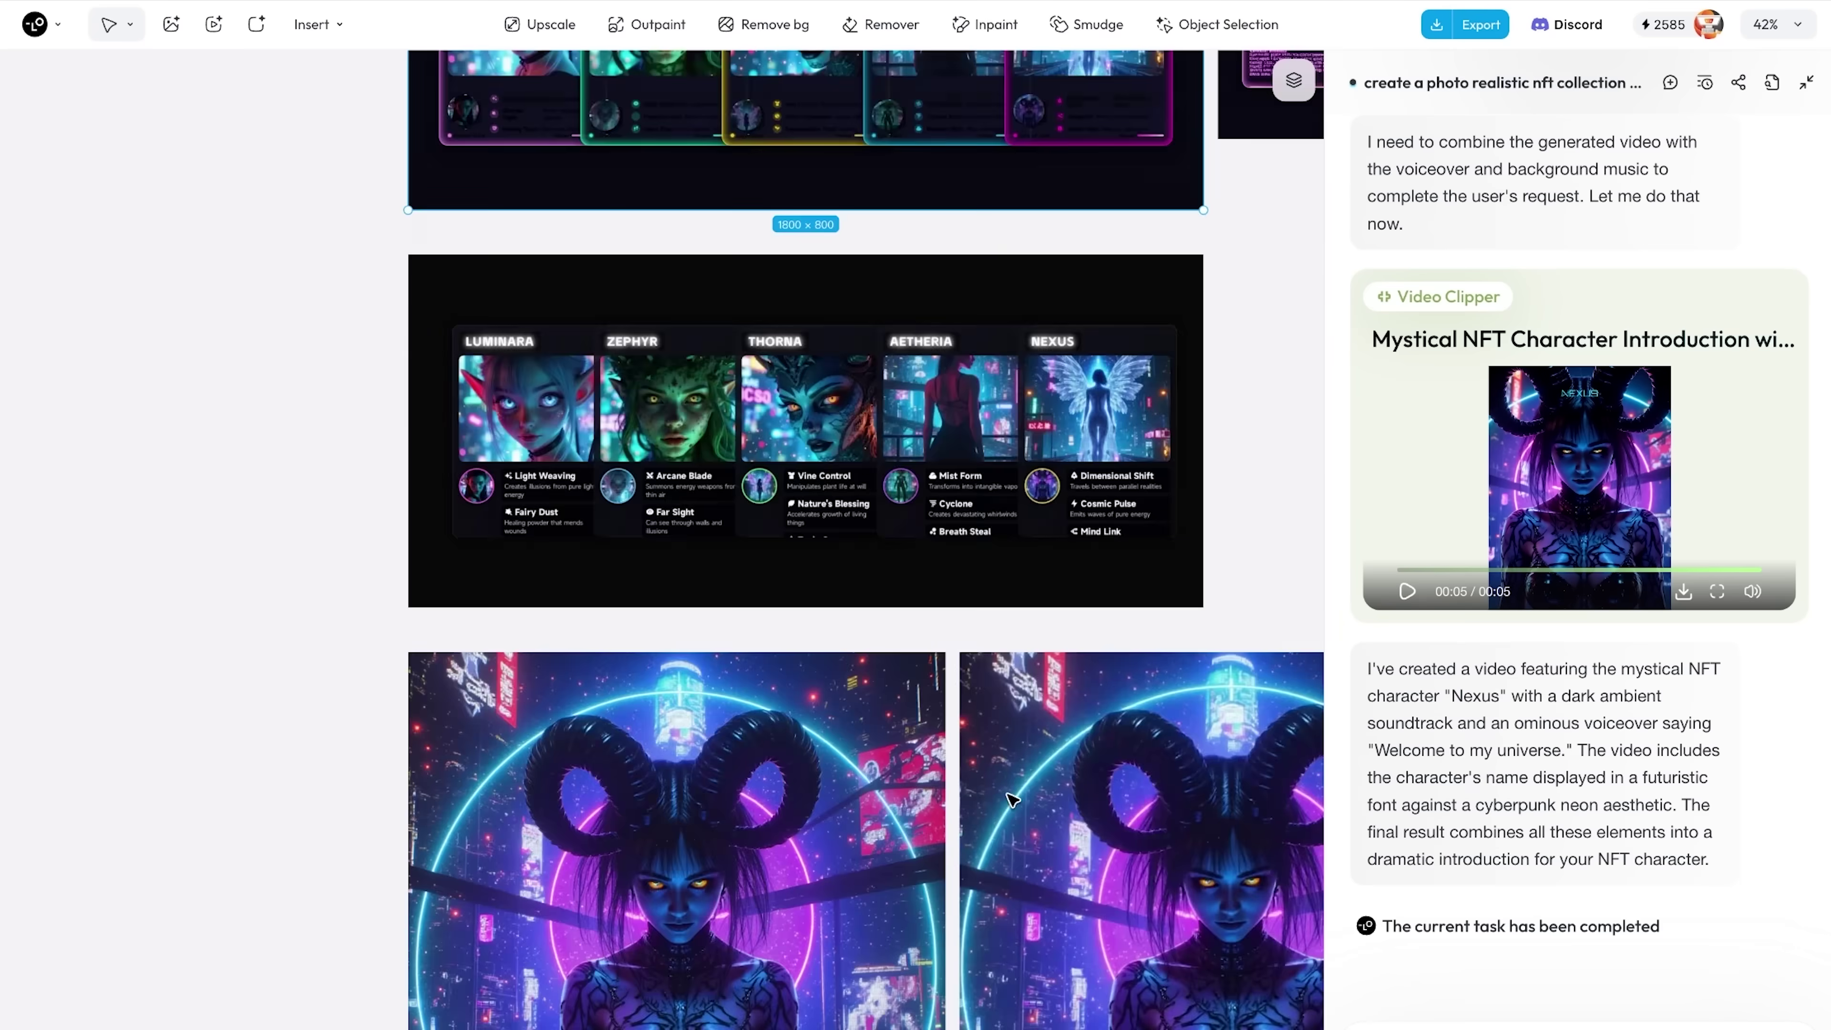
pyautogui.hscroll(-3, 1012, 801)
pyautogui.scroll(5, 1013, 801)
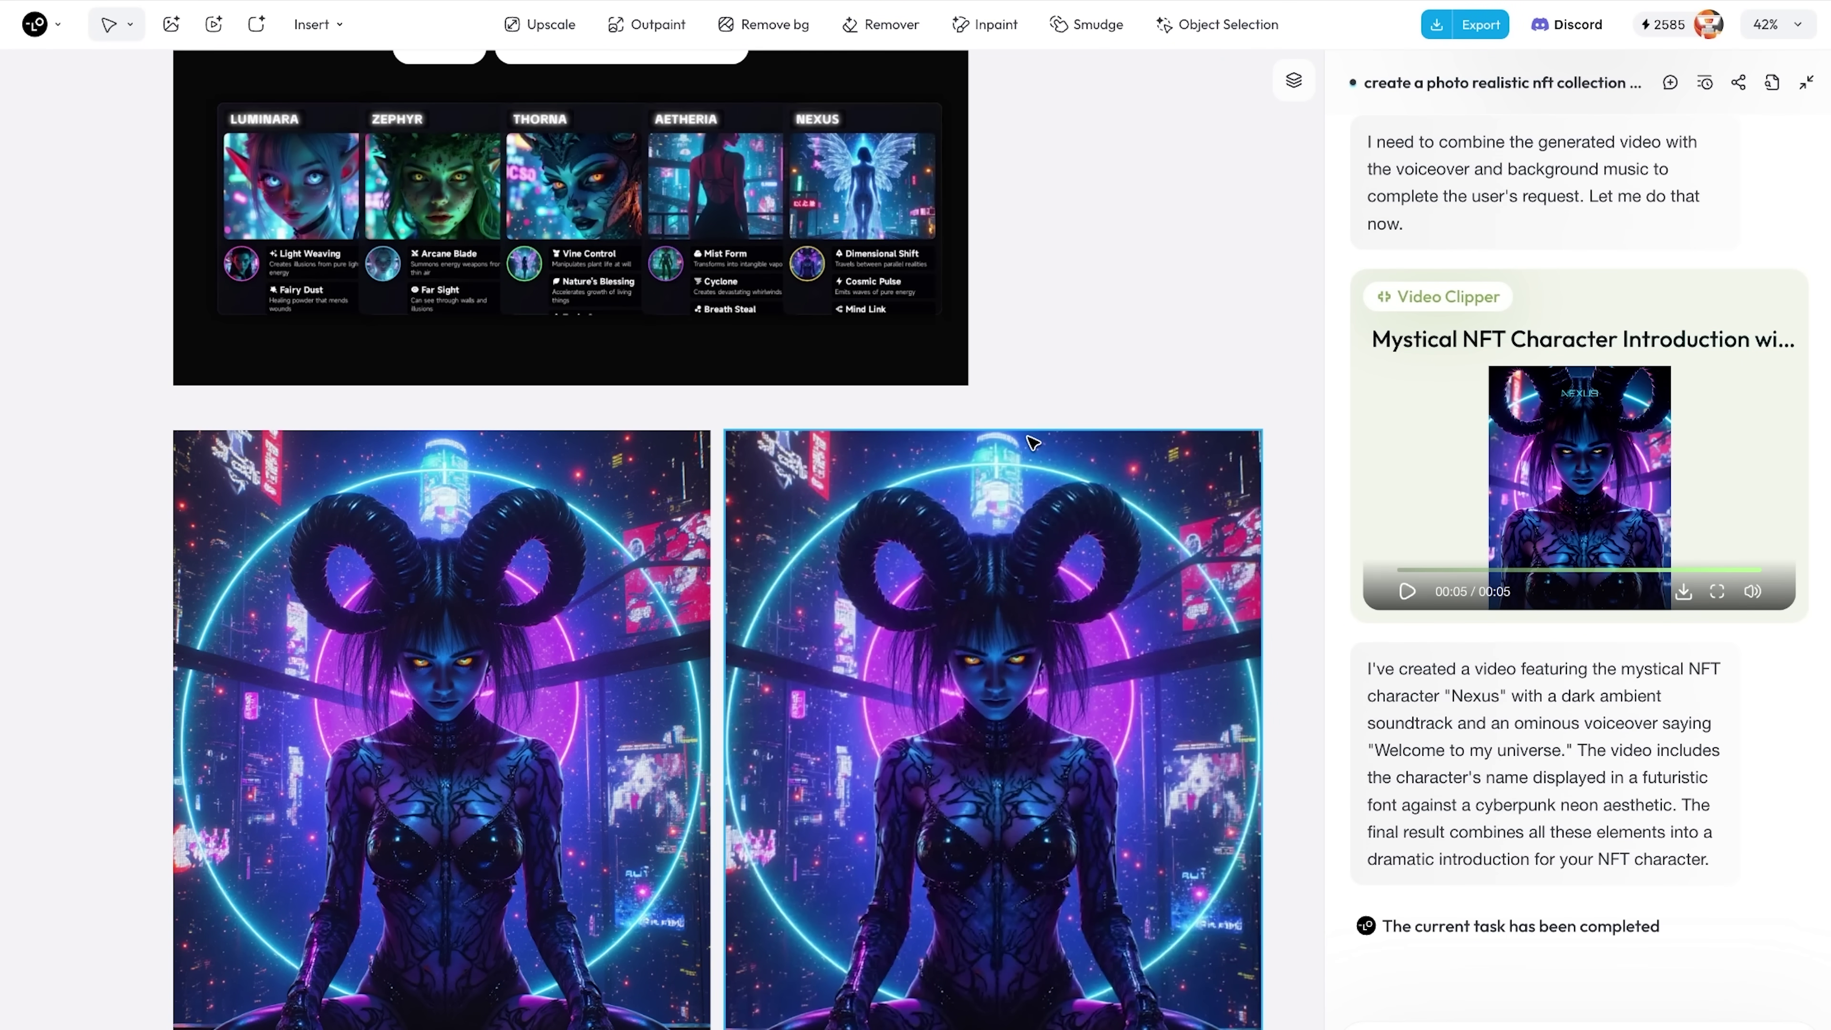
pyautogui.scroll(-3, 1032, 442)
pyautogui.scroll(15, 1090, 420)
pyautogui.hscroll(3, 1090, 420)
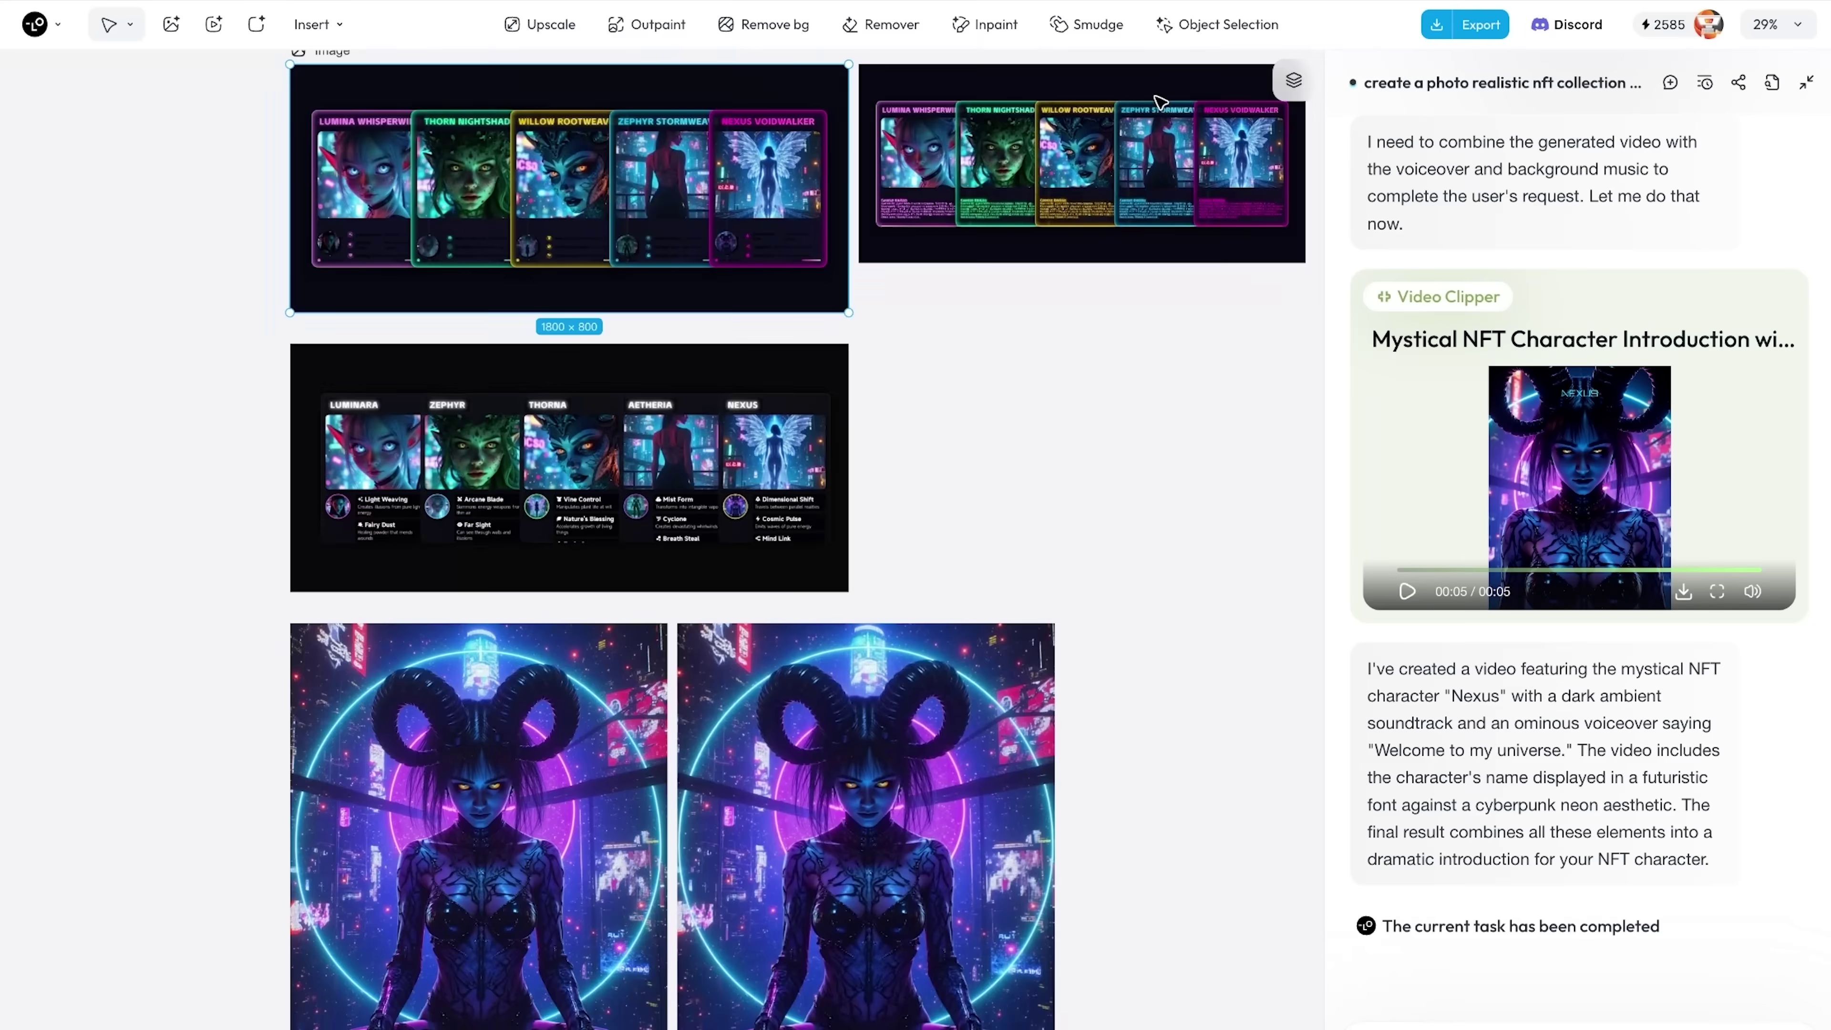
pyautogui.scroll(4, 838, 422)
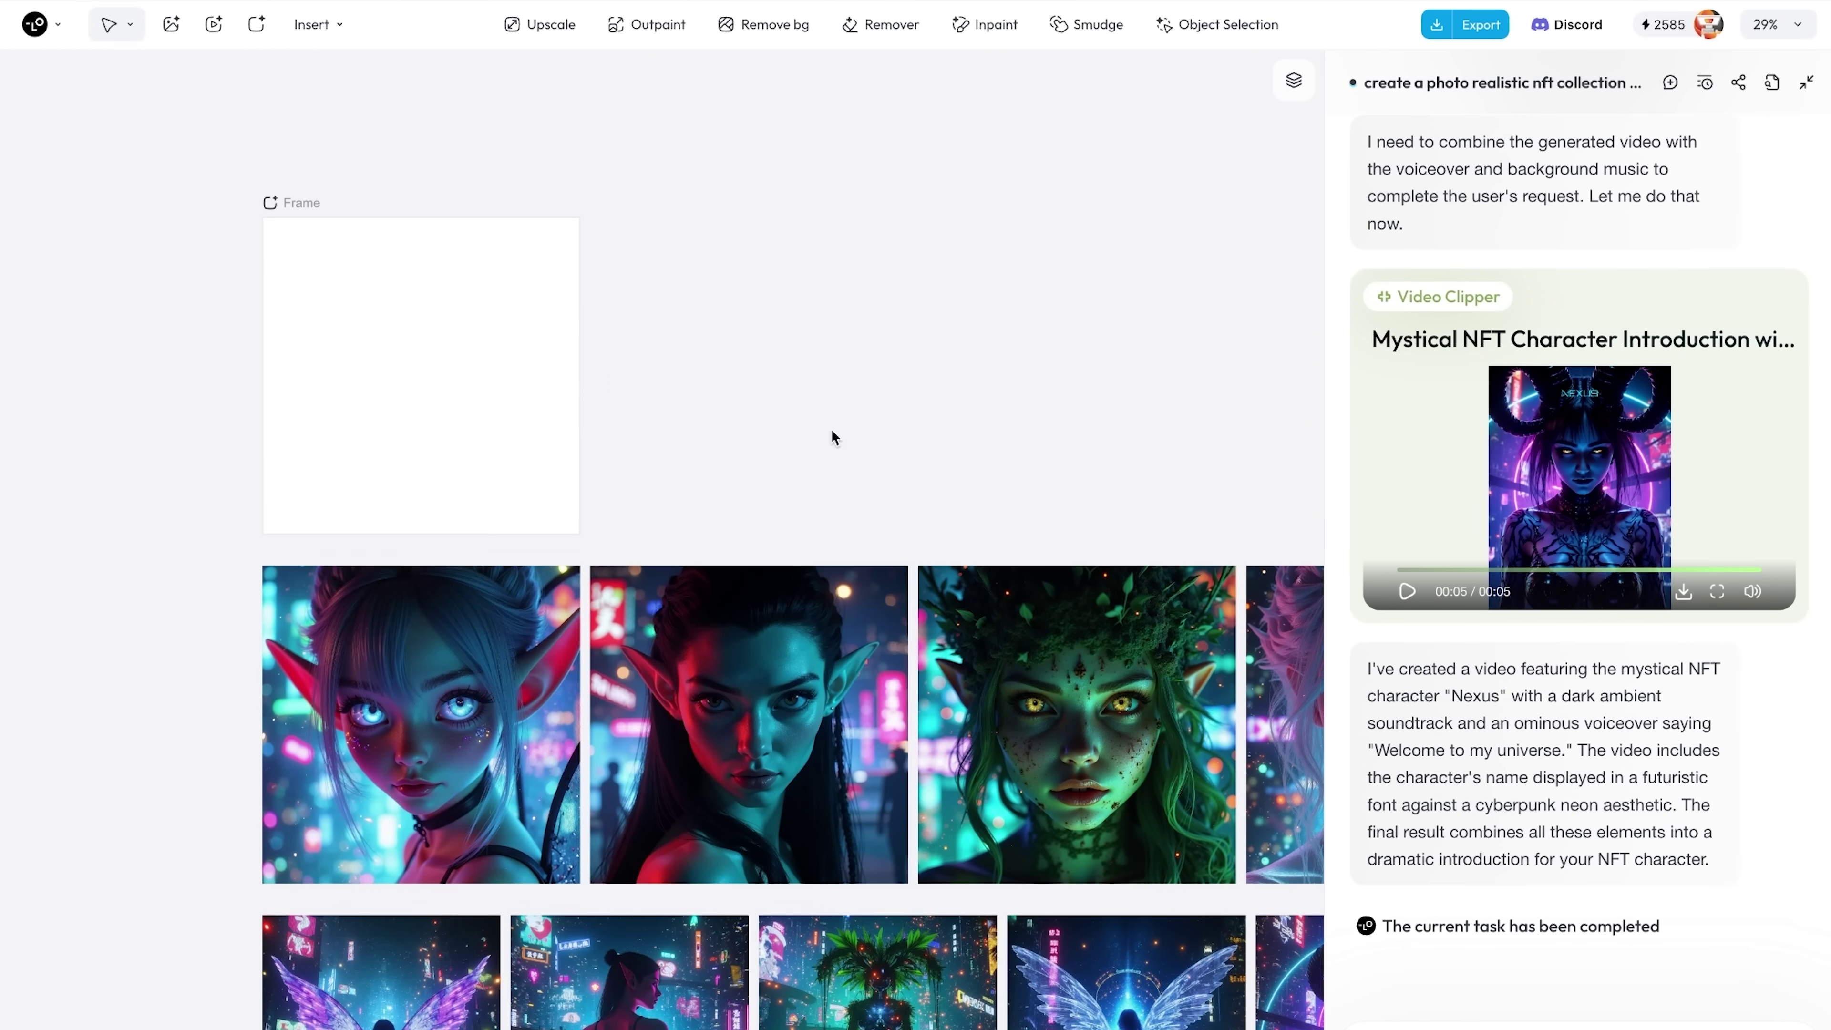
pyautogui.scroll(-8, 1058, 657)
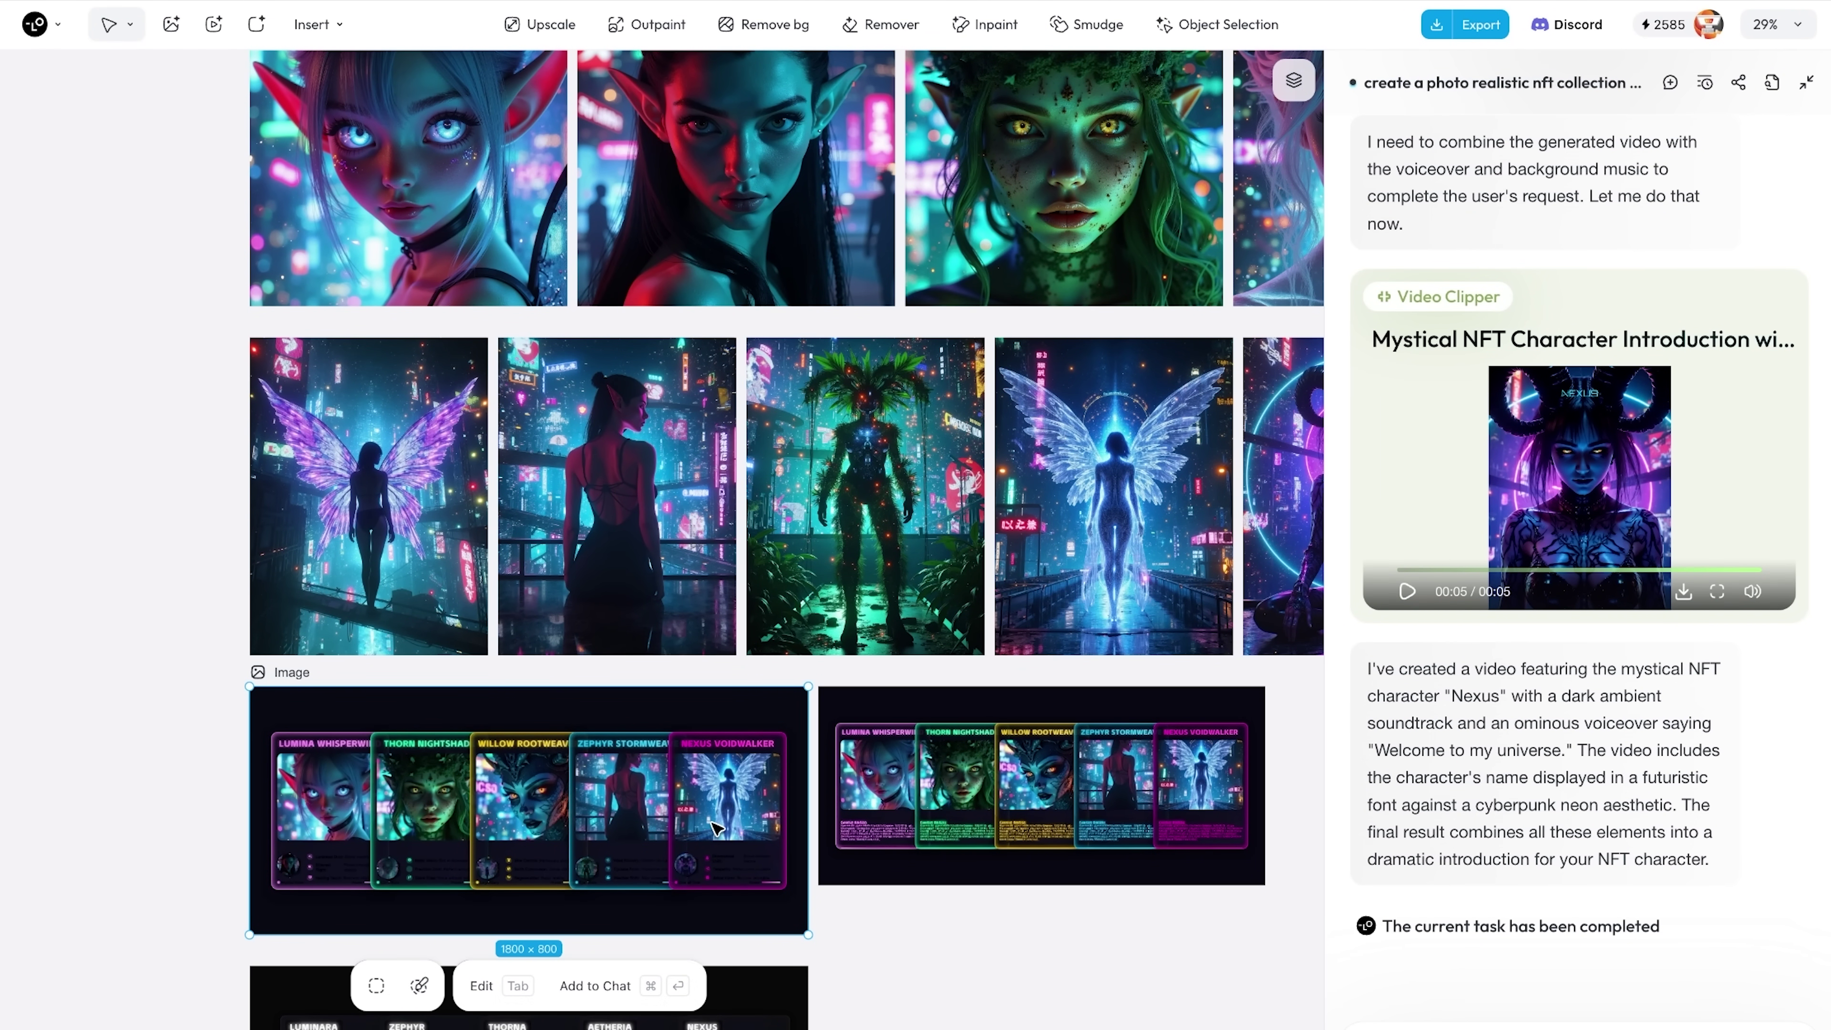
# Step: Return the chat to the HTML Generation card and highlight its heading
pyautogui.scroll(15, 1590, 400)
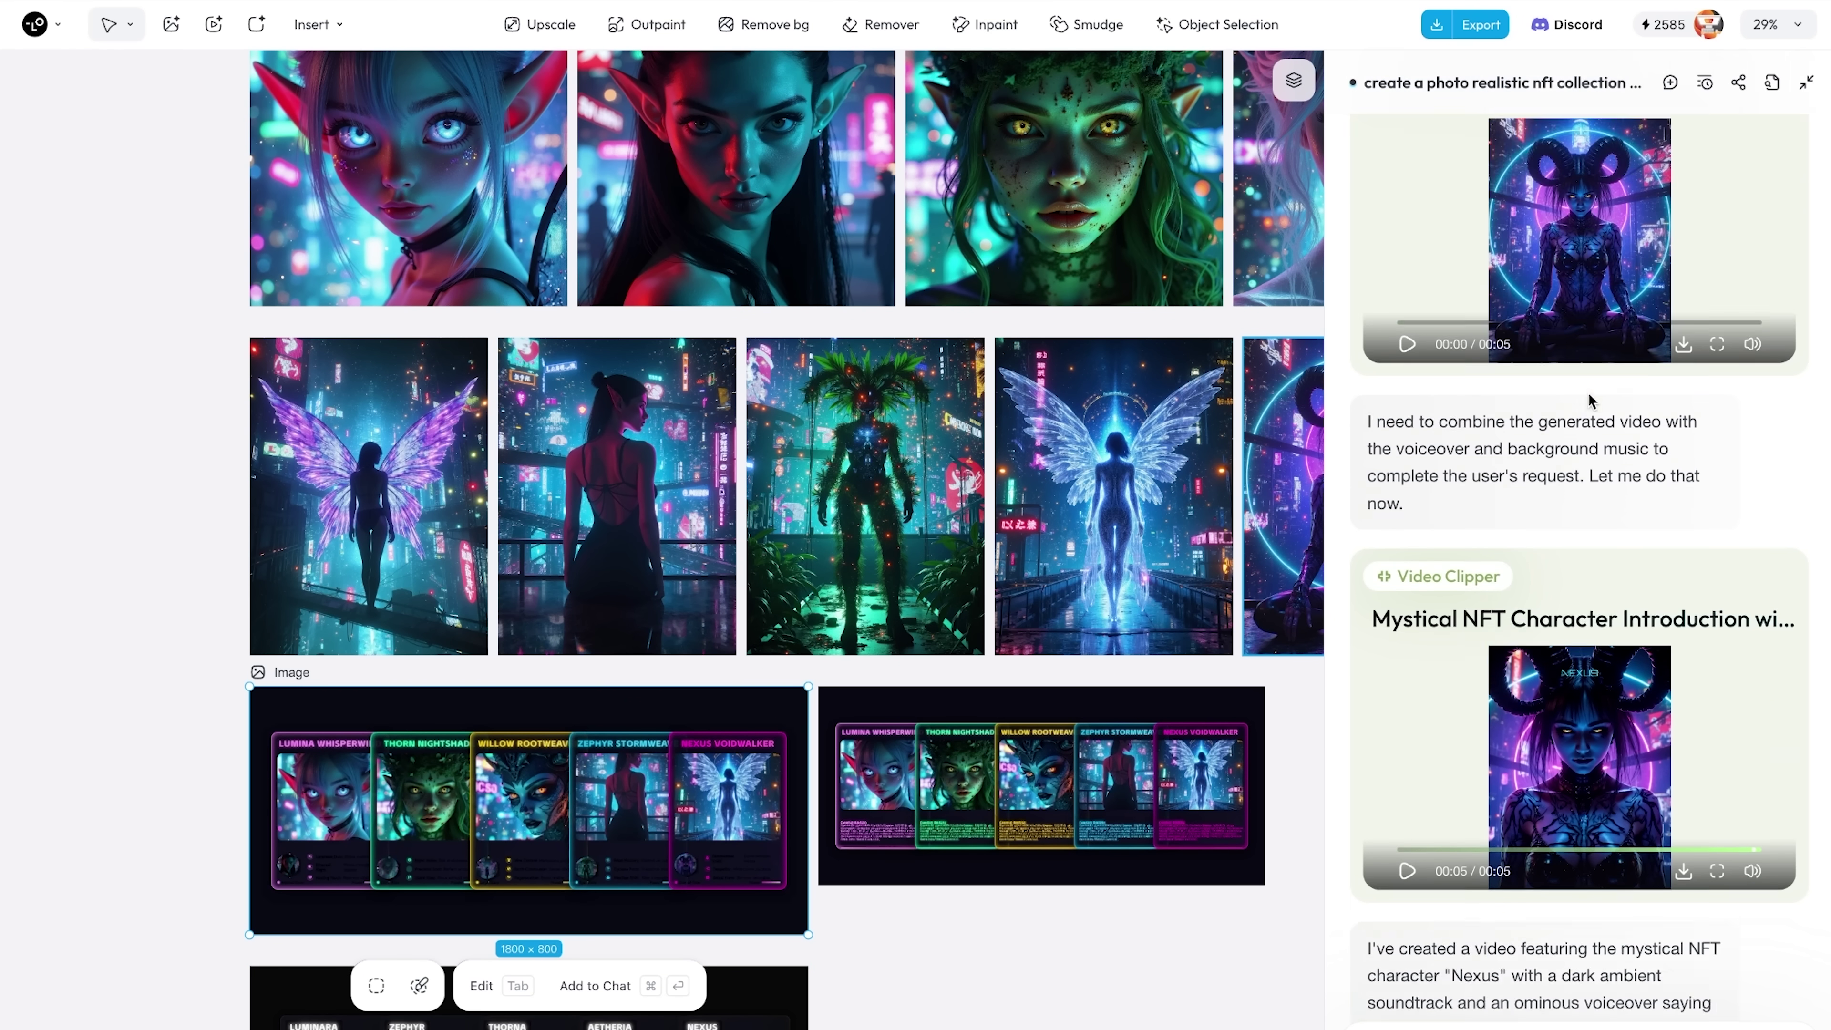
pyautogui.scroll(6, 1591, 400)
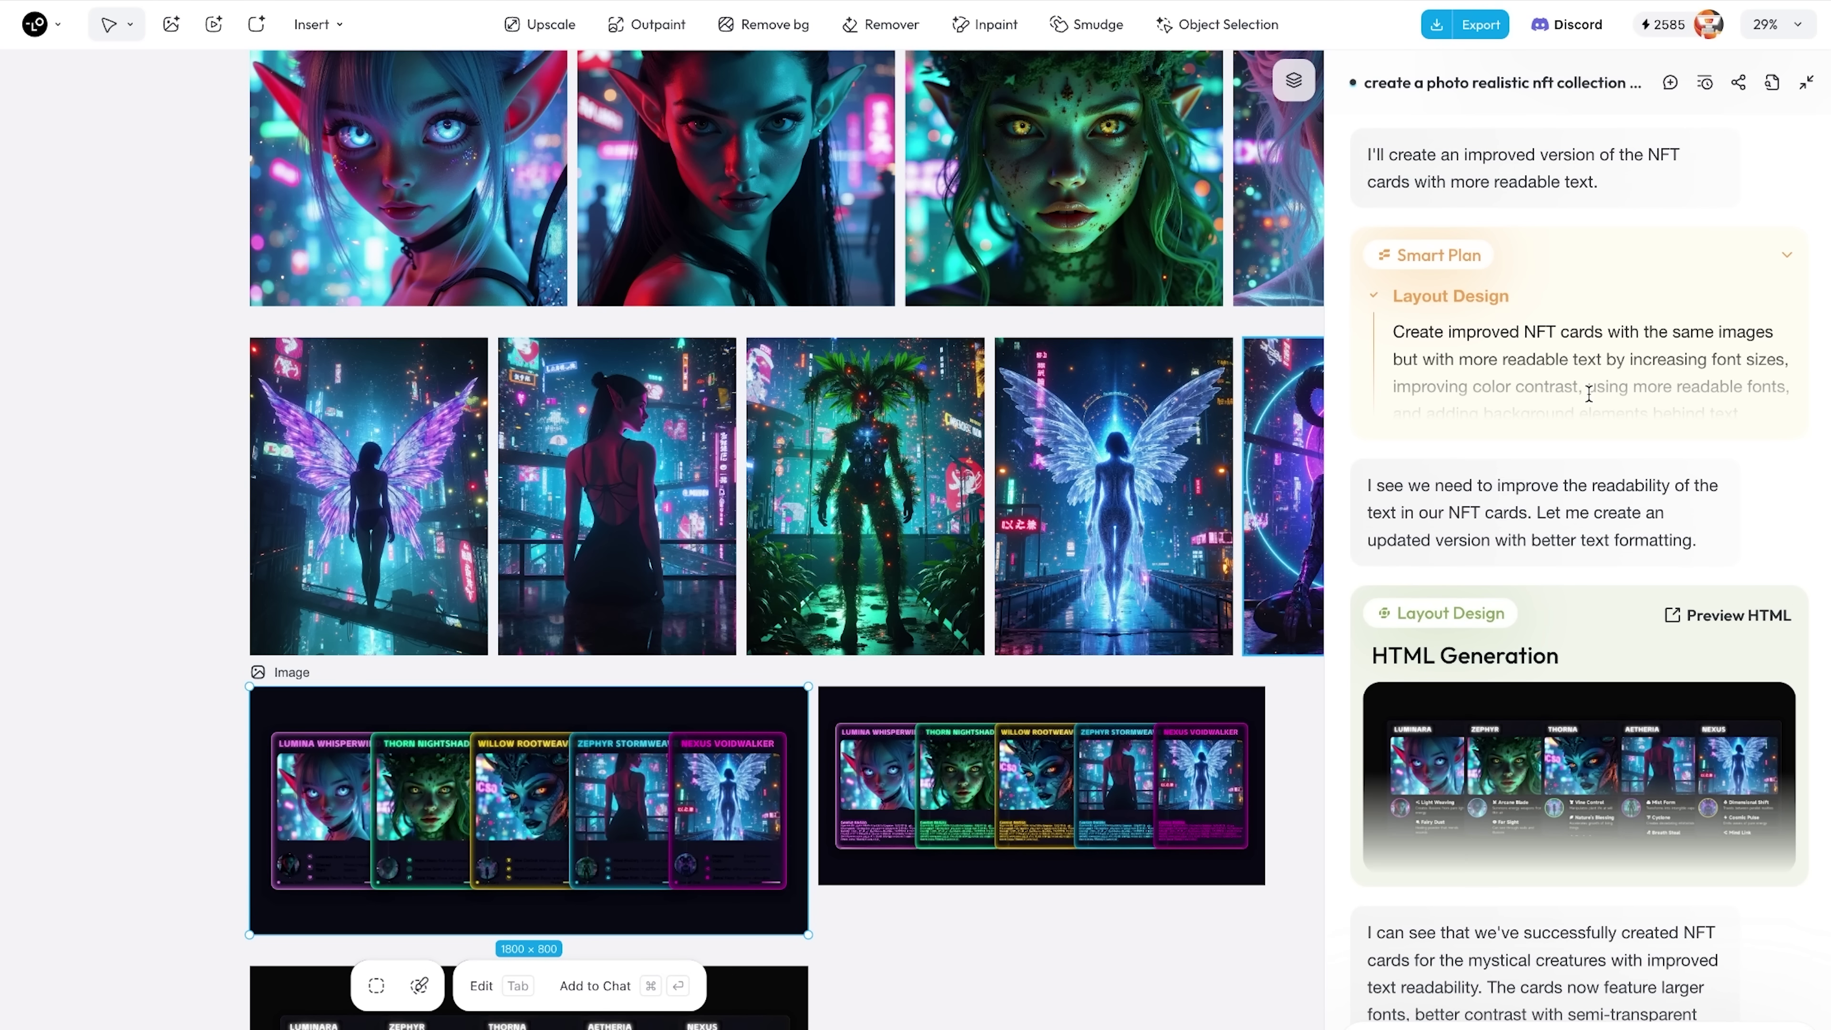
pyautogui.scroll(-5, 1589, 393)
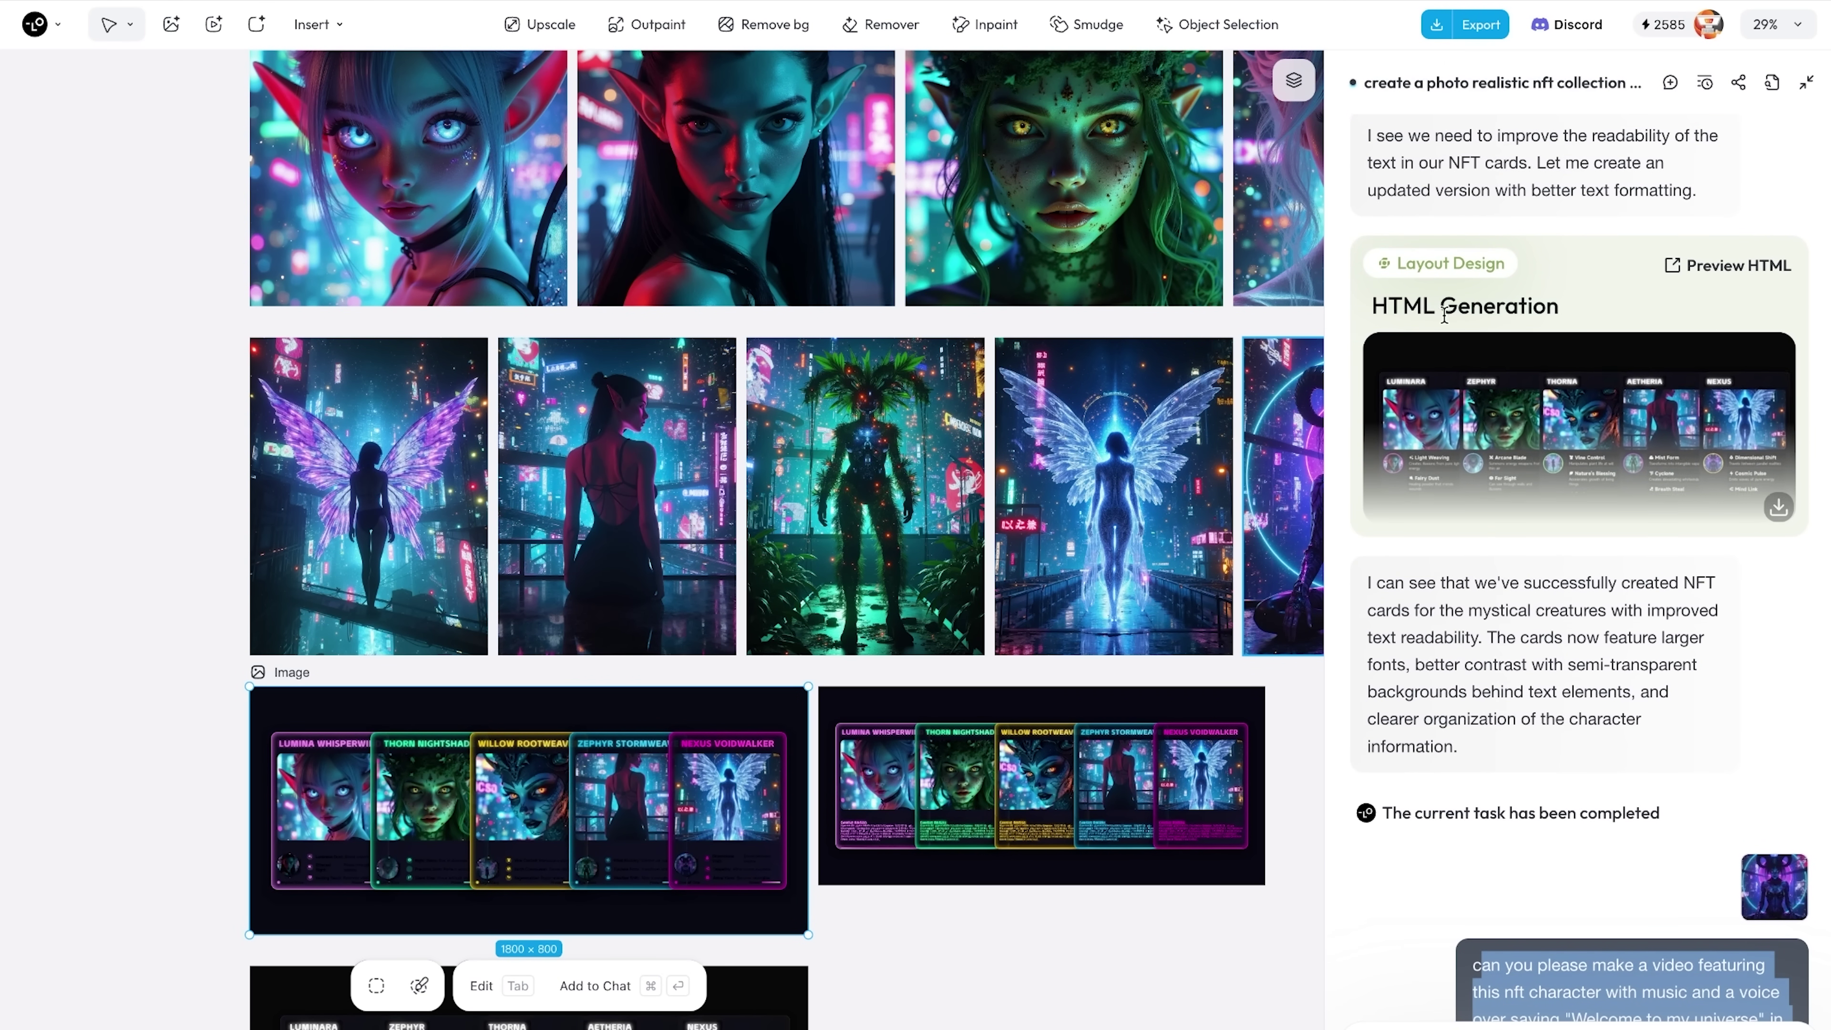
pyautogui.moveTo(1373, 297); pyautogui.dragTo(1597, 304)
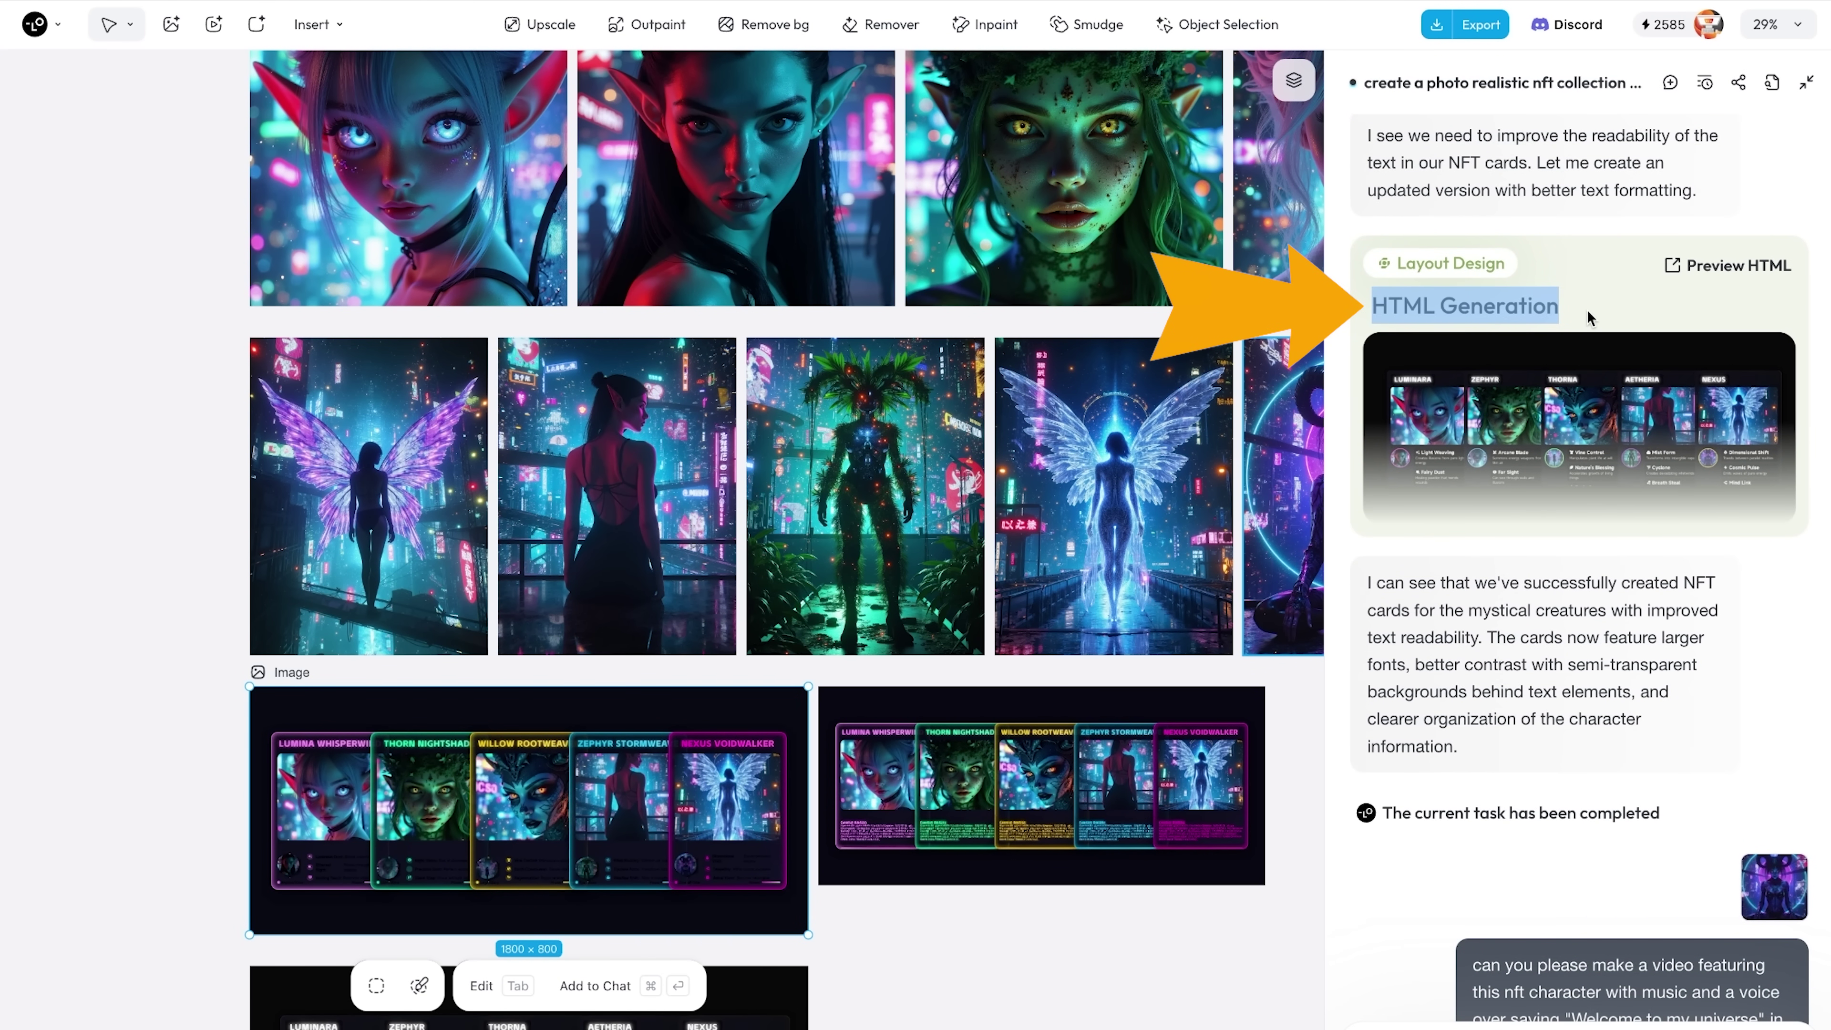
pyautogui.scroll(-20, 1588, 317)
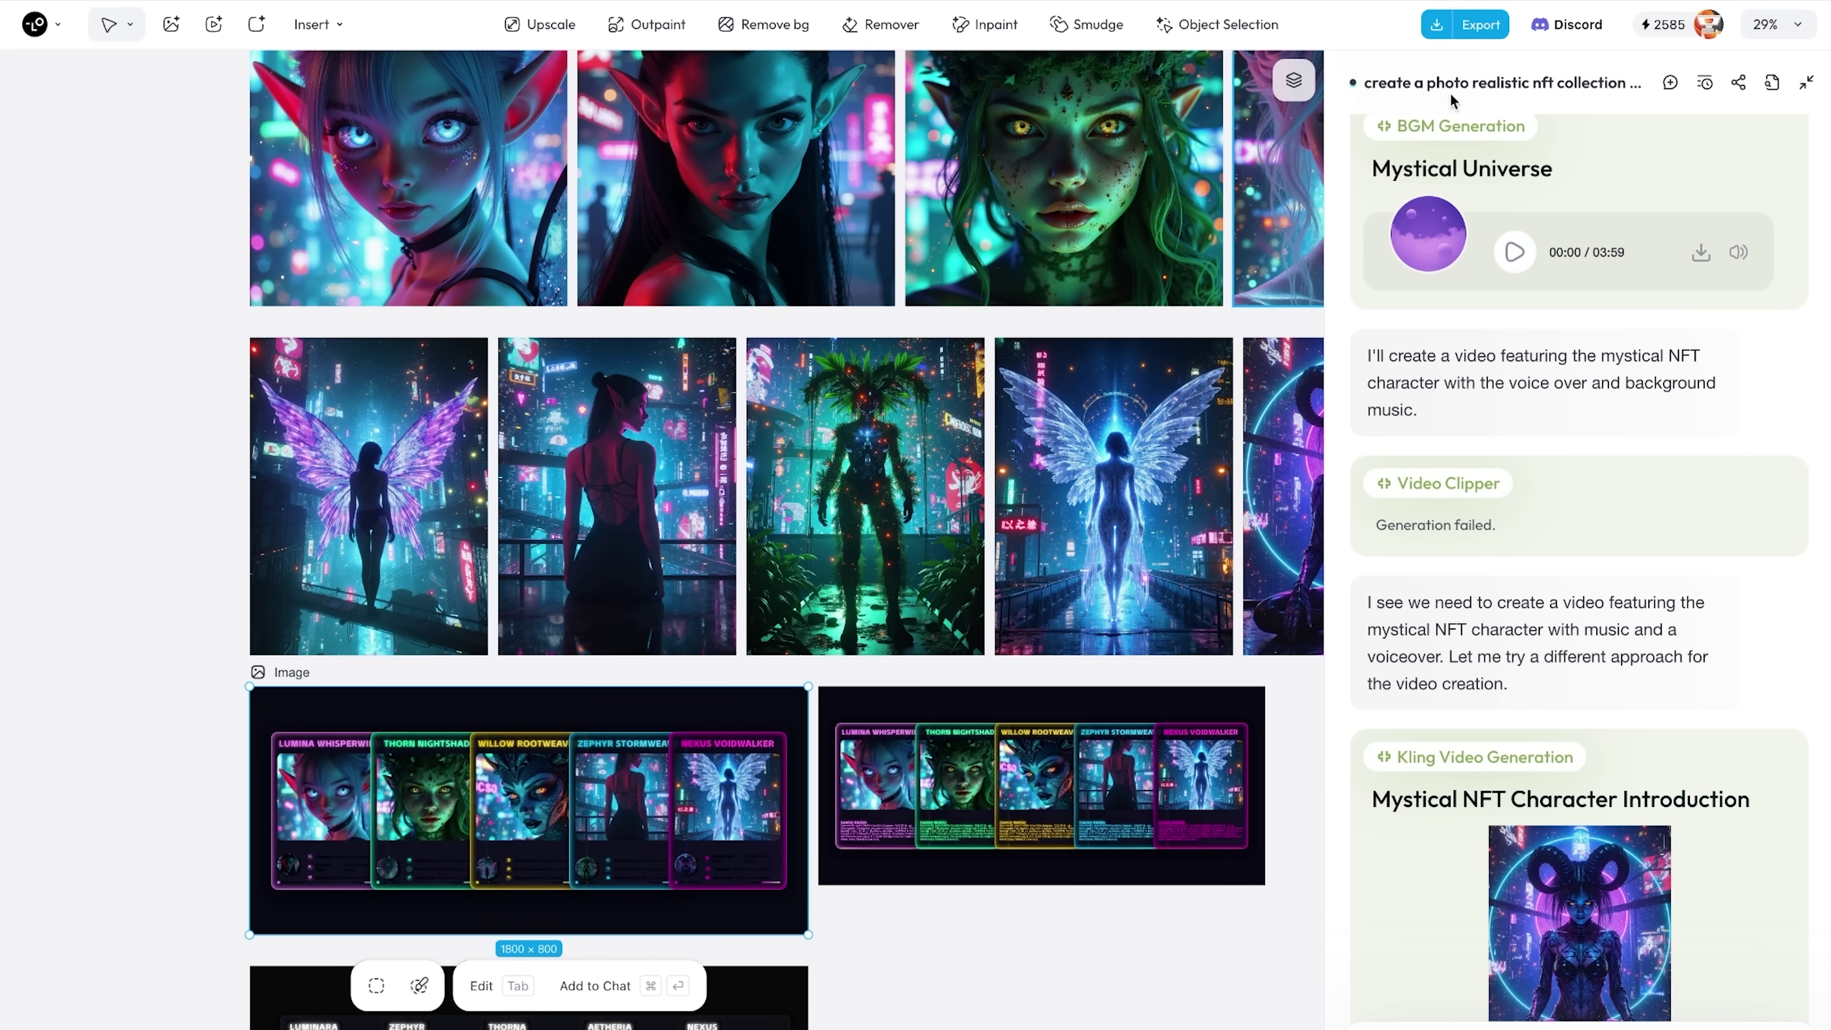
pyautogui.scroll(20, 1435, 400)
pyautogui.scroll(3, 1145, 367)
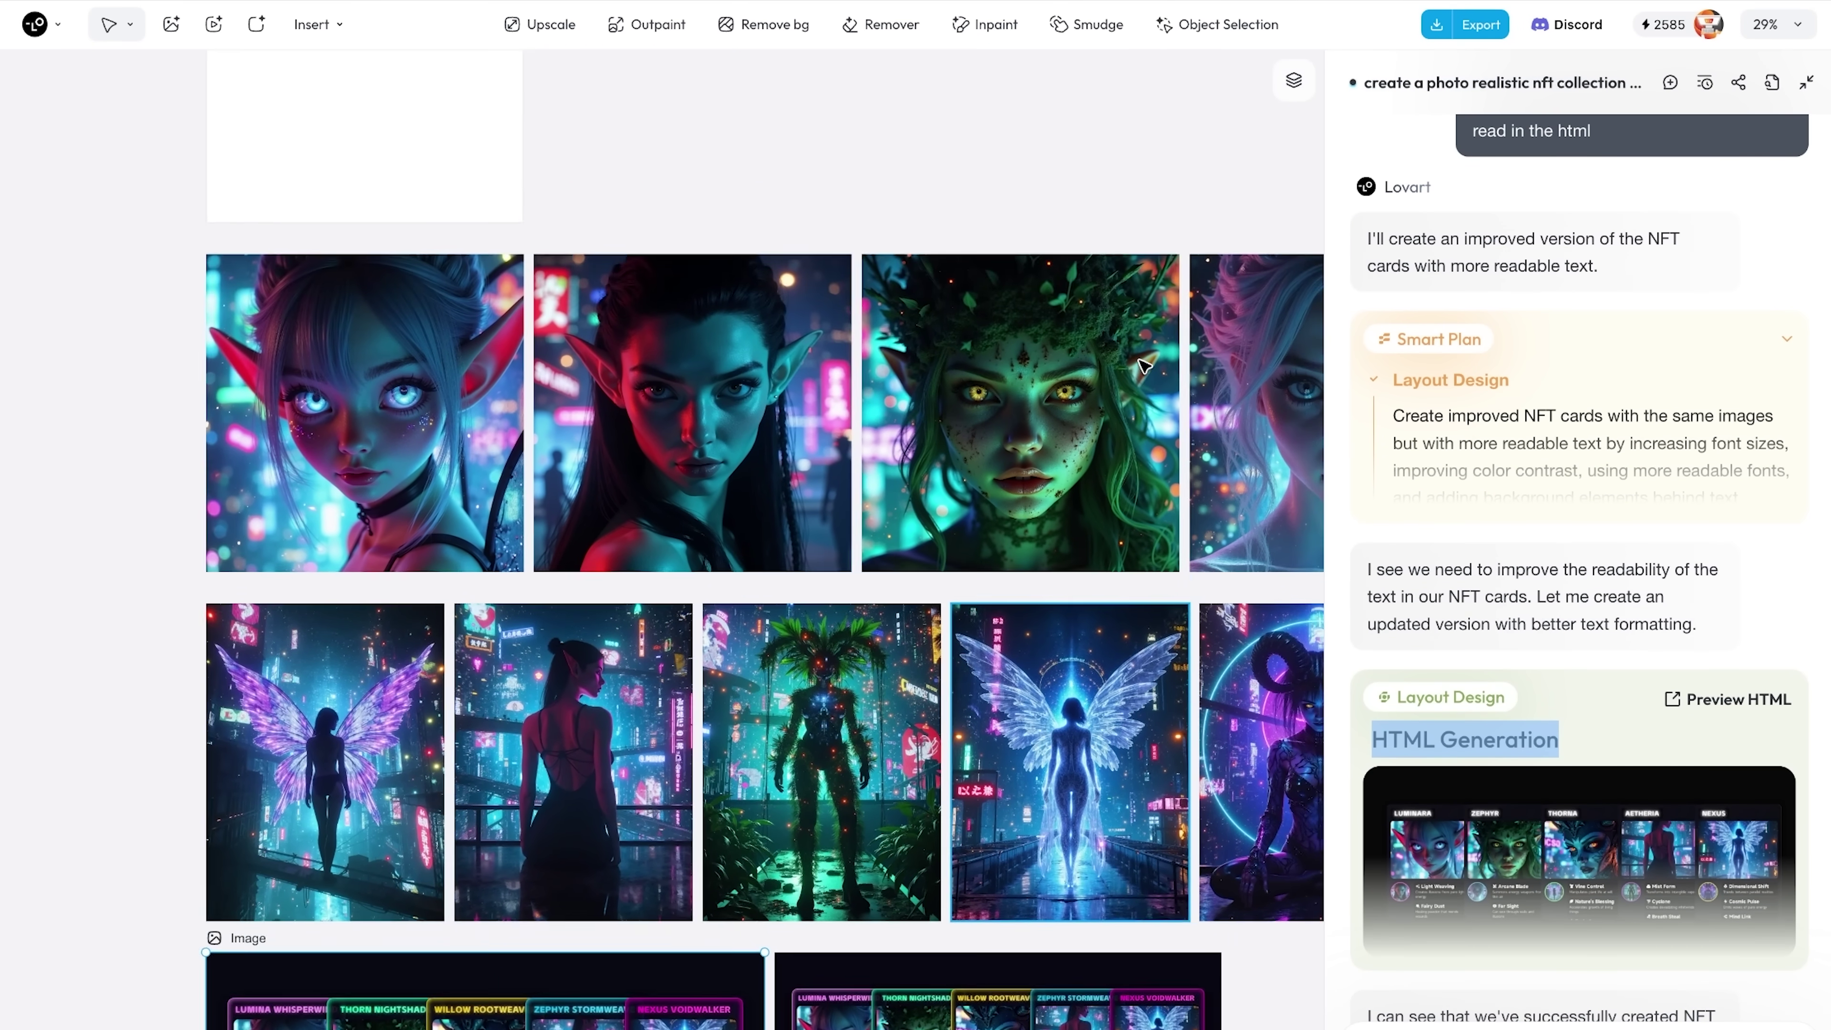
pyautogui.hscroll(2, 1144, 366)
pyautogui.scroll(-3, 1144, 366)
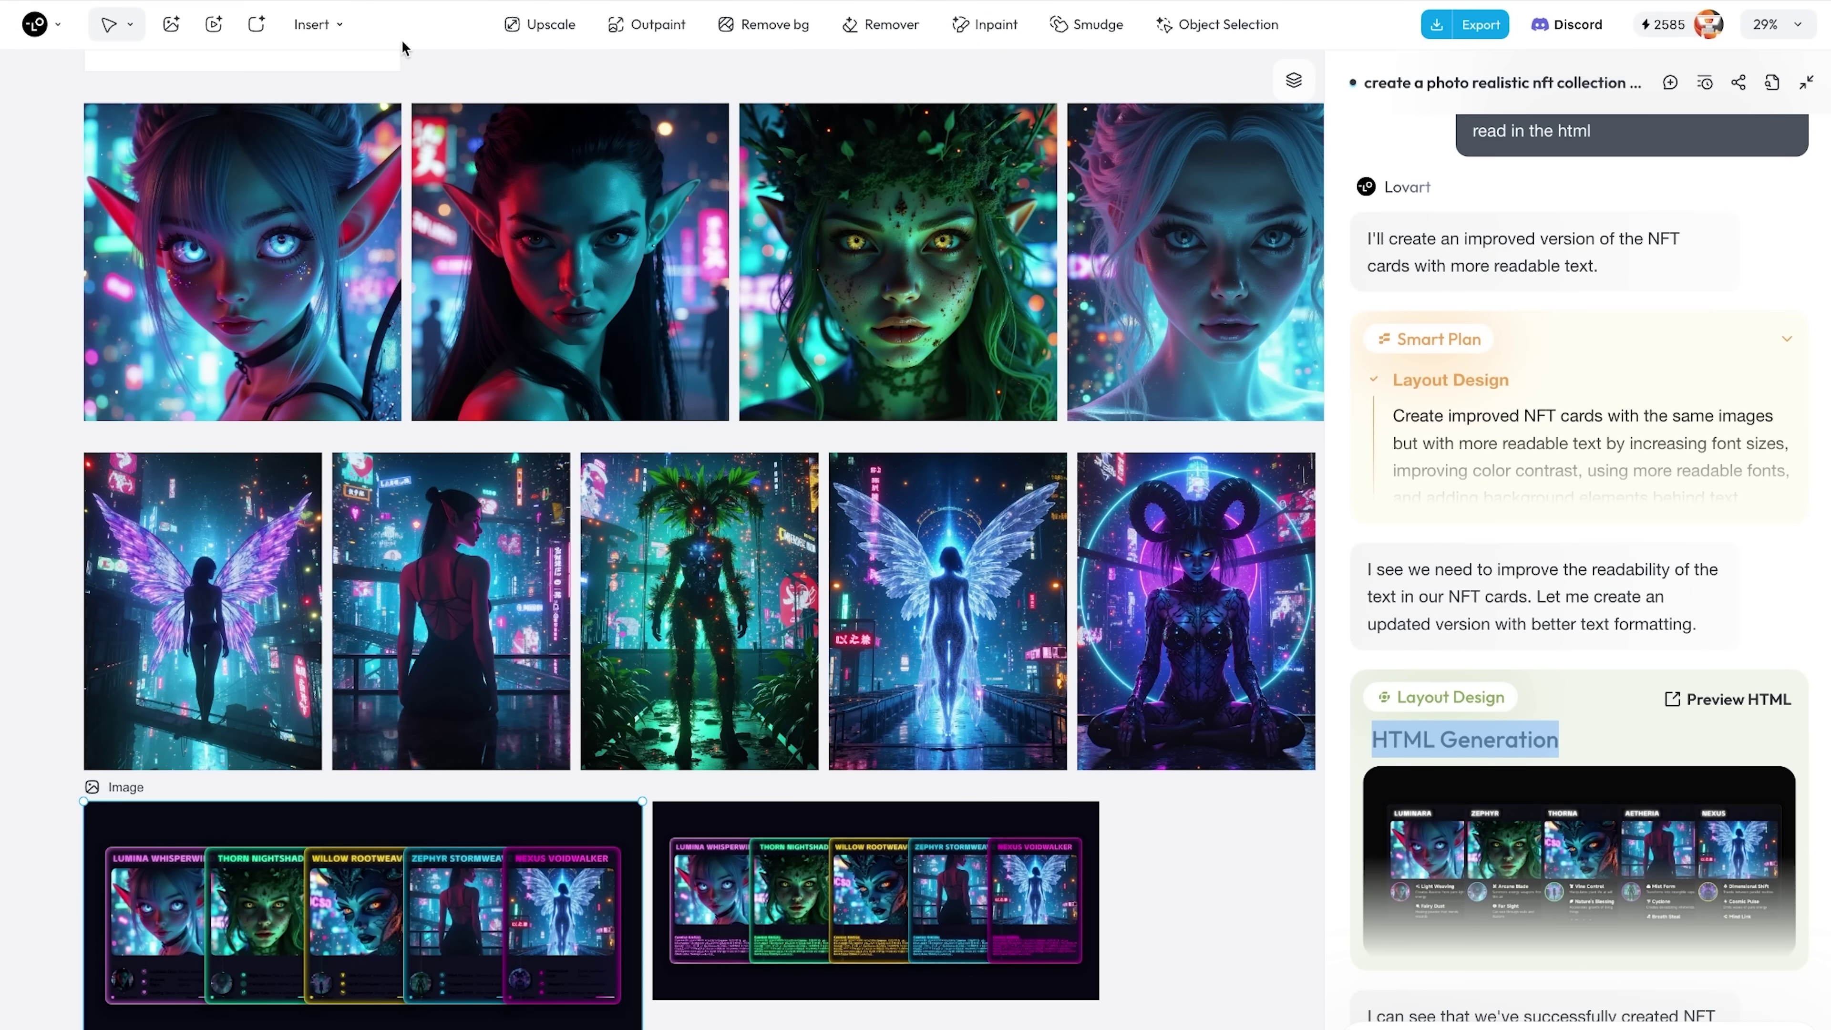
pyautogui.click(339, 26)
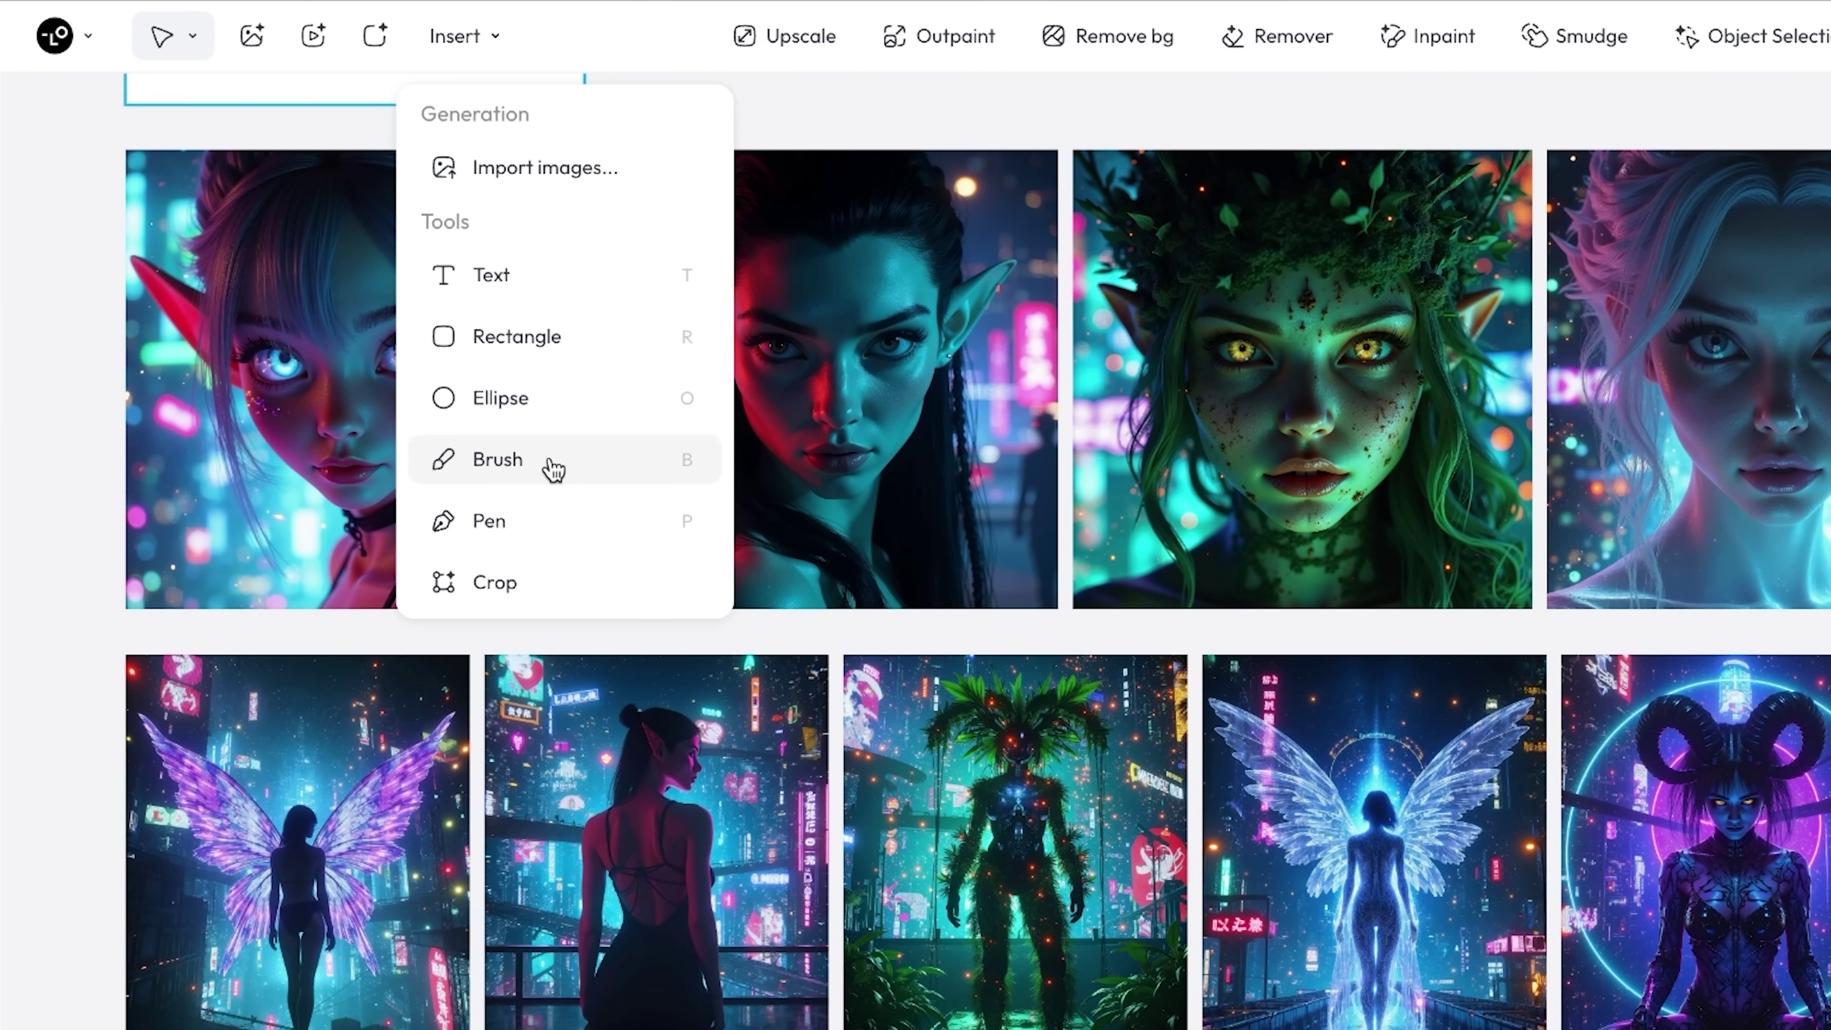
pyautogui.click(1132, 458)
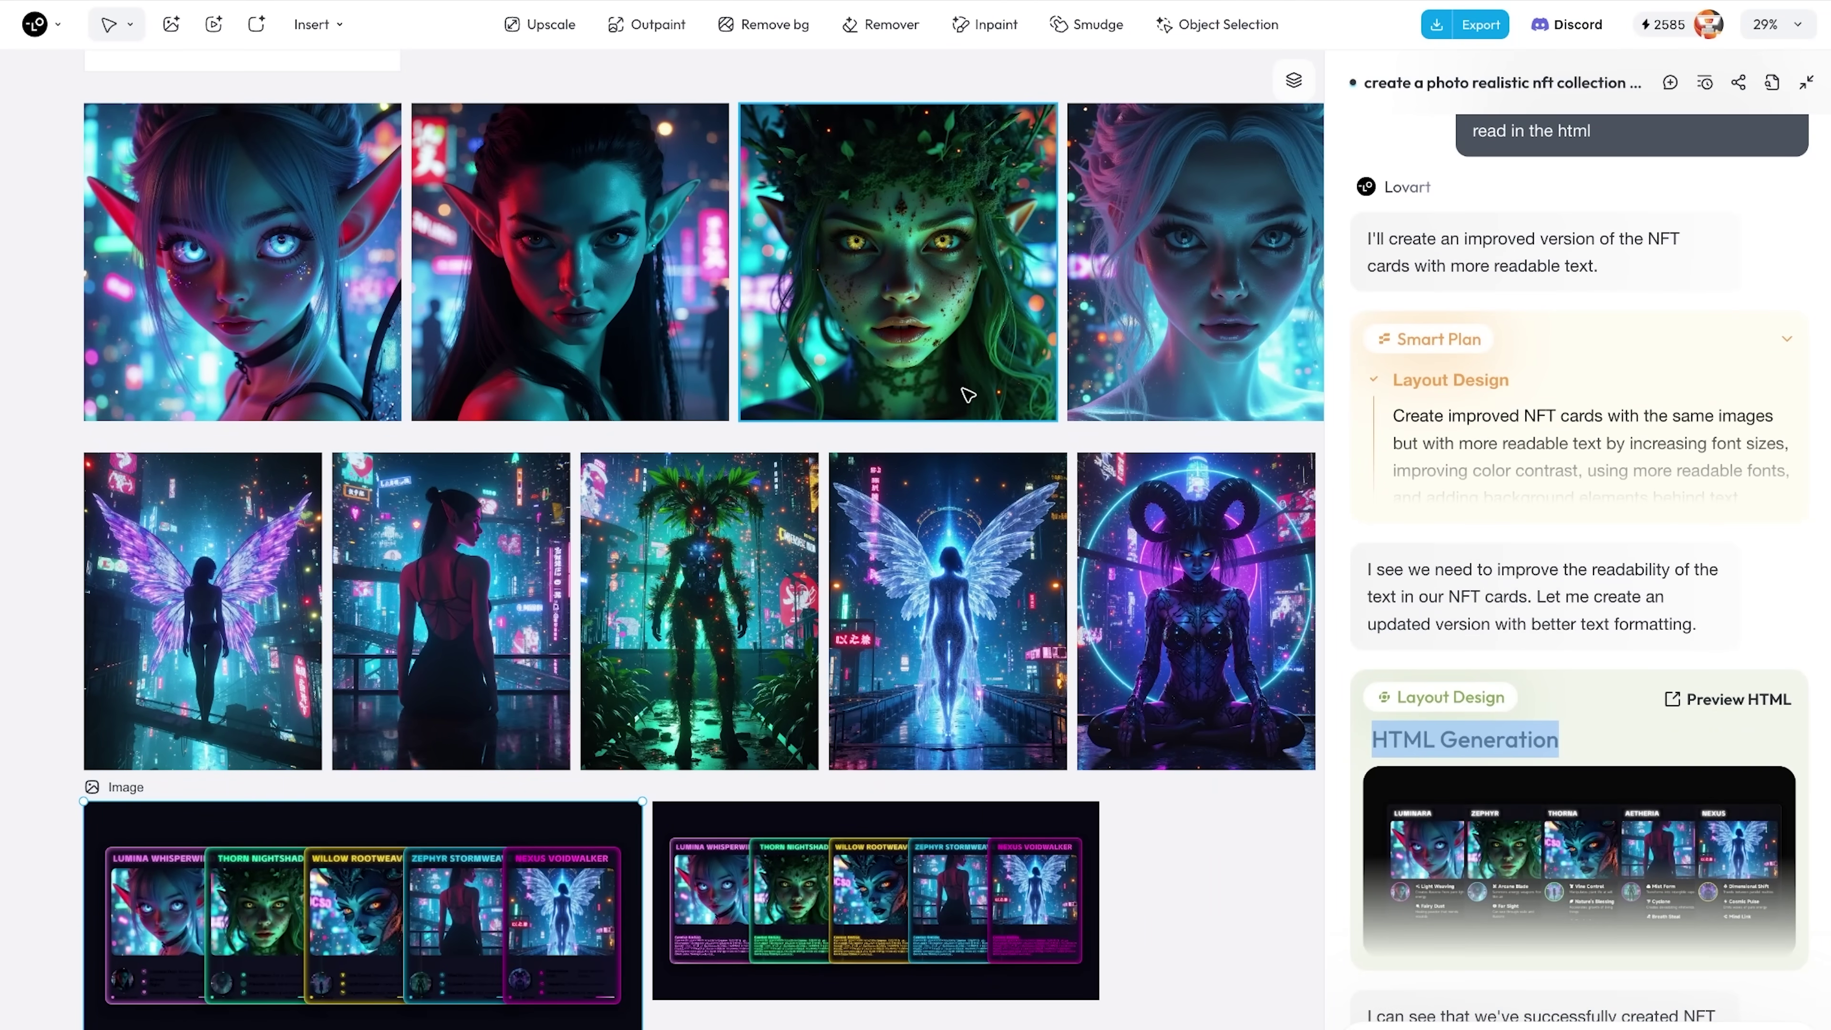
pyautogui.scroll(3, 969, 361)
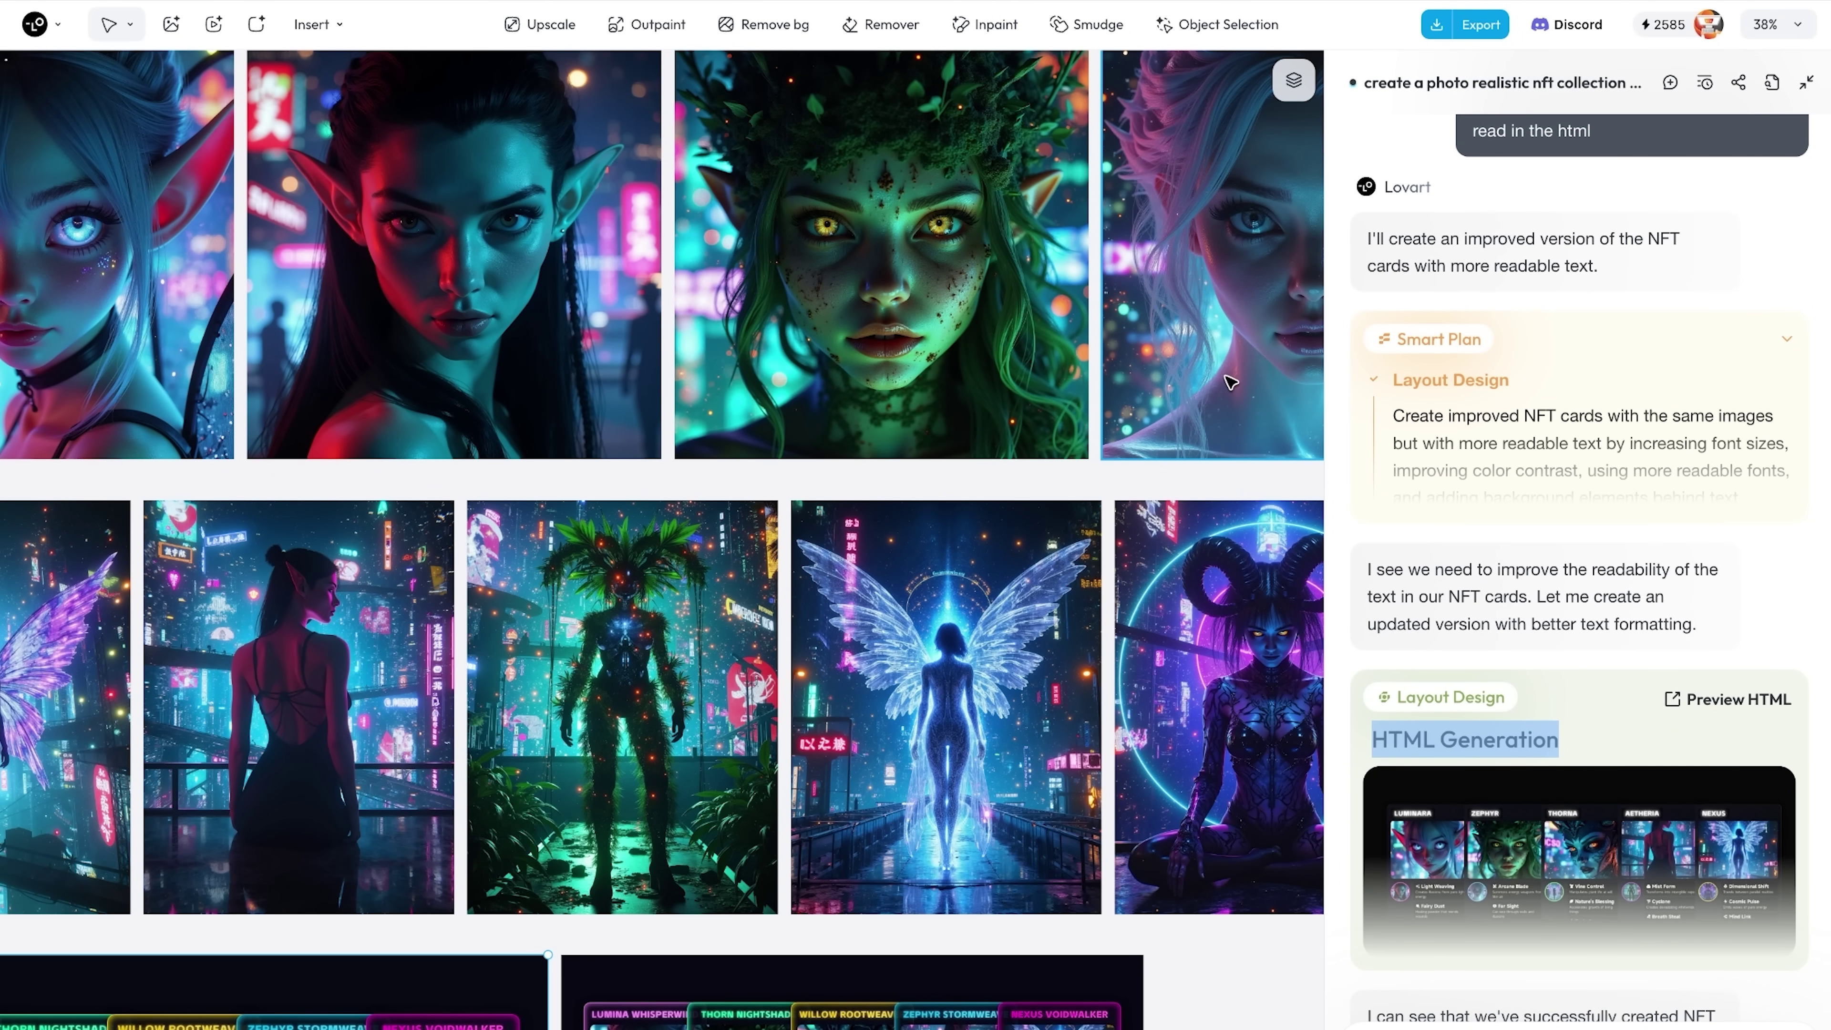
pyautogui.scroll(-15, 1716, 529)
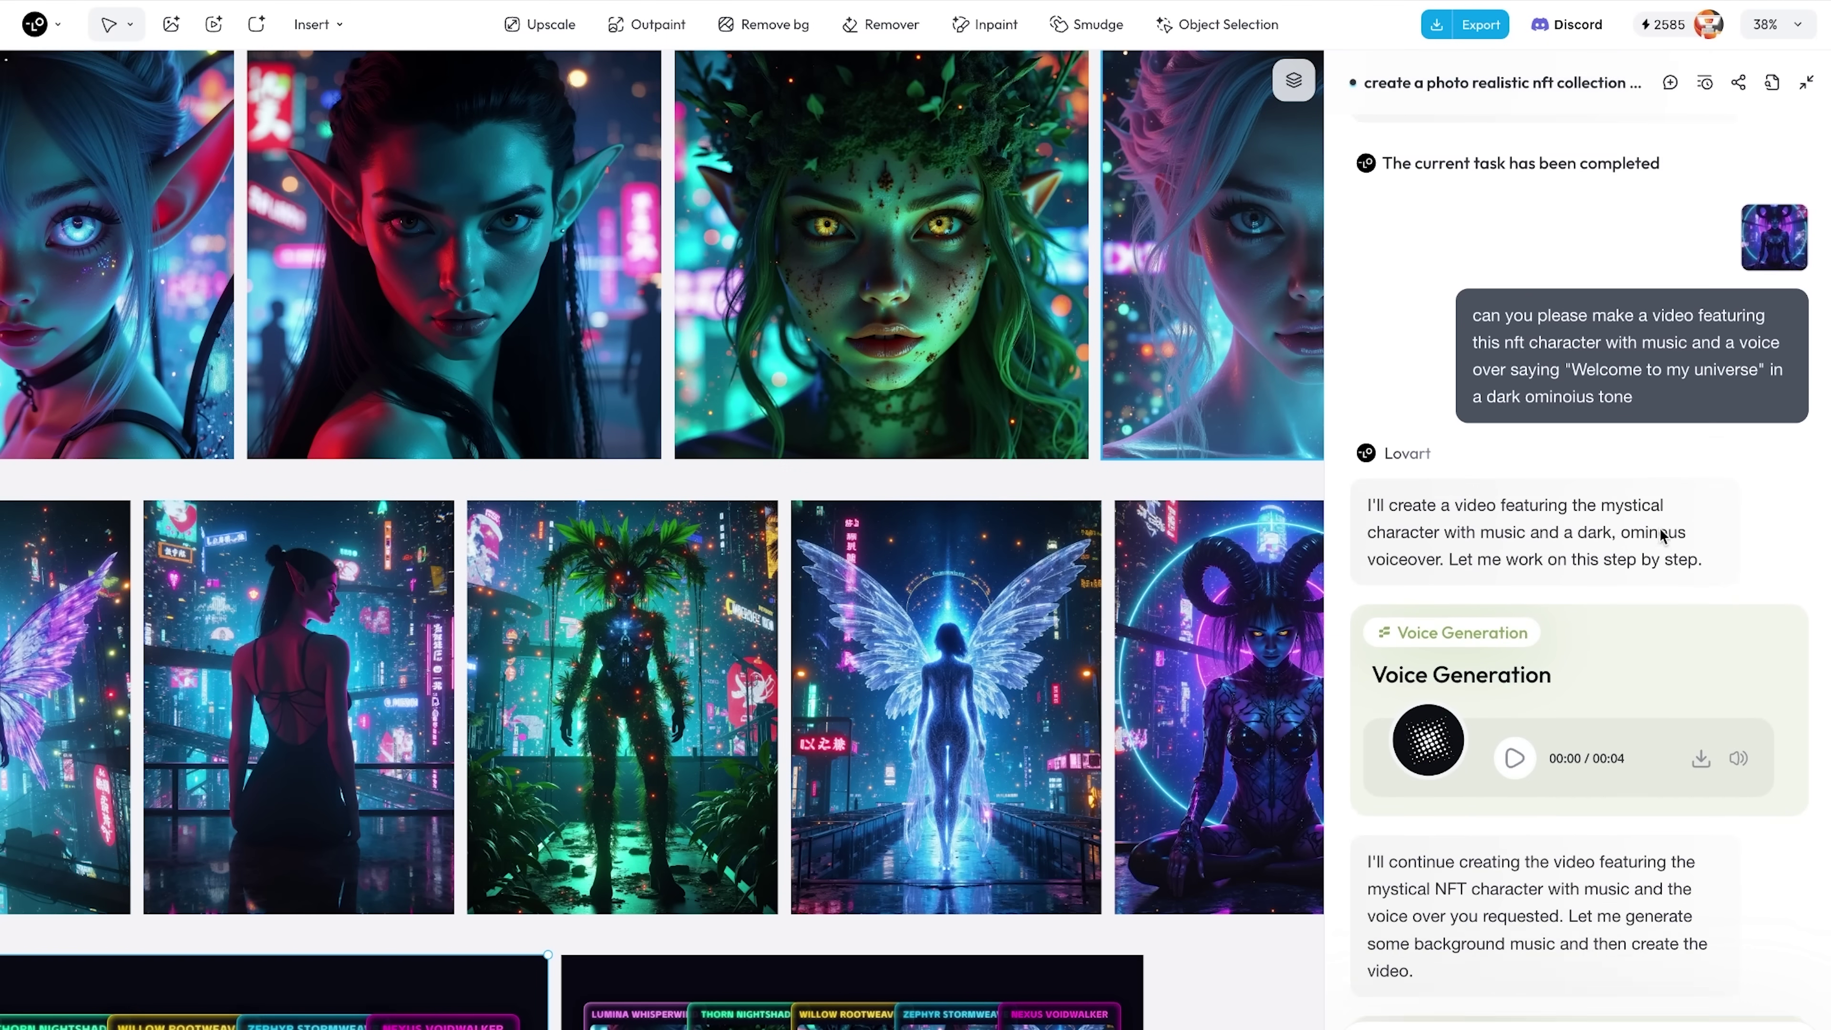
pyautogui.scroll(-1, 1659, 530)
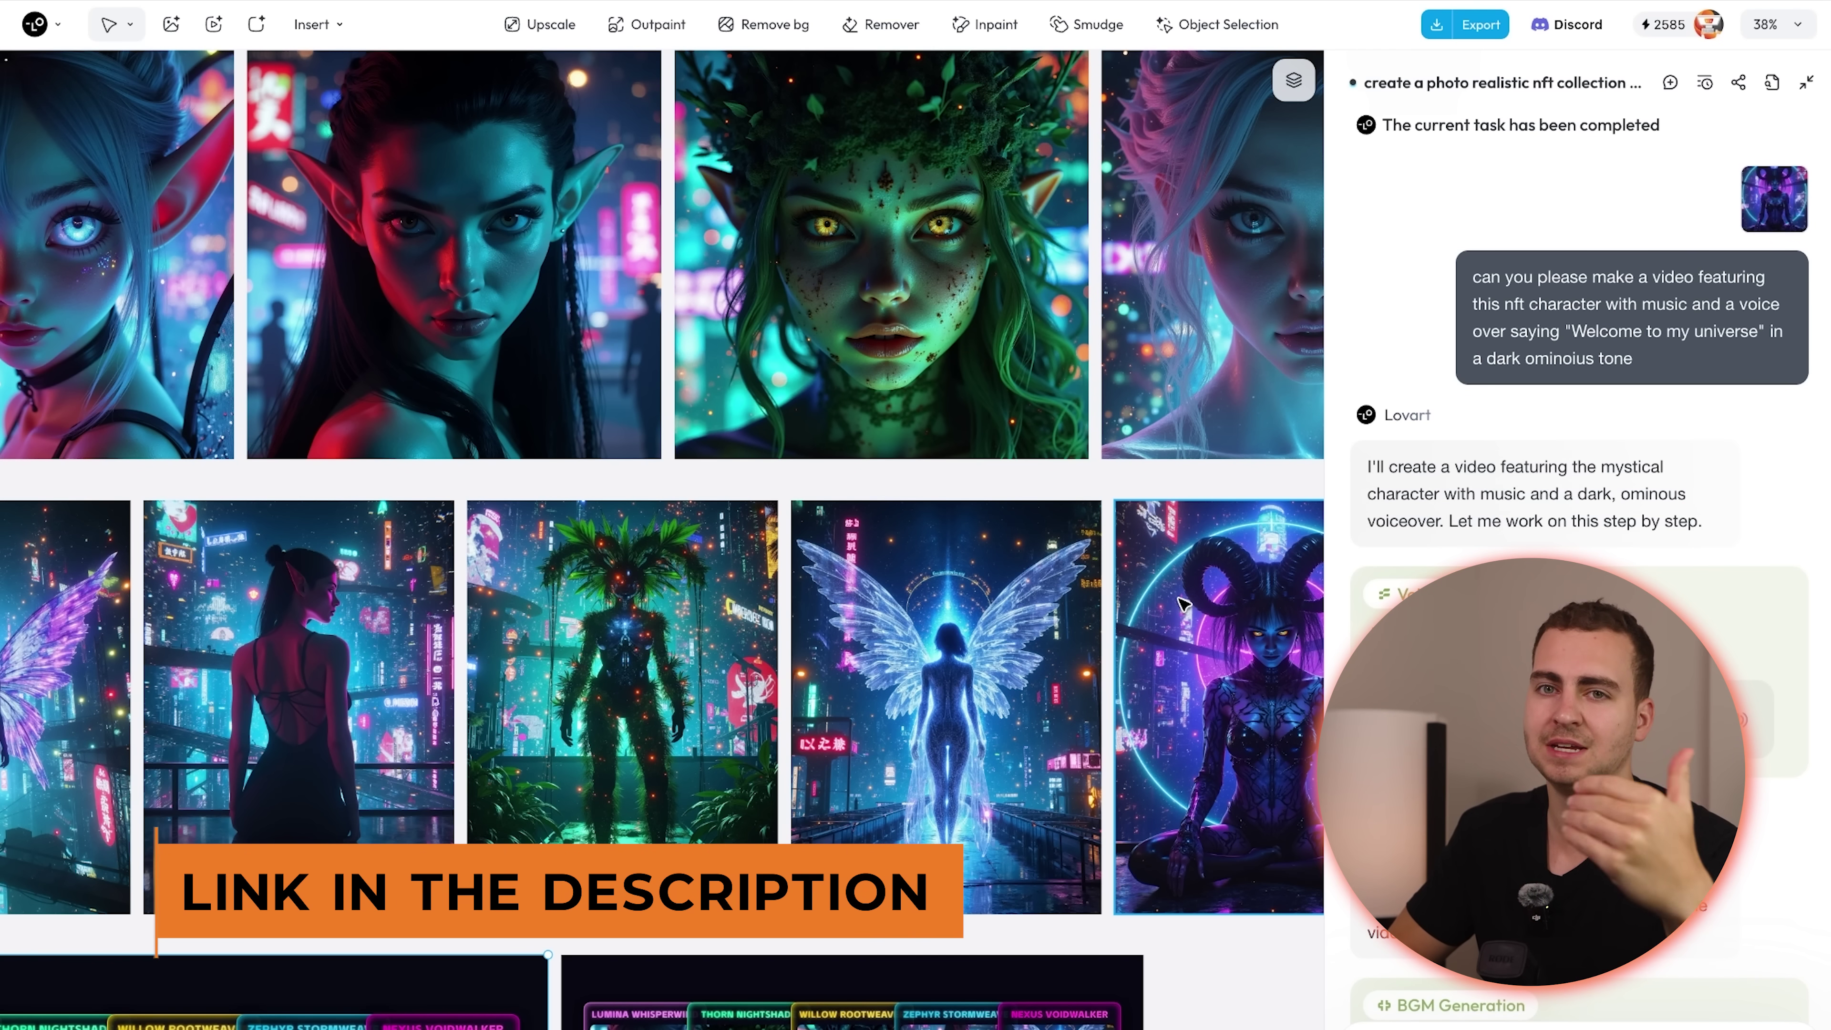
pyautogui.scroll(-15, 1023, 606)
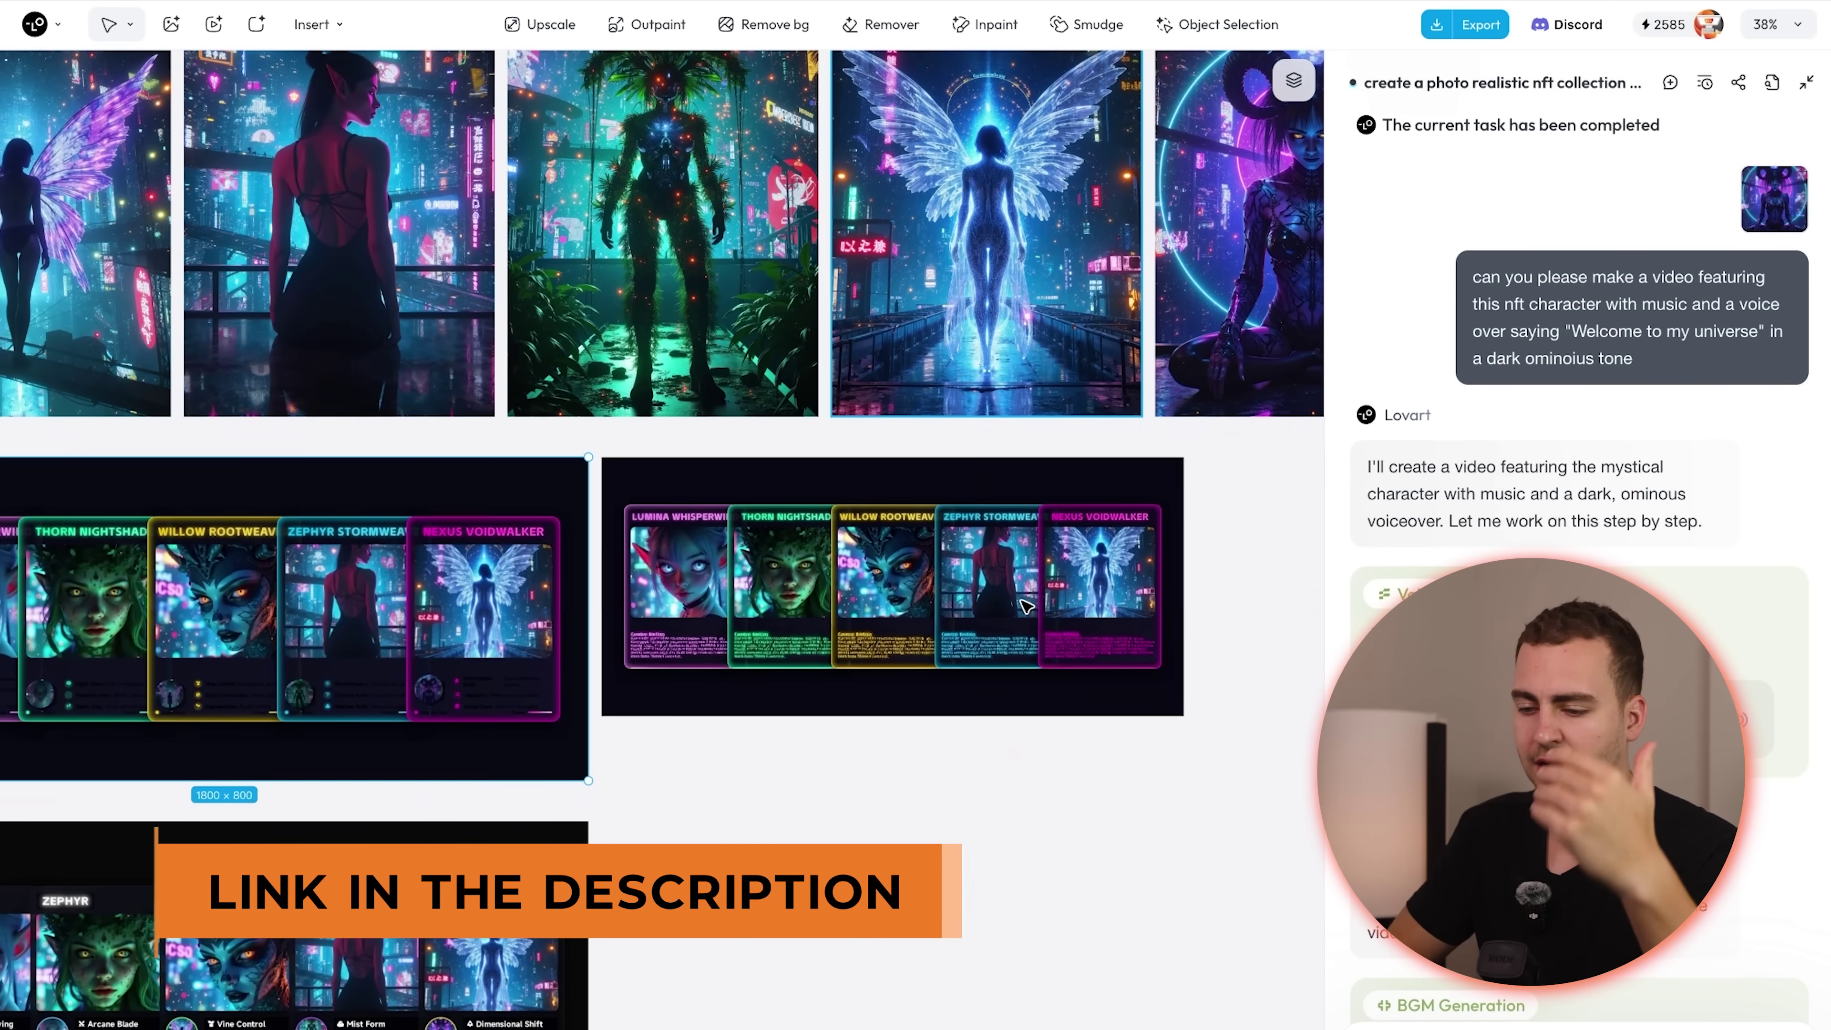
pyautogui.scroll(-2, 1024, 606)
pyautogui.hscroll(3, 1024, 605)
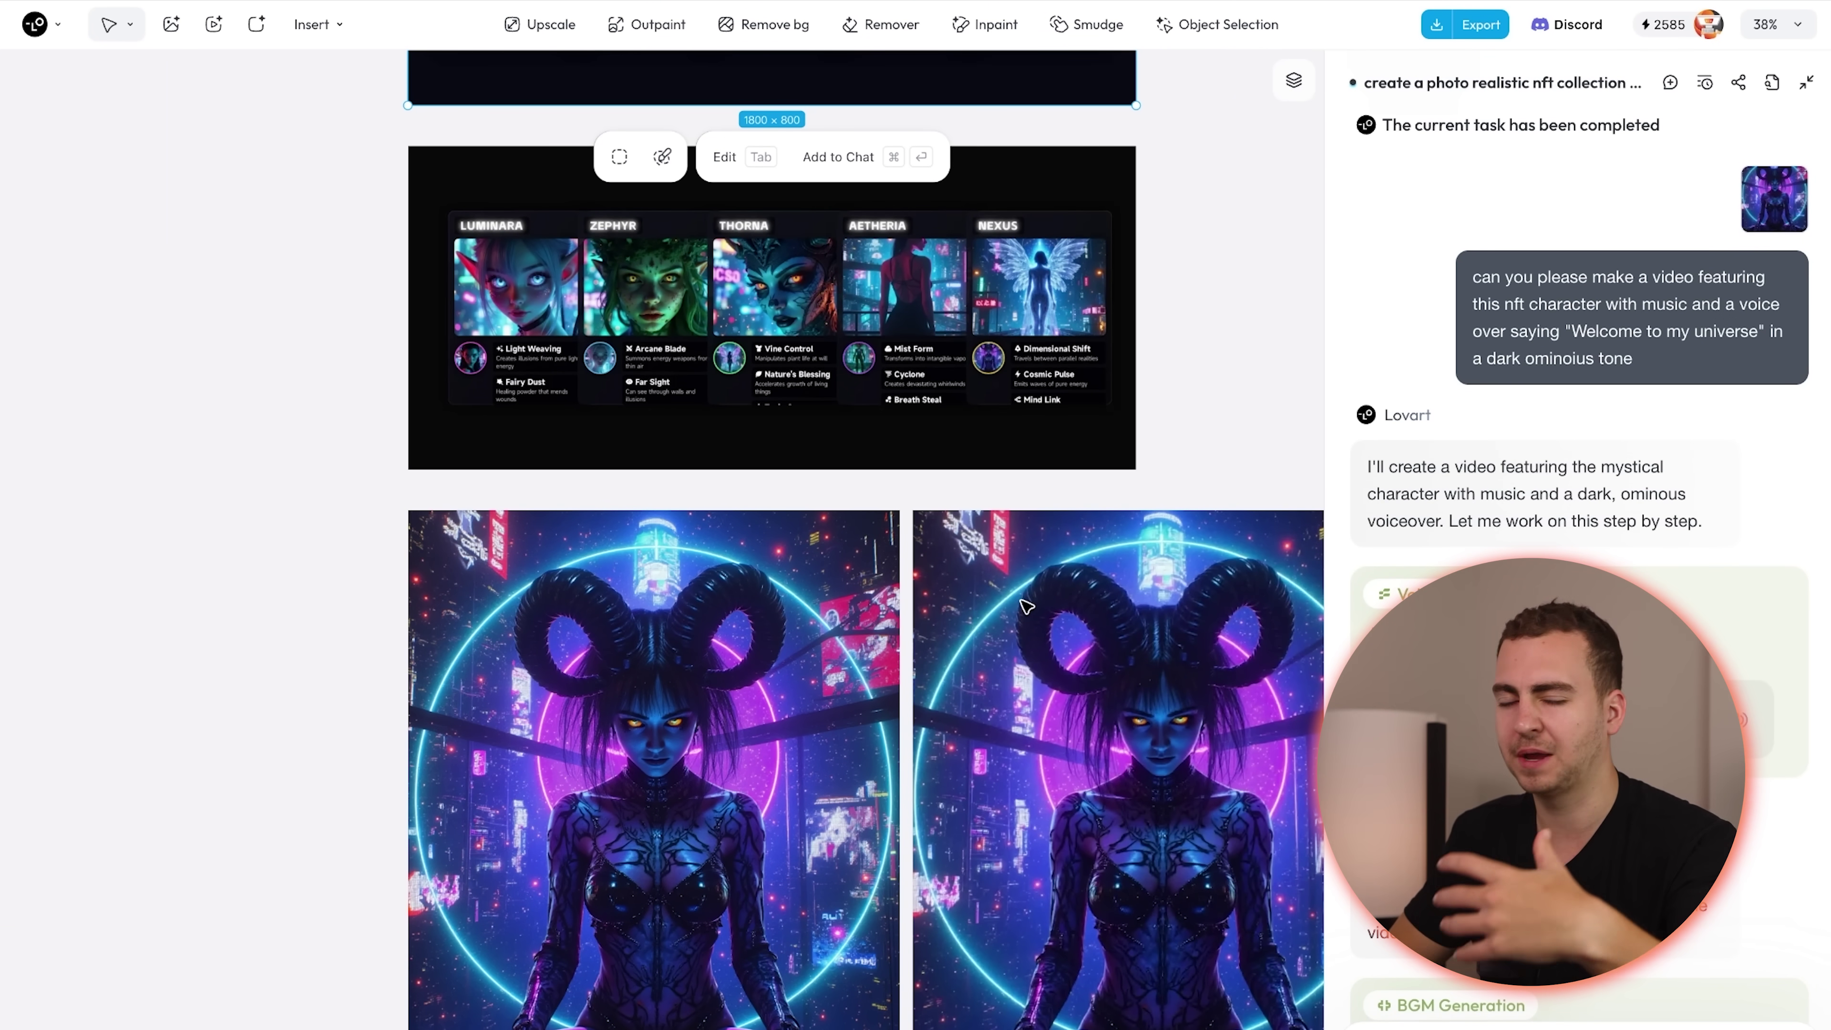
pyautogui.scroll(4, 1026, 606)
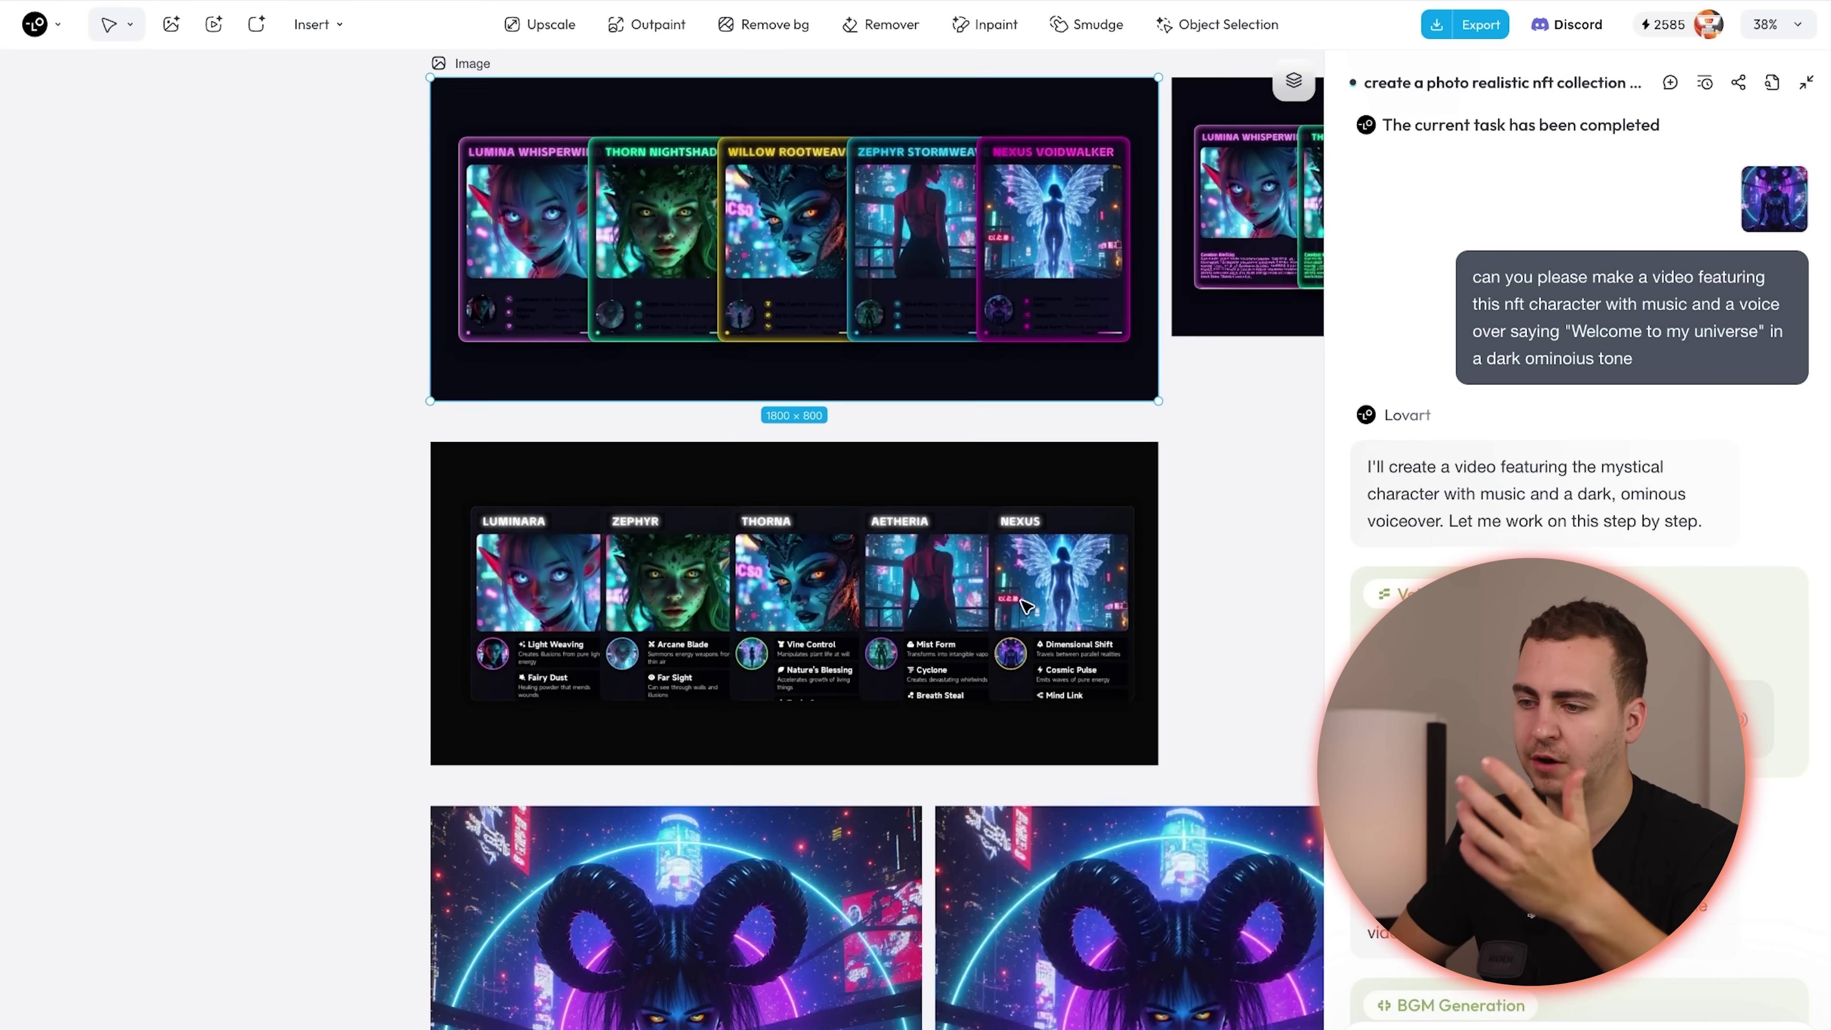
pyautogui.keyDown('ctrl'); pyautogui.scroll(2, 1025, 590); pyautogui.keyUp('ctrl')
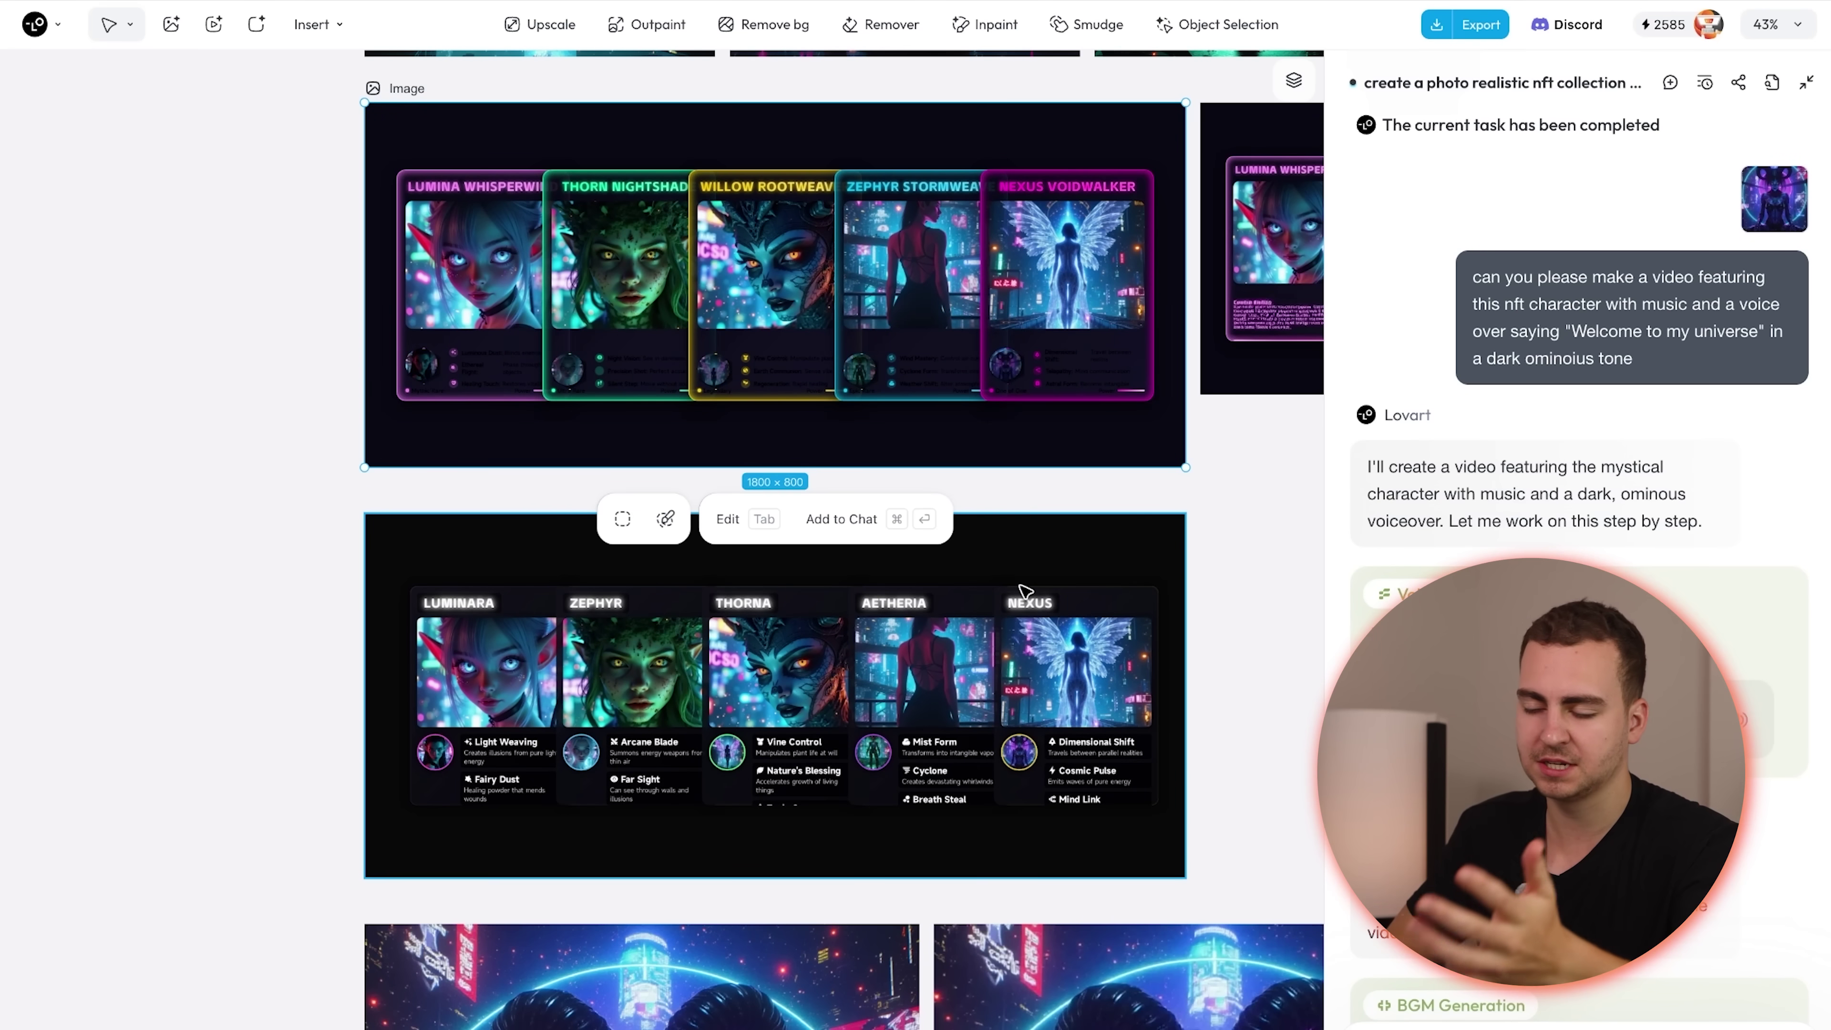